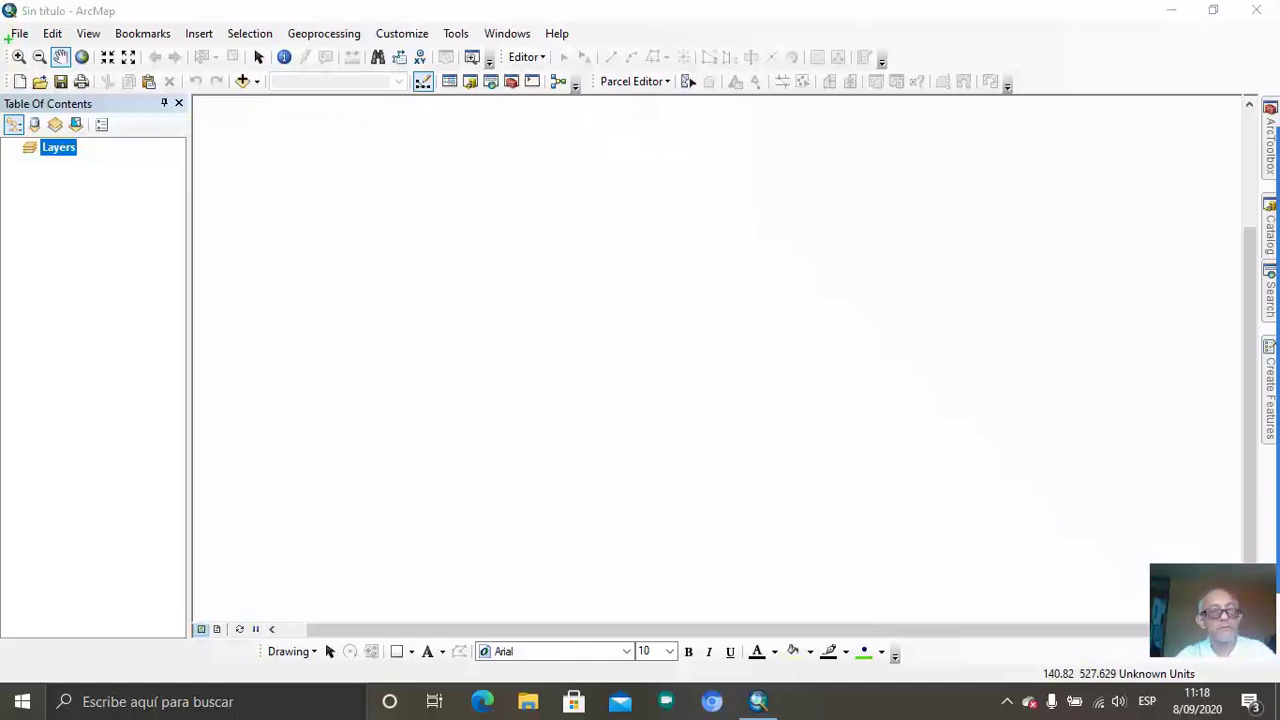
pyautogui.moveTo(4, 27)
pyautogui.mouseDown()
pyautogui.moveTo(152, 62)
pyautogui.moveTo(534, 73)
pyautogui.moveTo(634, 50)
pyautogui.mouseUp()
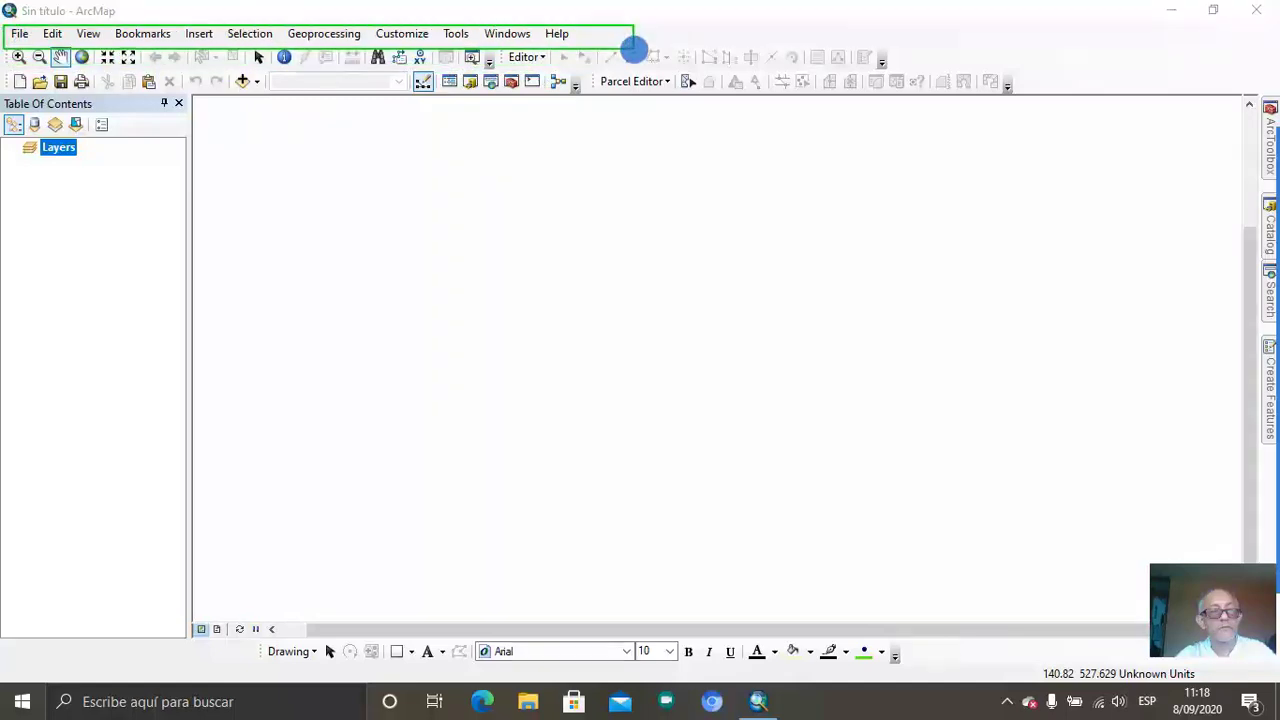
pyautogui.moveTo(634, 49); pyautogui.dragTo(634, 49)
pyautogui.press('Escape')
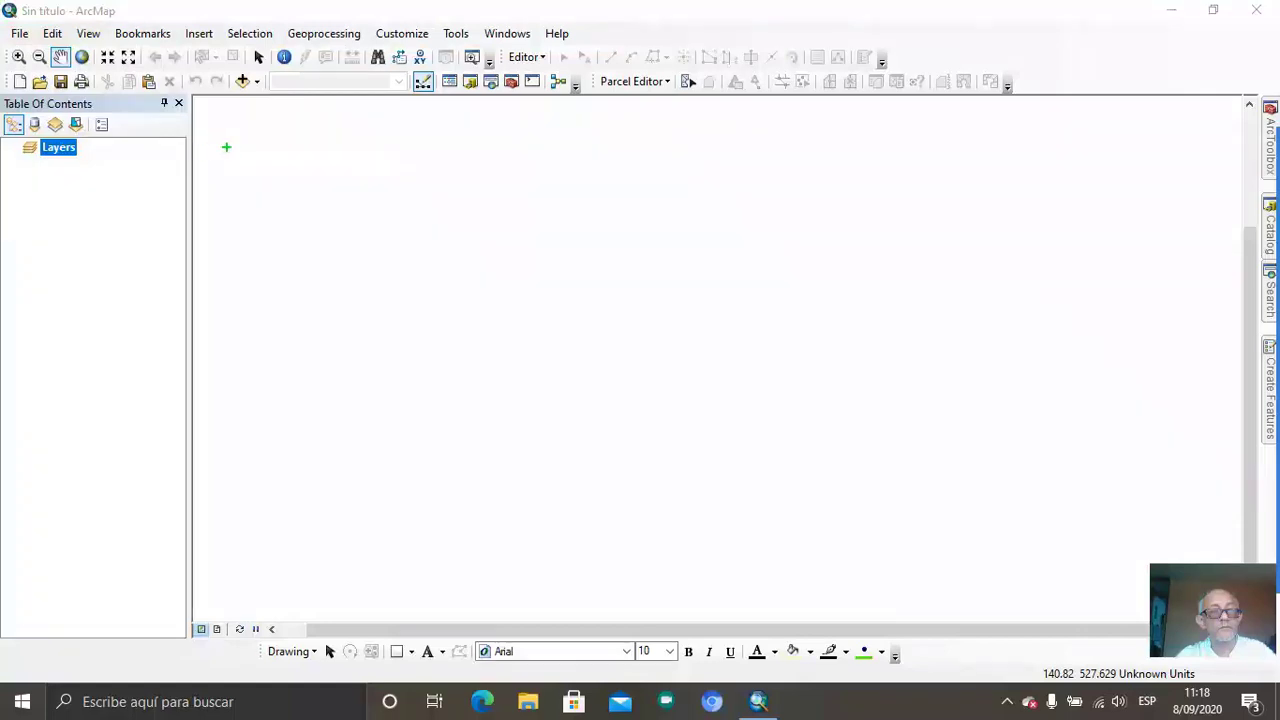
# - Review the commands offered by the main menus, from File through Selection and Tools to Help
pyautogui.click(19, 33)
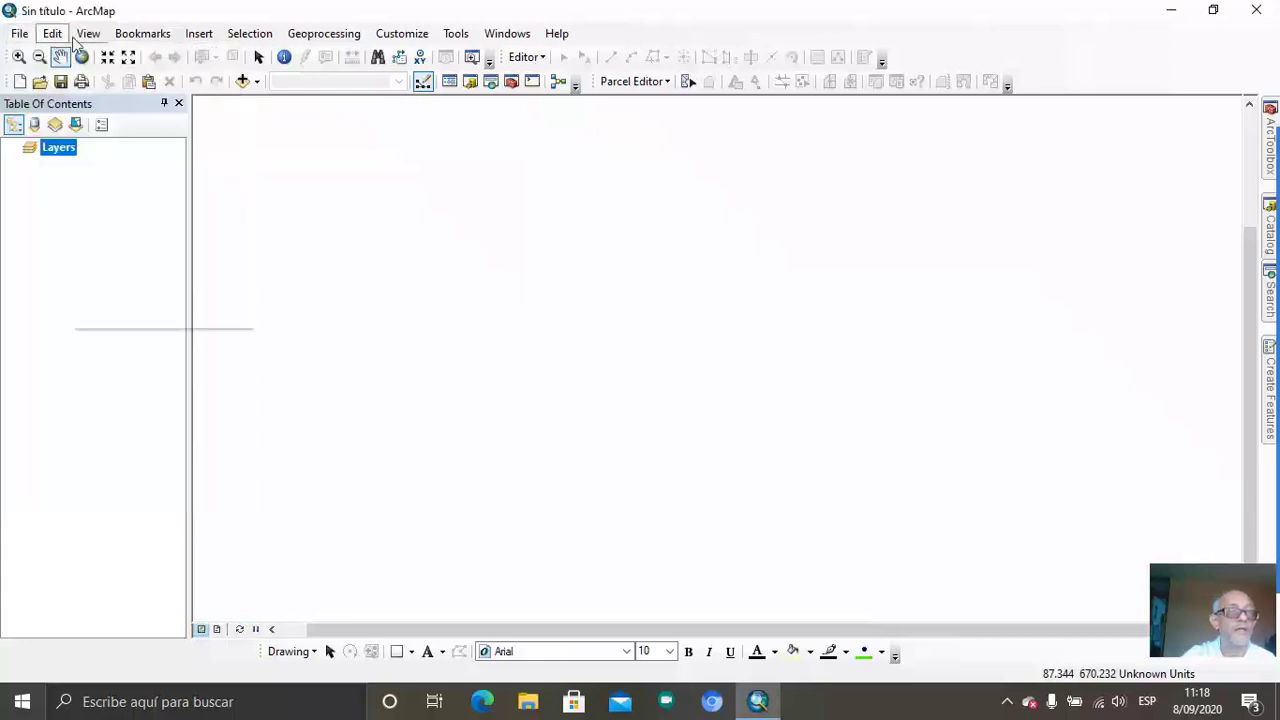
pyautogui.click(53, 36)
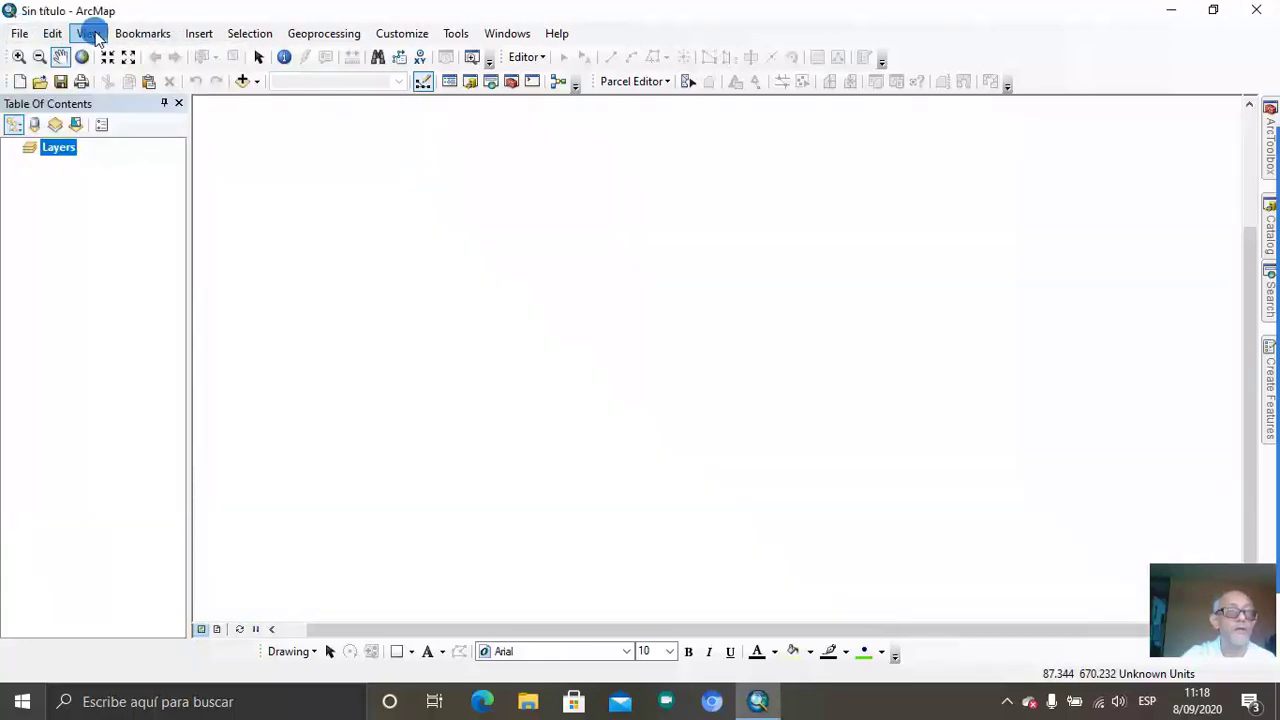
pyautogui.click(90, 34)
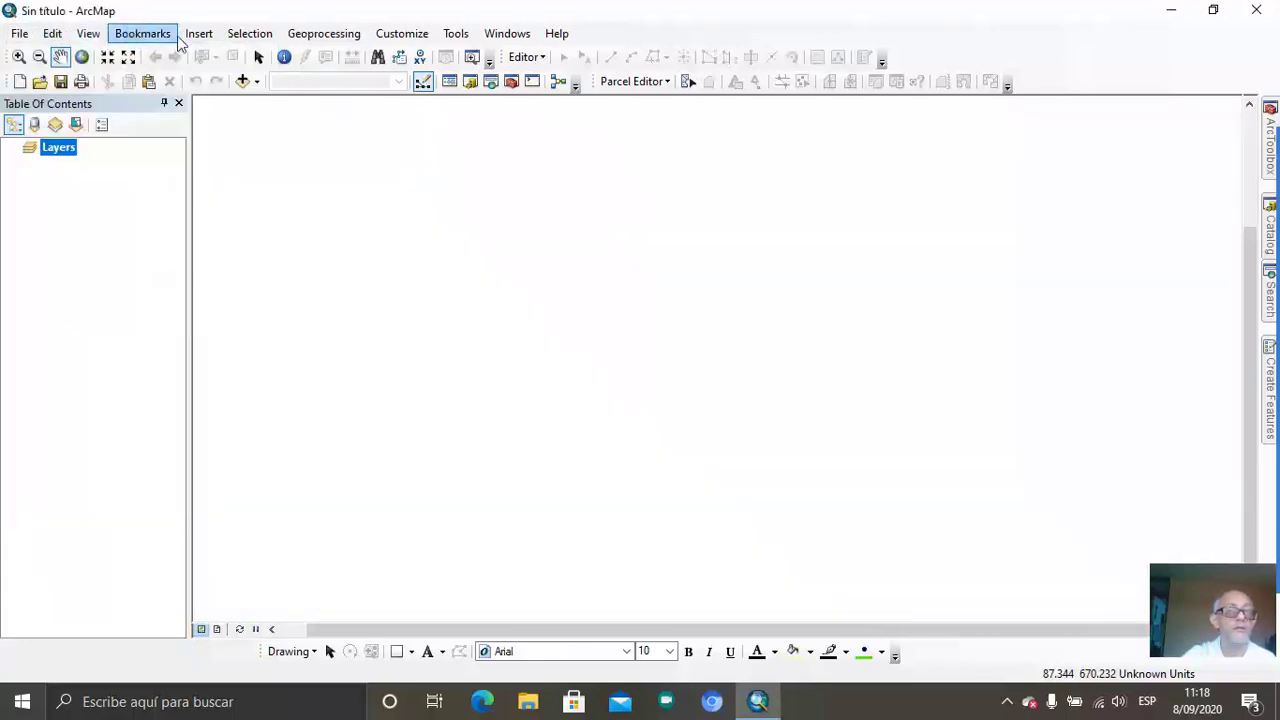
pyautogui.click(249, 33)
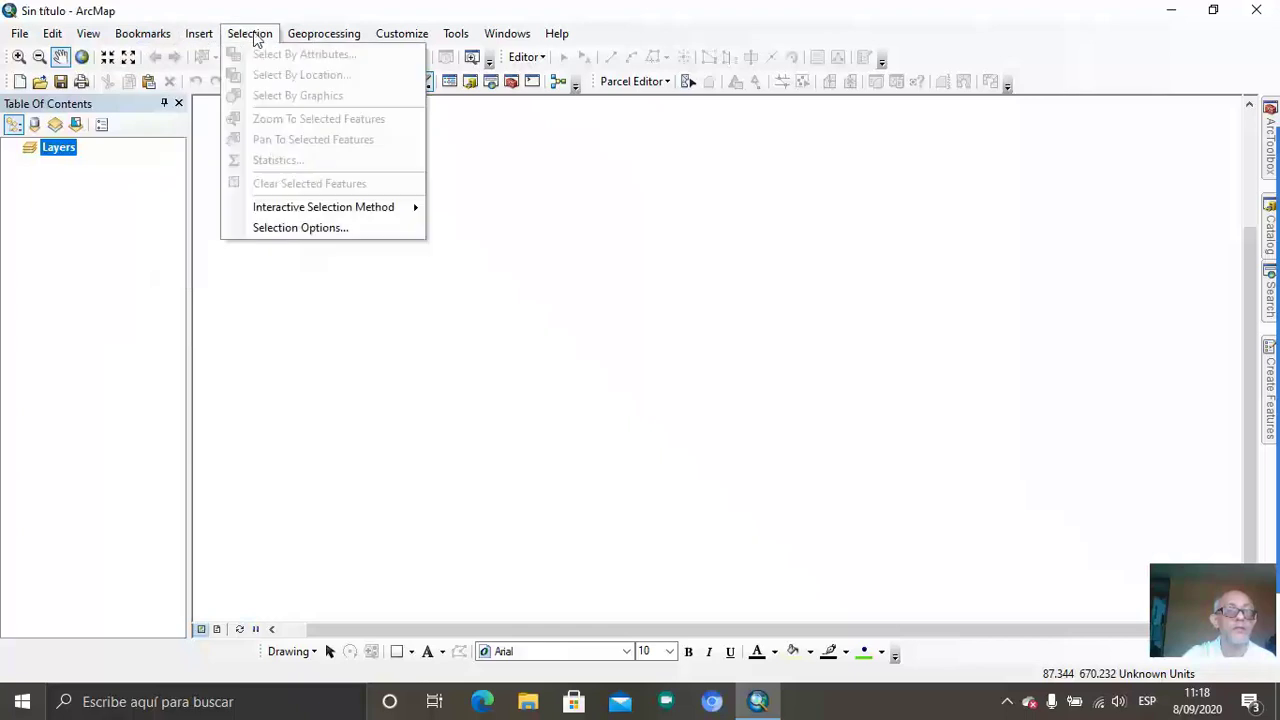
pyautogui.click(336, 34)
pyautogui.click(410, 33)
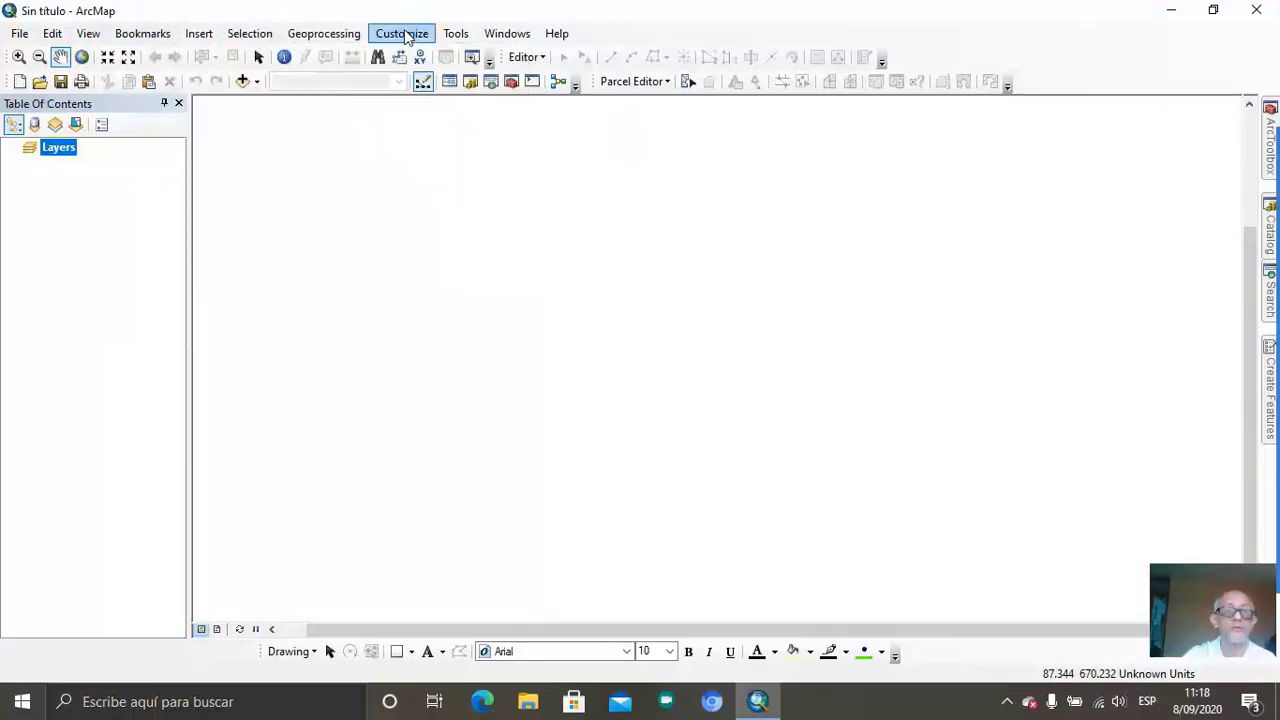
pyautogui.click(460, 35)
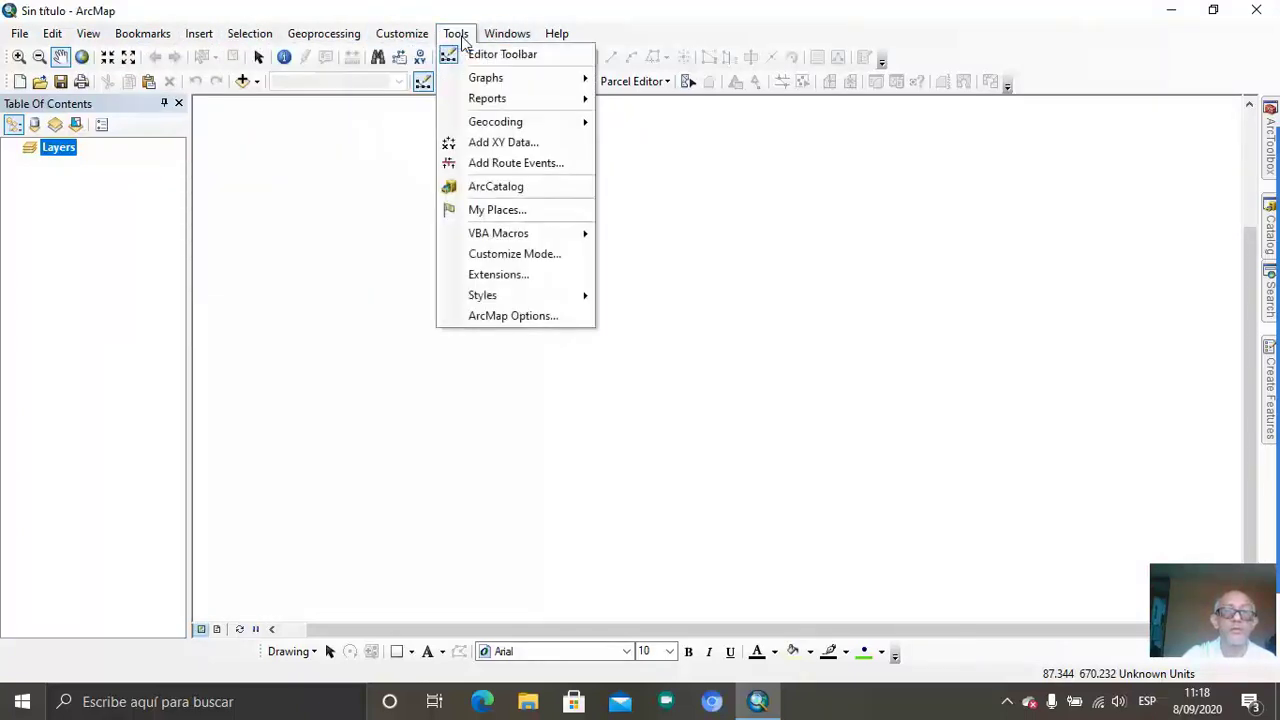
pyautogui.click(462, 37)
pyautogui.click(492, 32)
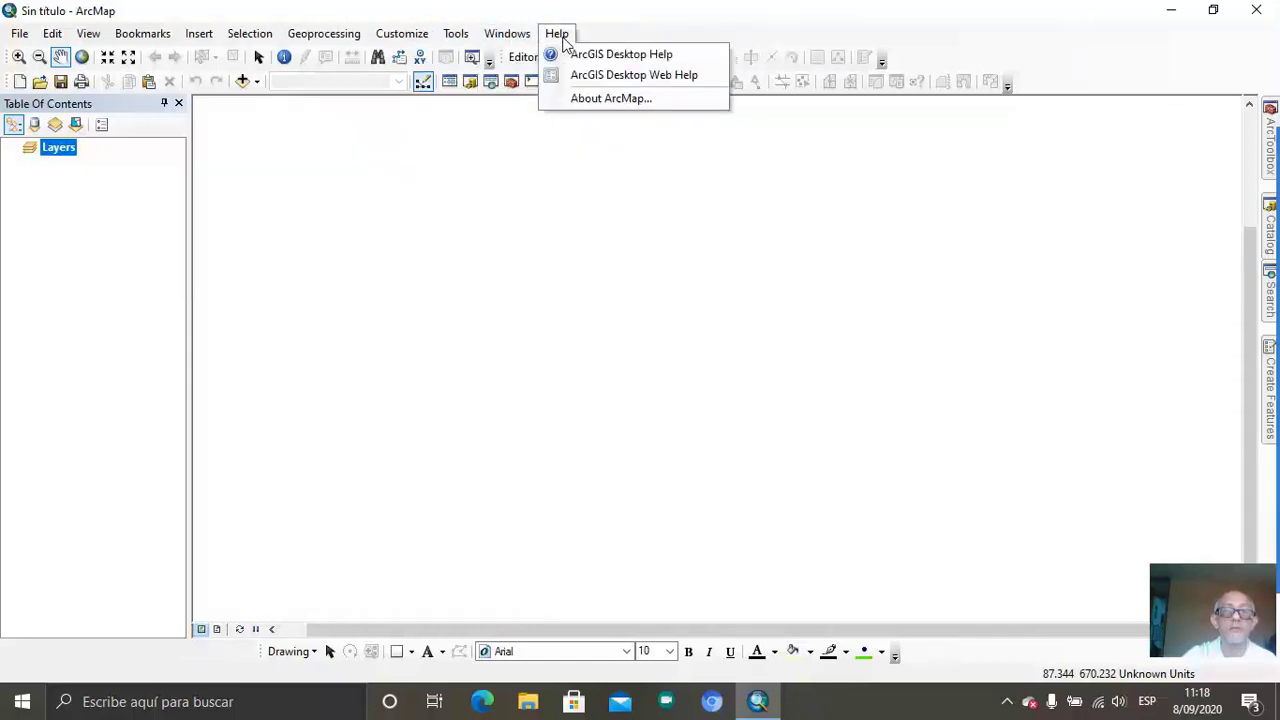
pyautogui.click(560, 38)
pyautogui.click(458, 35)
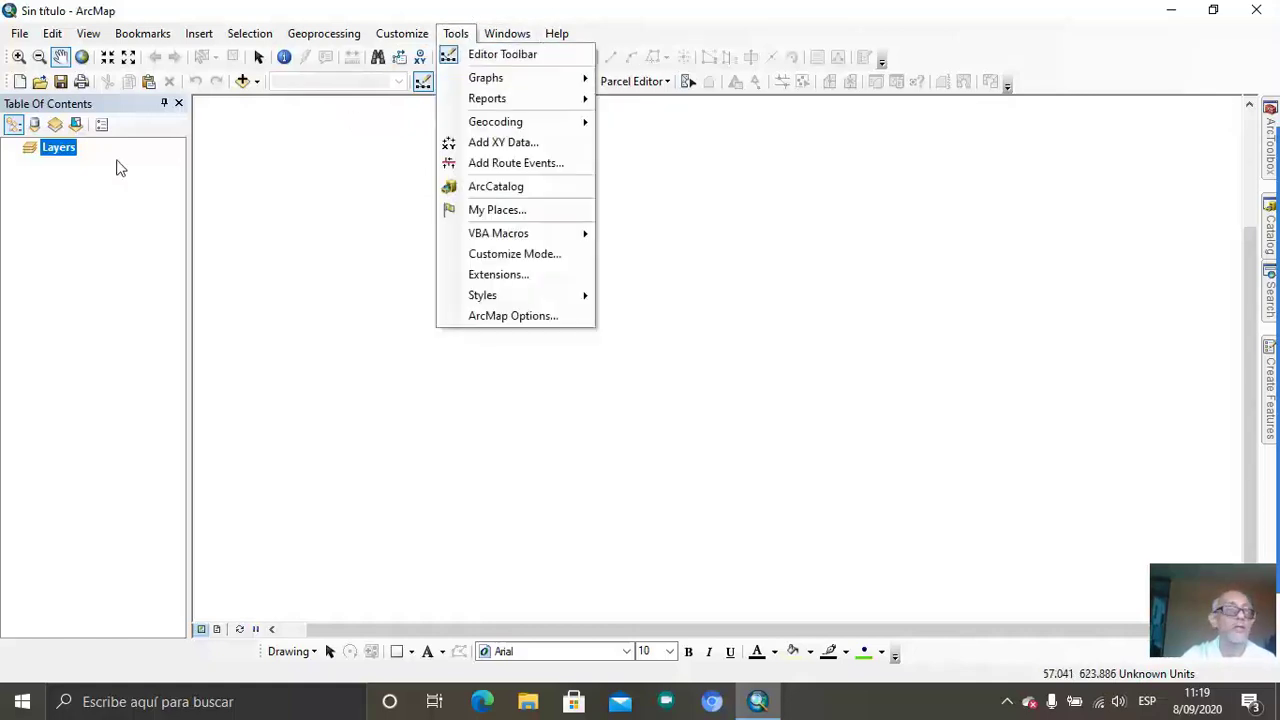
pyautogui.click(305, 244)
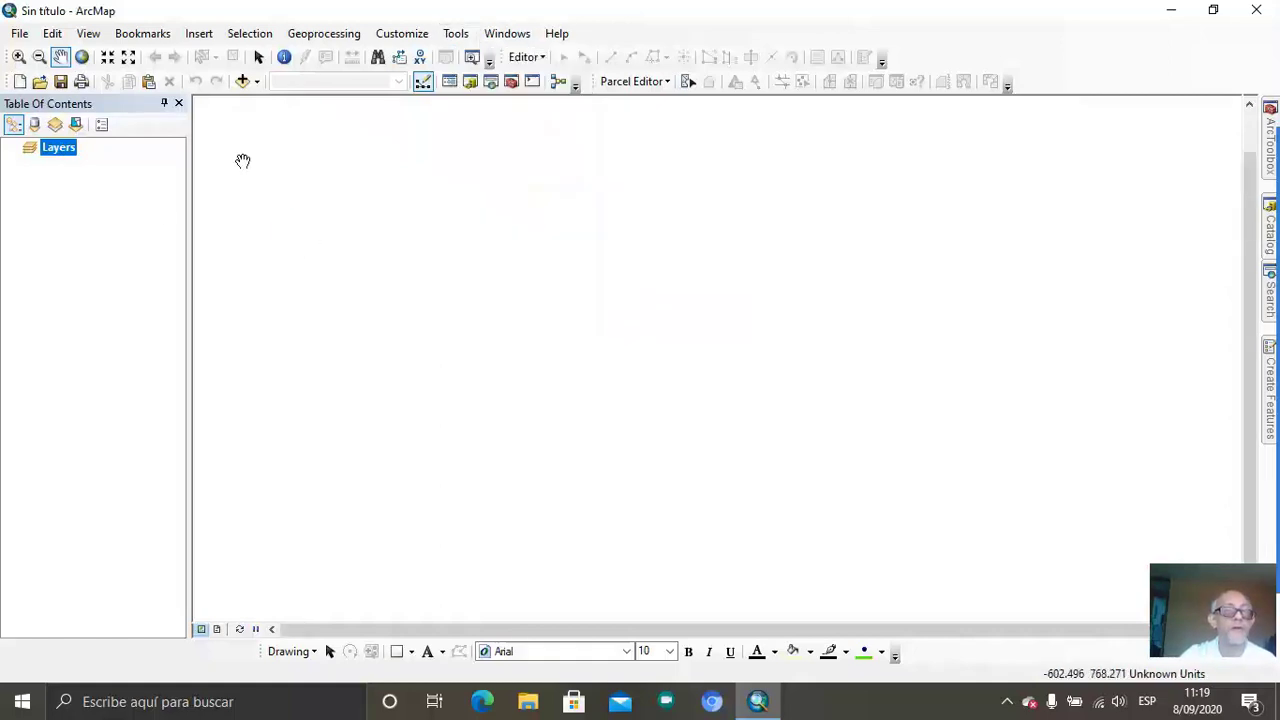
# - Float the Tools toolbar over the map area and dock it back in its original place below the main menu
pyautogui.moveTo(8, 57); pyautogui.dragTo(361, 233)
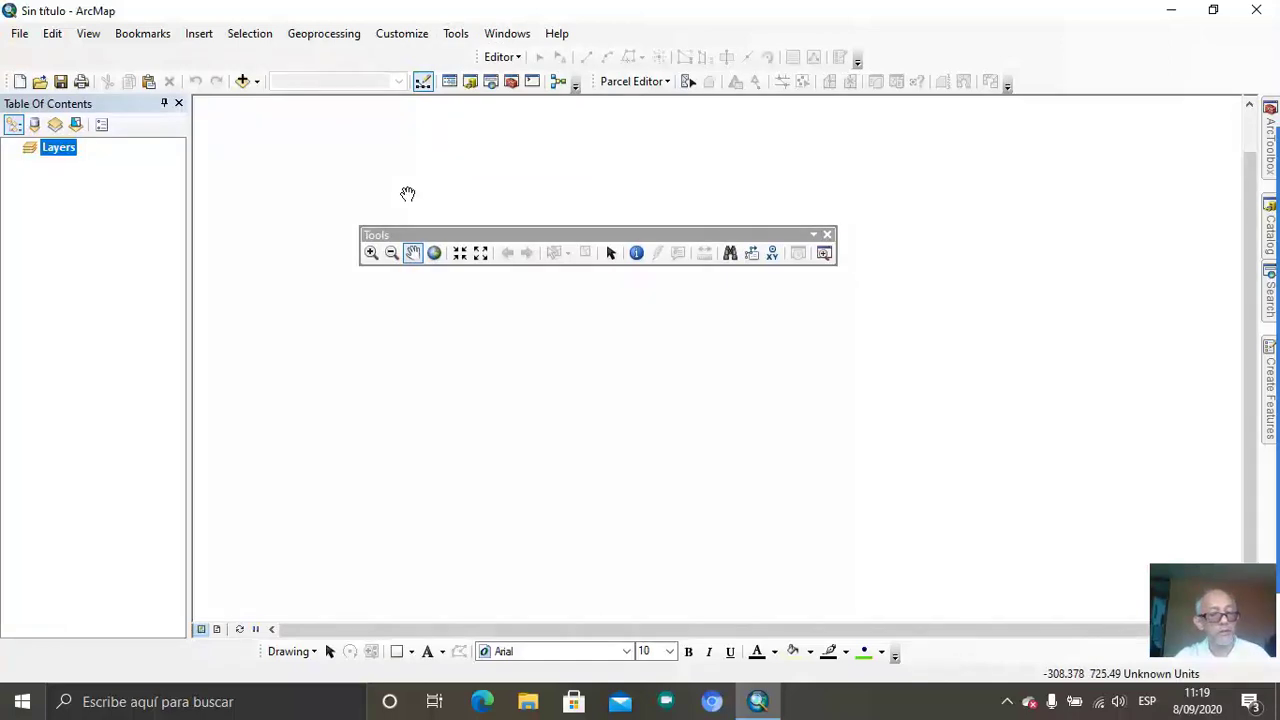
pyautogui.click(340, 216)
pyautogui.moveTo(340, 216); pyautogui.dragTo(871, 285)
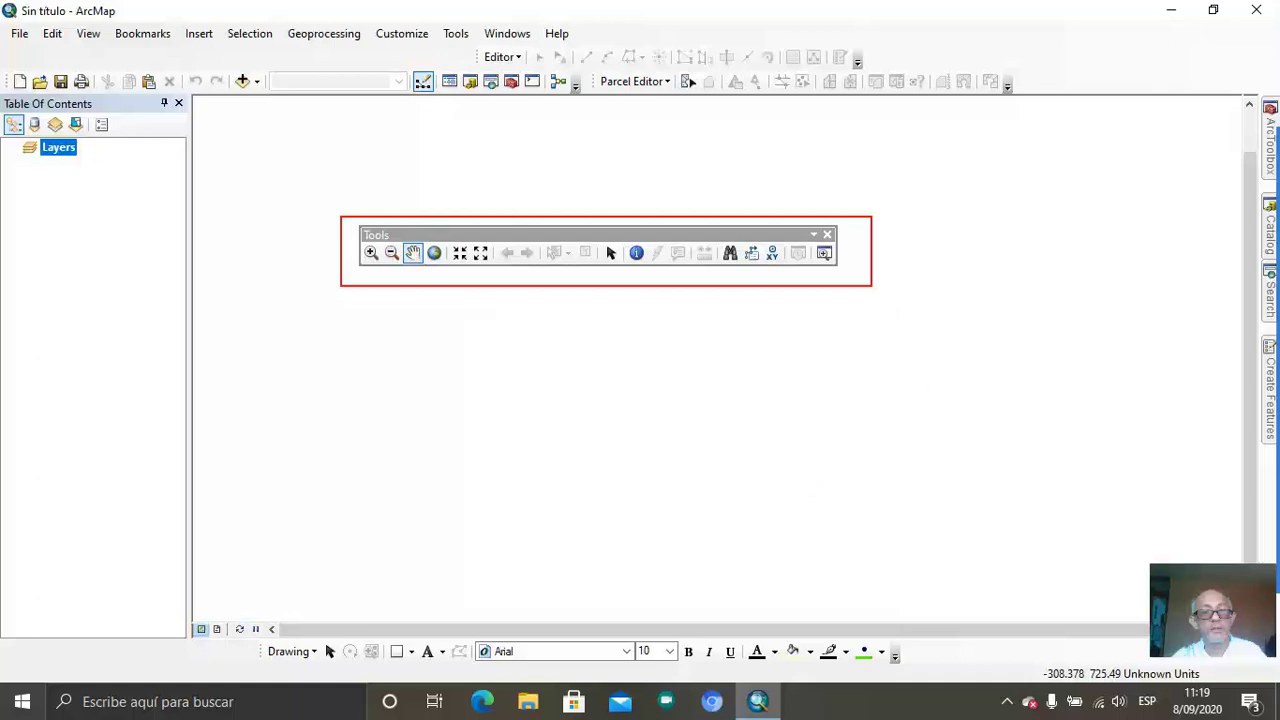
pyautogui.moveTo(274, 193)
pyautogui.mouseDown()
pyautogui.moveTo(263, 346)
pyautogui.moveTo(1106, 491)
pyautogui.moveTo(1047, 165)
pyautogui.moveTo(317, 146)
pyautogui.moveTo(283, 187)
pyautogui.mouseUp()
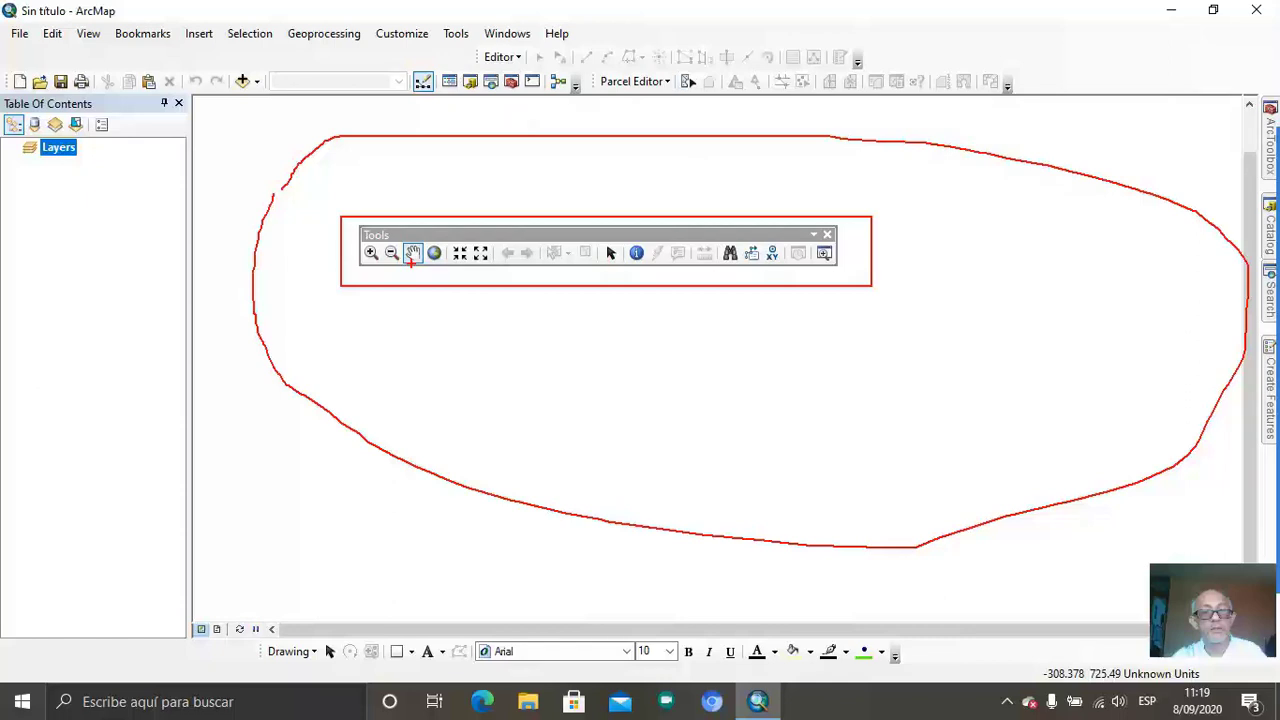
pyautogui.moveTo(390, 224); pyautogui.dragTo(68, 70)
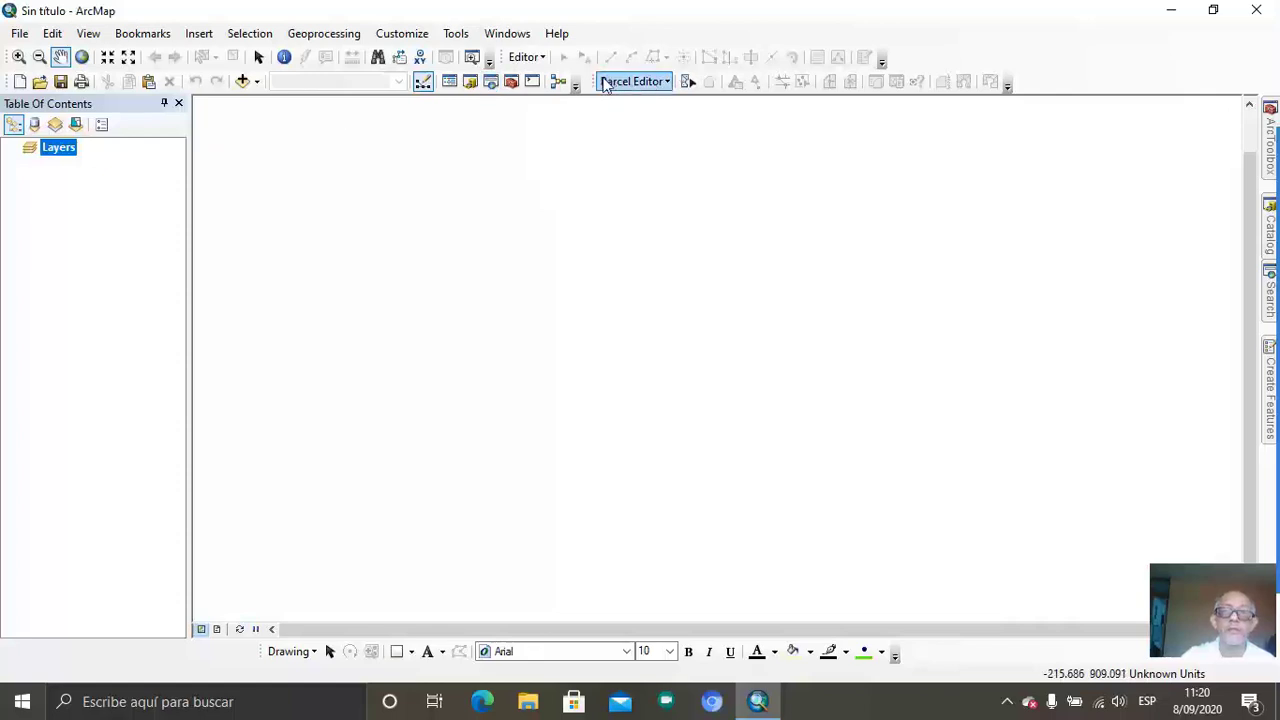
# - Undock the Parcel Editor and Editor toolbars over the map area and close both of them
pyautogui.moveTo(605, 85); pyautogui.dragTo(582, 190)
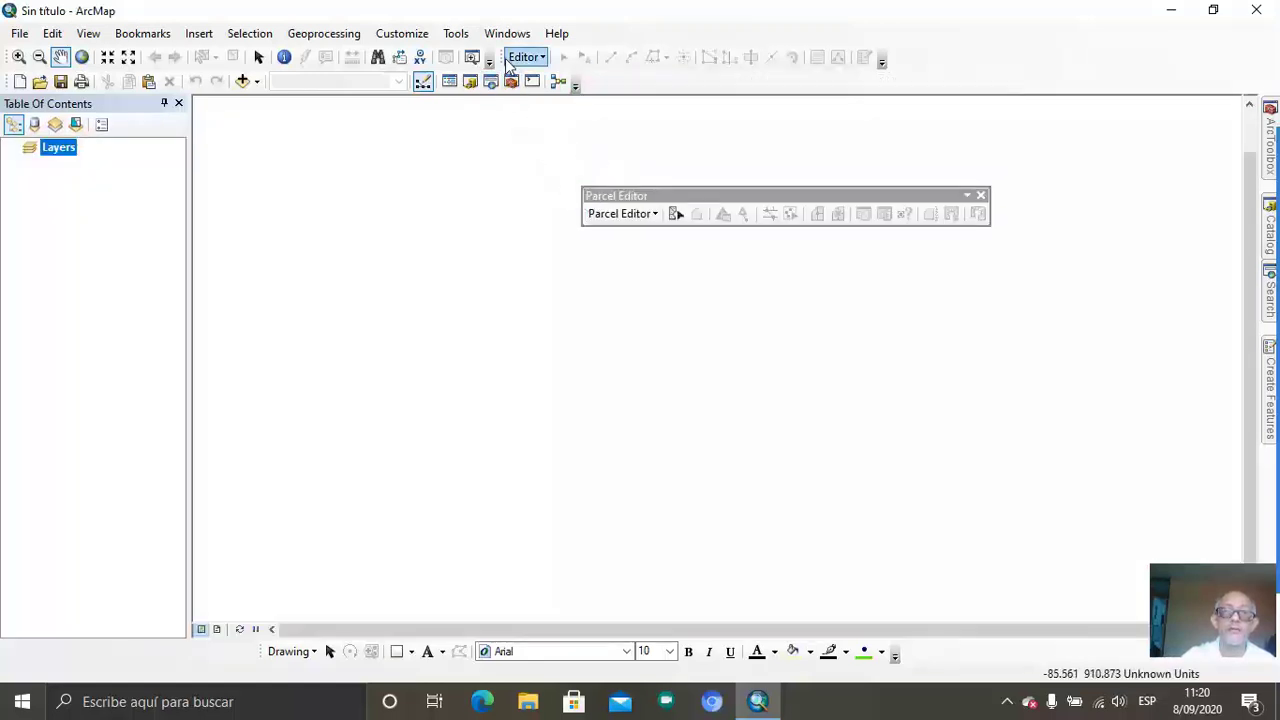
pyautogui.moveTo(503, 58); pyautogui.dragTo(580, 259)
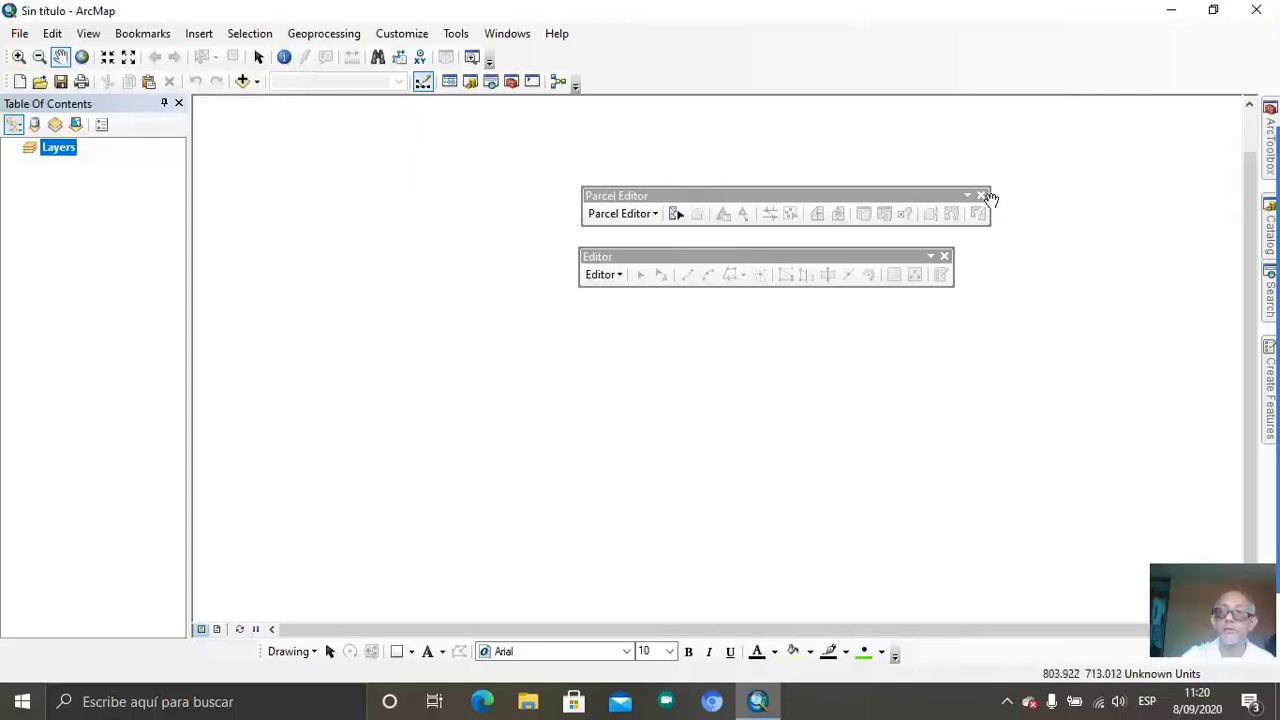
pyautogui.moveTo(990, 199); pyautogui.dragTo(988, 197)
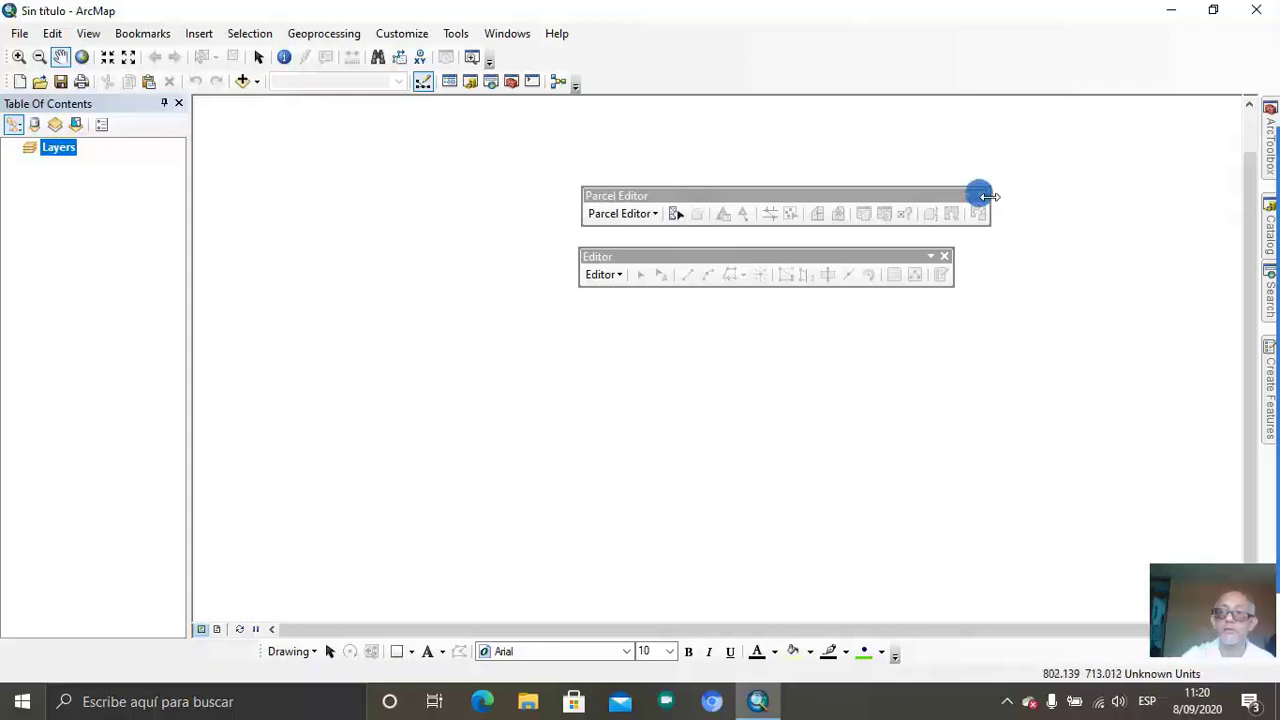
pyautogui.click(944, 256)
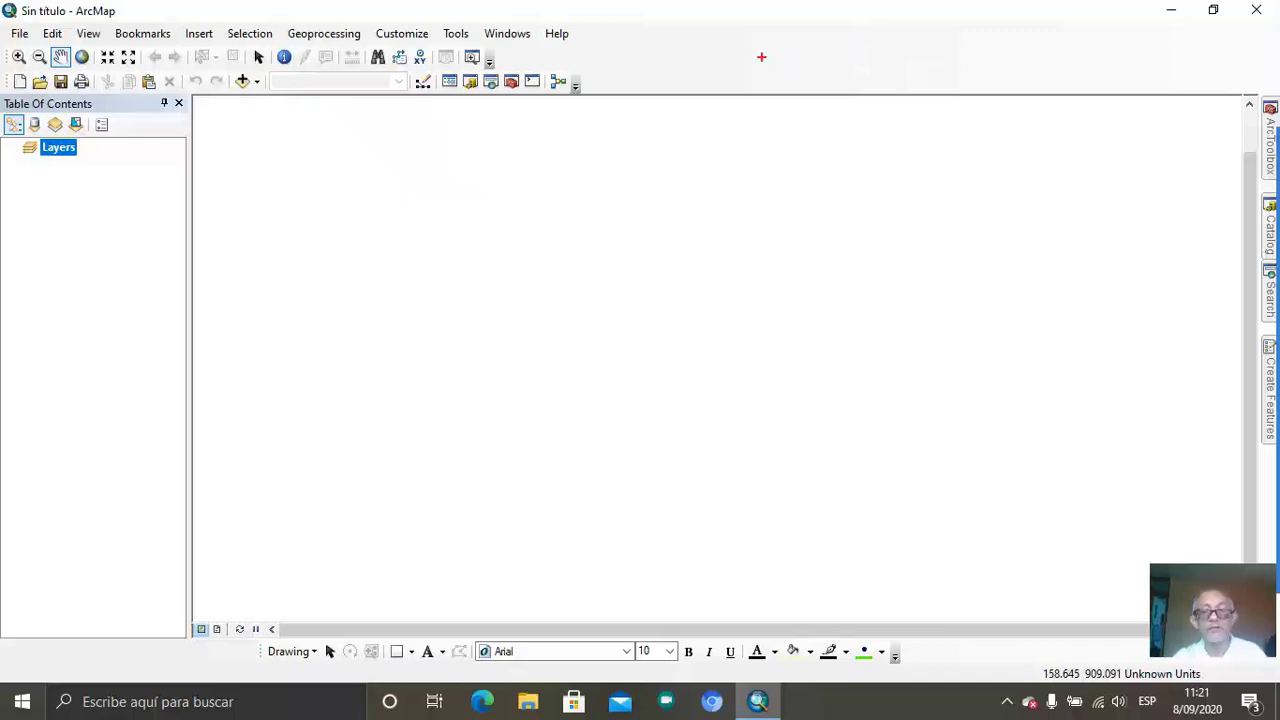
# - Turn the Editor toolbar back on from the list of available toolbars
pyautogui.moveTo(760, 57)
pyautogui.mouseDown()
pyautogui.moveTo(771, 71)
pyautogui.moveTo(980, 97)
pyautogui.moveTo(950, 70)
pyautogui.moveTo(785, 54)
pyautogui.mouseUp()
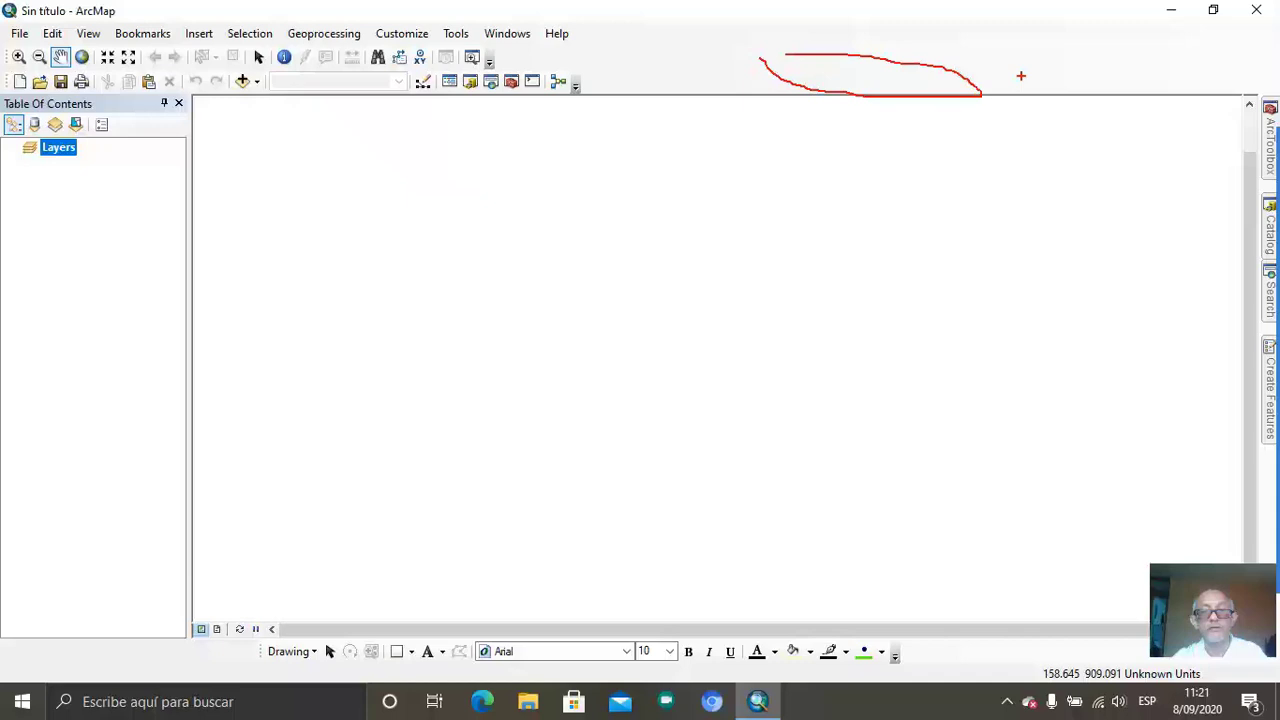
pyautogui.press('e')
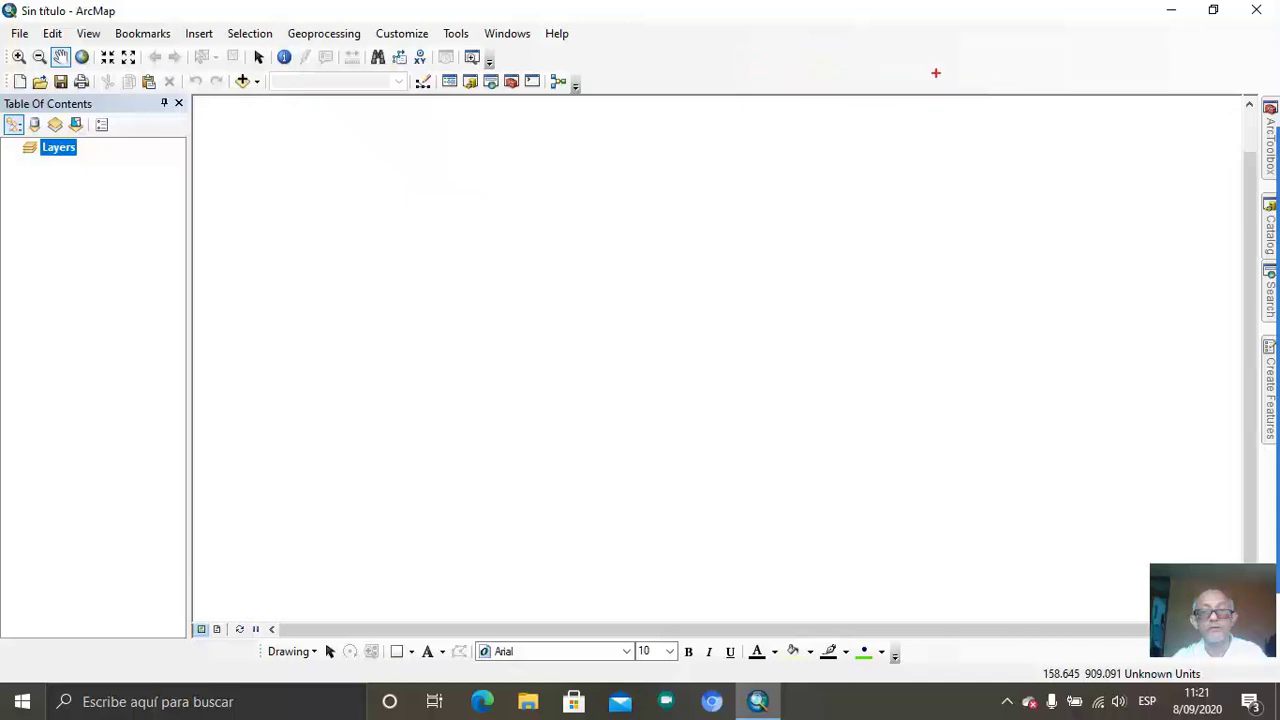
pyautogui.rightClick(936, 73)
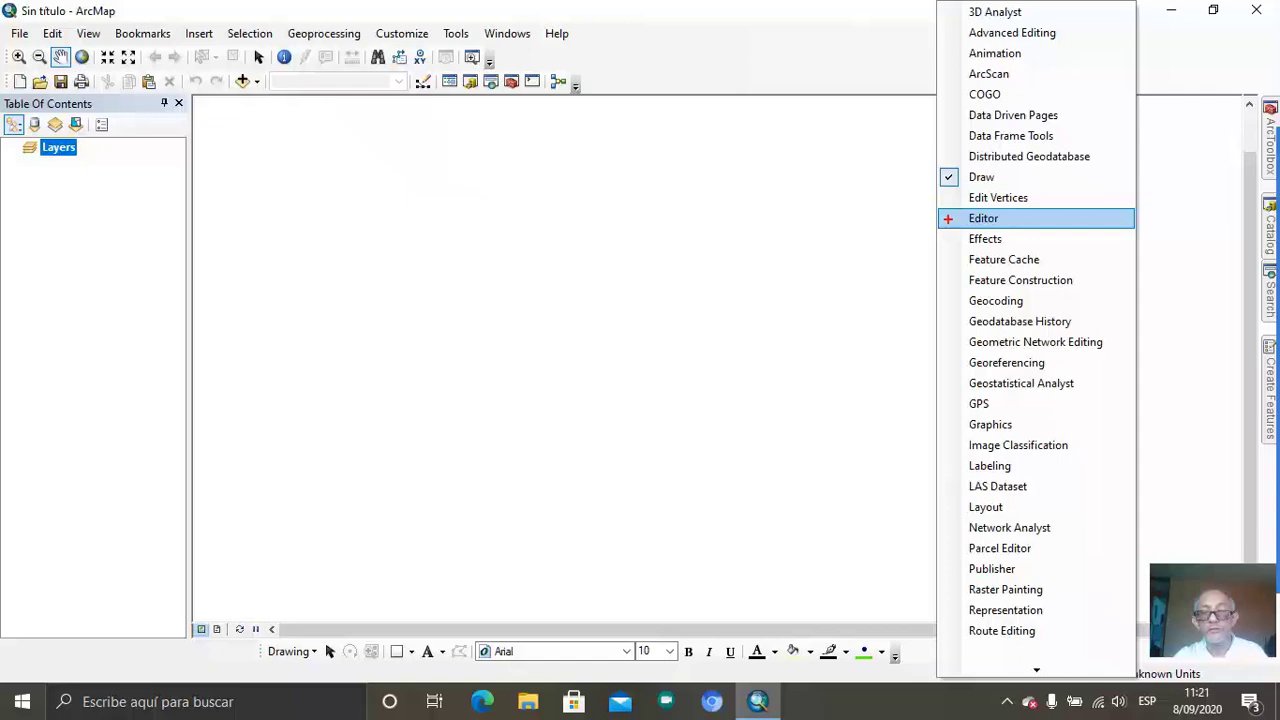
pyautogui.click(948, 218)
pyautogui.moveTo(924, 146); pyautogui.dragTo(942, 178)
pyautogui.click(963, 219)
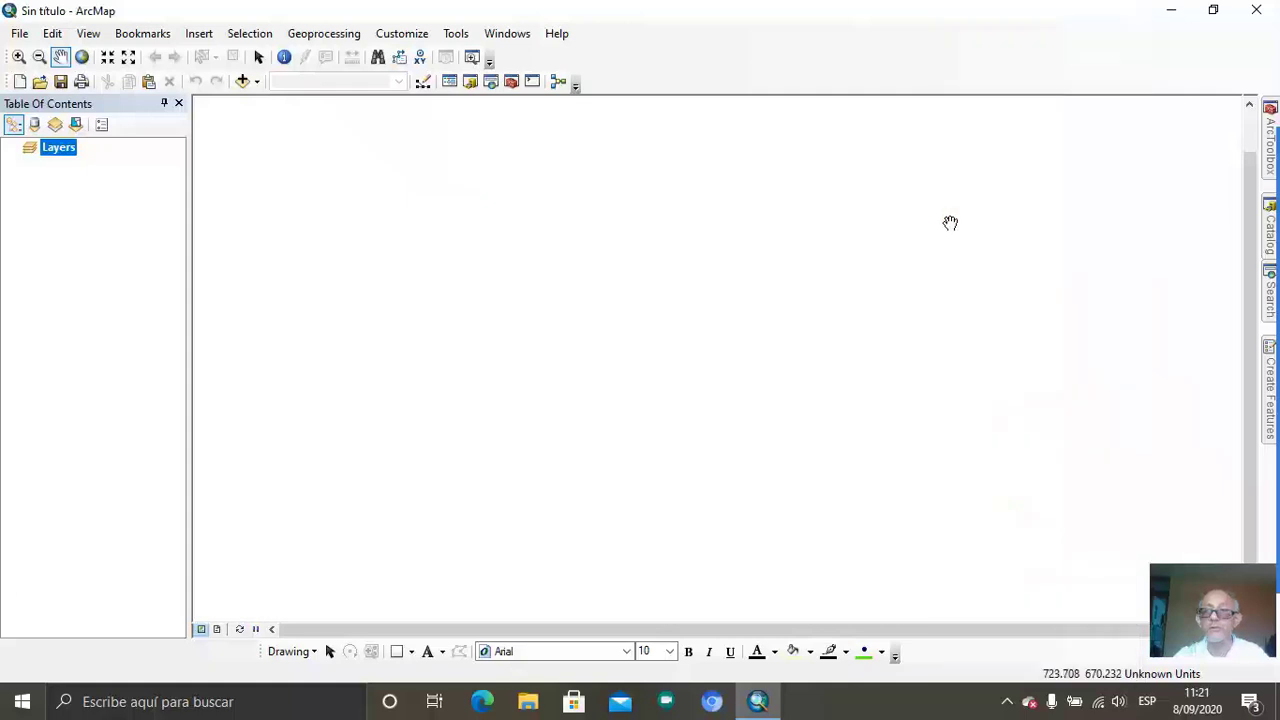
pyautogui.rightClick(950, 48)
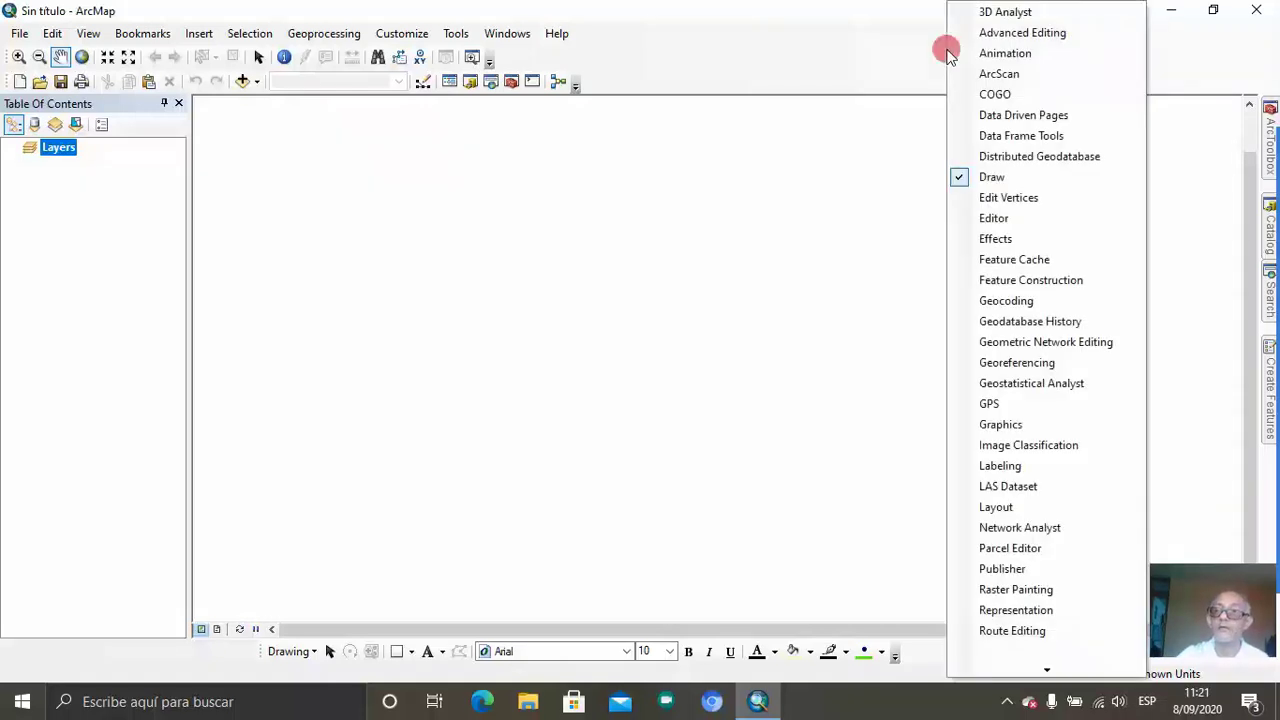
pyautogui.click(958, 220)
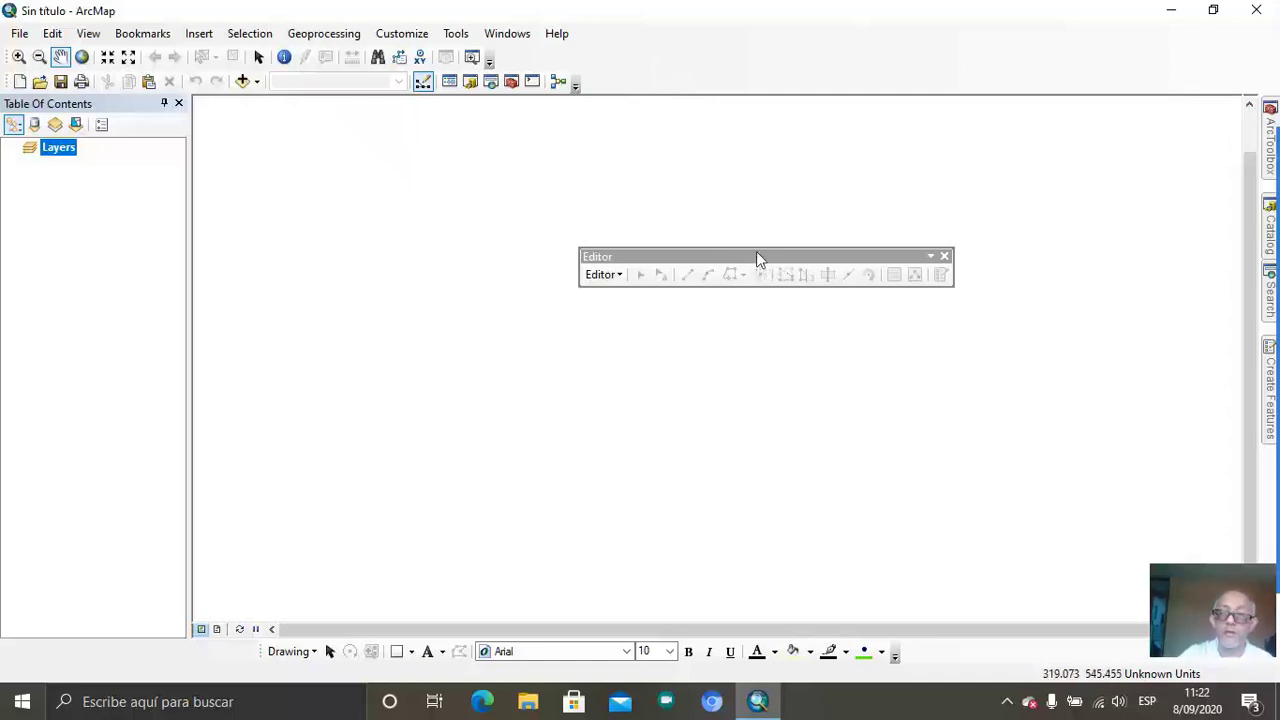
# - Activate the Select Elements tool and dock the floating Editor toolbar beside the Tools toolbar
pyautogui.click(258, 57)
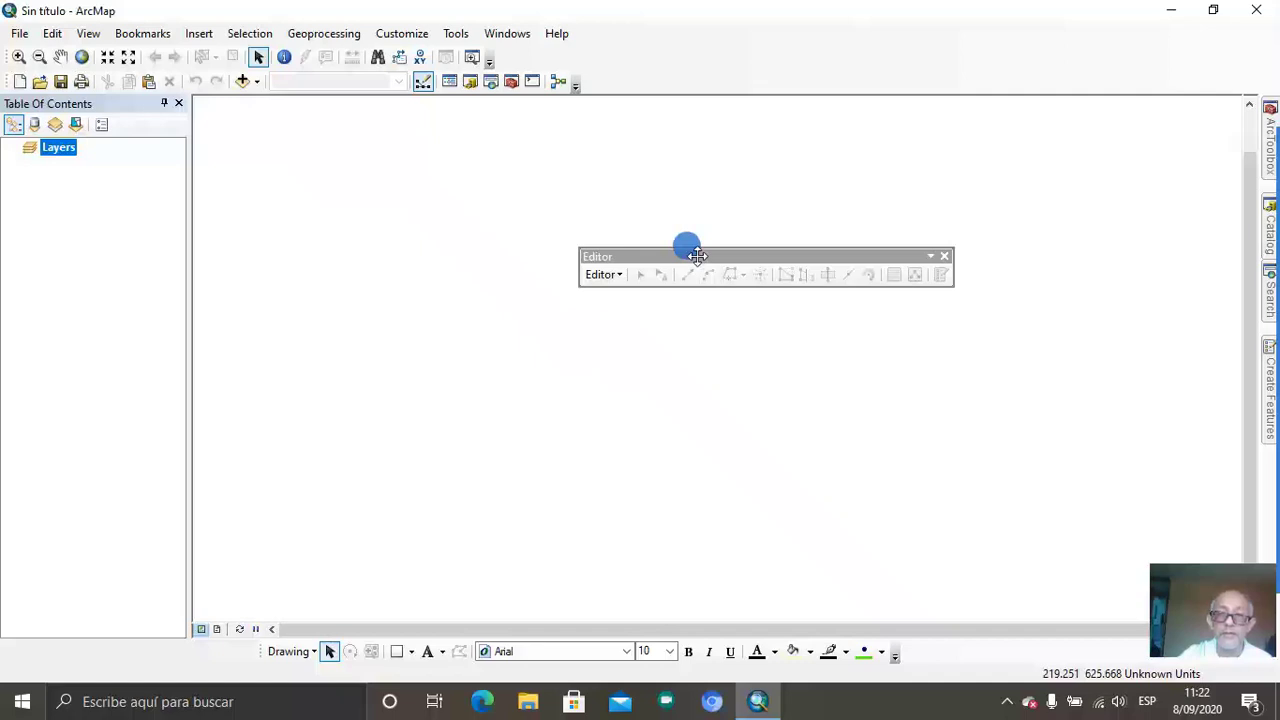
pyautogui.moveTo(697, 256); pyautogui.dragTo(734, 222)
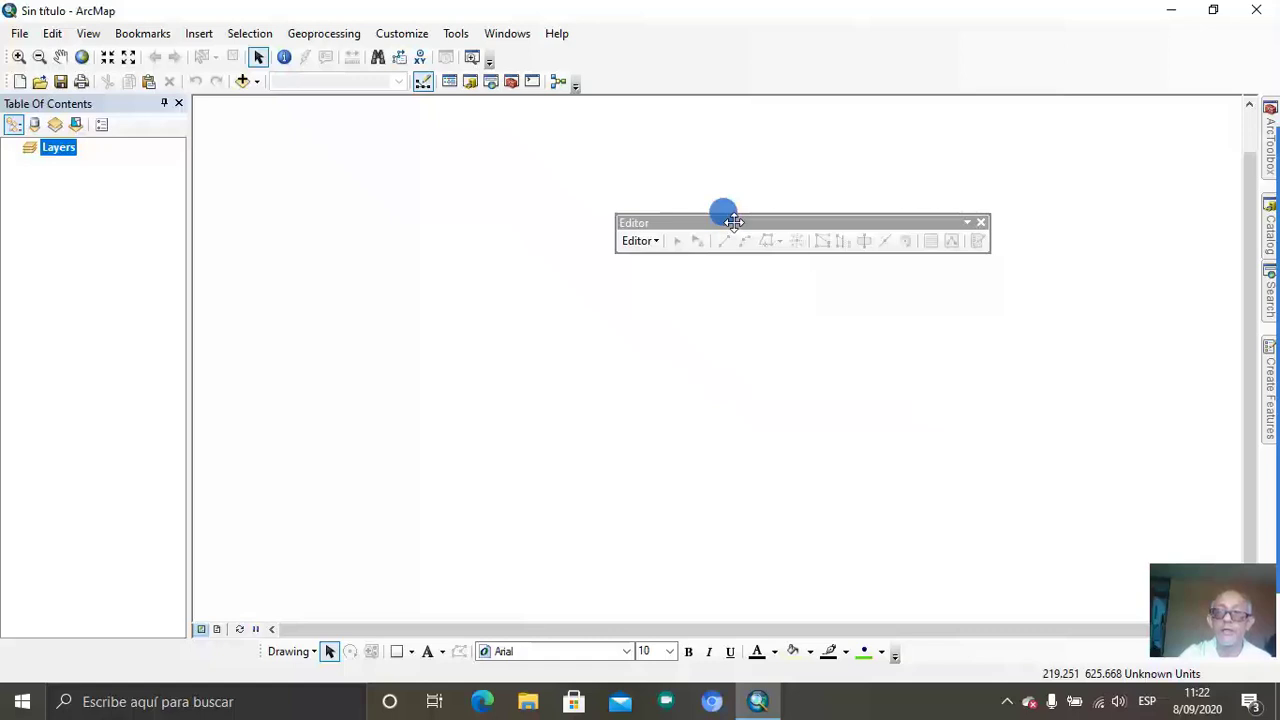
pyautogui.moveTo(734, 222); pyautogui.dragTo(596, 55)
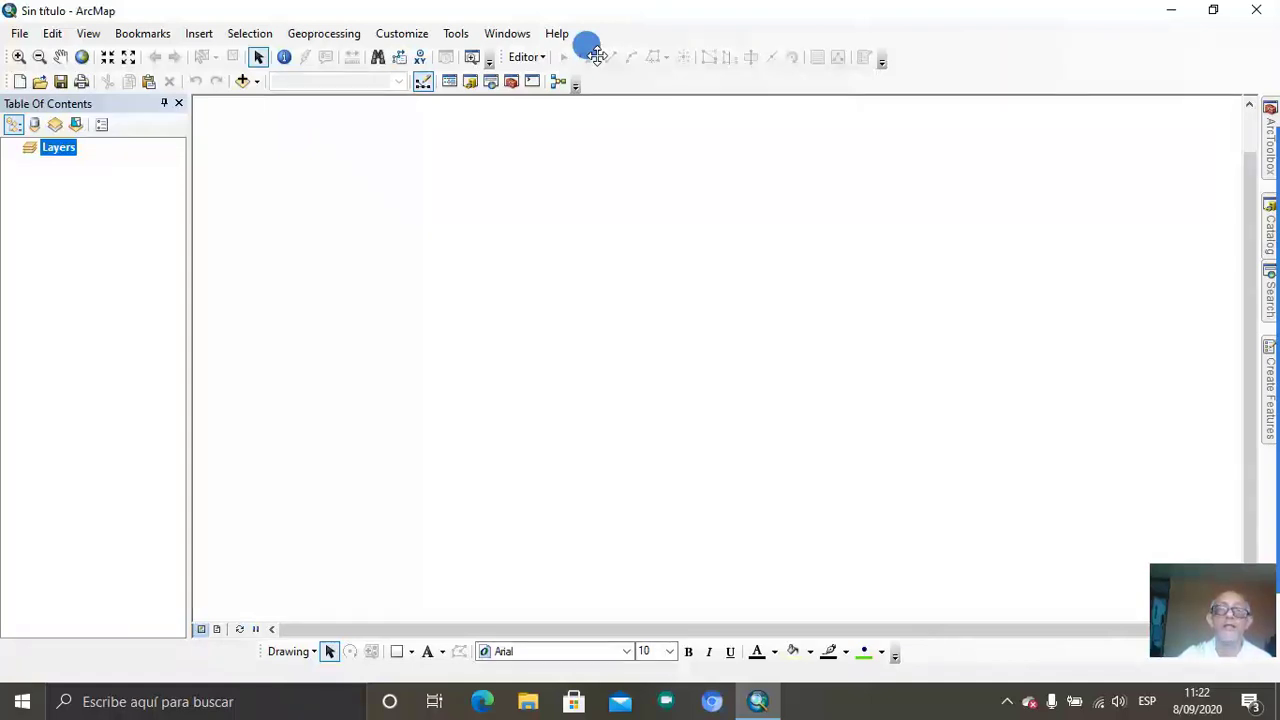
pyautogui.moveTo(597, 55); pyautogui.dragTo(597, 55)
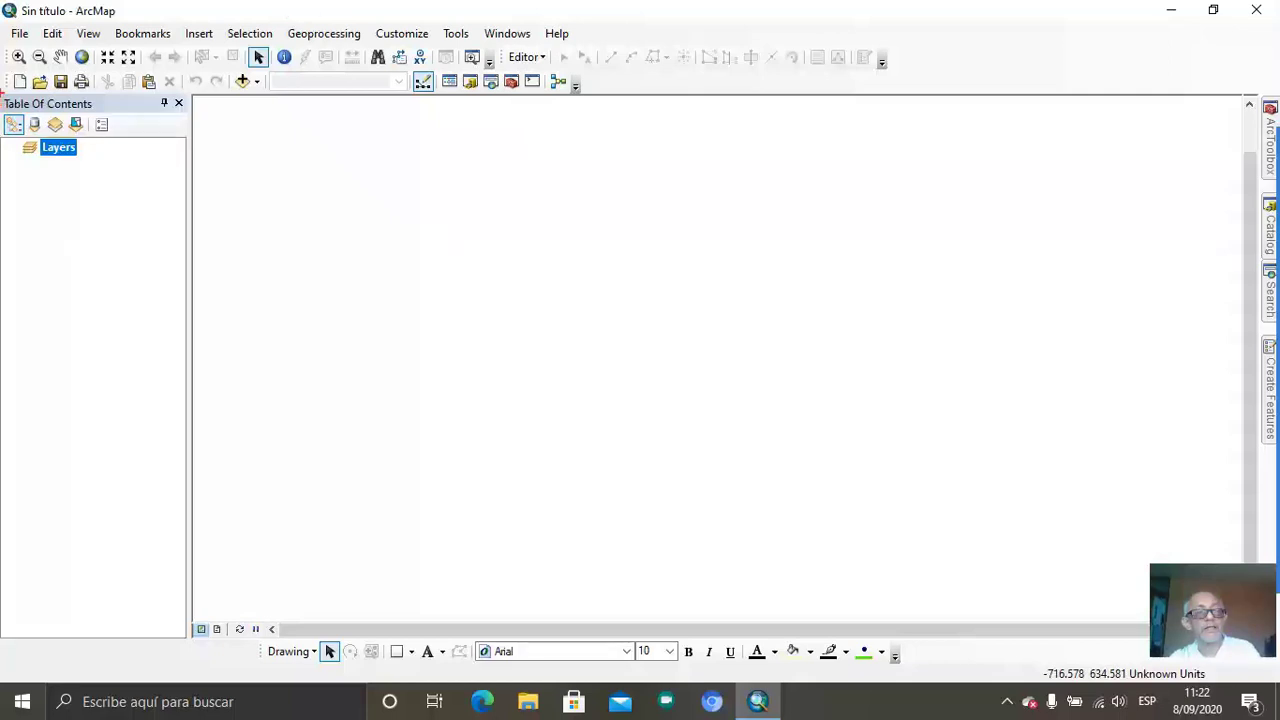
pyautogui.moveTo(2, 103); pyautogui.dragTo(189, 615)
pyautogui.moveTo(1240, 96); pyautogui.dragTo(1272, 477)
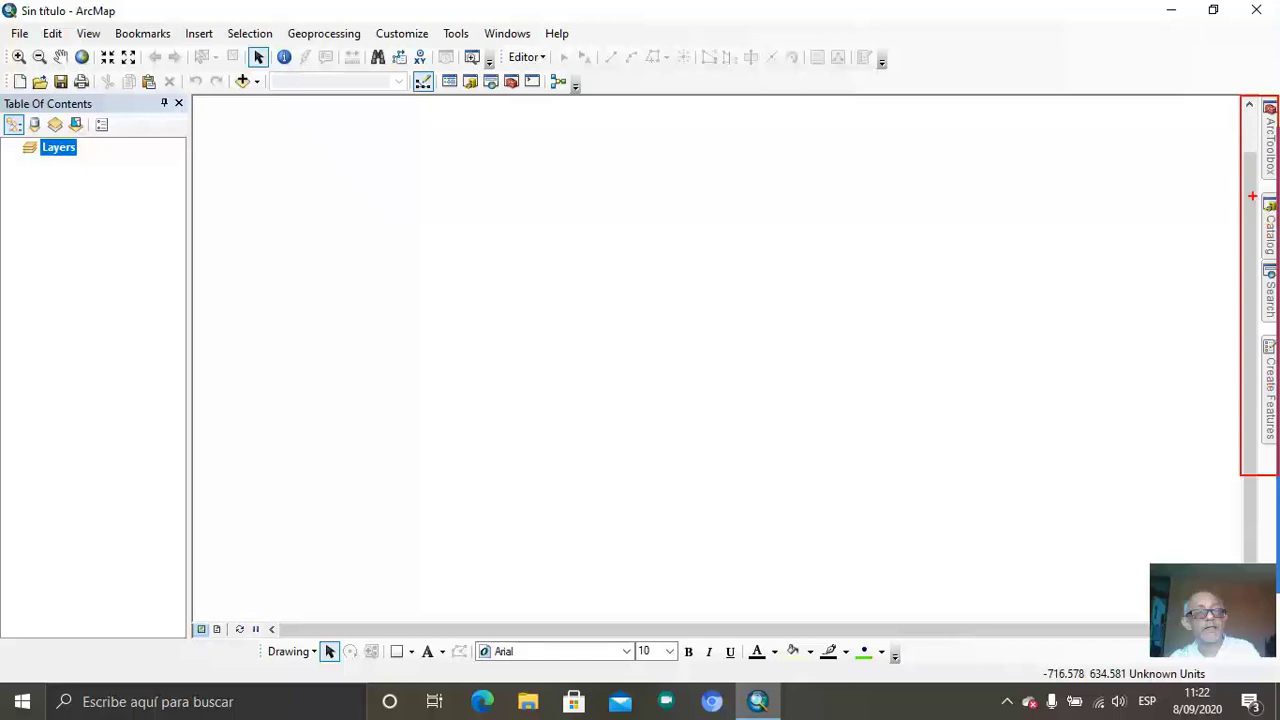
pyautogui.moveTo(1252, 192); pyautogui.dragTo(1278, 266)
pyautogui.press('e')
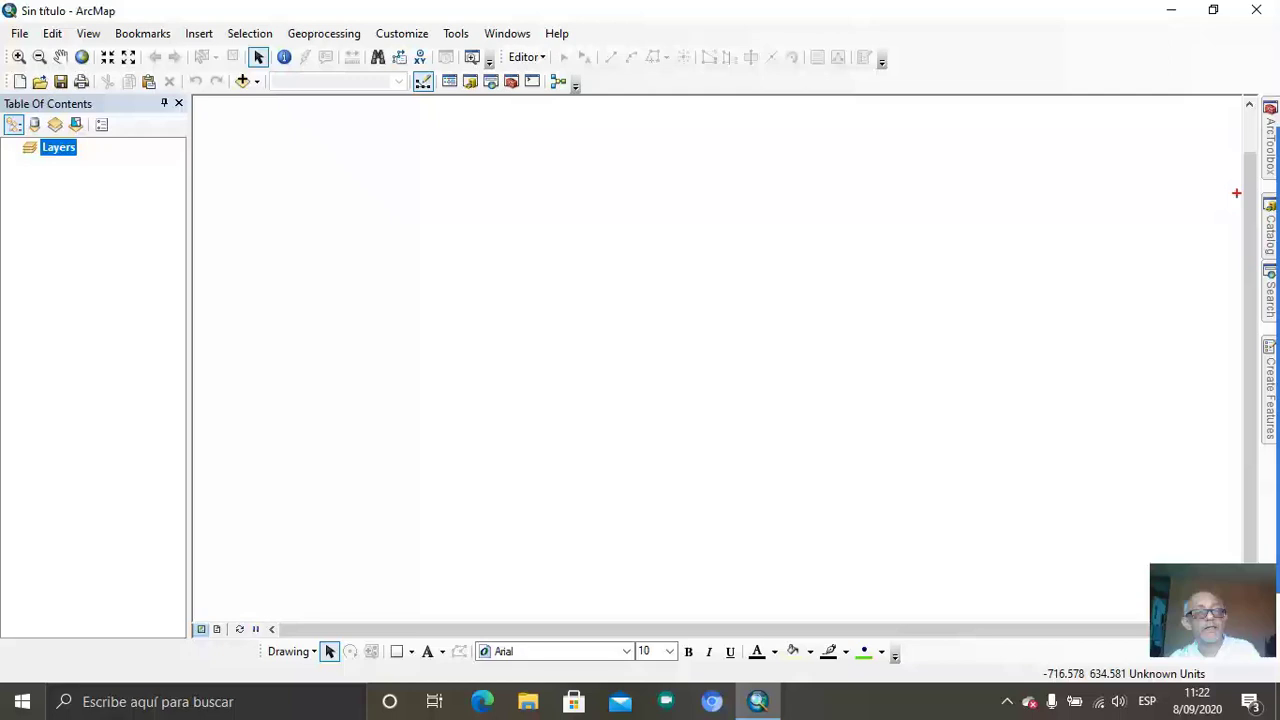
pyautogui.moveTo(1236, 193); pyautogui.dragTo(1278, 260)
pyautogui.press('e')
pyautogui.press('Escape')
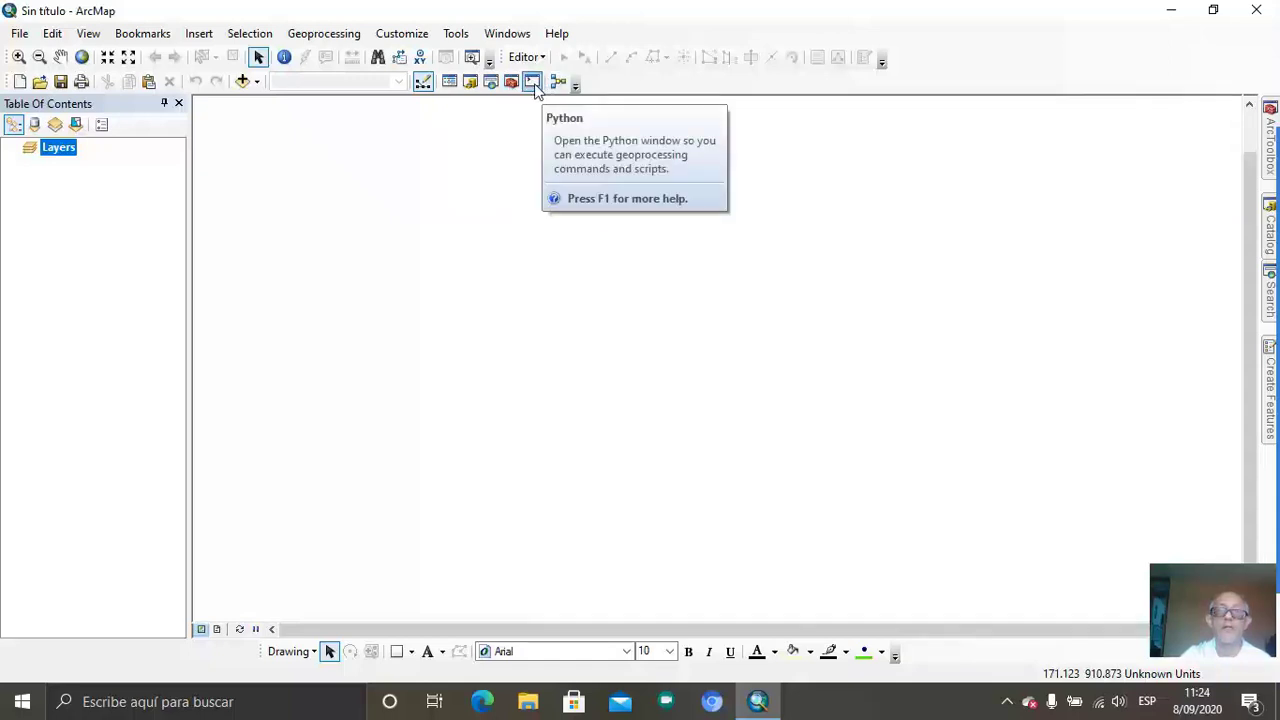
pyautogui.click(524, 58)
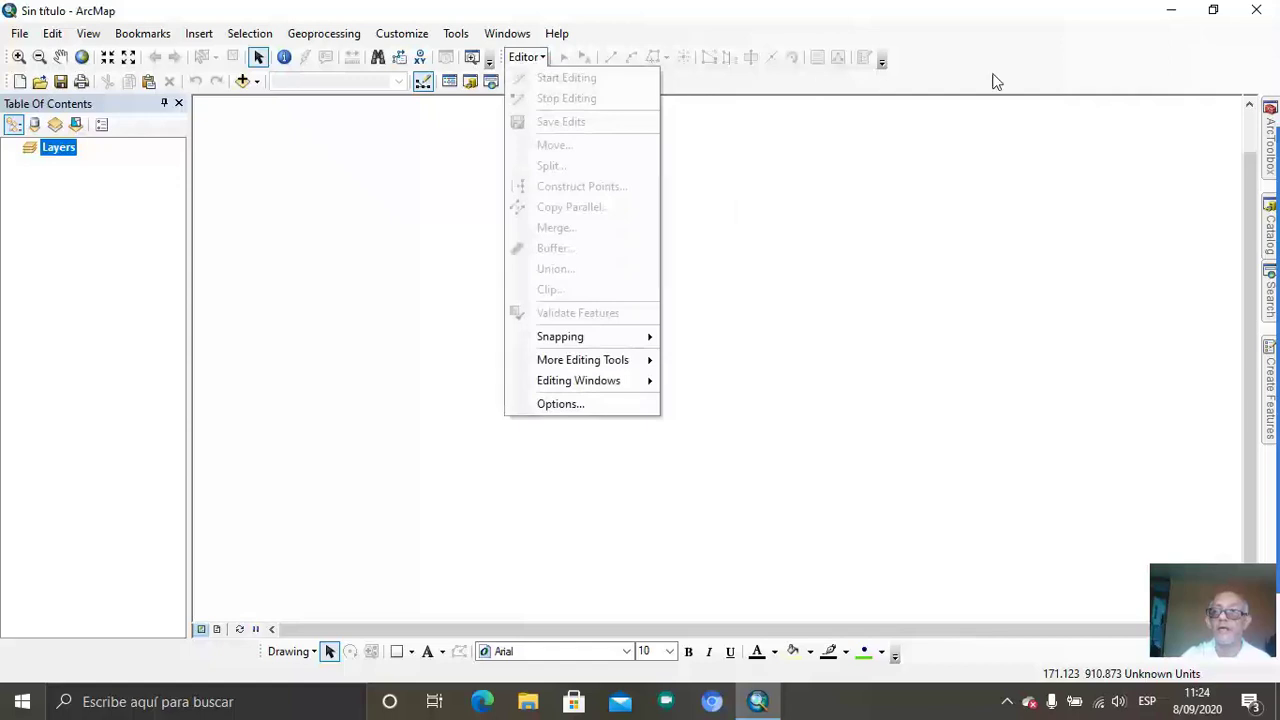
pyautogui.click(849, 32)
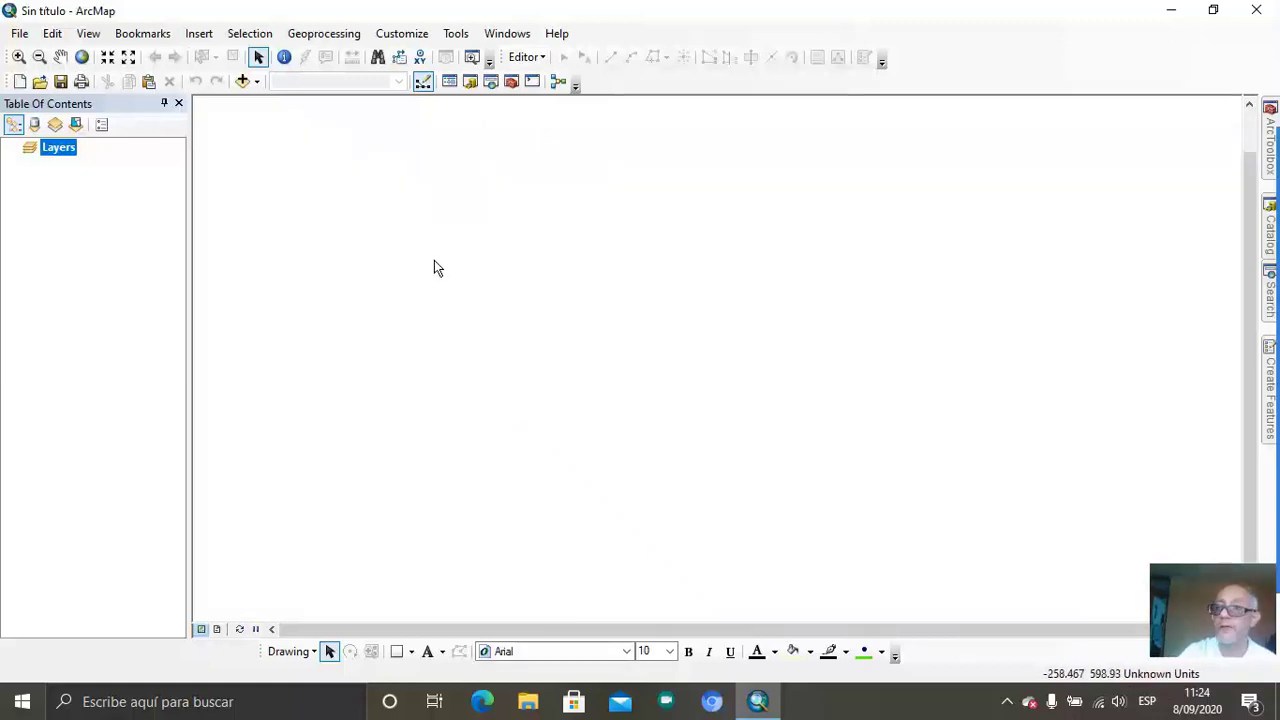
# - Restore the maximized window to a smaller size and reposition it on the desktop
pyautogui.click(1214, 12)
pyautogui.moveTo(737, 88); pyautogui.dragTo(791, 70)
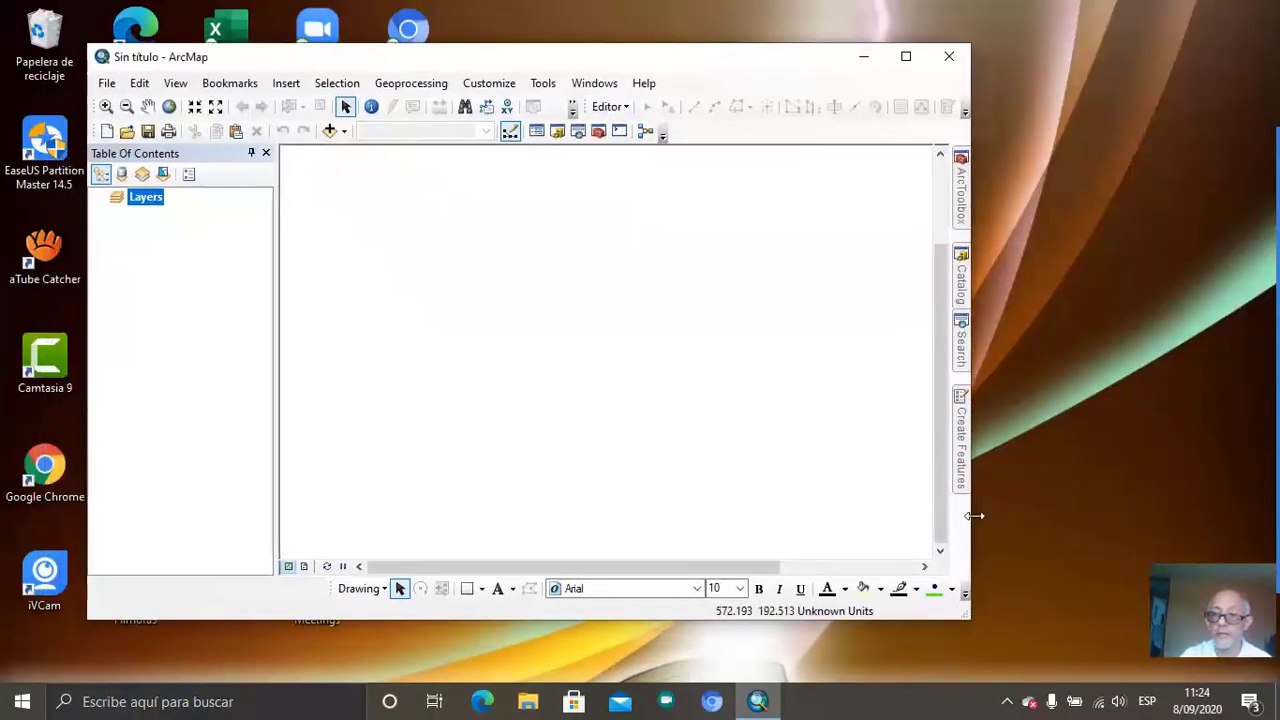
# - Widen the restored window and reposition it on the desktop
pyautogui.moveTo(971, 517); pyautogui.dragTo(1220, 503)
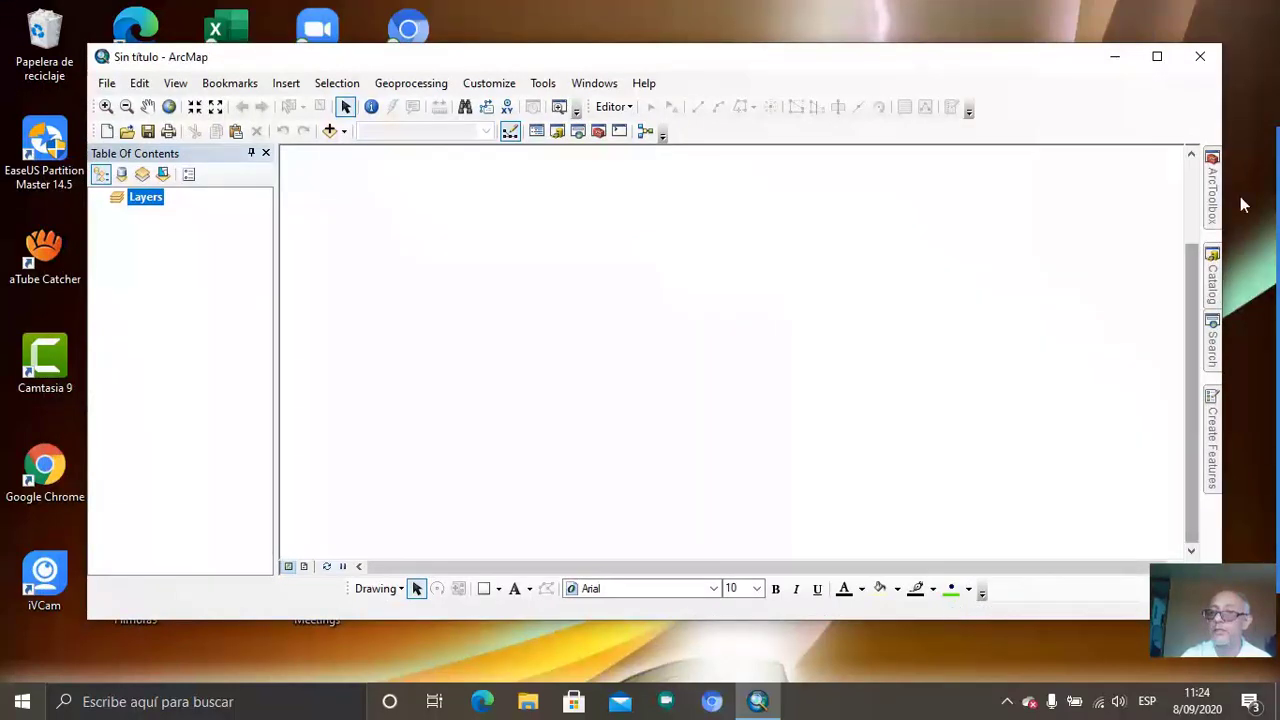
pyautogui.moveTo(1213, 203)
pyautogui.moveTo(1034, 51); pyautogui.dragTo(1003, 60)
# - Expand and close the auto-hidden ArcToolbox, Search and Create Features windows one after another, keeping only Catalog
pyautogui.click(1173, 197)
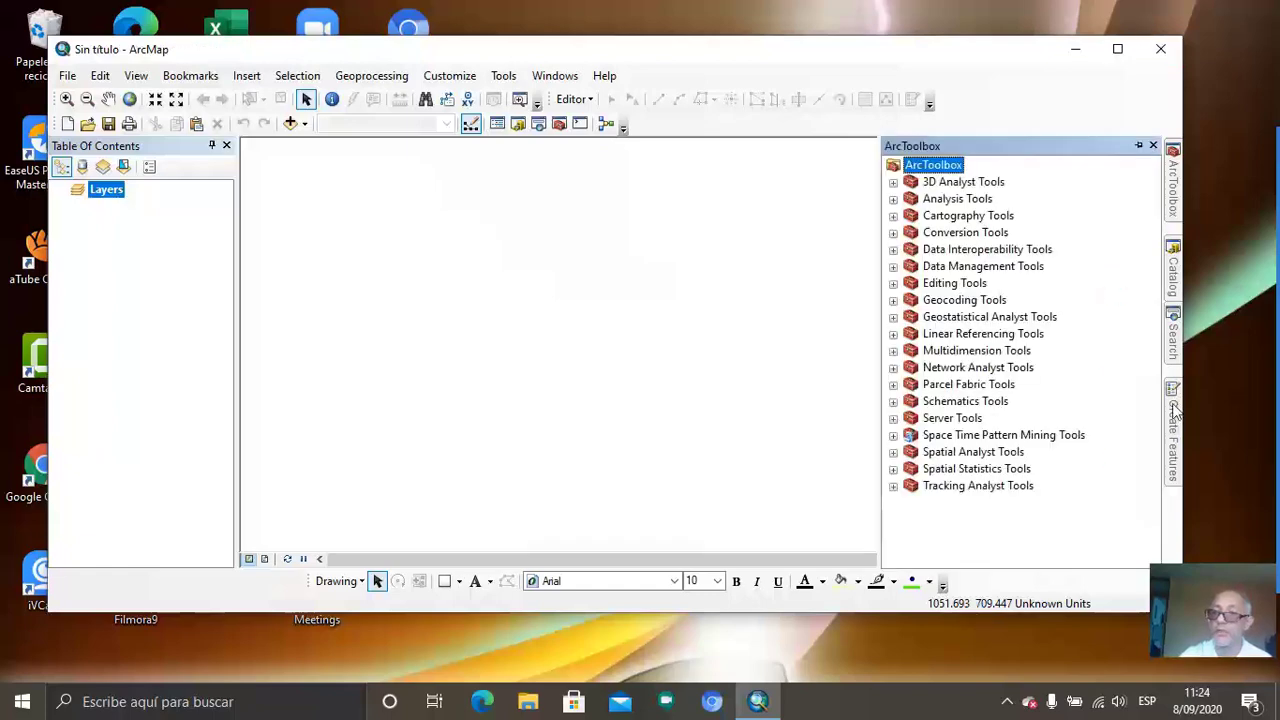
pyautogui.click(1153, 145)
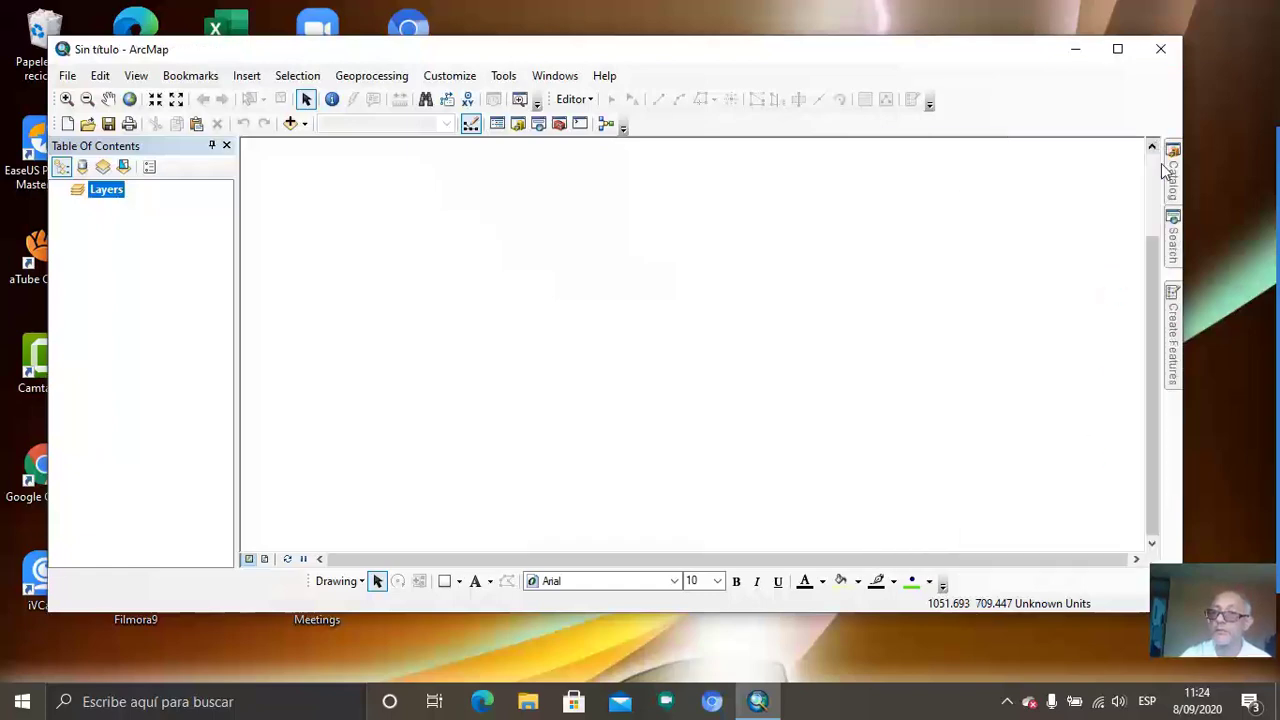
pyautogui.click(1176, 258)
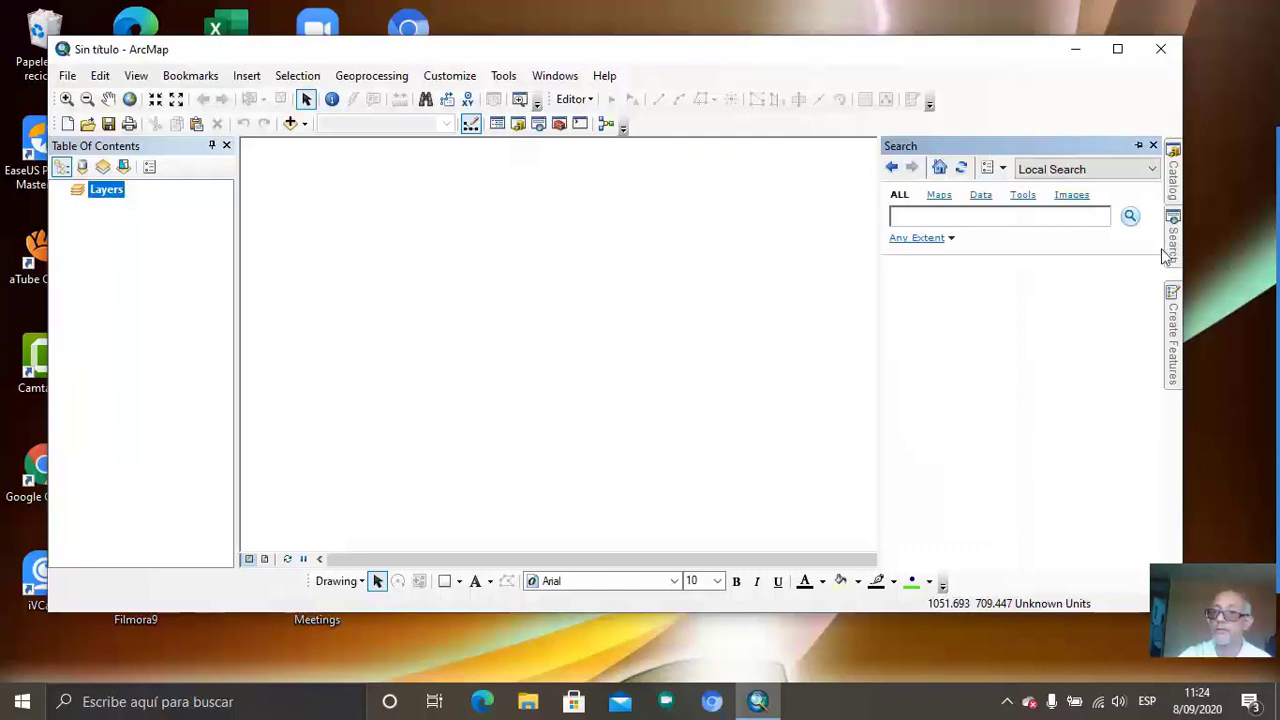
pyautogui.click(1152, 145)
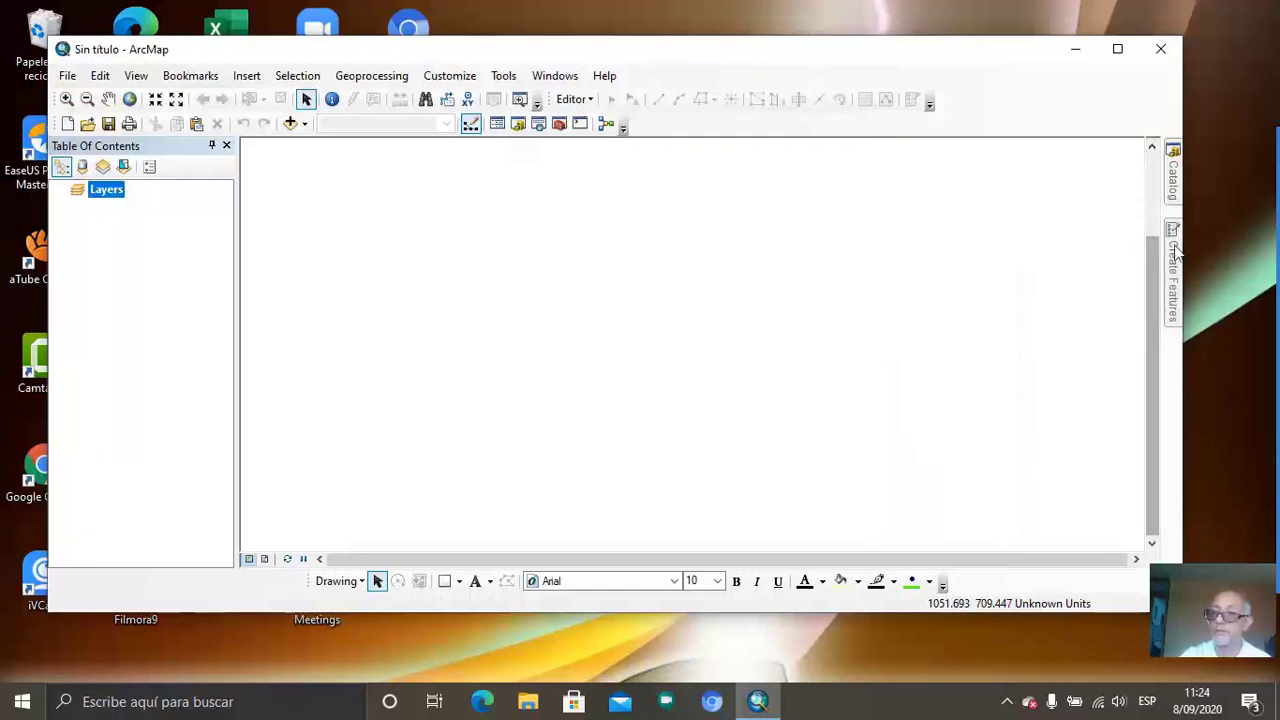
pyautogui.click(1172, 250)
pyautogui.click(1153, 146)
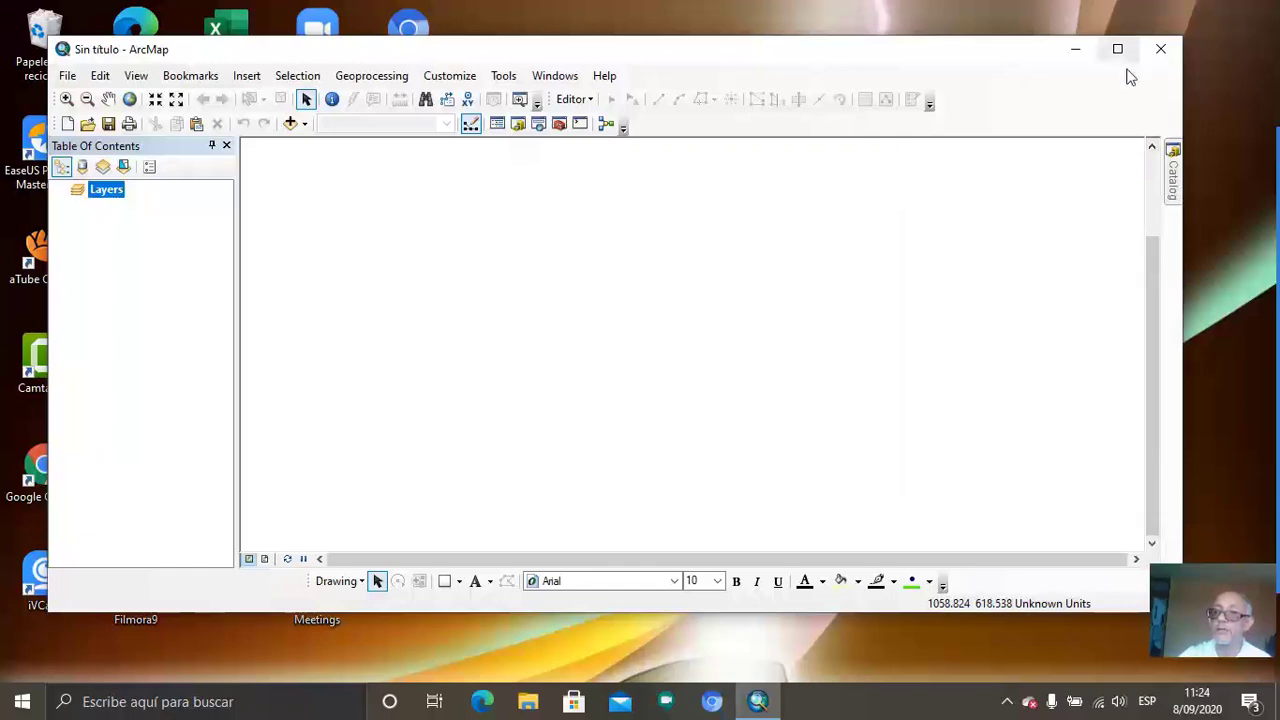
pyautogui.click(1173, 190)
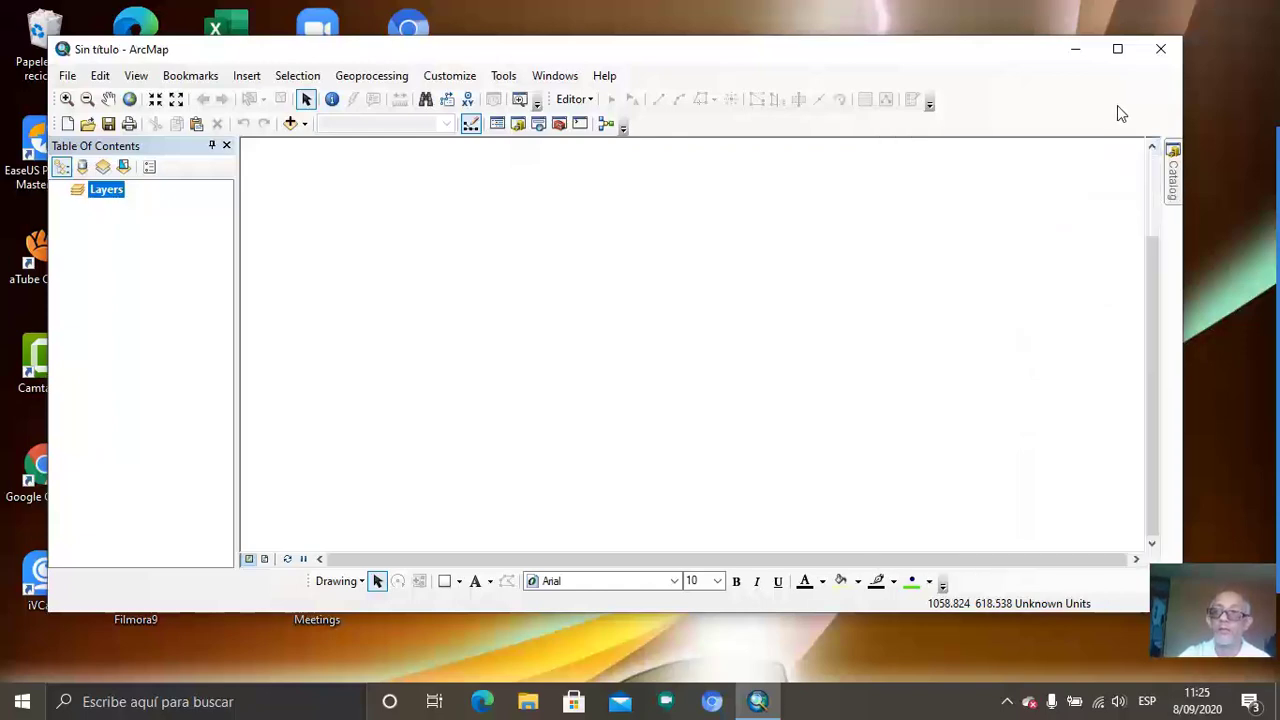
# - Maximize the window and undock the Standard toolbar so it floats over the map area
pyautogui.click(1118, 49)
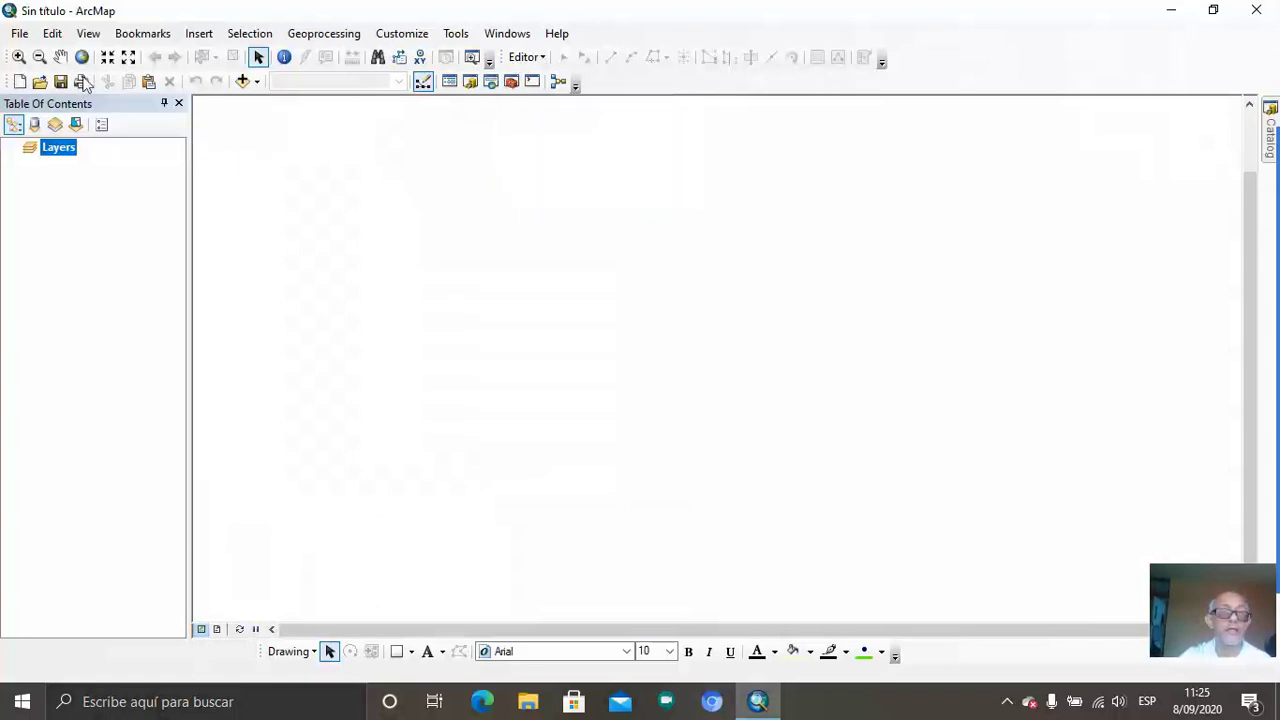
pyautogui.moveTo(5, 81); pyautogui.dragTo(222, 112)
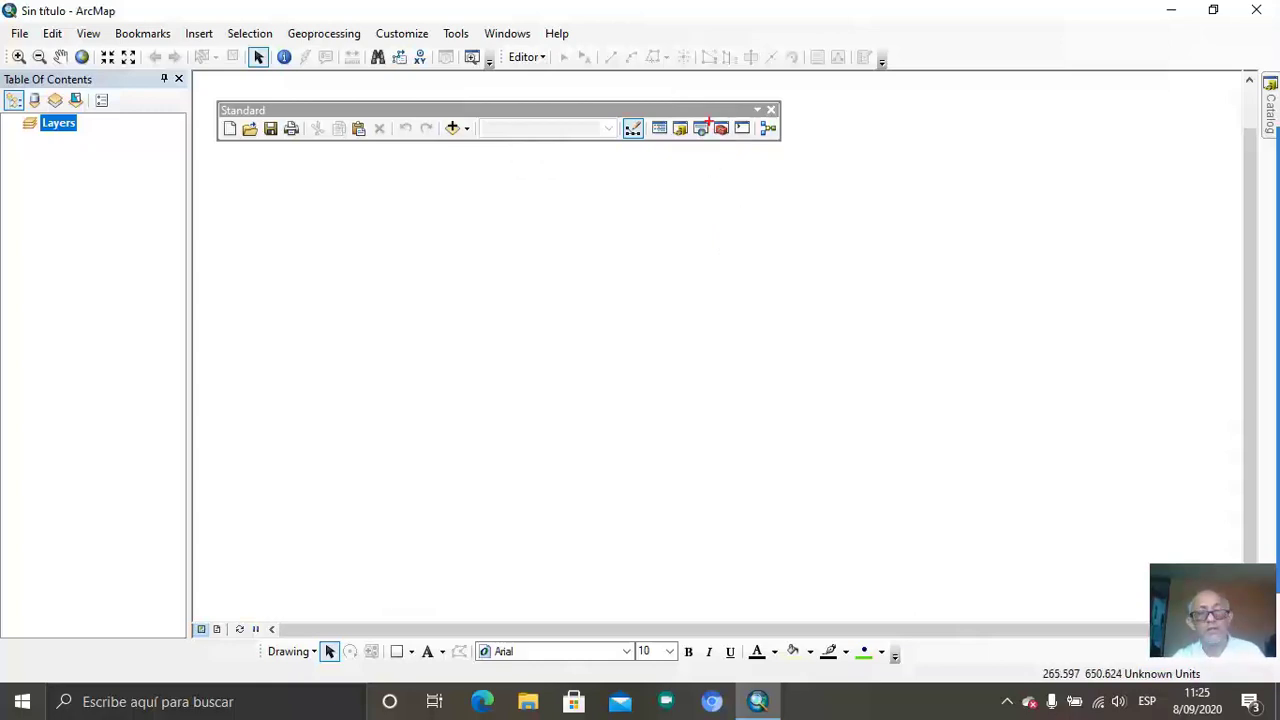
pyautogui.click(719, 138)
pyautogui.moveTo(719, 141)
pyautogui.mouseDown()
pyautogui.moveTo(702, 95)
pyautogui.moveTo(754, 154)
pyautogui.moveTo(736, 149)
pyautogui.mouseUp()
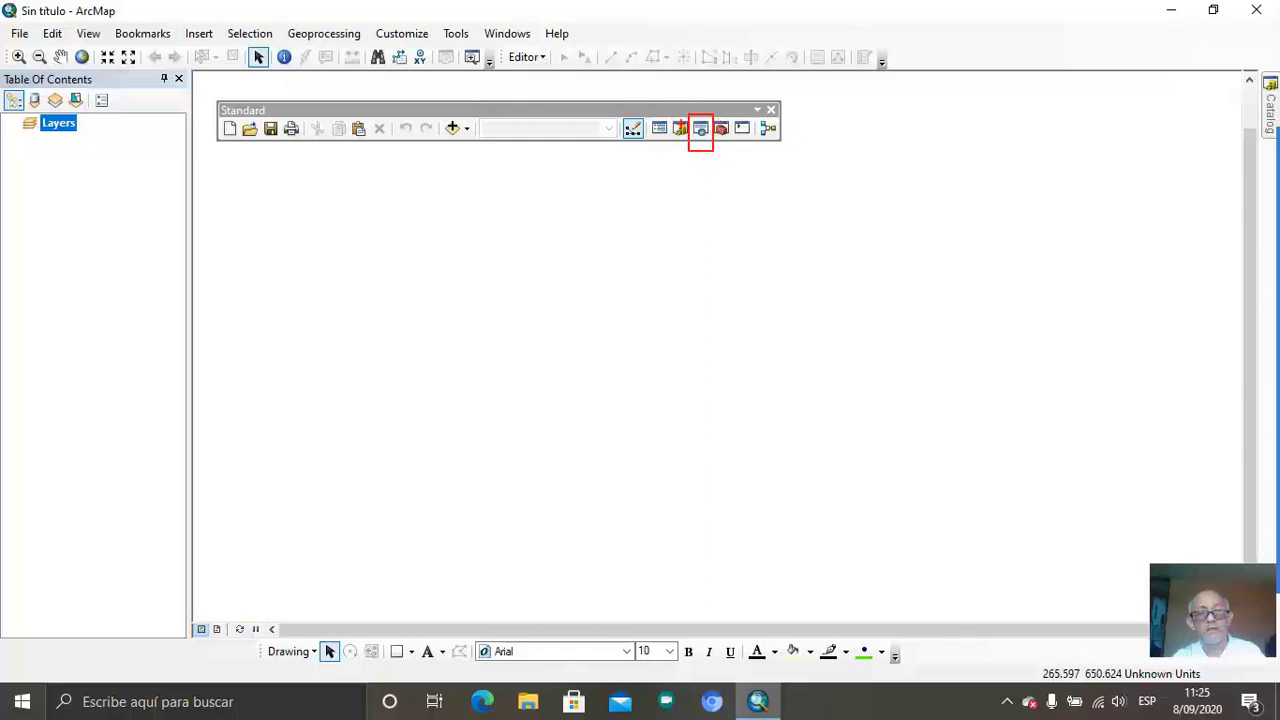
# - Open the ArcToolbox window from the floating Standard toolbar and set it to auto-hide at the map's edge
pyautogui.click(728, 138)
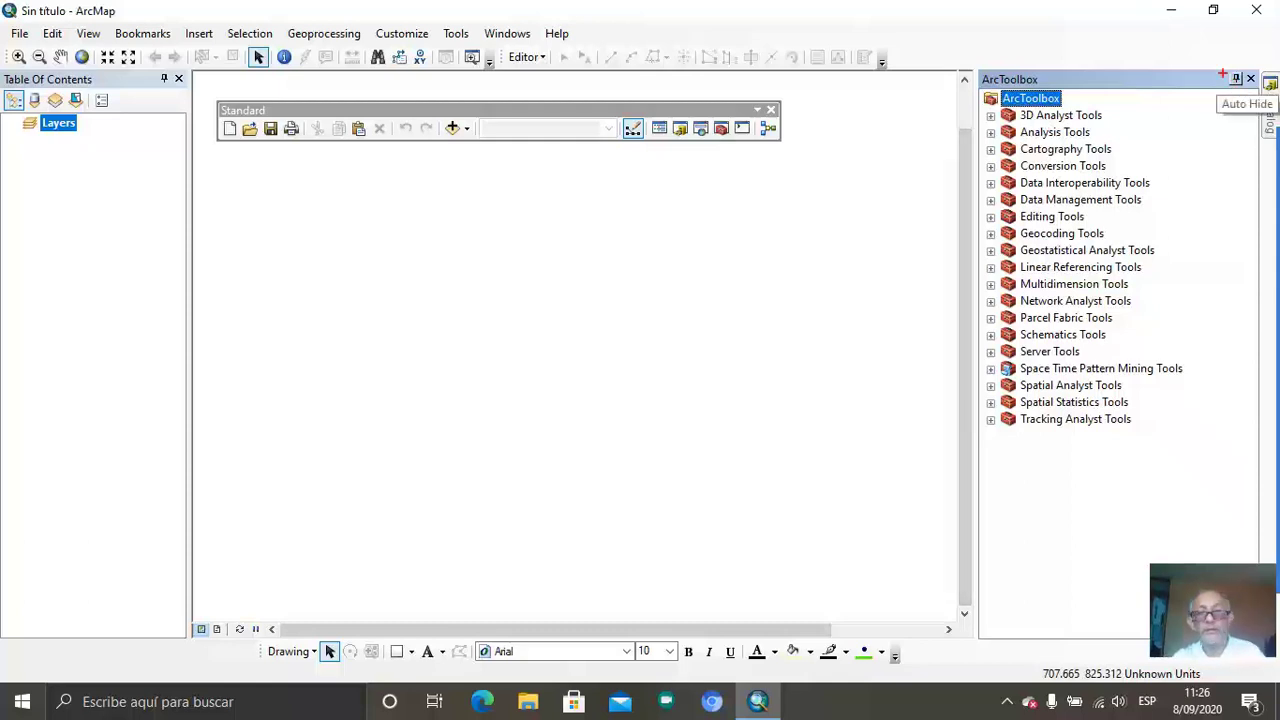
pyautogui.moveTo(1217, 64); pyautogui.dragTo(1240, 93)
pyautogui.click(1236, 79)
pyautogui.moveTo(1205, 145)
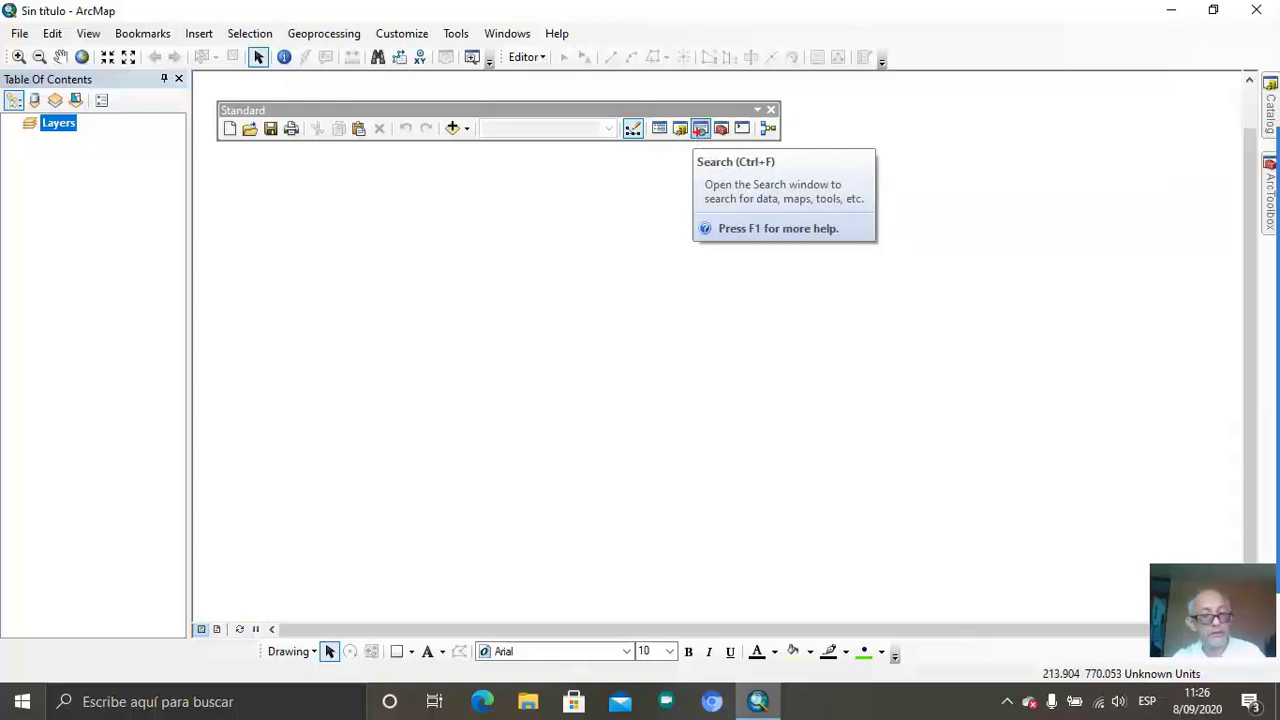
# - Open the Search window from the Standard toolbar, inspect its search field, and set the window to auto-hide
pyautogui.moveTo(685, 110); pyautogui.dragTo(711, 151)
pyautogui.click(700, 128)
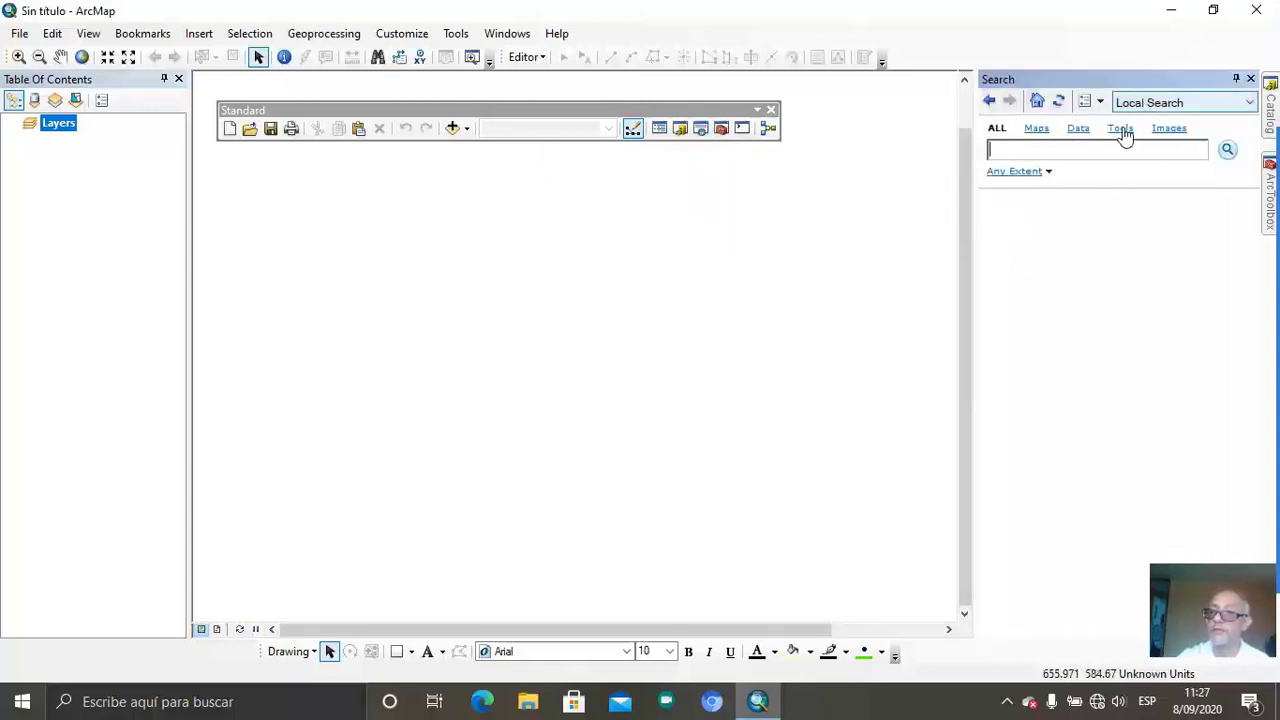
pyautogui.click(1079, 149)
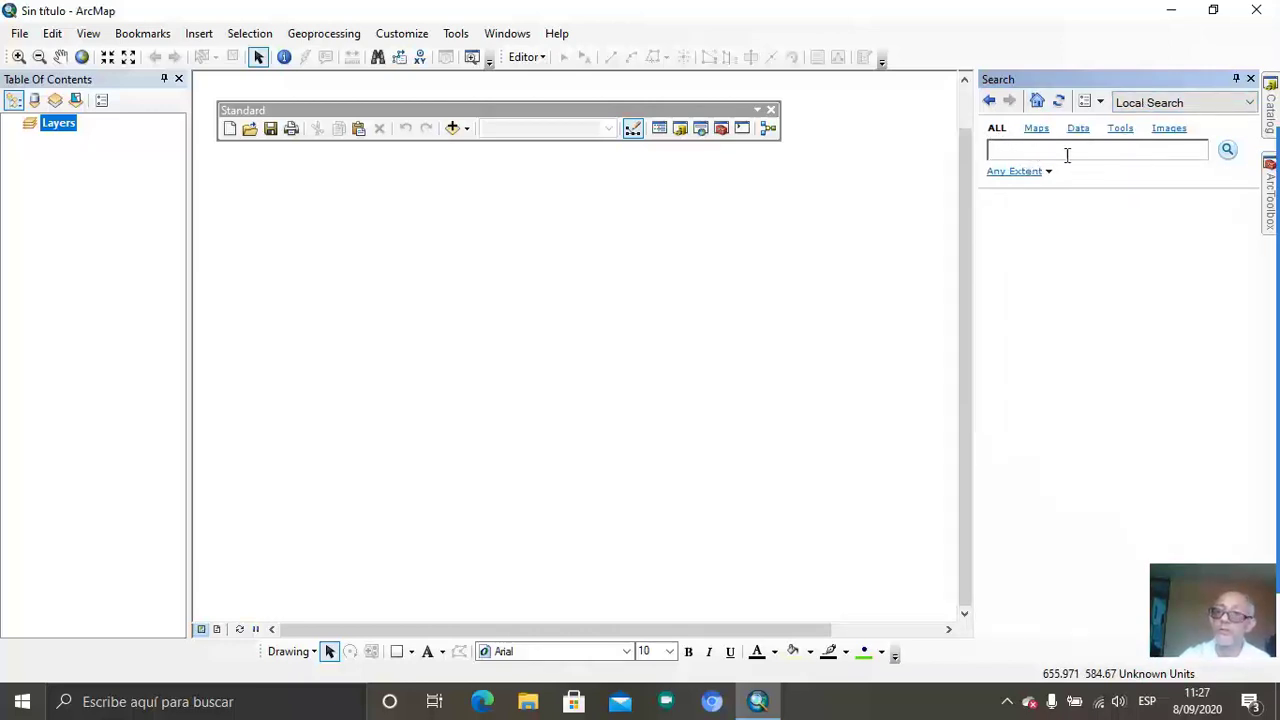
pyautogui.moveTo(1237, 160)
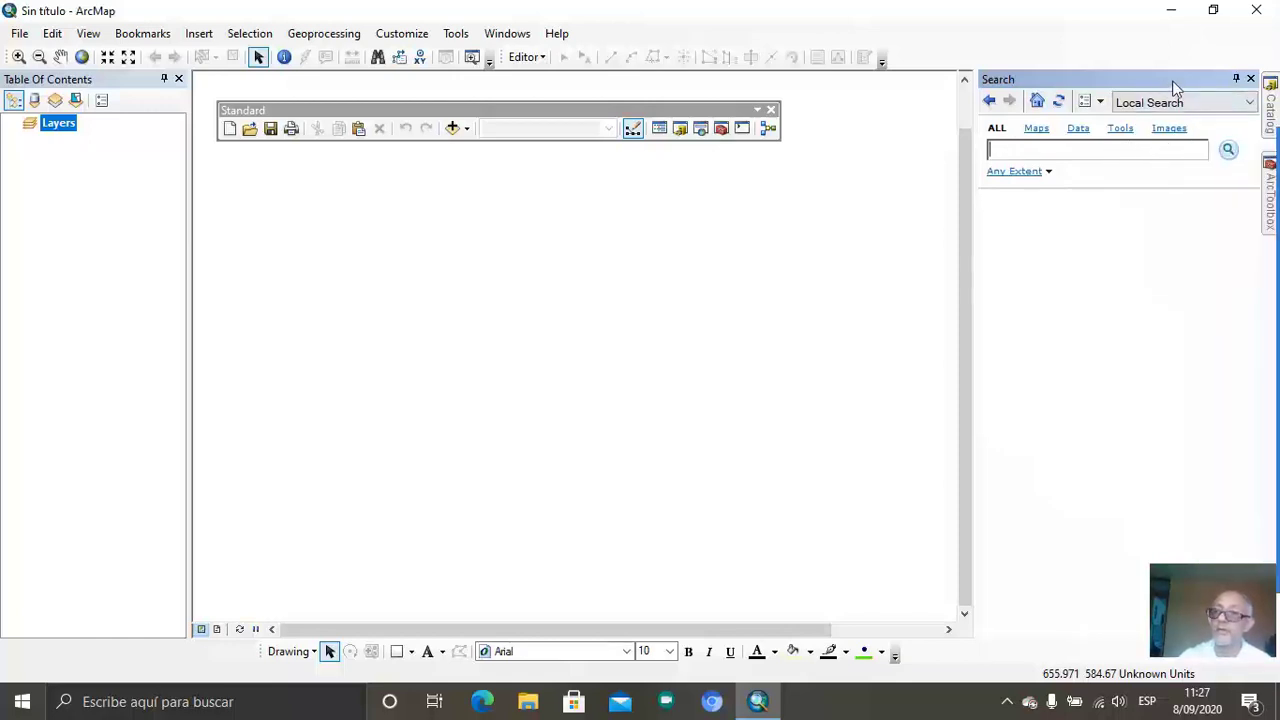
pyautogui.click(1237, 79)
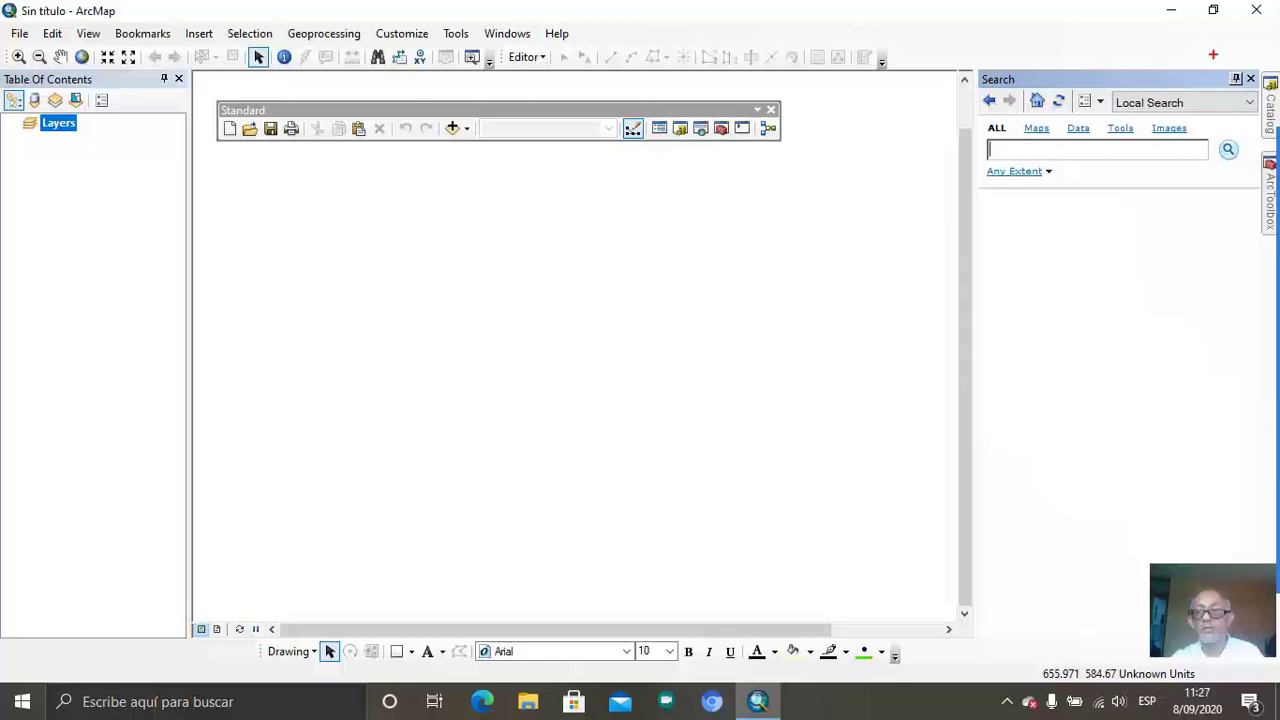
pyautogui.moveTo(1213, 55)
pyautogui.mouseDown()
pyautogui.moveTo(1233, 93)
pyautogui.moveTo(1246, 72)
pyautogui.mouseUp()
pyautogui.moveTo(1220, 65); pyautogui.dragTo(1248, 98)
pyautogui.click(1236, 79)
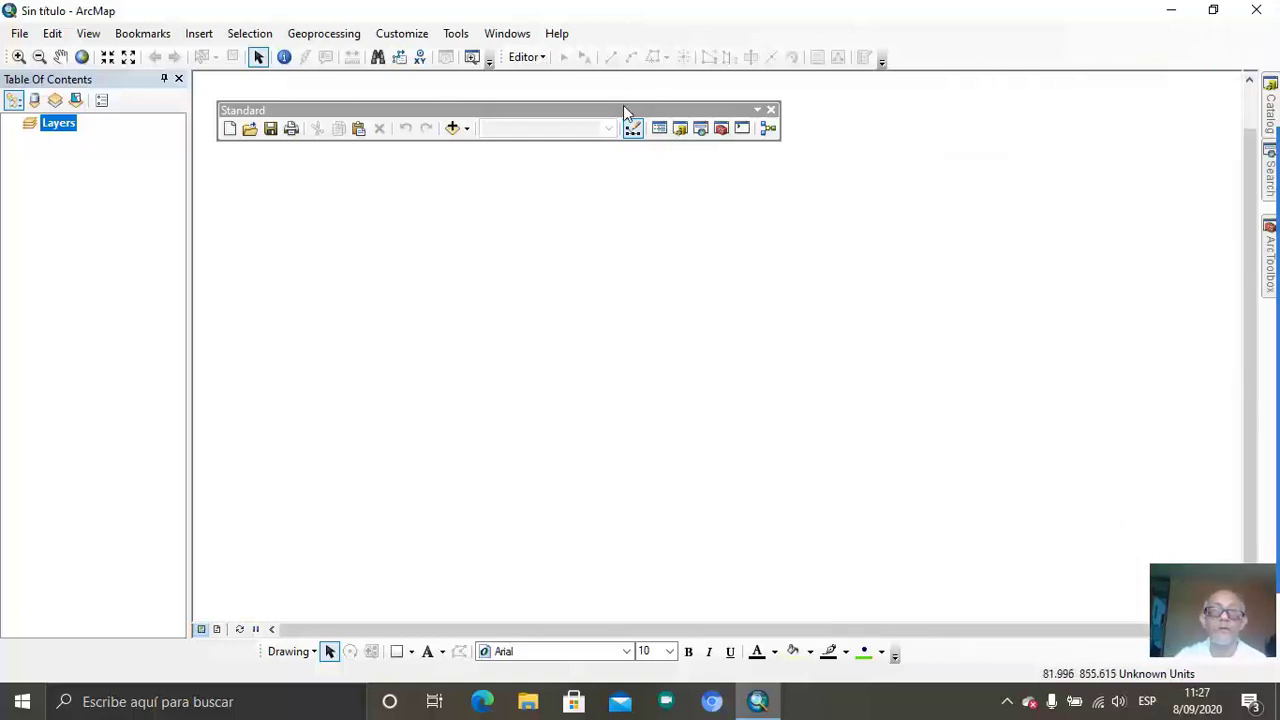
# - Dock the floating Standard toolbar back beneath the Tools toolbar
pyautogui.moveTo(623, 105); pyautogui.dragTo(4, 78)
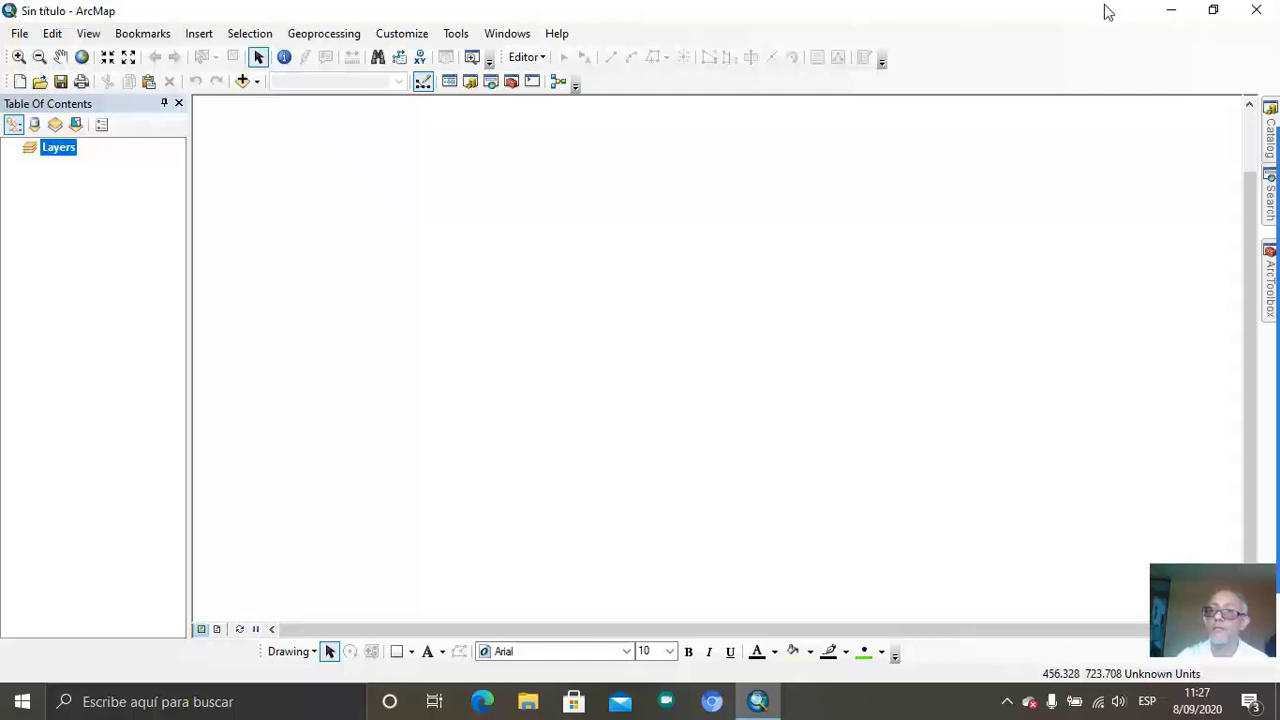
# - Restore and enlarge the window on the desktop and shift the Drawing toolbar to the start of its row
pyautogui.click(1211, 11)
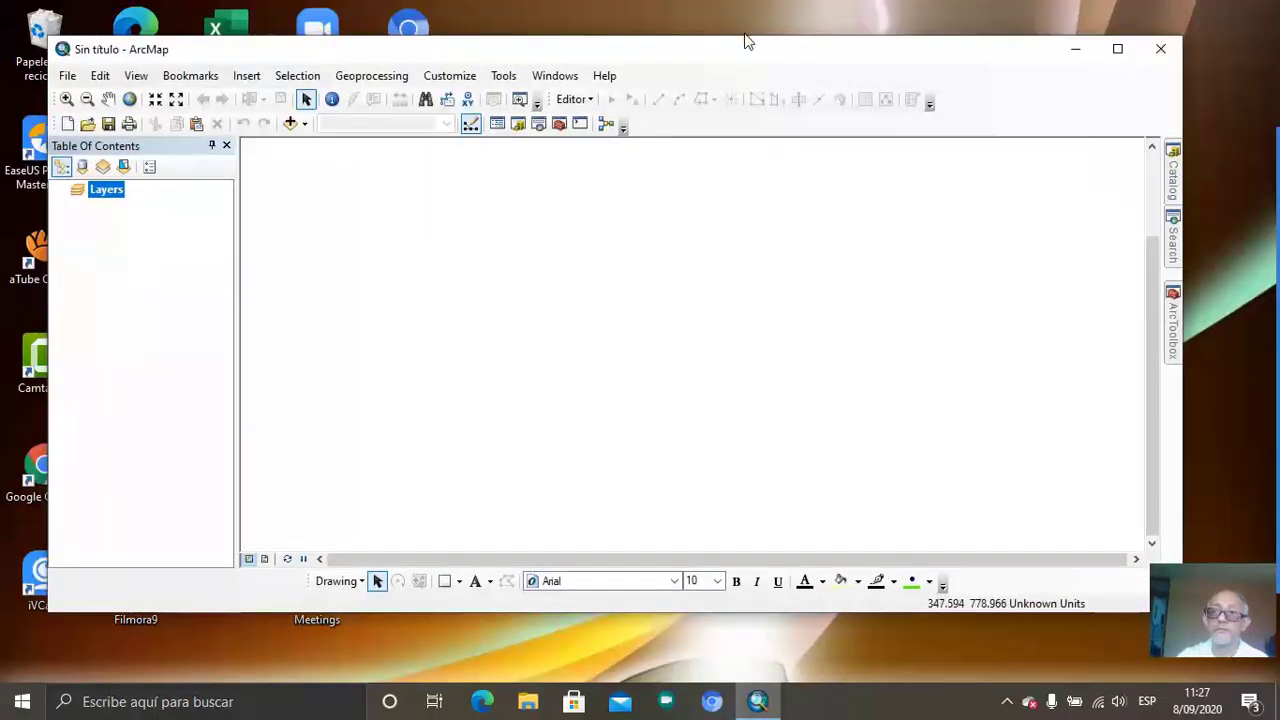
pyautogui.moveTo(743, 40); pyautogui.dragTo(745, 9)
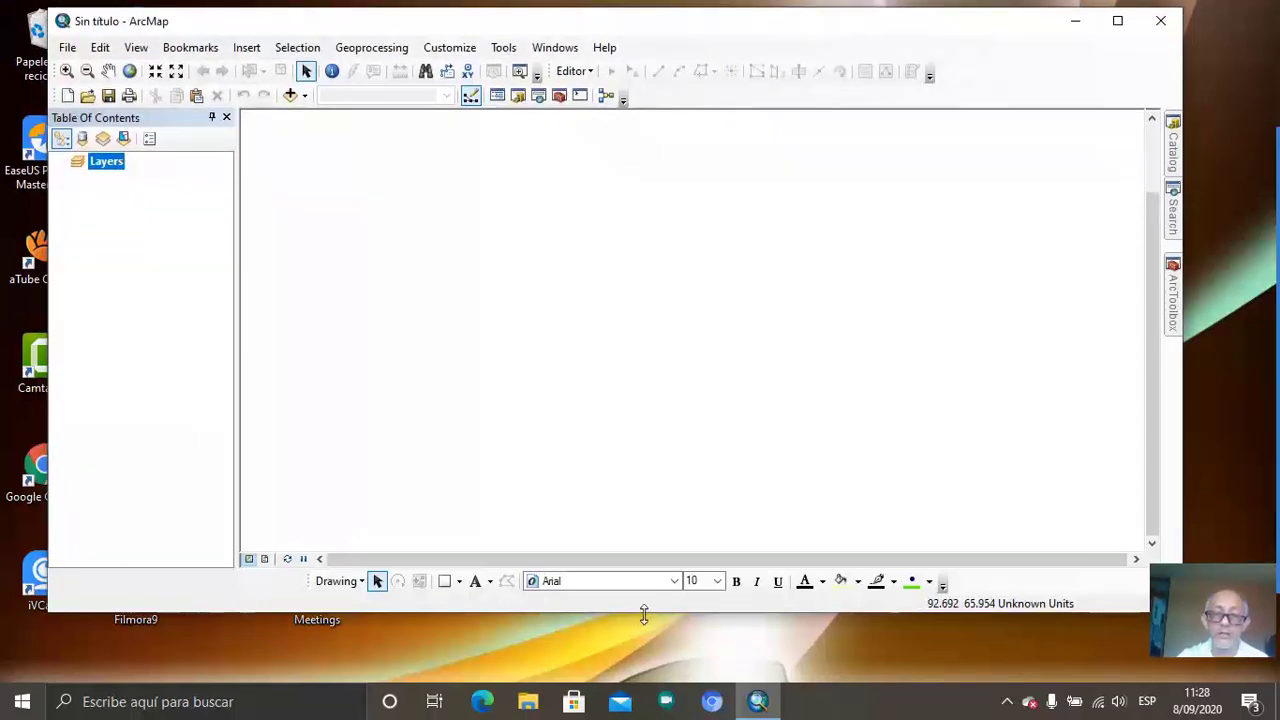
pyautogui.moveTo(644, 614); pyautogui.dragTo(645, 680)
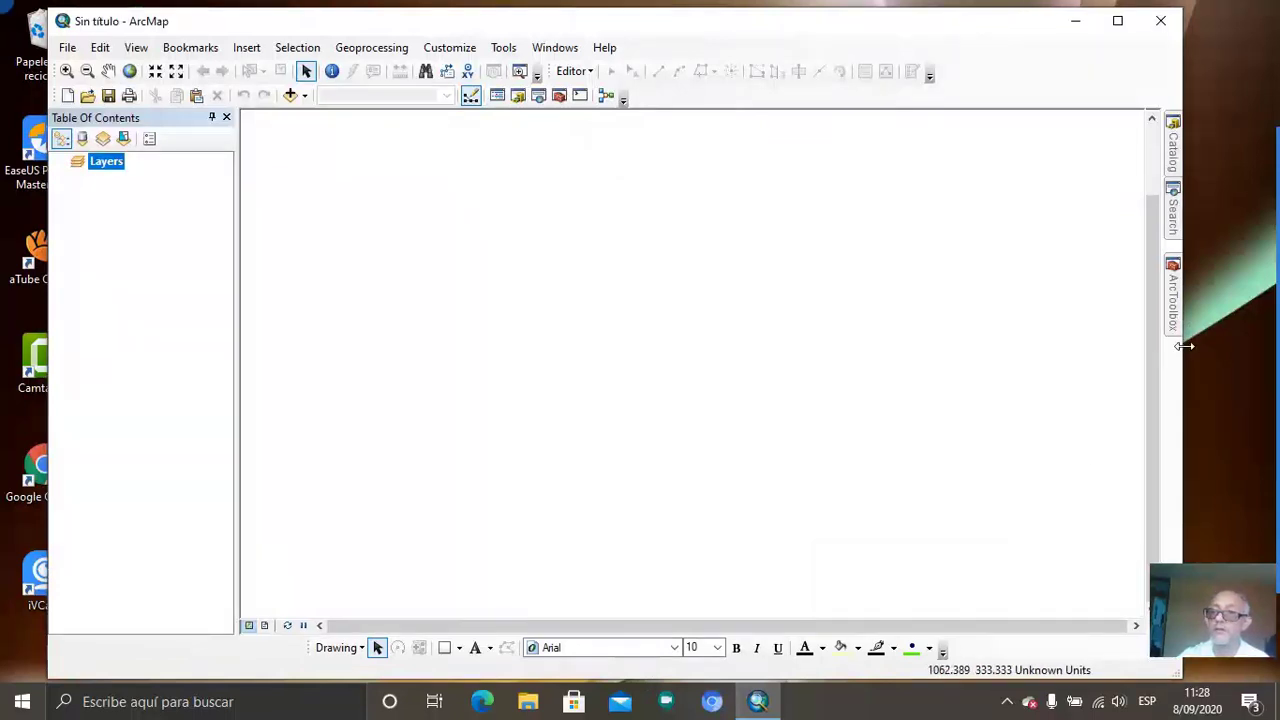
pyautogui.moveTo(1183, 345); pyautogui.dragTo(1236, 380)
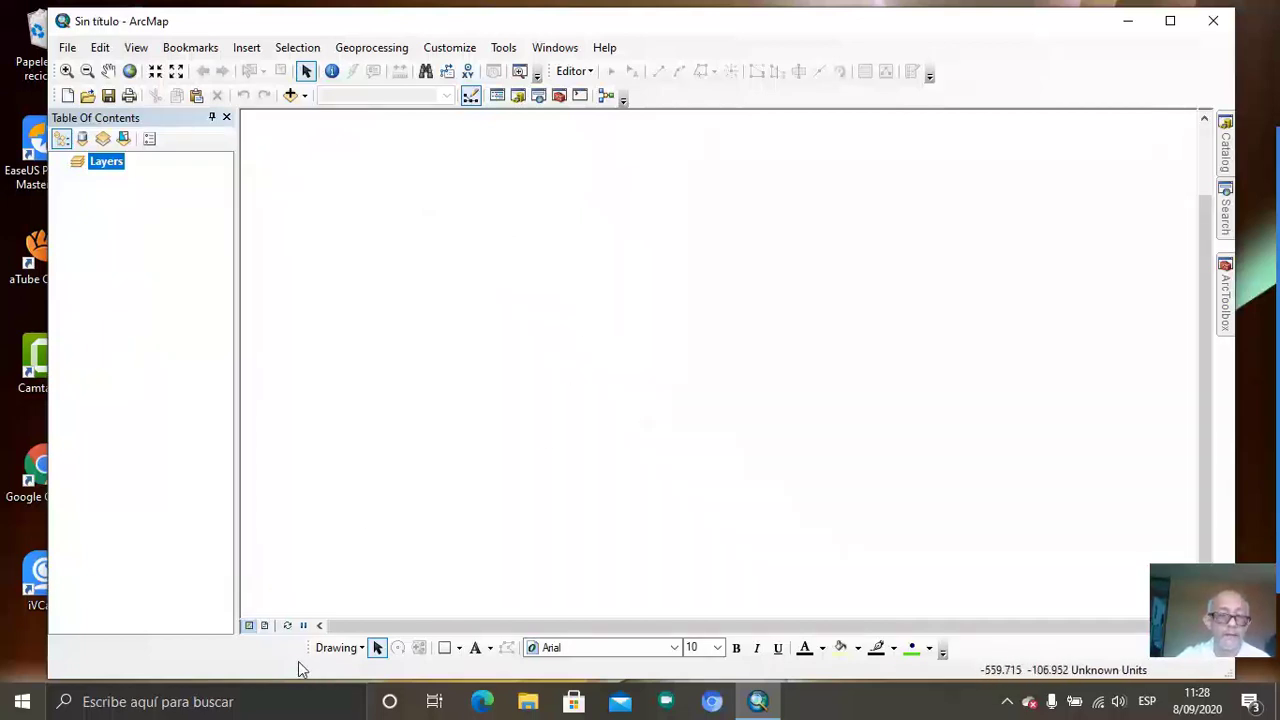
pyautogui.moveTo(304, 645)
pyautogui.mouseDown()
pyautogui.moveTo(294, 634)
pyautogui.moveTo(335, 500)
pyautogui.moveTo(251, 700)
pyautogui.moveTo(234, 680)
pyautogui.moveTo(52, 670)
pyautogui.mouseUp()
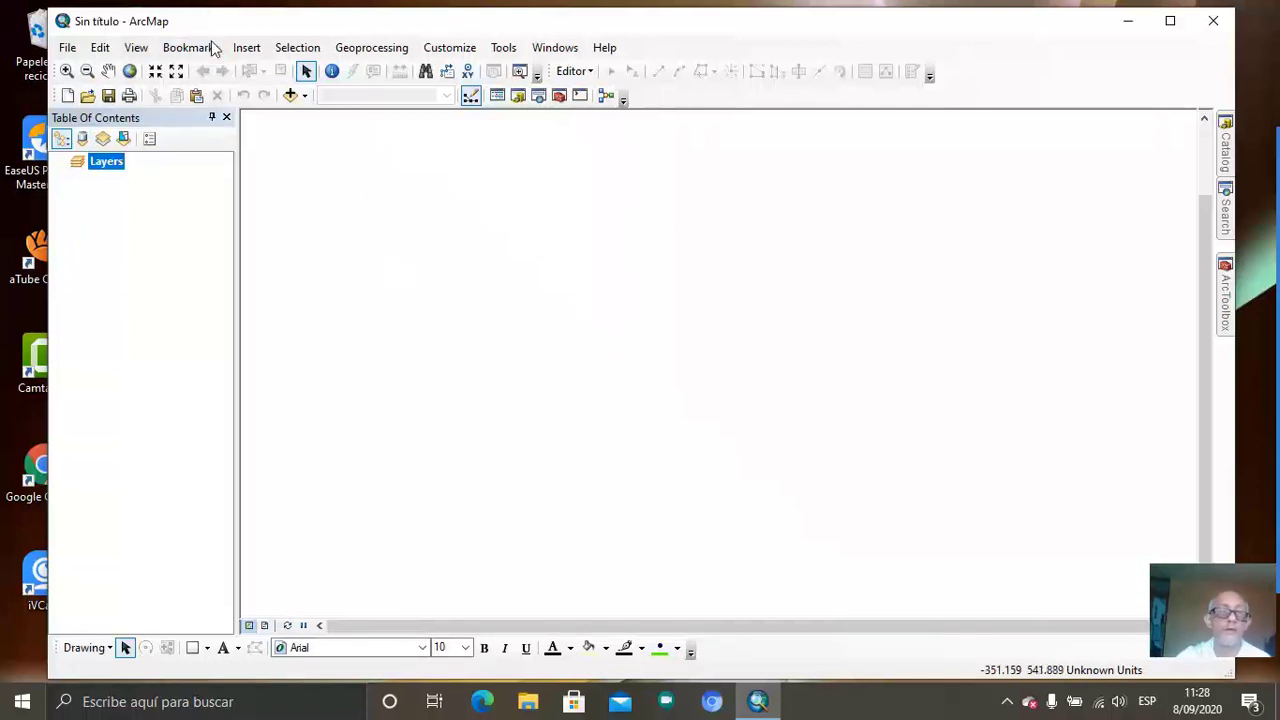
# - Add the Imagery with Labels basemap from ArcGIS Online to the map
pyautogui.click(303, 96)
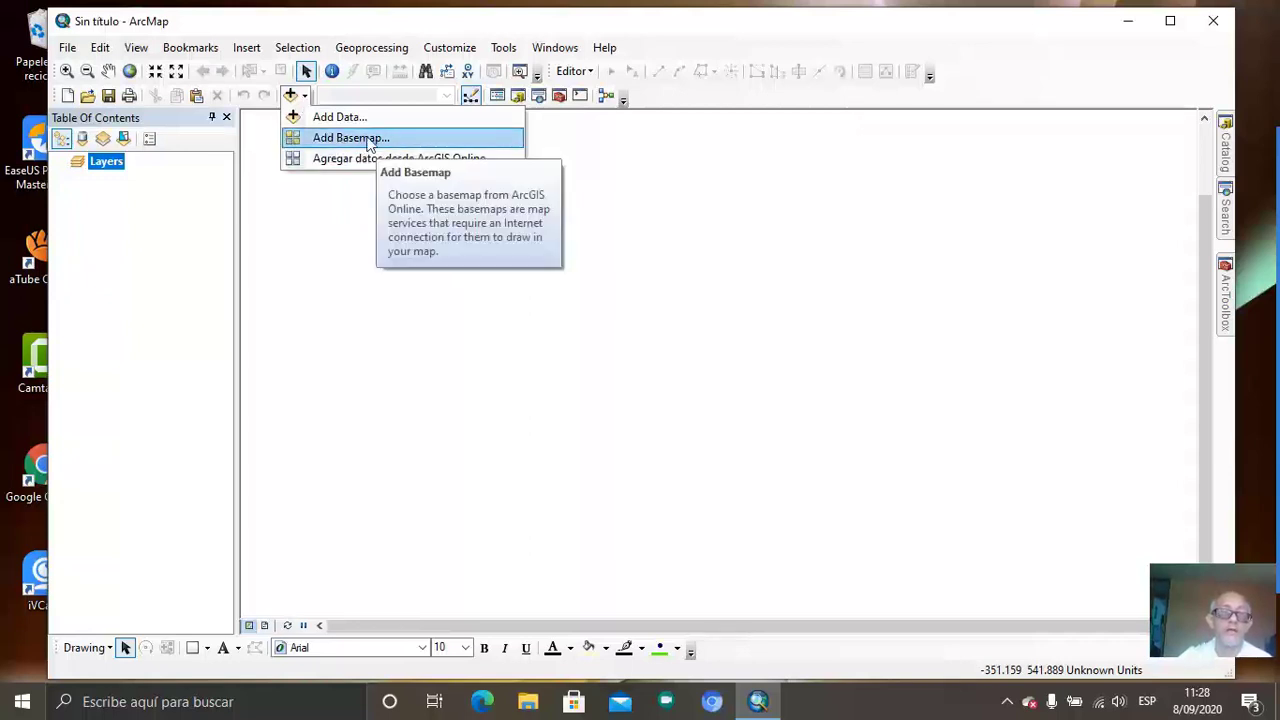
pyautogui.click(1007, 91)
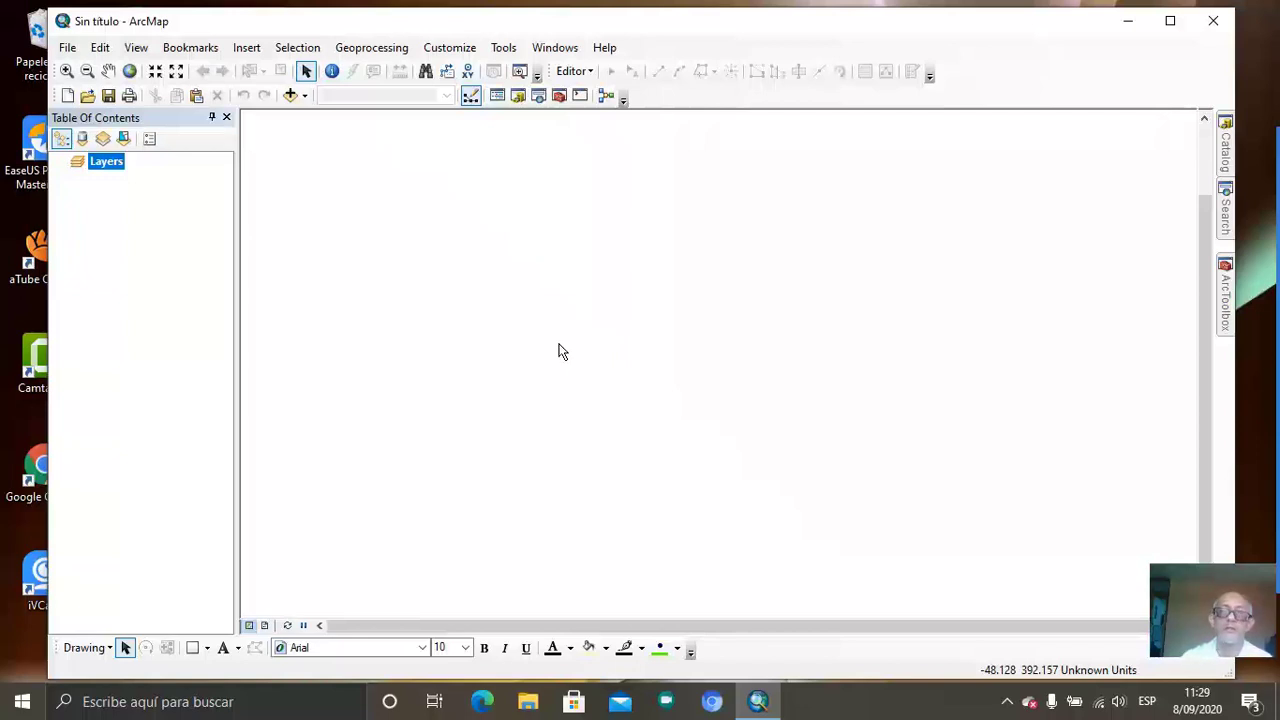
pyautogui.click(300, 97)
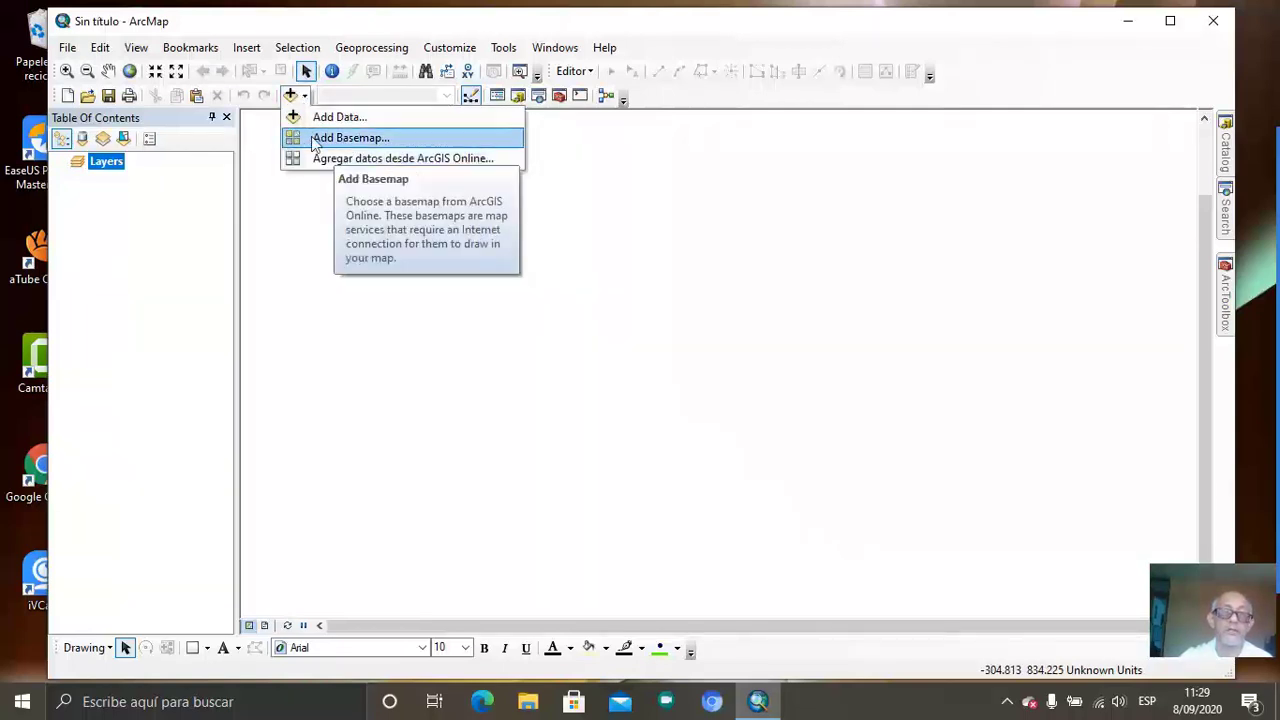
pyautogui.click(370, 145)
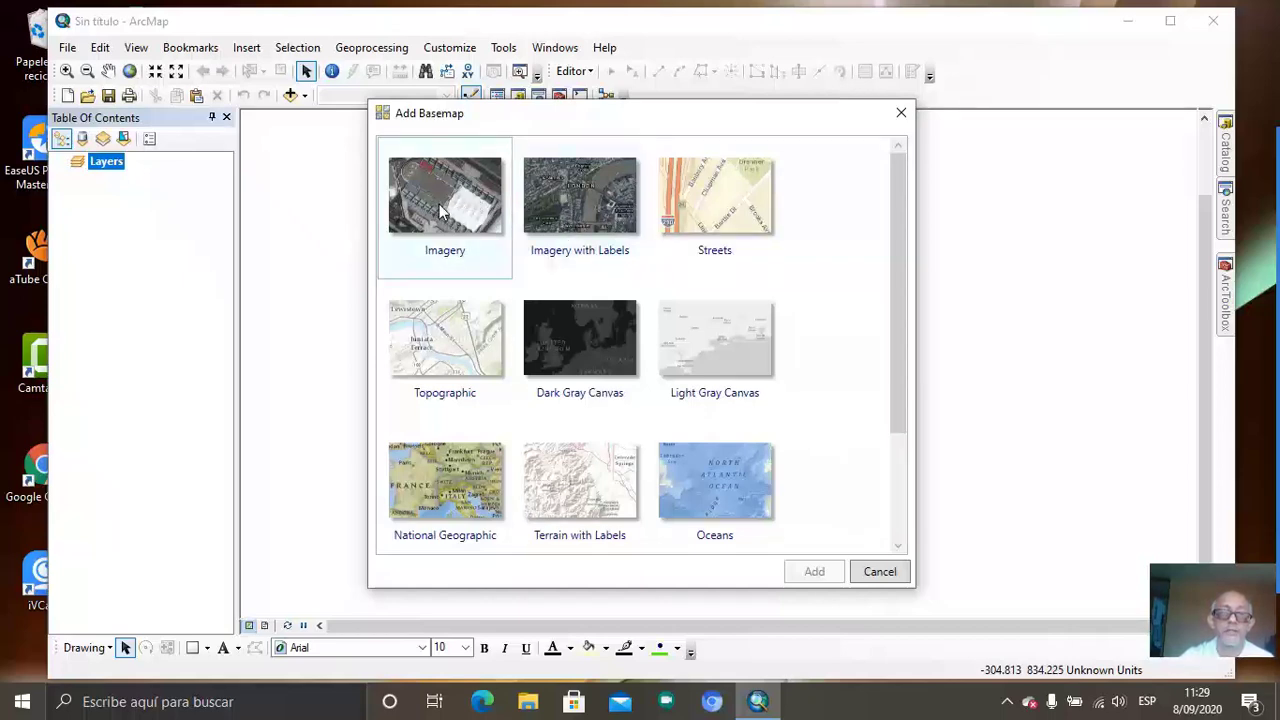
pyautogui.click(599, 217)
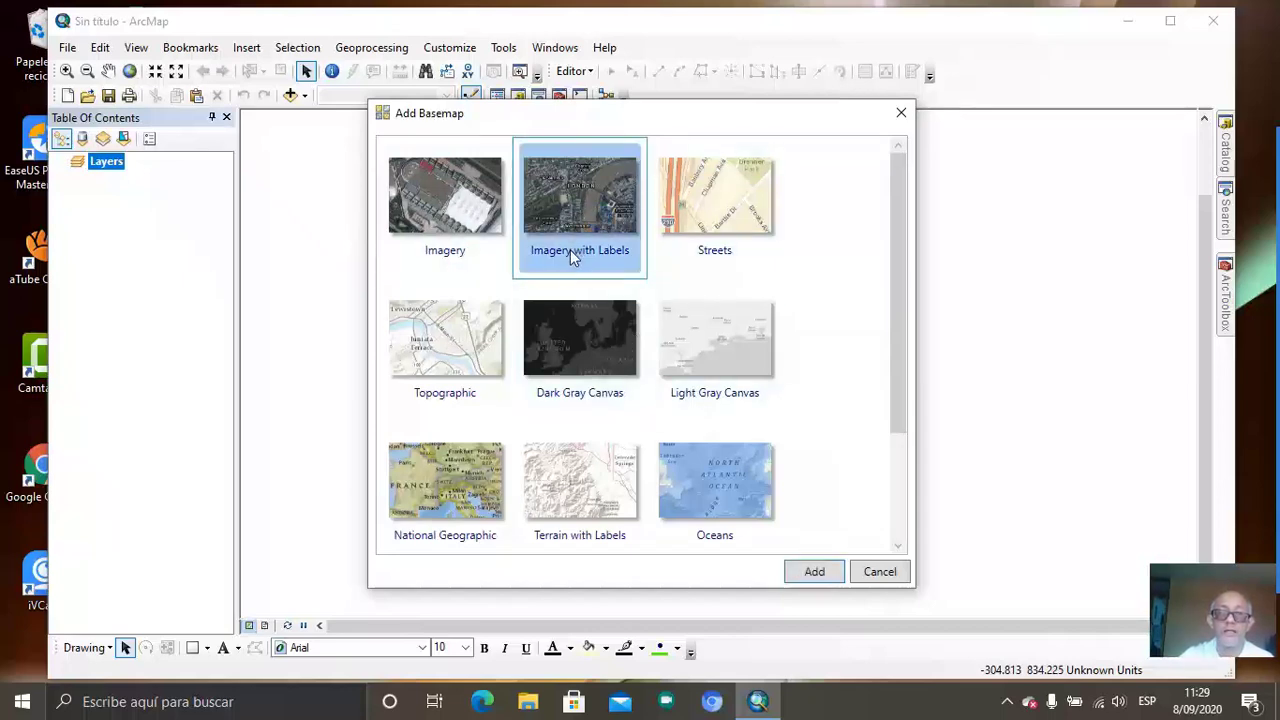
pyautogui.click(836, 577)
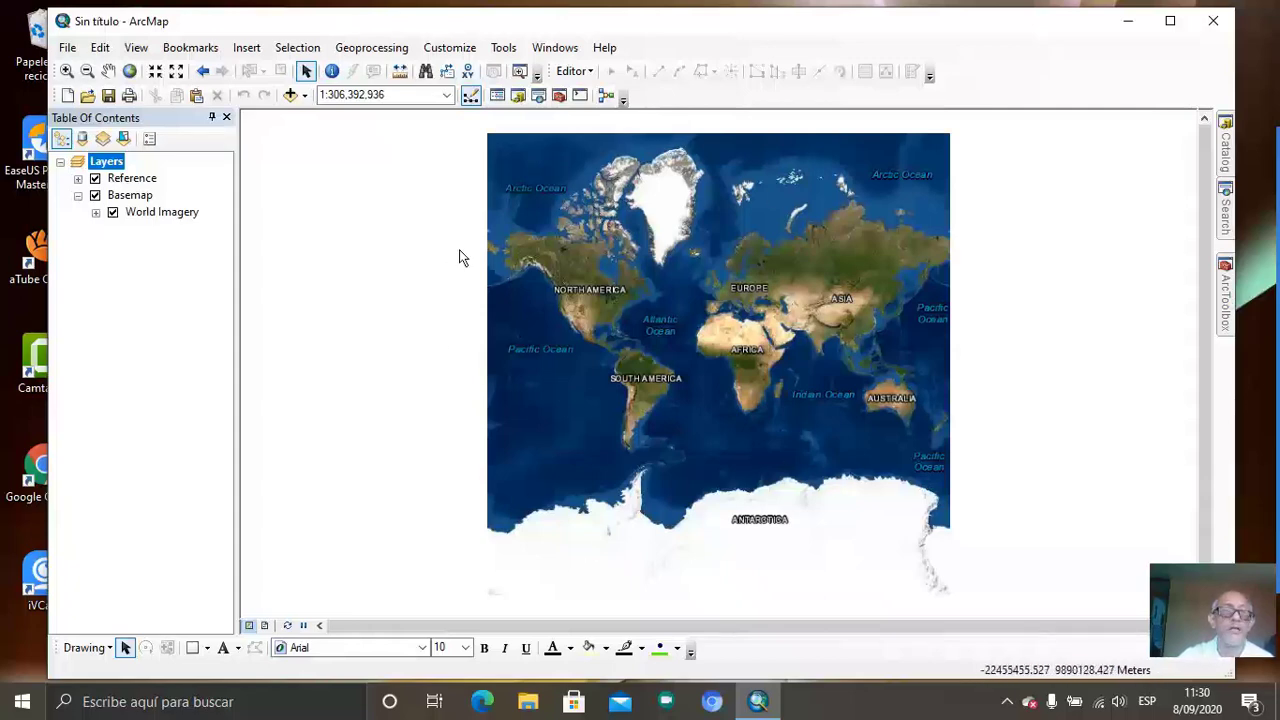
# - Zoom the map from the world view into South America and on to Peru at a scale of 1:10,000,000
pyautogui.click(87, 71)
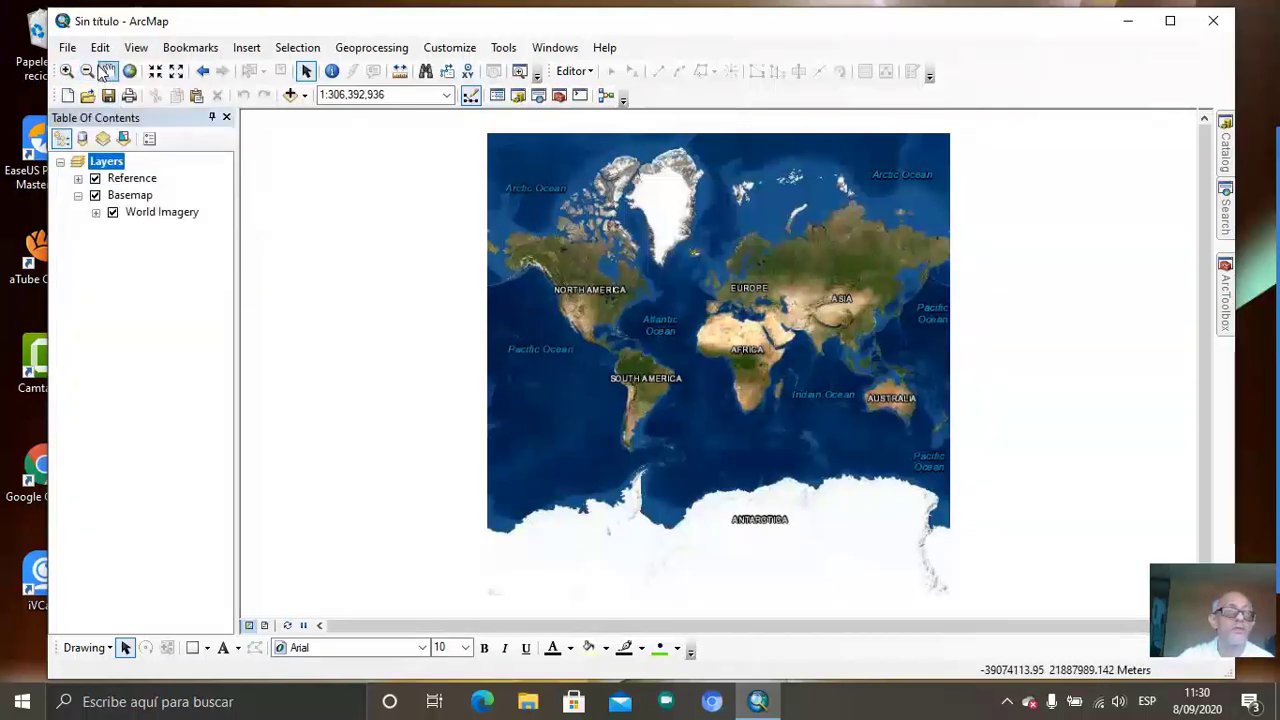
pyautogui.click(66, 74)
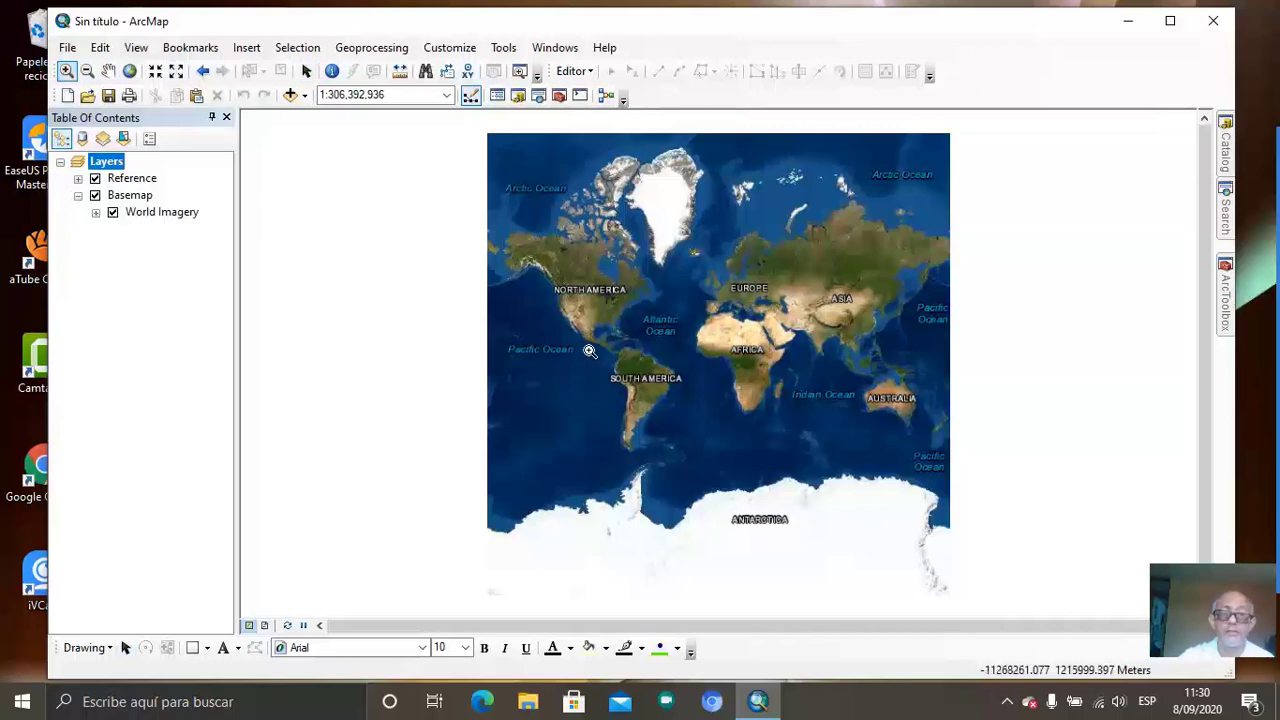
pyautogui.moveTo(589, 351); pyautogui.dragTo(639, 405)
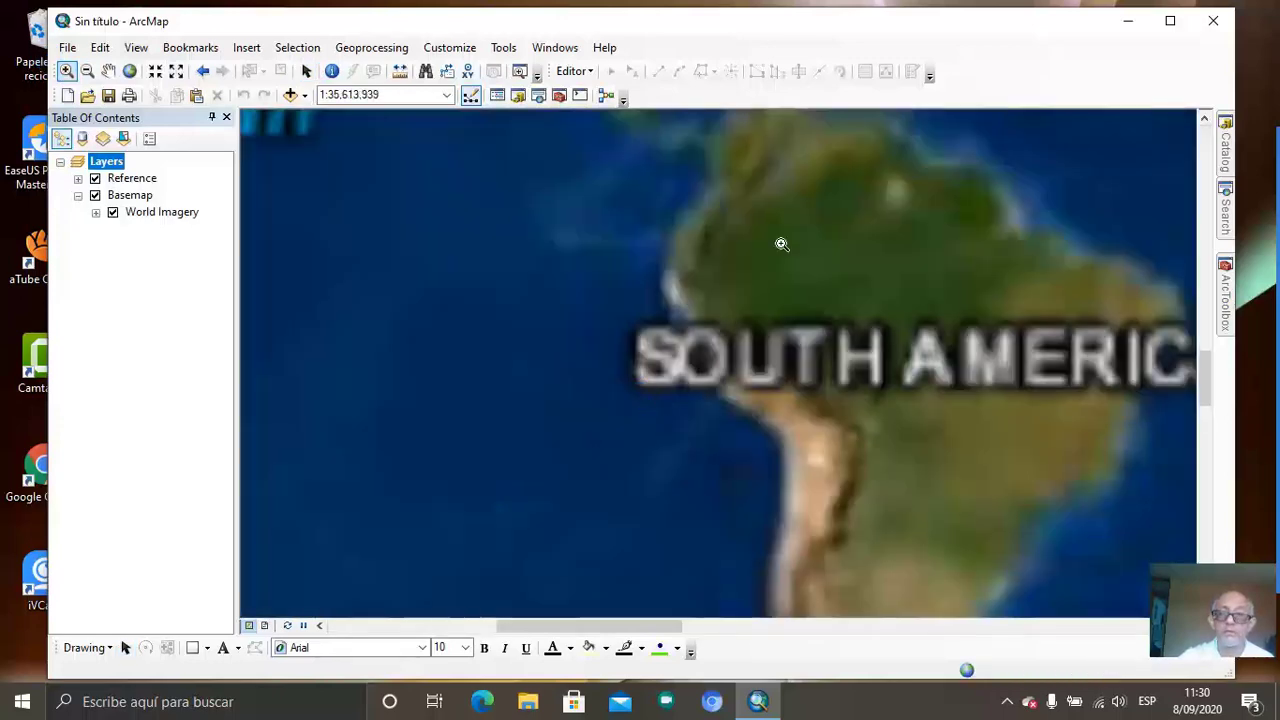
pyautogui.moveTo(695, 188); pyautogui.dragTo(917, 392)
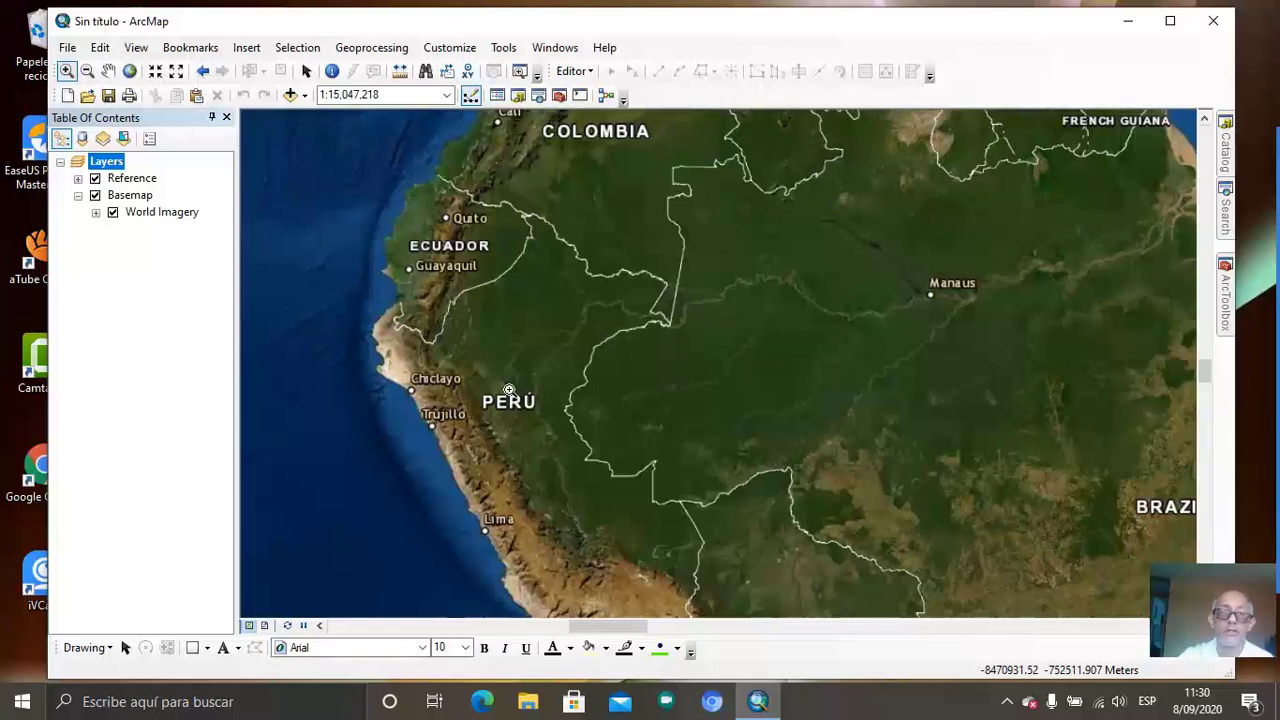
pyautogui.scroll(2, 509, 390)
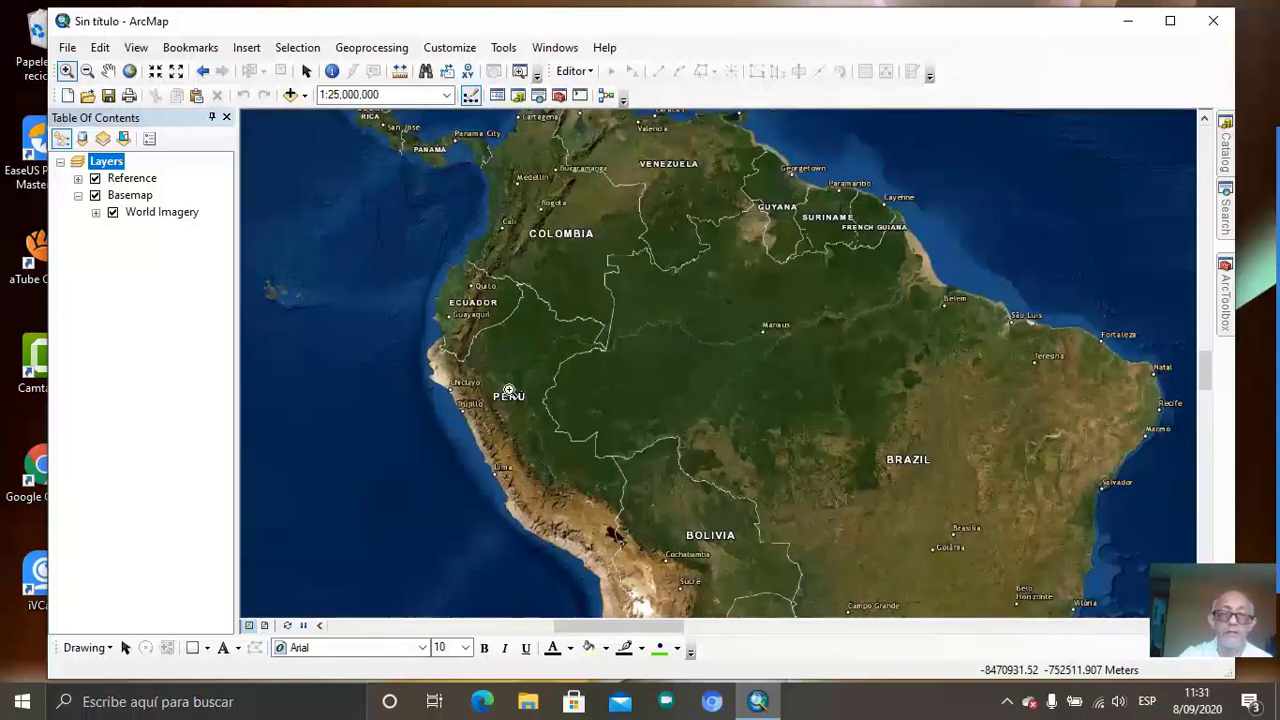
pyautogui.scroll(5, 509, 390)
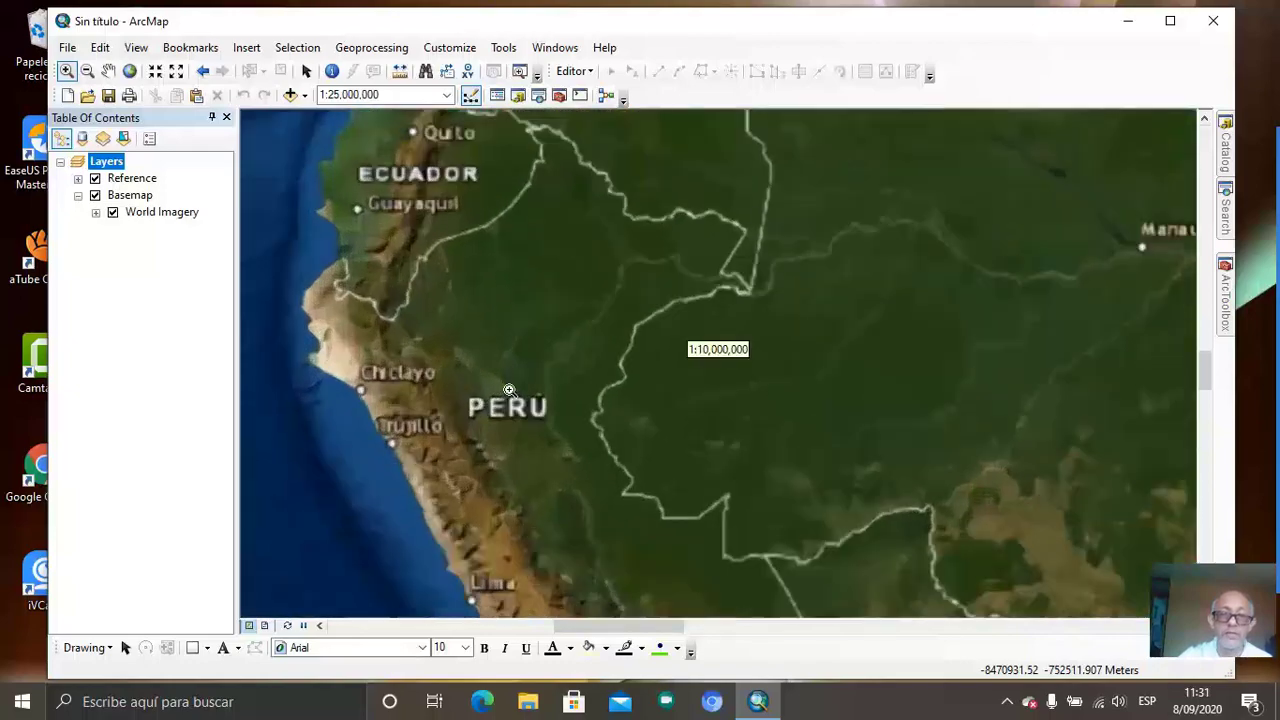
# - Navigate the map to the Rioja and Moyobamba area of San Martin at a scale of 1:800,000
pyautogui.scroll(4, 509, 390)
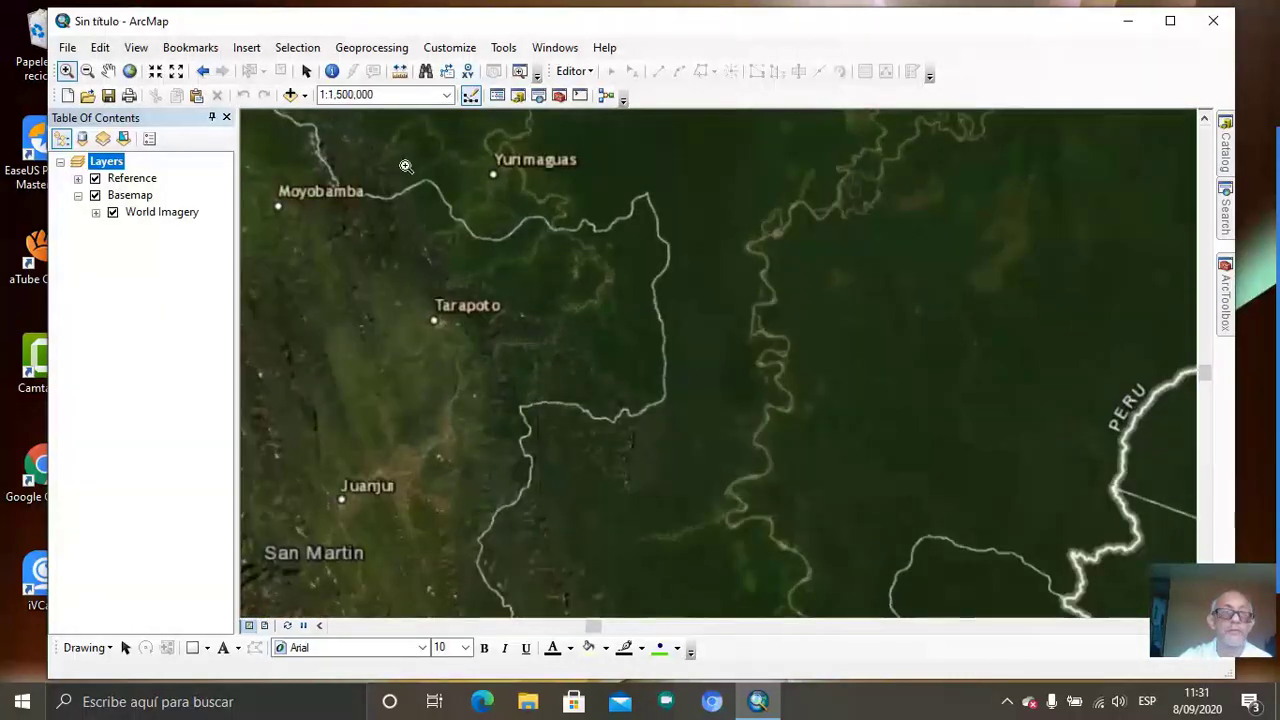
pyautogui.click(108, 71)
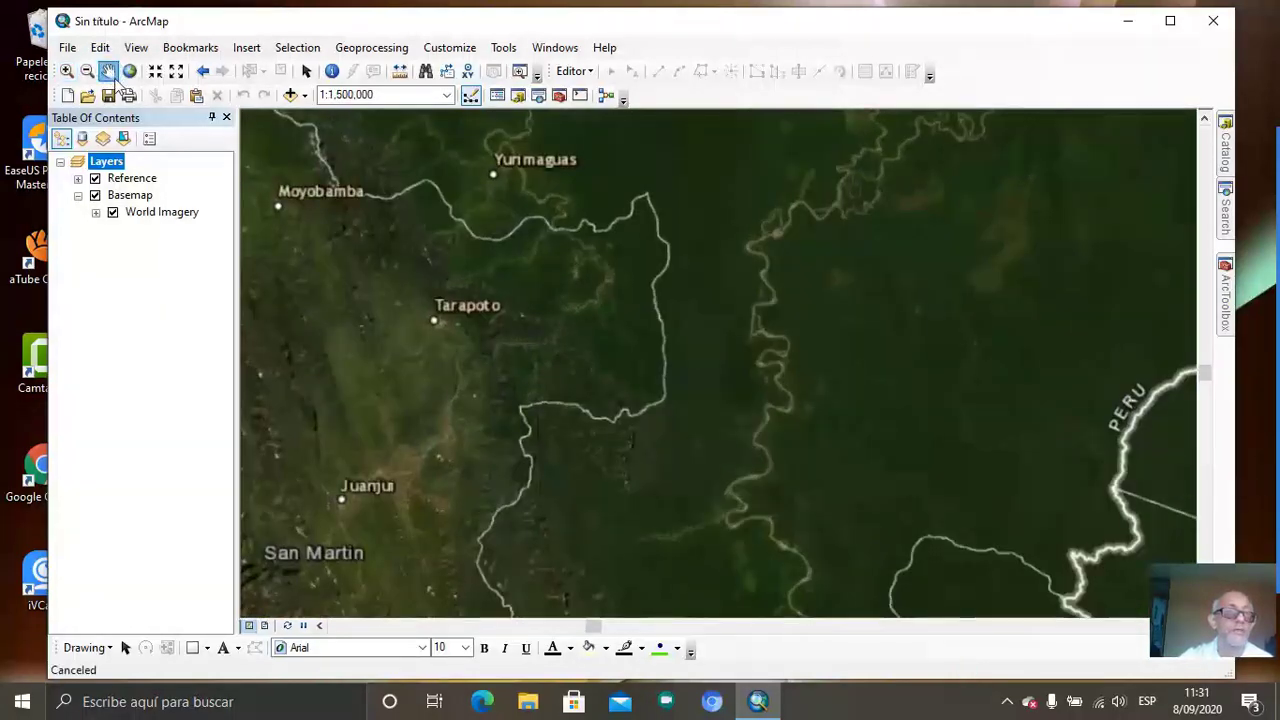
pyautogui.moveTo(366, 283); pyautogui.dragTo(820, 492)
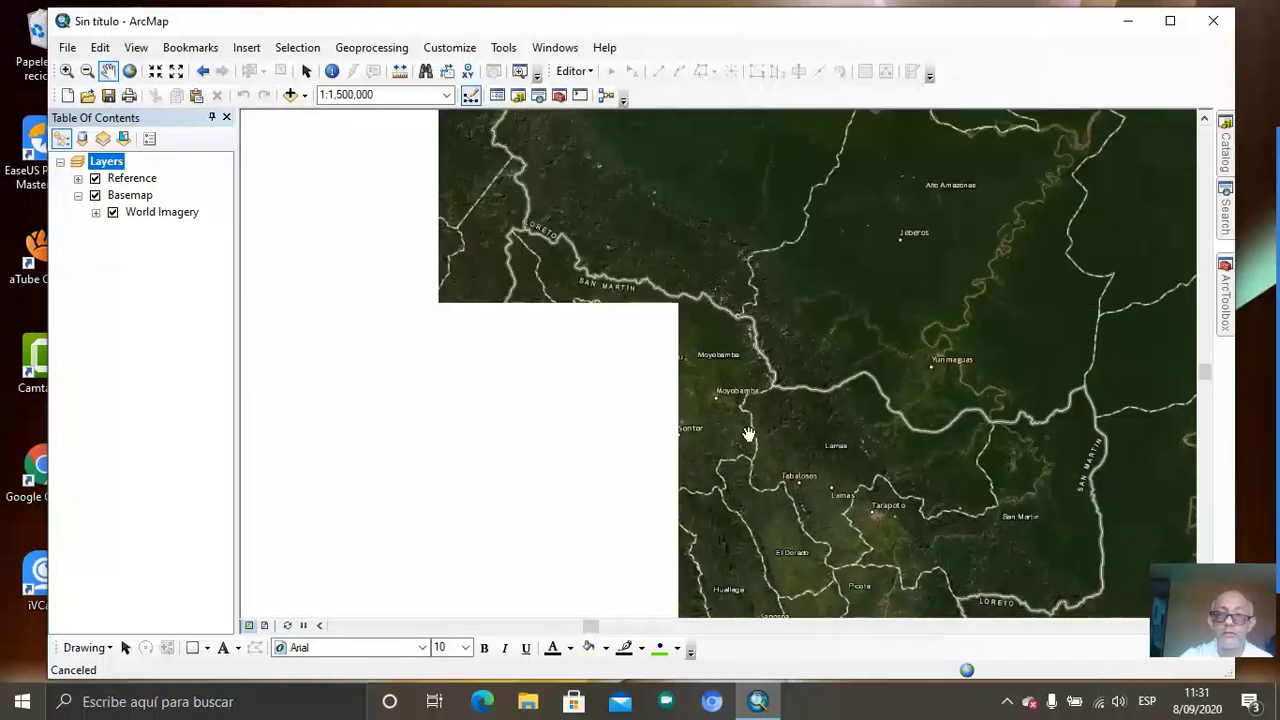
pyautogui.moveTo(623, 371); pyautogui.dragTo(745, 360)
pyautogui.scroll(-2, 748, 355)
pyautogui.scroll(3, 752, 345)
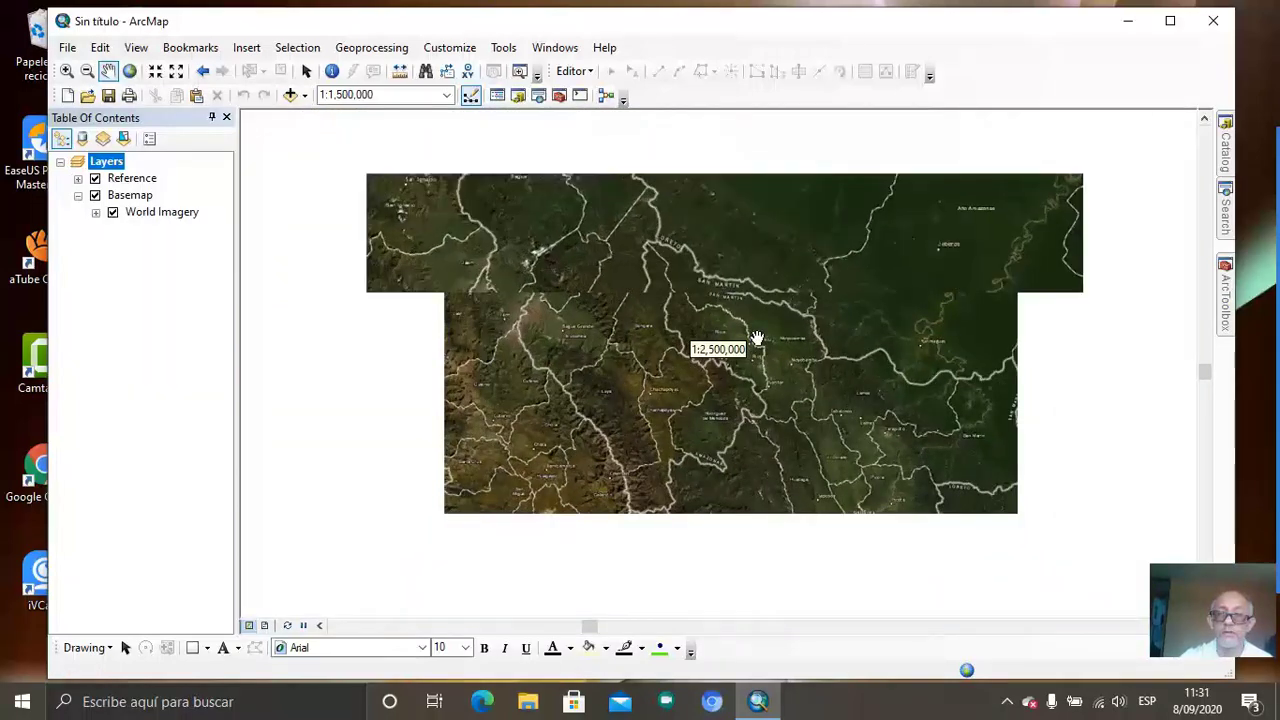
pyautogui.scroll(2, 757, 343)
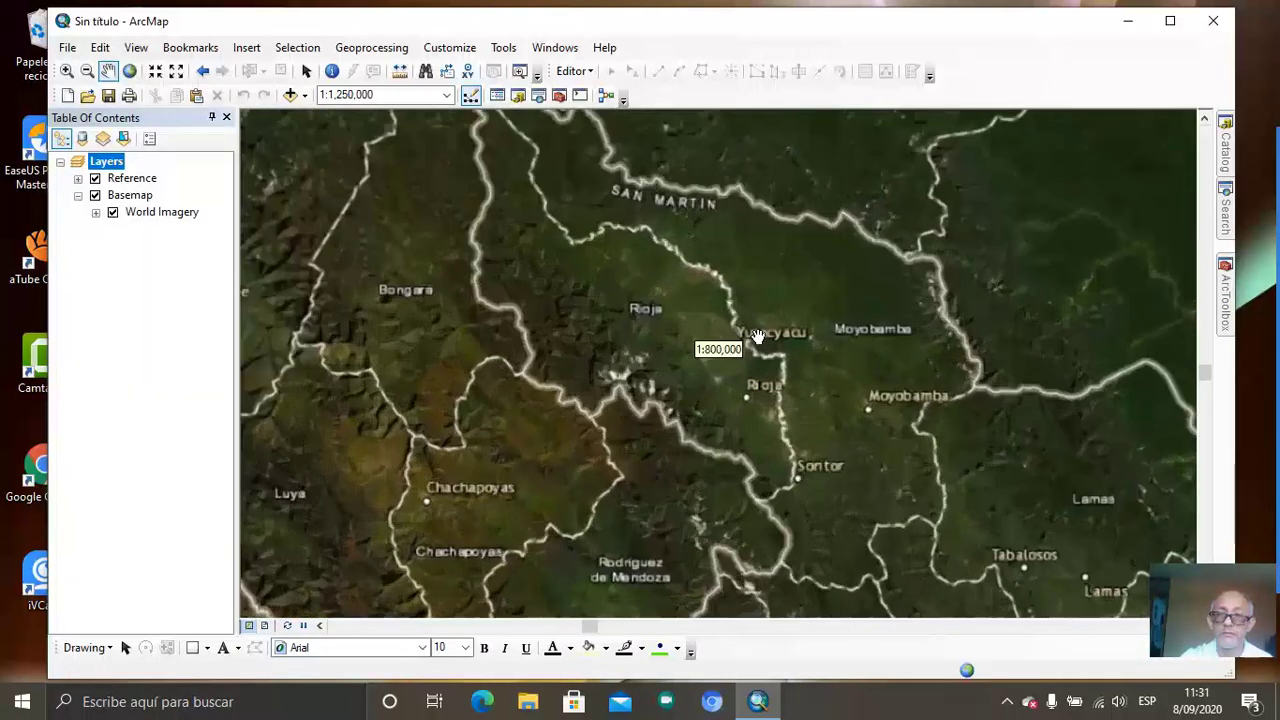
pyautogui.click(898, 380)
pyautogui.moveTo(905, 388); pyautogui.dragTo(815, 432)
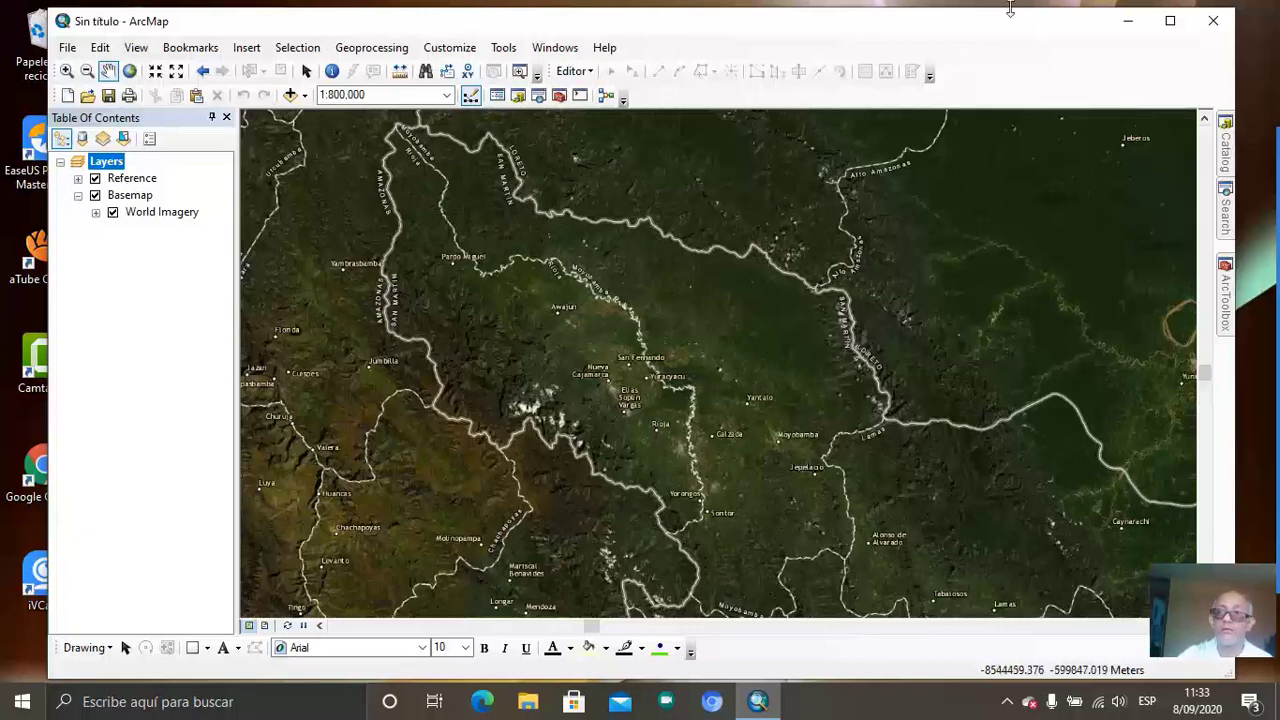
# - Show the Catalog and refresh its Folder Connections
pyautogui.click(1226, 150)
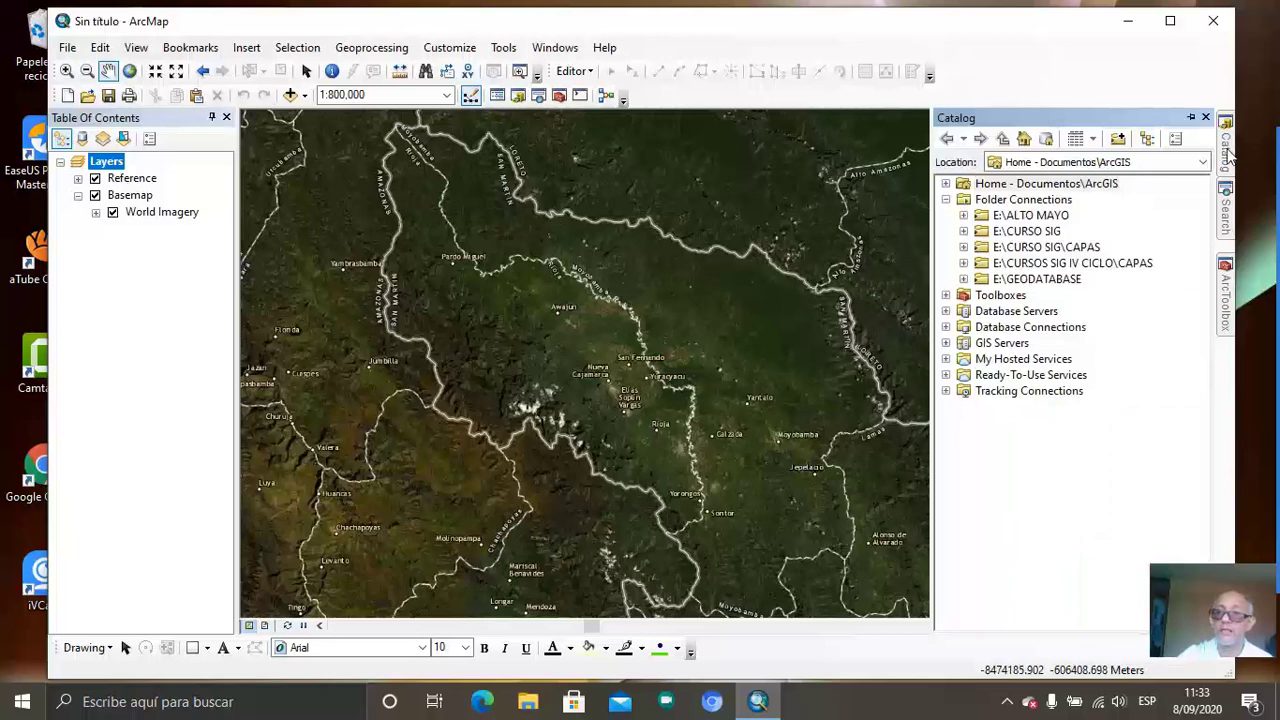
pyautogui.click(1044, 201)
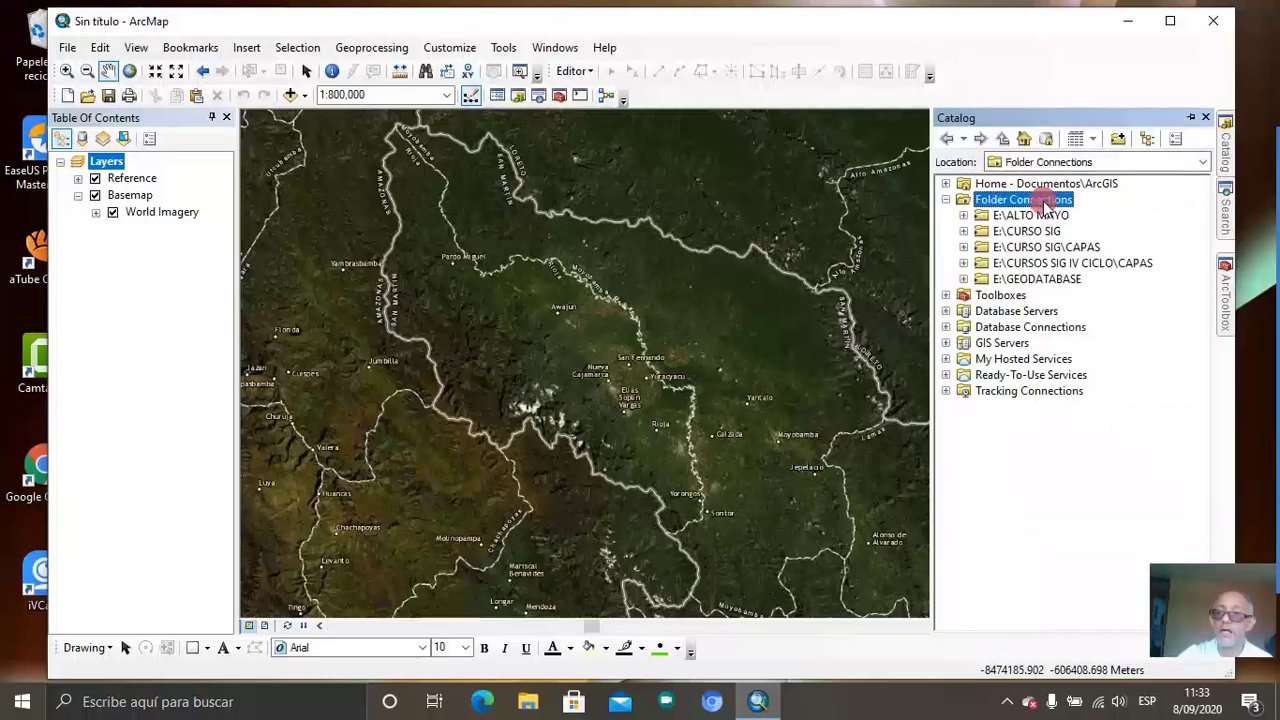
pyautogui.rightClick(1046, 203)
pyautogui.click(1100, 234)
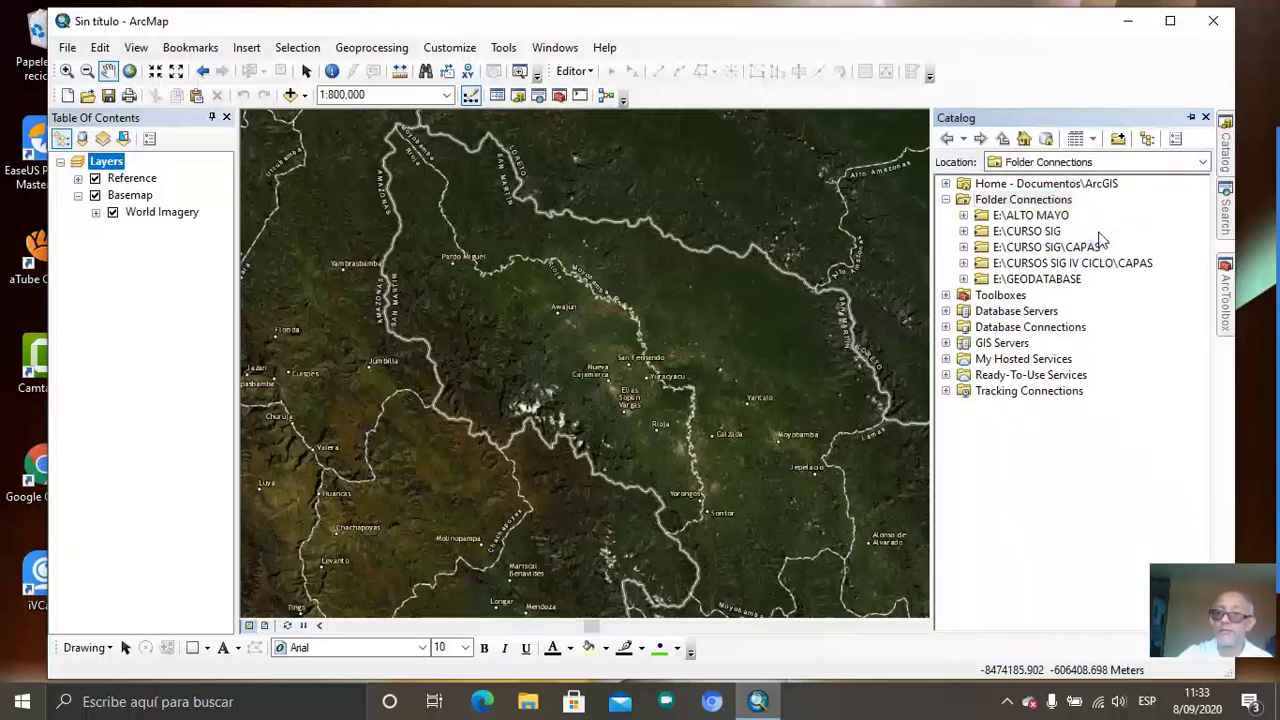
pyautogui.click(1046, 218)
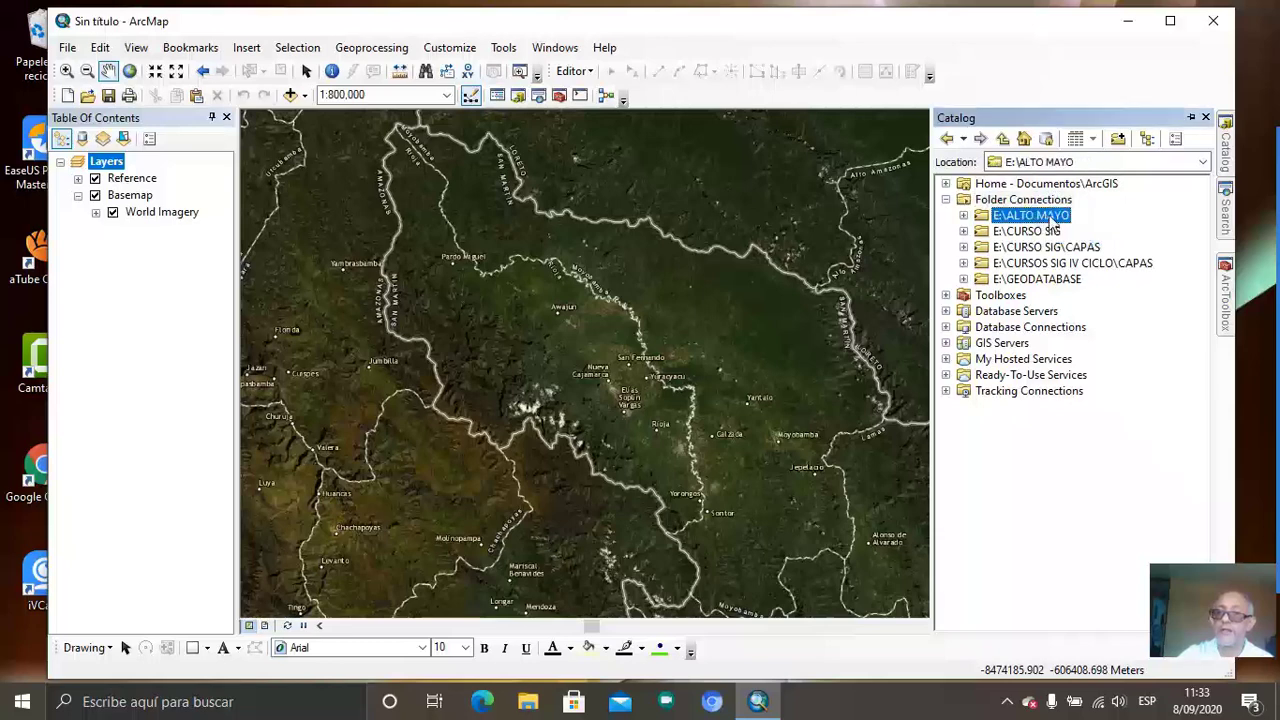
pyautogui.click(1045, 201)
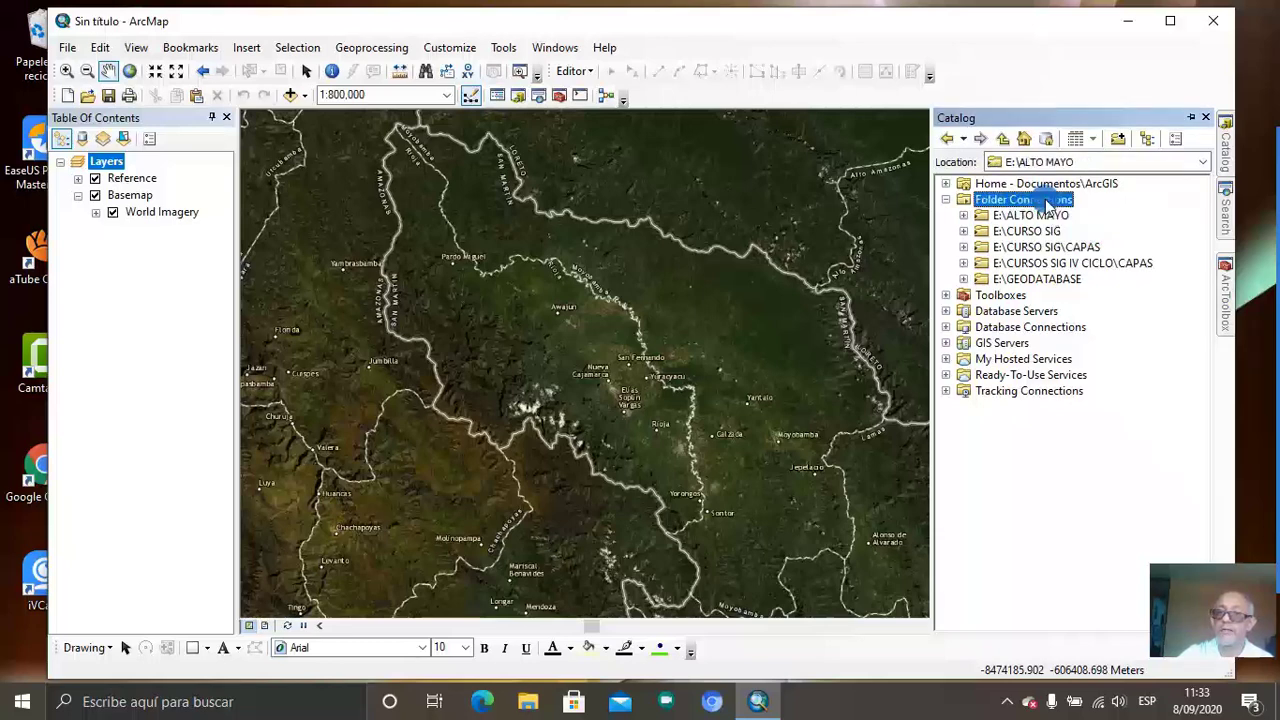
pyautogui.click(1040, 217)
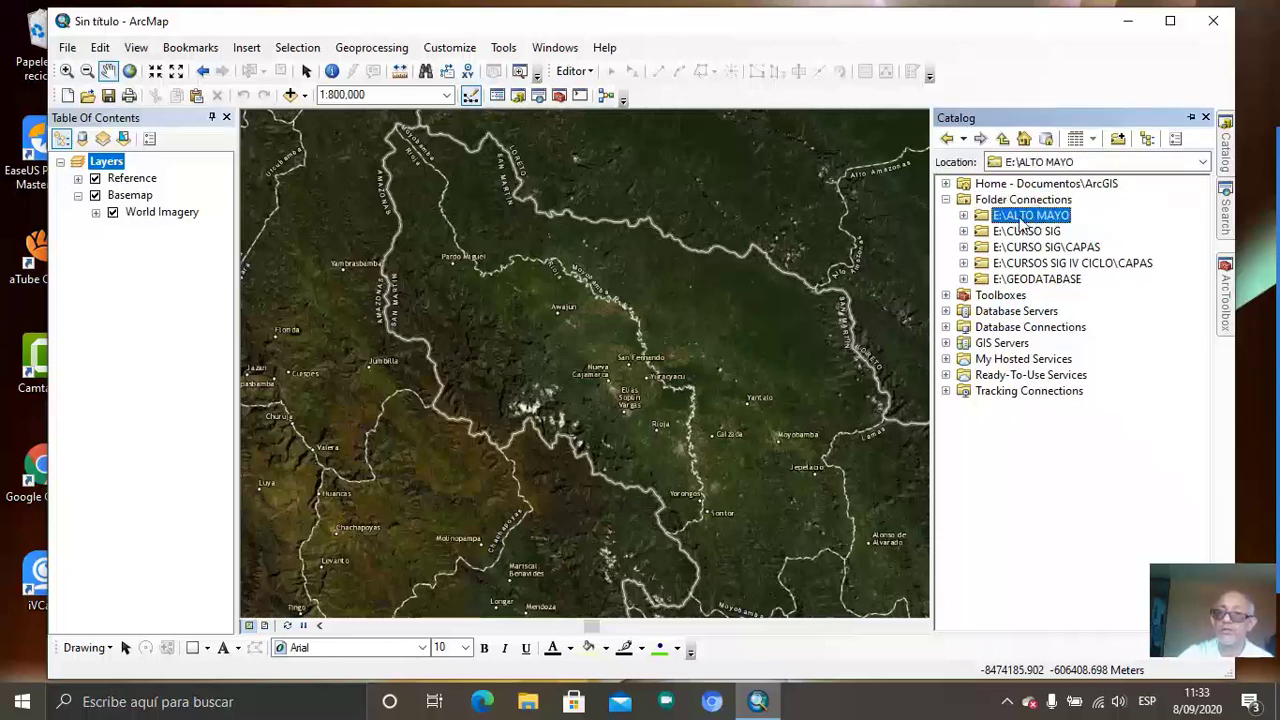
pyautogui.rightClick(1037, 217)
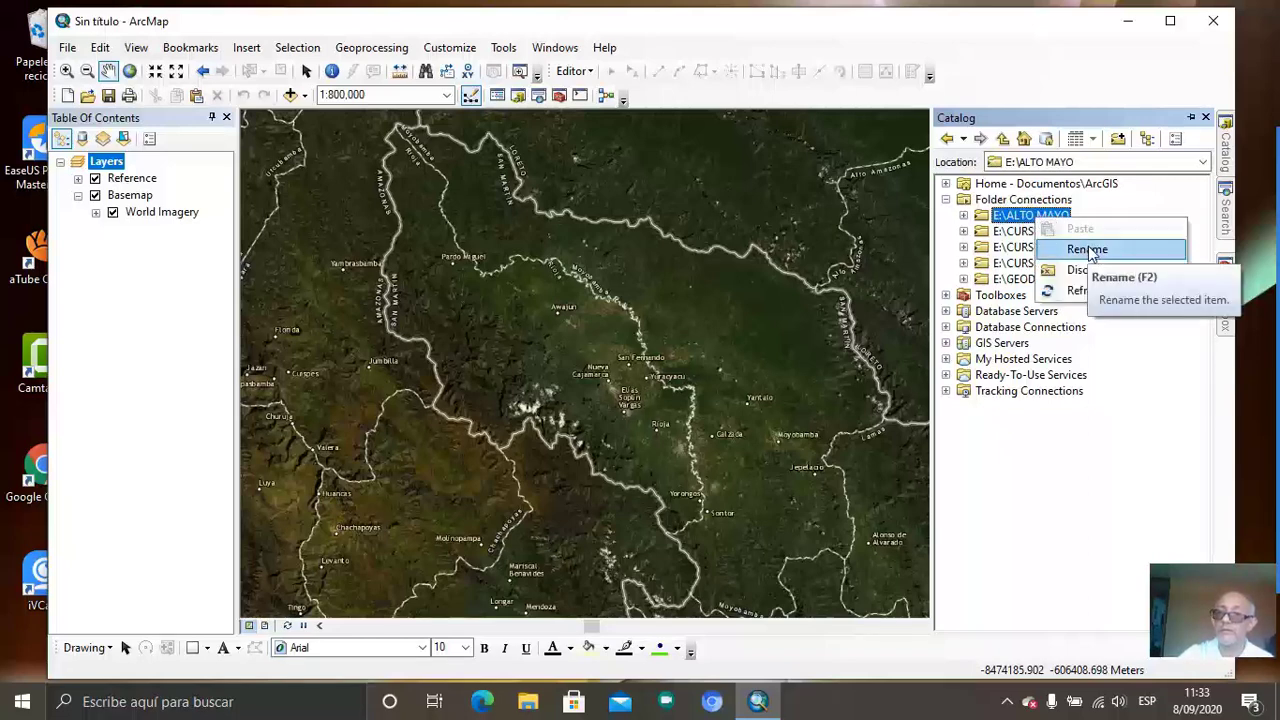
pyautogui.click(1088, 251)
pyautogui.click(1090, 210)
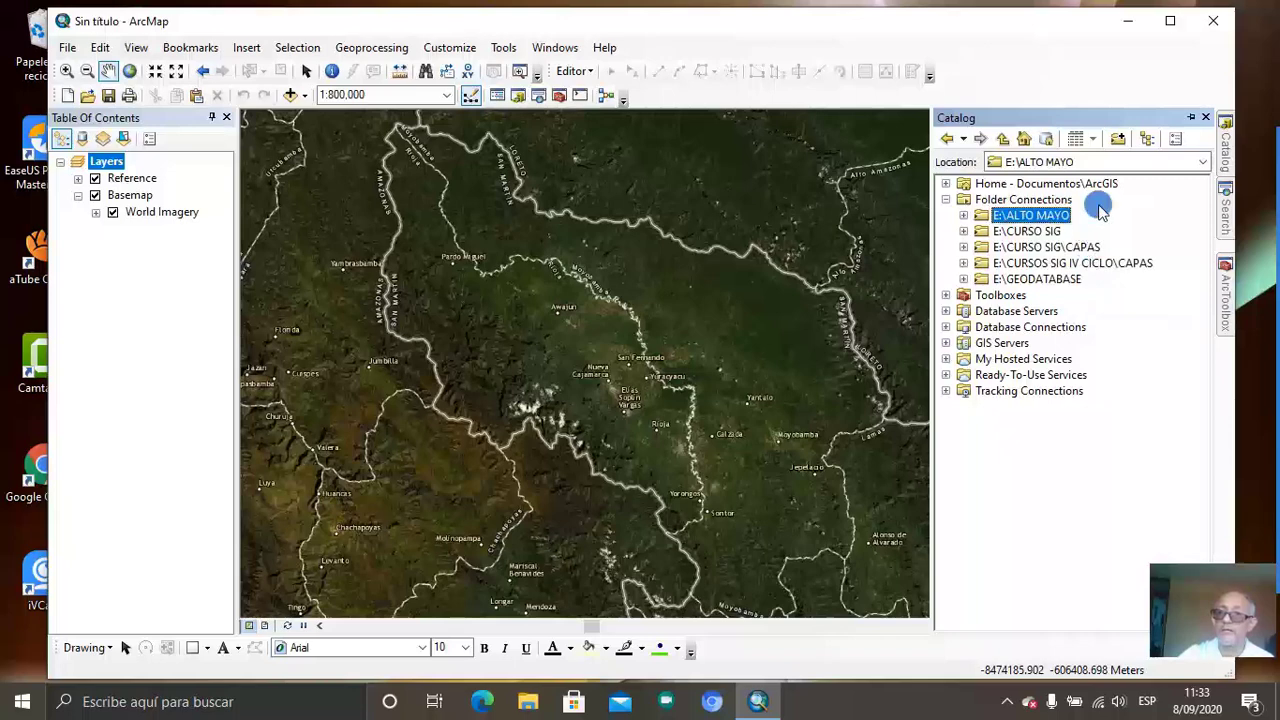
pyautogui.rightClick(1052, 218)
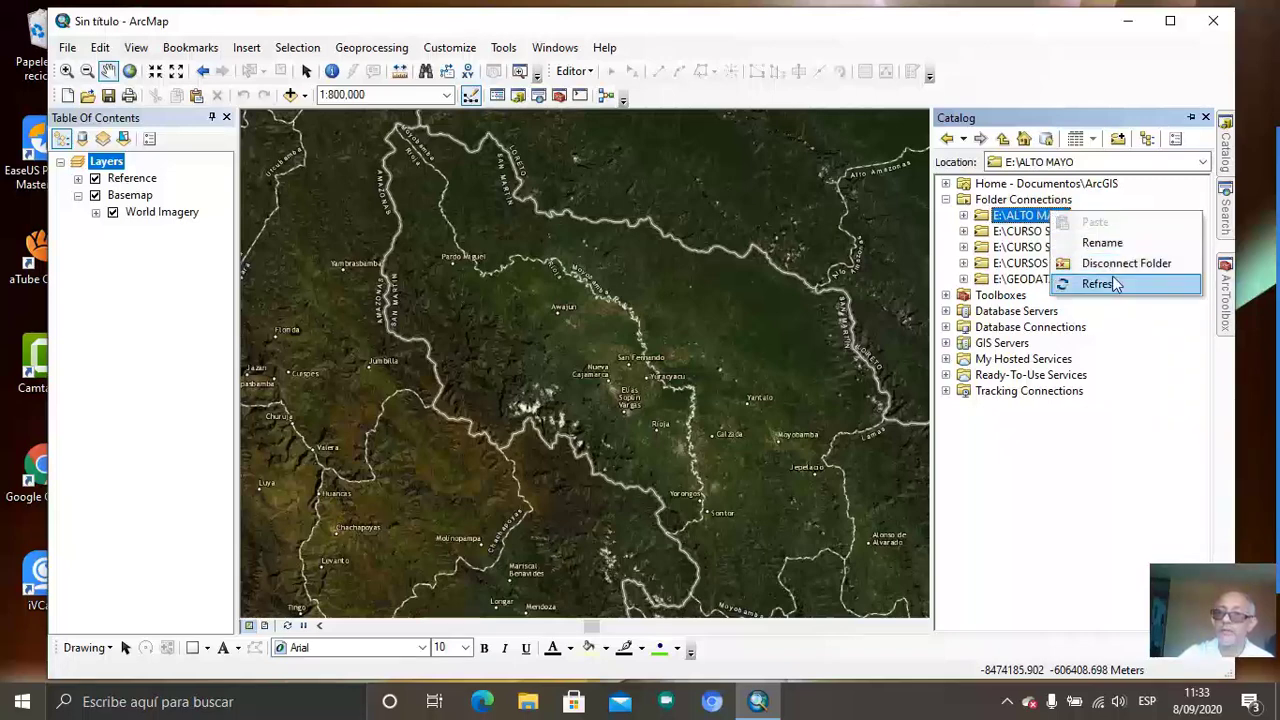
pyautogui.click(1104, 243)
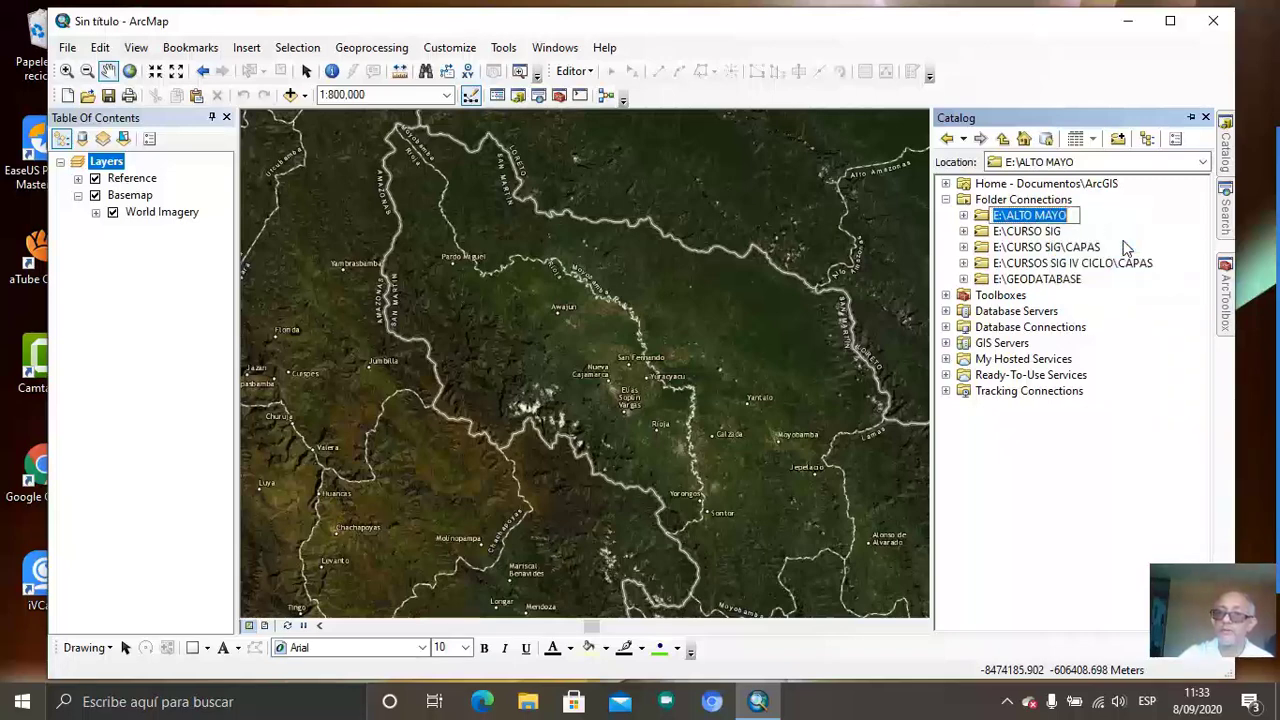
pyautogui.click(1000, 200)
pyautogui.rightClick(1000, 200)
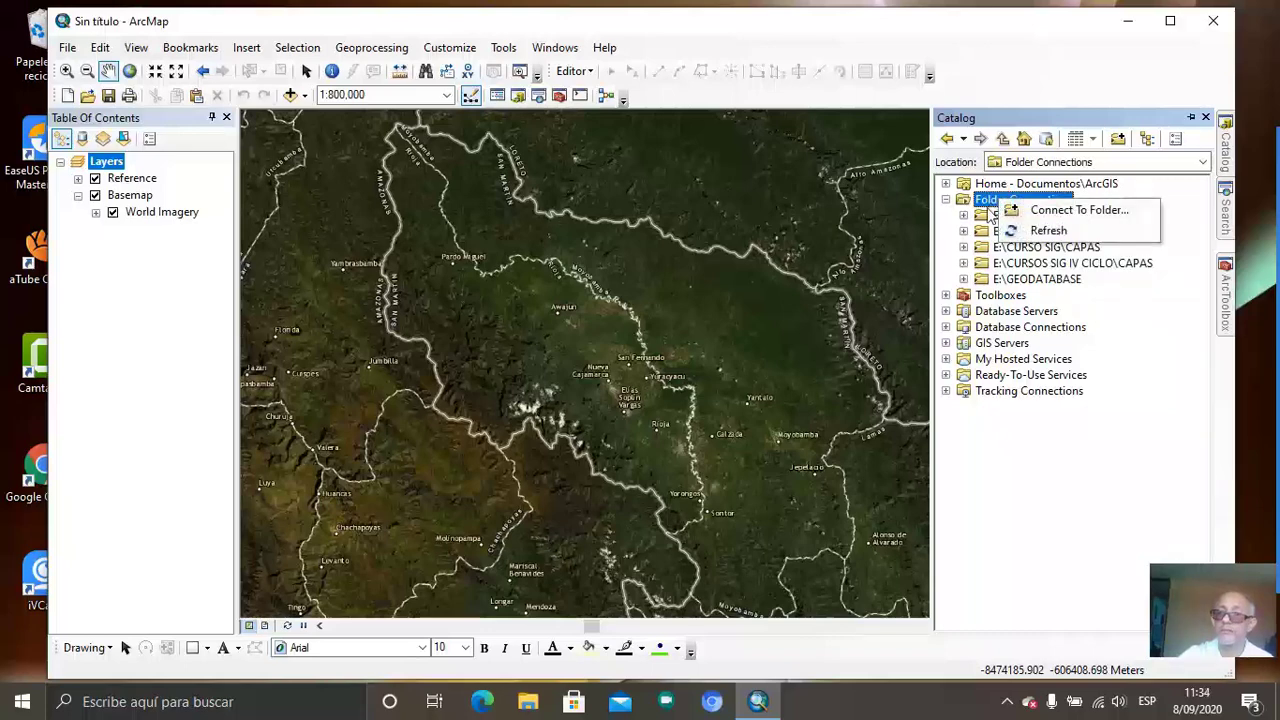
# - Disconnect the E:\ALTO MAYO folder from the Catalog's Folder Connections
pyautogui.click(988, 215)
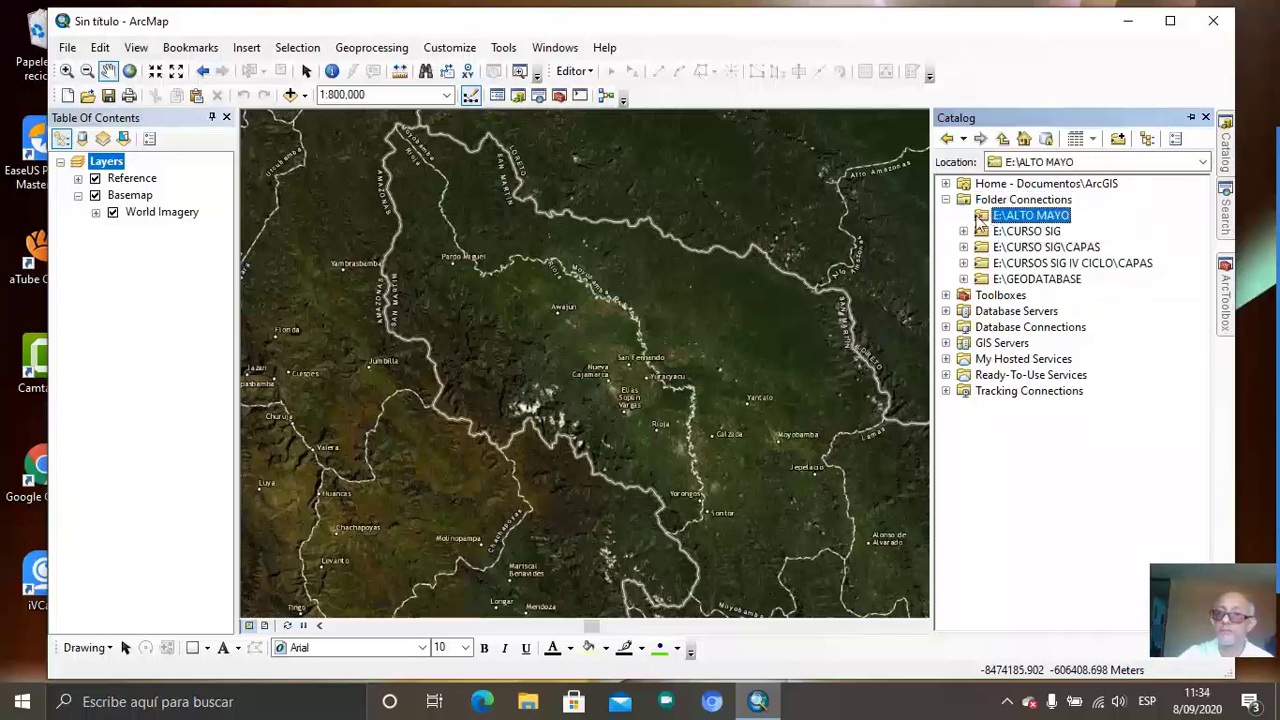
pyautogui.rightClick(990, 222)
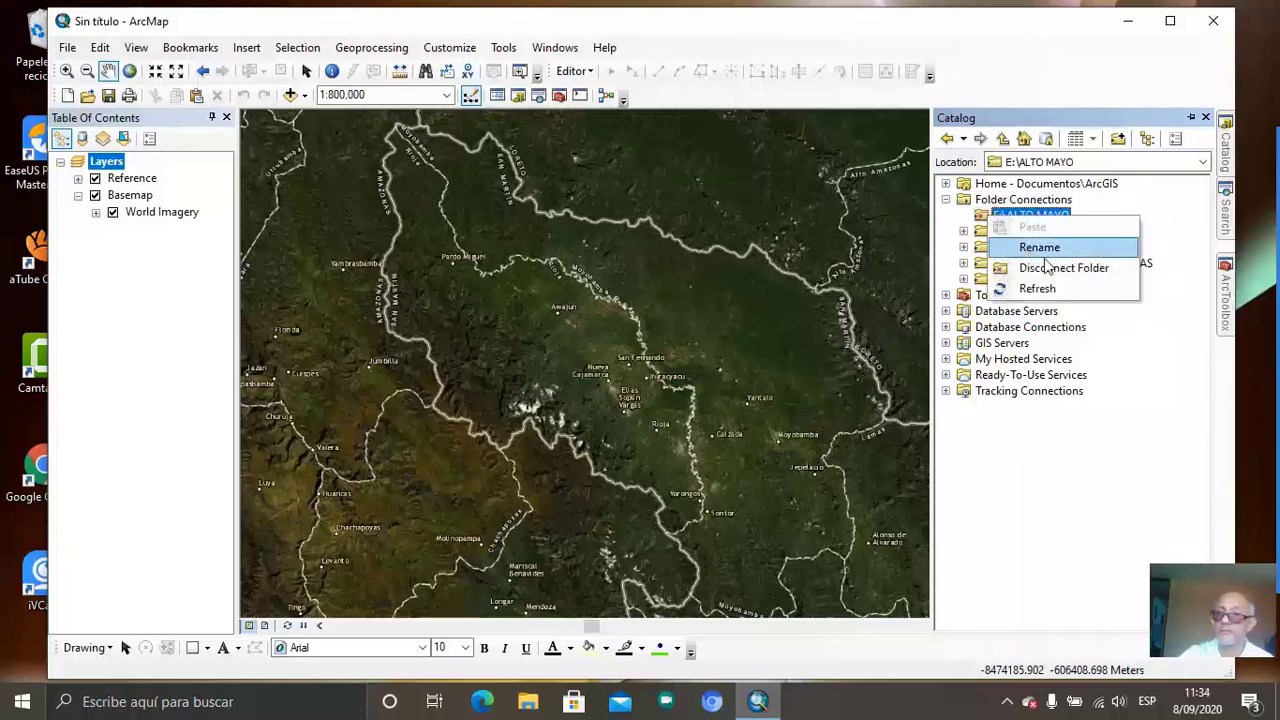
pyautogui.click(1068, 279)
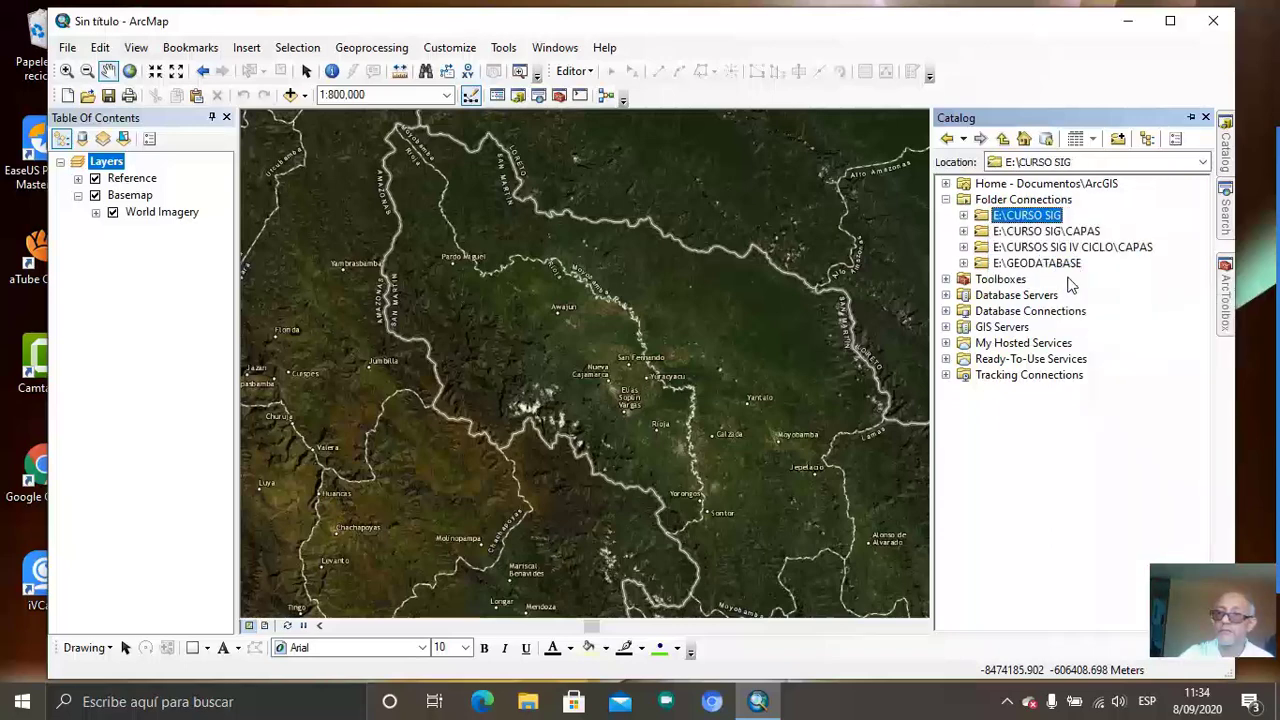
pyautogui.click(1024, 205)
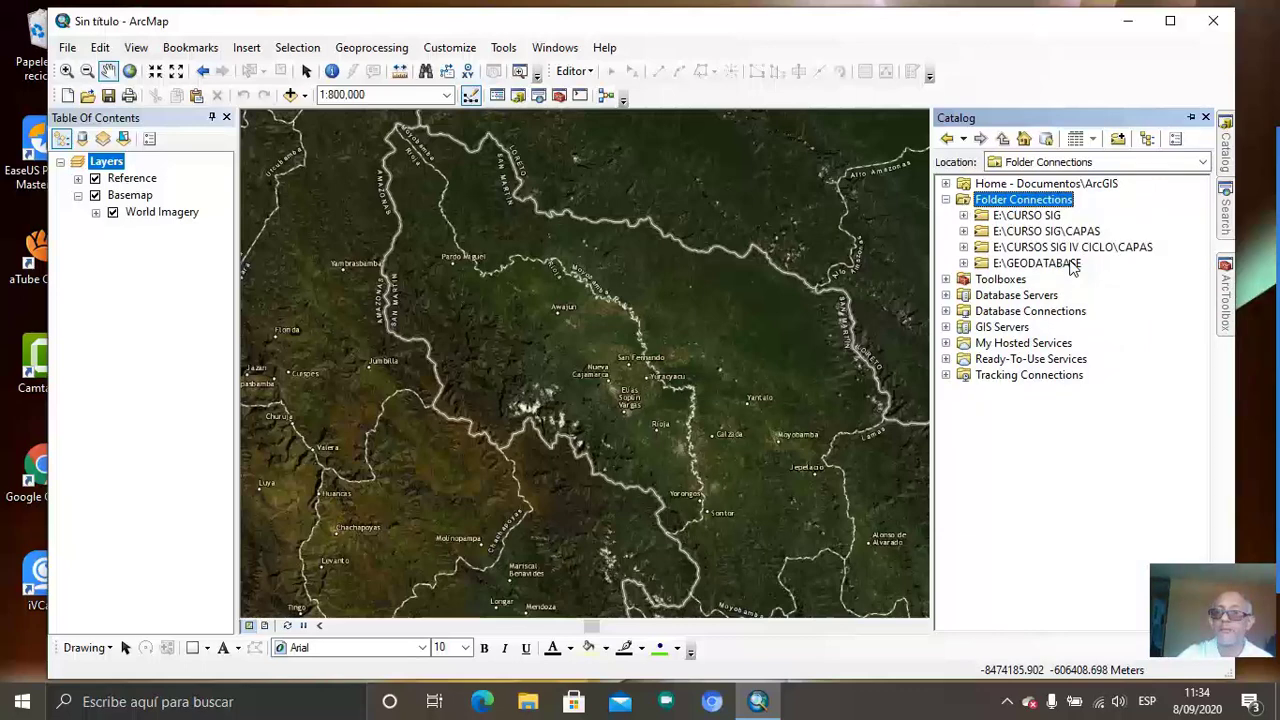
pyautogui.rightClick(1030, 207)
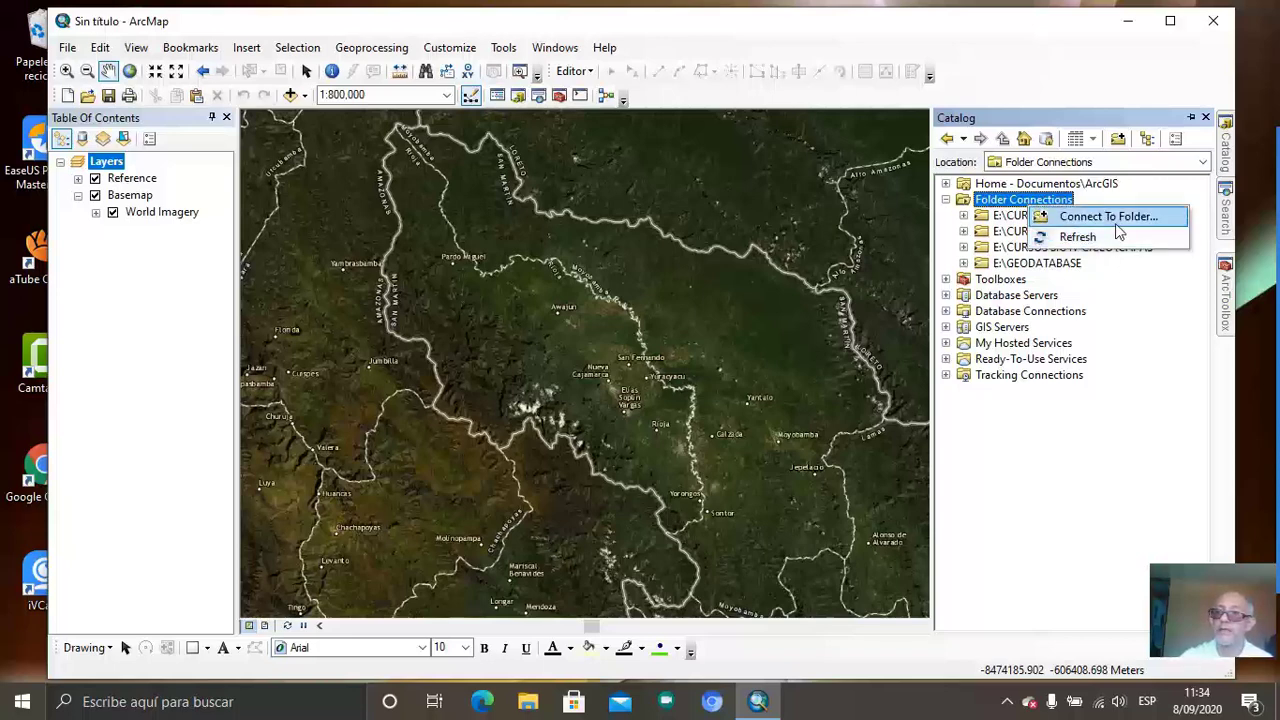
pyautogui.click(1008, 216)
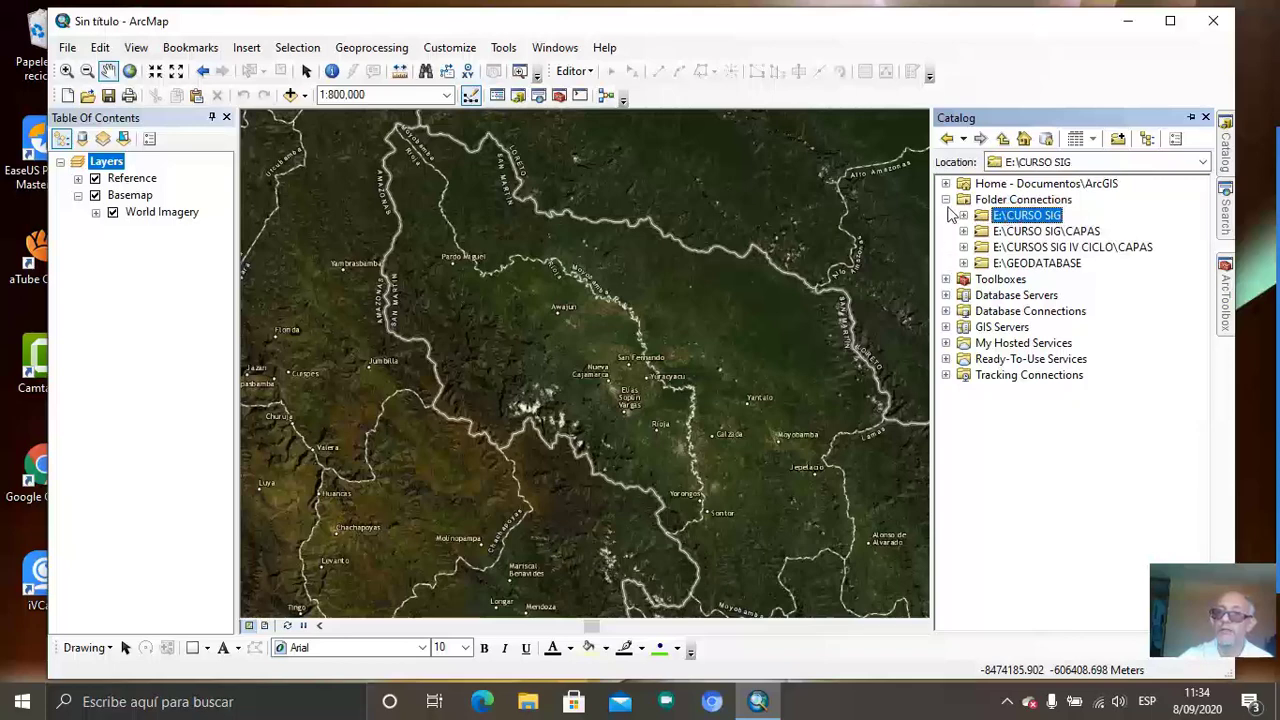
pyautogui.click(948, 203)
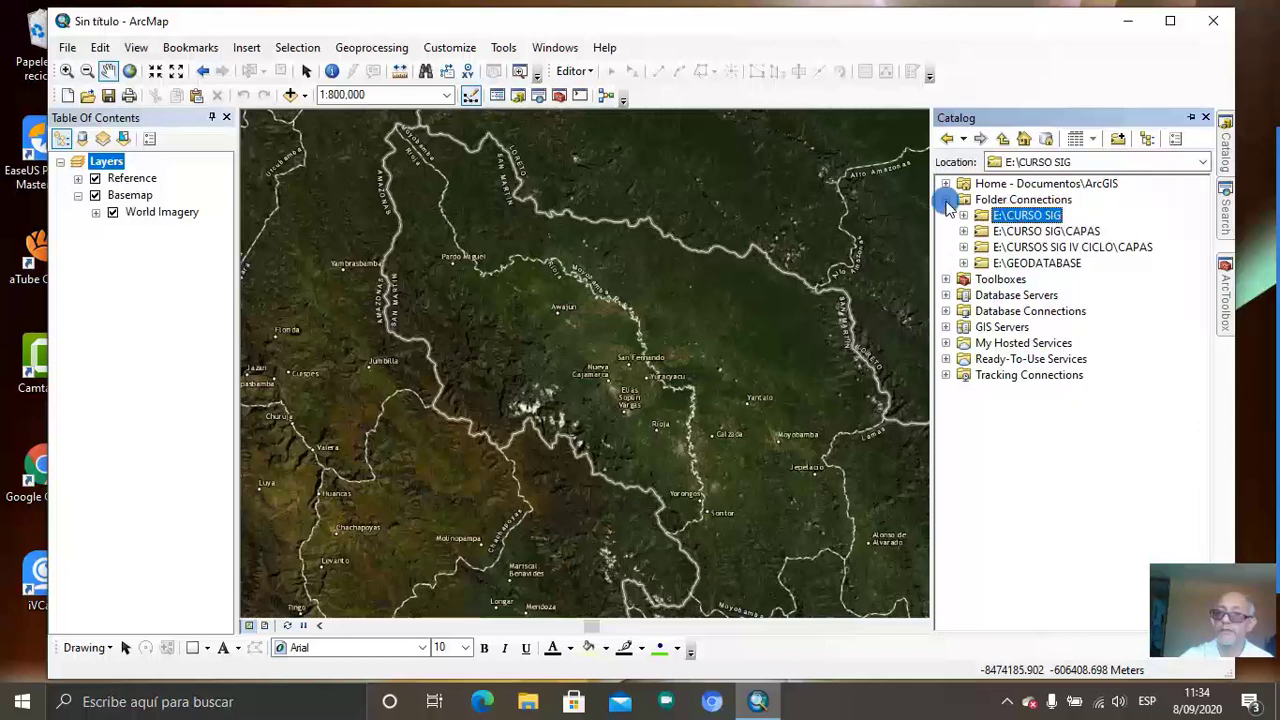
pyautogui.click(947, 201)
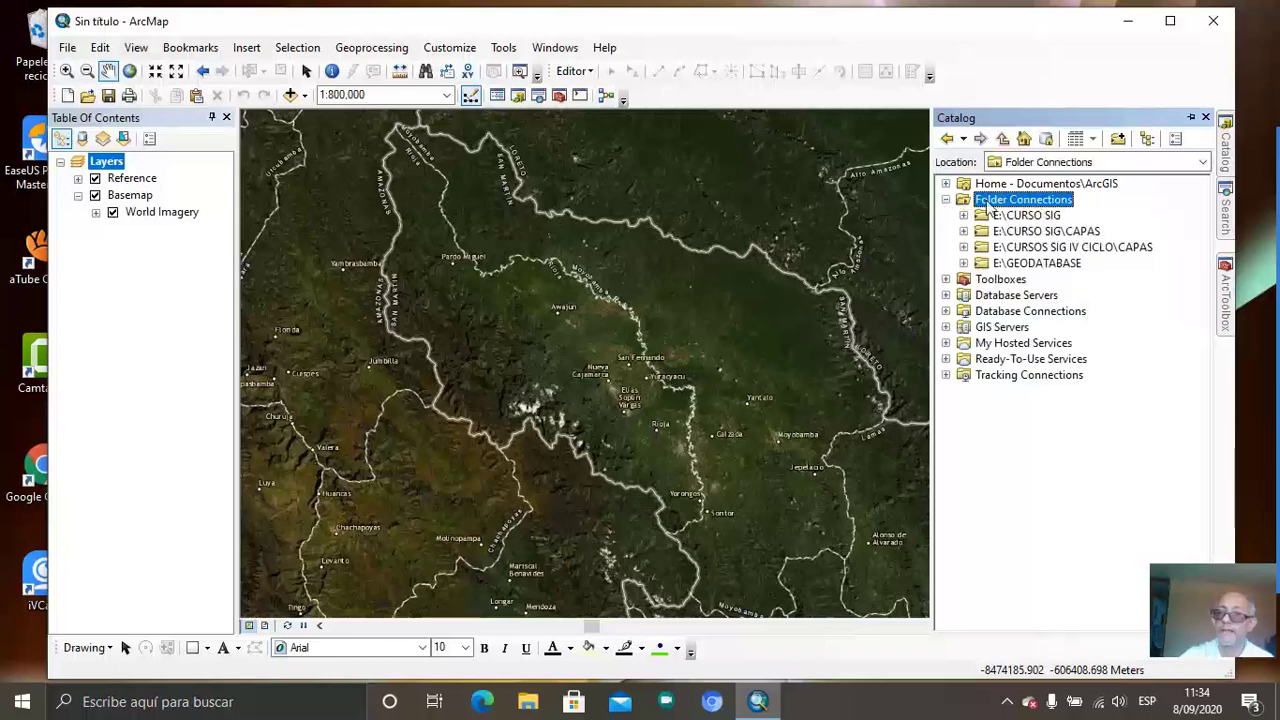
pyautogui.rightClick(988, 205)
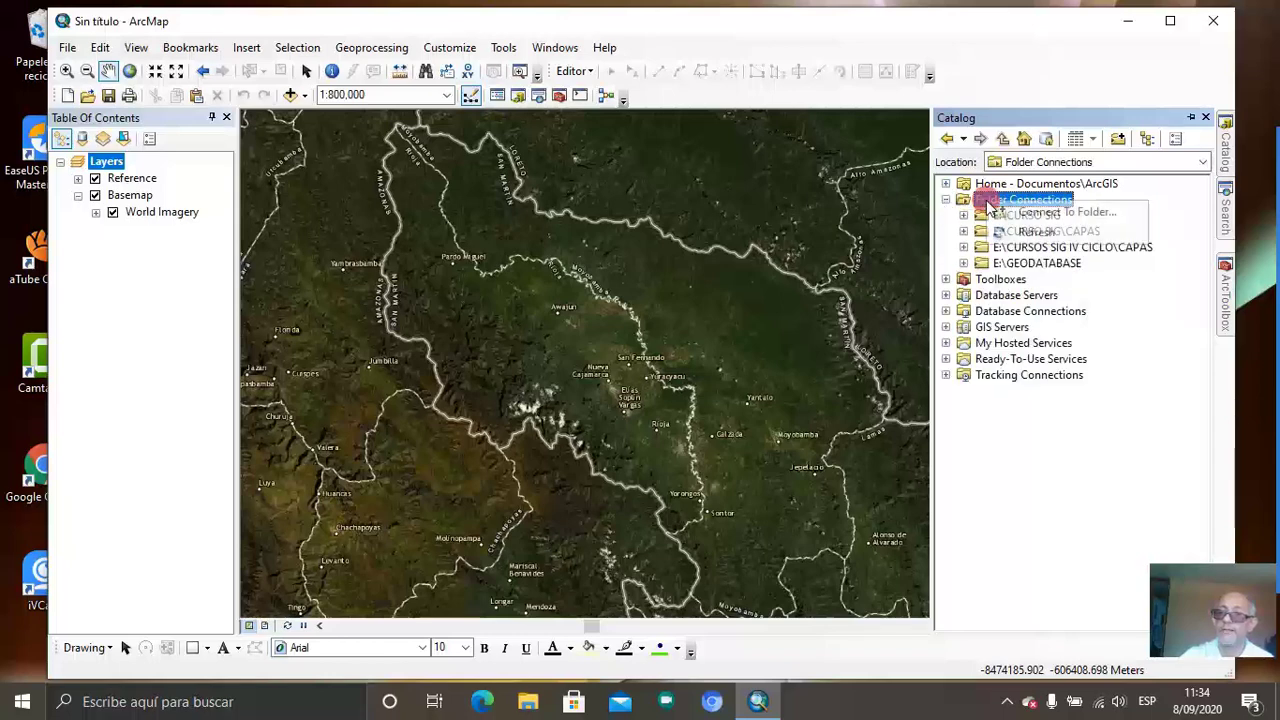
pyautogui.click(955, 242)
# - Switch to File Explorer, create a folder named ALTO MAYO in the root of Disco local (E:), and close the window
pyautogui.click(530, 706)
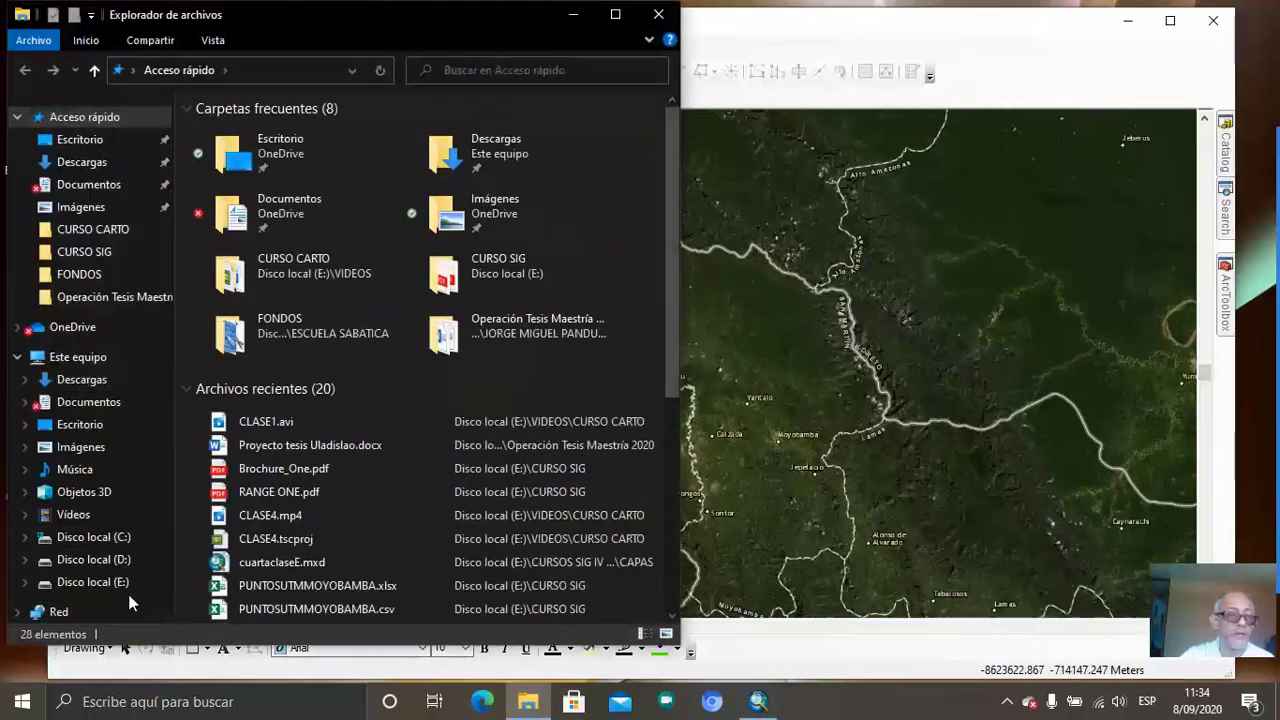
pyautogui.click(120, 584)
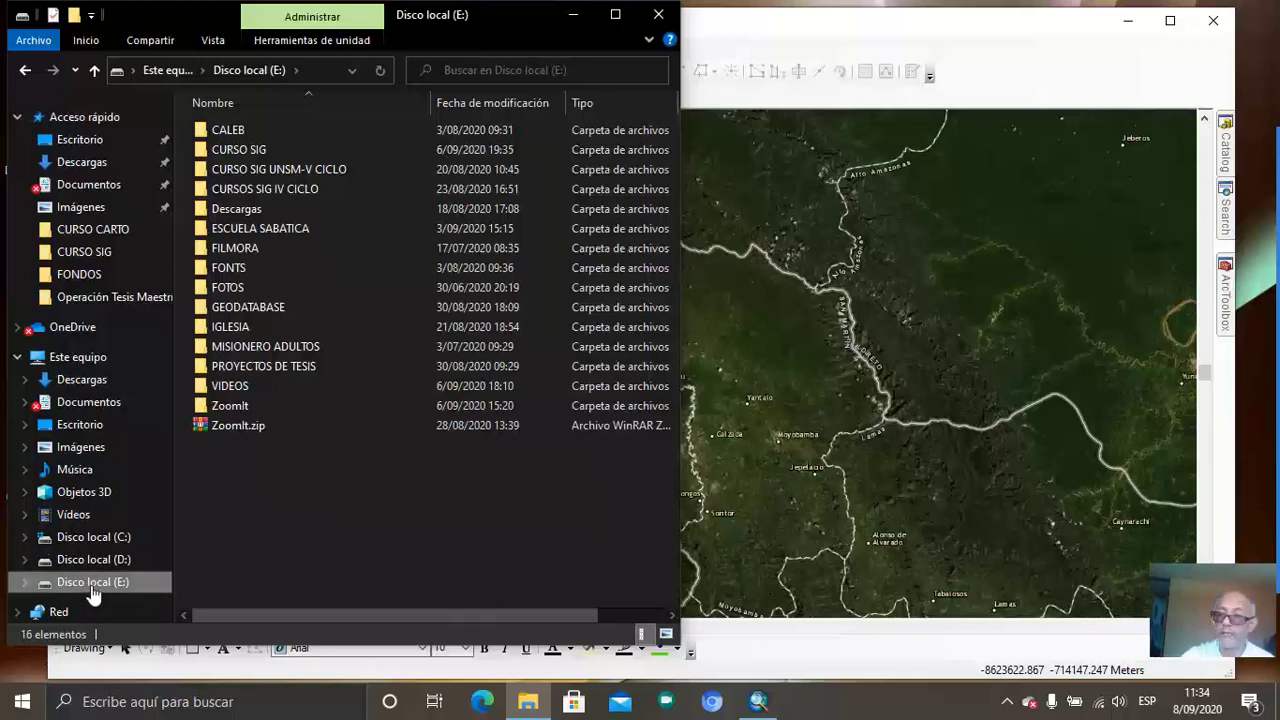
pyautogui.rightClick(268, 489)
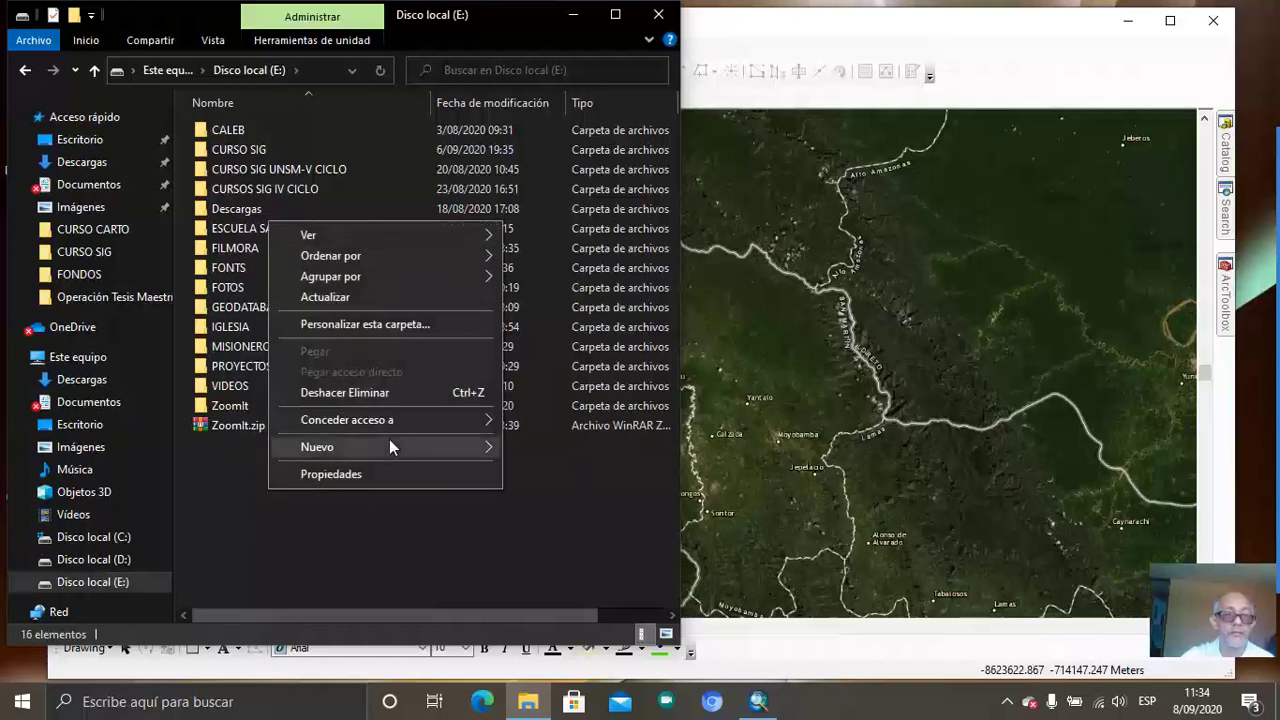
pyautogui.moveTo(389, 443)
pyautogui.click(579, 452)
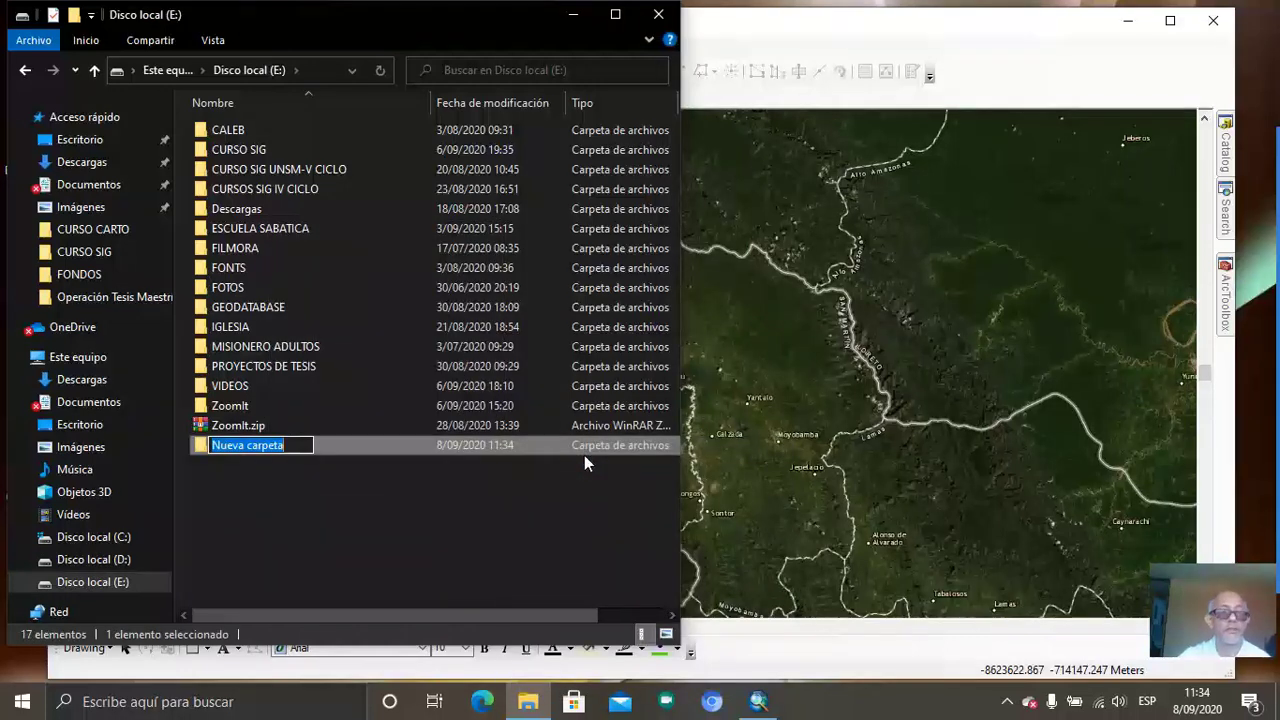
pyautogui.write('ALTO MAYO')
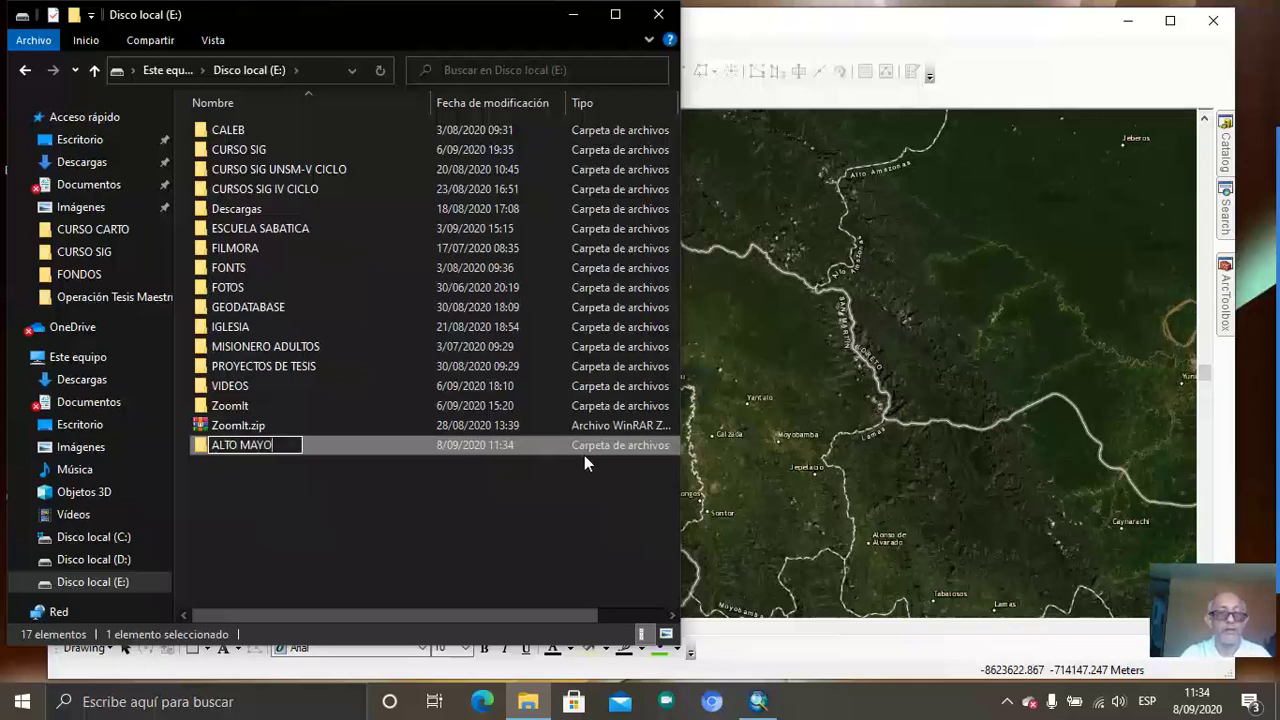
pyautogui.click(390, 489)
pyautogui.click(658, 14)
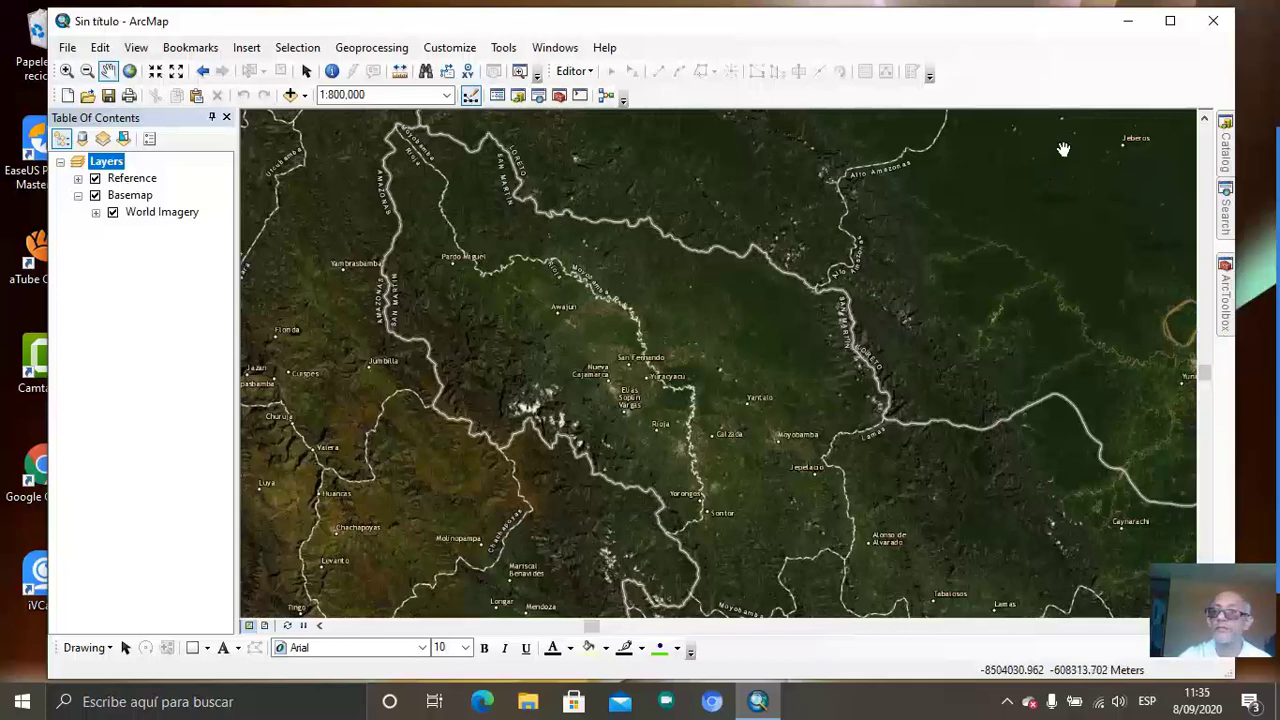
# - Connect the E:\ALTO MAYO folder from Disco local (E:) to the Catalog's Folder Connections
pyautogui.click(1225, 160)
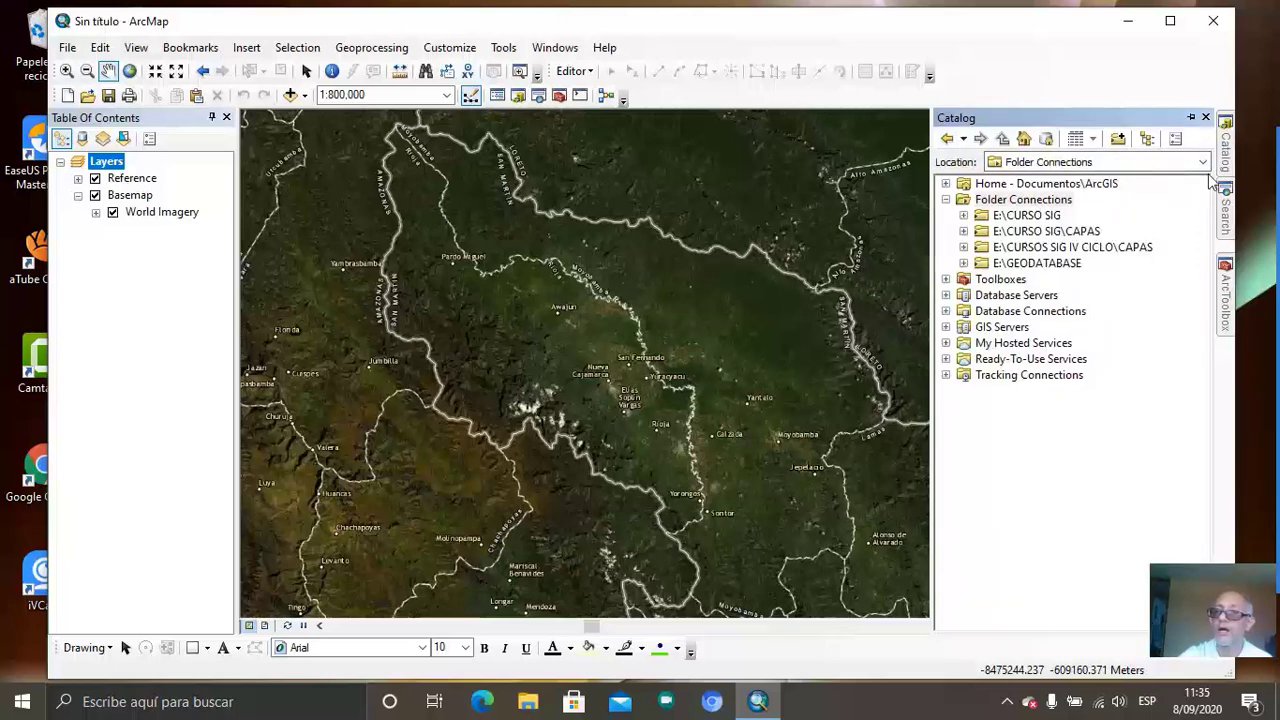
pyautogui.click(1035, 202)
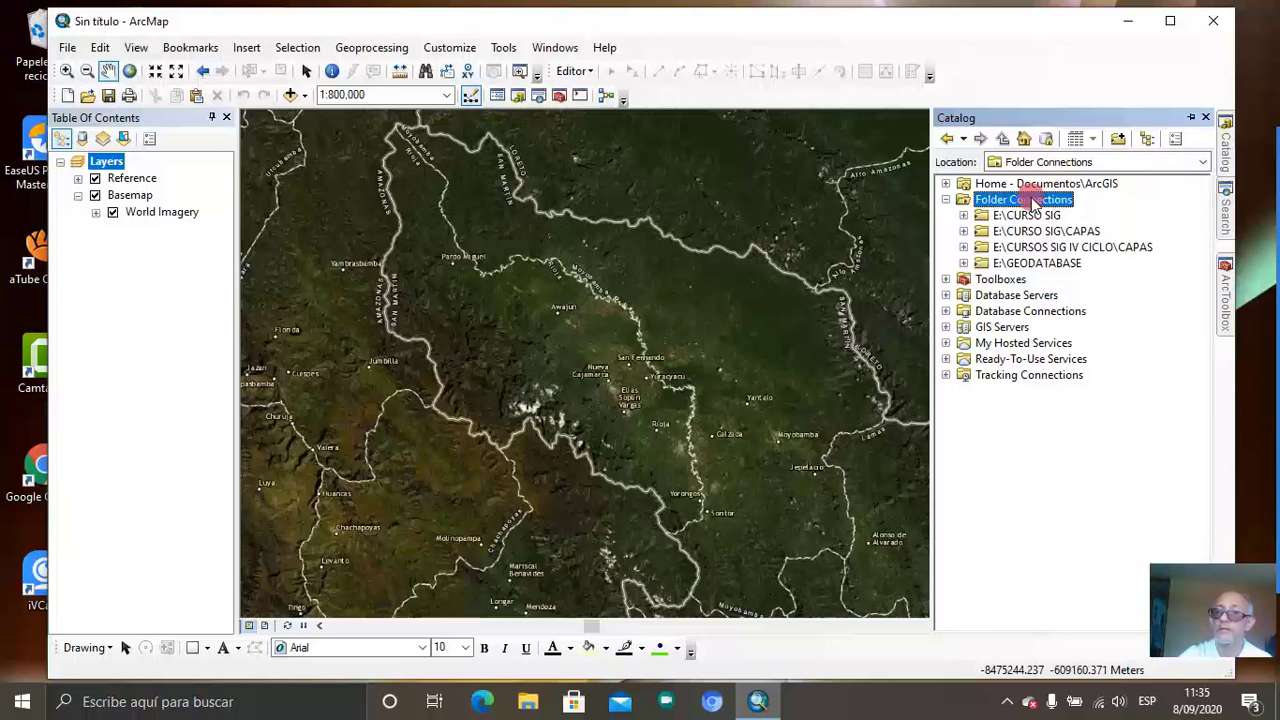
pyautogui.rightClick(1035, 200)
pyautogui.click(1110, 209)
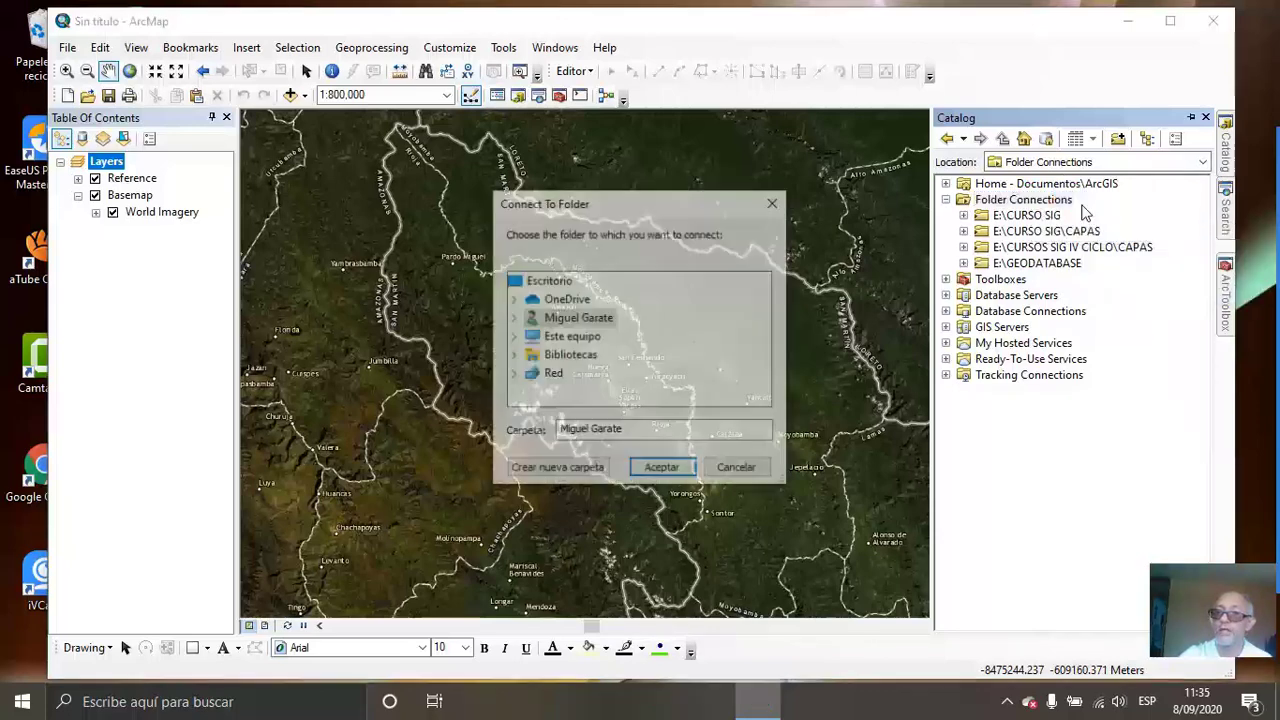
pyautogui.click(570, 340)
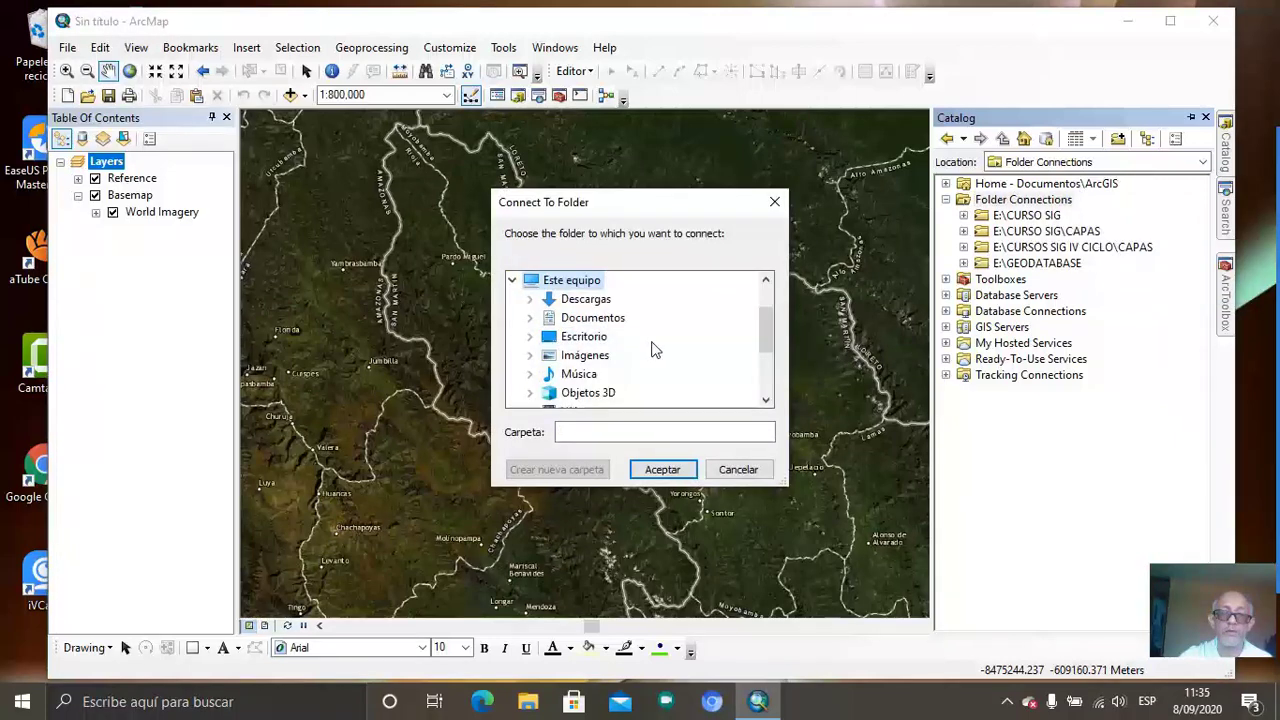
pyautogui.scroll(-2, 654, 346)
pyautogui.doubleClick(625, 357)
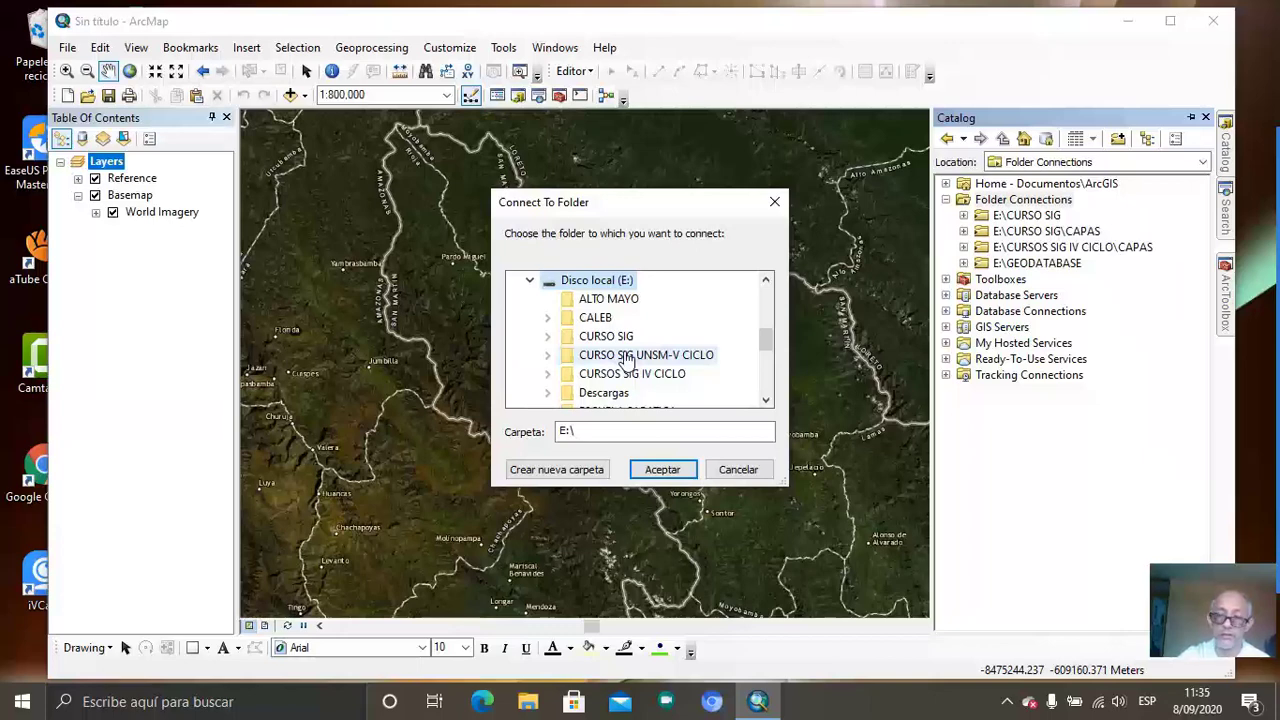
pyautogui.click(615, 300)
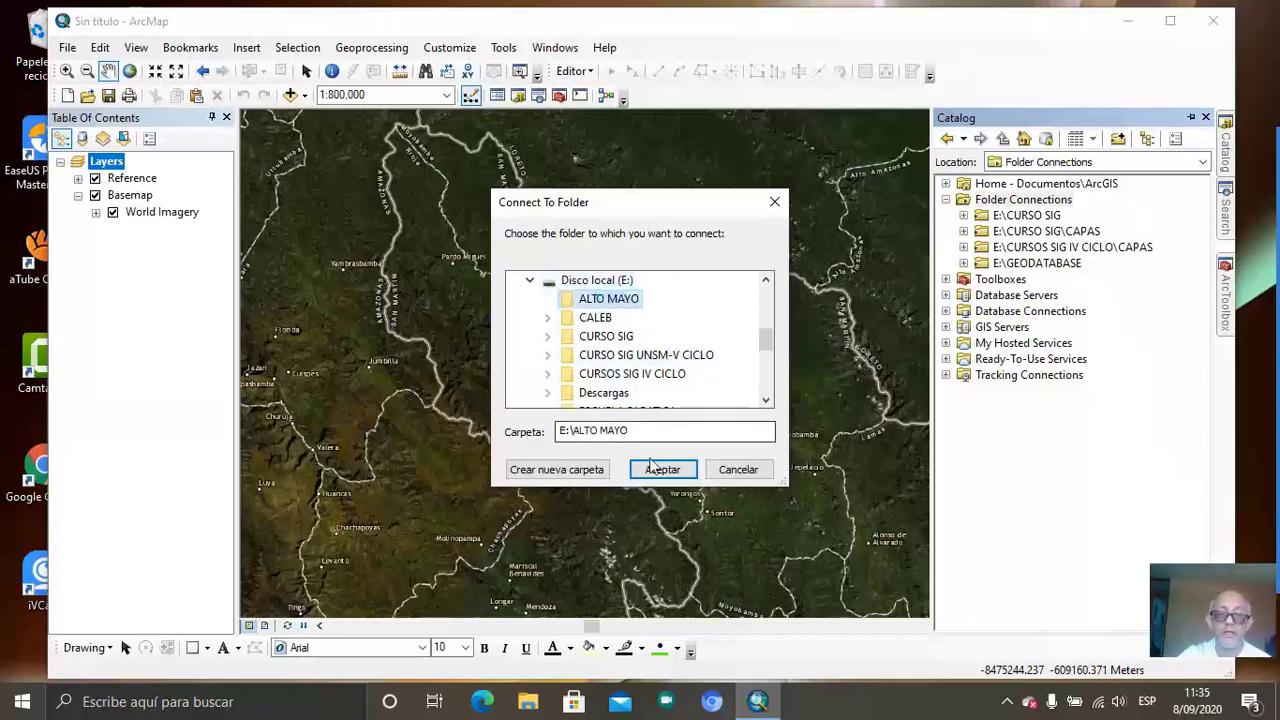
pyautogui.click(590, 434)
pyautogui.moveTo(563, 432); pyautogui.dragTo(648, 430)
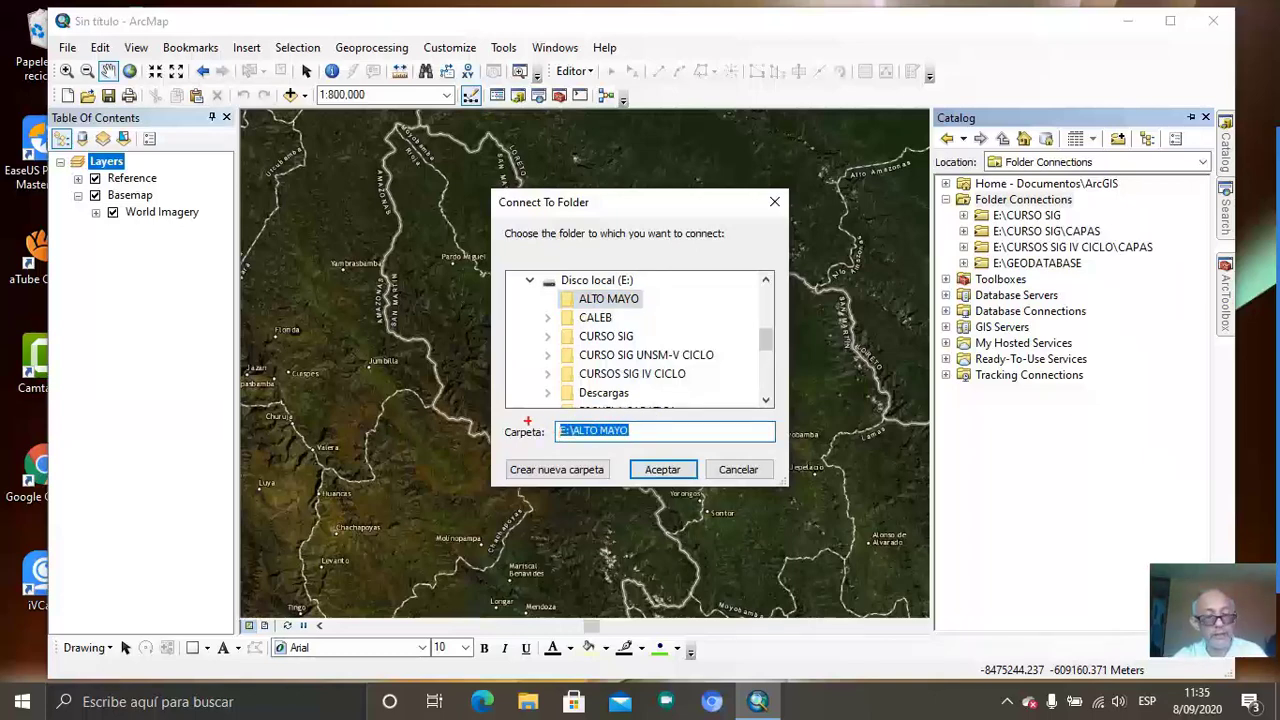
pyautogui.moveTo(536, 418); pyautogui.dragTo(785, 449)
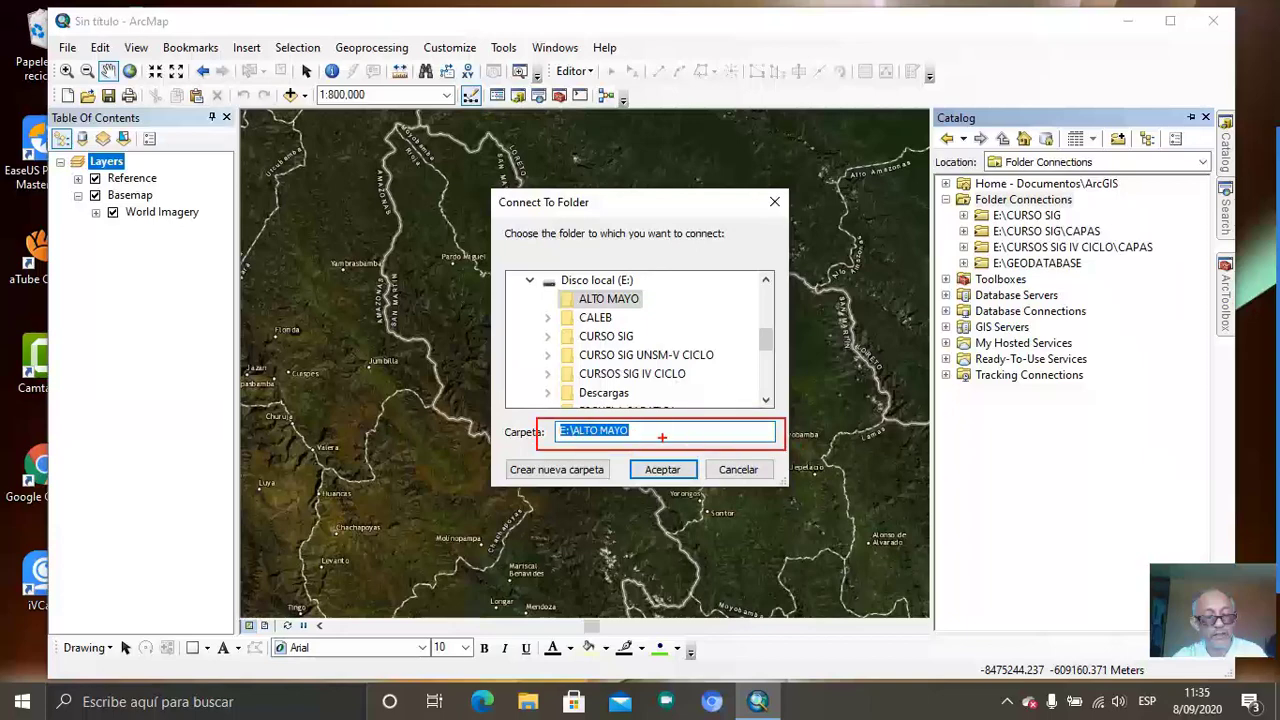
pyautogui.moveTo(643, 432); pyautogui.dragTo(722, 432)
pyautogui.press('e')
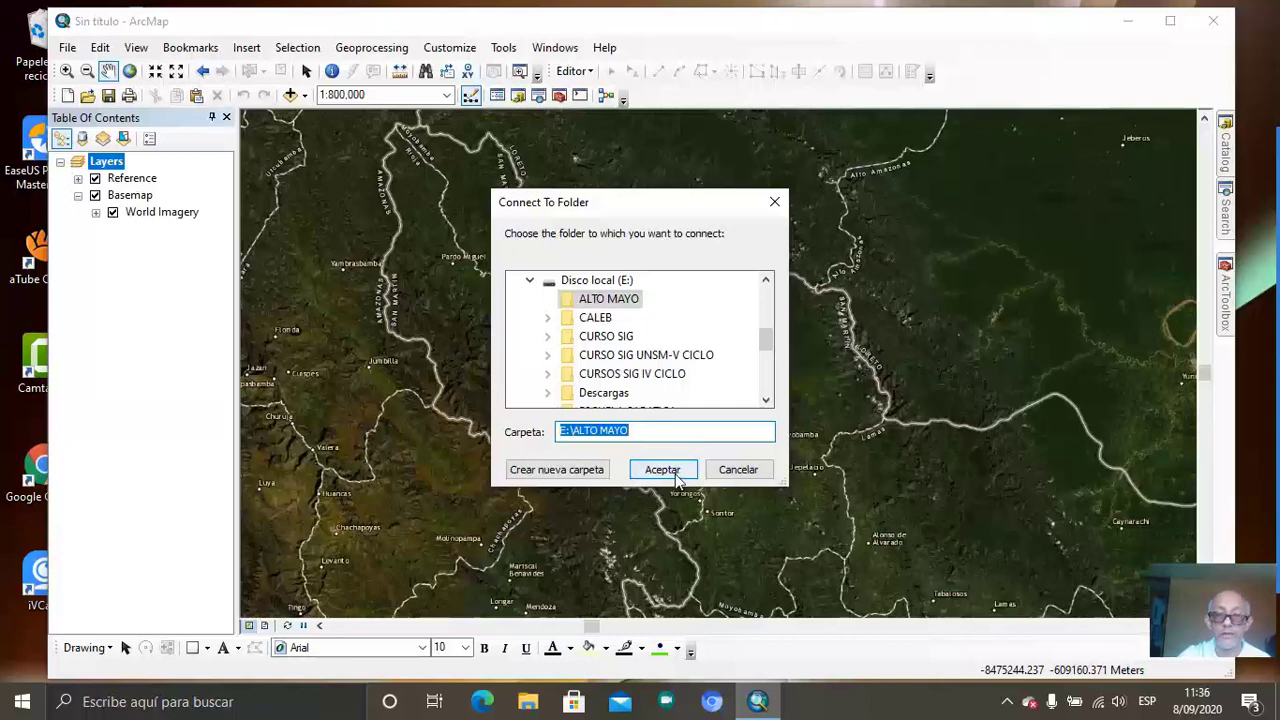
pyautogui.click(664, 470)
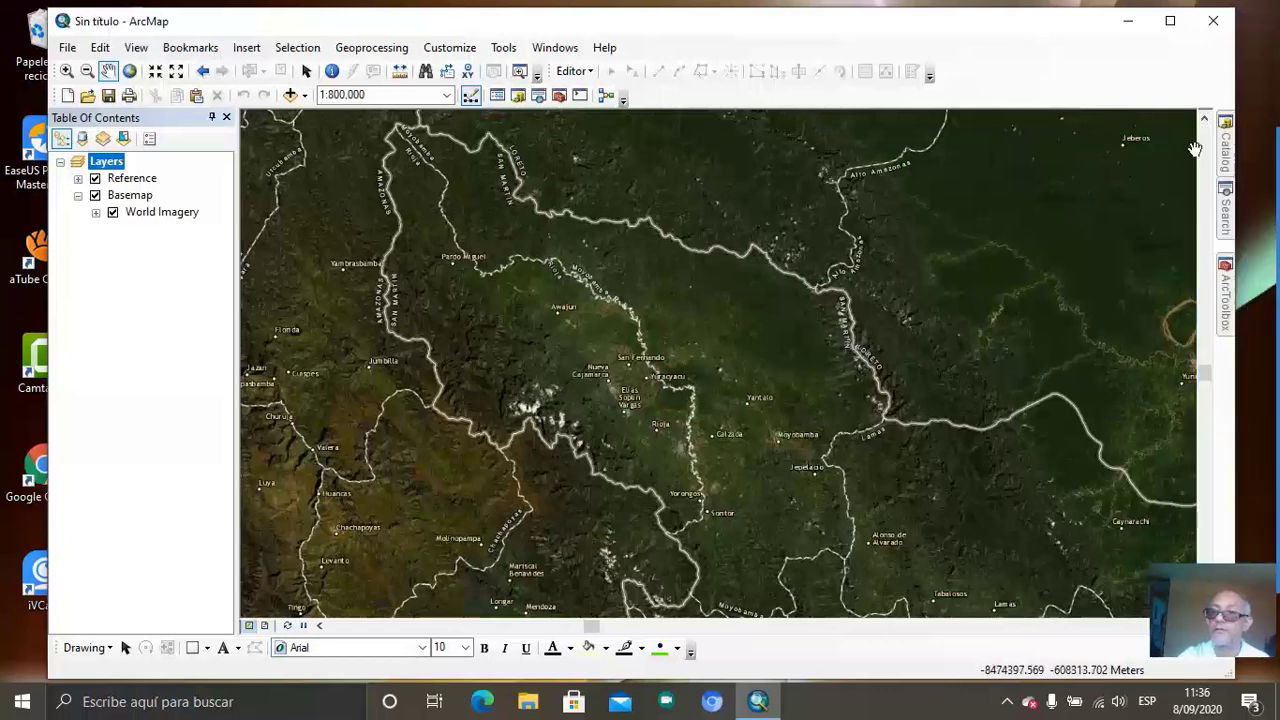
# - Show the Catalog again and examine the contents of the E:\CURSO SIG folder connection
pyautogui.click(1225, 158)
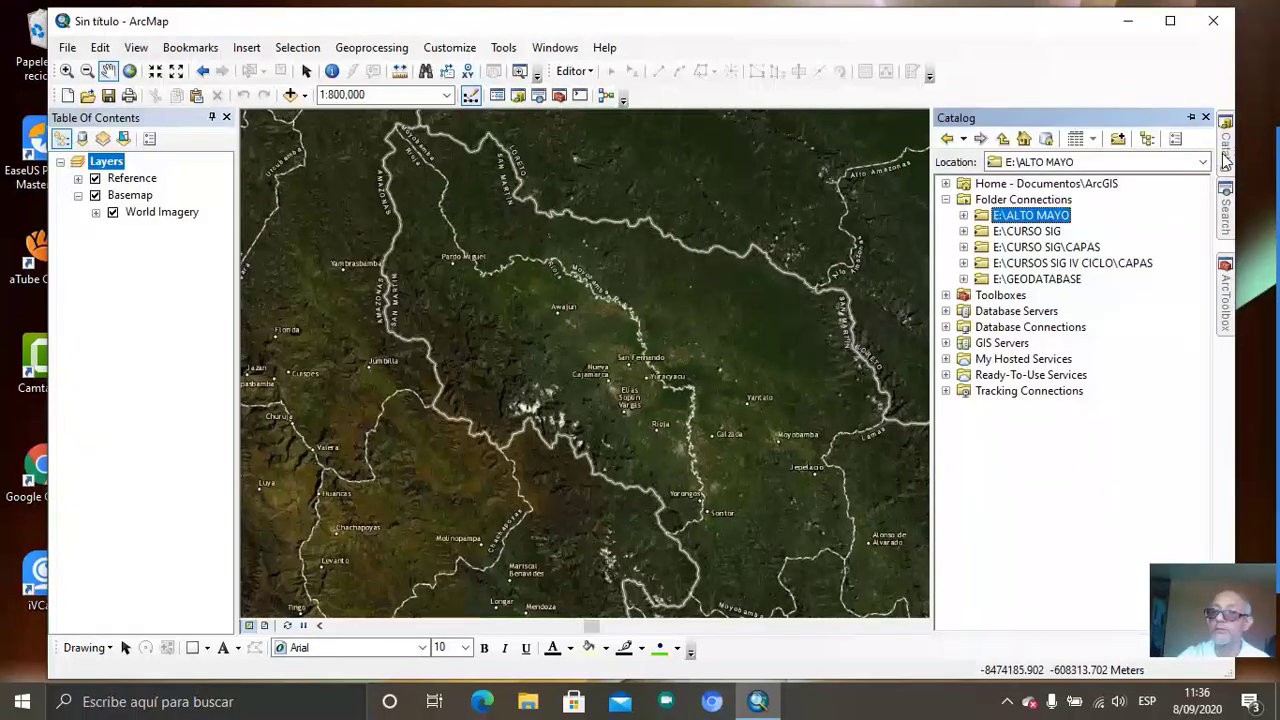
pyautogui.click(964, 231)
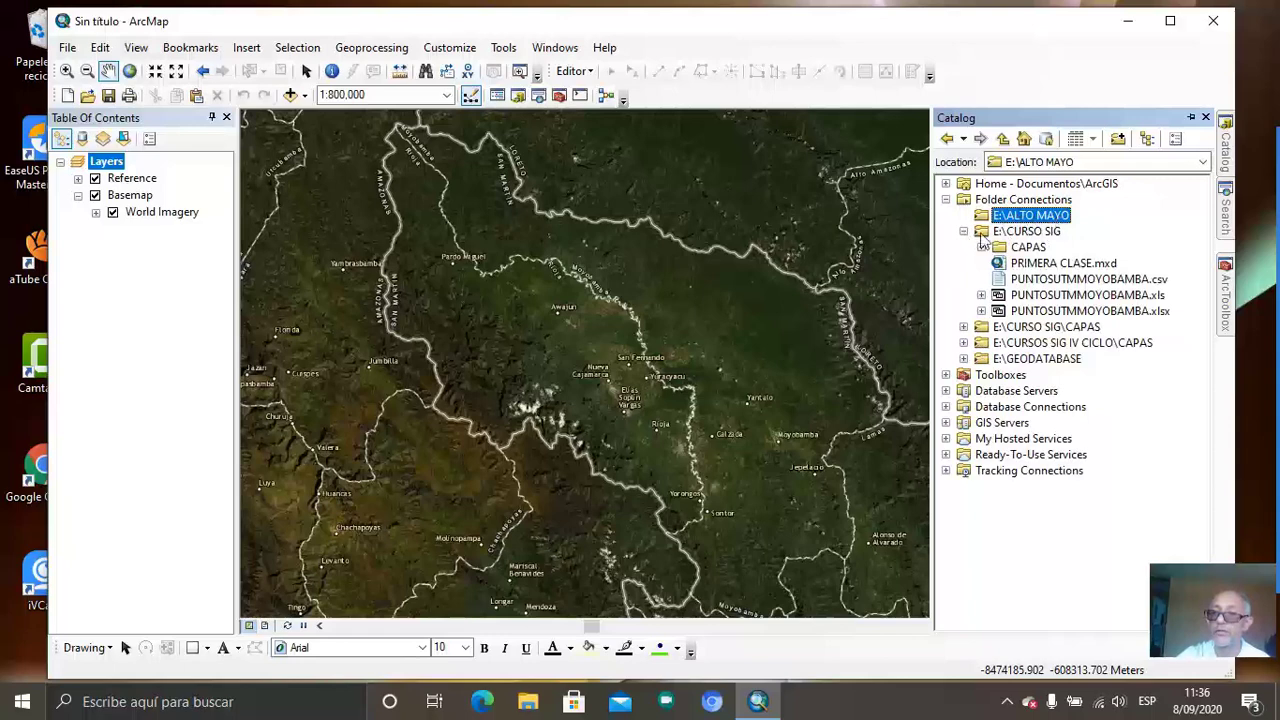
pyautogui.click(964, 231)
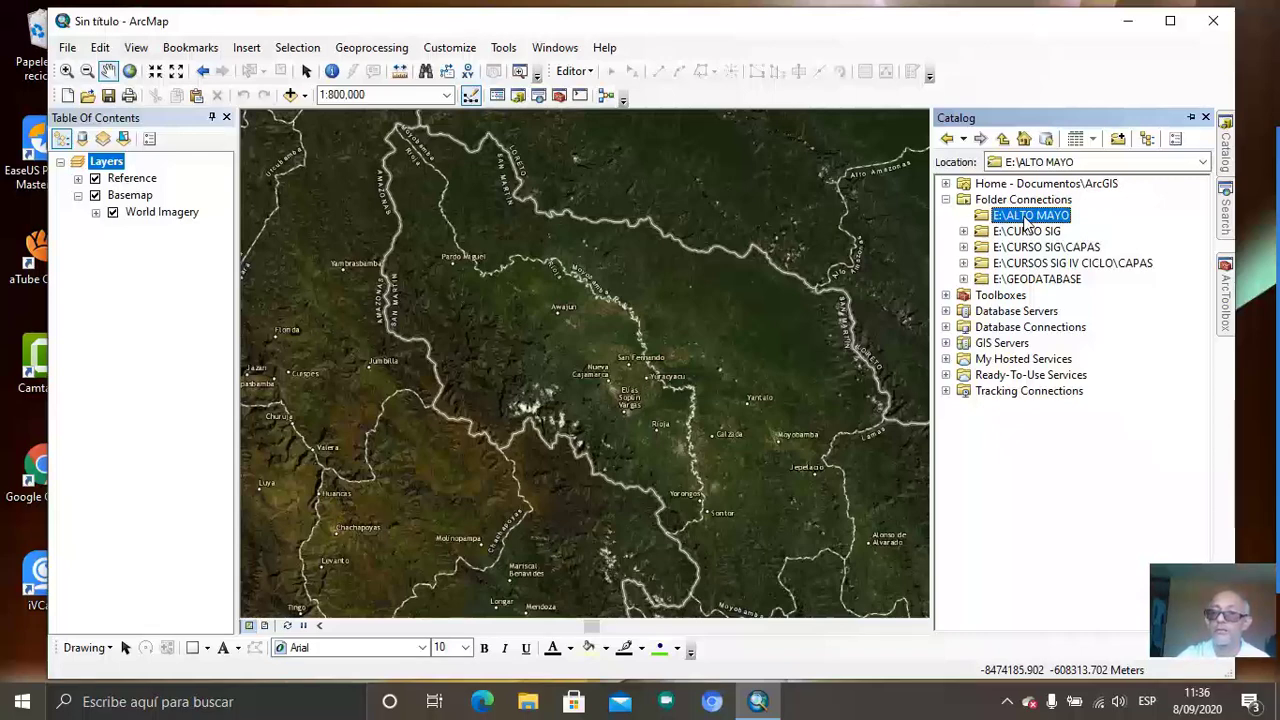
# - Refresh the E:\ALTO MAYO folder connection in the Catalog
pyautogui.rightClick(1026, 222)
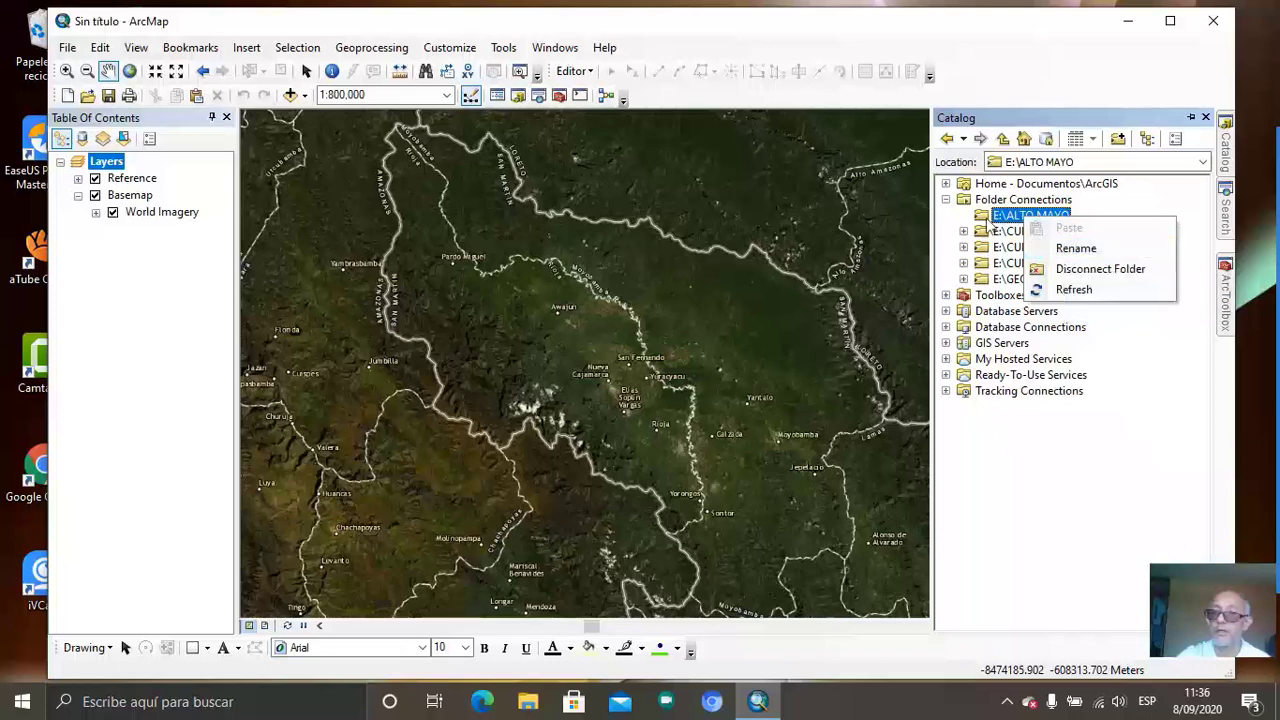
pyautogui.click(985, 220)
pyautogui.rightClick(985, 220)
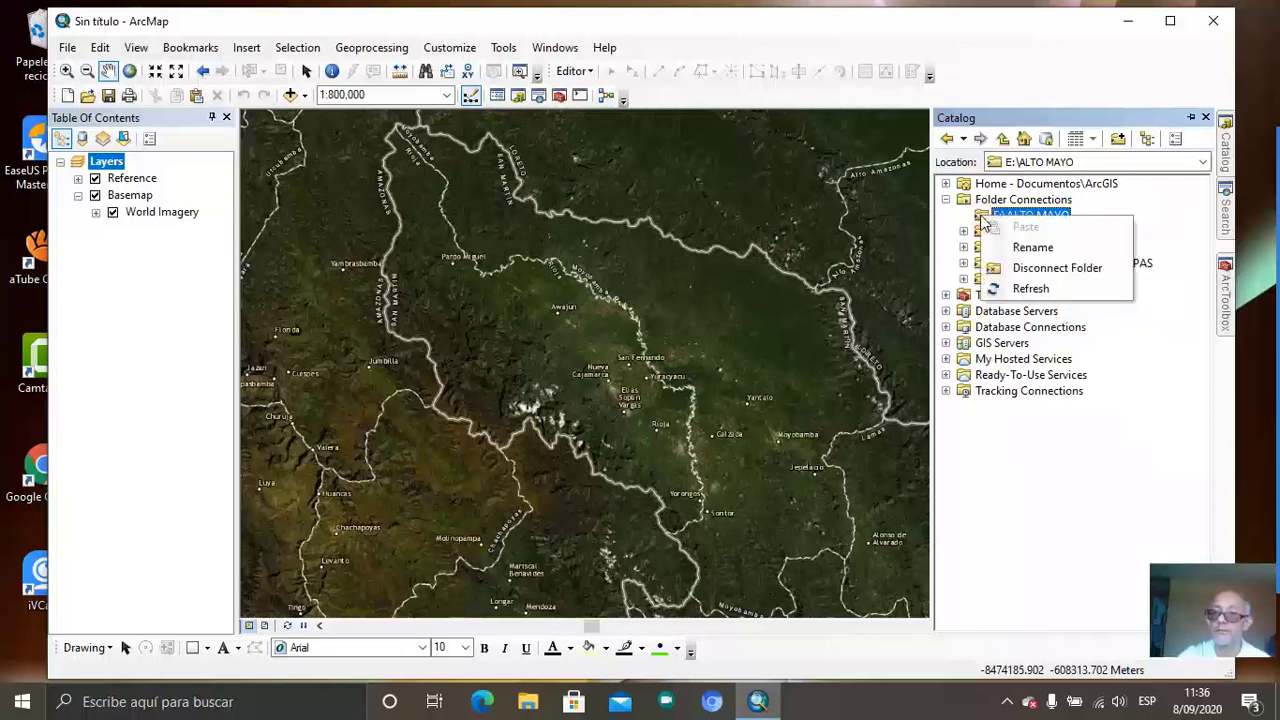
pyautogui.click(963, 231)
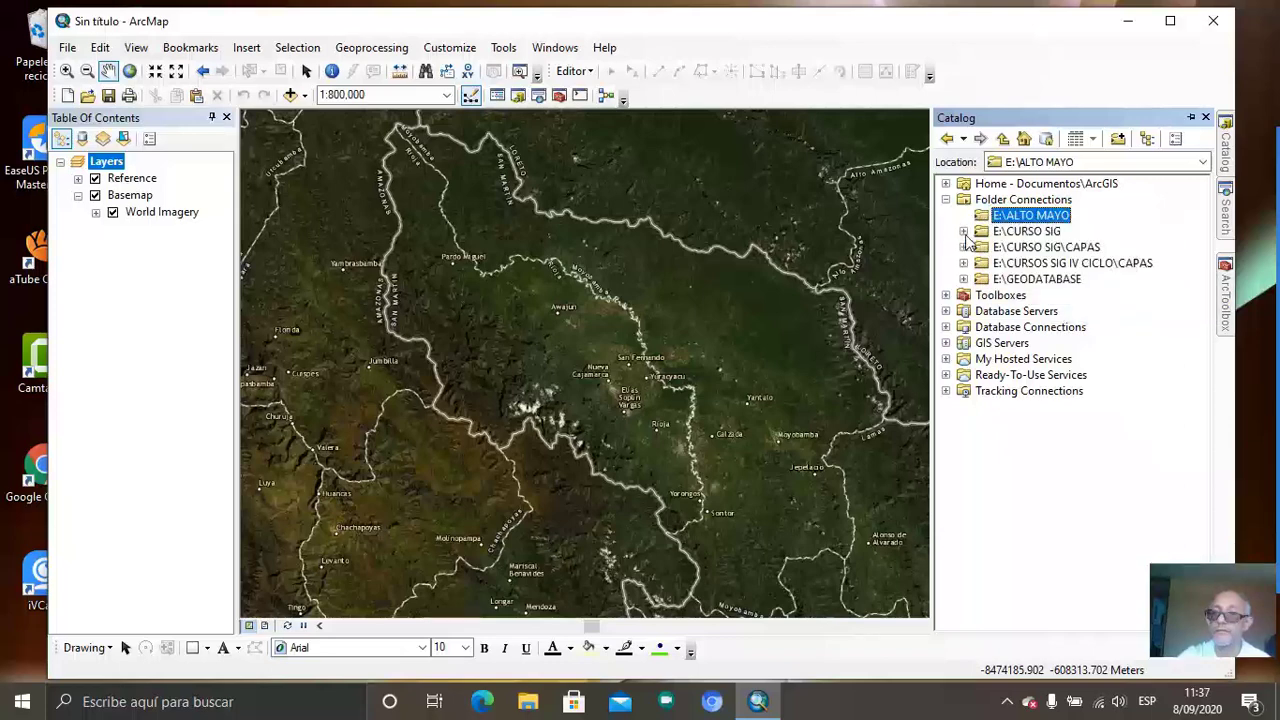
pyautogui.click(963, 231)
pyautogui.click(1008, 217)
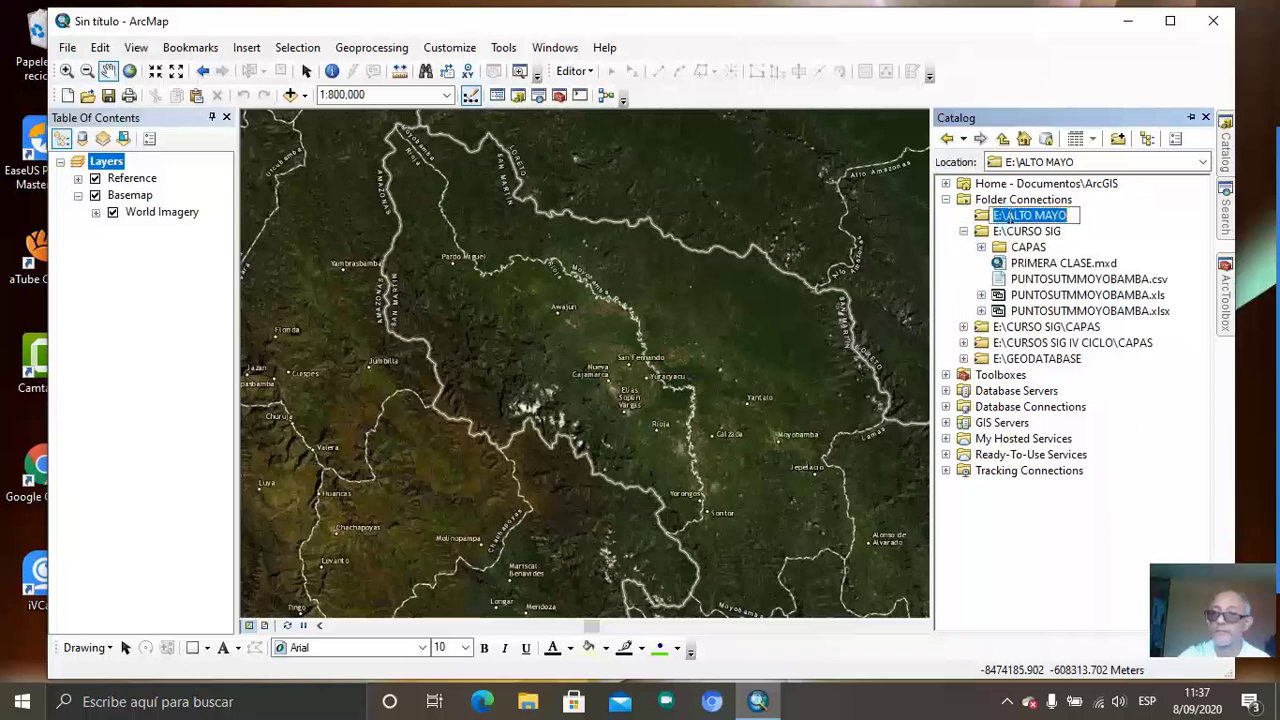
pyautogui.rightClick(1066, 218)
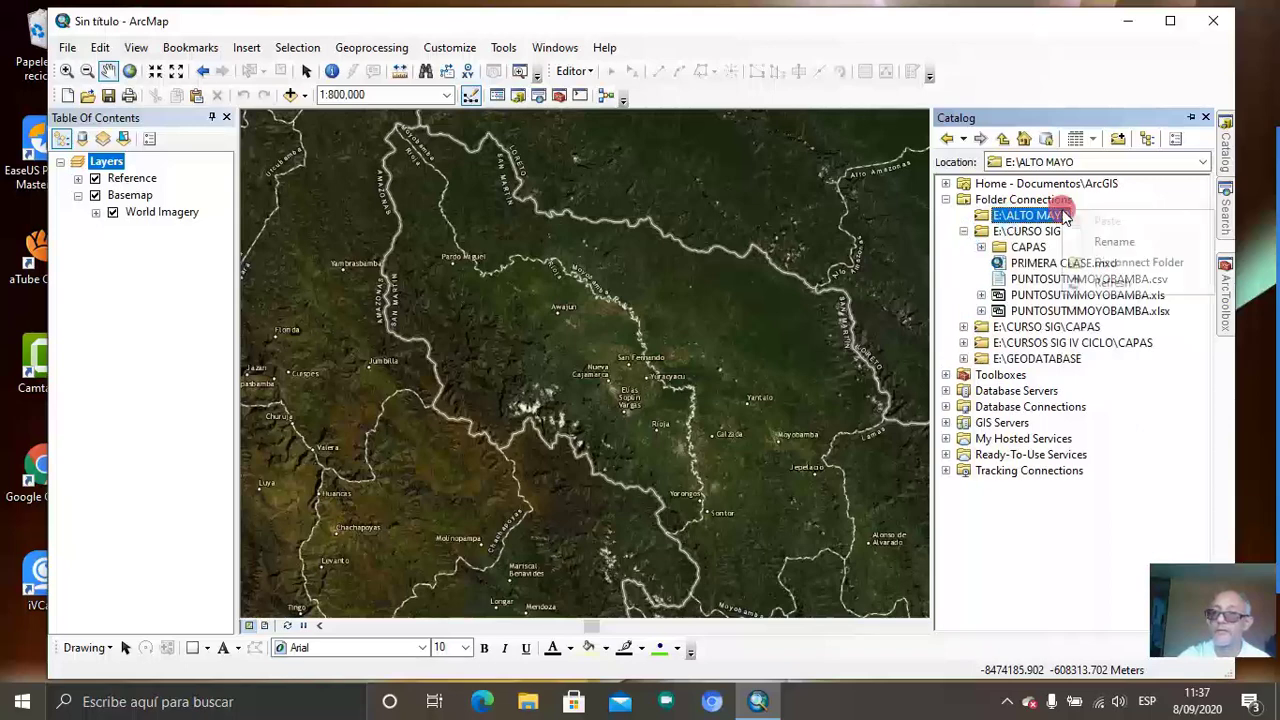
pyautogui.click(1108, 282)
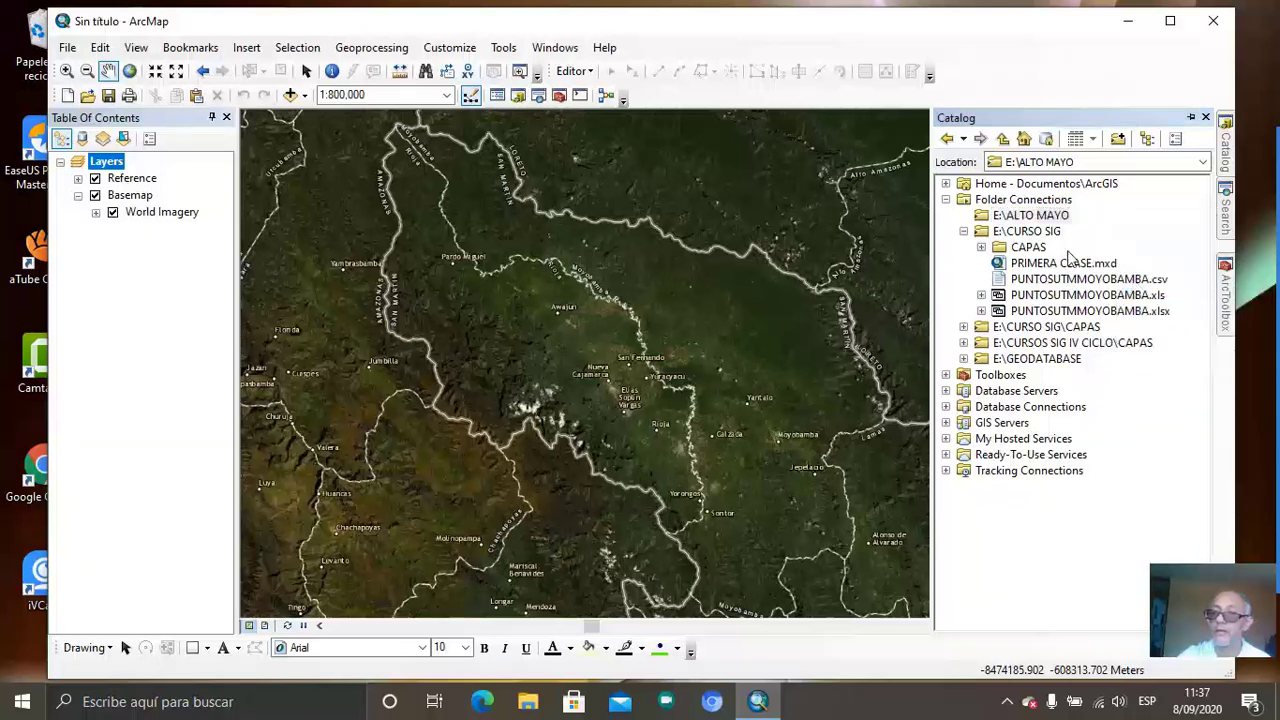
# - Collapse and re-expand the Folder Connections, and refresh the E:\ALTO MAYO connection once more
pyautogui.click(984, 219)
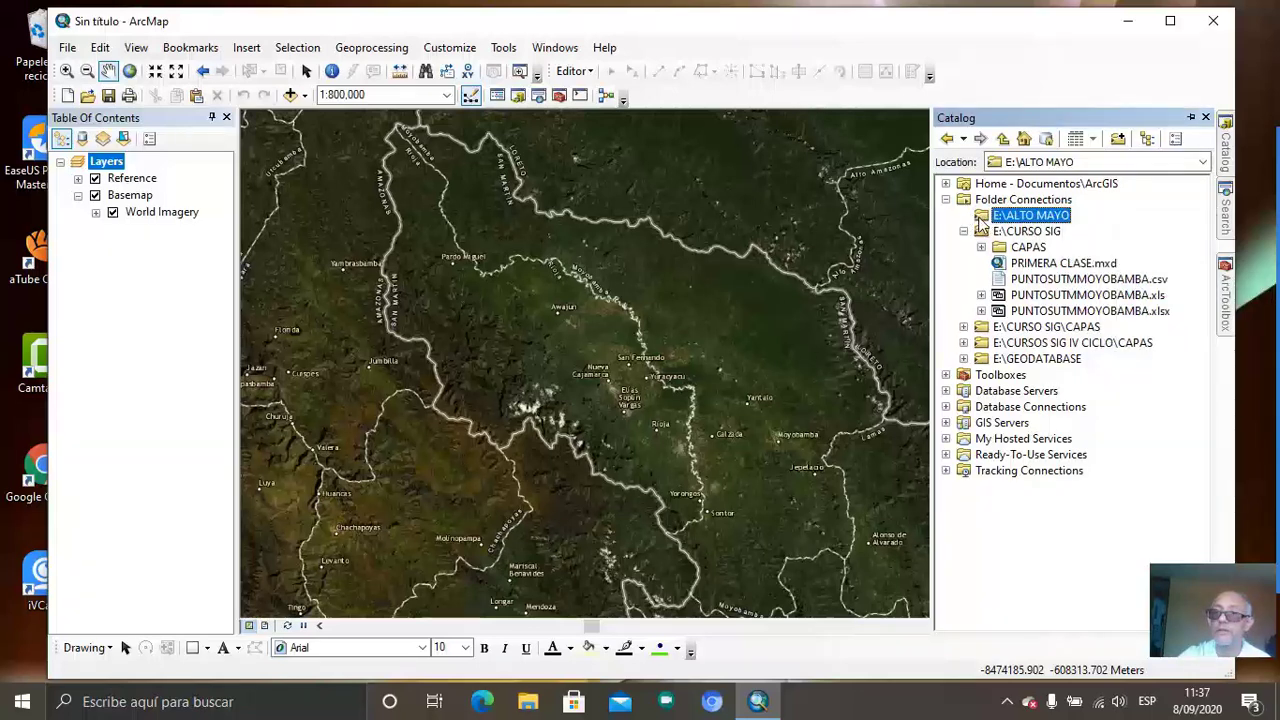
pyautogui.click(947, 200)
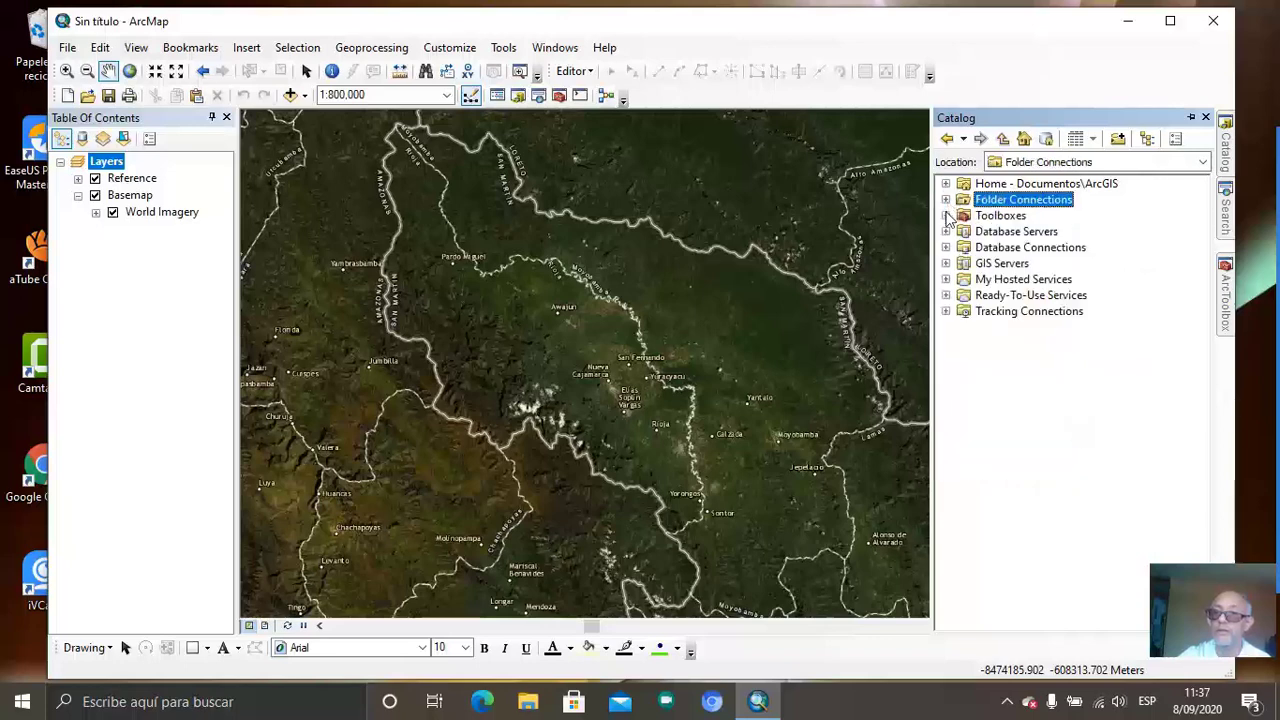
pyautogui.click(947, 200)
pyautogui.click(963, 231)
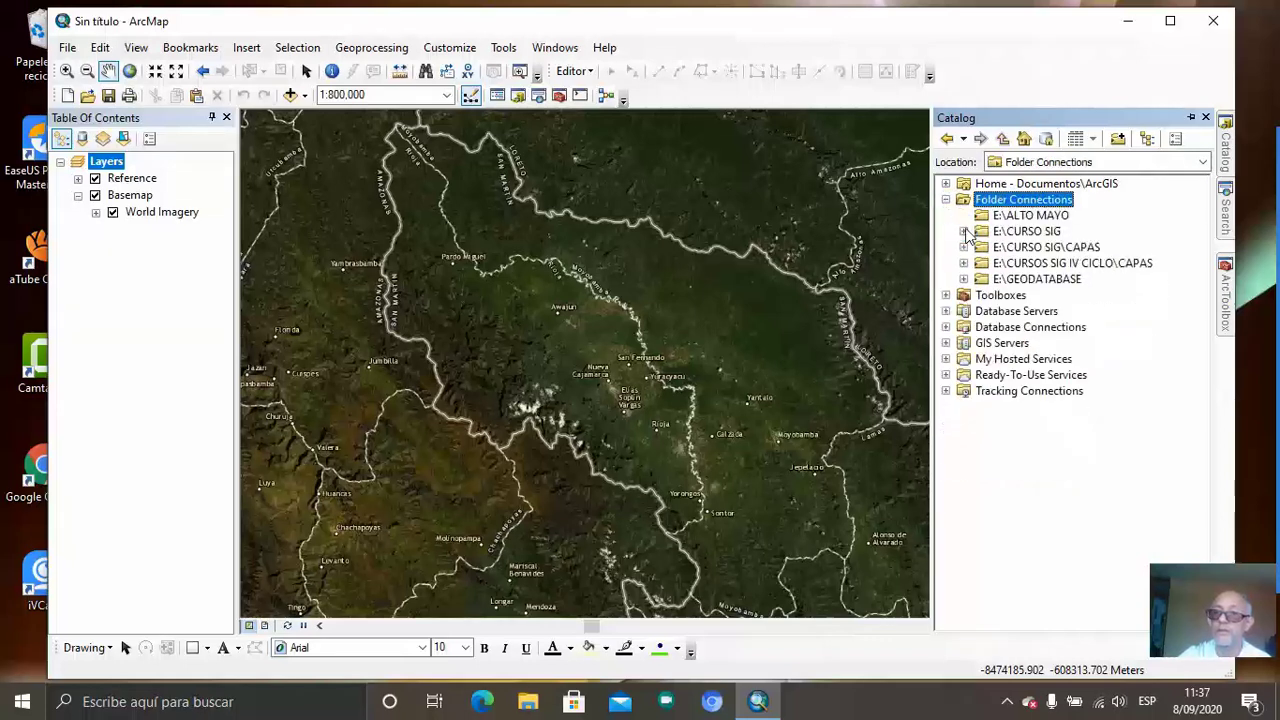
pyautogui.click(1015, 232)
pyautogui.rightClick(1018, 238)
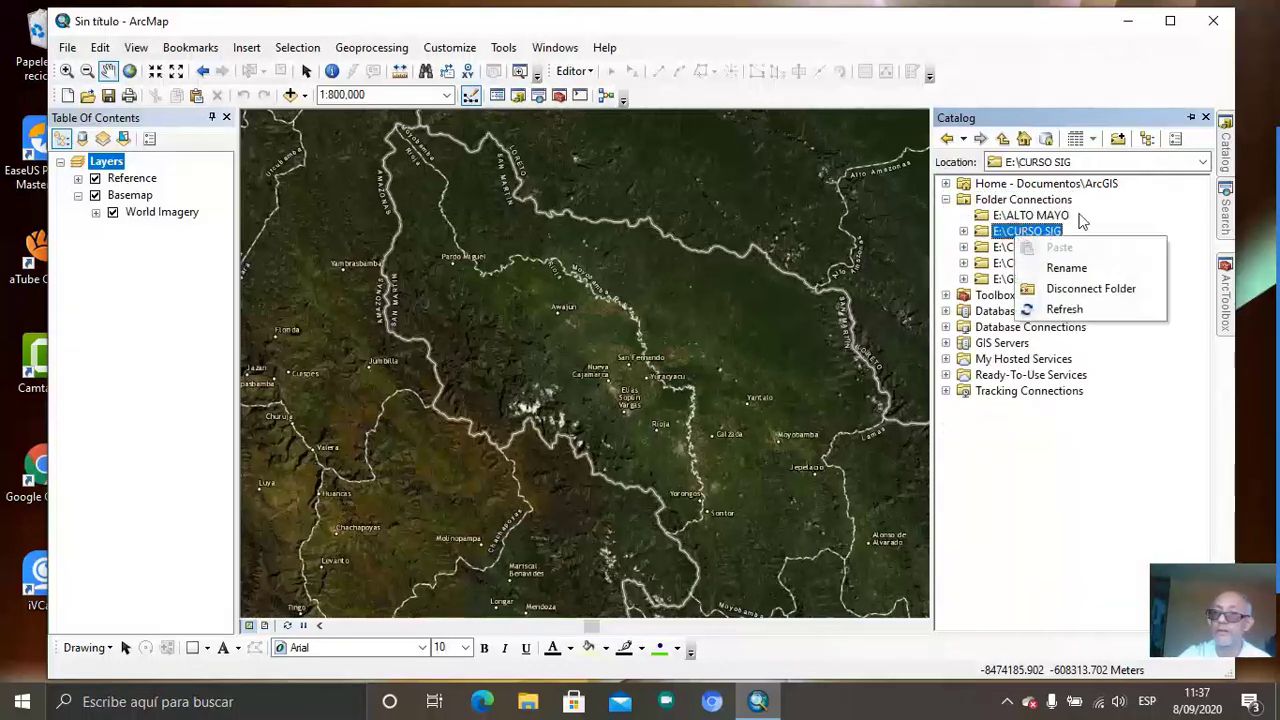
pyautogui.click(1080, 215)
pyautogui.click(1045, 217)
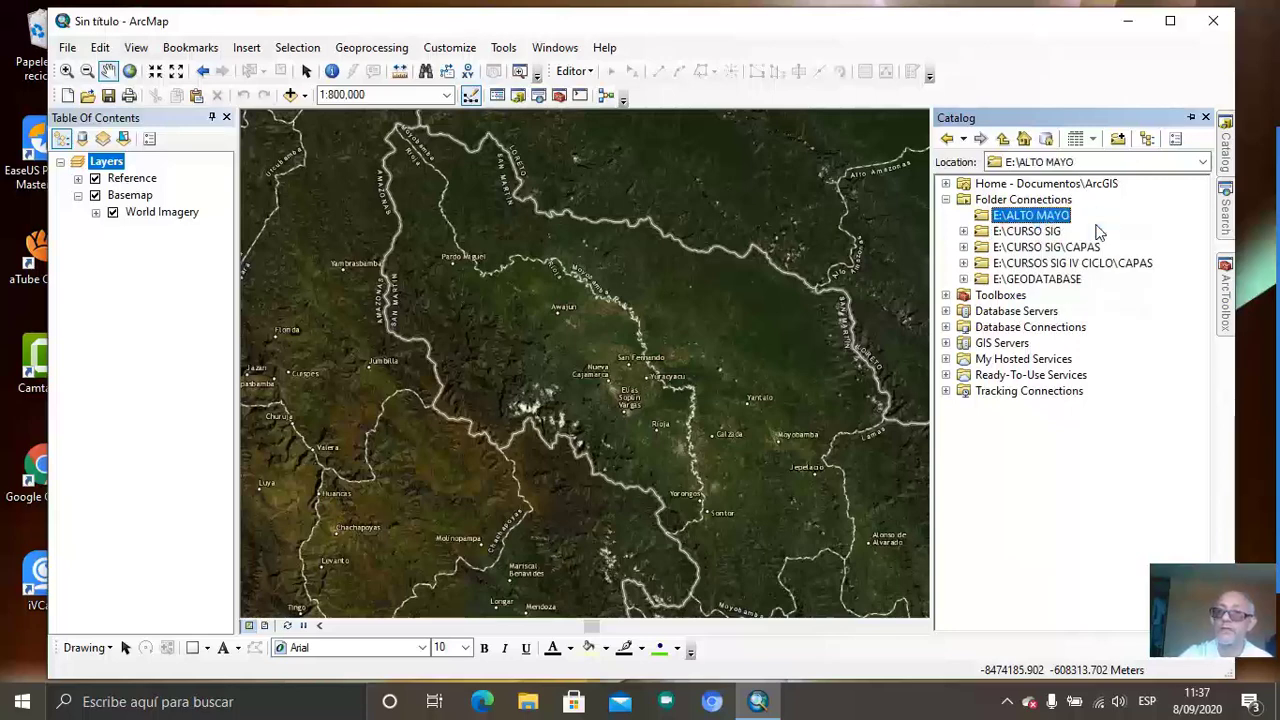
pyautogui.rightClick(1036, 220)
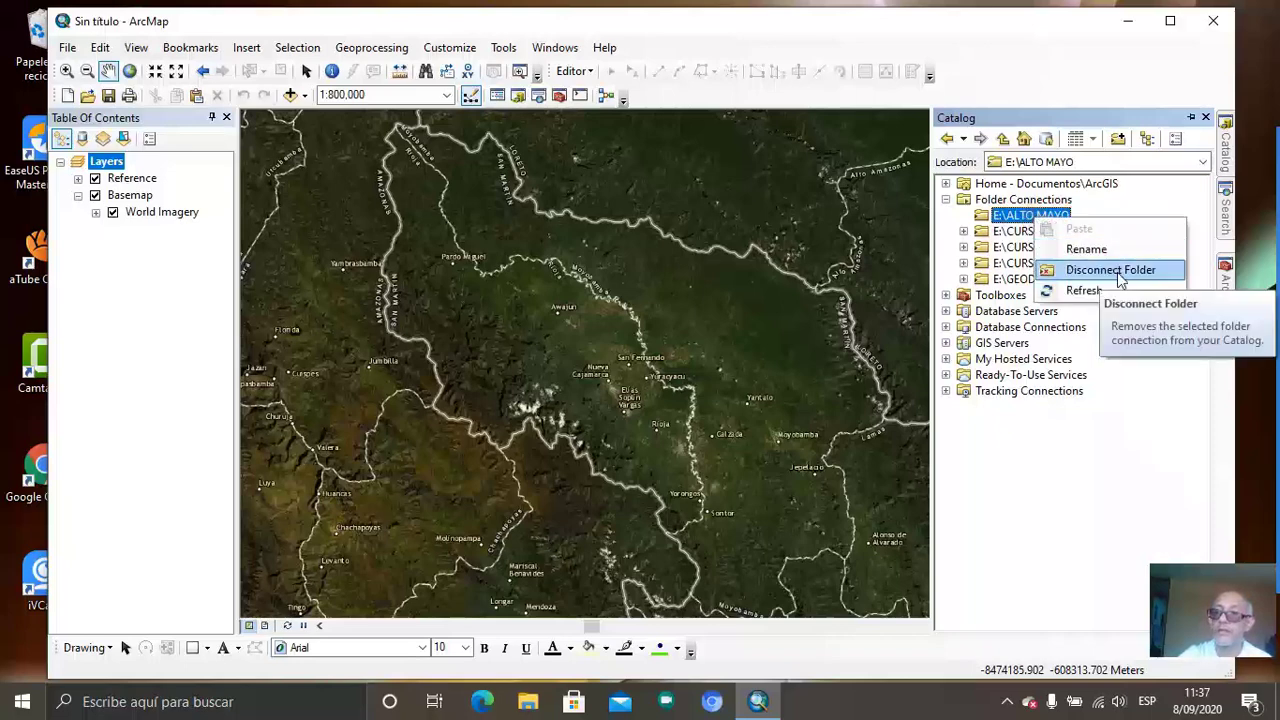
pyautogui.click(1082, 290)
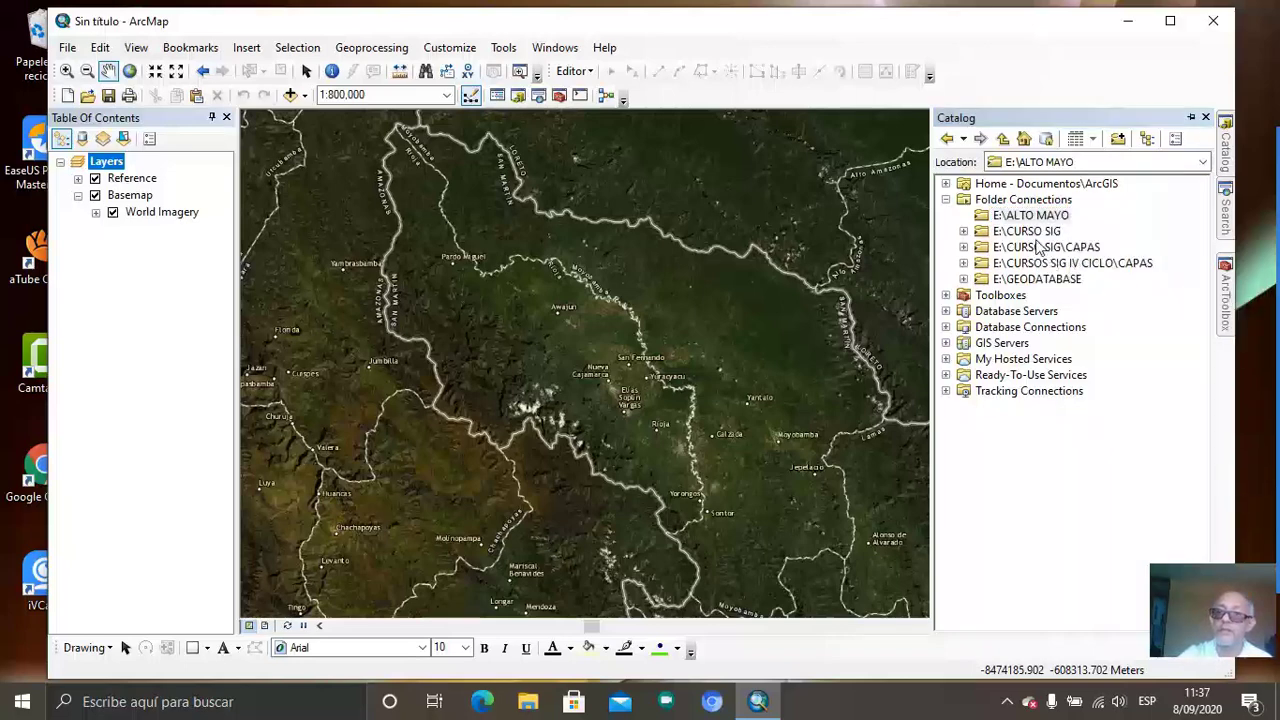
# - Collapse and reopen the Folder Connections list and select the E:\ALTO MAYO folder, leaving its name as is
pyautogui.click(966, 247)
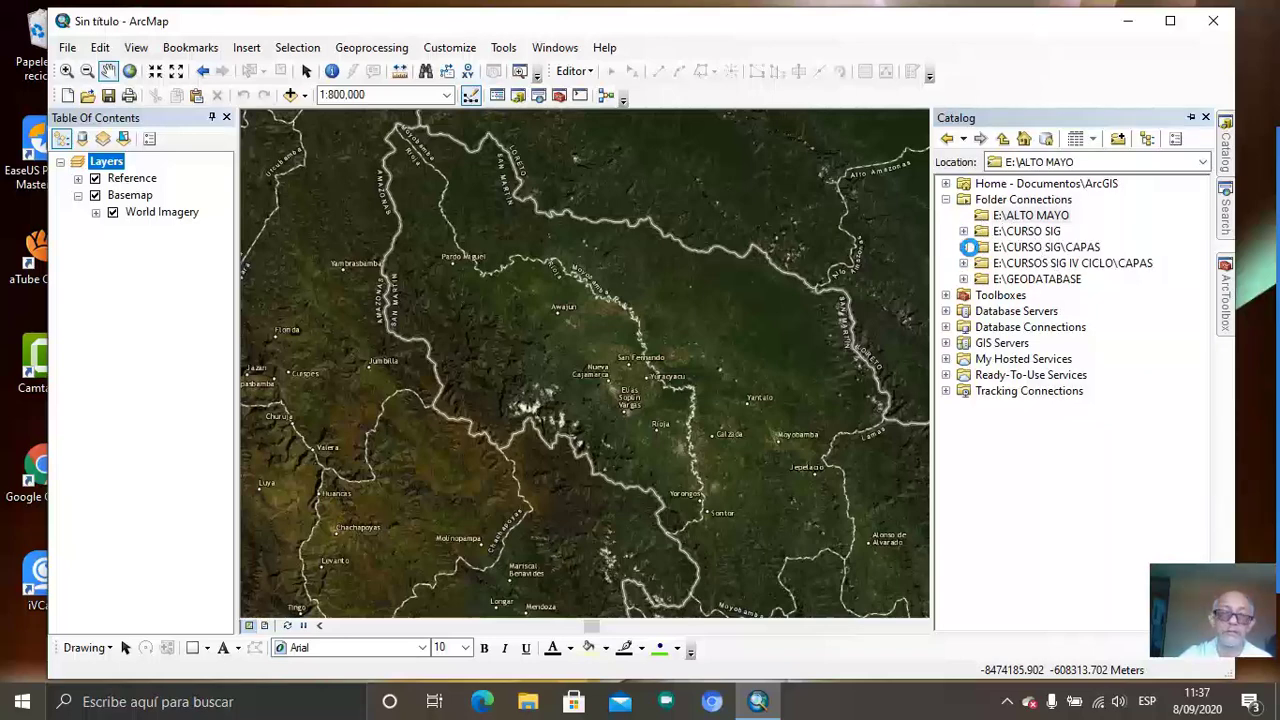
pyautogui.click(946, 200)
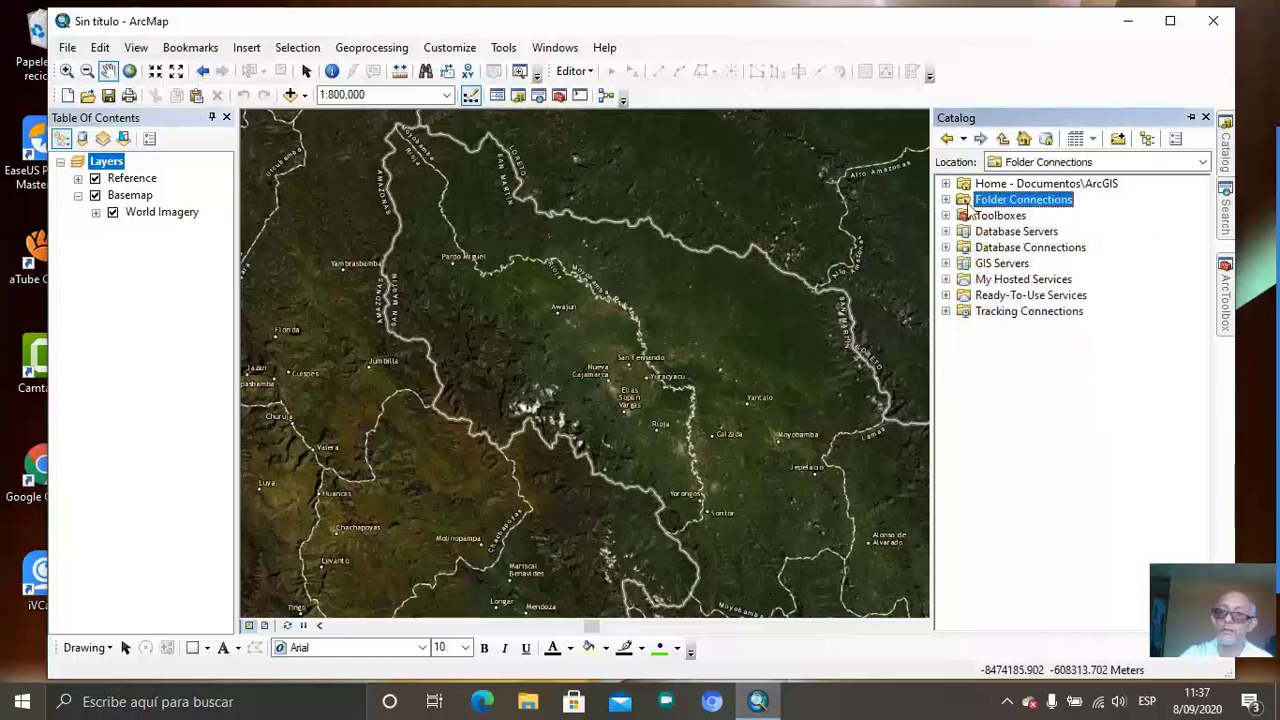
pyautogui.click(946, 200)
pyautogui.click(1013, 216)
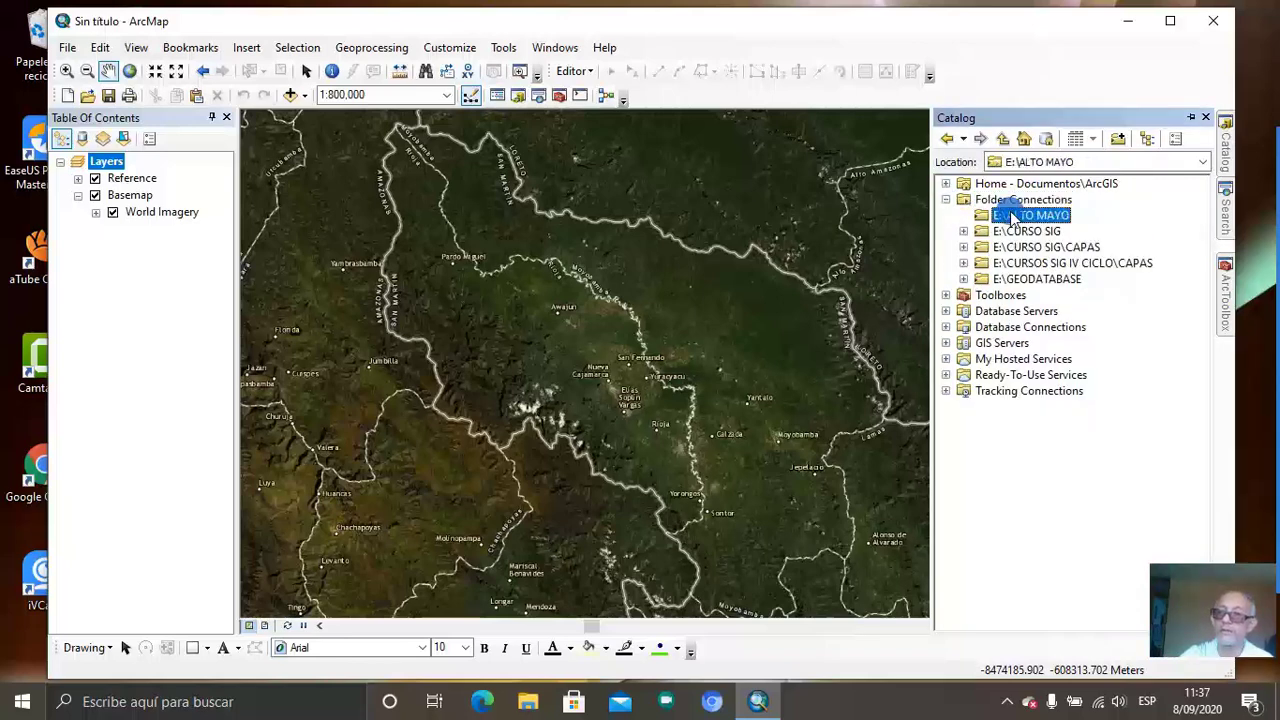
pyautogui.rightClick(1013, 216)
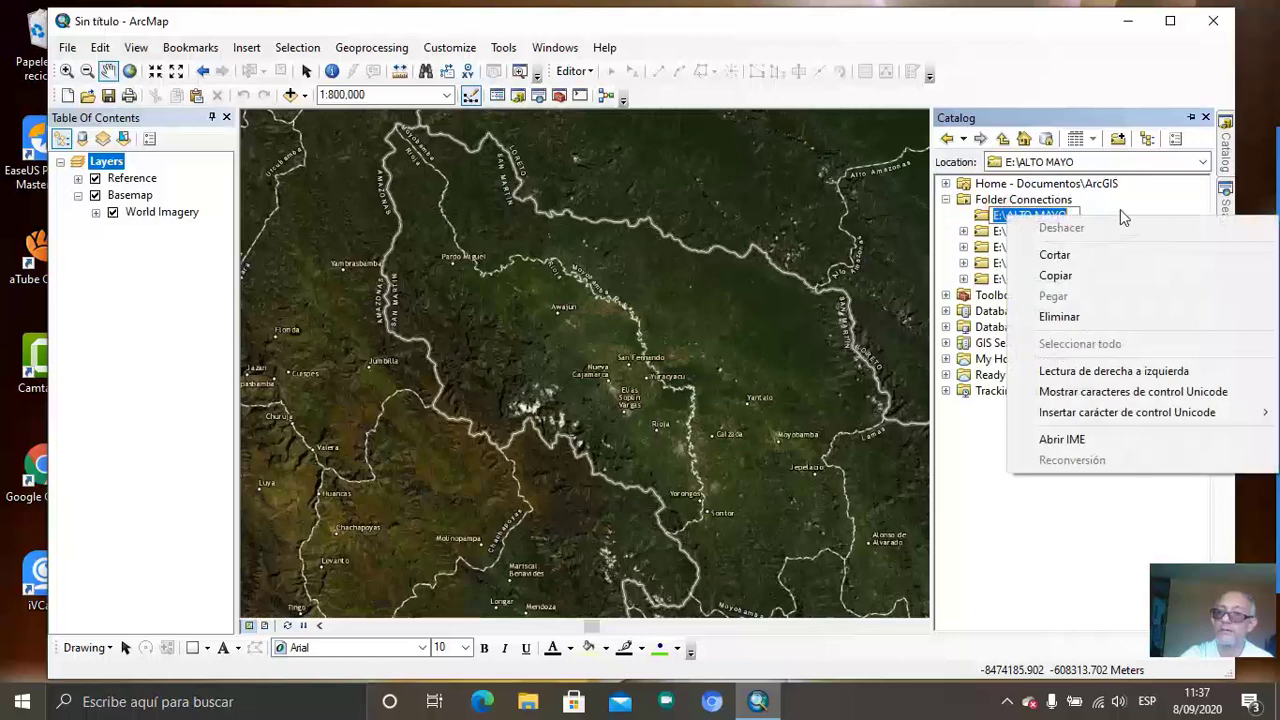
pyautogui.press('Escape')
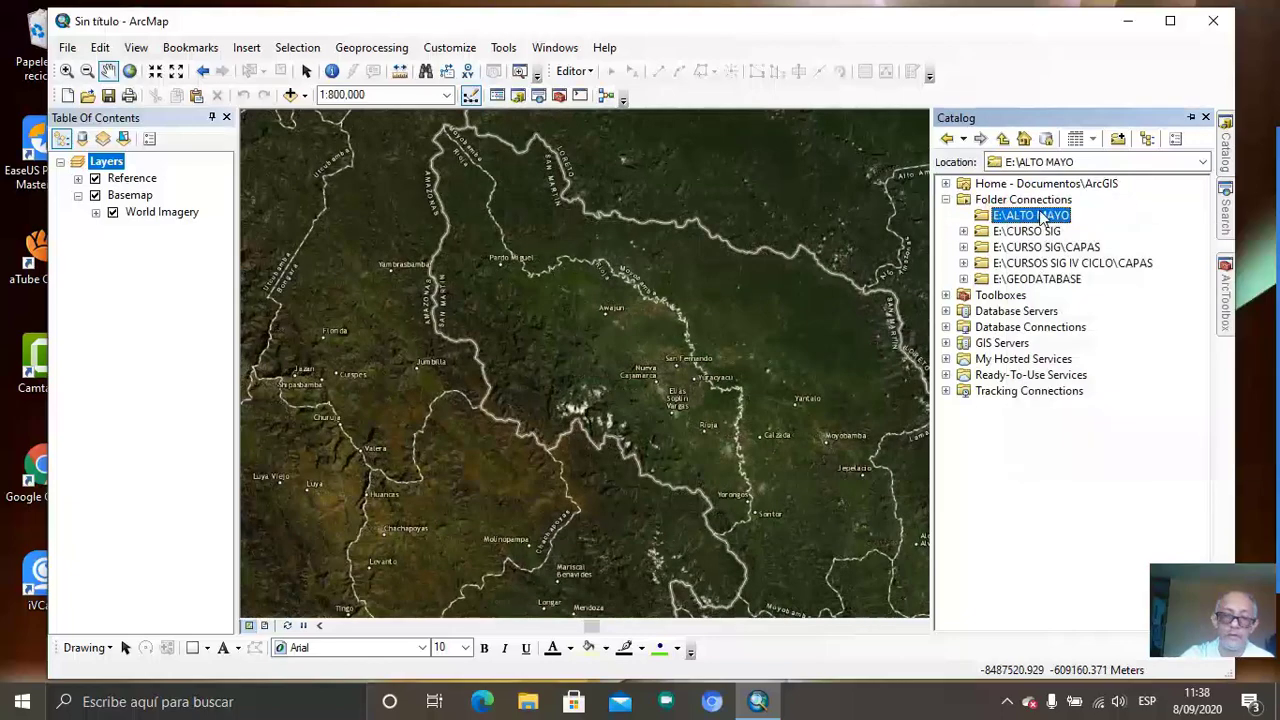
# - Switch to File Explorer, open the ALTO MAYO folder on drive E: and create a CAPAS subfolder in it
pyautogui.click(533, 704)
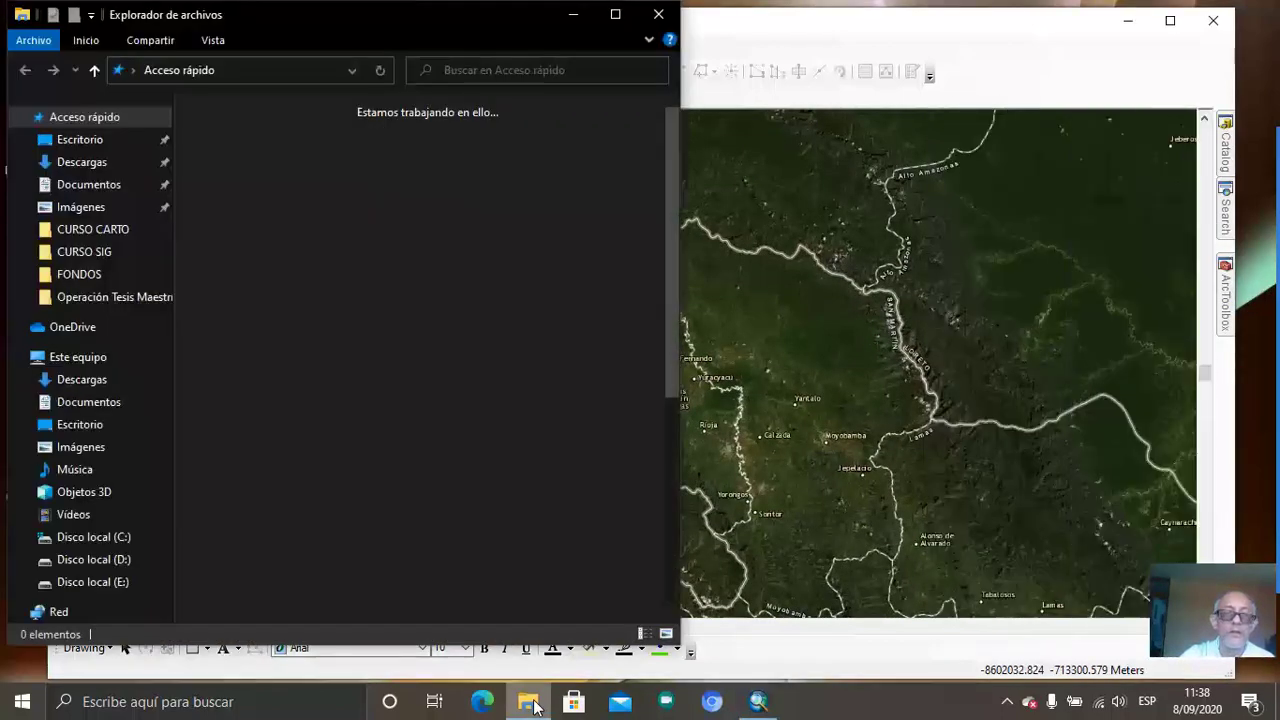
pyautogui.click(126, 584)
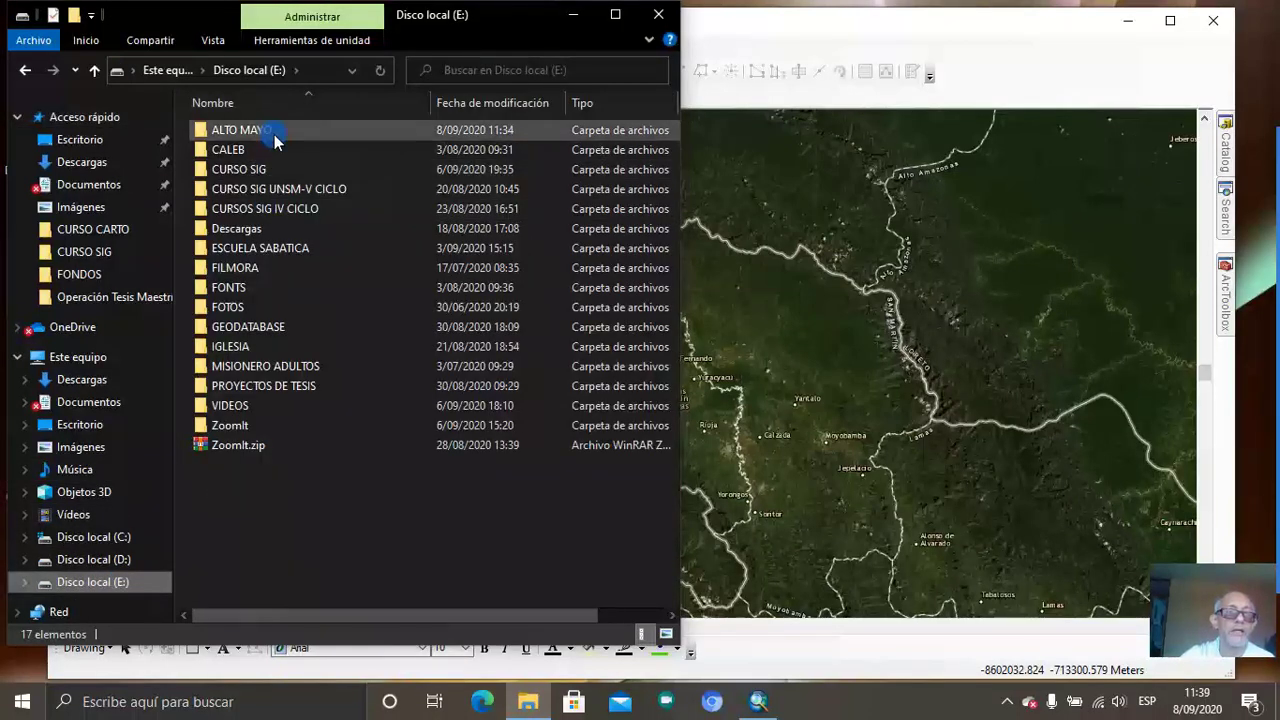
pyautogui.click(275, 137)
pyautogui.doubleClick(276, 133)
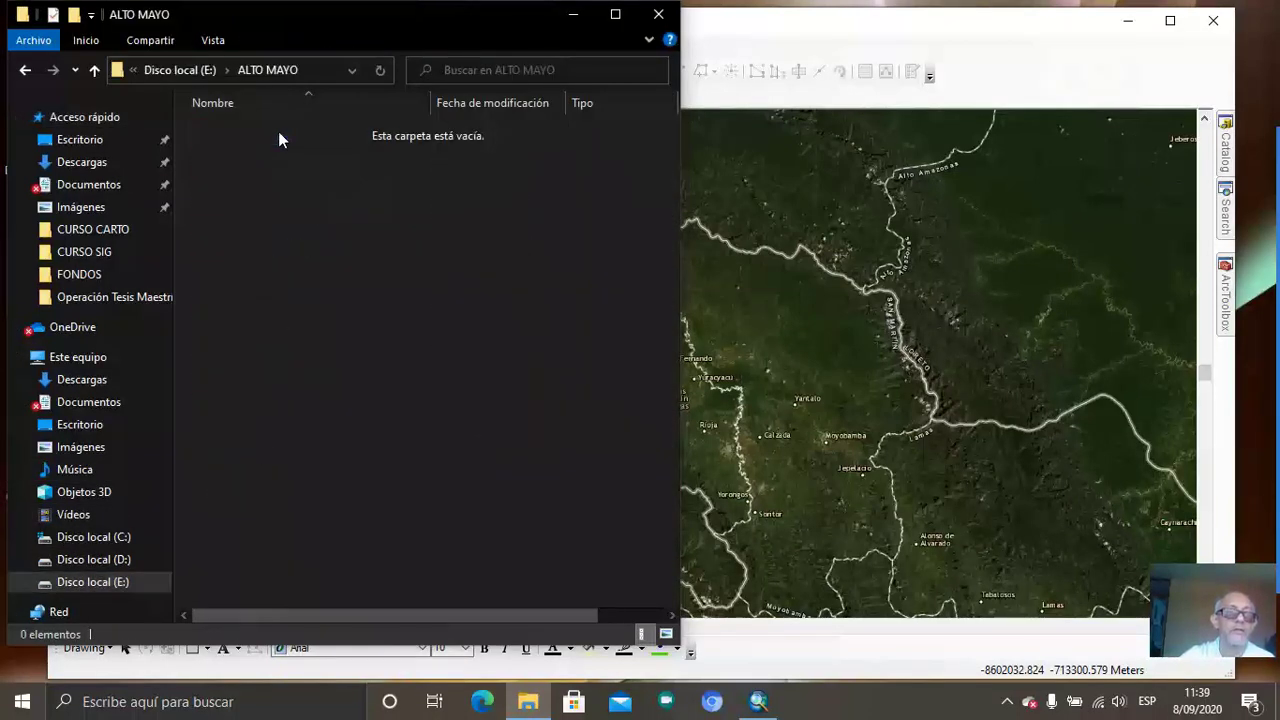
pyautogui.rightClick(367, 340)
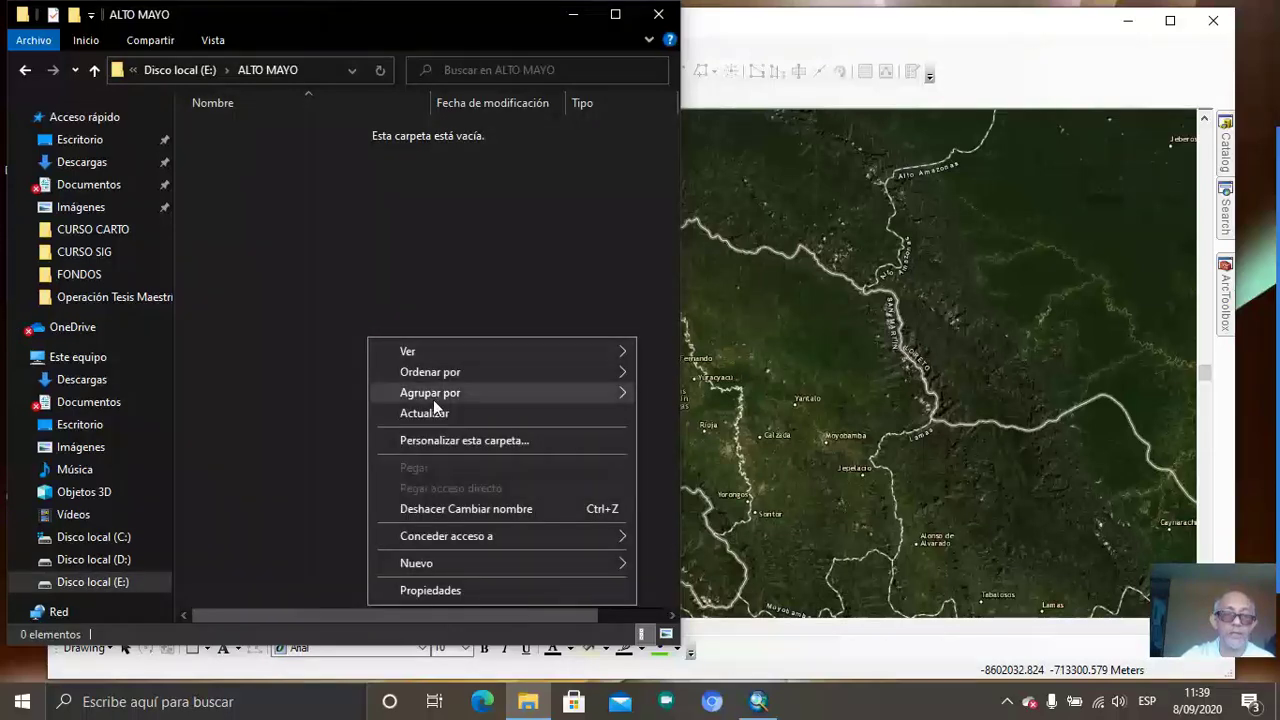
pyautogui.click(475, 565)
pyautogui.click(676, 330)
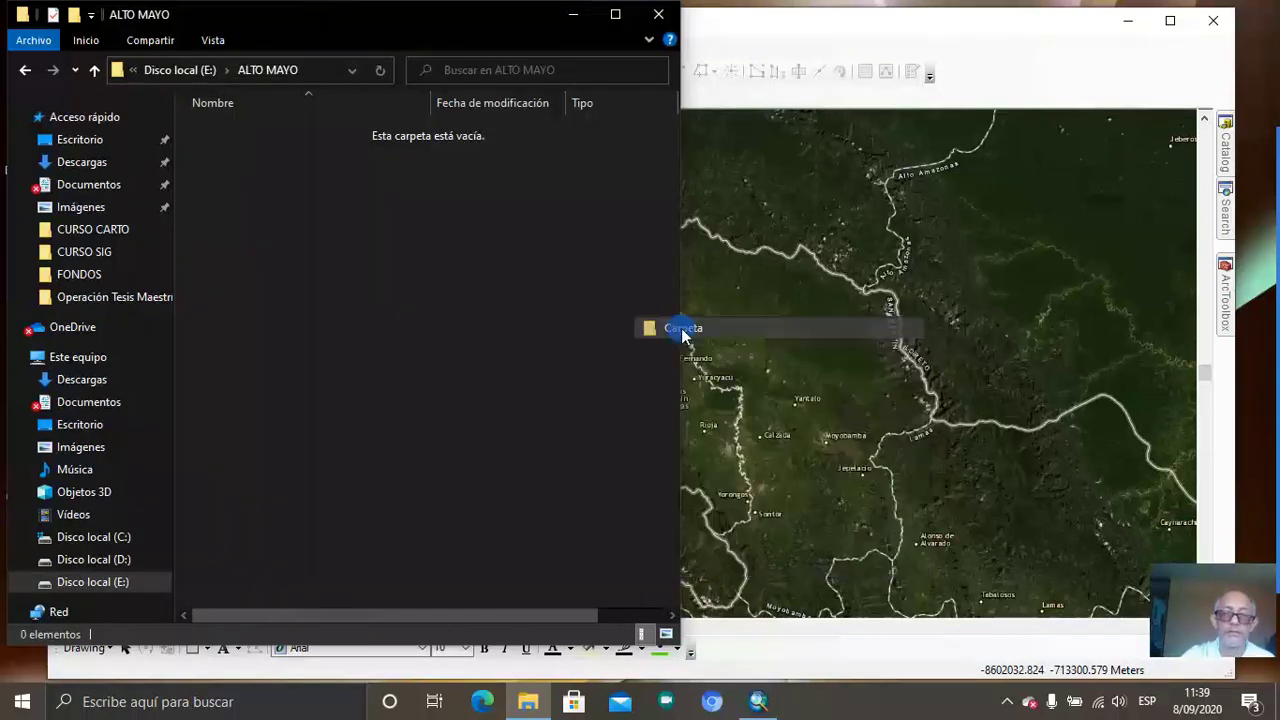
pyautogui.write('CAPAS')
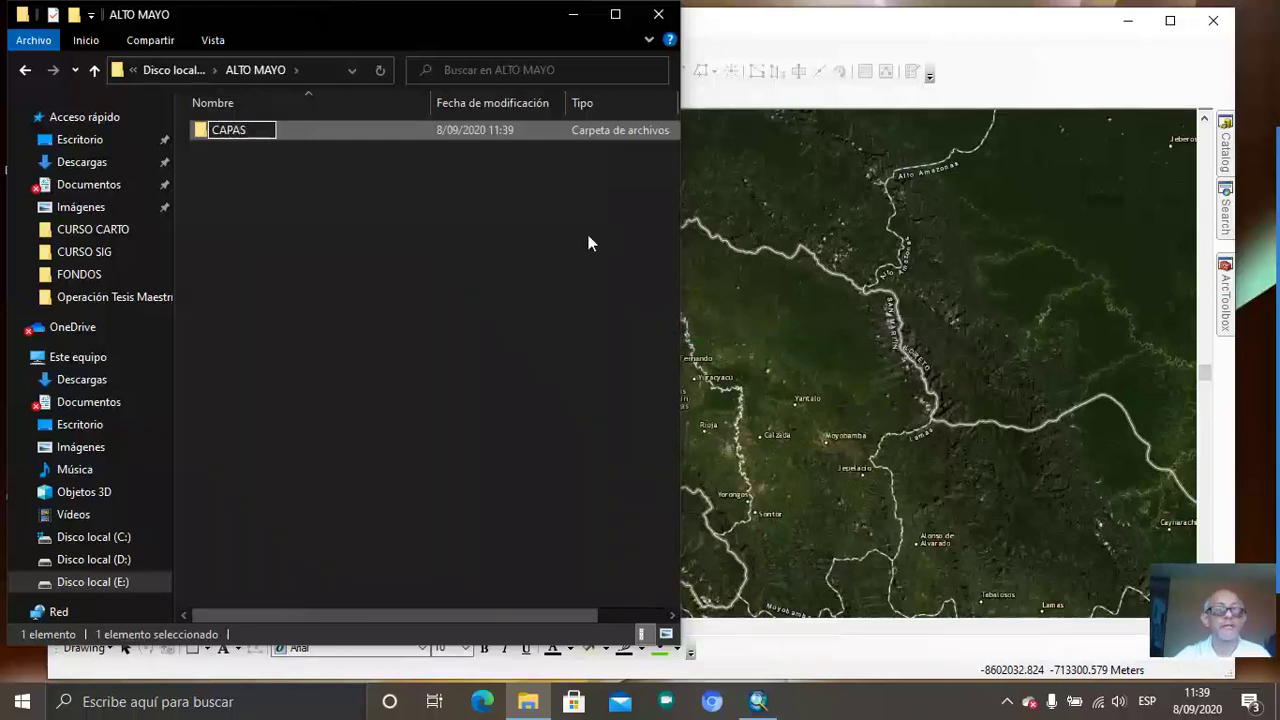
pyautogui.click(370, 250)
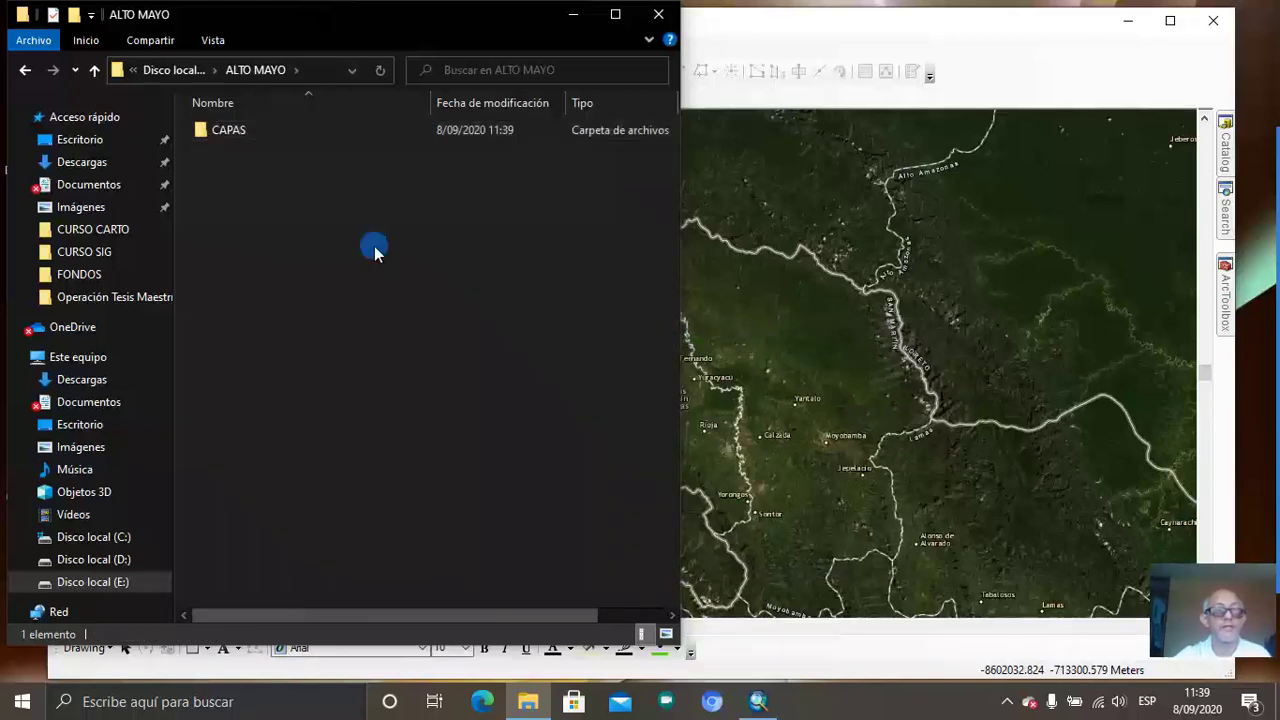
# - Create a second subfolder named HISTORICO in the ALTO MAYO folder
pyautogui.rightClick(375, 246)
pyautogui.moveTo(469, 470)
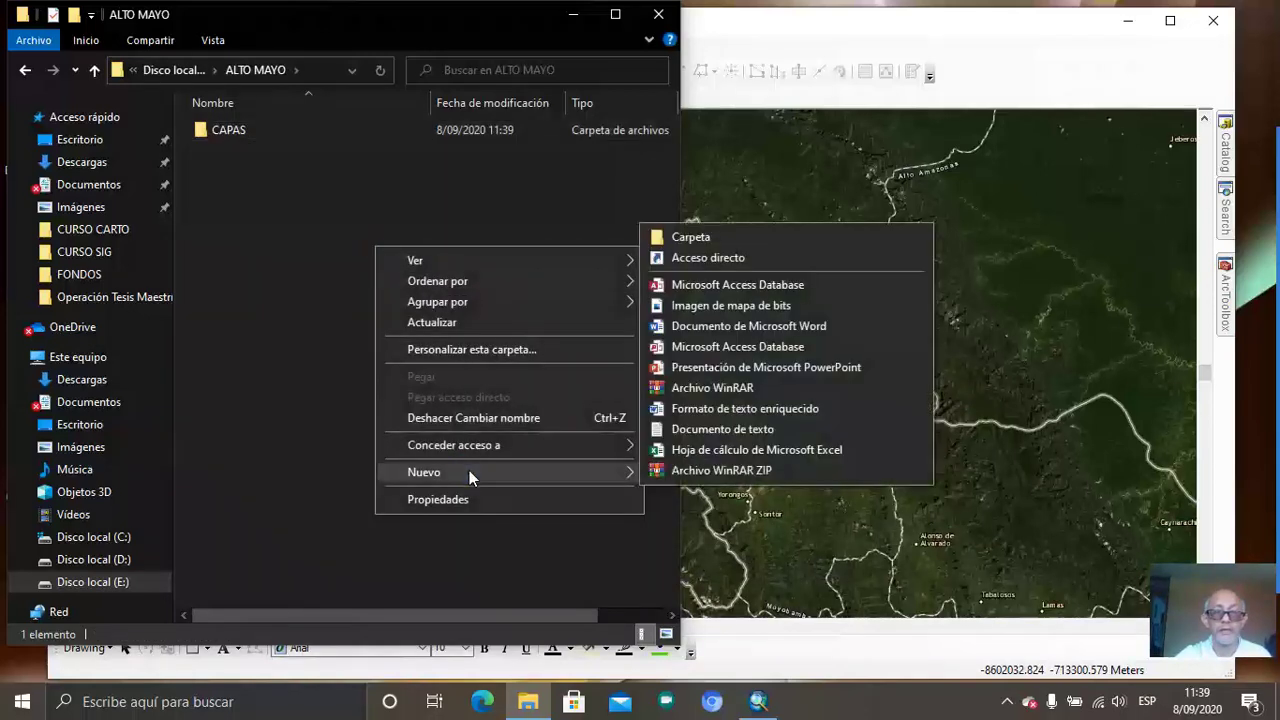
pyautogui.click(675, 234)
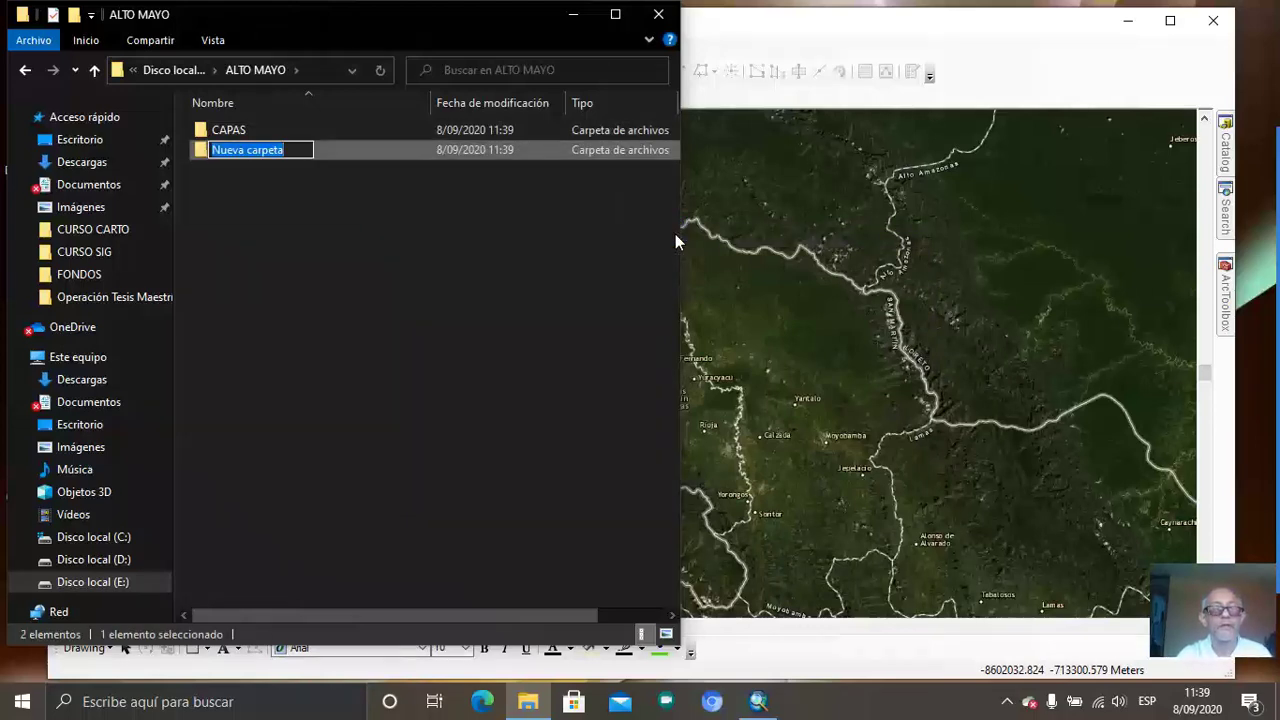
pyautogui.write('HISTORICO')
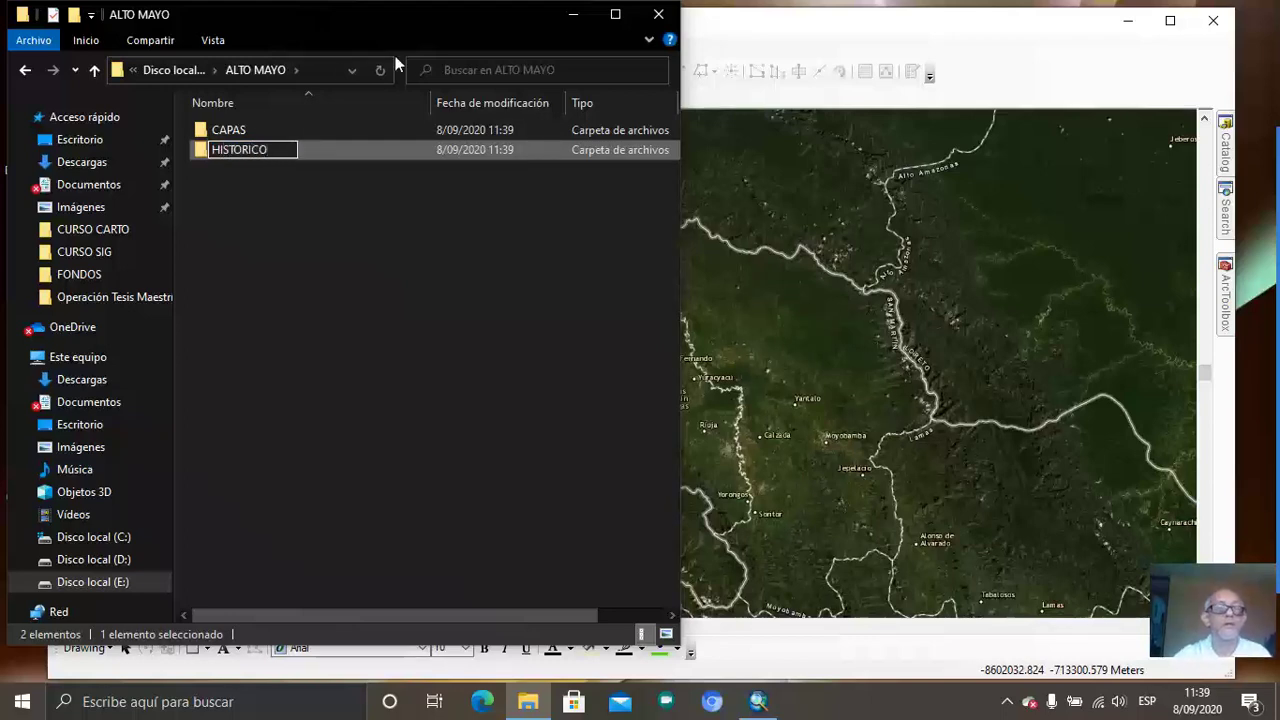
pyautogui.click(308, 237)
# - Create a third subfolder named IMAGENES in the ALTO MAYO folder and close File Explorer
pyautogui.rightClick(308, 237)
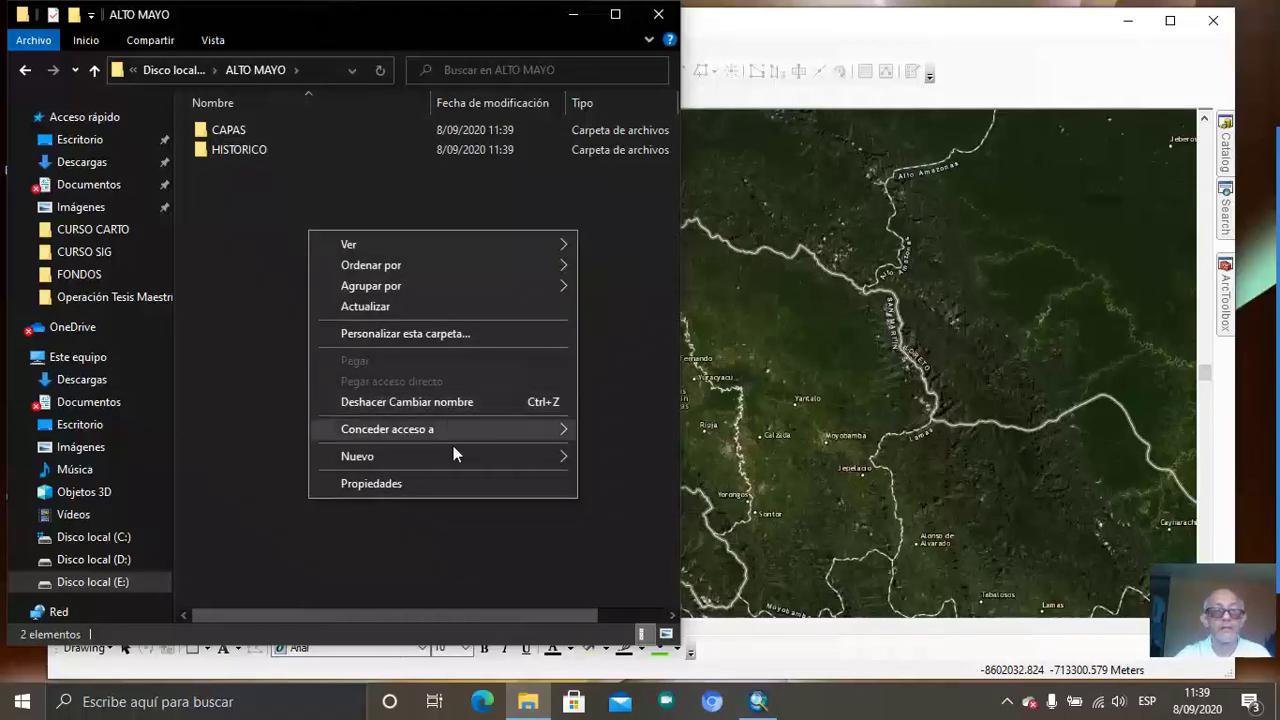
pyautogui.moveTo(454, 453)
pyautogui.click(663, 458)
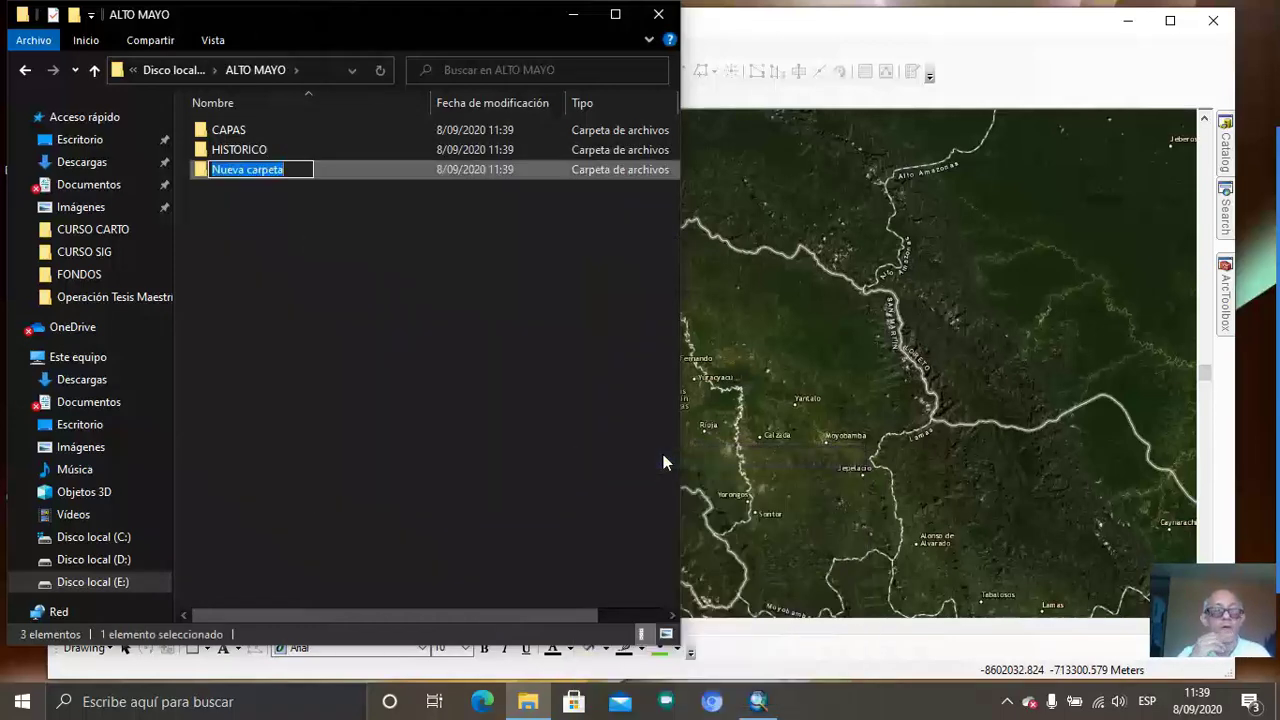
pyautogui.write('IMAGENES')
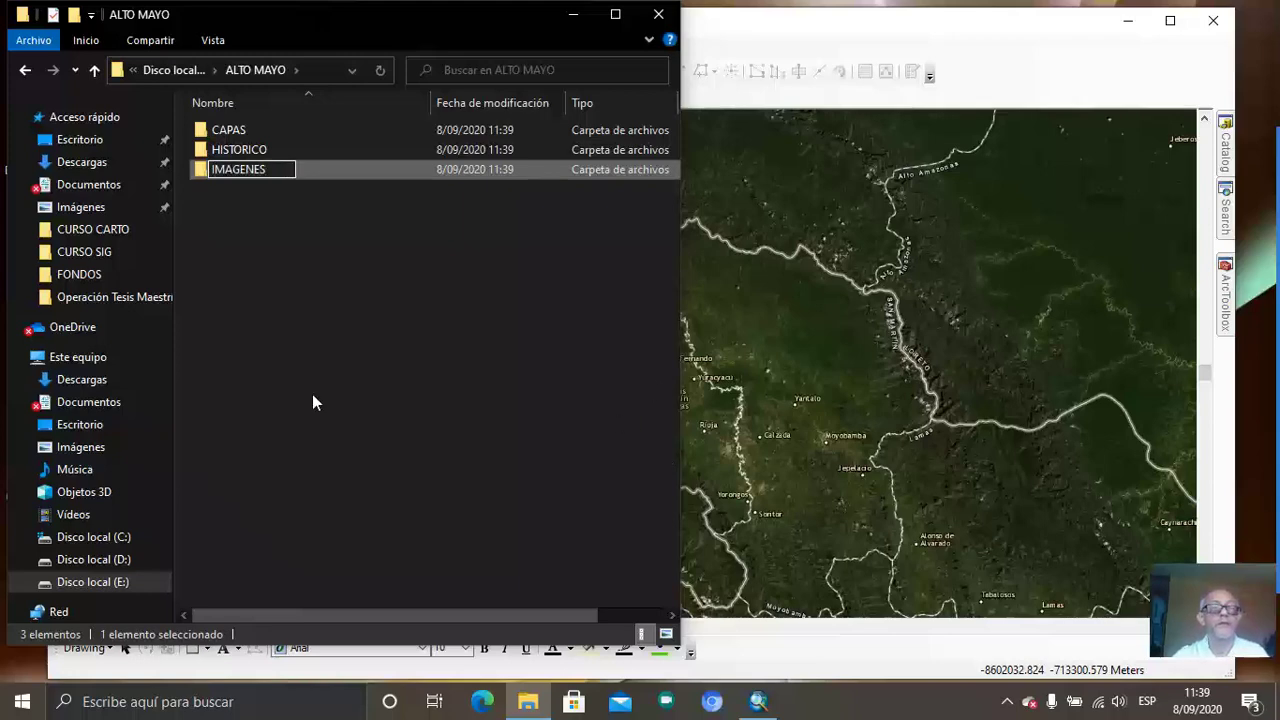
pyautogui.click(308, 294)
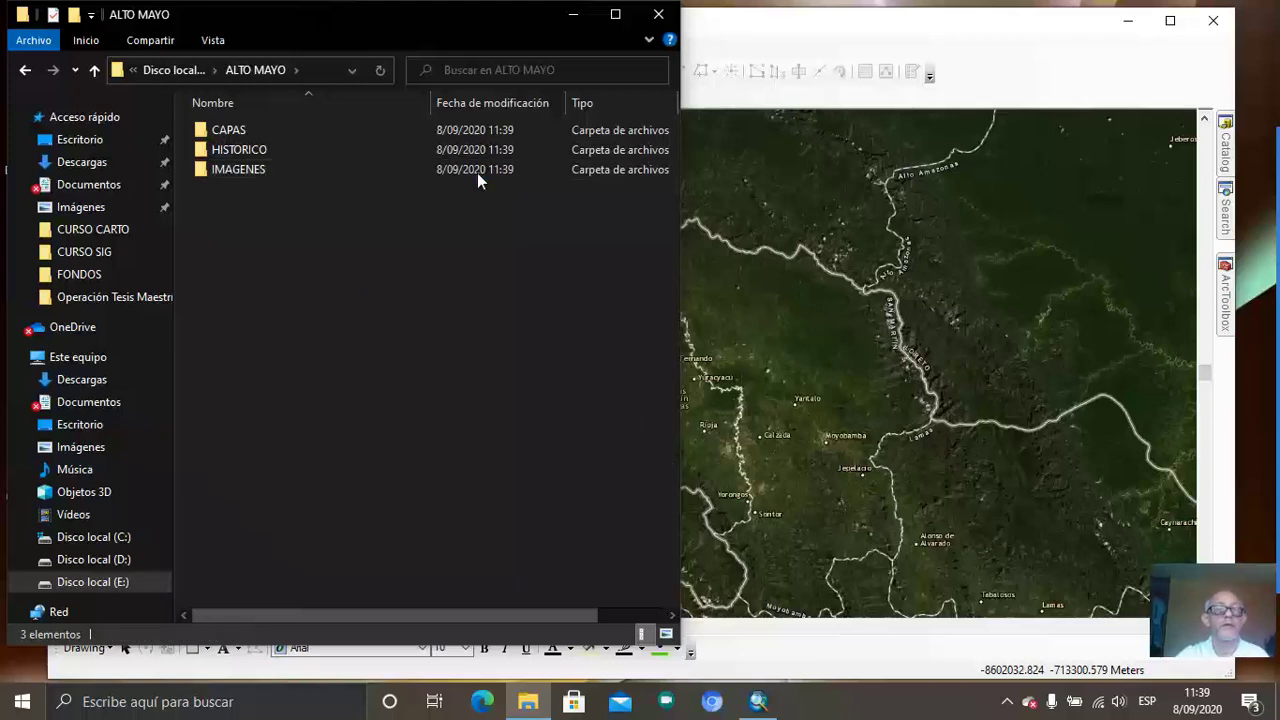
pyautogui.click(658, 14)
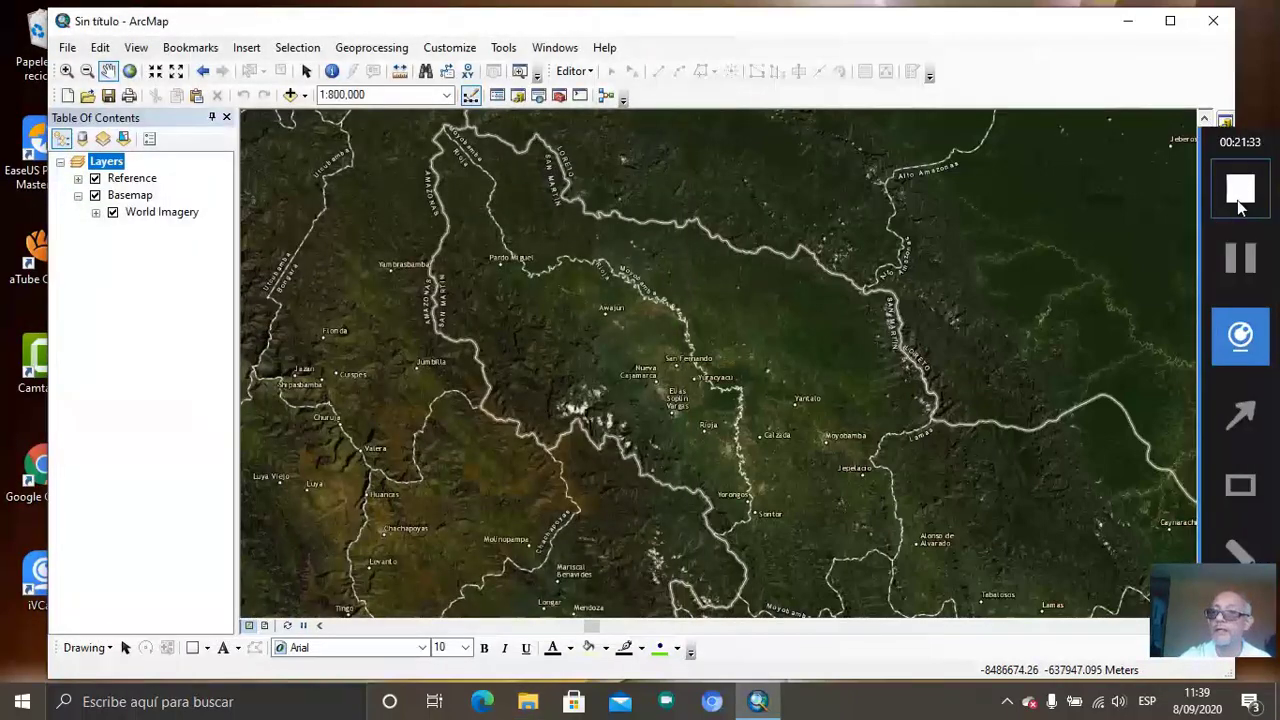
# - Show the Catalog in ArcMap and expand the E:\ALTO MAYO folder connection to list its subfolders
pyautogui.click(1226, 155)
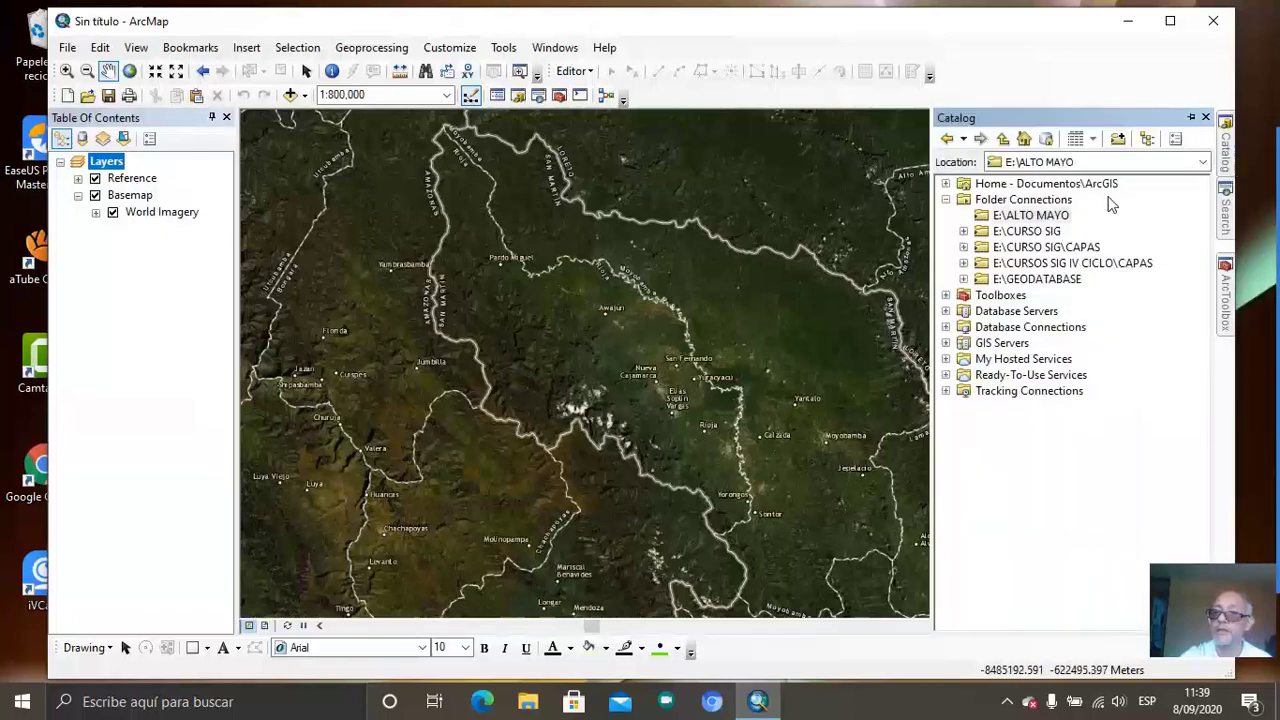
pyautogui.click(1050, 217)
pyautogui.rightClick(1051, 222)
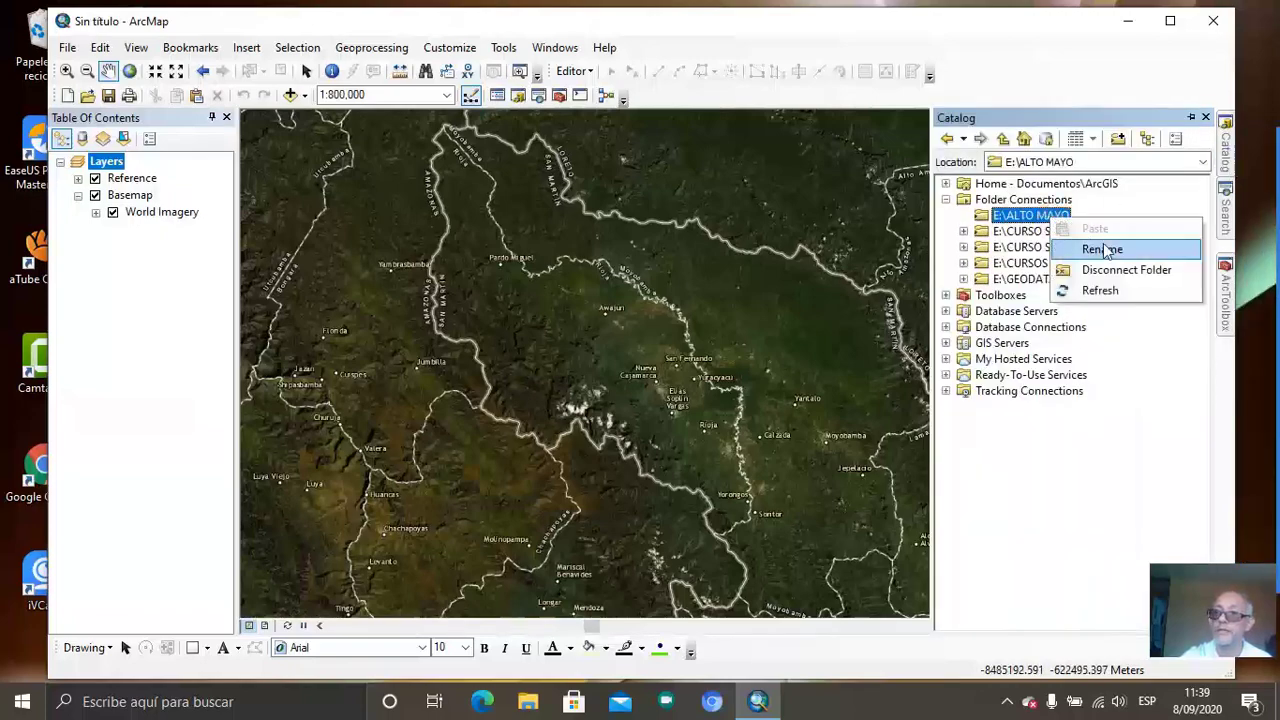
pyautogui.doubleClick(981, 216)
pyautogui.press('Down')
pyautogui.press('Down')
pyautogui.press('Down')
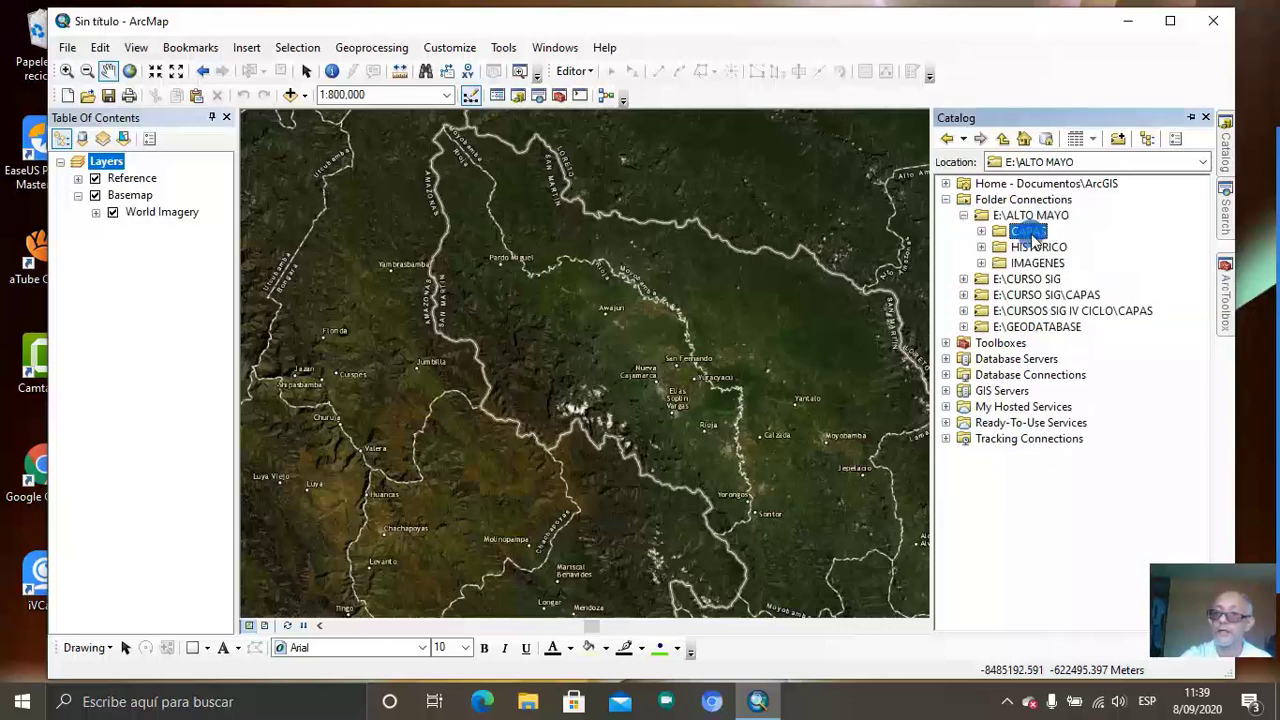
# - Go through the CAPAS, HISTORICO and IMAGENES subfolders of E:\ALTO MAYO in the Catalog and return to CAPAS
pyautogui.click(1038, 233)
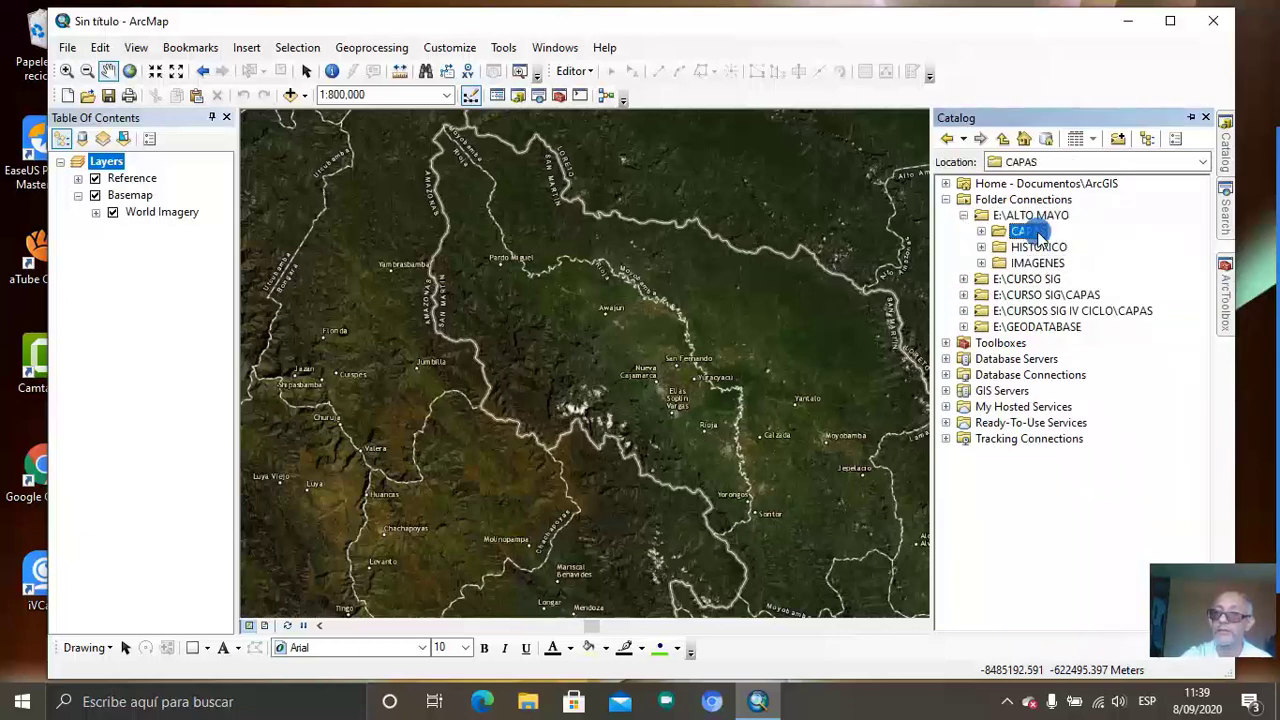
pyautogui.click(1045, 247)
pyautogui.click(1053, 263)
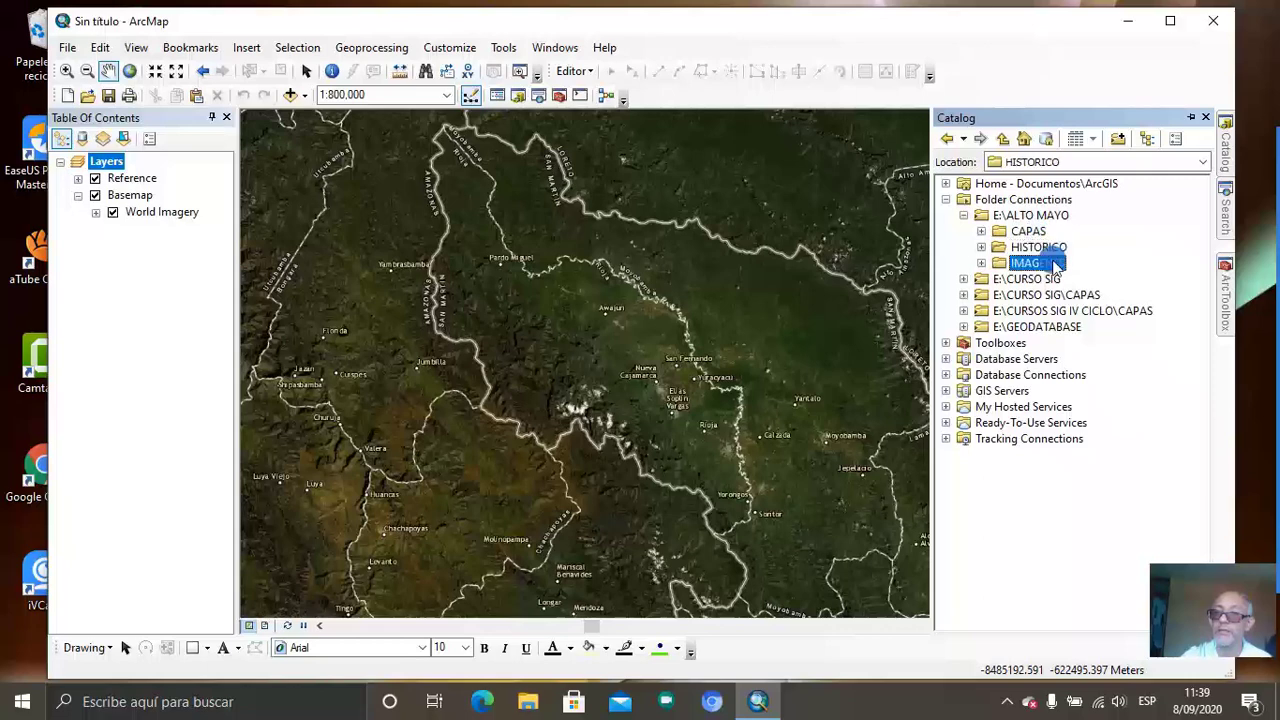
pyautogui.click(1038, 233)
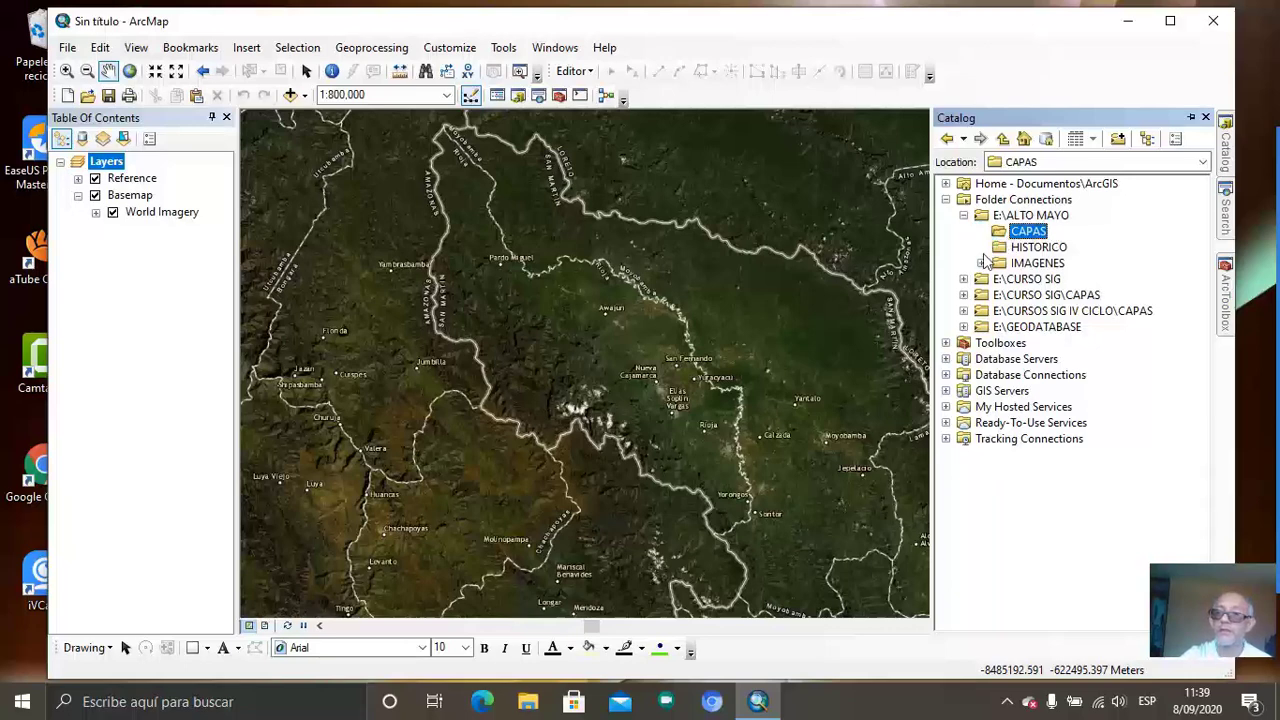
# - Check the commands available for E:\ALTO MAYO, collapse it, and check the commands for Folder Connections
pyautogui.click(1038, 217)
pyautogui.rightClick(1042, 221)
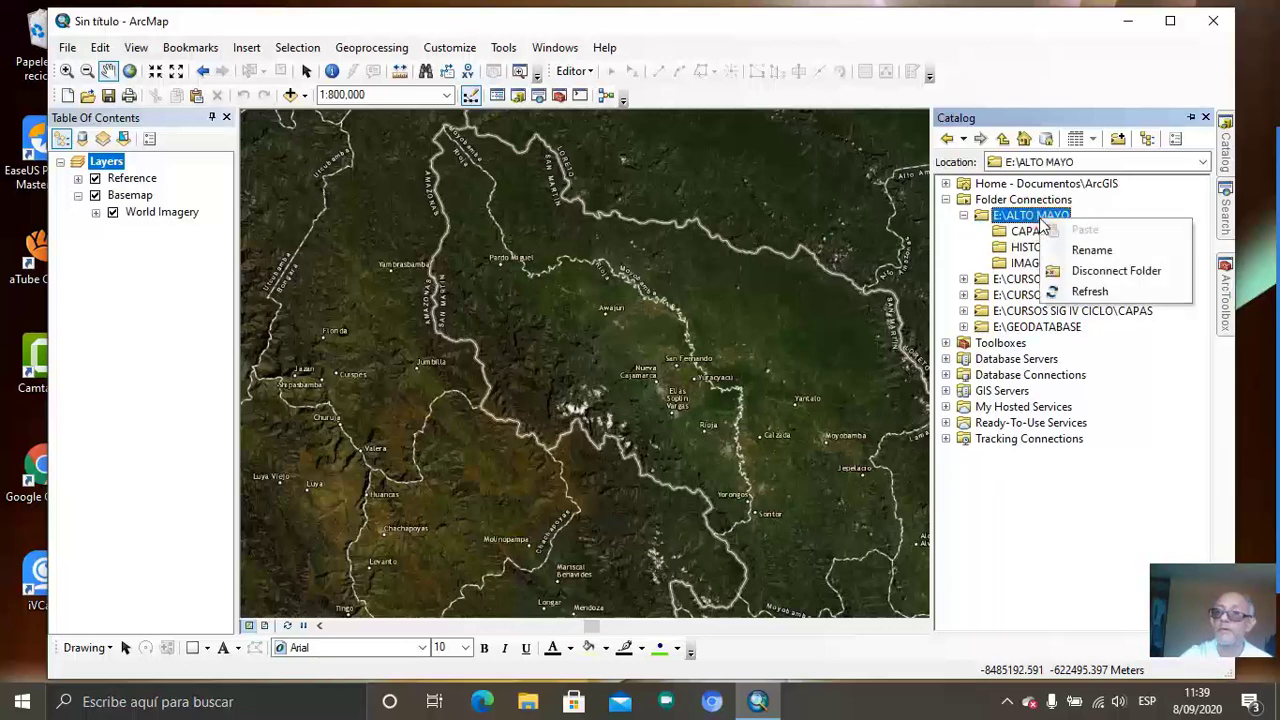
pyautogui.click(979, 258)
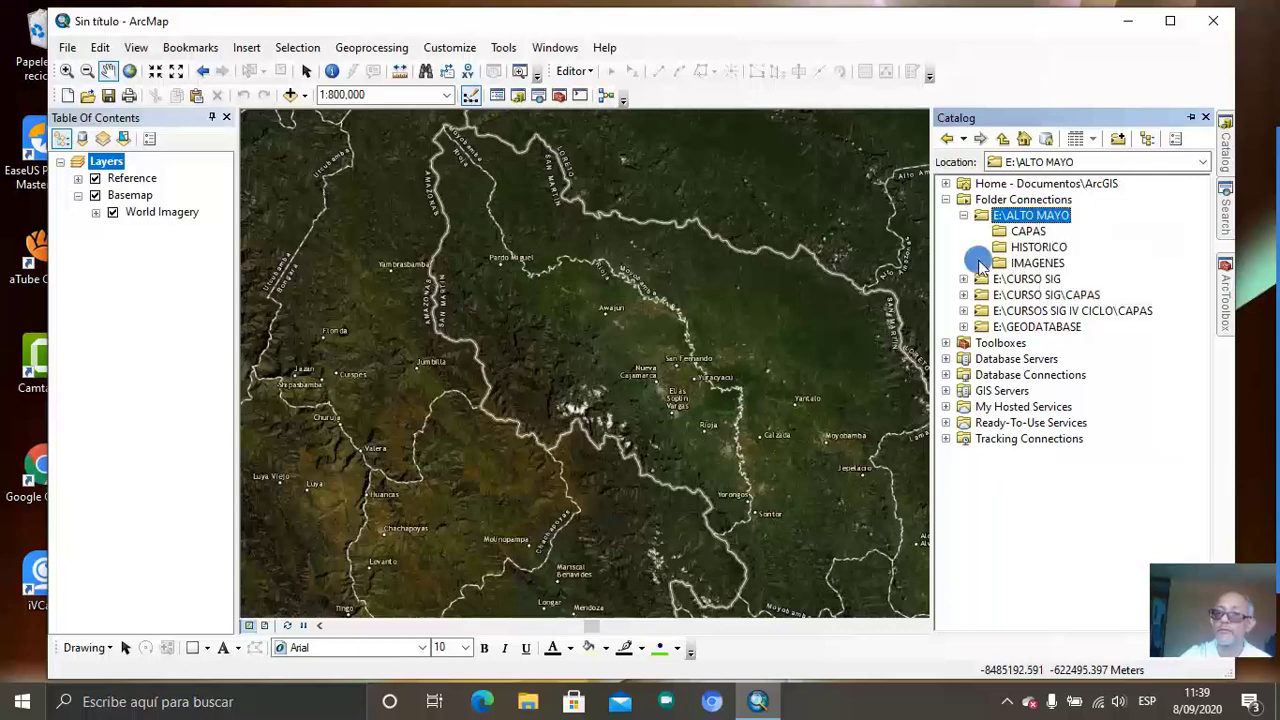
pyautogui.click(963, 216)
pyautogui.click(1010, 200)
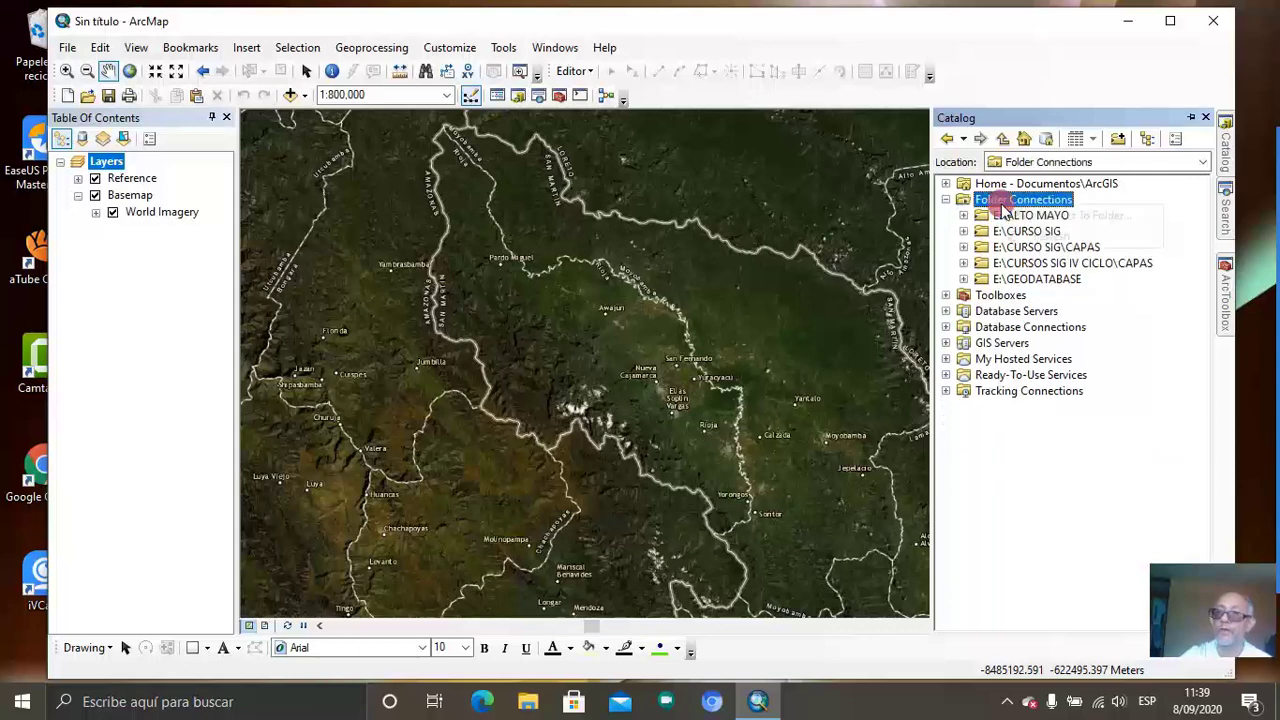
pyautogui.rightClick(1005, 203)
pyautogui.click(1148, 316)
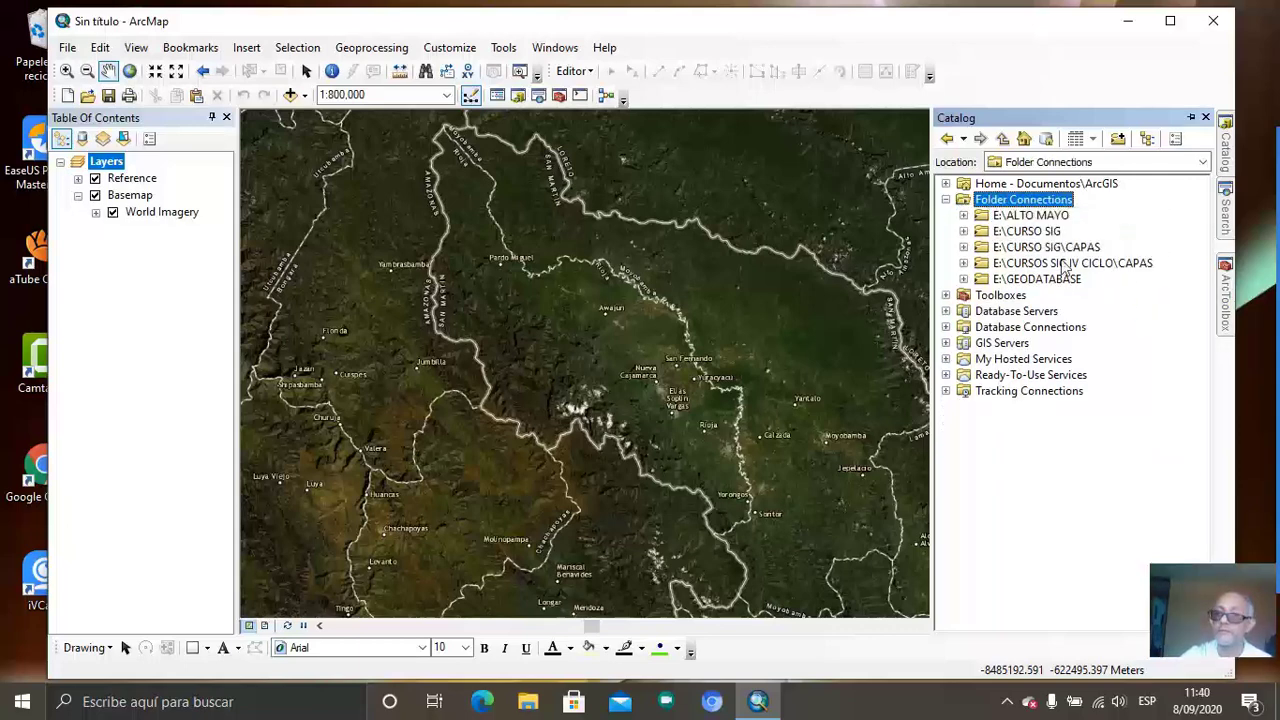
# - Expand E:\ALTO MAYO again and check the commands available for its CAPAS subfolder
pyautogui.click(1034, 217)
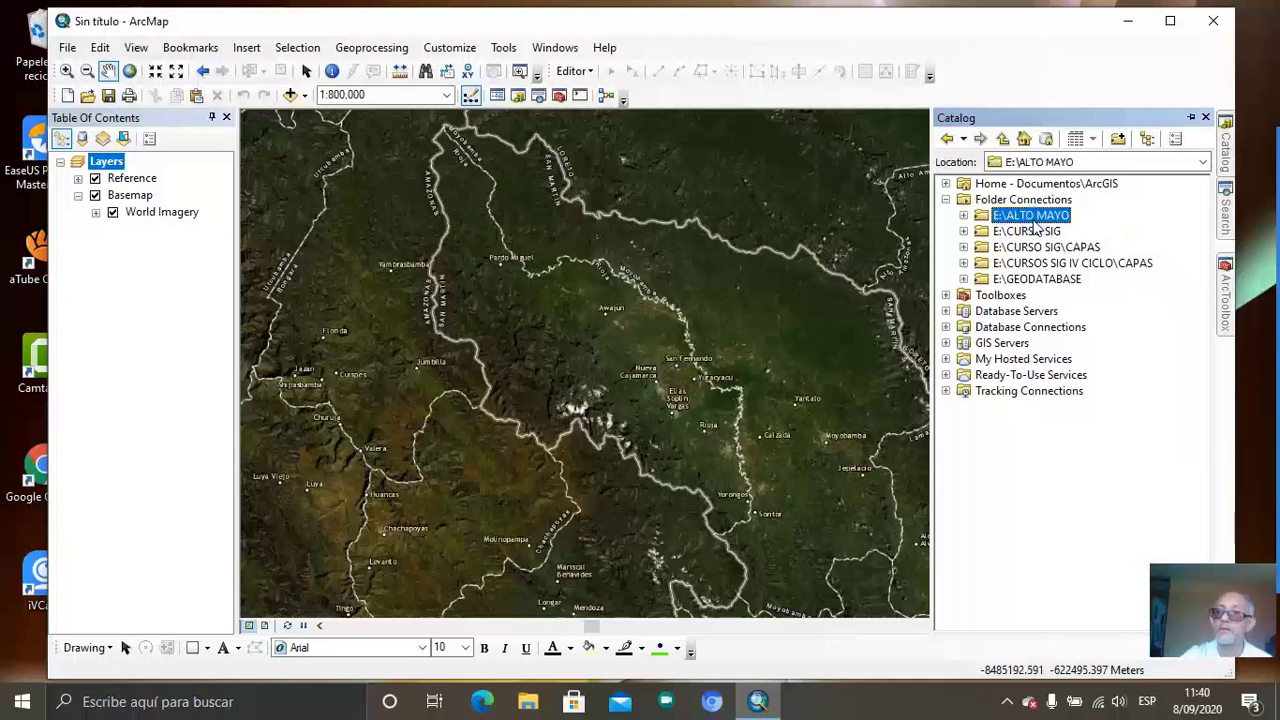
pyautogui.click(963, 216)
pyautogui.rightClick(1030, 234)
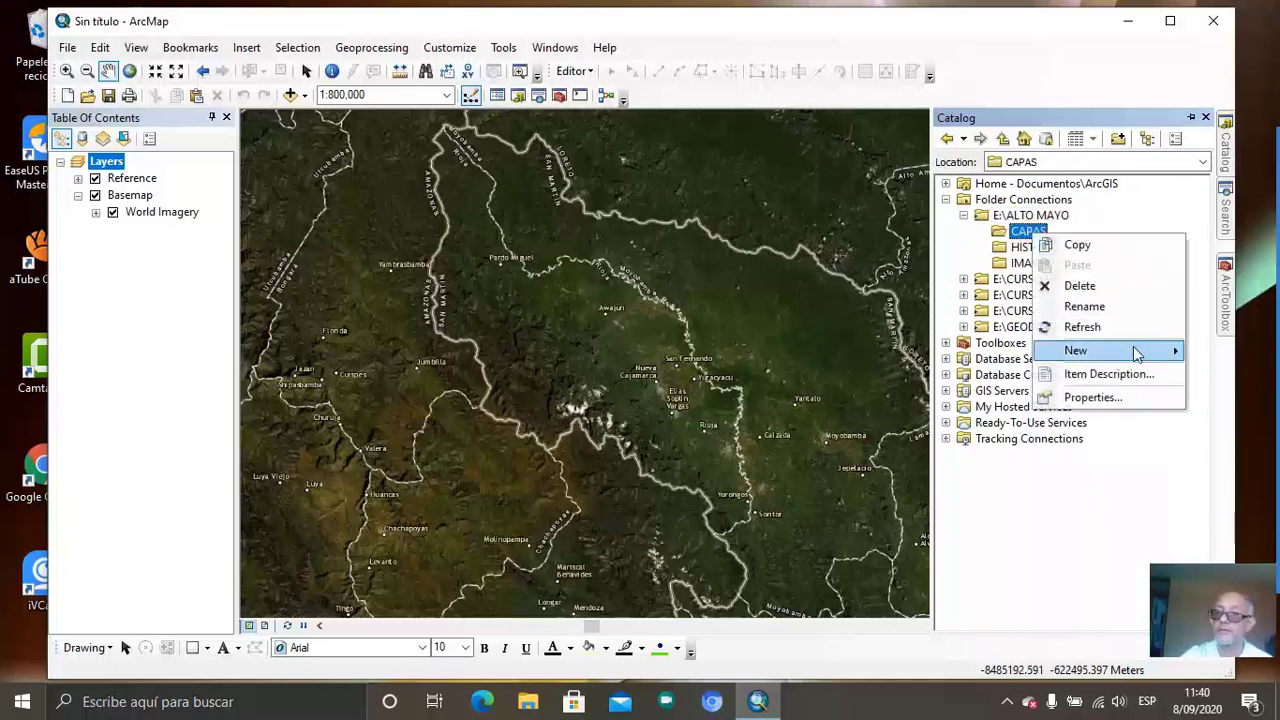
pyautogui.rightClick(1022, 200)
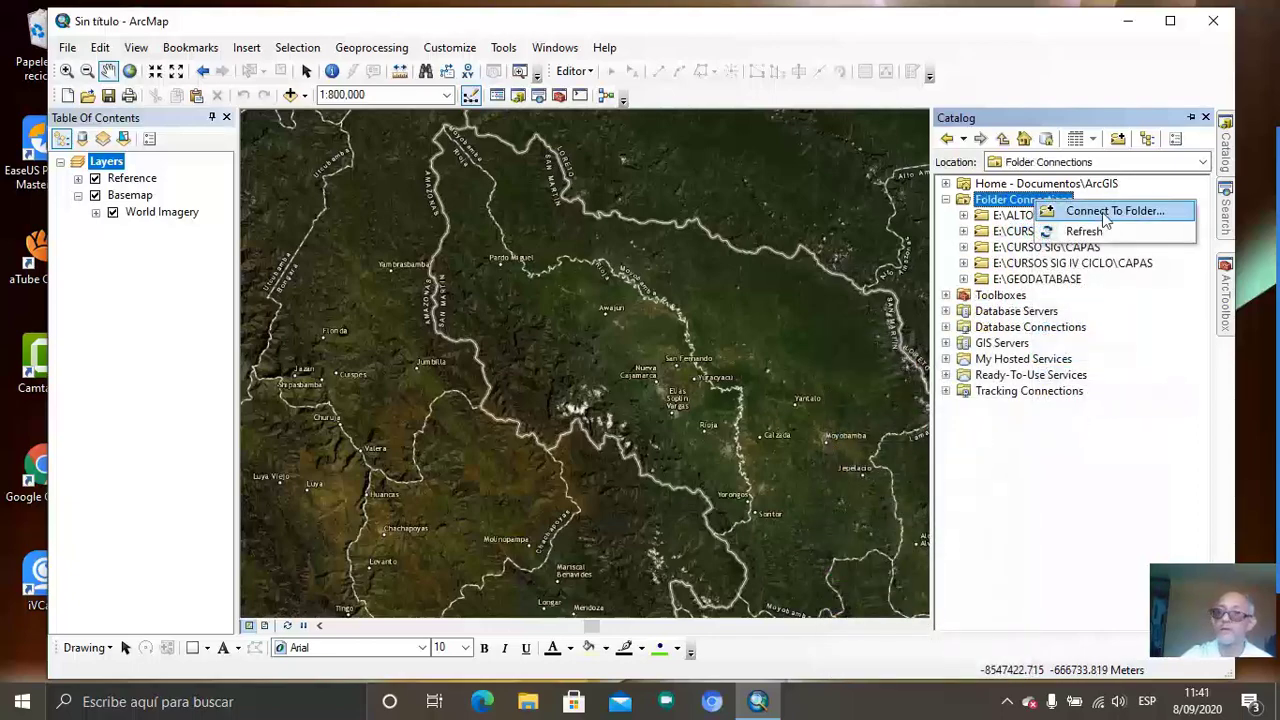
pyautogui.click(1106, 214)
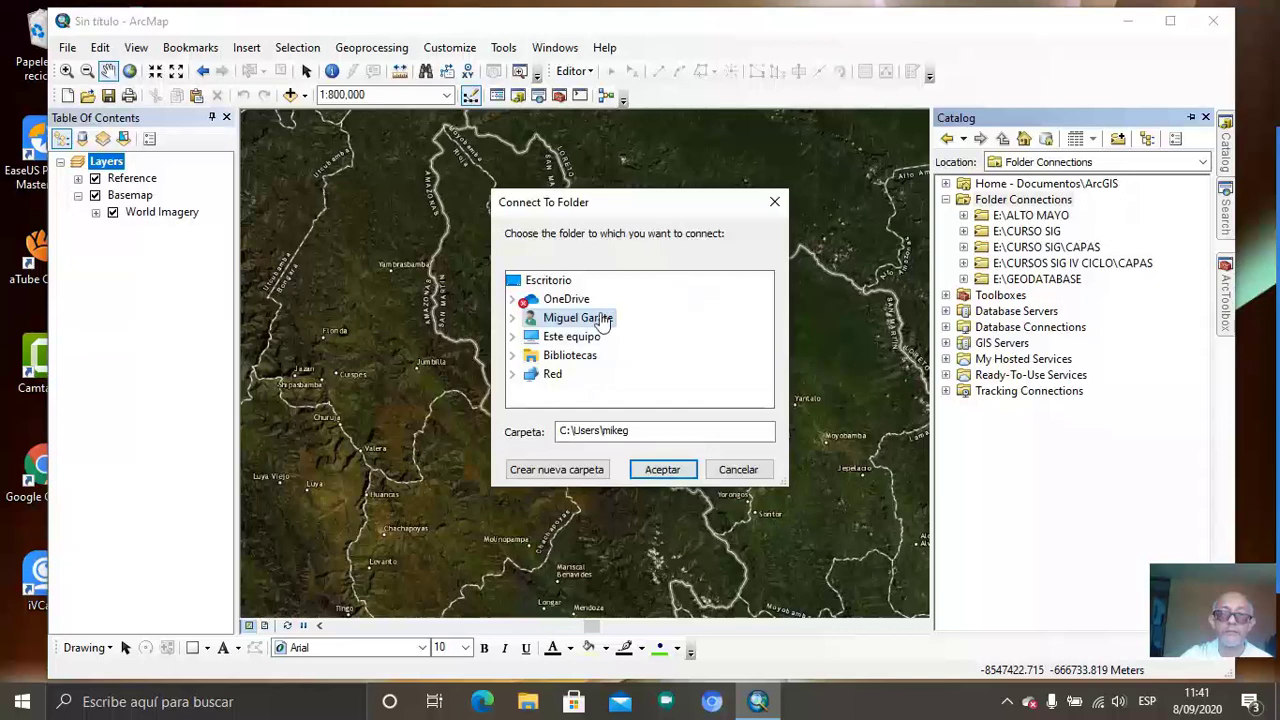
pyautogui.click(774, 201)
# - Disconnect the E:\ALTO MAYO folder in the Catalog, and delete the ALTO MAYO folder from drive E: in File Explorer
pyautogui.rightClick(1055, 214)
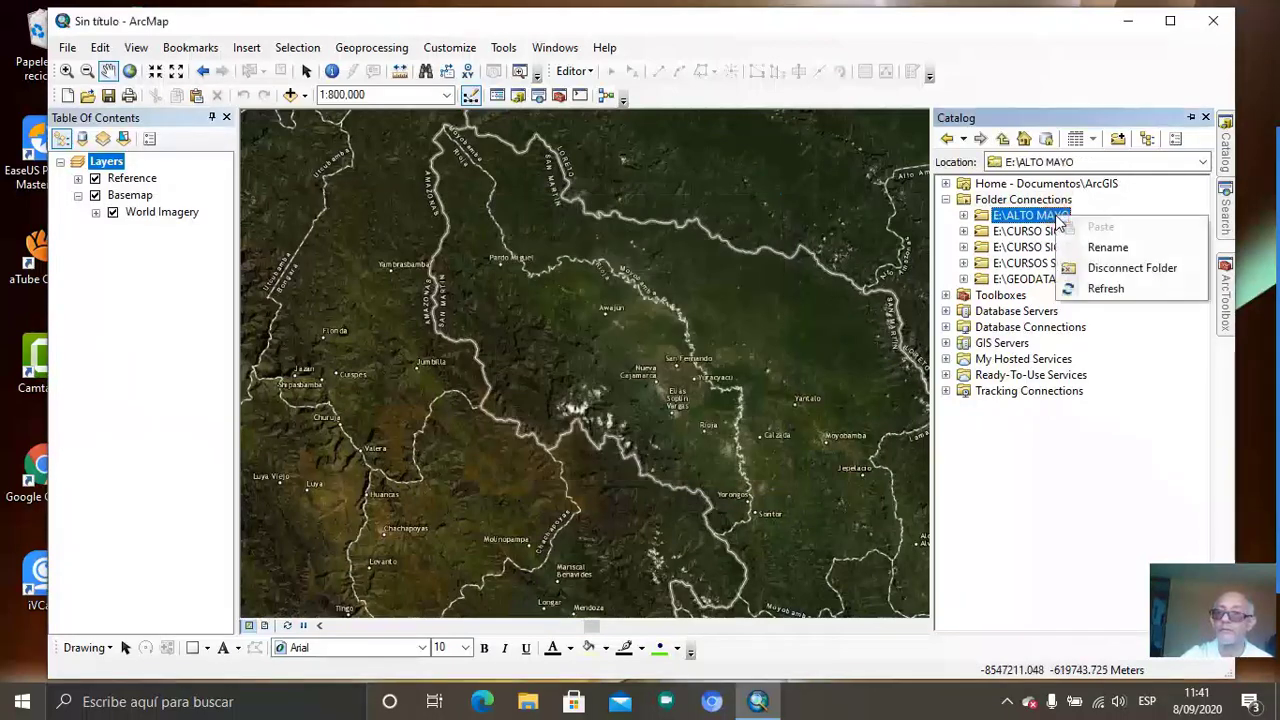
pyautogui.click(1113, 276)
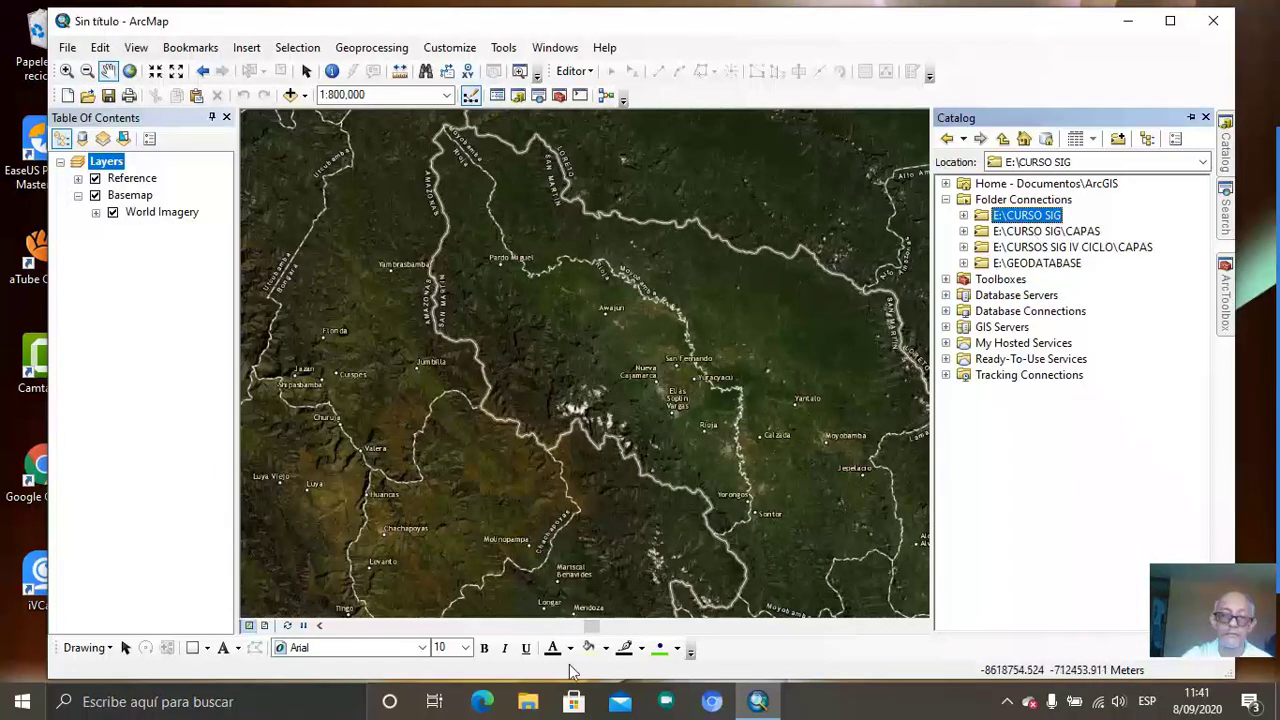
pyautogui.click(528, 701)
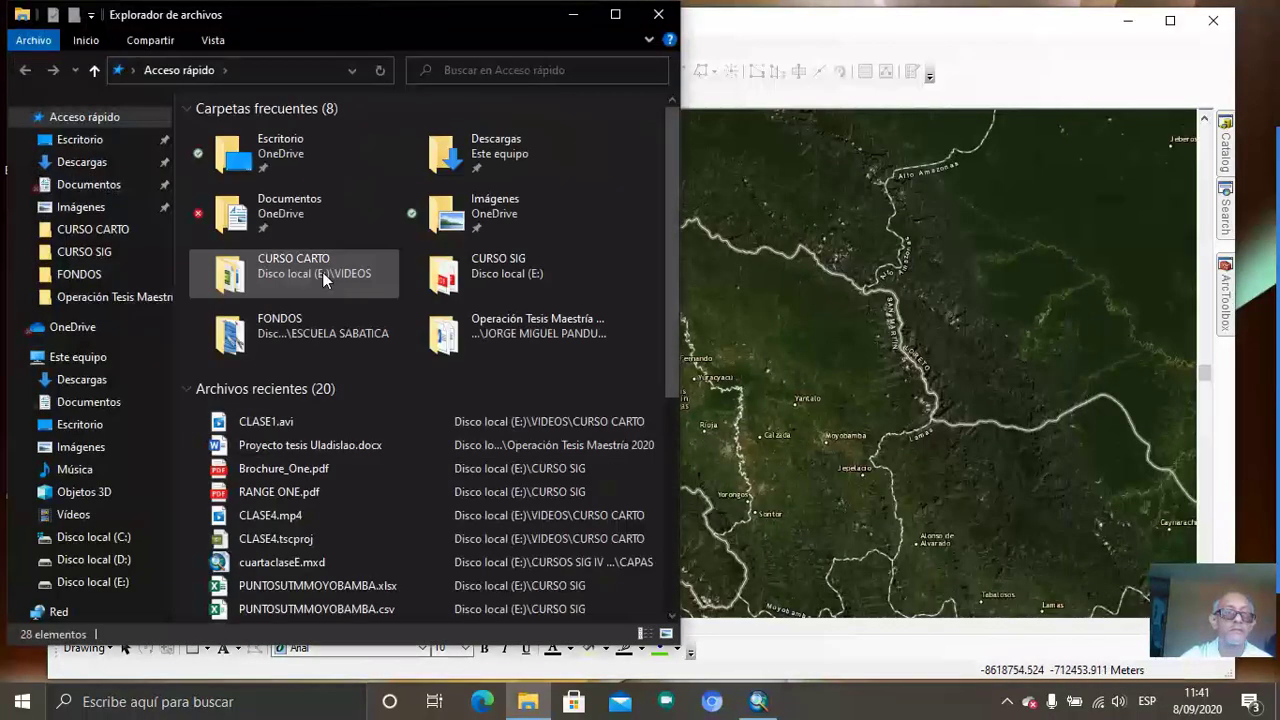
pyautogui.click(90, 581)
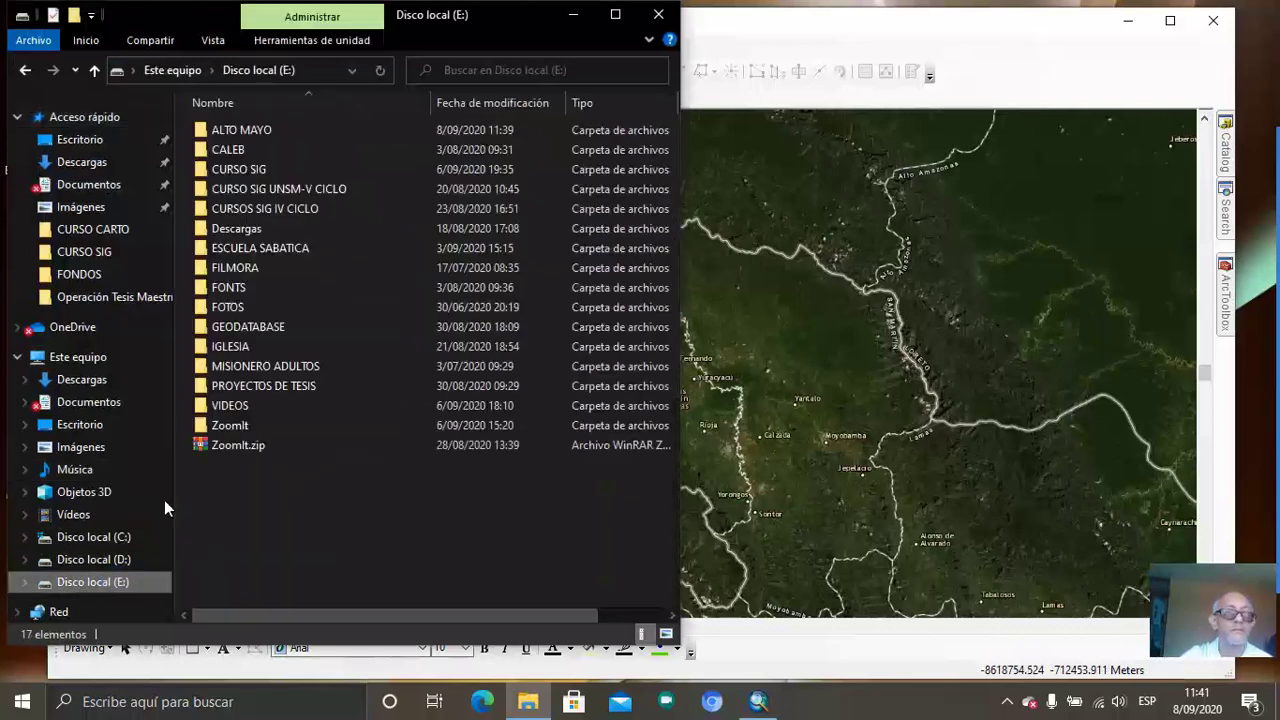
pyautogui.rightClick(263, 132)
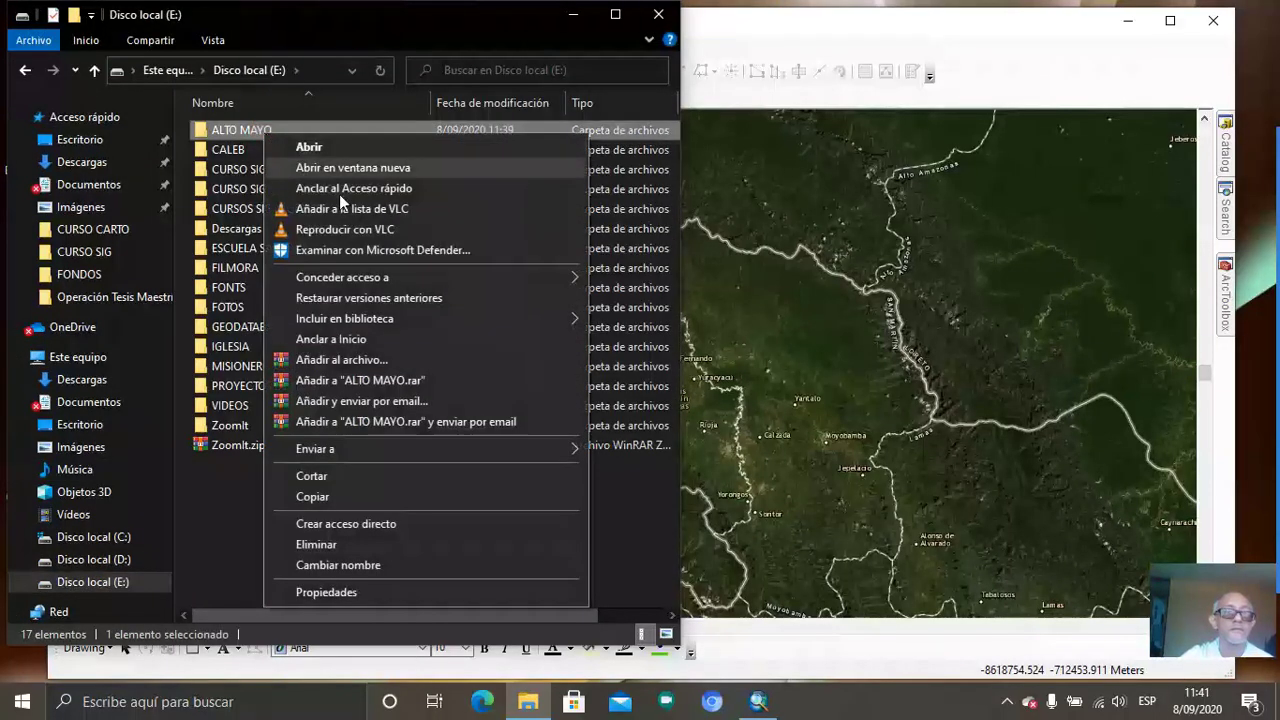
pyautogui.click(346, 544)
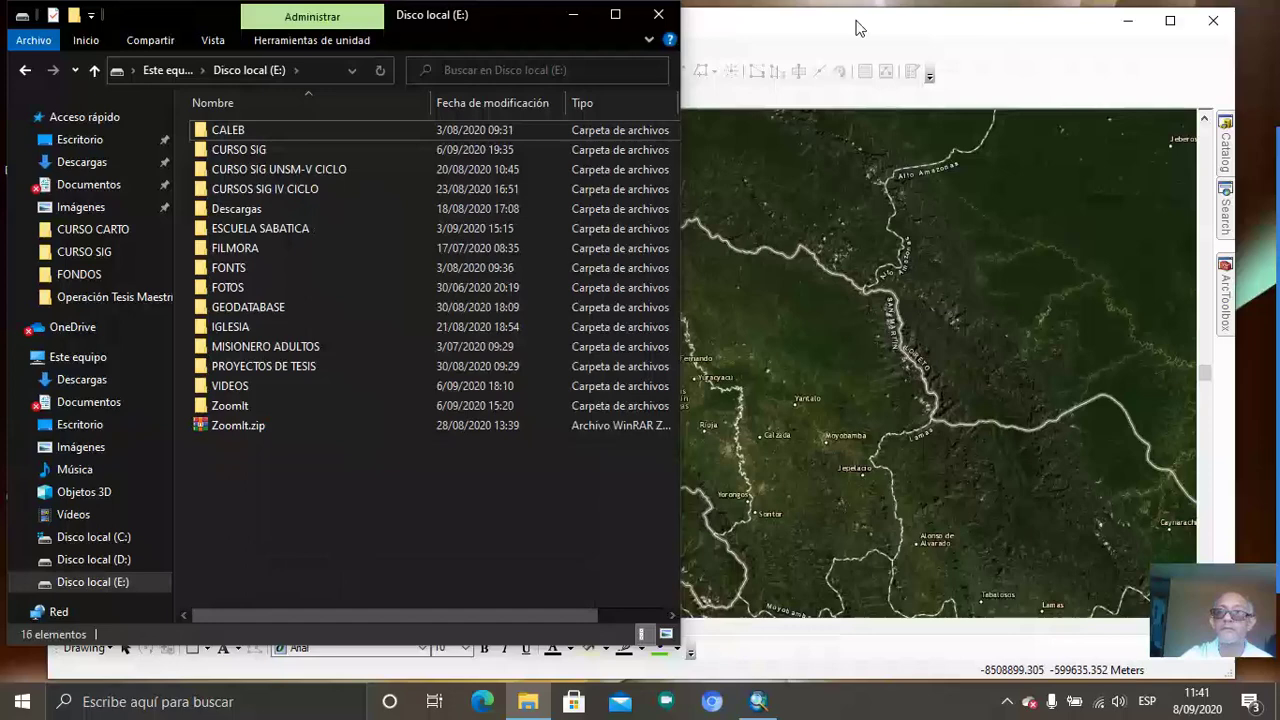
# - Close File Explorer and create a new folder named ALTO MAYO on drive E: while connecting to a folder
pyautogui.click(658, 14)
pyautogui.moveTo(1248, 165)
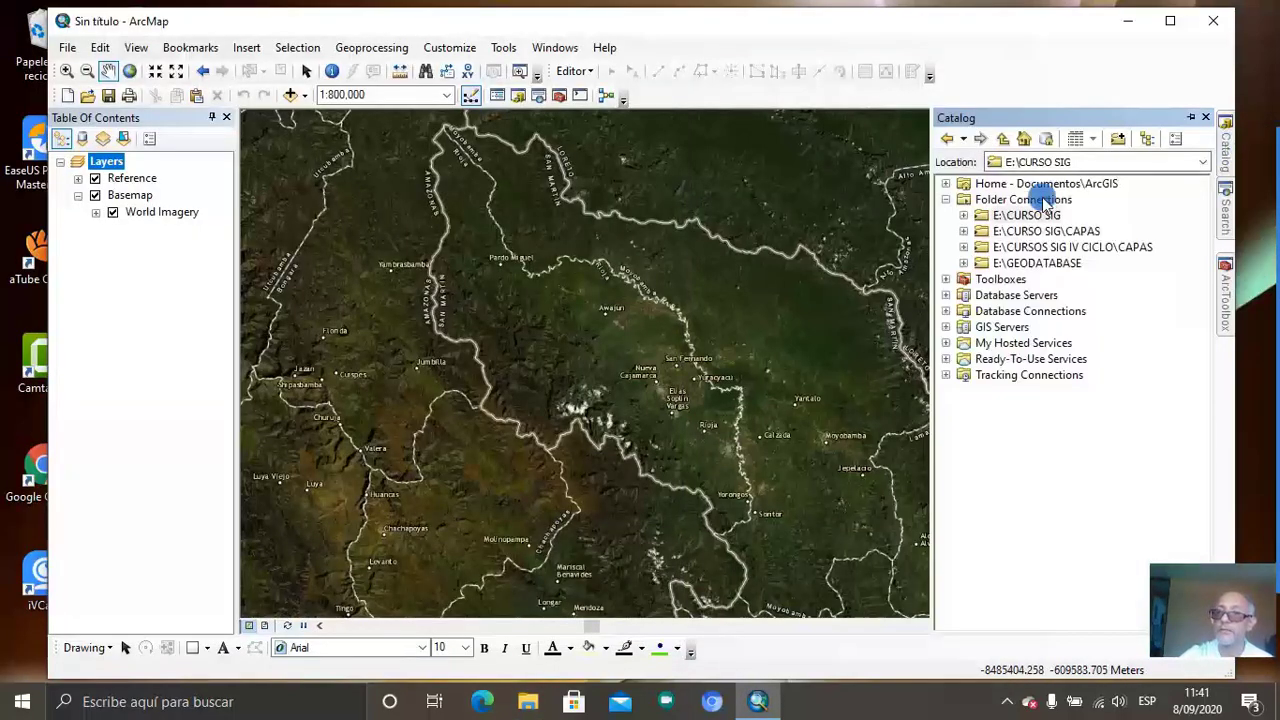
pyautogui.click(1040, 200)
pyautogui.rightClick(1040, 200)
pyautogui.click(1124, 214)
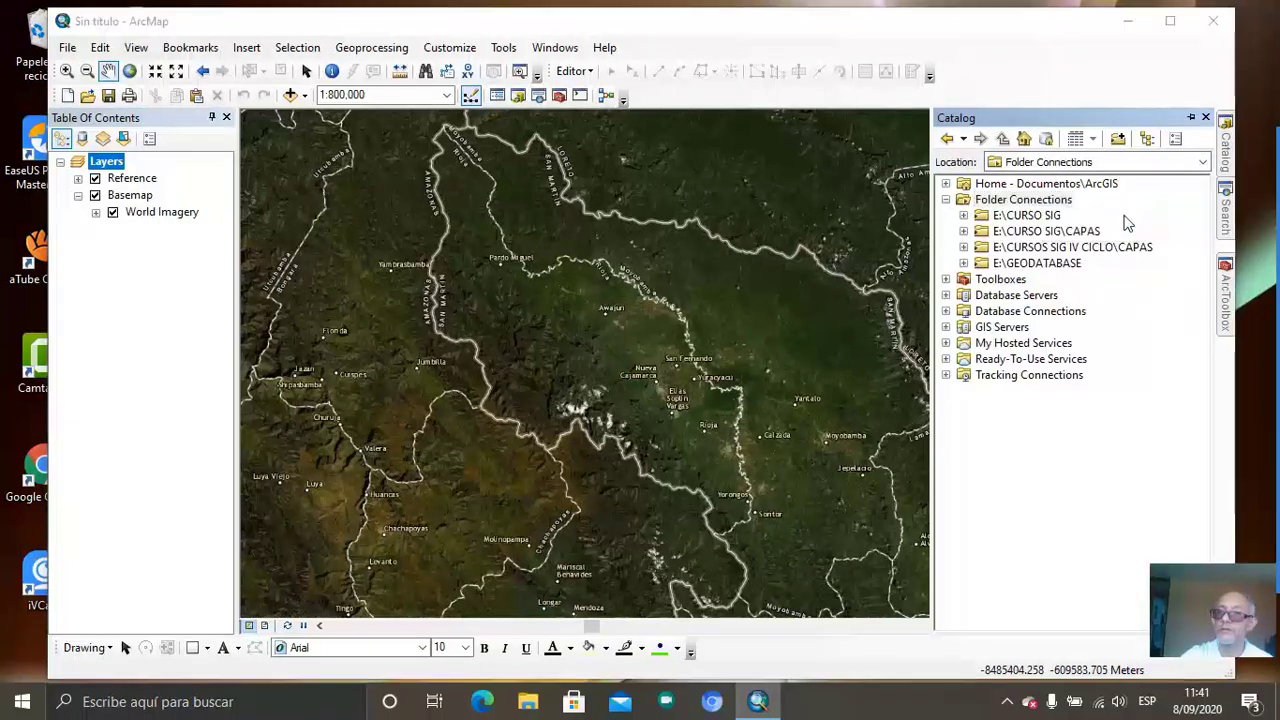
pyautogui.click(570, 340)
pyautogui.click(570, 340)
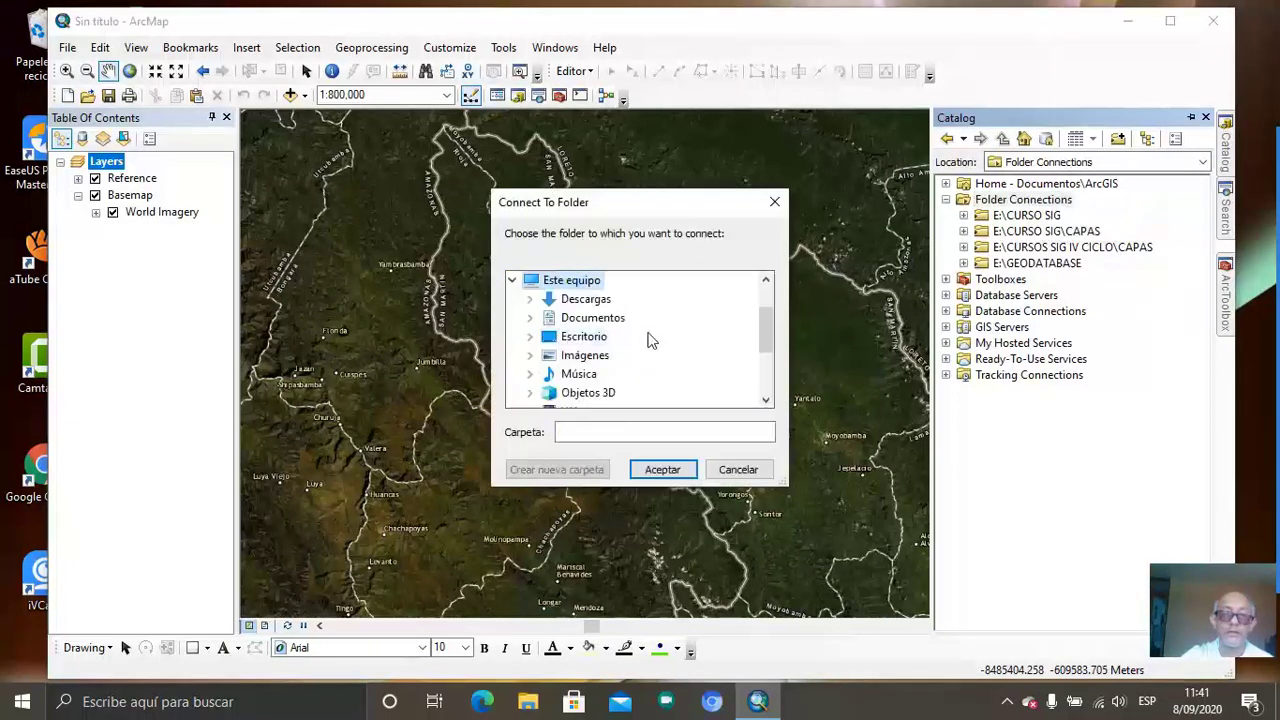
pyautogui.scroll(-2, 655, 337)
pyautogui.doubleClick(617, 360)
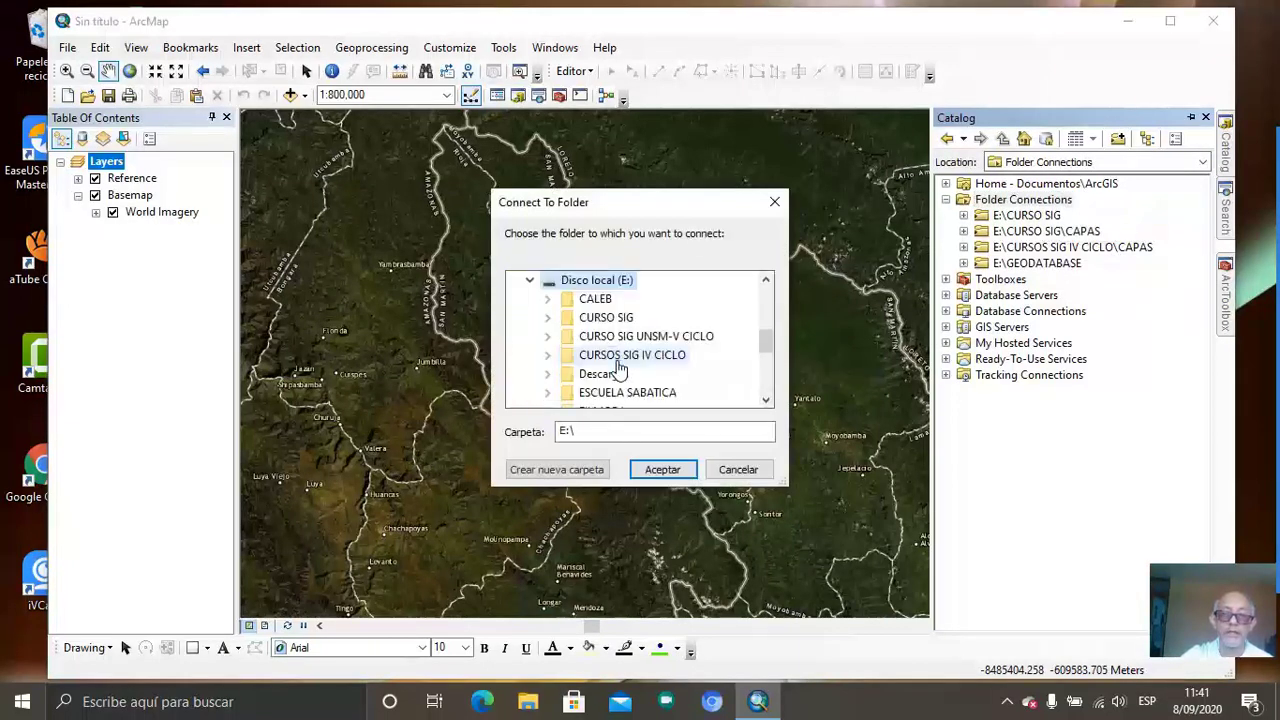
pyautogui.click(537, 476)
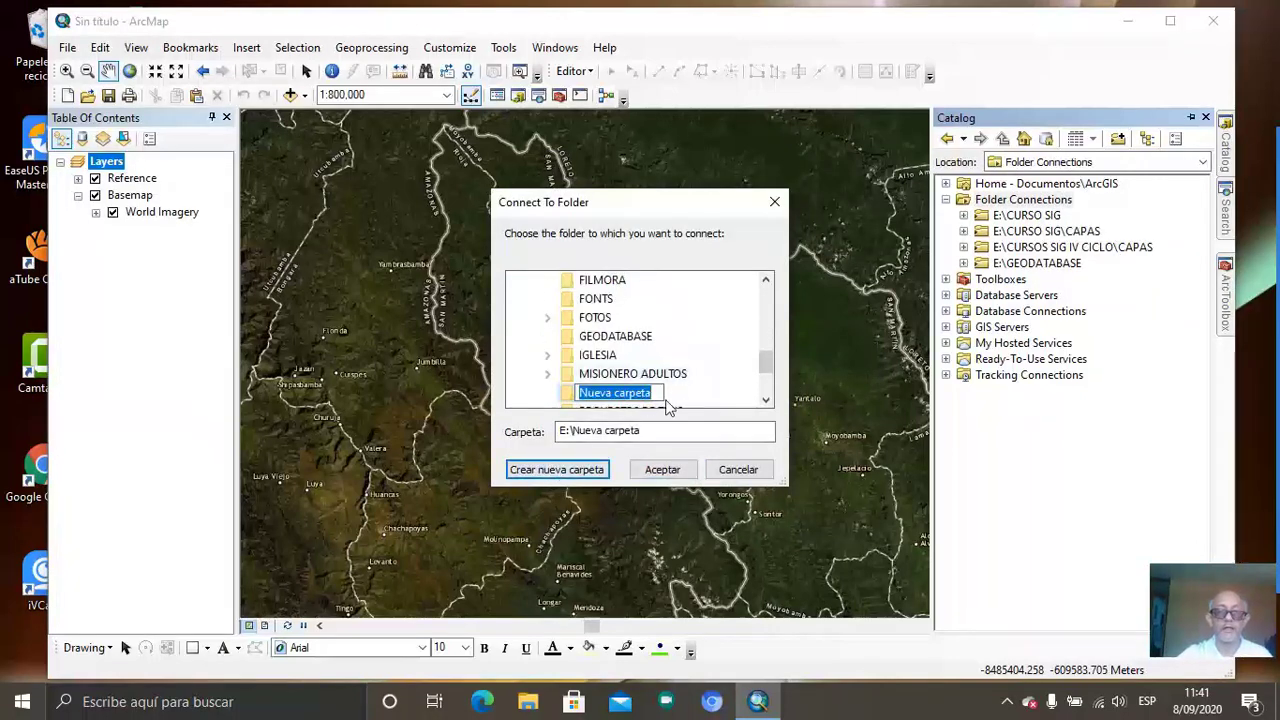
pyautogui.write('ALTO MAYO')
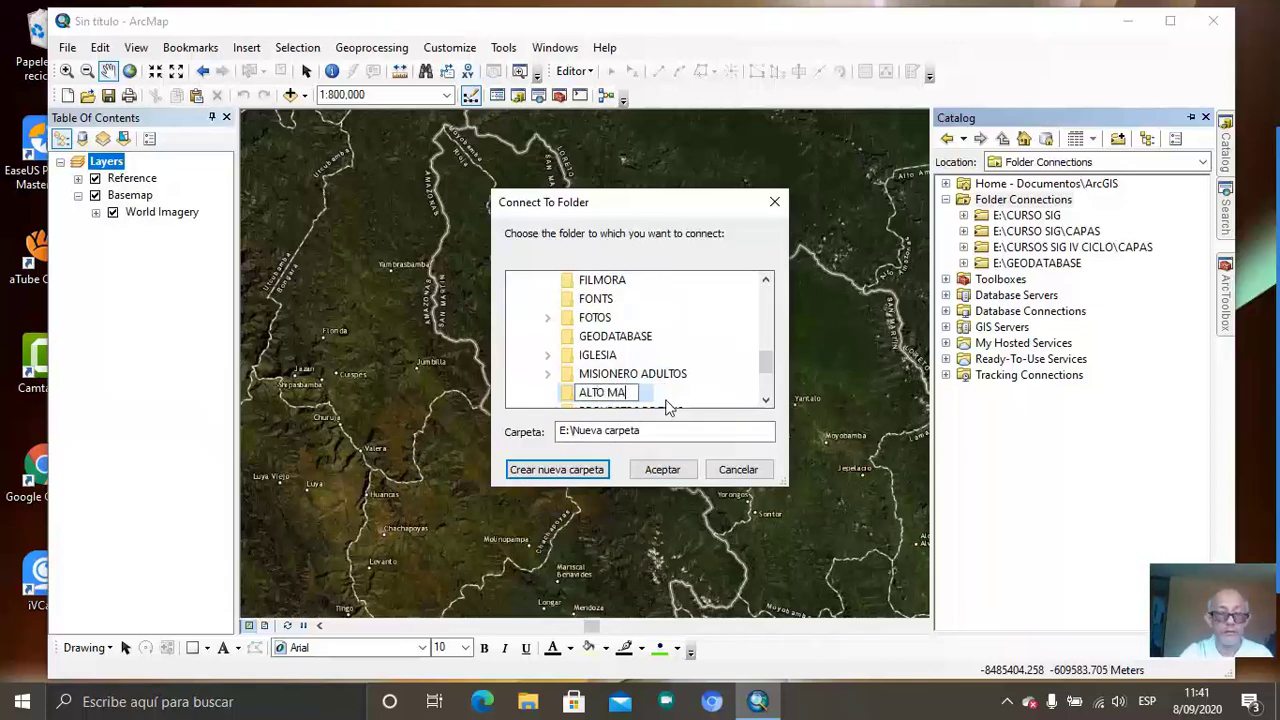
# - Select the new ALTO MAYO folder on drive E: and connect it in the Catalog
pyautogui.click(662, 469)
pyautogui.click(762, 409)
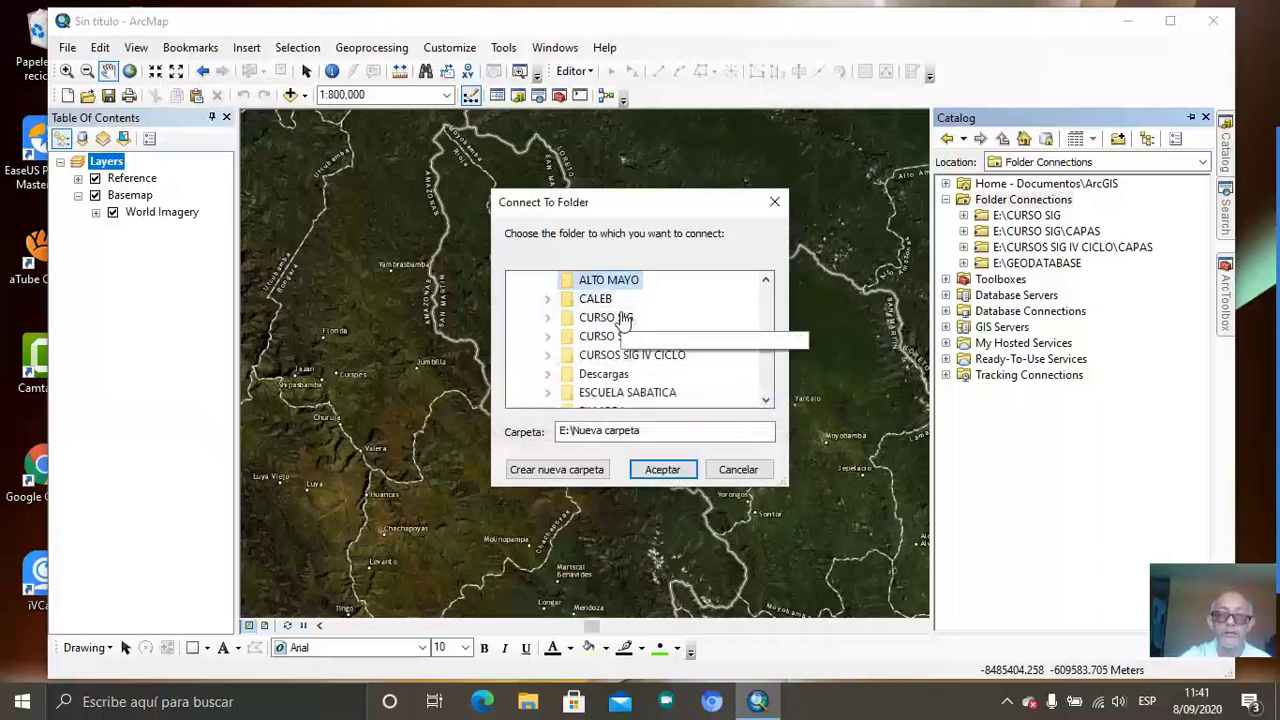
pyautogui.doubleClick(620, 318)
pyautogui.click(612, 355)
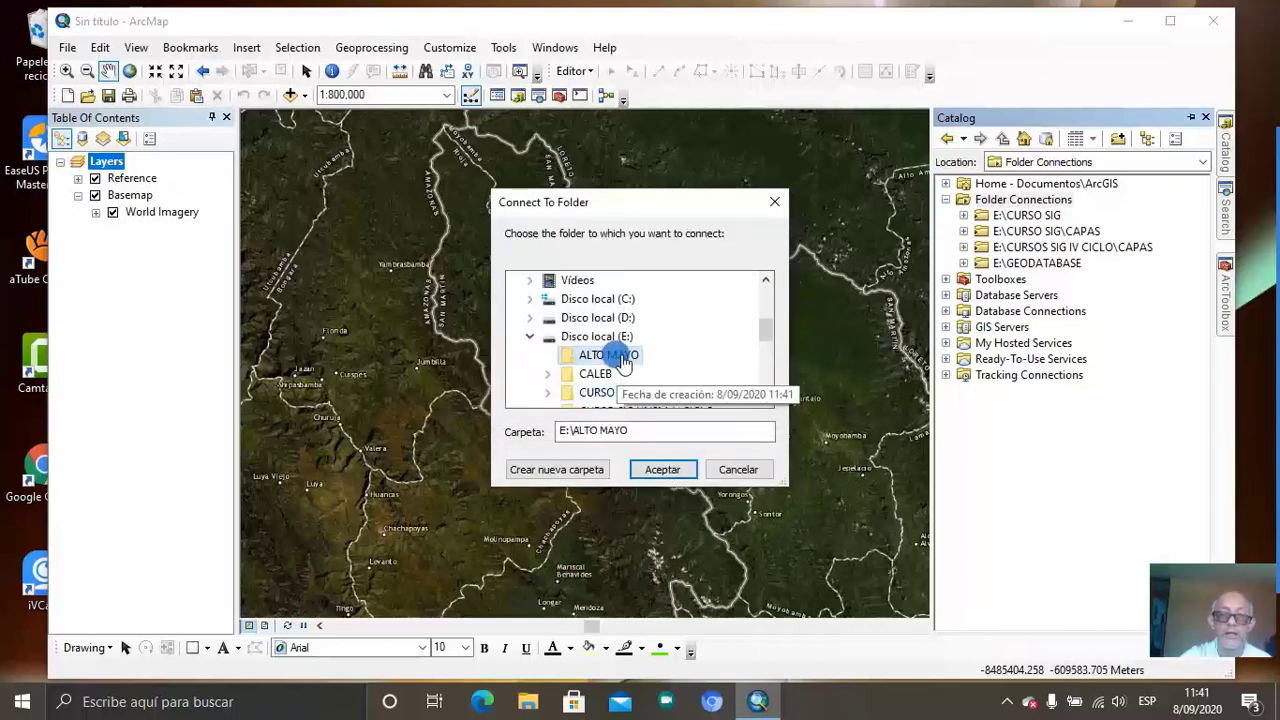
pyautogui.click(663, 469)
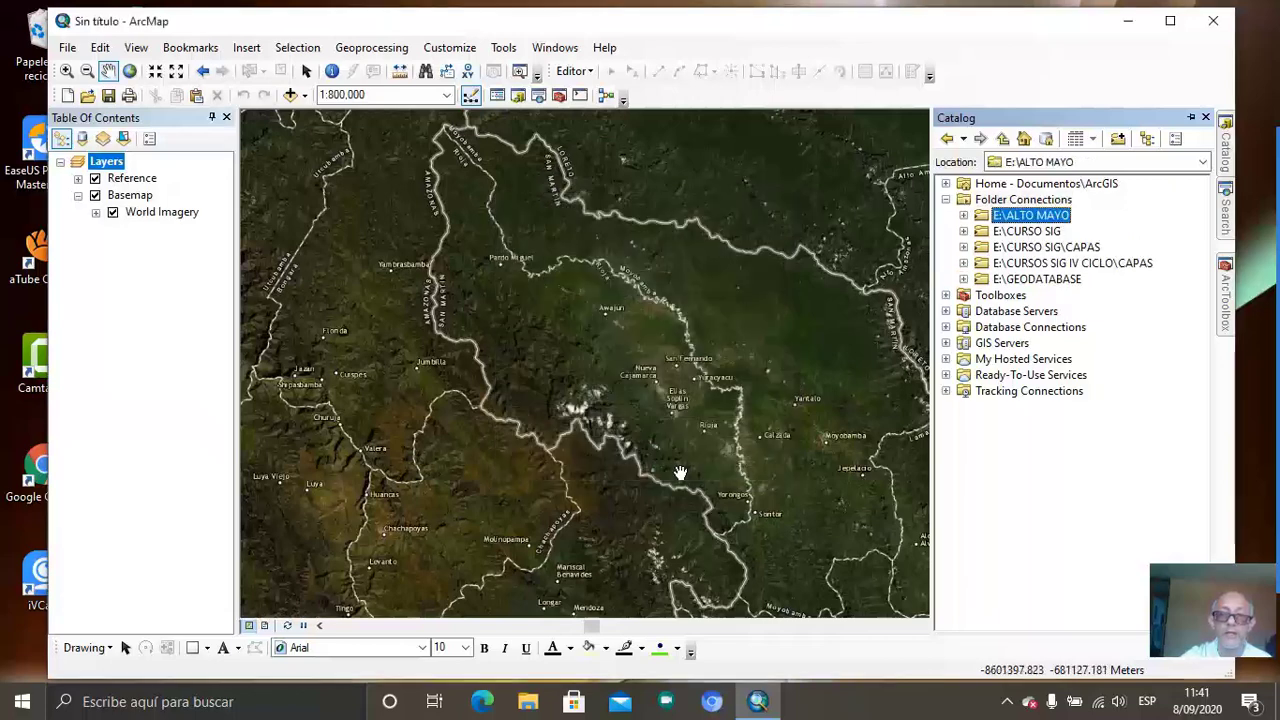
# - Check the commands for the E:\ALTO MAYO connection, then expand and refresh it
pyautogui.rightClick(1044, 220)
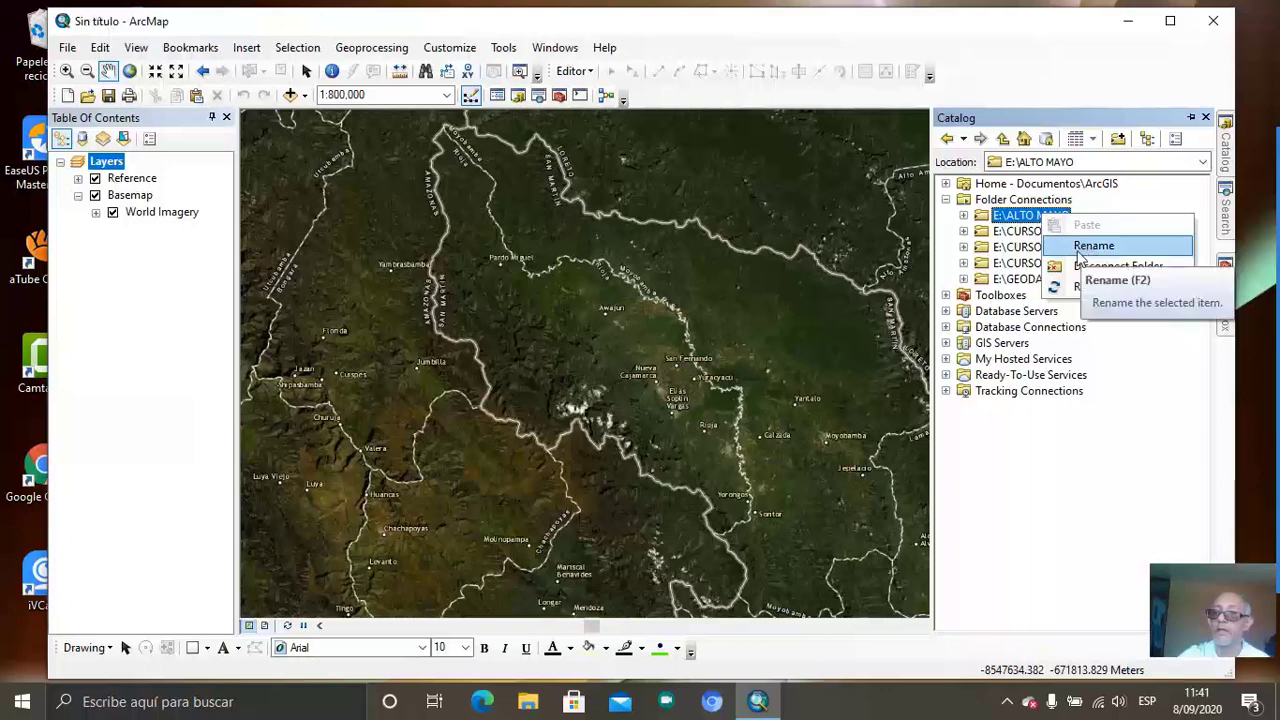
pyautogui.click(1015, 218)
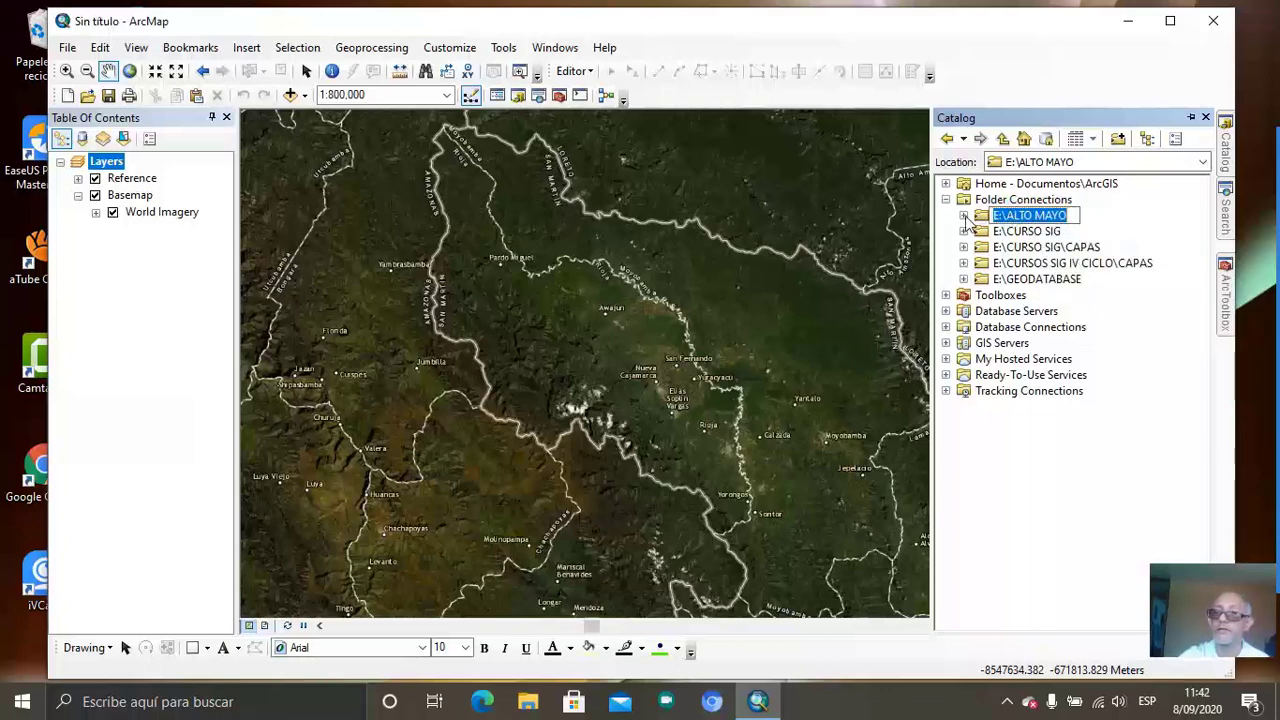
pyautogui.click(967, 222)
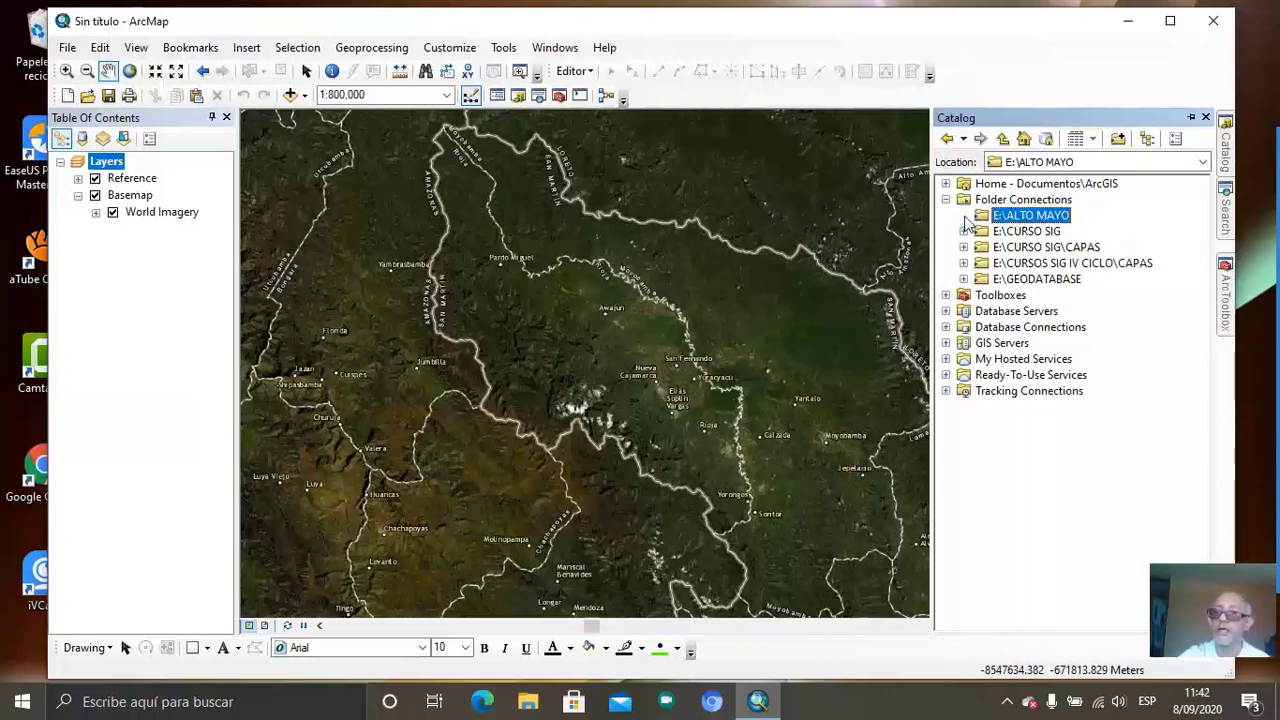
pyautogui.rightClick(1050, 215)
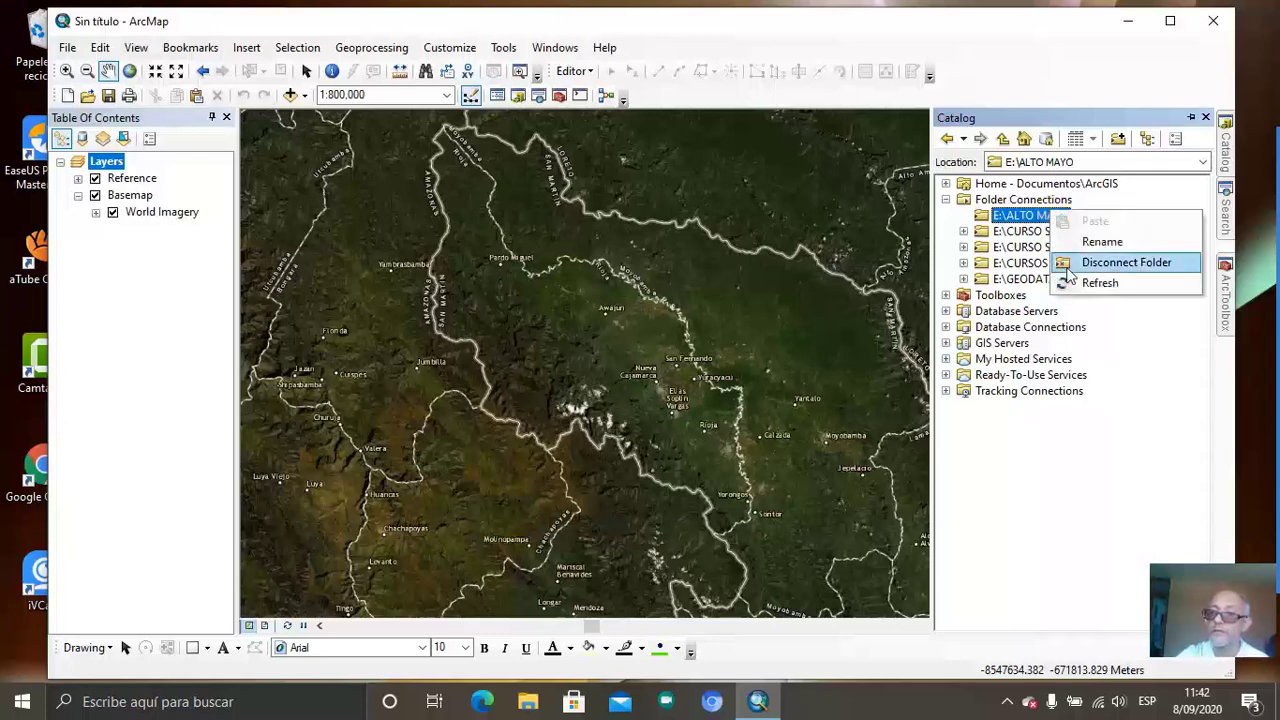
pyautogui.click(1100, 284)
pyautogui.click(1038, 220)
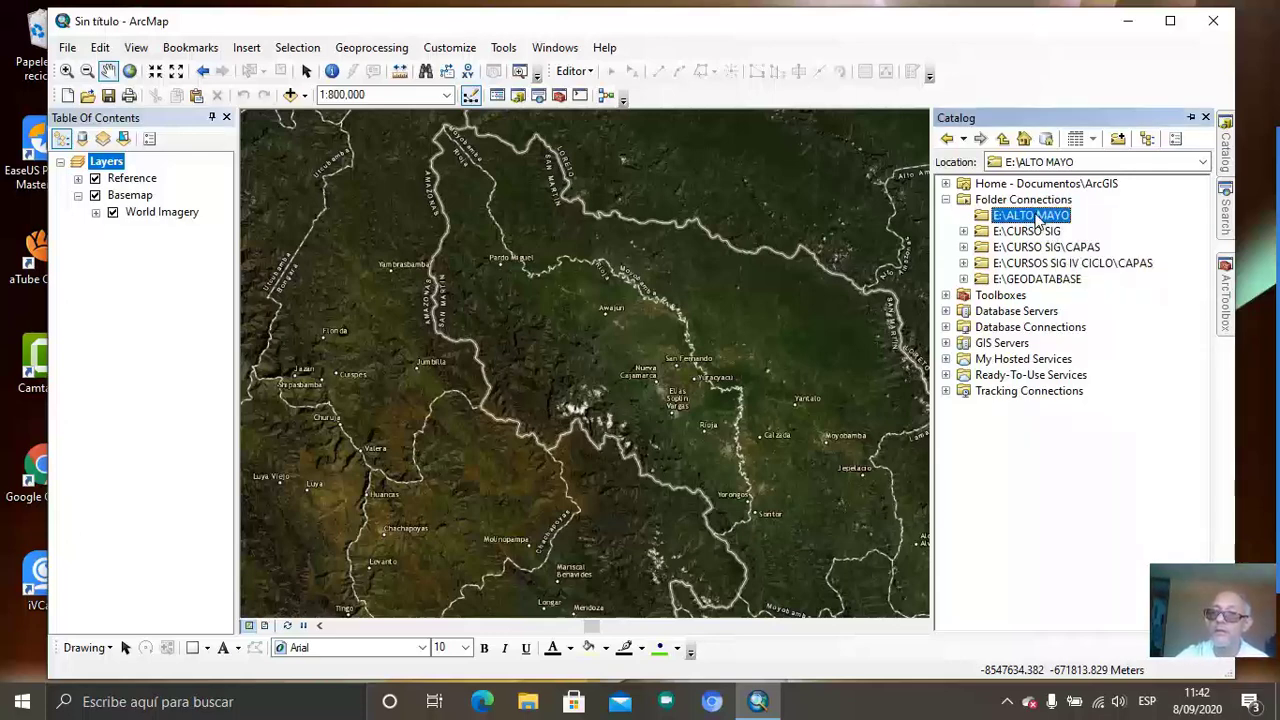
pyautogui.click(1036, 201)
pyautogui.rightClick(1038, 204)
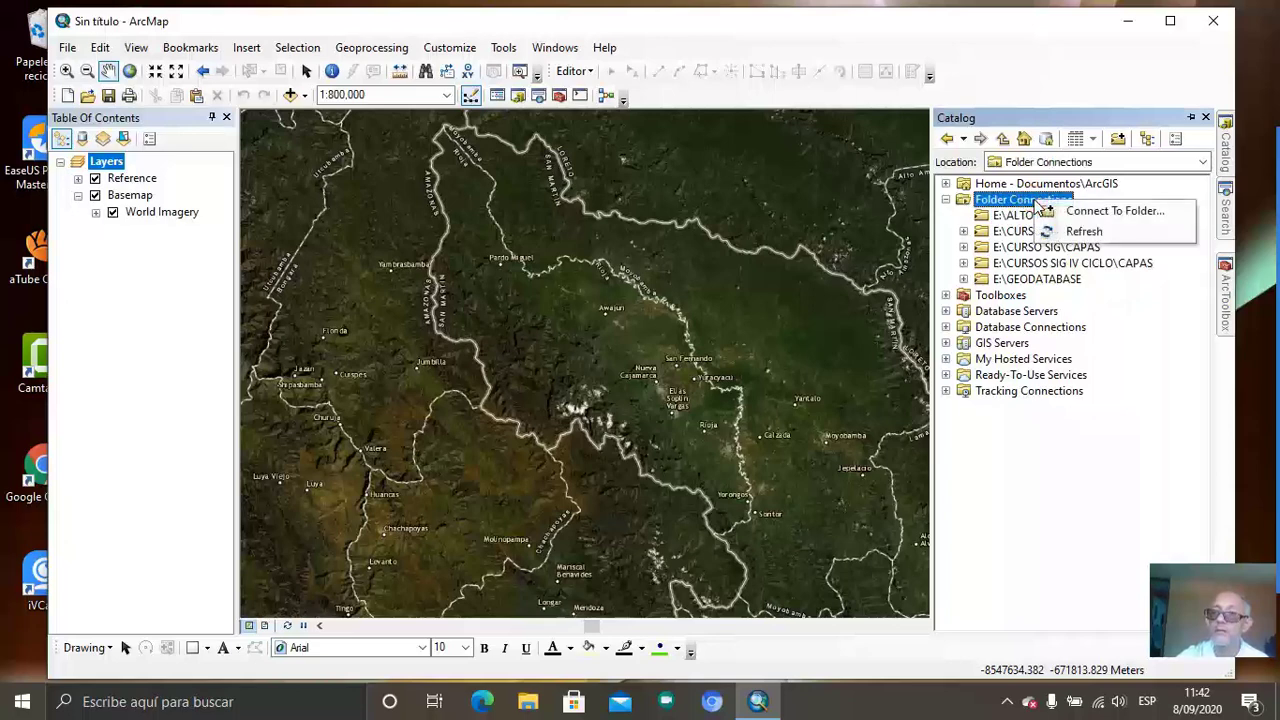
pyautogui.click(1100, 212)
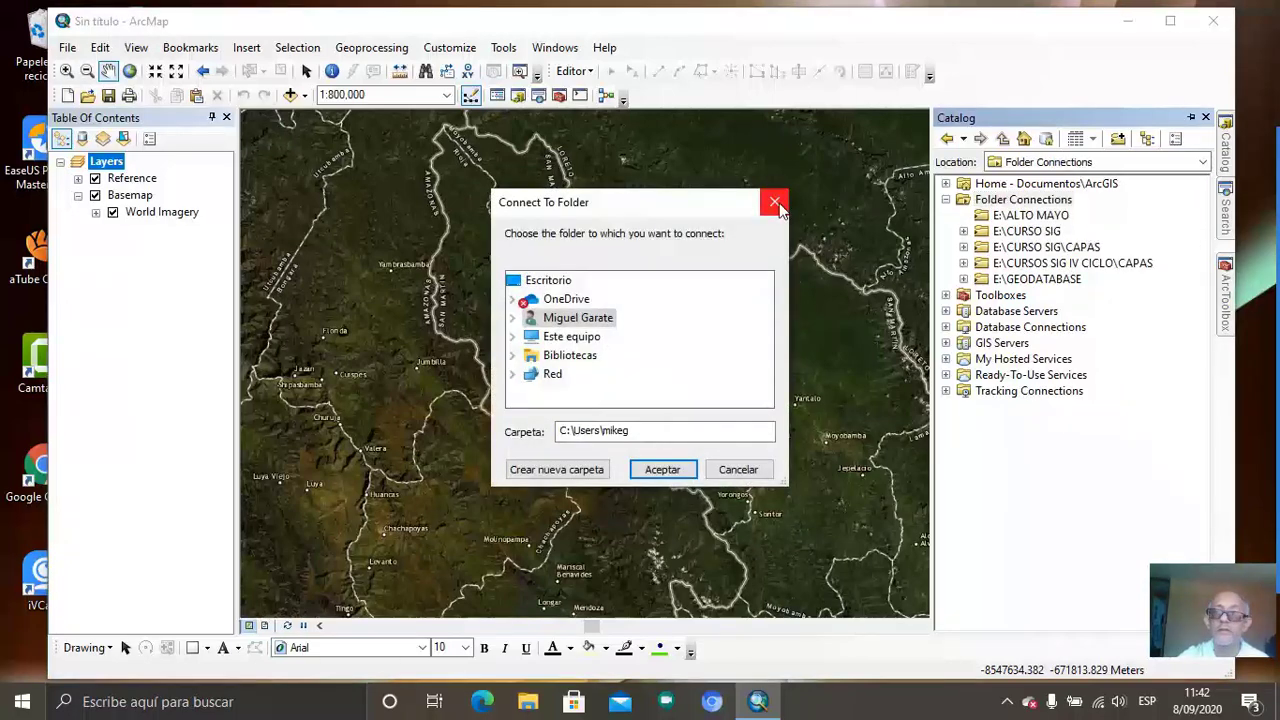
pyautogui.click(777, 205)
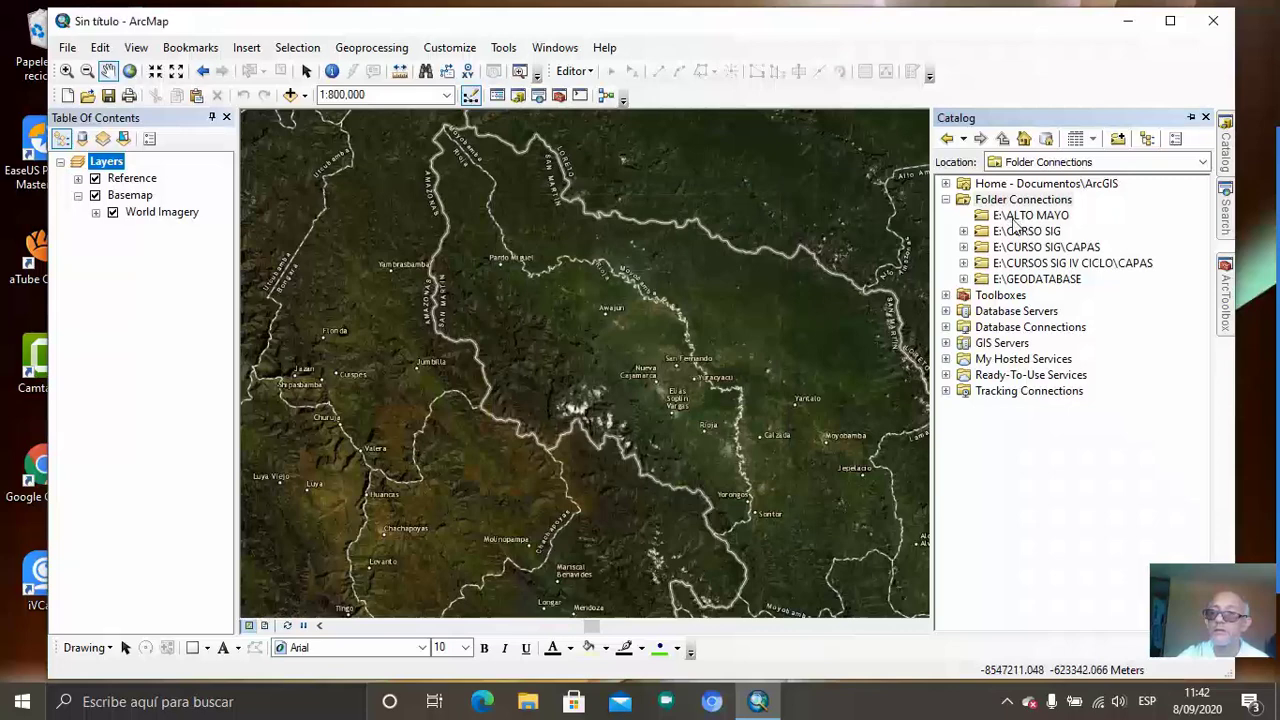
# - Disconnect the E:\ALTO MAYO folder from the Catalog
pyautogui.click(1014, 220)
pyautogui.rightClick(1015, 222)
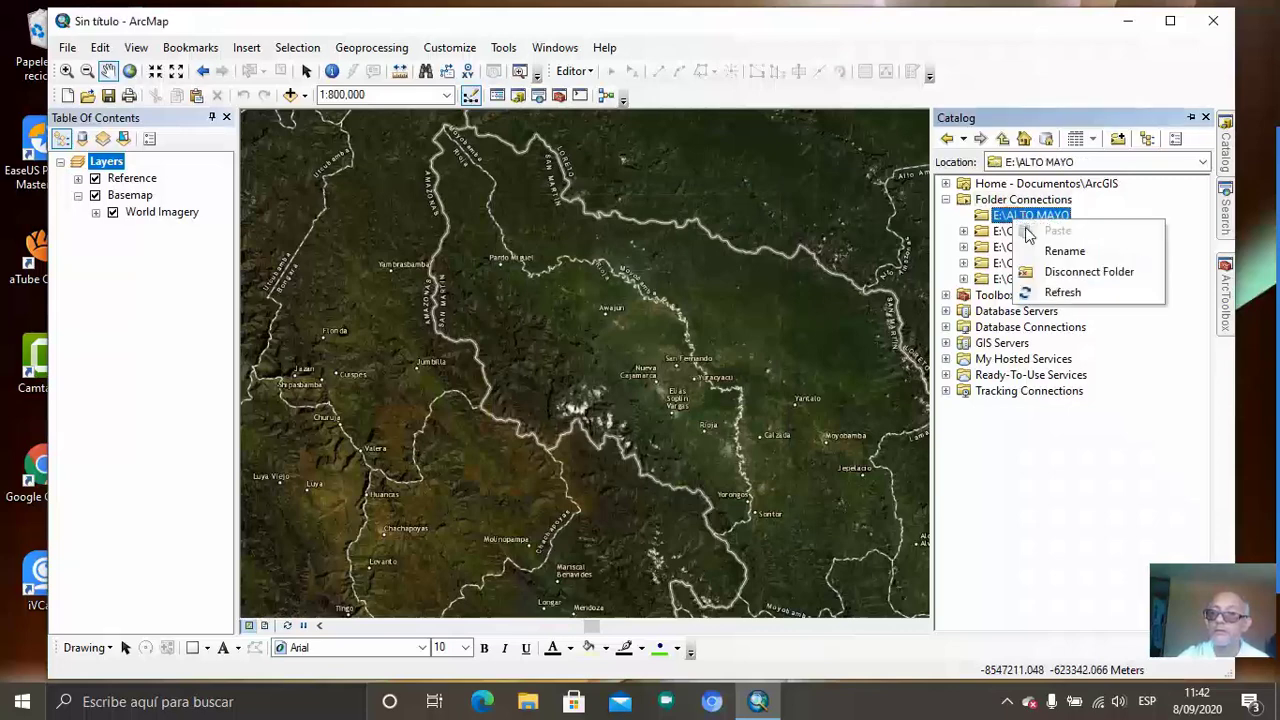
pyautogui.click(1060, 271)
# - Start a new folder connection and create a subfolder named CAPAS inside ALTO MAYO on drive E:
pyautogui.click(1027, 200)
pyautogui.rightClick(1027, 200)
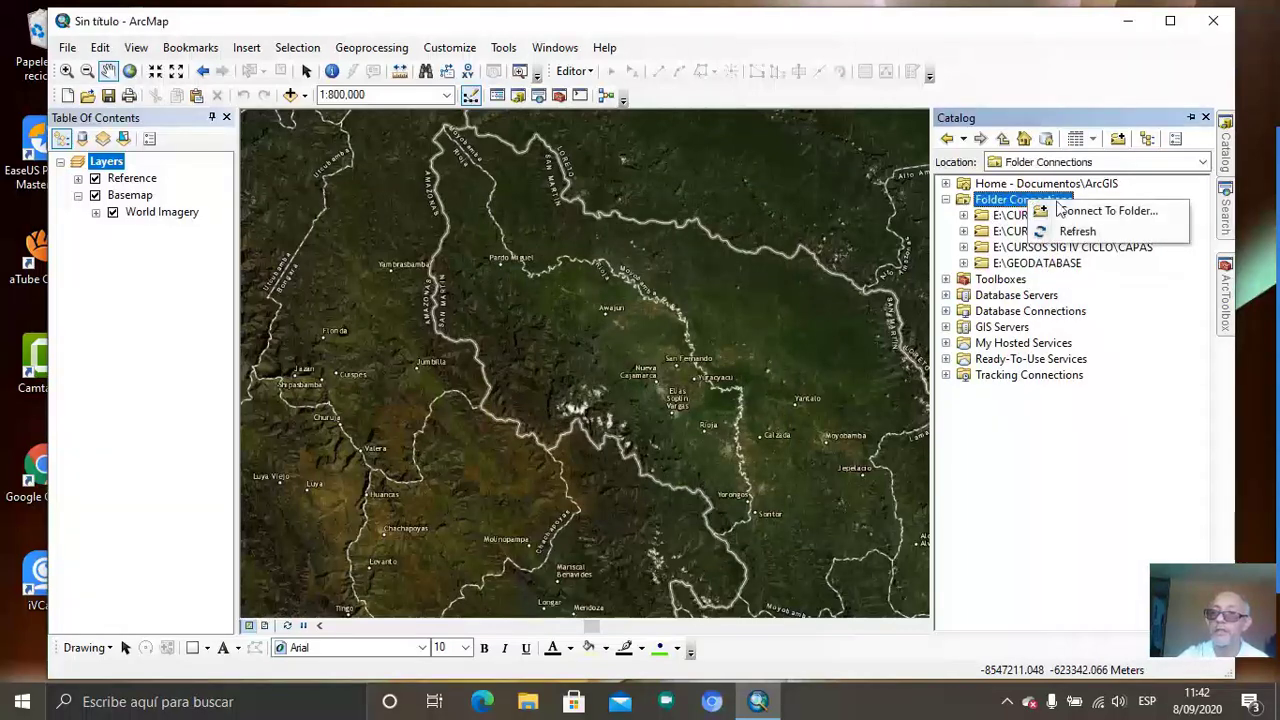
pyautogui.click(1078, 210)
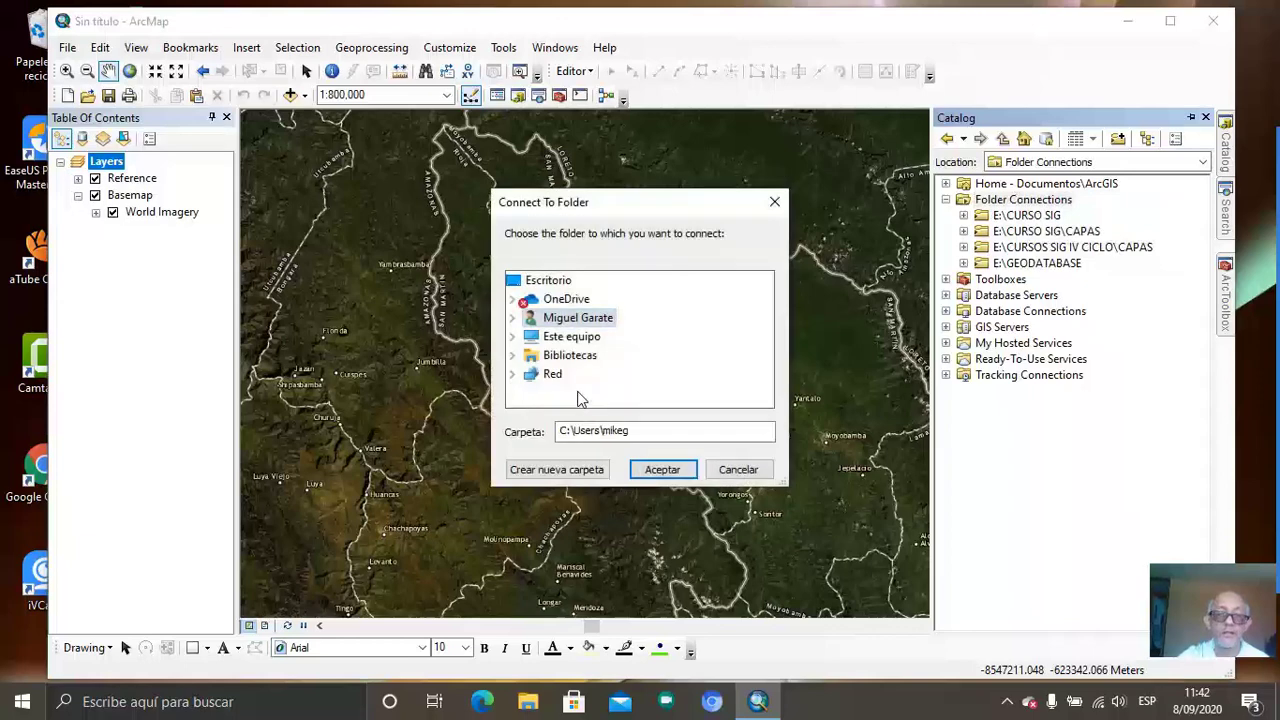
pyautogui.doubleClick(578, 337)
pyautogui.scroll(-2, 673, 341)
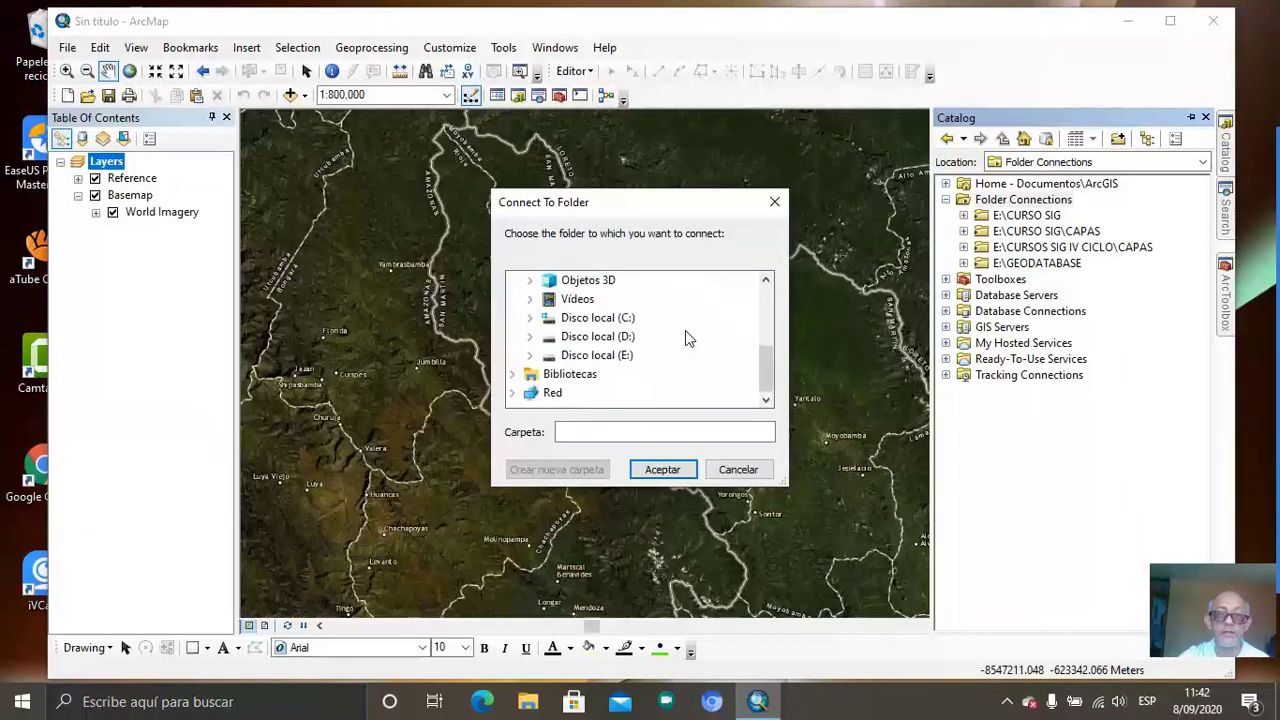
pyautogui.doubleClick(600, 355)
pyautogui.scroll(-3, 647, 373)
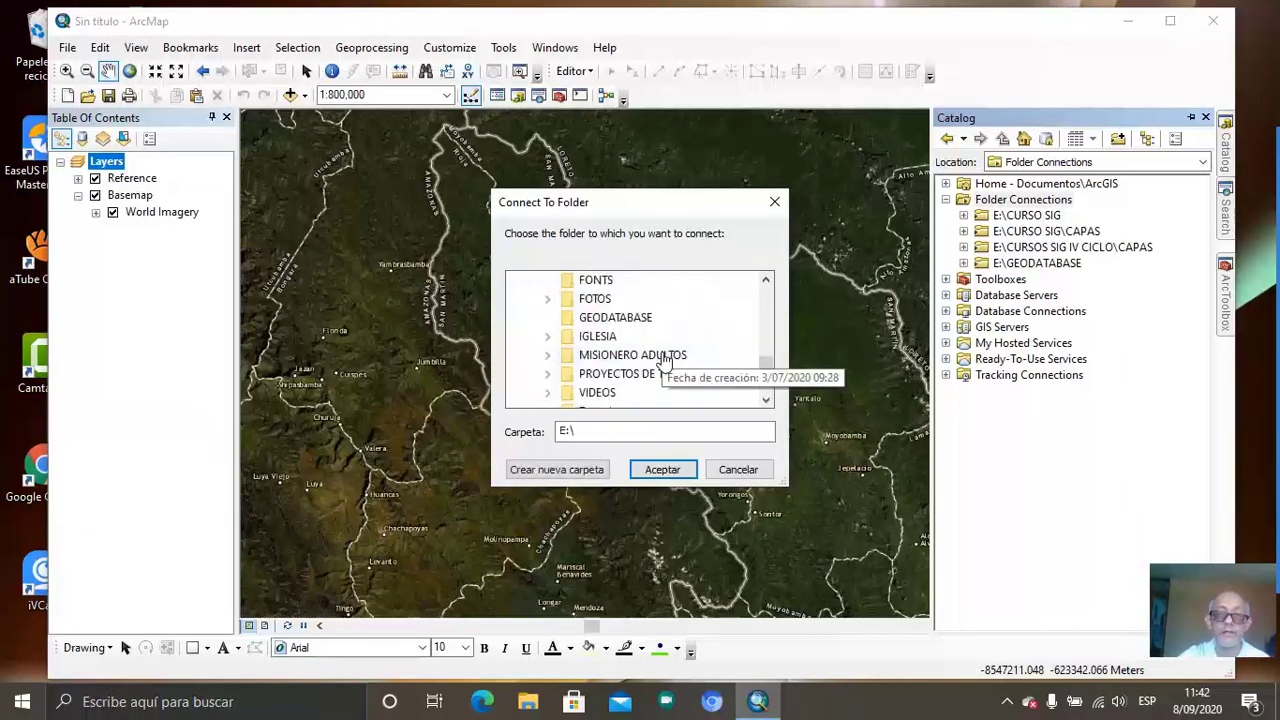
pyautogui.scroll(3, 603, 365)
pyautogui.scroll(1, 603, 365)
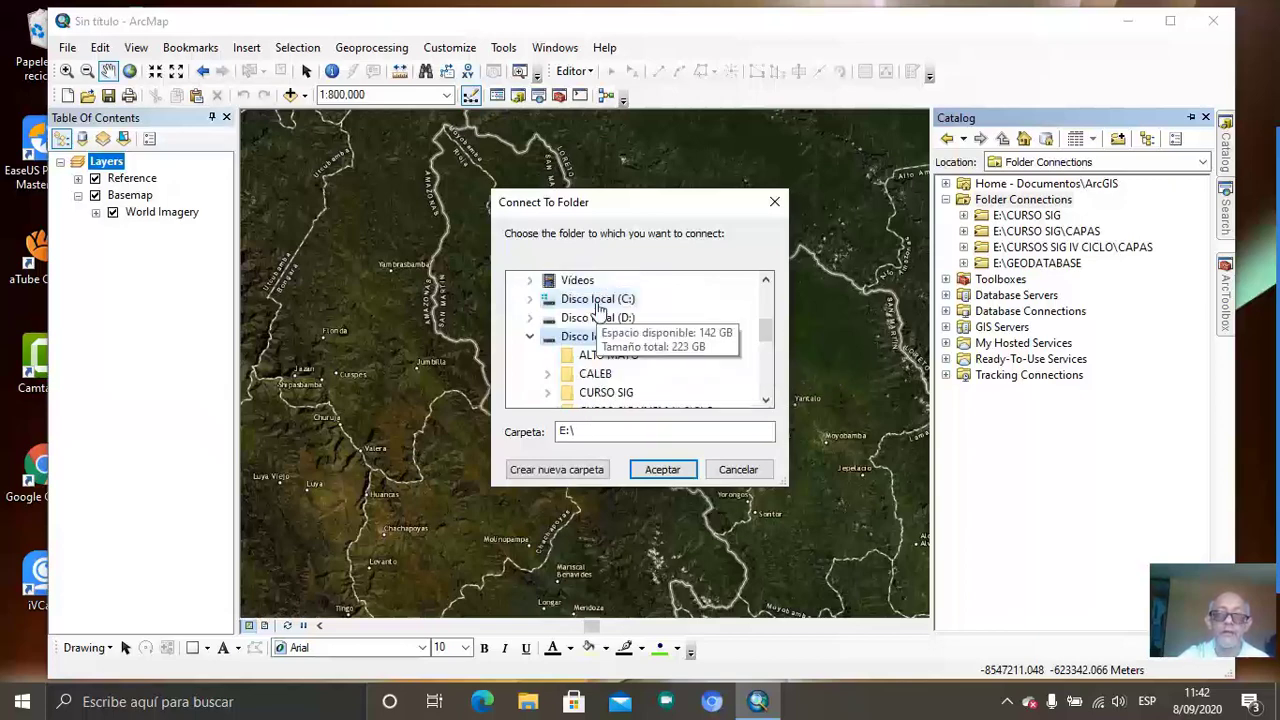
pyautogui.click(607, 355)
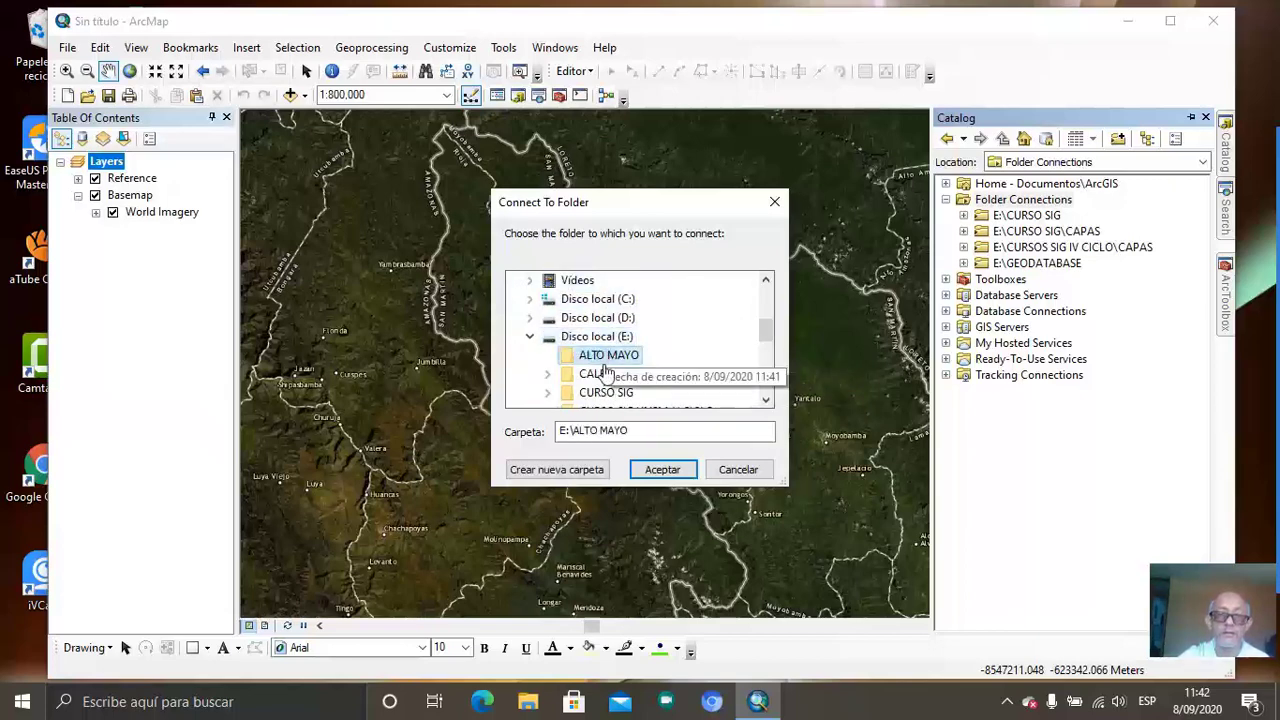
pyautogui.click(573, 474)
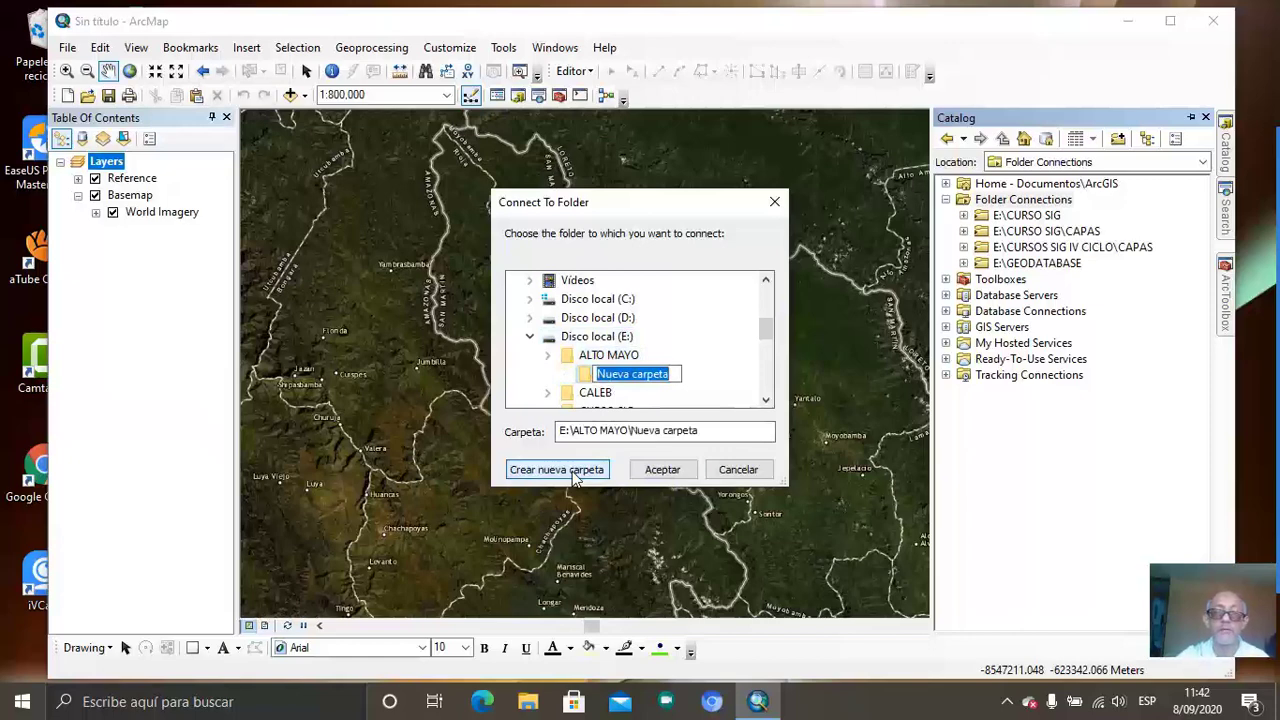
pyautogui.write('CAPAS')
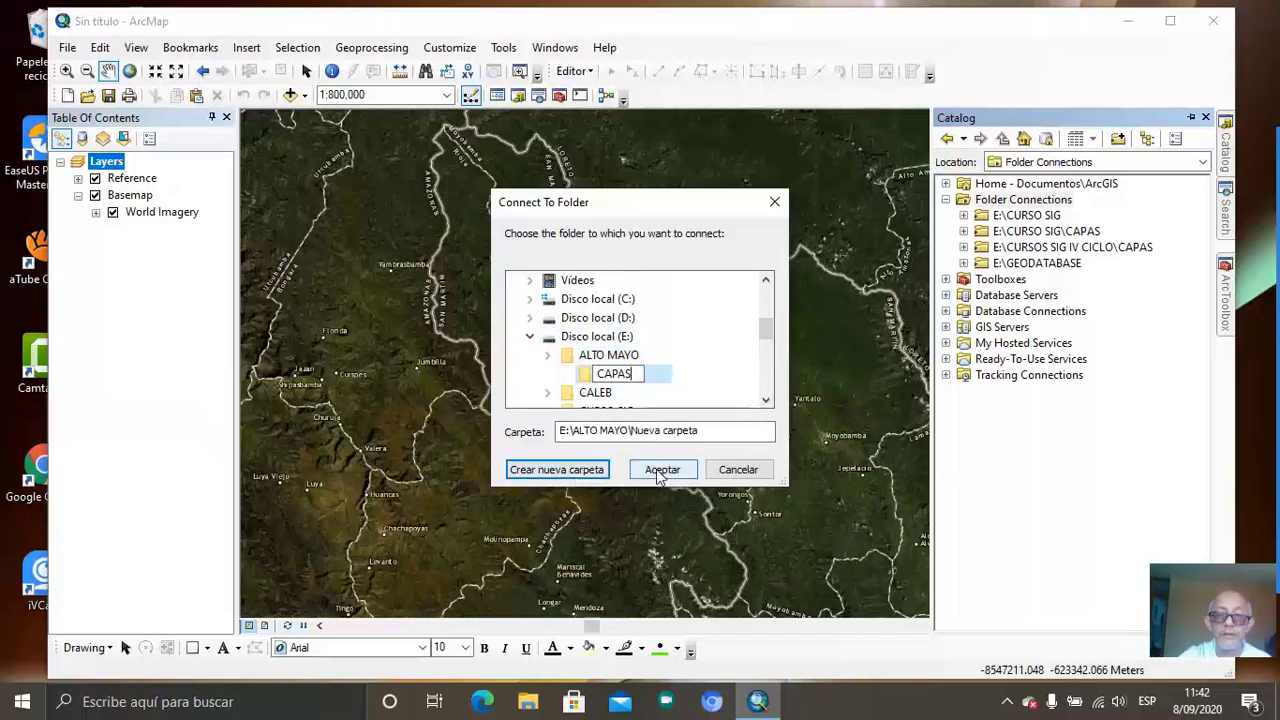
# - Select the CAPAS subfolder of ALTO MAYO and connect it in the Catalog as E:\ALTO MAYO\CAPAS
pyautogui.click(712, 388)
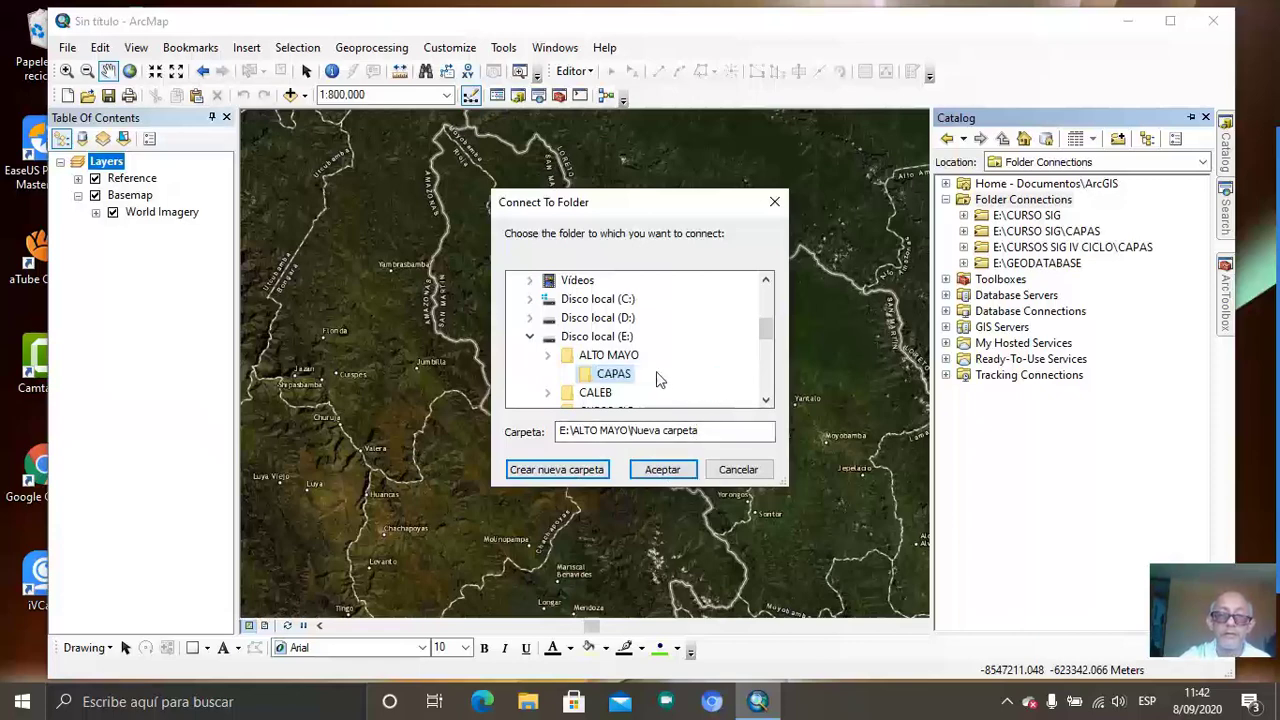
pyautogui.click(608, 368)
pyautogui.click(663, 471)
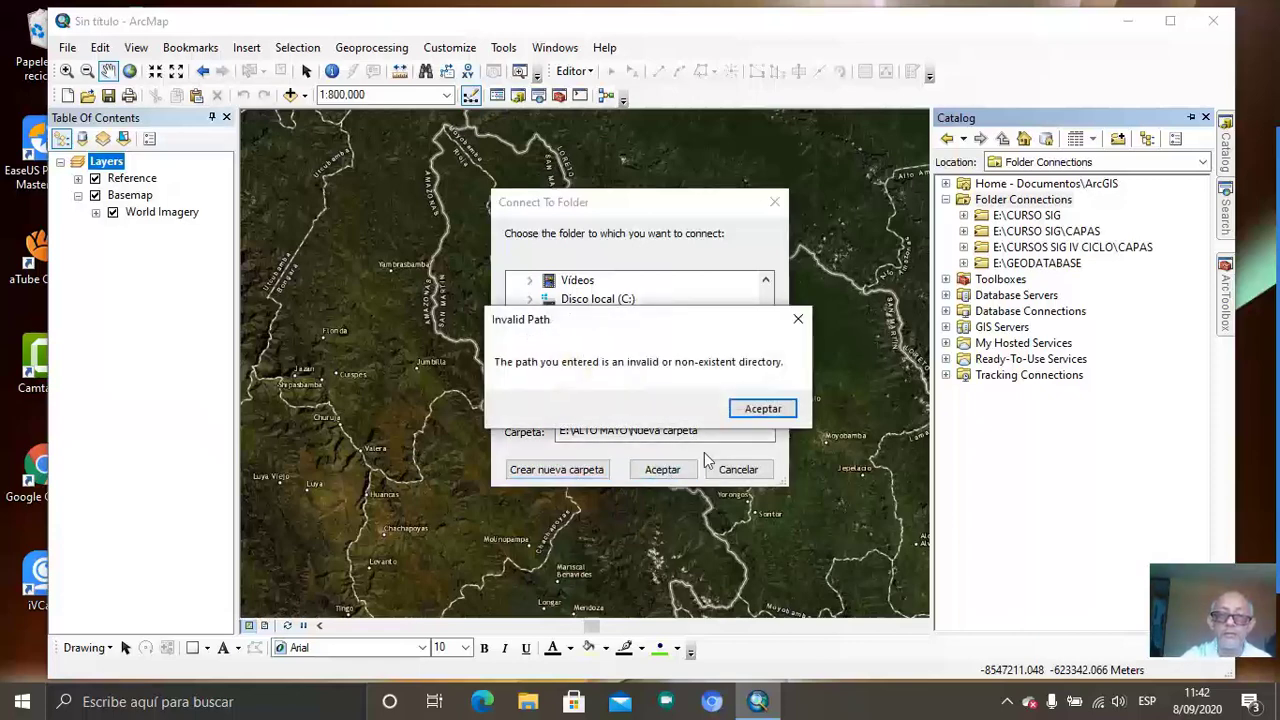
pyautogui.click(764, 409)
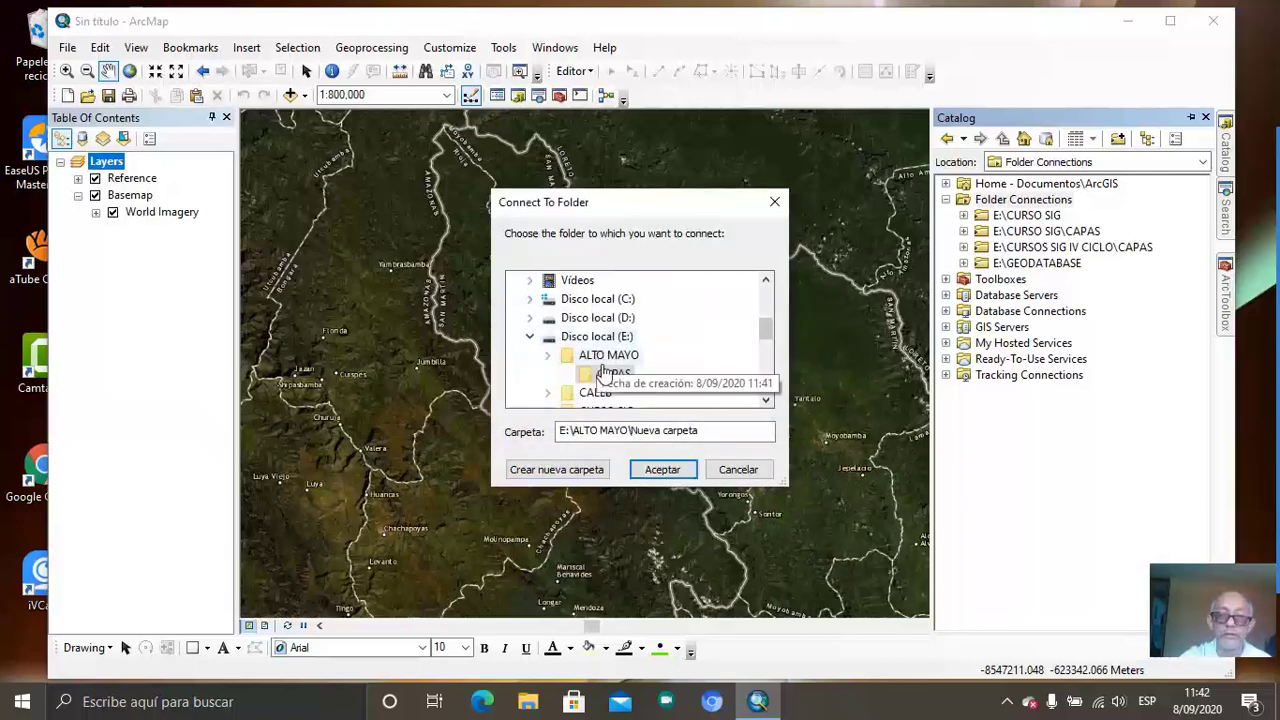
pyautogui.click(608, 374)
pyautogui.click(600, 354)
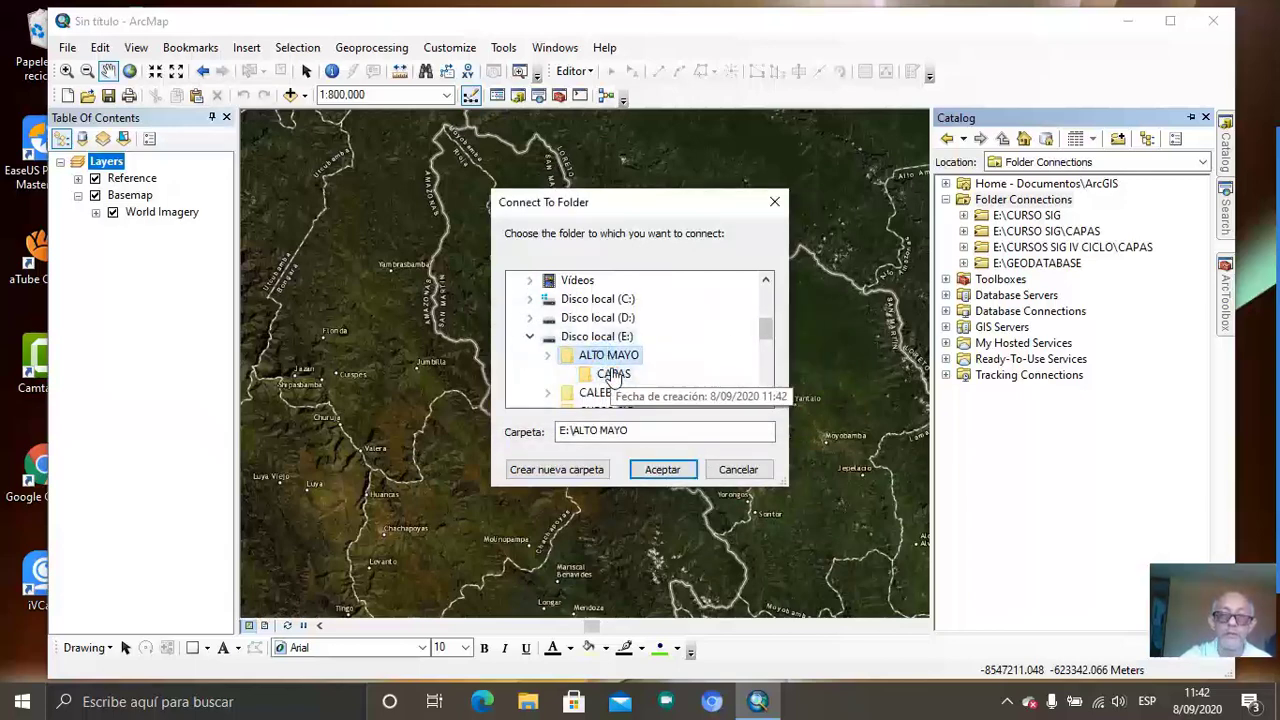
pyautogui.click(613, 375)
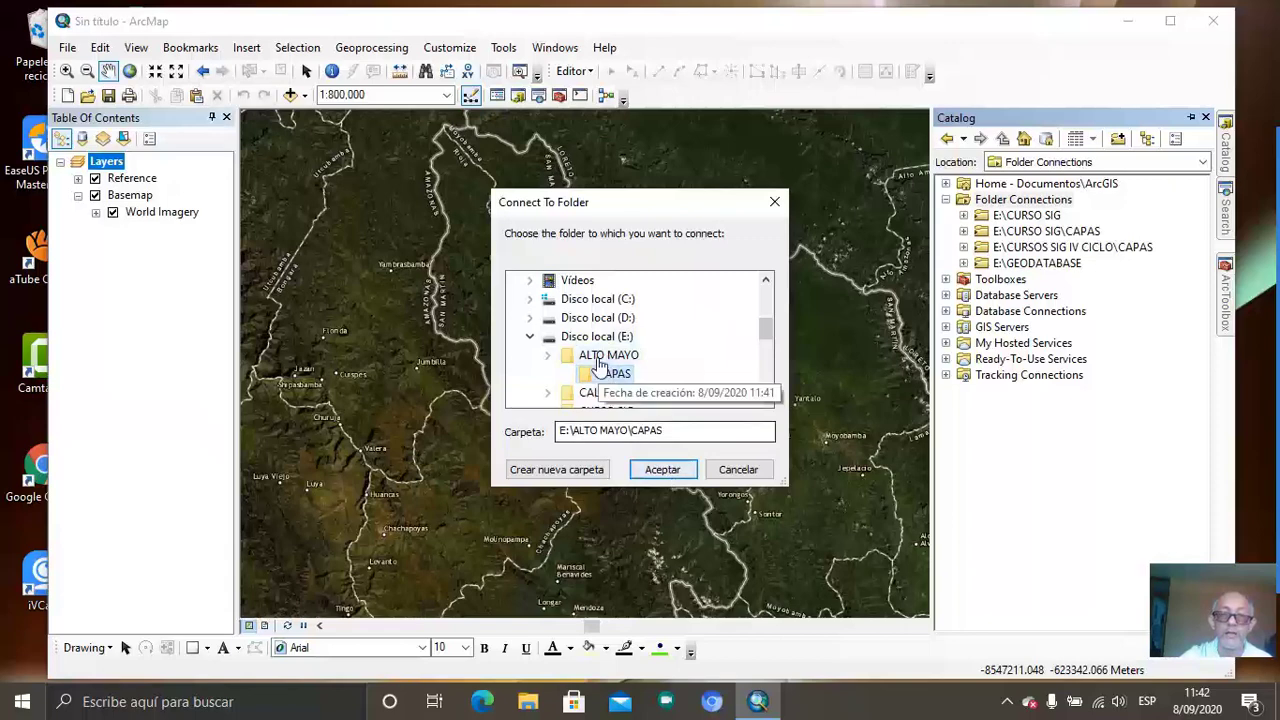
pyautogui.click(663, 470)
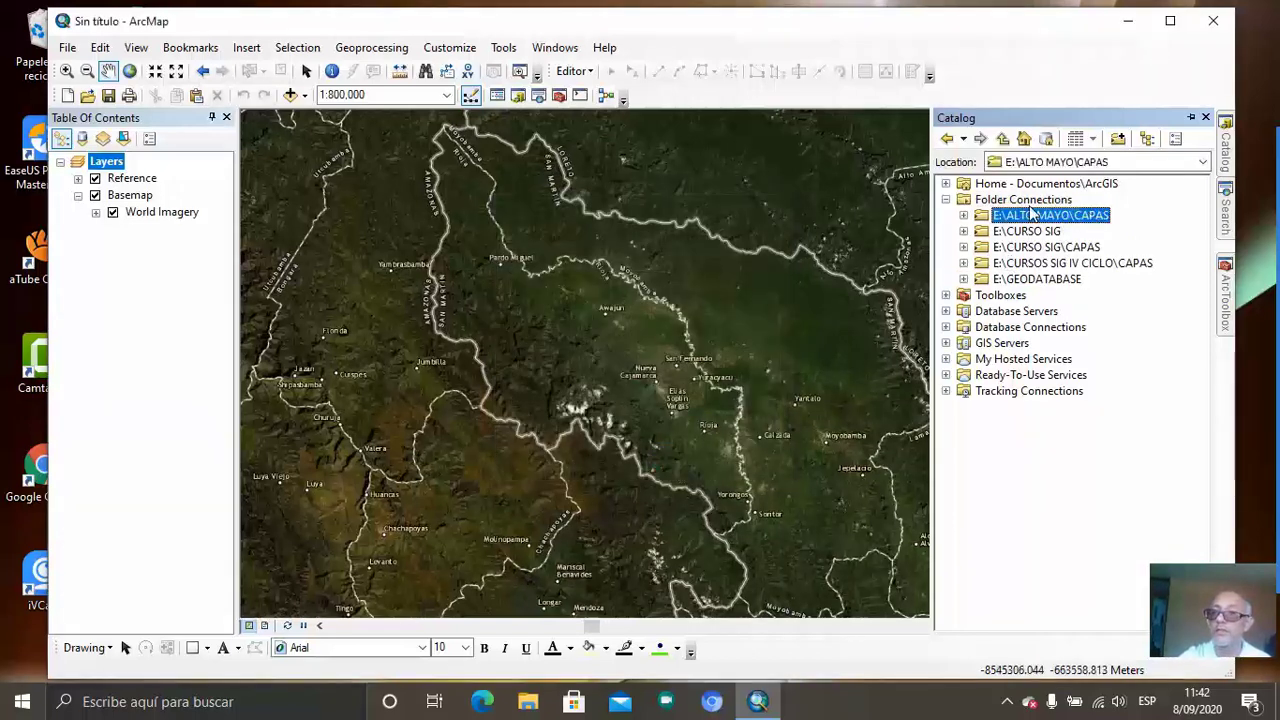
# - Expand the E:\ALTO MAYO\CAPAS connection to check its contents, and disconnect it from the Catalog
pyautogui.click(964, 215)
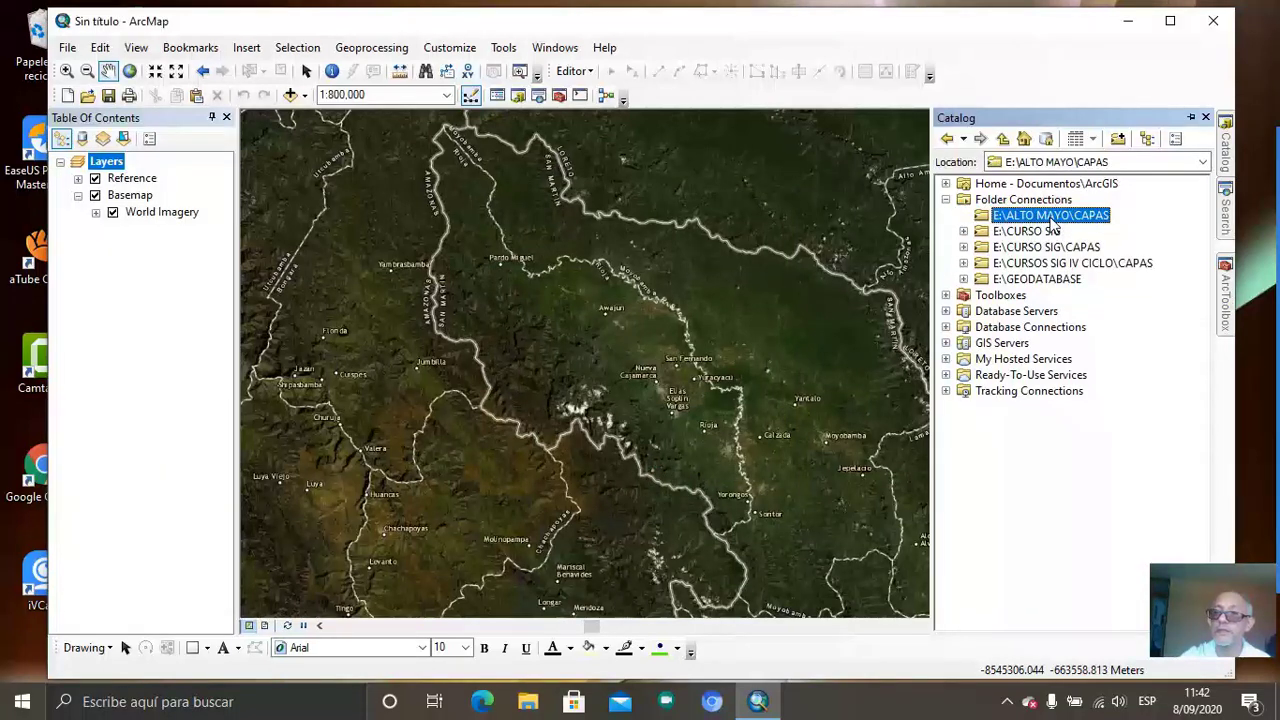
pyautogui.rightClick(1062, 214)
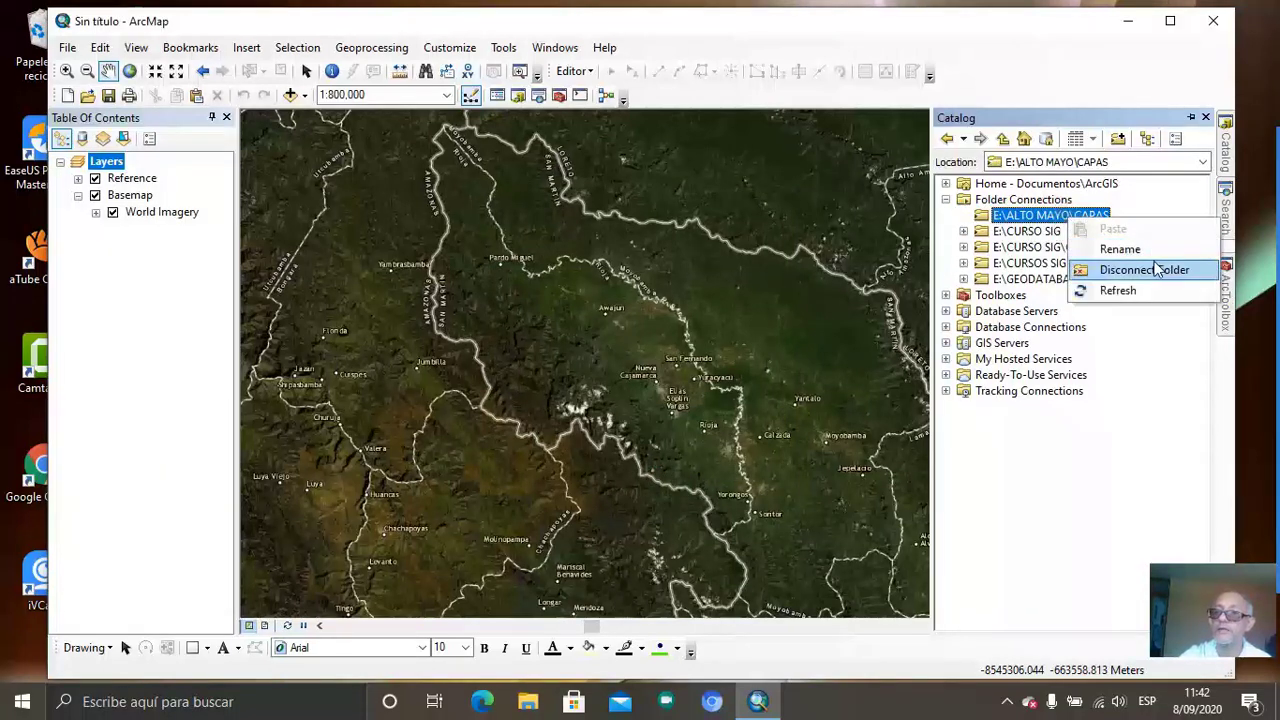
pyautogui.click(1117, 268)
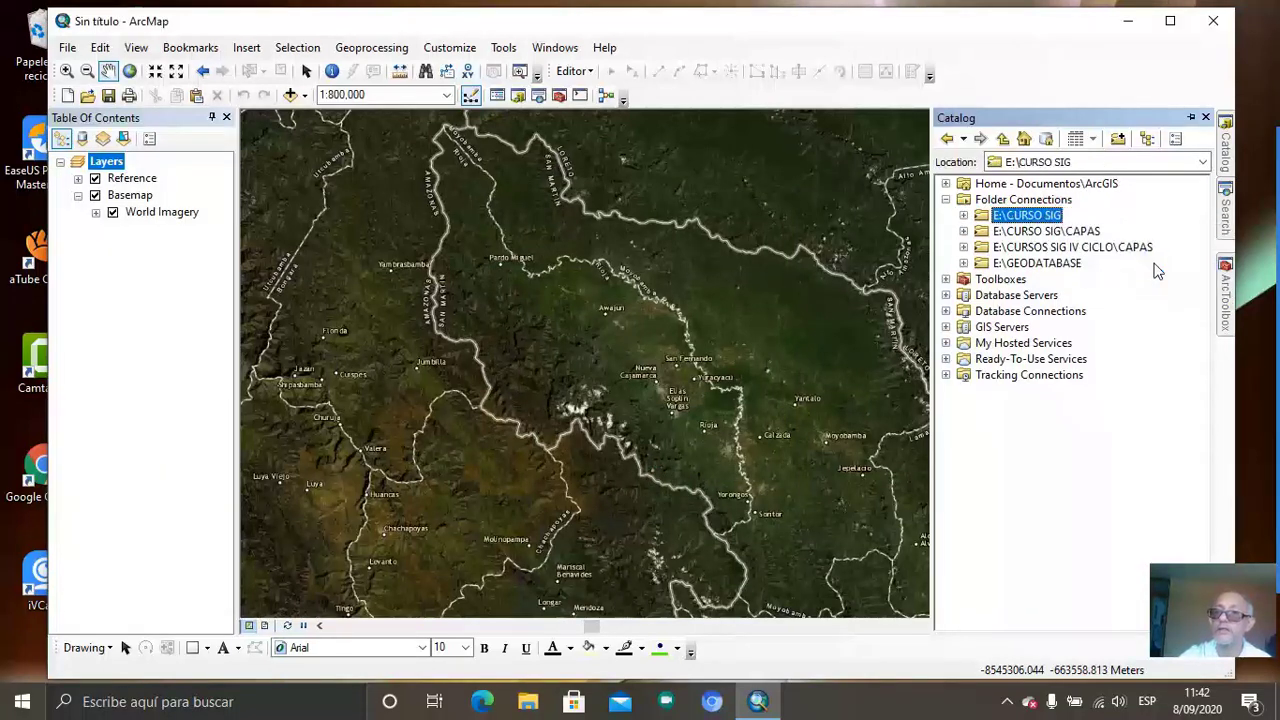
# - Disconnect the folders E:\GEODATABASE, E:\CURSOS SIG IV CICLO\CAPAS, E:\CURSO SIG\CAPAS and E:\CURSO SIG from the Catalog
pyautogui.rightClick(1062, 263)
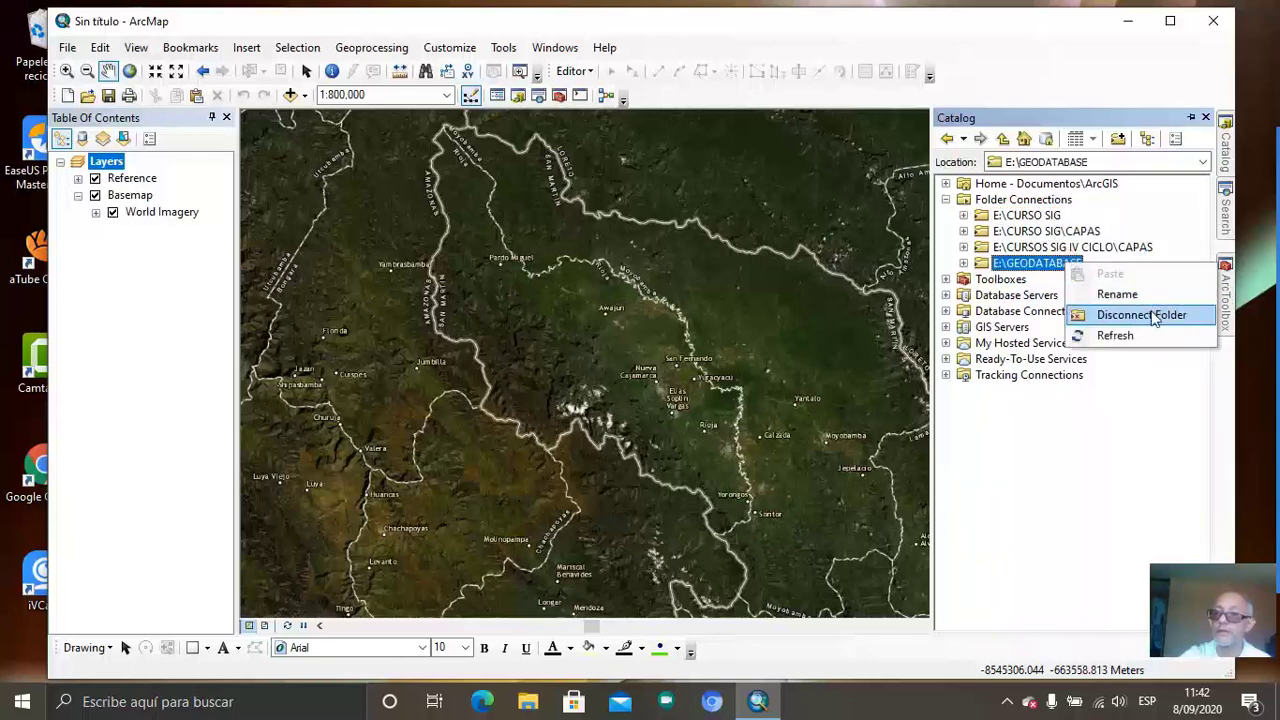
pyautogui.click(1153, 316)
pyautogui.rightClick(1088, 248)
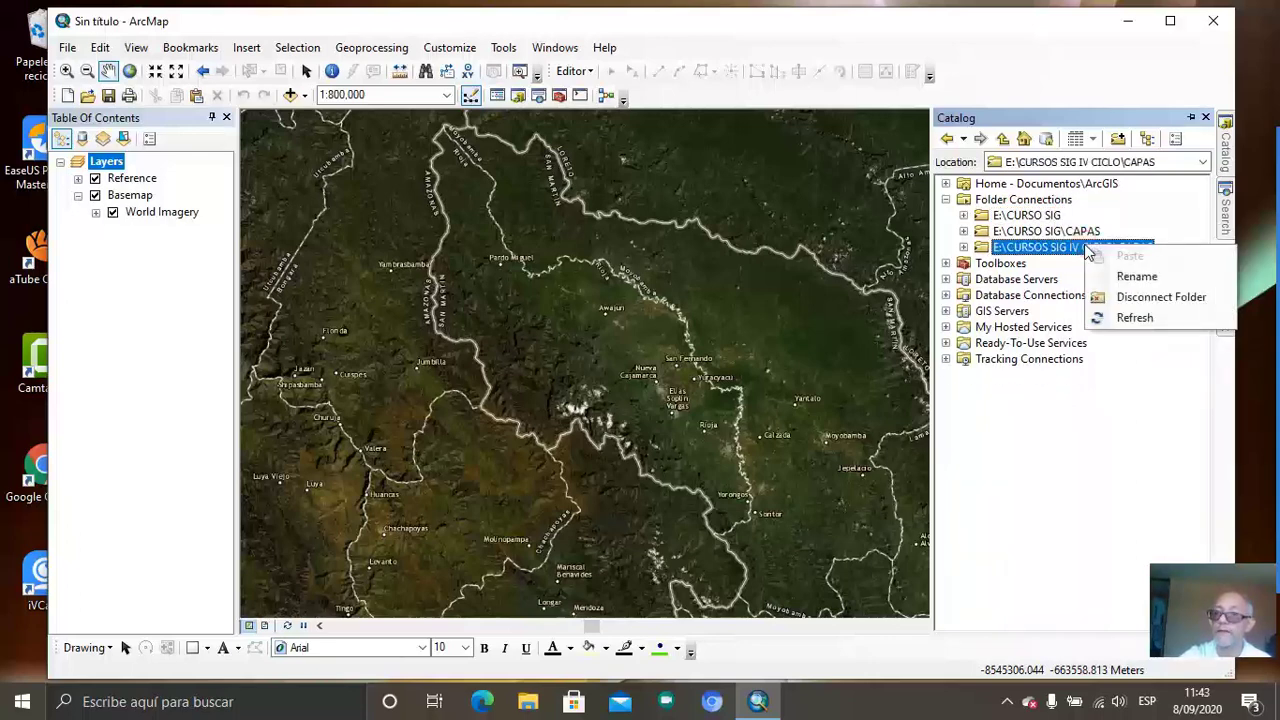
pyautogui.click(1158, 298)
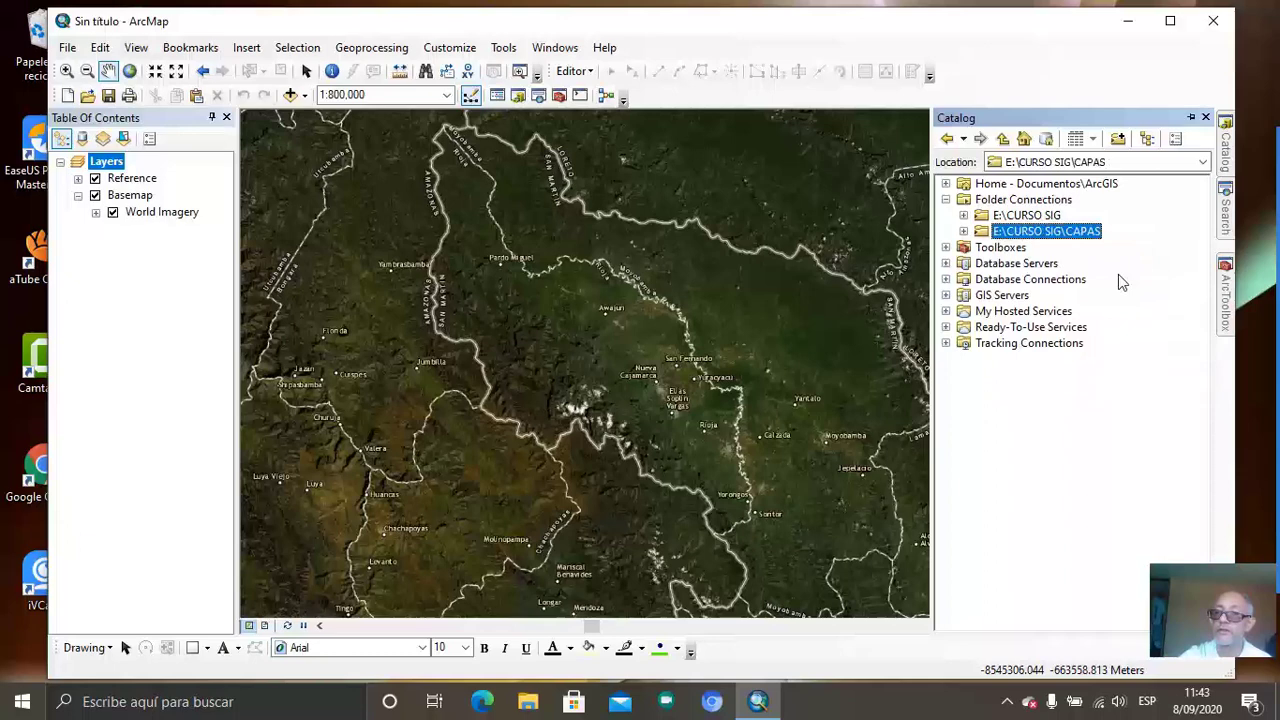
pyautogui.rightClick(1055, 238)
pyautogui.click(1172, 286)
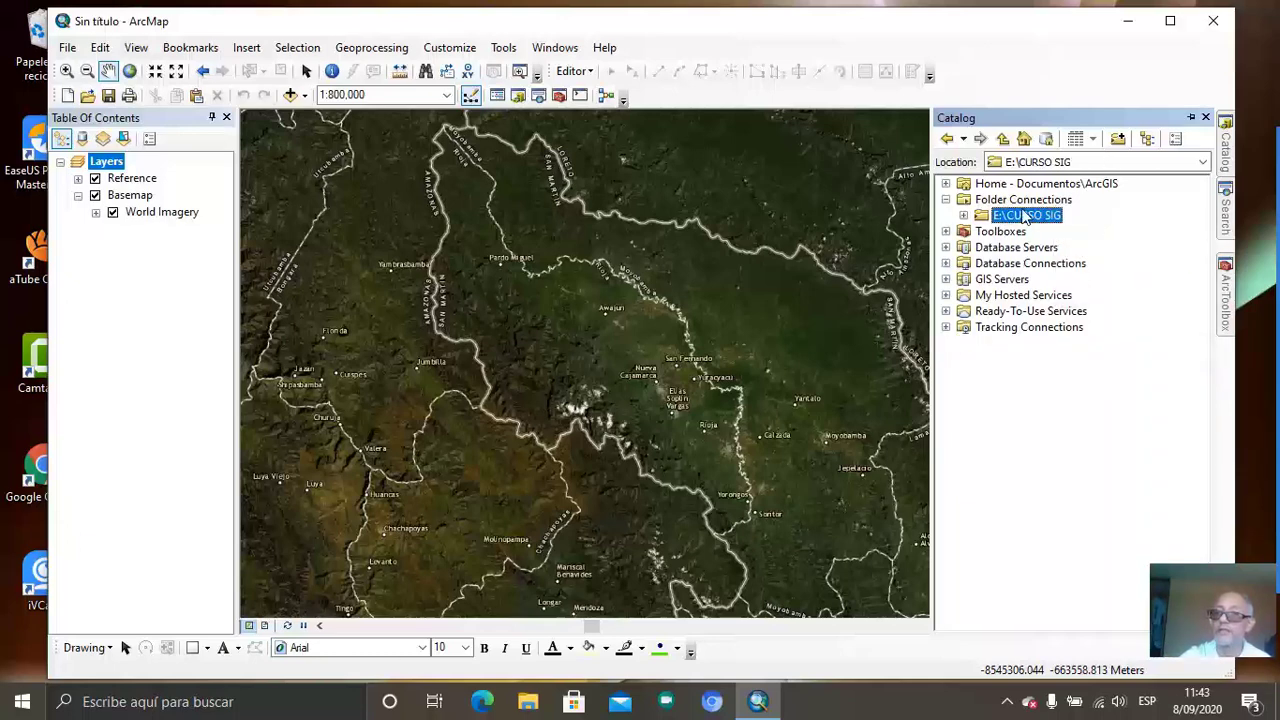
pyautogui.rightClick(1030, 220)
pyautogui.click(1137, 268)
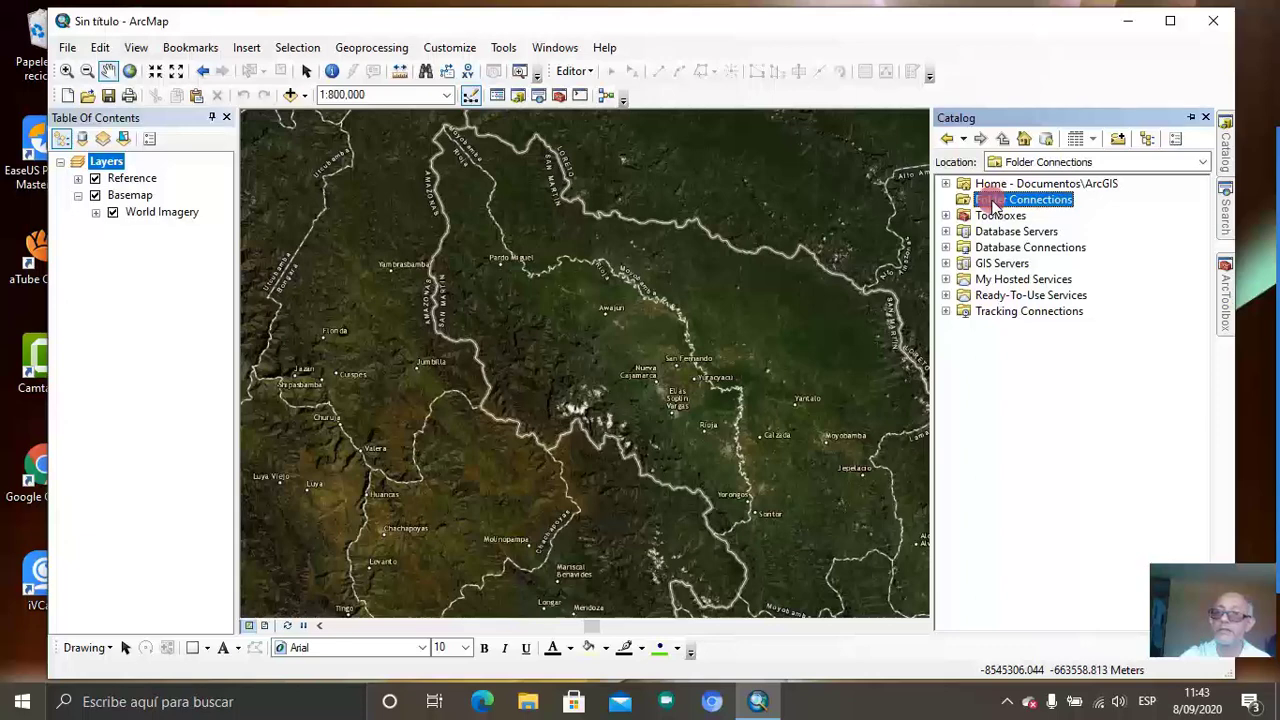
# - Start a new folder connection and expand the ALTO MAYO folder on drive E: to reach its subfolders
pyautogui.rightClick(993, 203)
pyautogui.click(1050, 212)
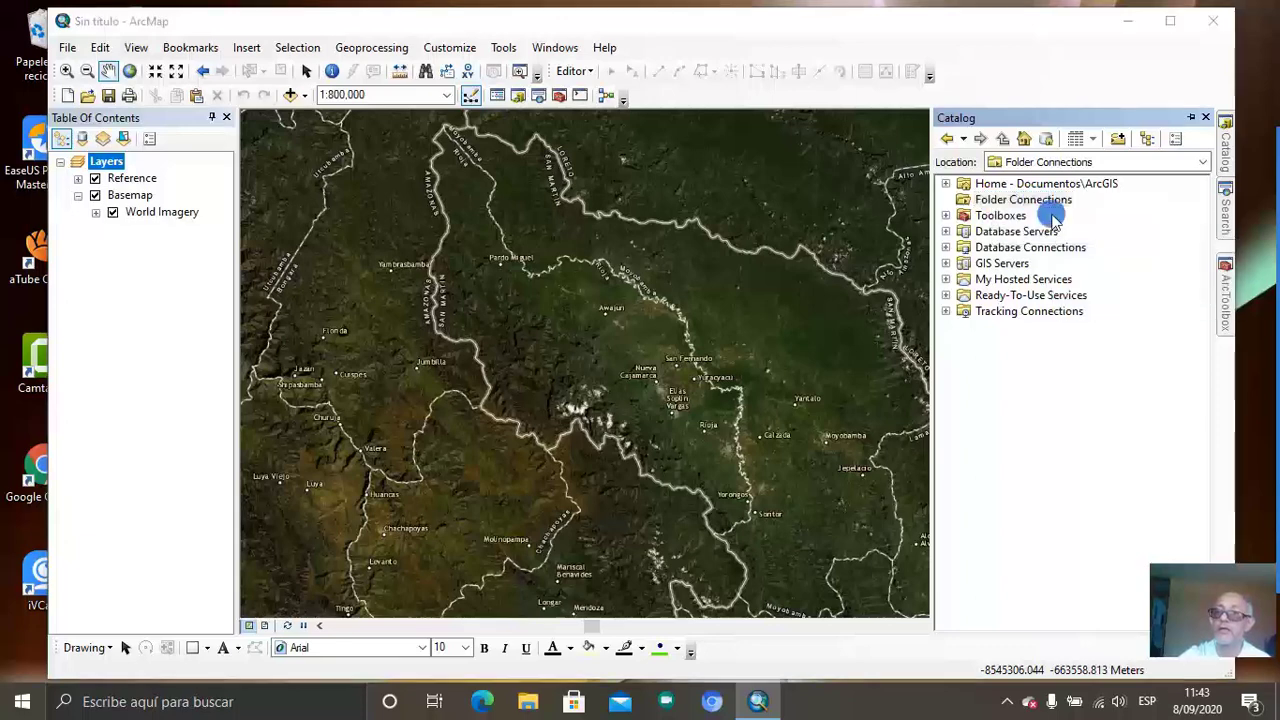
pyautogui.doubleClick(577, 336)
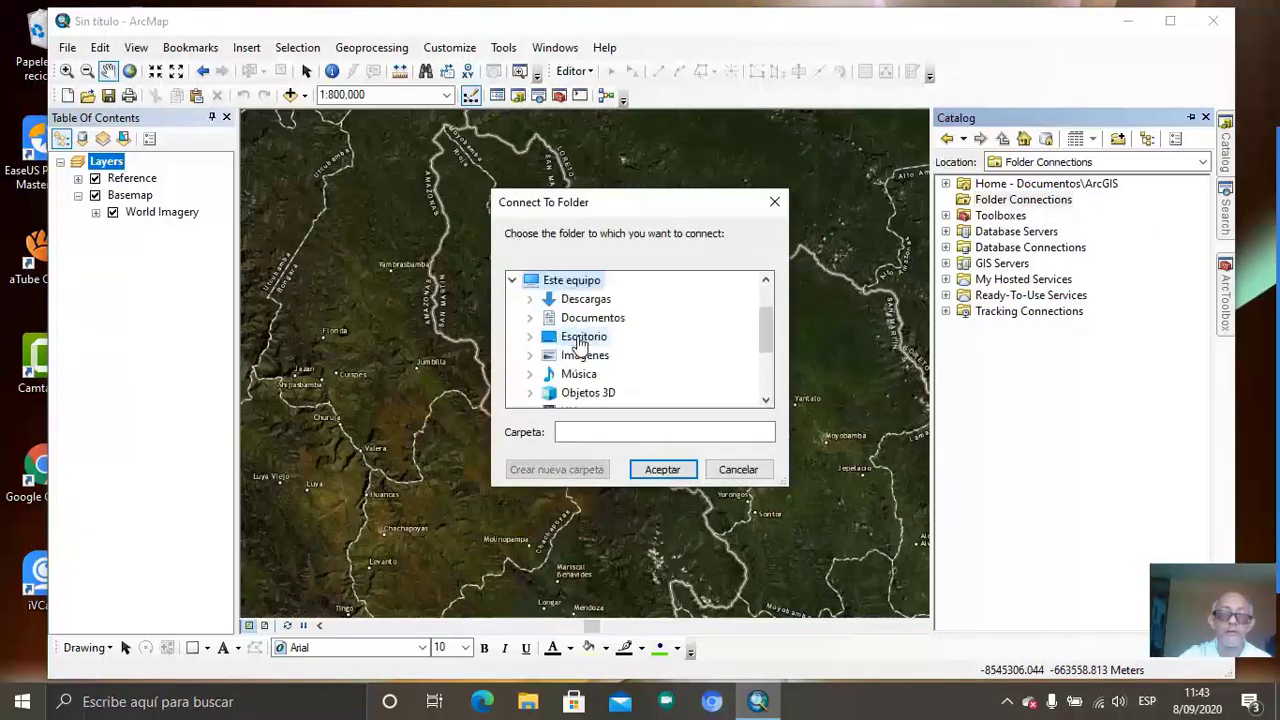
pyautogui.scroll(-2, 723, 351)
pyautogui.doubleClick(617, 355)
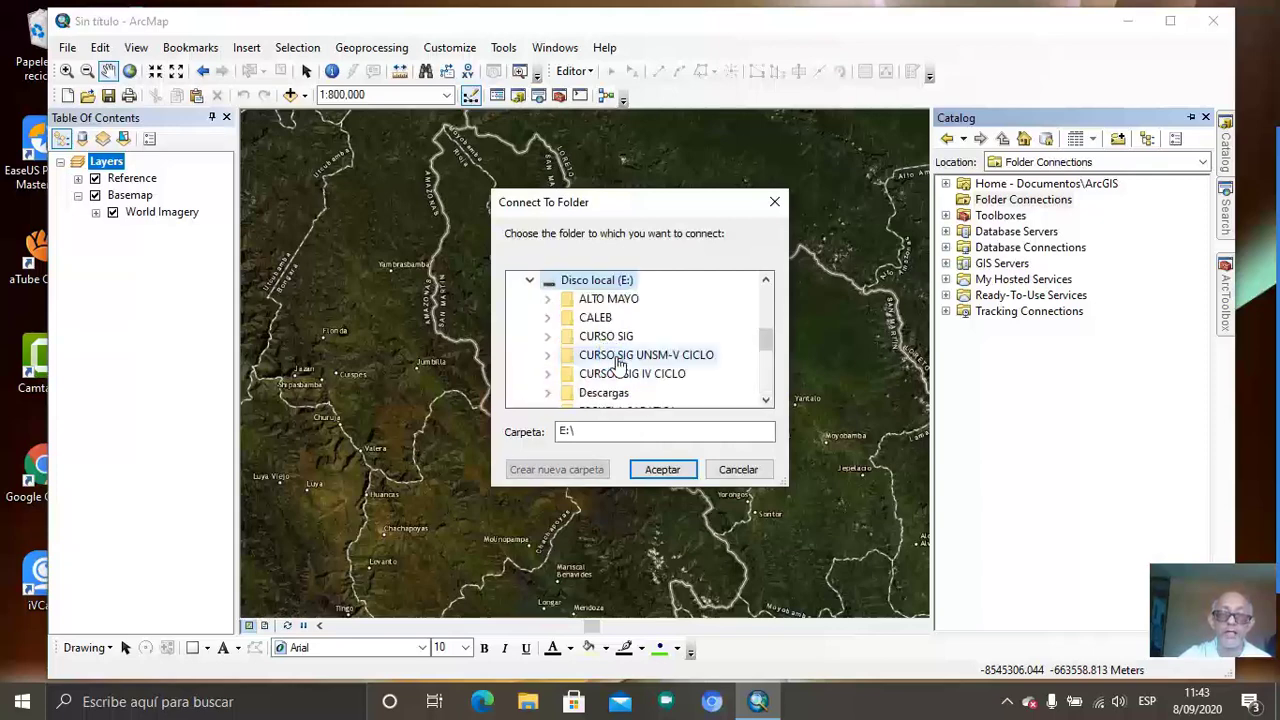
pyautogui.doubleClick(606, 299)
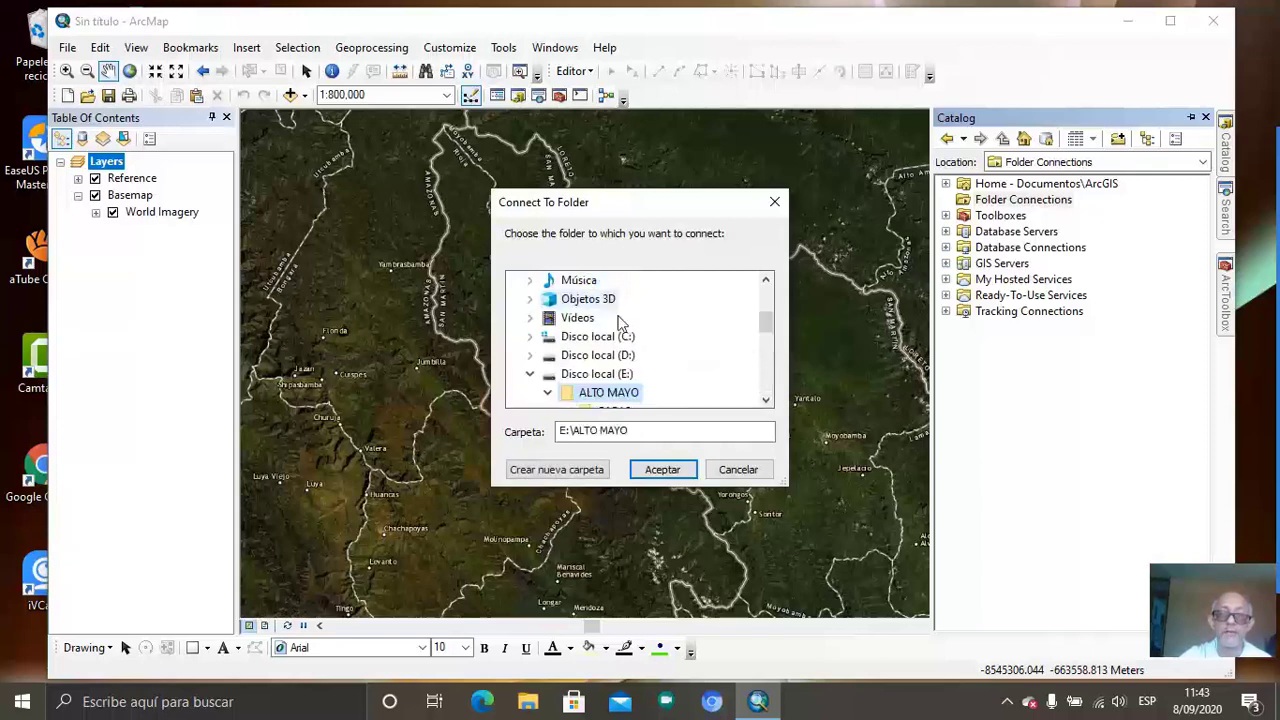
# - Connect the E:\ALTO MAYO folder to the catalog and expand it to show its CAPAS subfolder
pyautogui.click(692, 472)
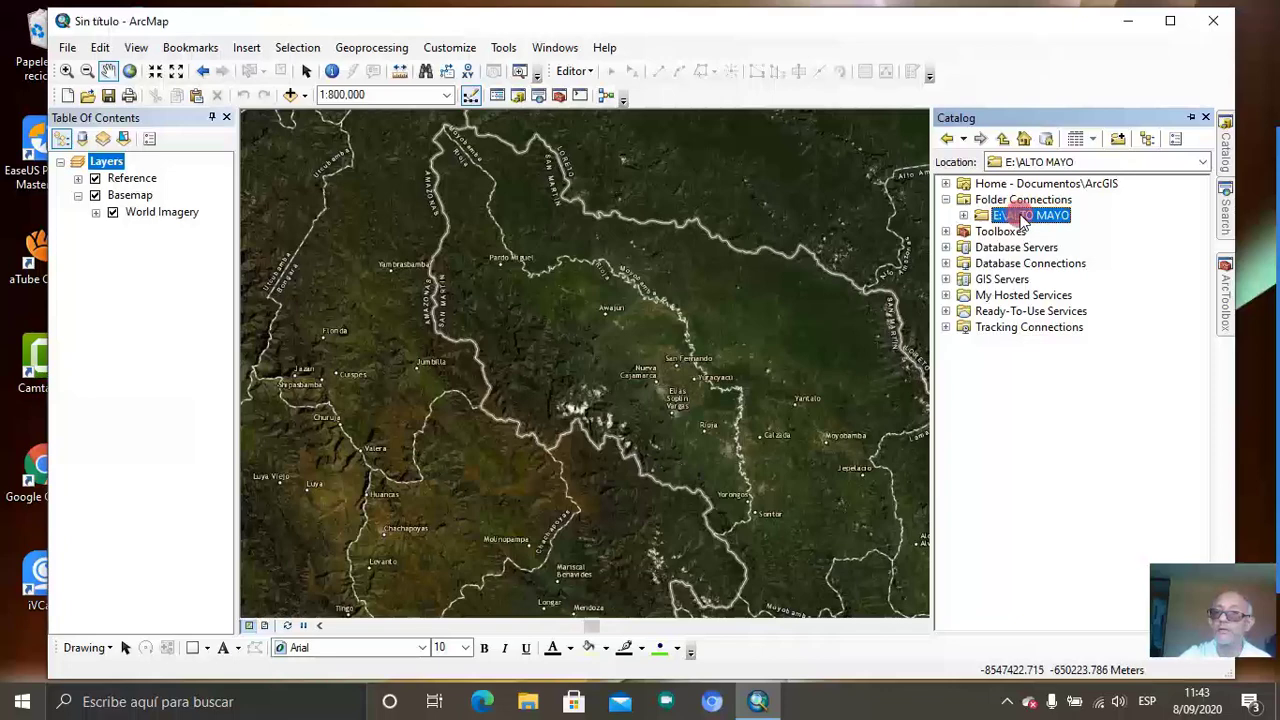
pyautogui.rightClick(1024, 222)
pyautogui.click(963, 217)
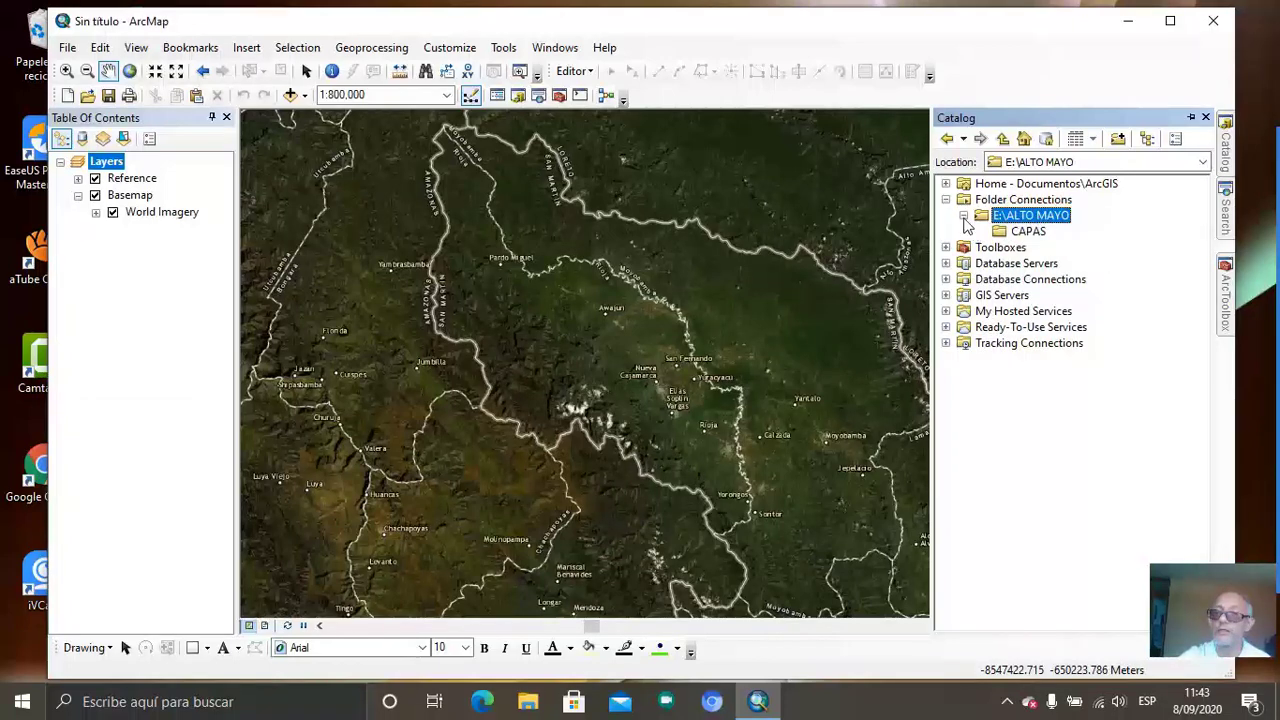
pyautogui.click(963, 216)
pyautogui.click(963, 216)
pyautogui.rightClick(1052, 220)
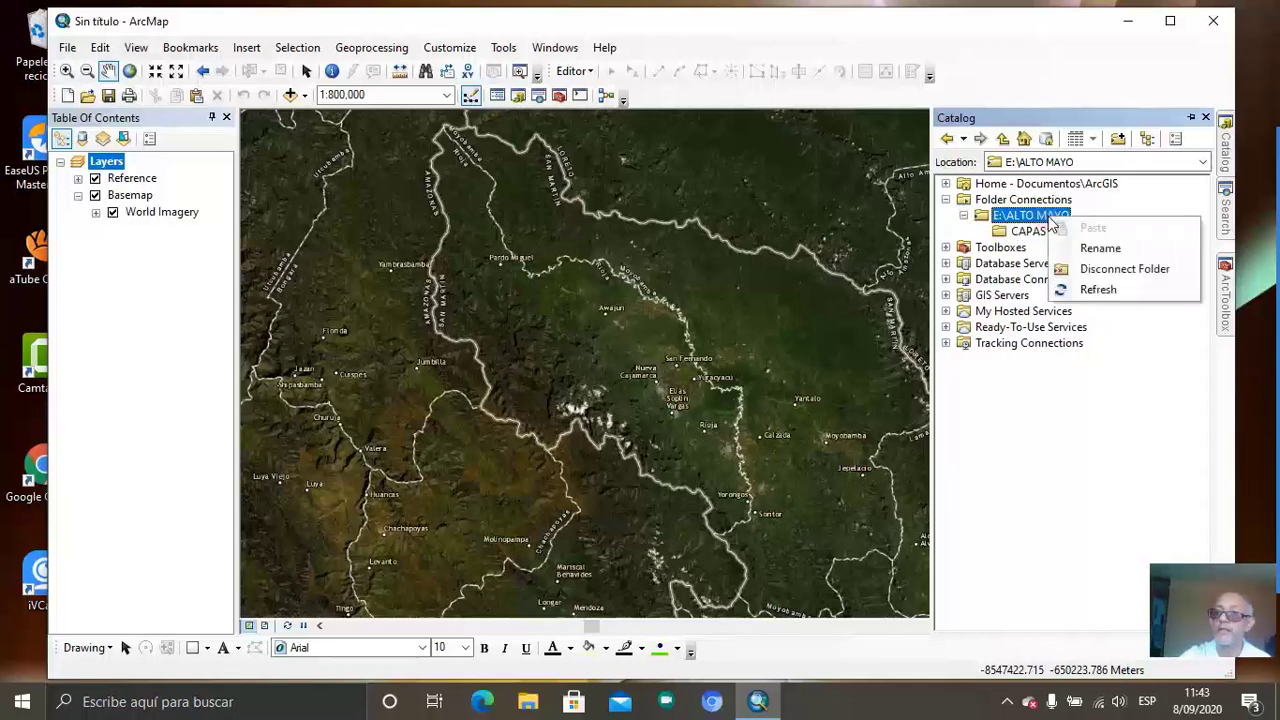
pyautogui.click(1118, 212)
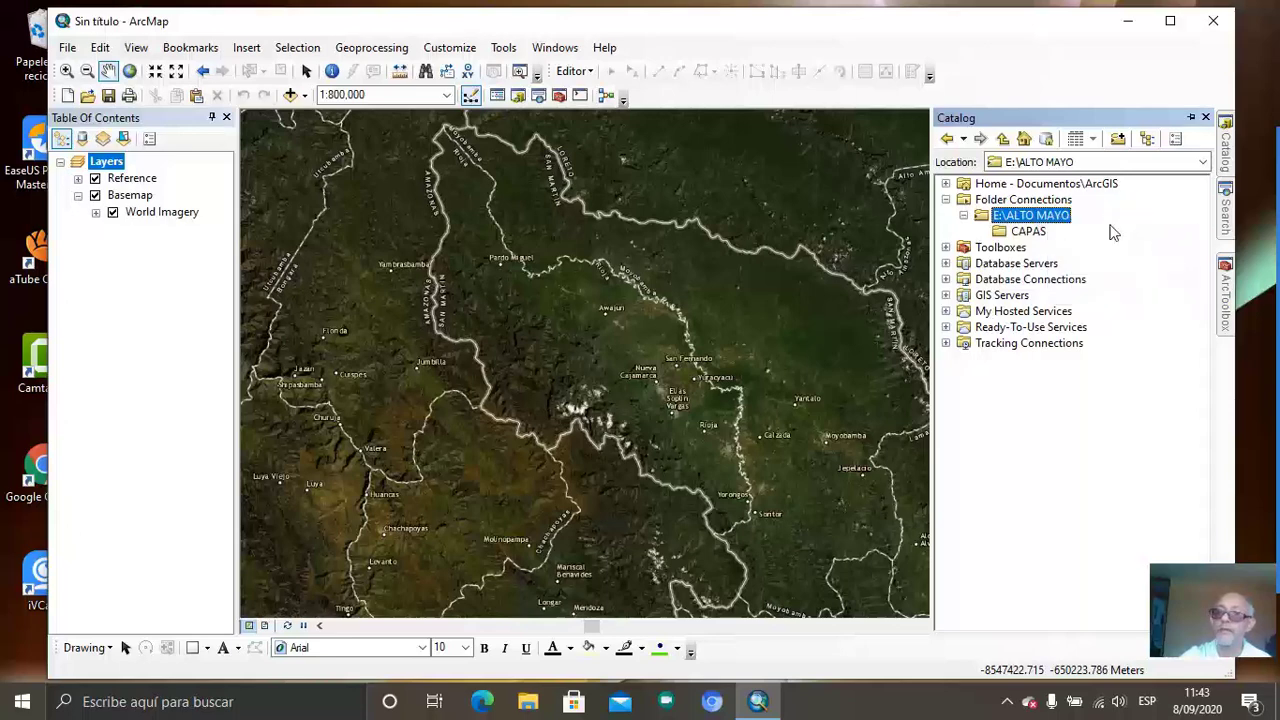
# - Create a new folder named HISTORICO inside the CAPAS folder
pyautogui.click(1030, 231)
pyautogui.click(1045, 215)
pyautogui.click(1030, 231)
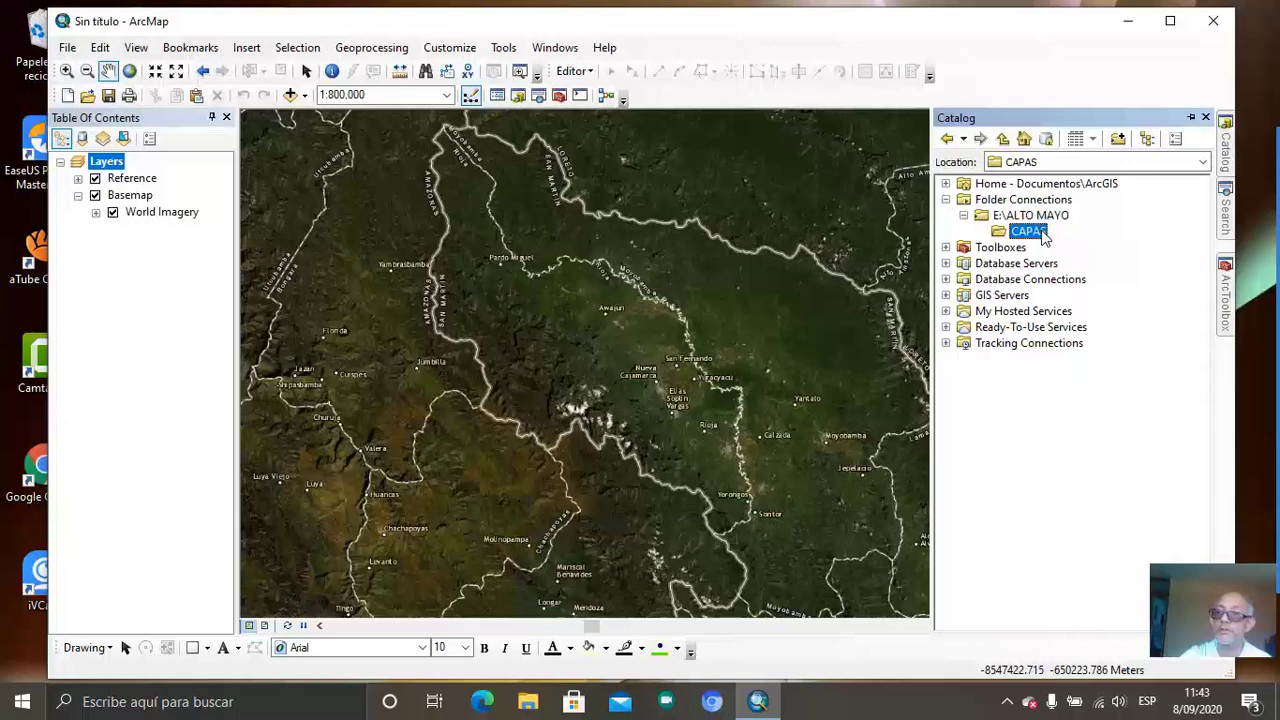
pyautogui.rightClick(1044, 234)
pyautogui.moveTo(1112, 348)
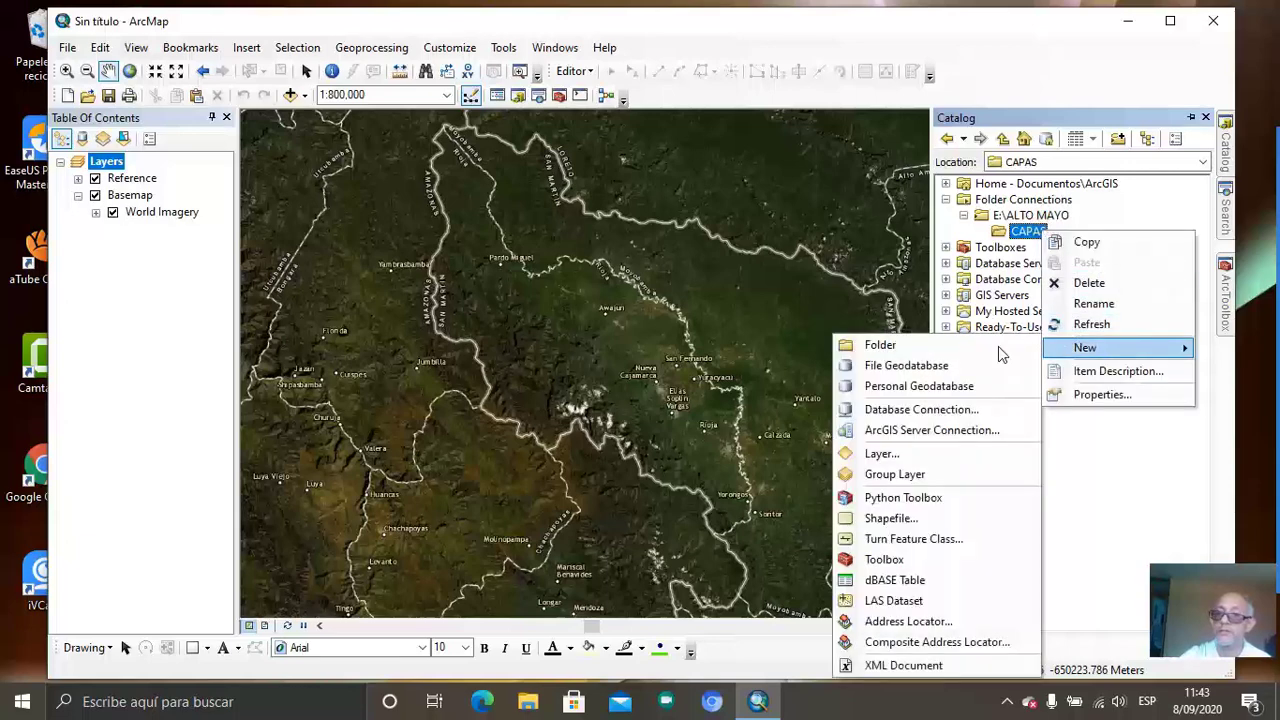
pyautogui.click(940, 365)
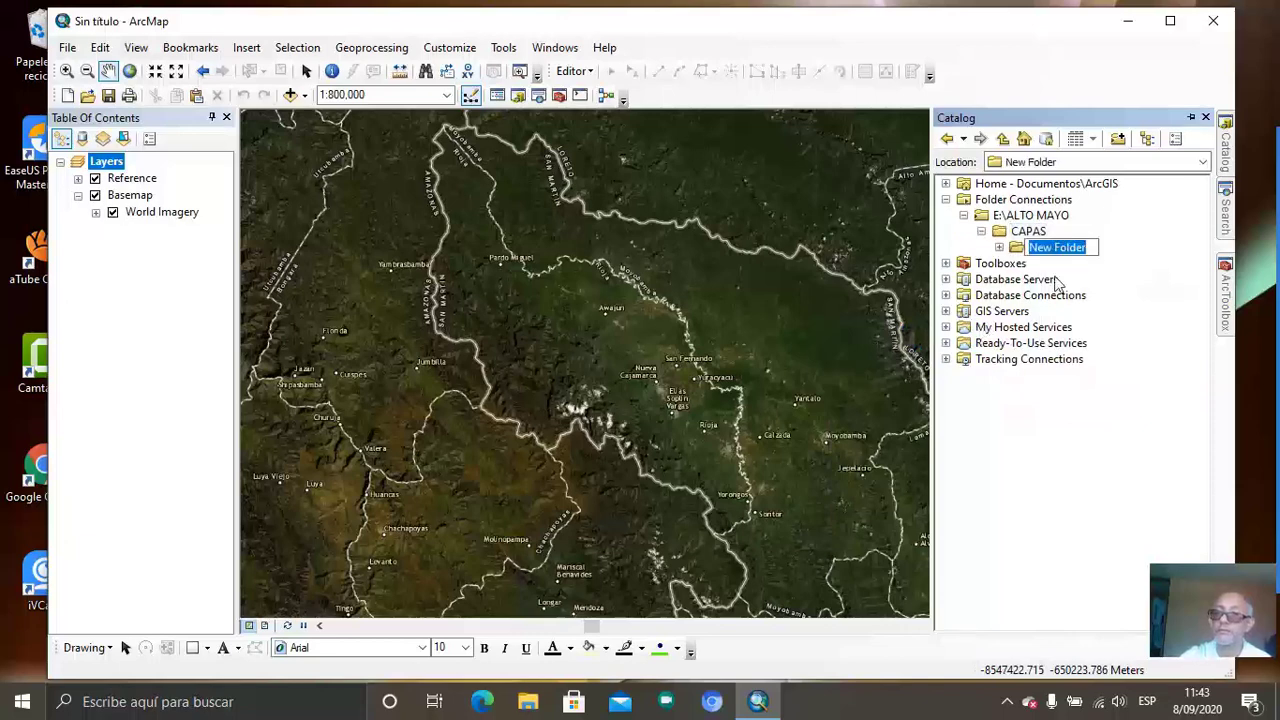
pyautogui.click(1133, 245)
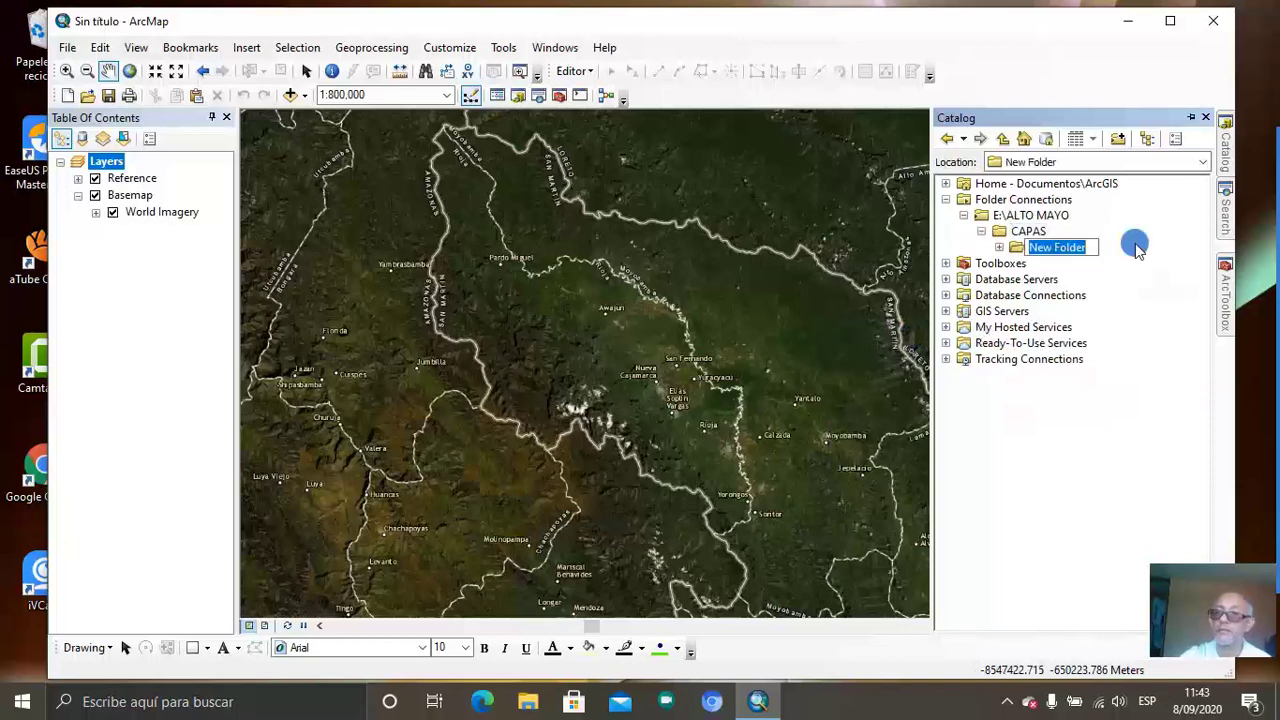
pyautogui.rightClick(1068, 253)
pyautogui.click(1043, 249)
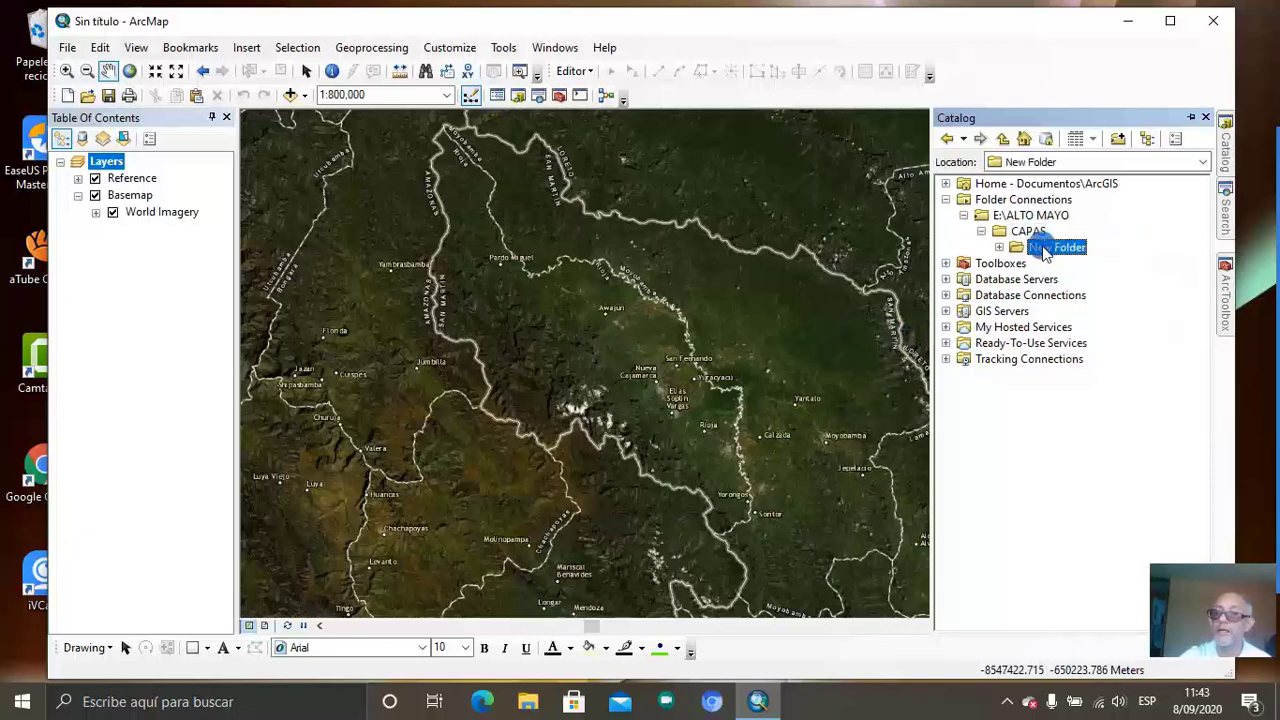
pyautogui.write('H')
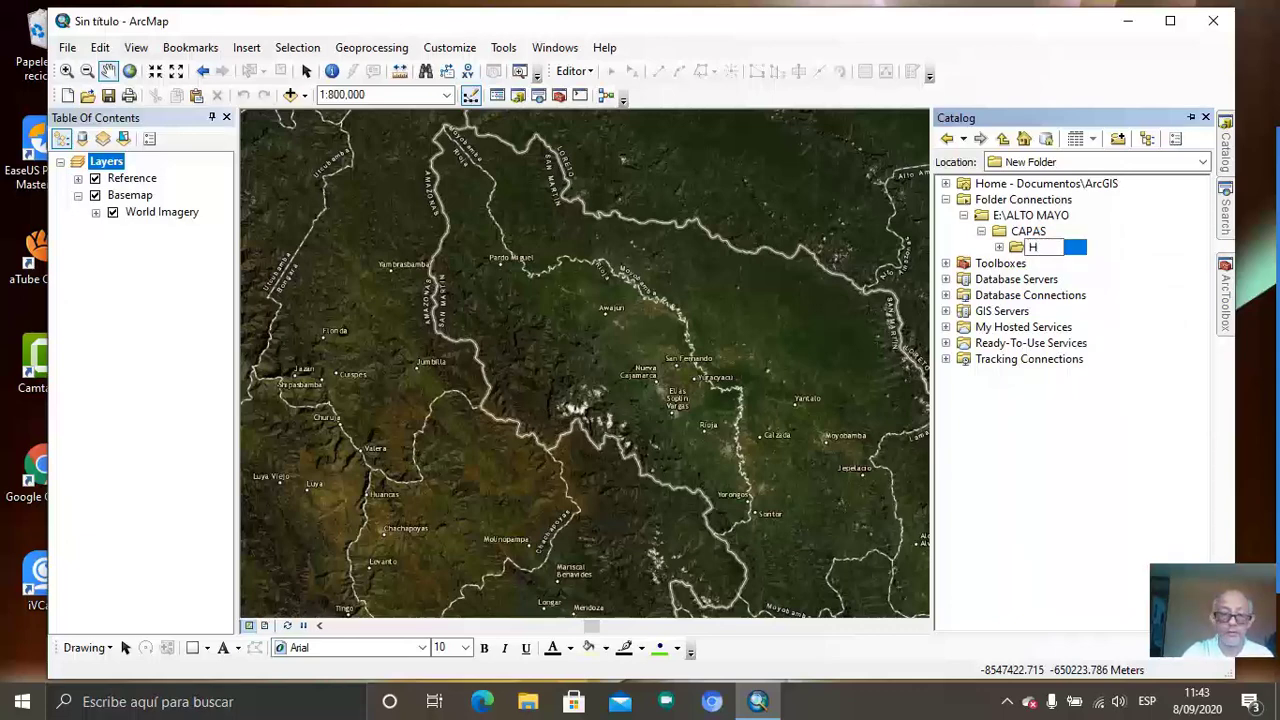
pyautogui.write('ISTORICO')
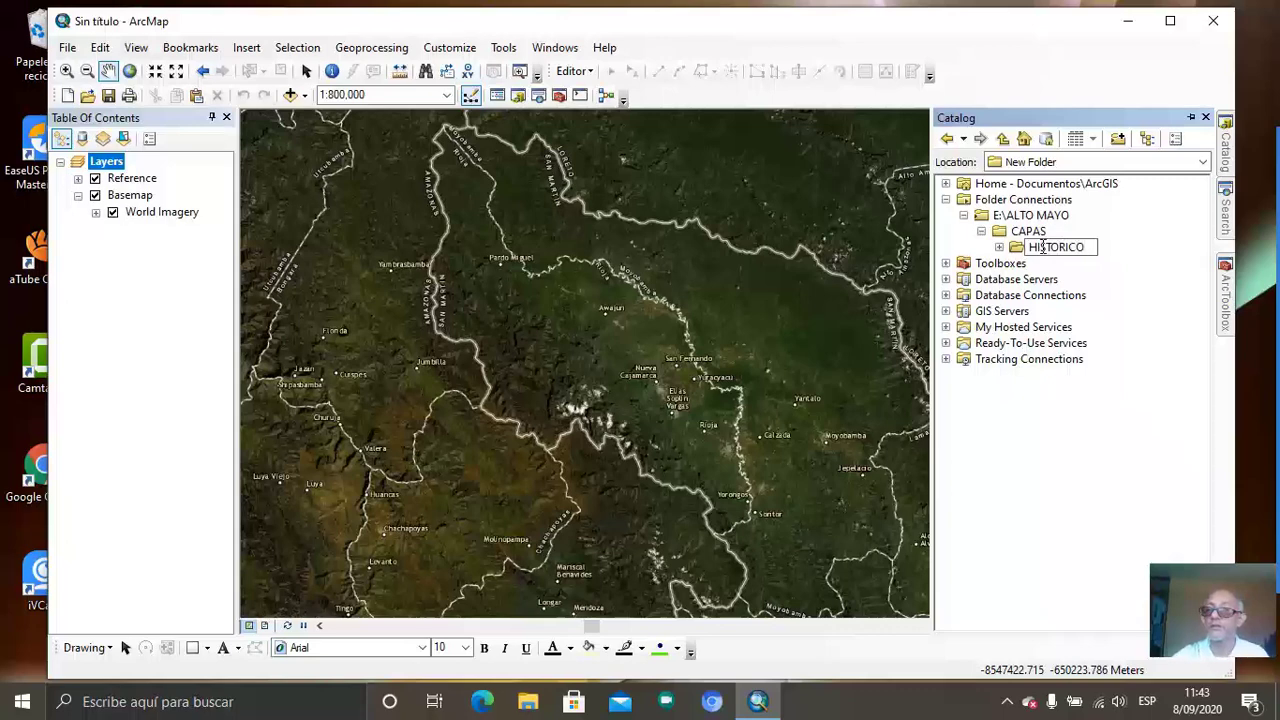
pyautogui.press('Return')
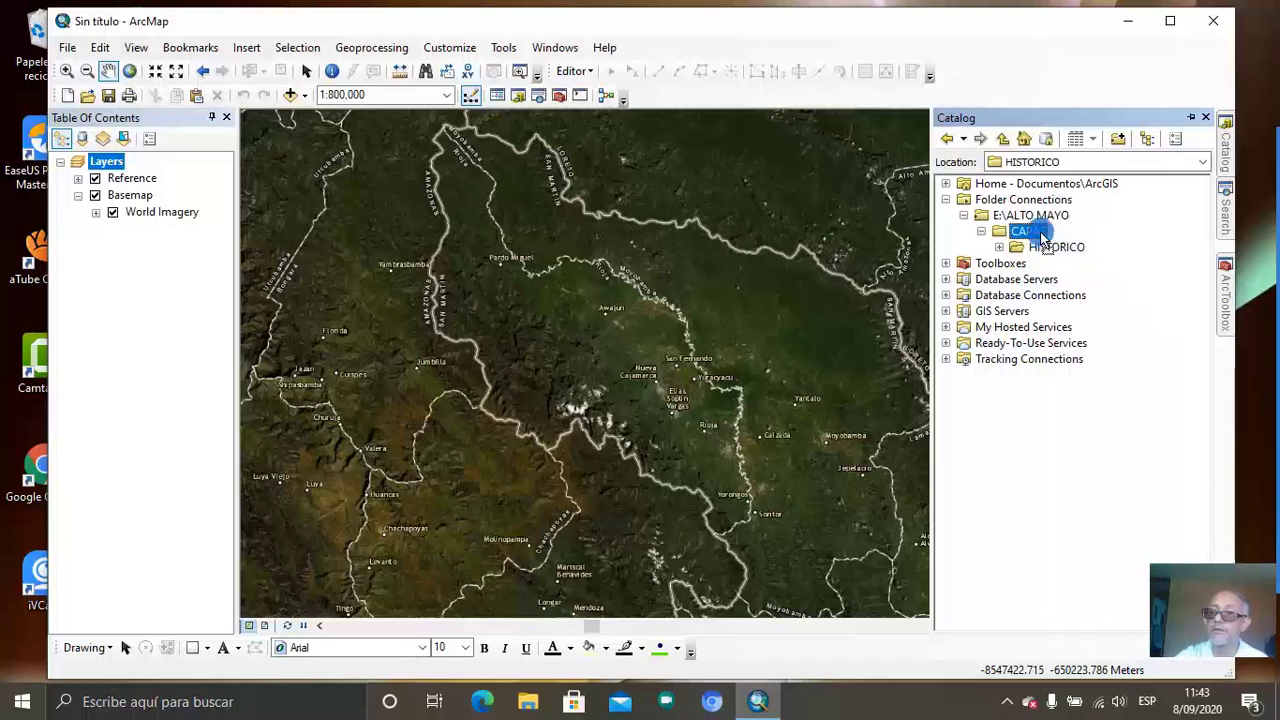
# - Move the HISTORICO folder out to E:\ALTO MAYO and back into CAPAS
pyautogui.click(1036, 217)
pyautogui.moveTo(1038, 220); pyautogui.dragTo(1036, 219)
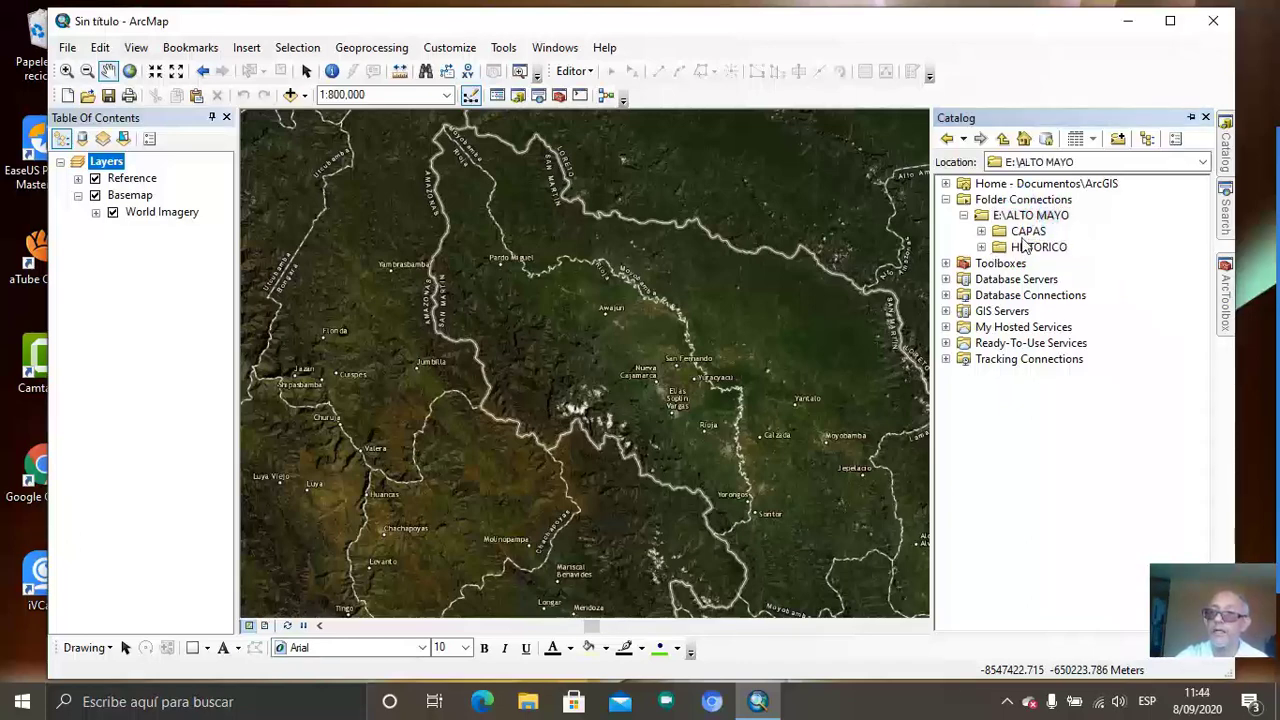
pyautogui.click(1028, 232)
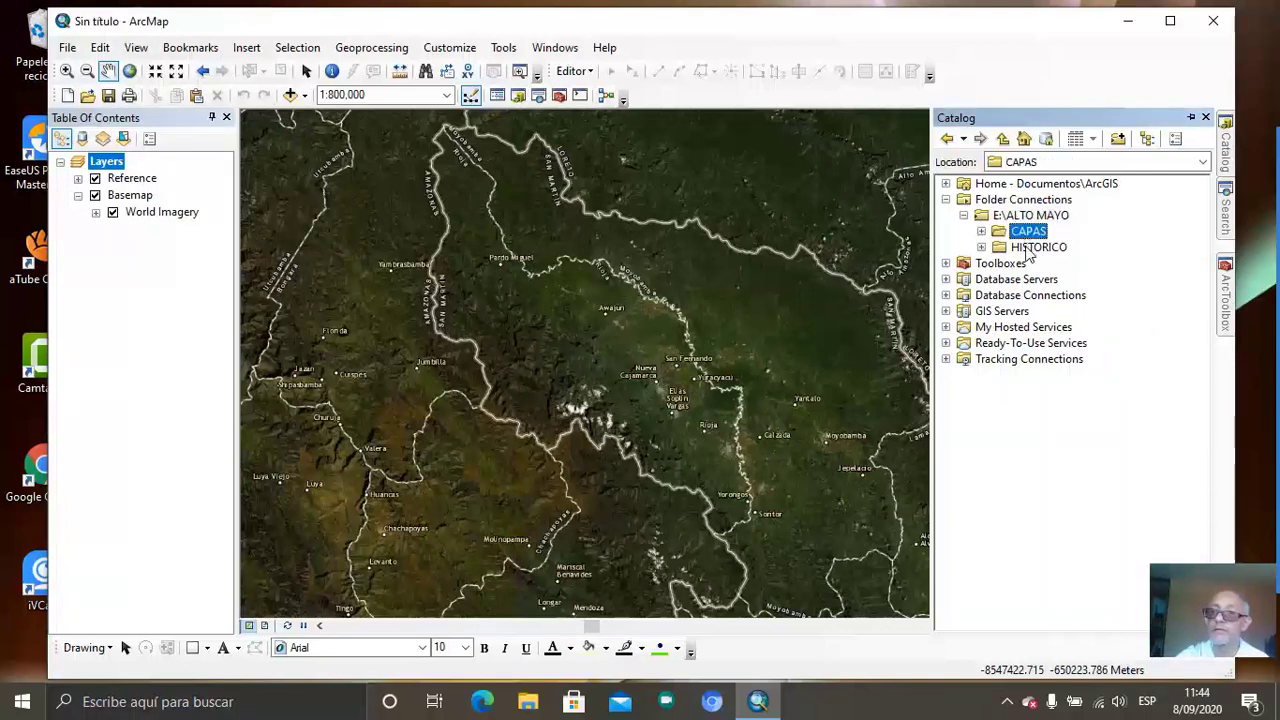
pyautogui.moveTo(1031, 247); pyautogui.dragTo(1030, 233)
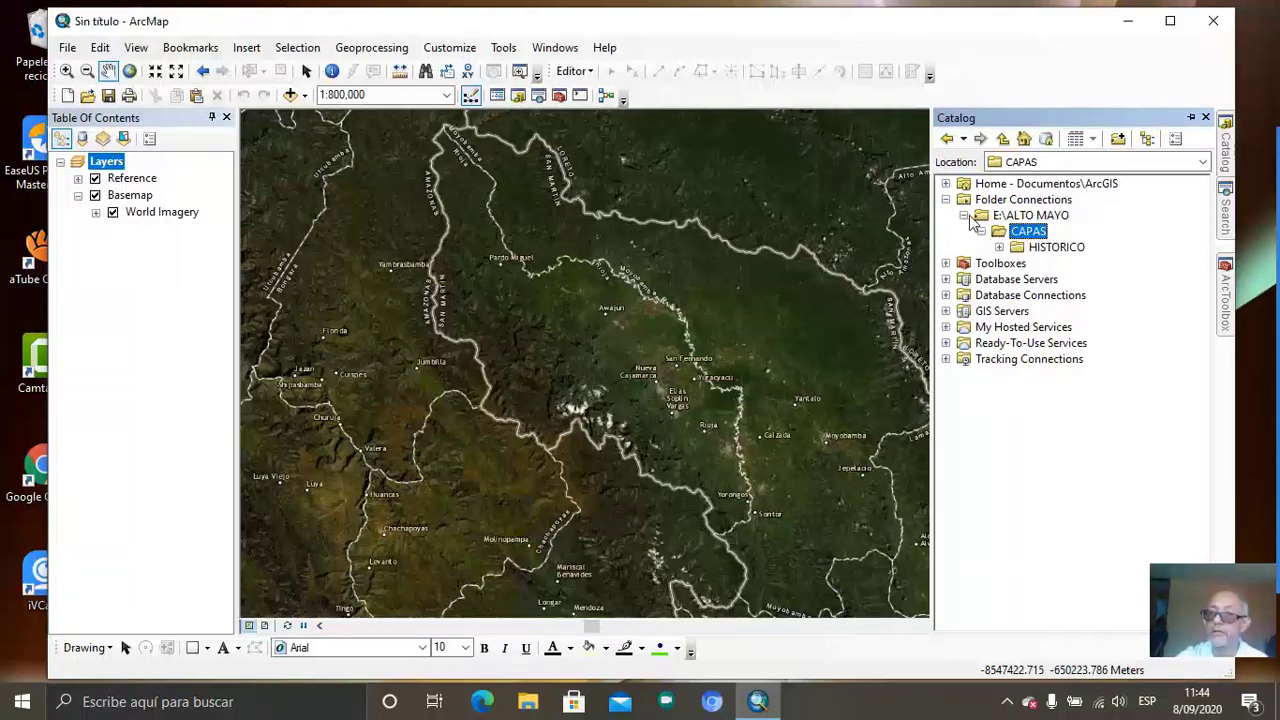
# - Move the HISTORICO folder out of CAPAS so it sits directly under E:\ALTO MAYO
pyautogui.click(1051, 250)
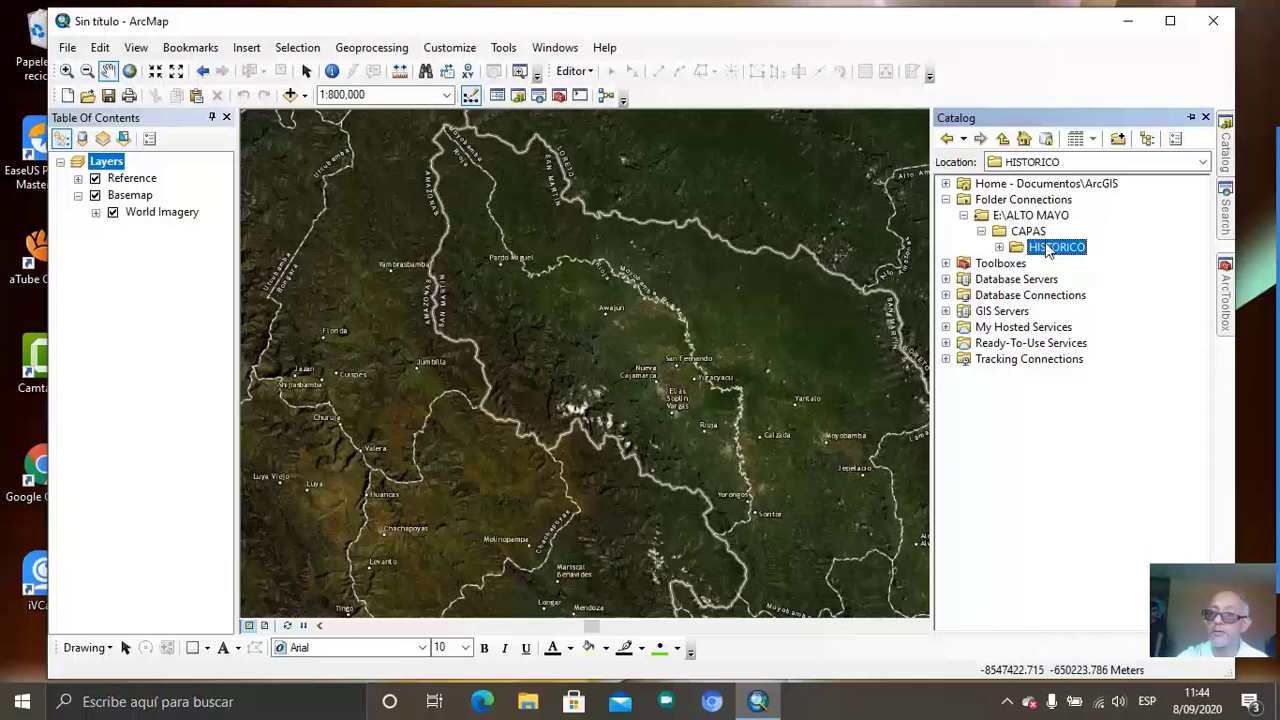
pyautogui.click(1048, 252)
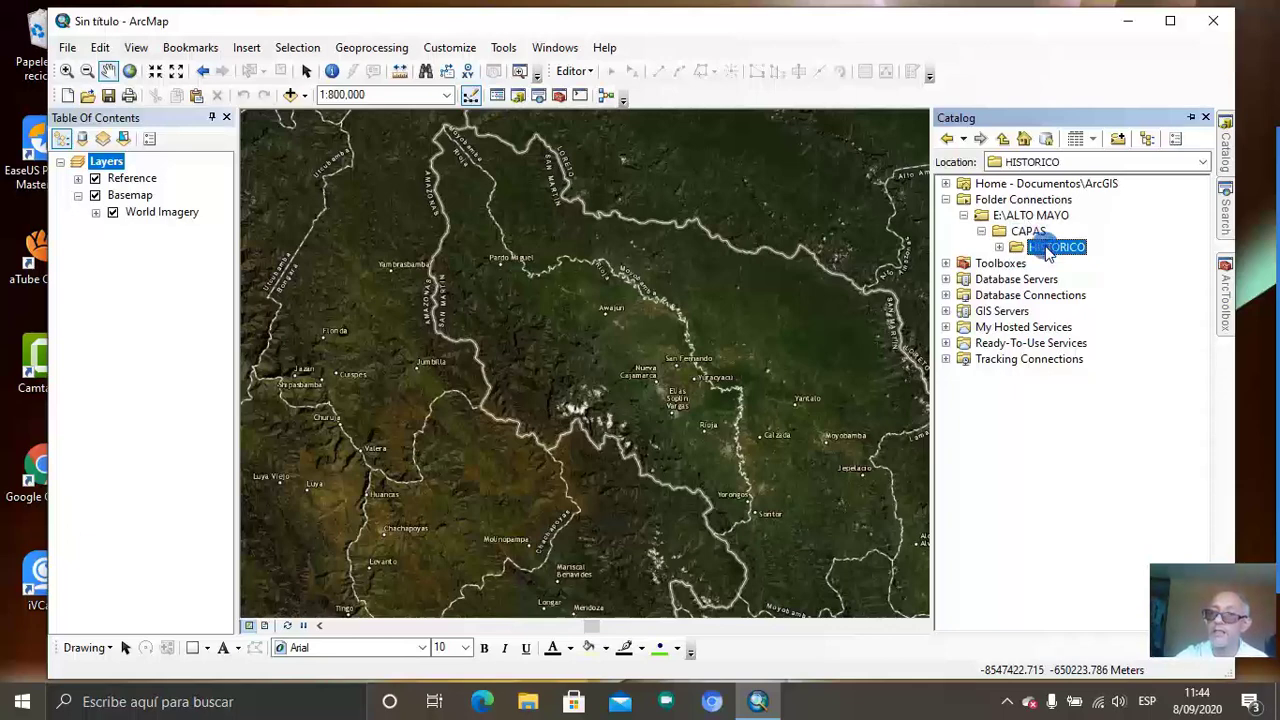
pyautogui.click(1037, 233)
pyautogui.click(1031, 216)
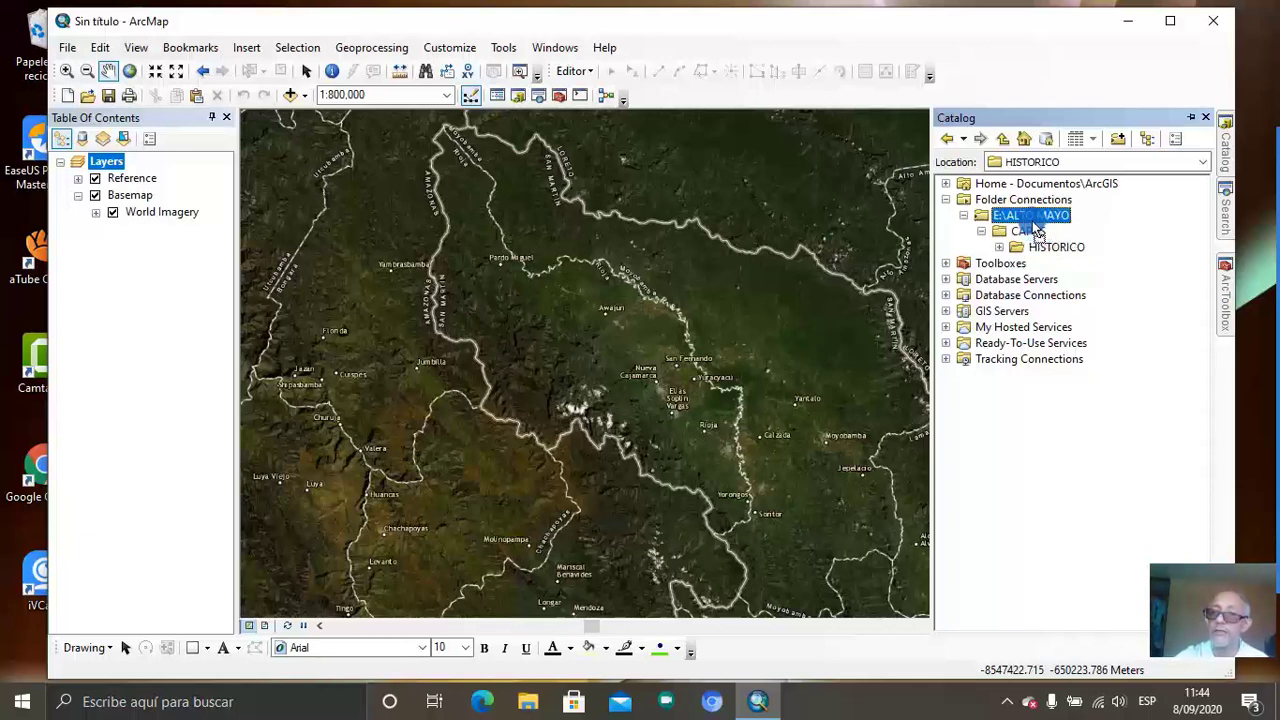
pyautogui.click(1030, 218)
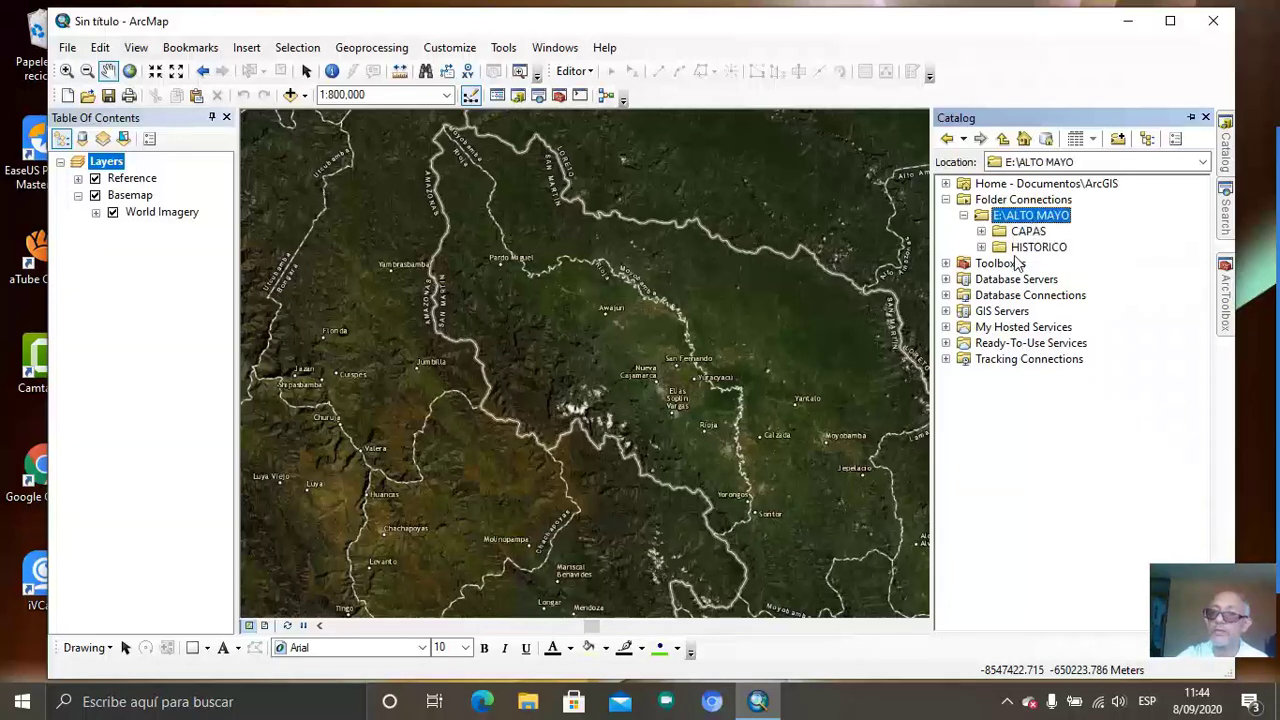
pyautogui.click(1026, 236)
pyautogui.click(1033, 250)
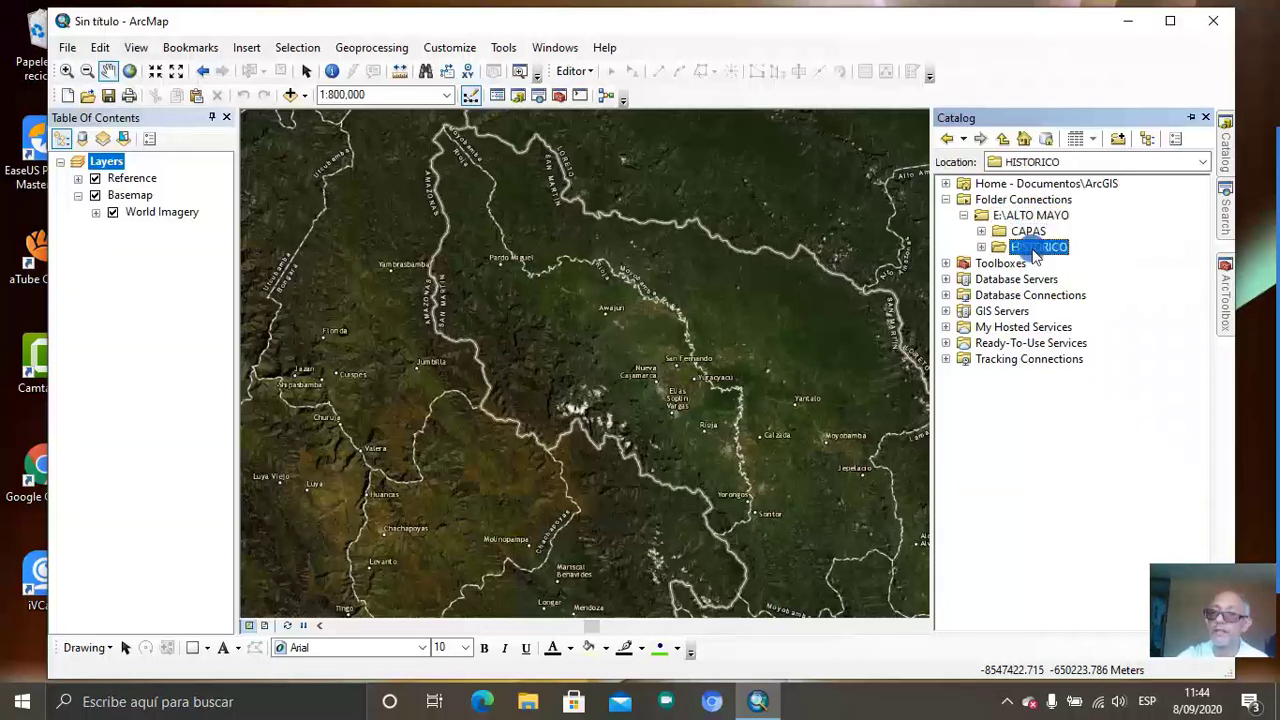
pyautogui.click(1028, 232)
pyautogui.click(1029, 244)
pyautogui.click(1028, 233)
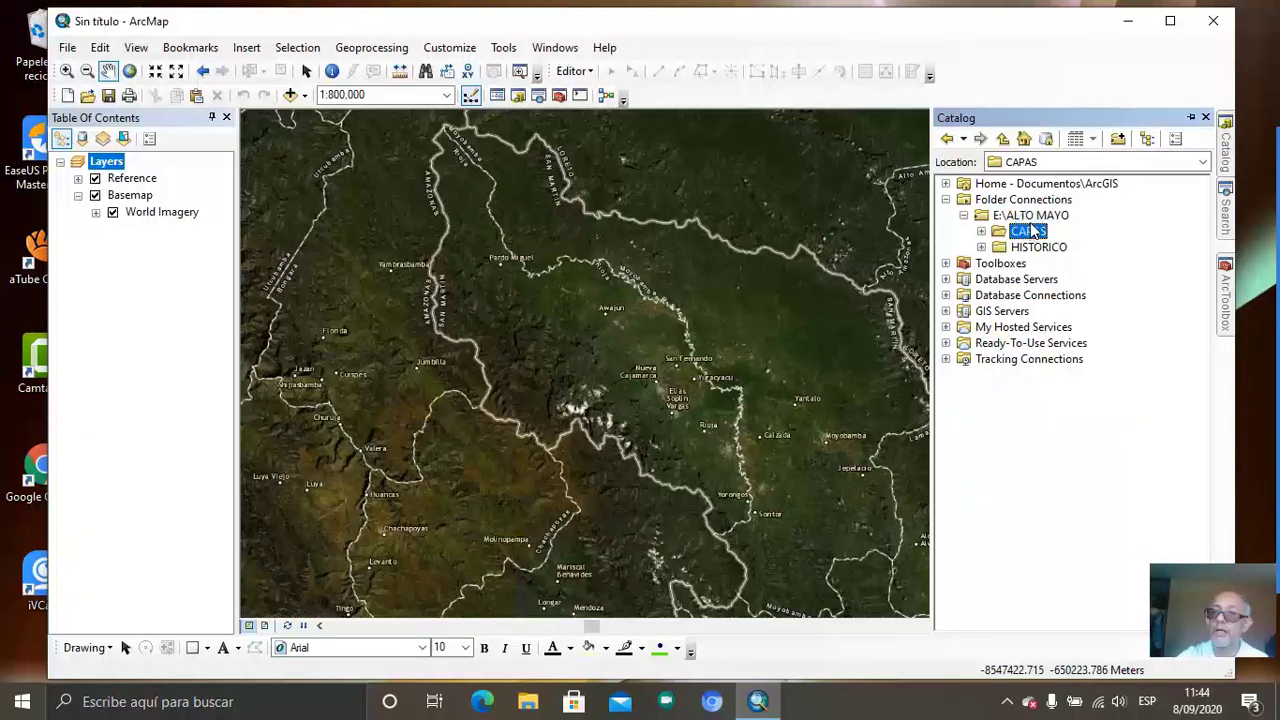
# - Refresh the E:\ALTO MAYO folder connection in the catalog
pyautogui.doubleClick(1033, 217)
pyautogui.rightClick(1035, 220)
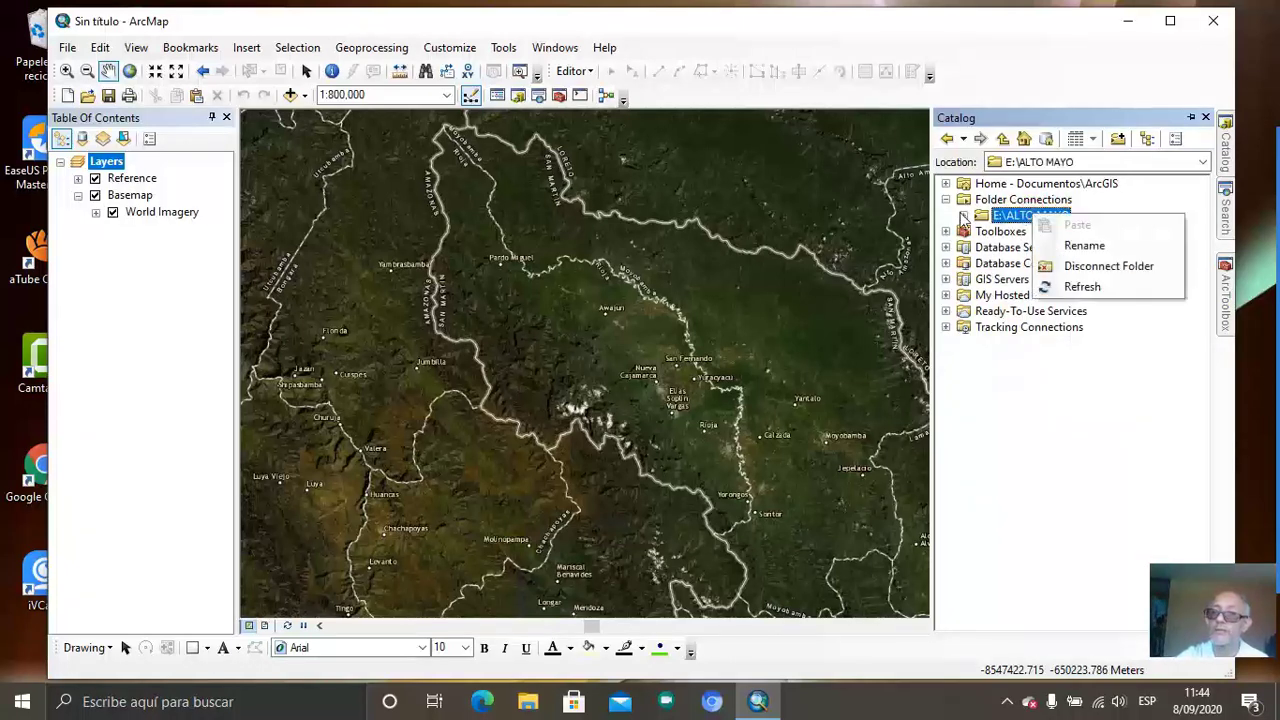
pyautogui.click(964, 216)
pyautogui.rightClick(1017, 219)
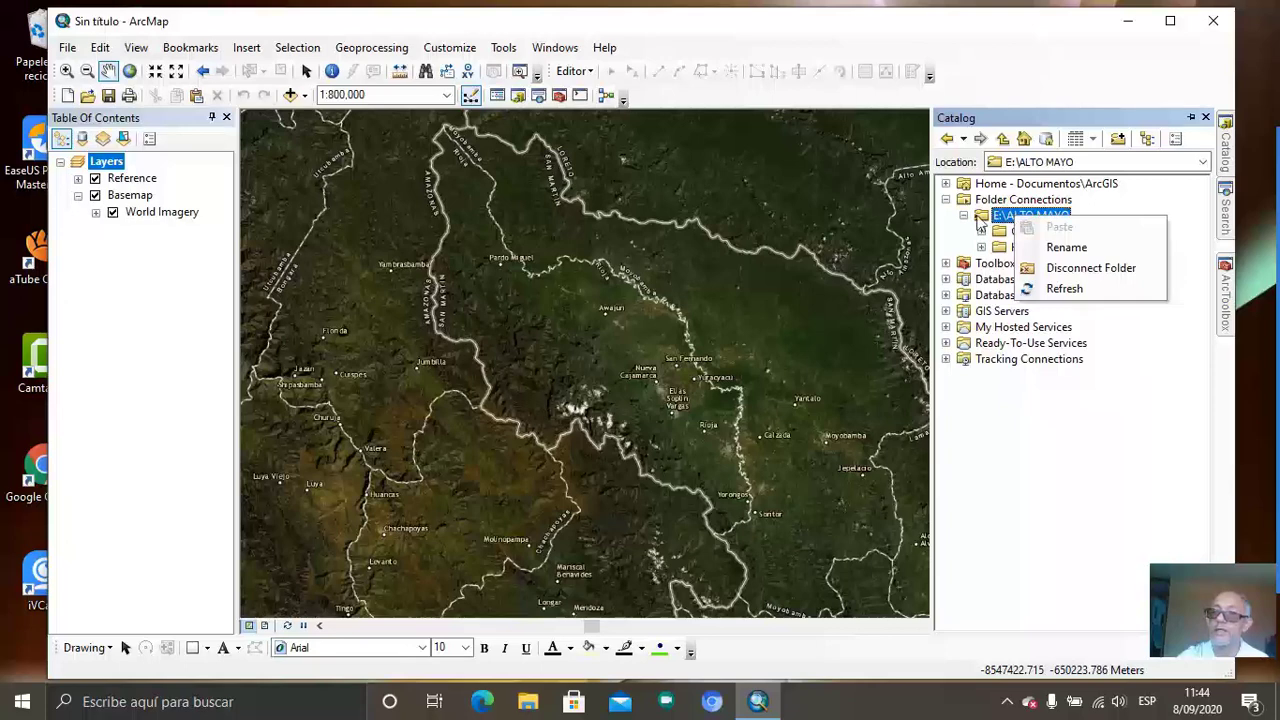
pyautogui.click(1060, 288)
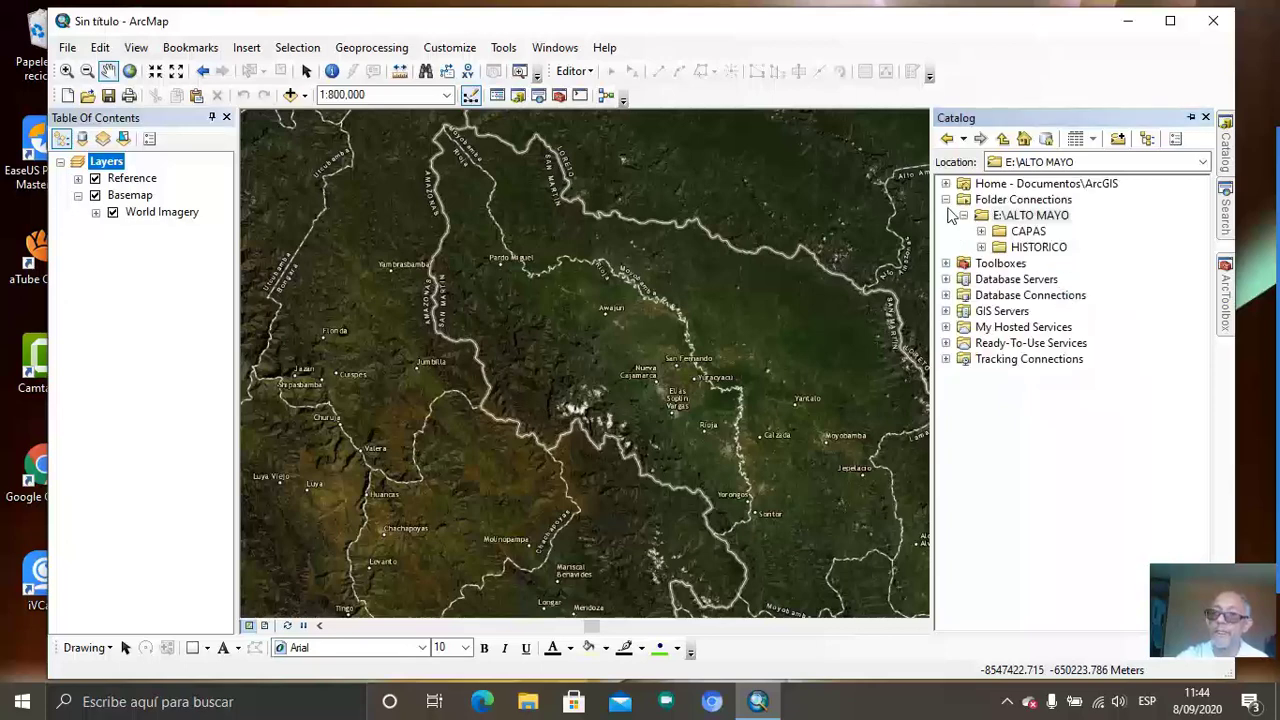
pyautogui.click(964, 216)
pyautogui.rightClick(968, 222)
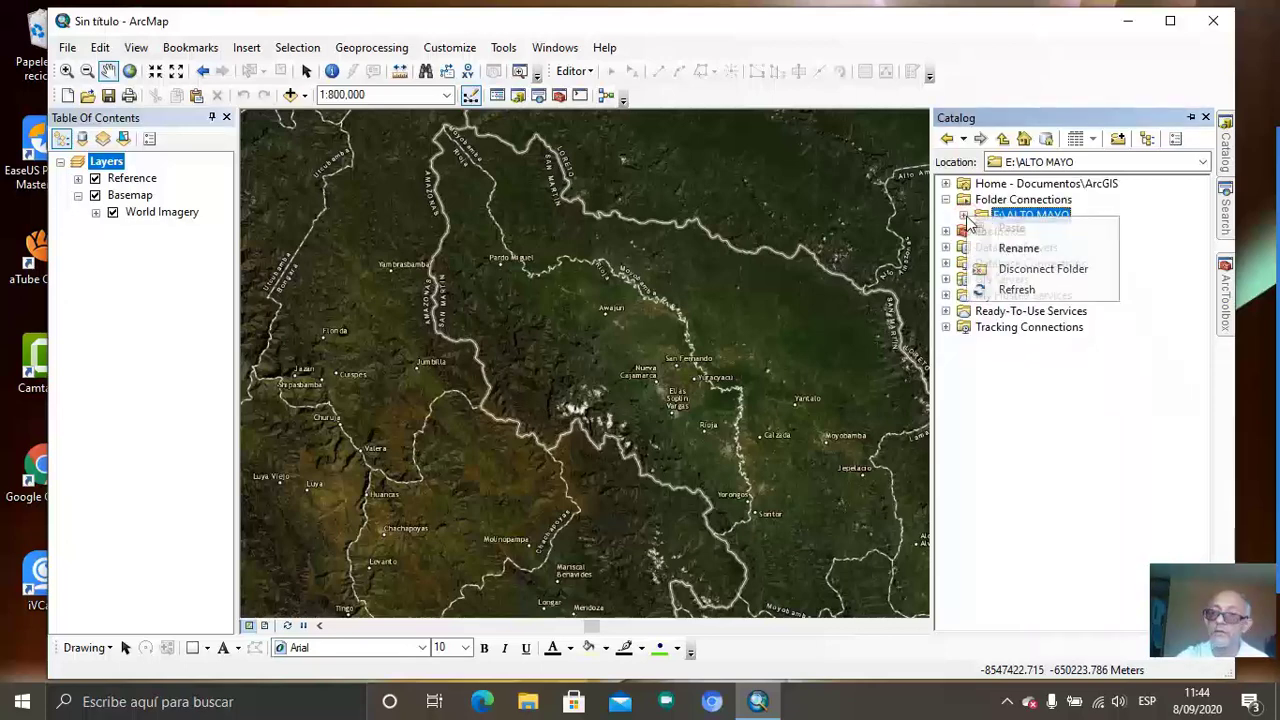
pyautogui.click(1043, 216)
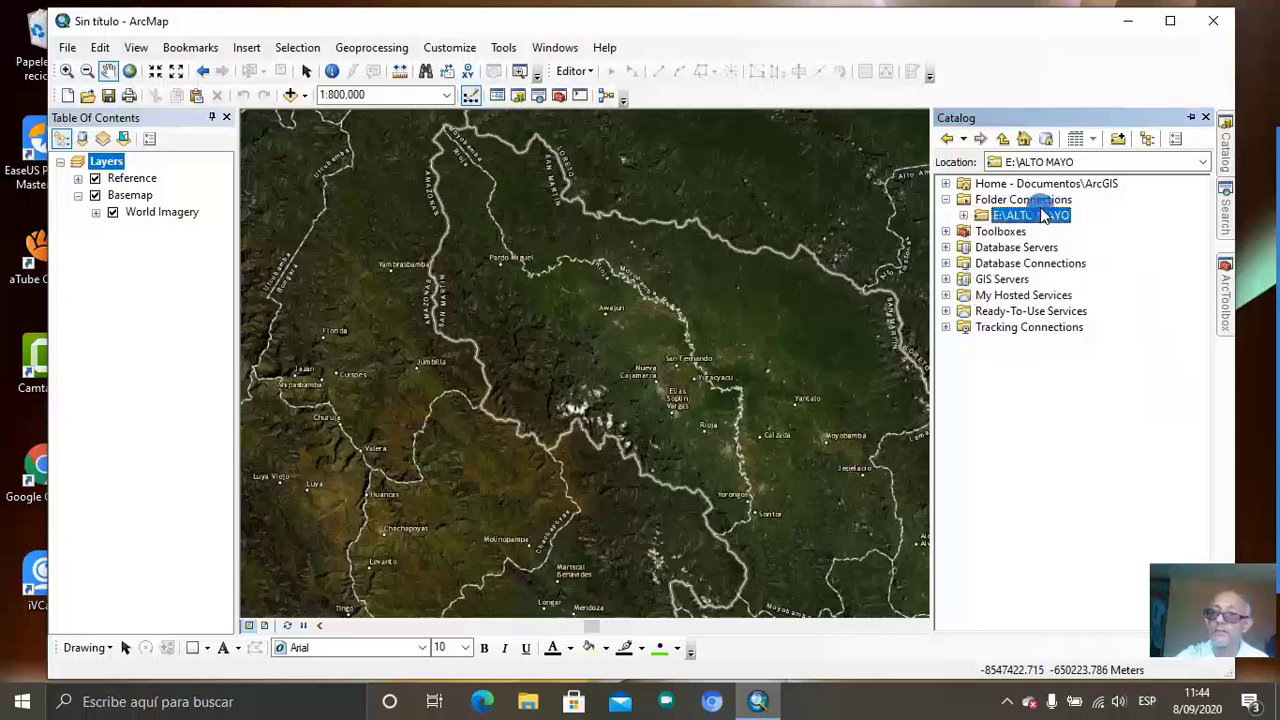
pyautogui.click(964, 216)
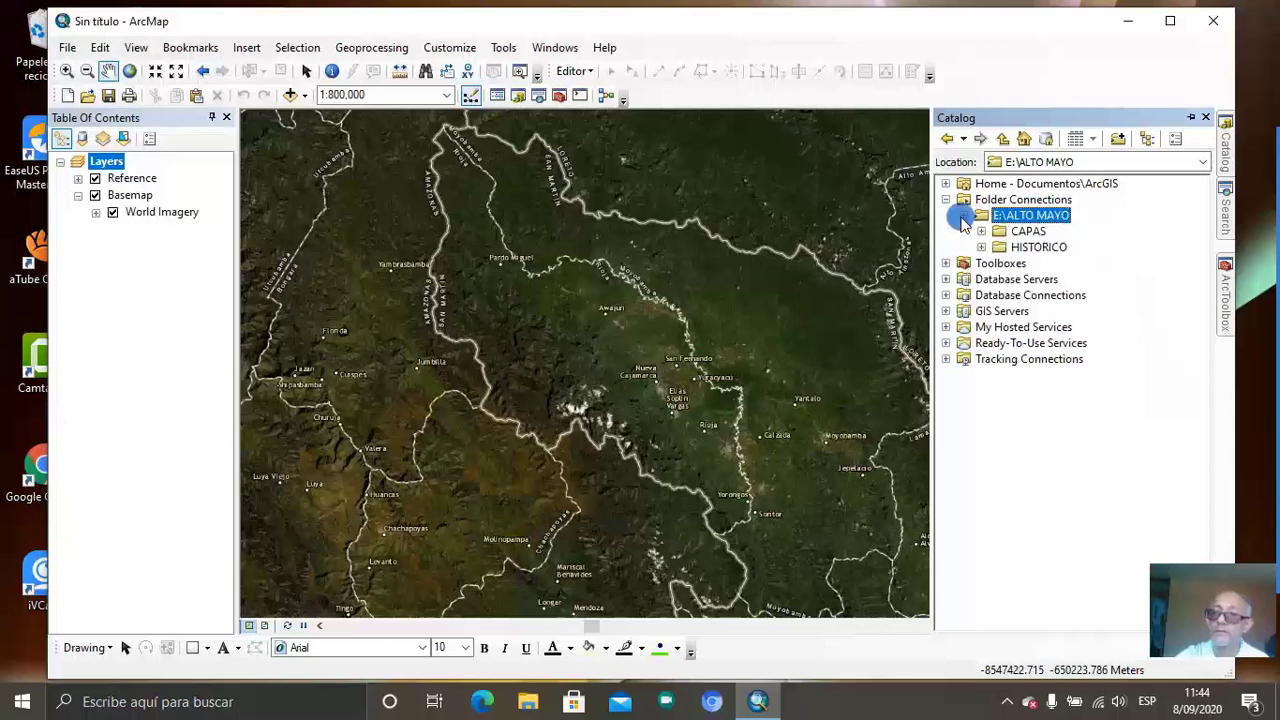
pyautogui.rightClick(1050, 222)
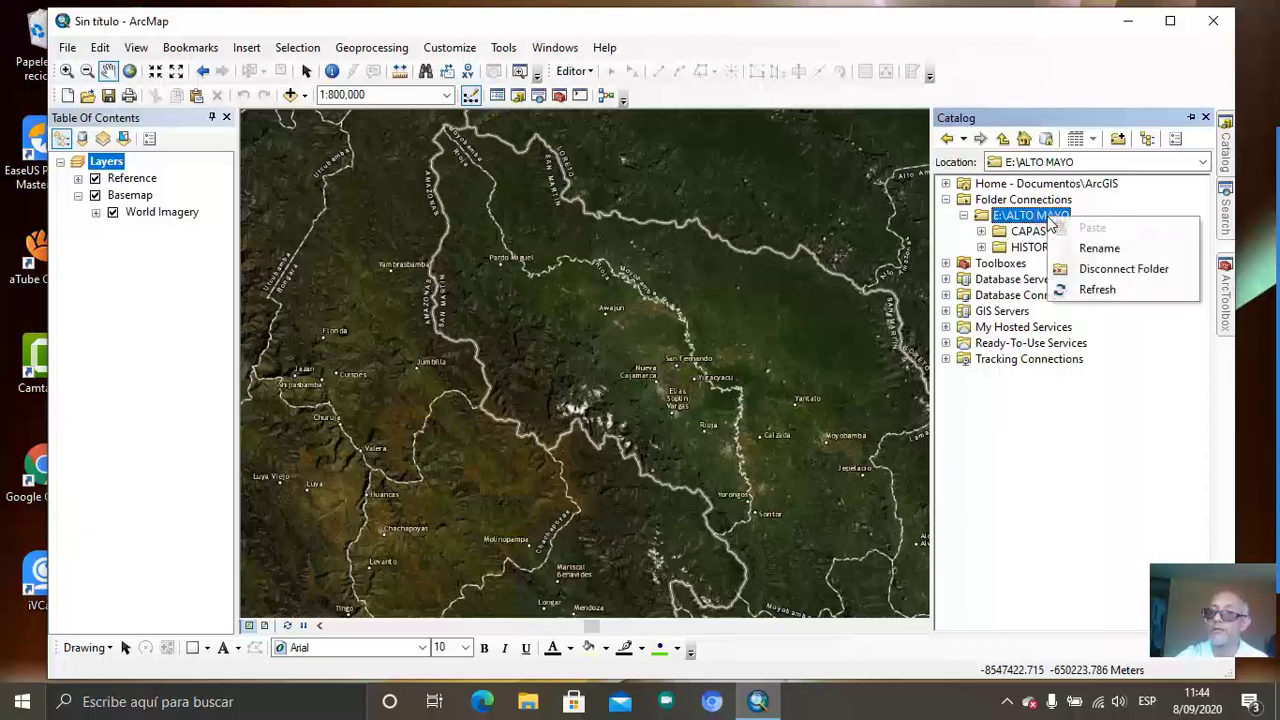
pyautogui.click(1018, 246)
pyautogui.click(1024, 245)
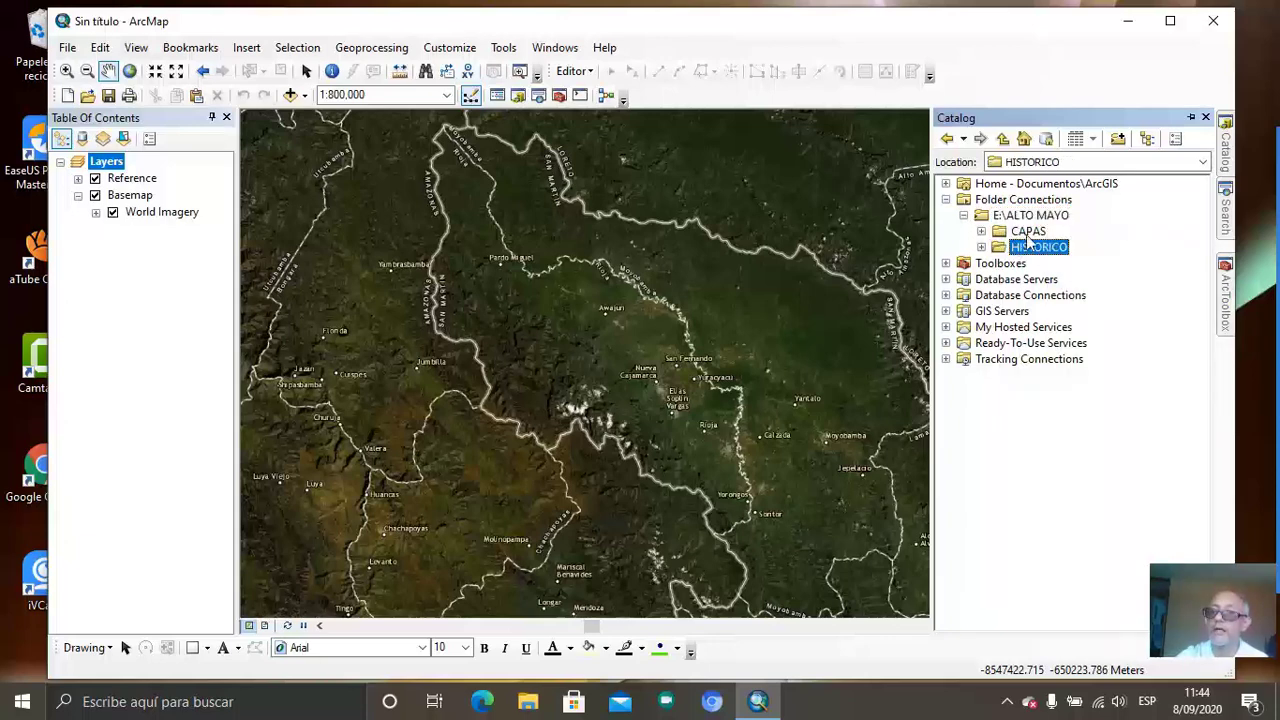
pyautogui.click(1028, 232)
pyautogui.click(1034, 218)
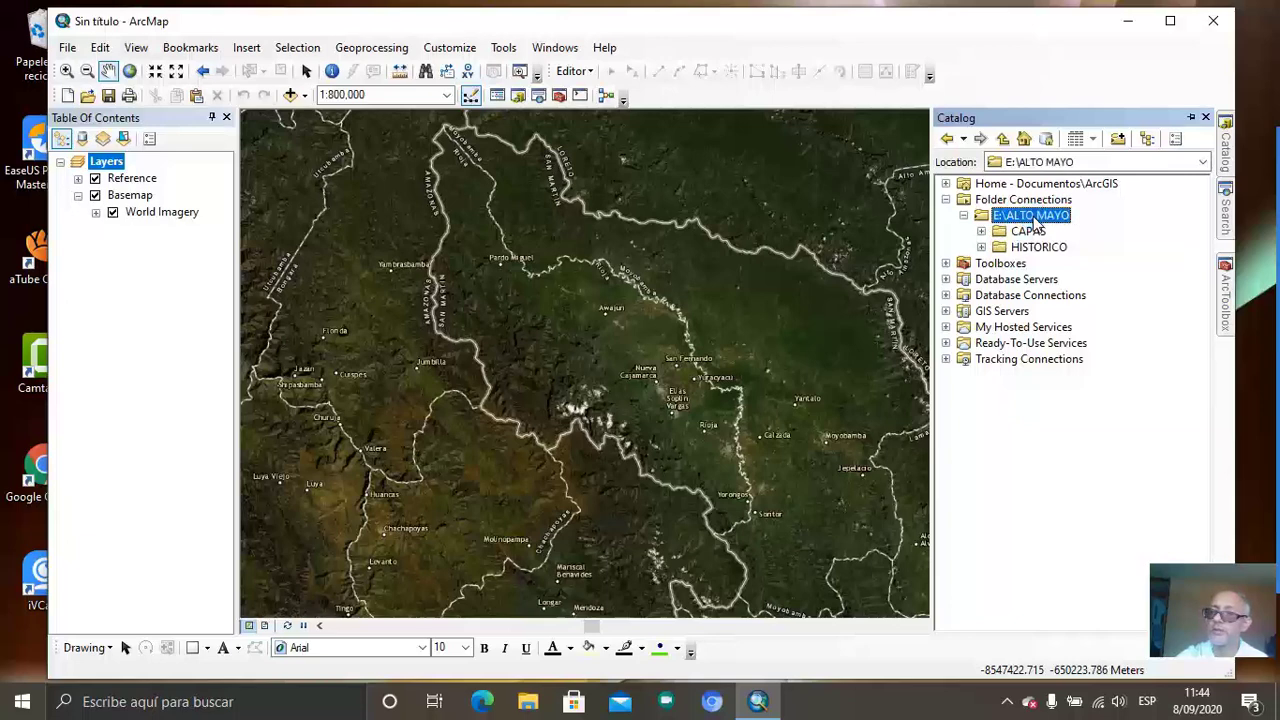
# - Create a new folder named IMAGENES inside the CAPAS folder
pyautogui.click(1038, 232)
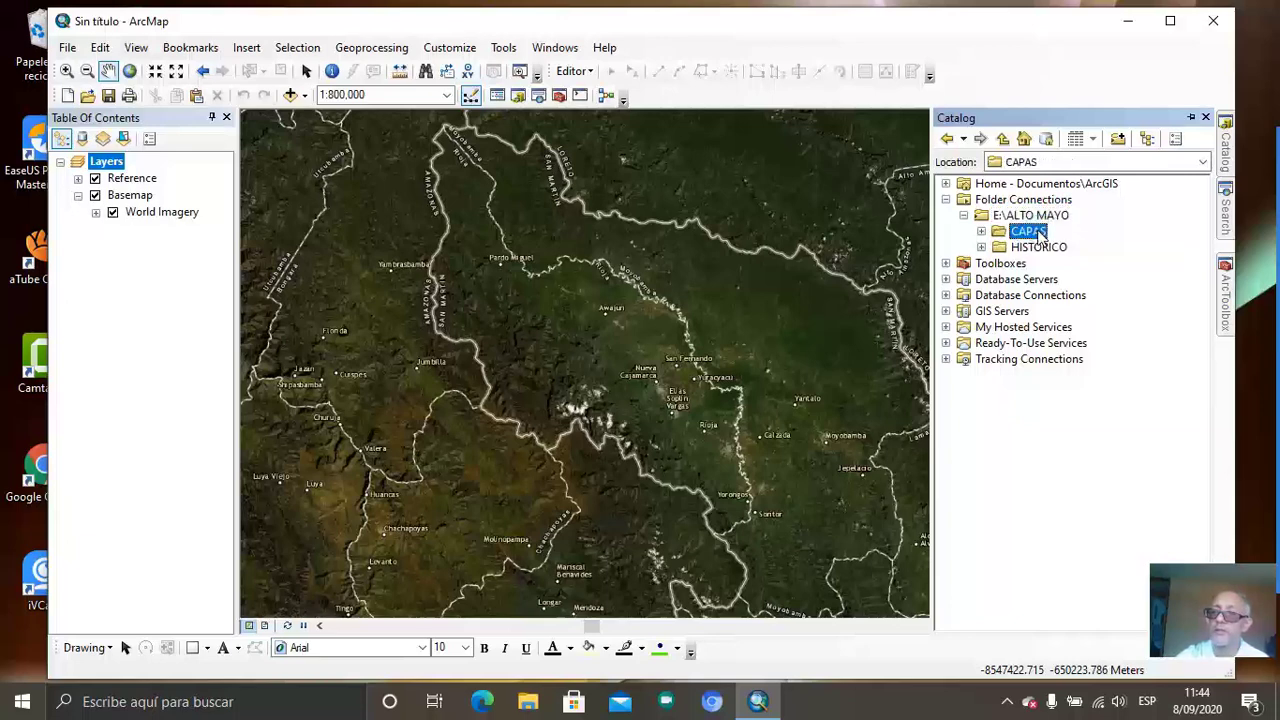
pyautogui.rightClick(1040, 233)
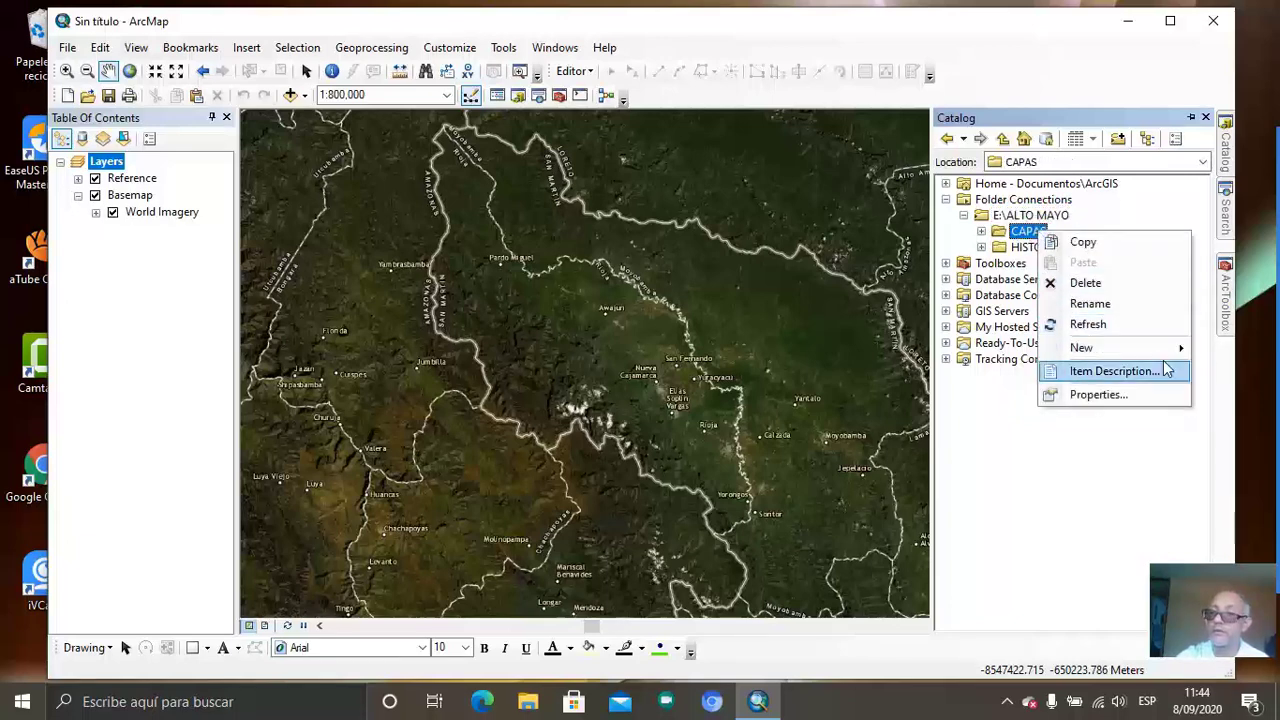
pyautogui.click(1158, 350)
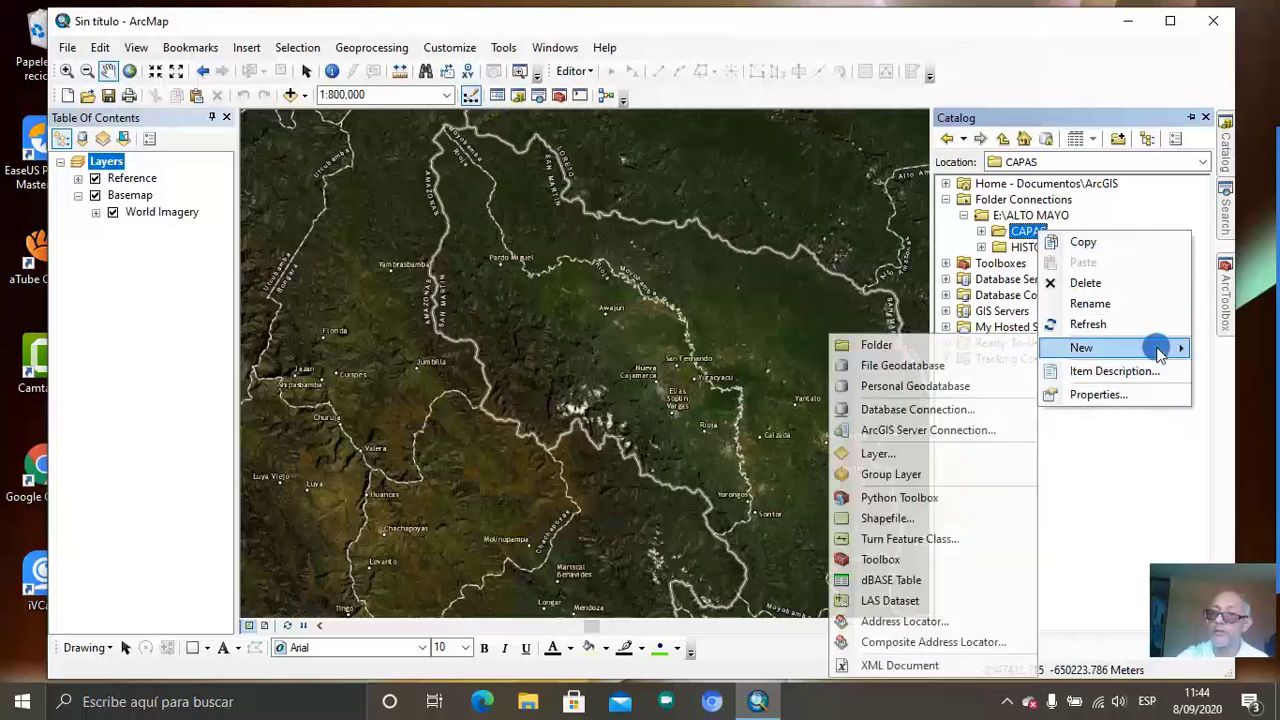
pyautogui.click(872, 345)
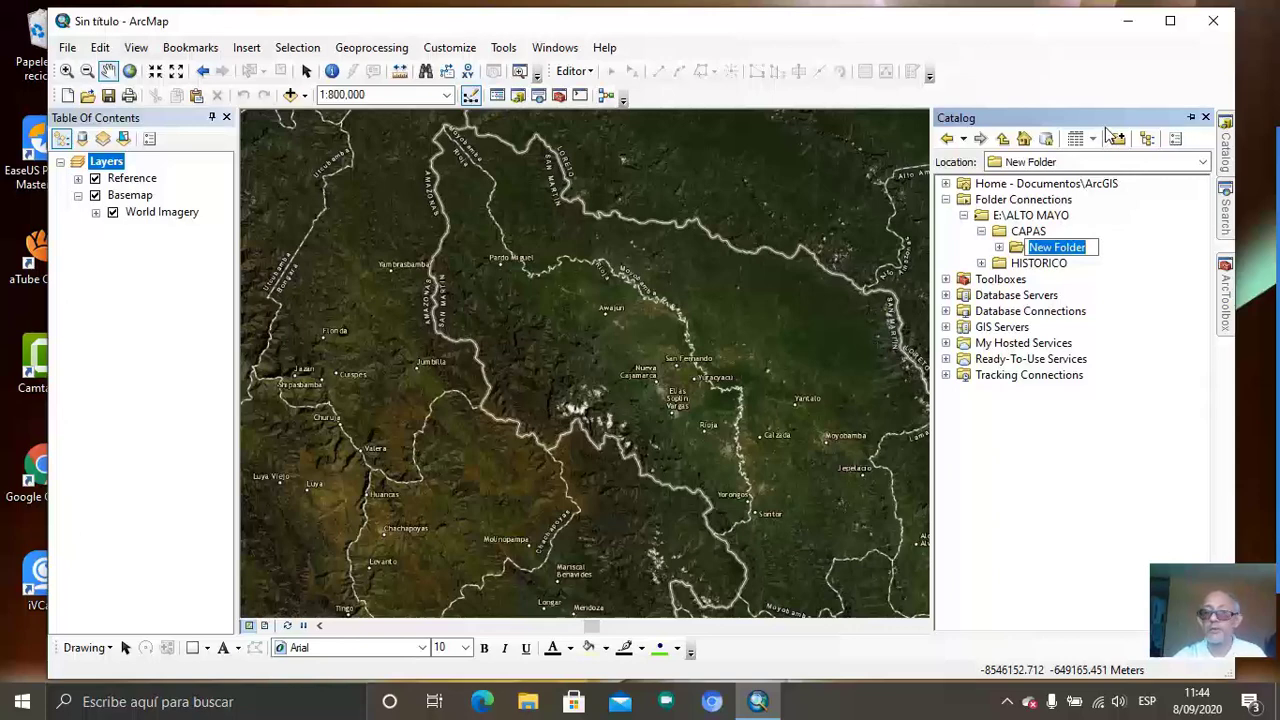
pyautogui.write('imagen')
pyautogui.press('BackSpace')
pyautogui.press('BackSpace')
pyautogui.press('BackSpace')
pyautogui.press('BackSpace')
pyautogui.press('BackSpace')
pyautogui.press('BackSpace')
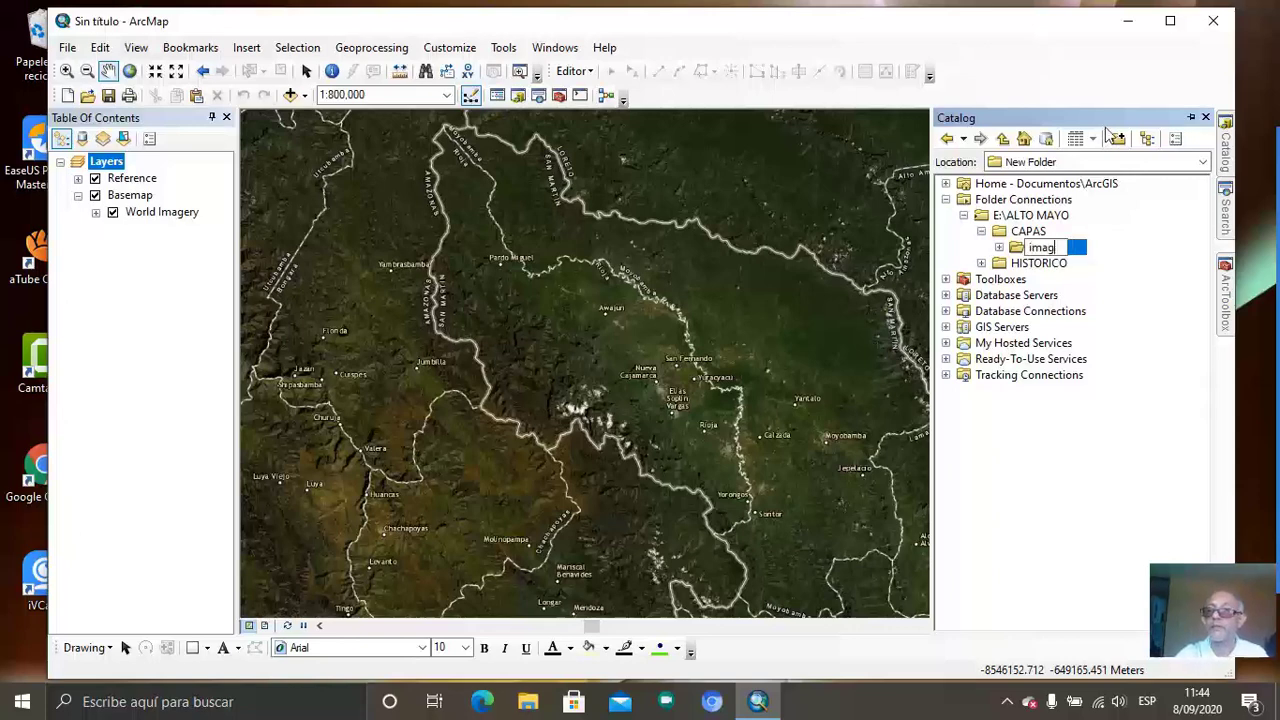
pyautogui.write('IMAG')
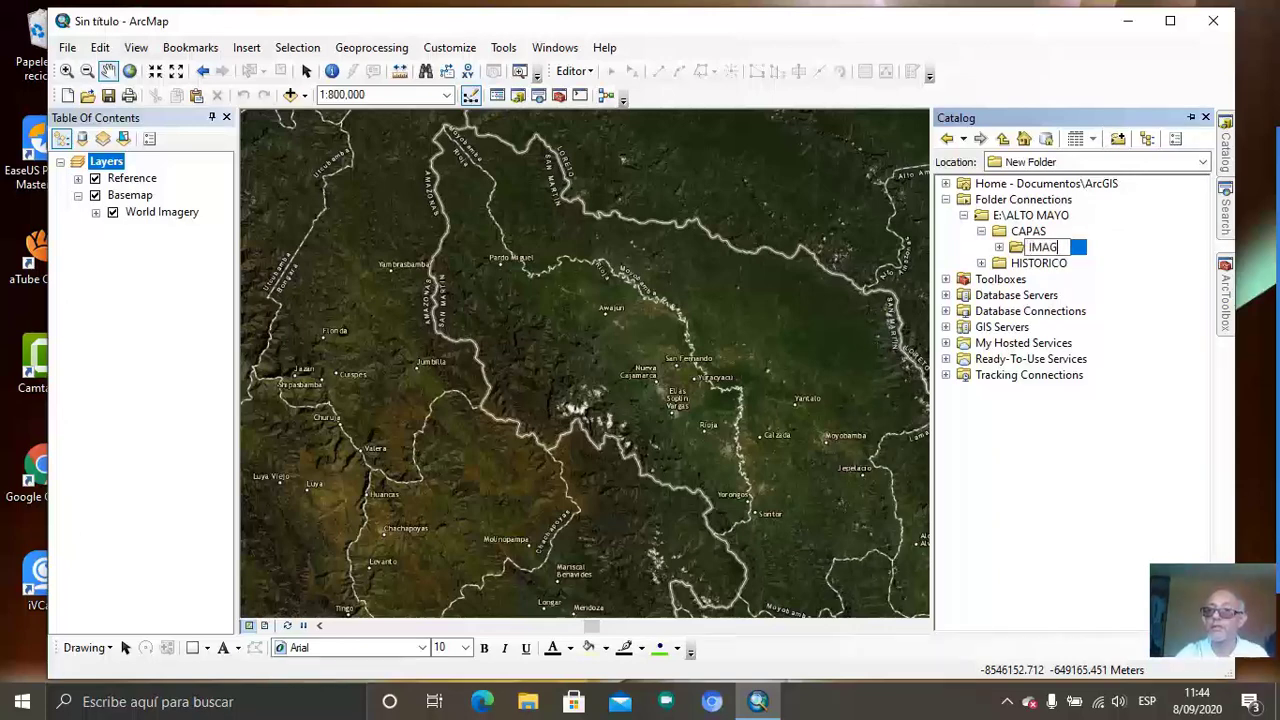
pyautogui.write('ENES')
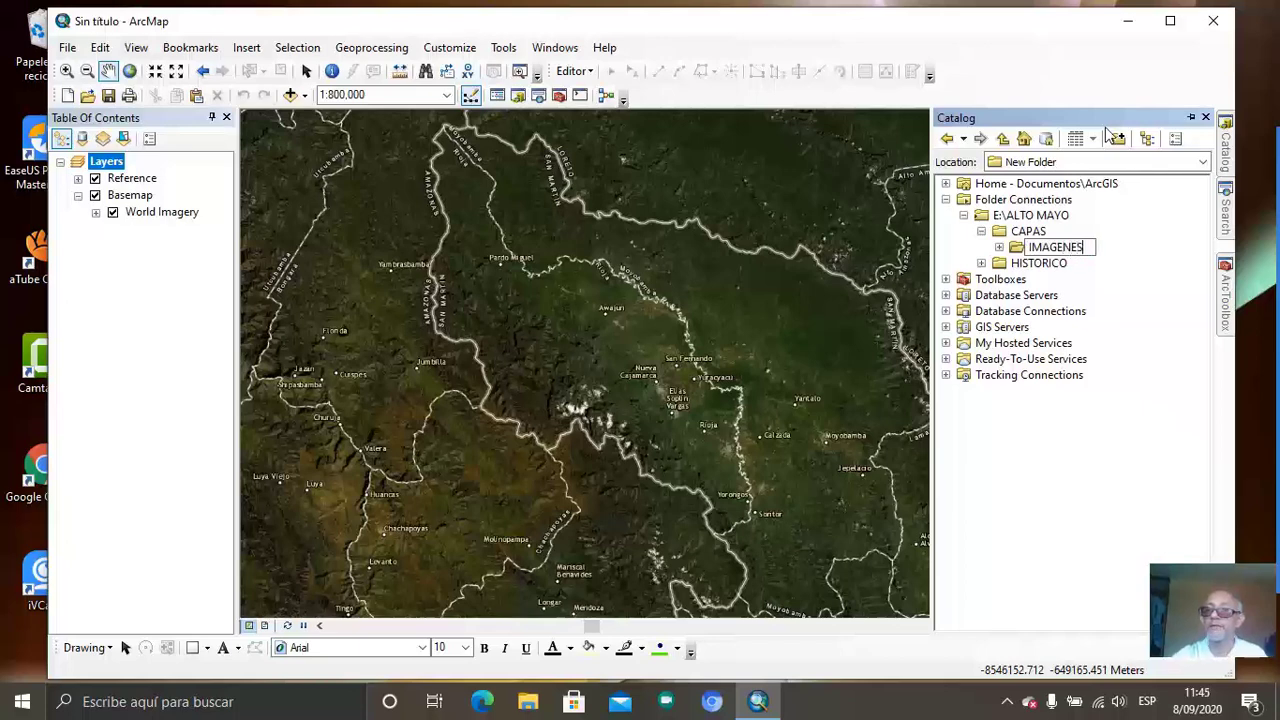
pyautogui.press('Return')
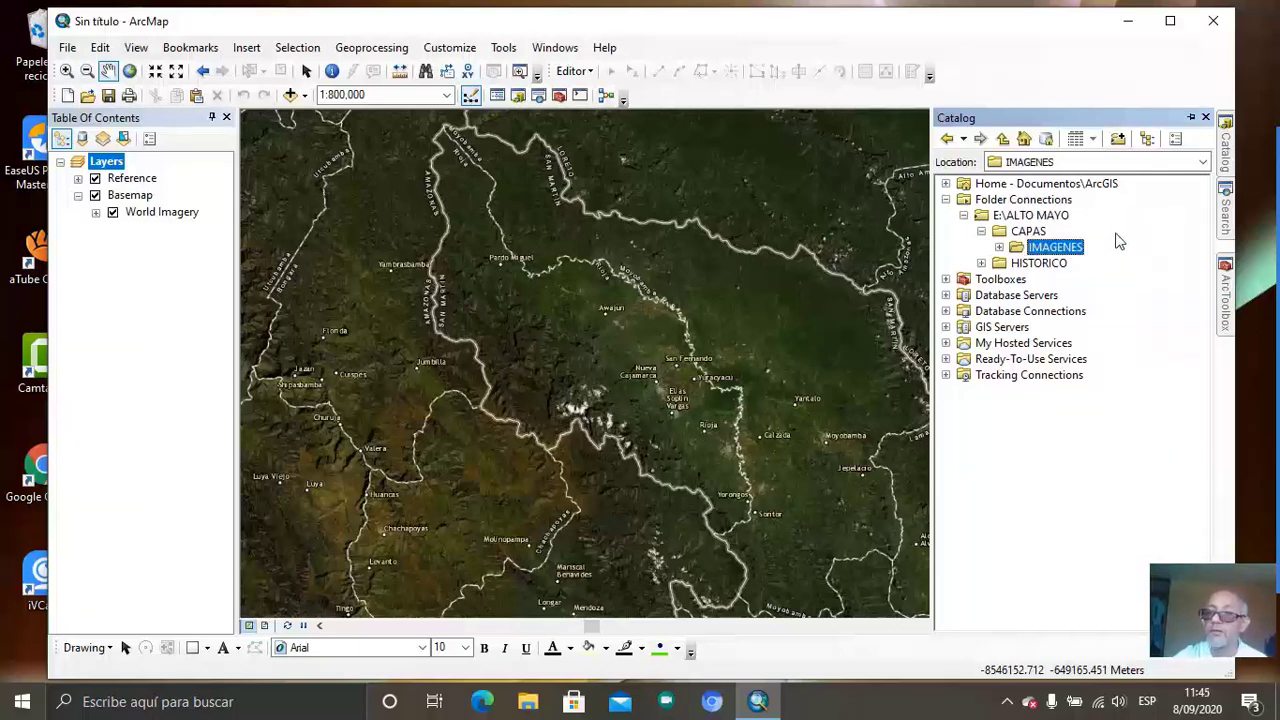
# - Move the IMAGENES folder out of CAPAS so it sits directly under E:\ALTO MAYO
pyautogui.click(1058, 233)
pyautogui.click(1053, 216)
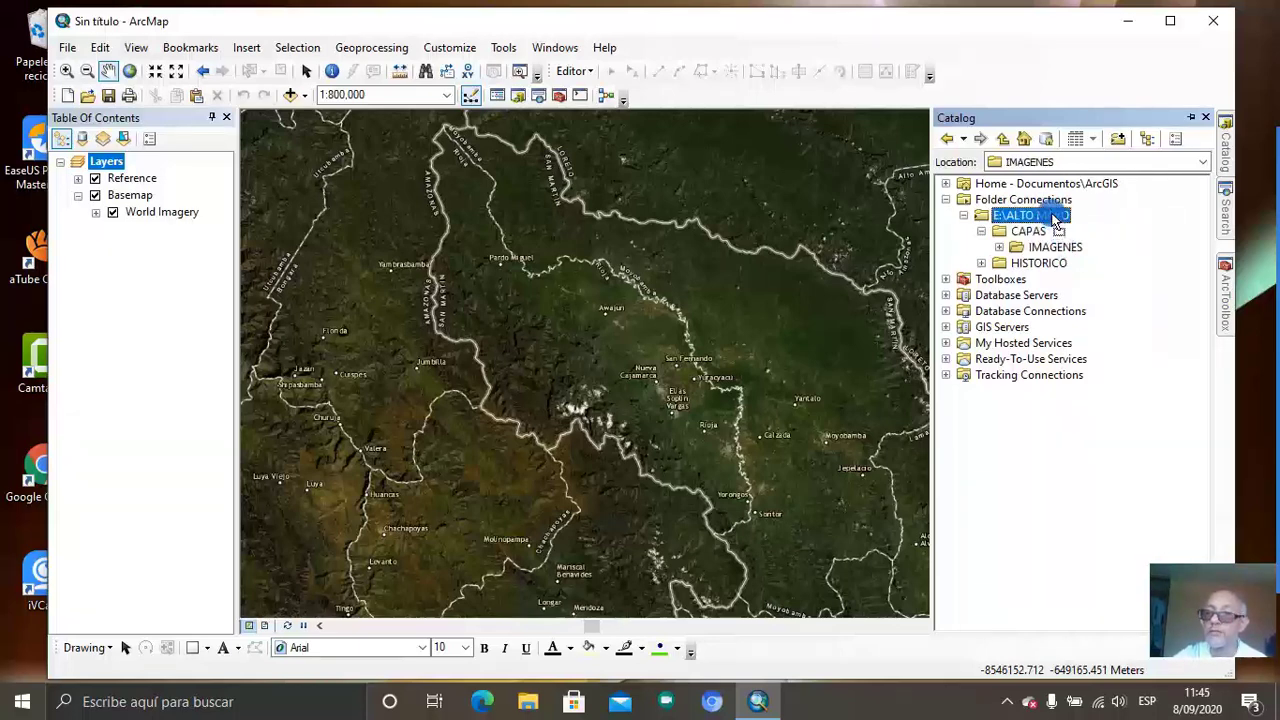
pyautogui.moveTo(1052, 216); pyautogui.dragTo(1052, 216)
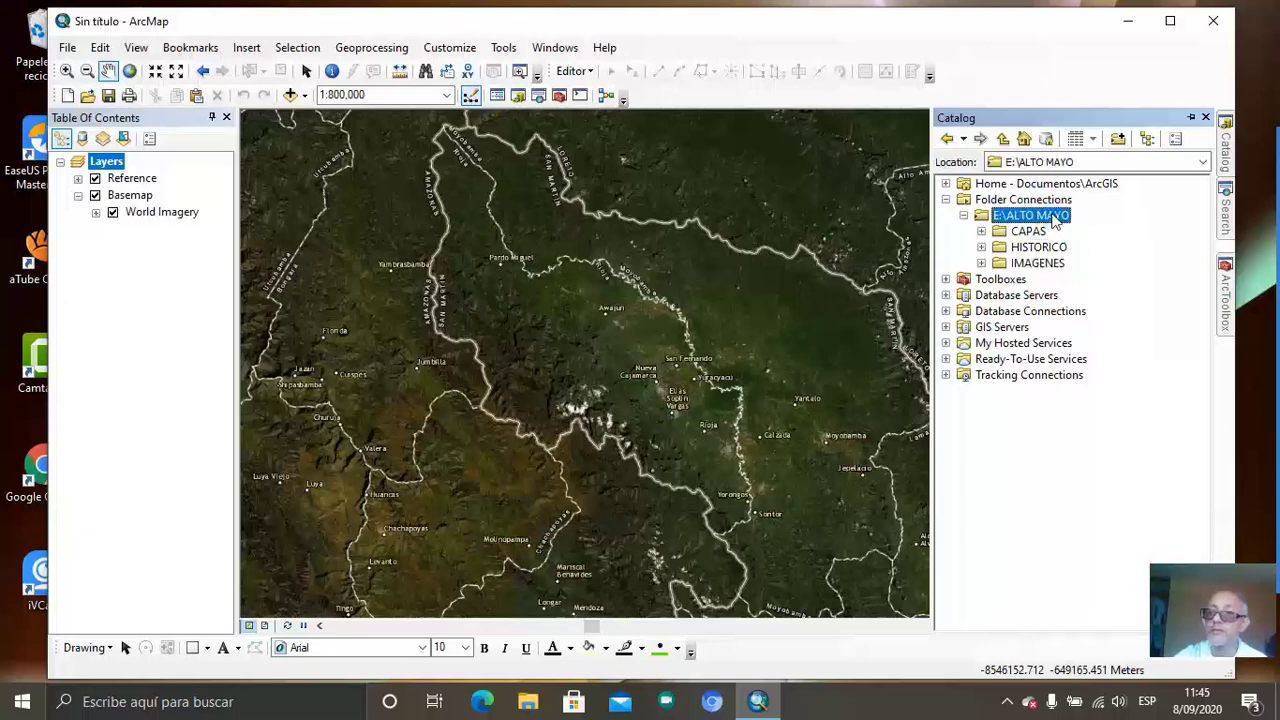
pyautogui.click(981, 232)
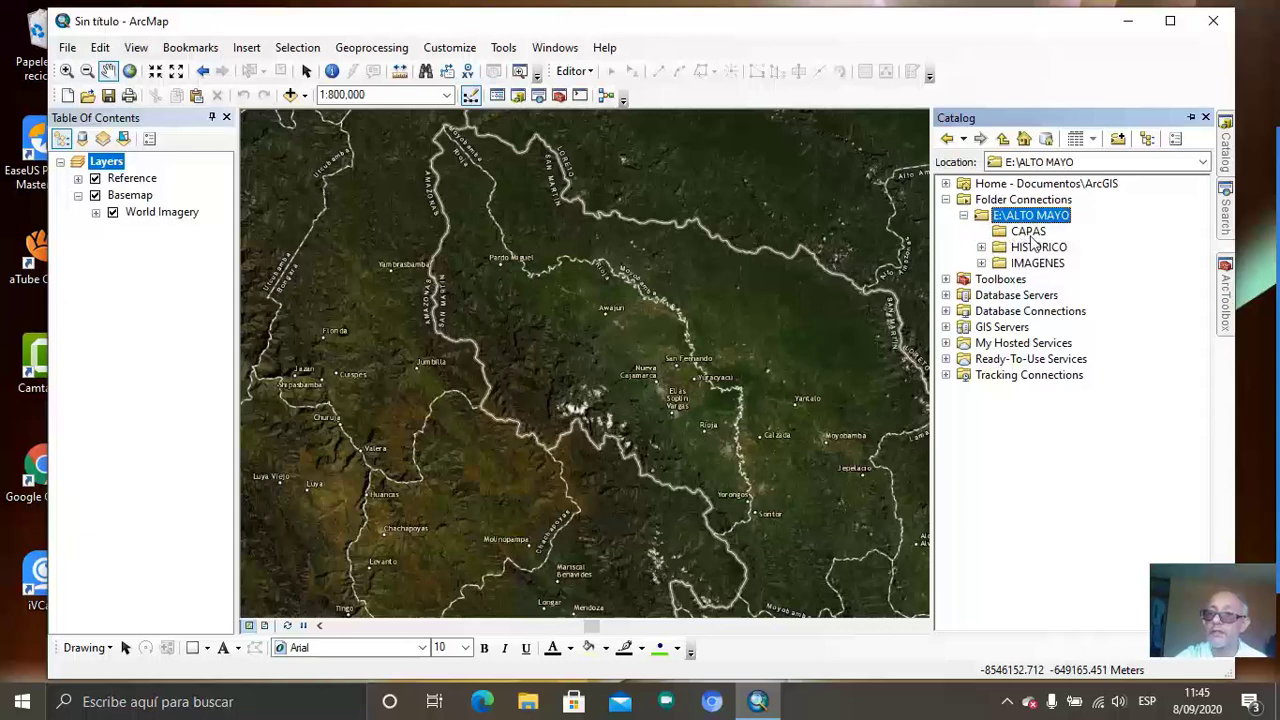
pyautogui.click(1031, 234)
pyautogui.click(1025, 215)
pyautogui.click(1058, 262)
pyautogui.click(1050, 248)
pyautogui.click(1036, 232)
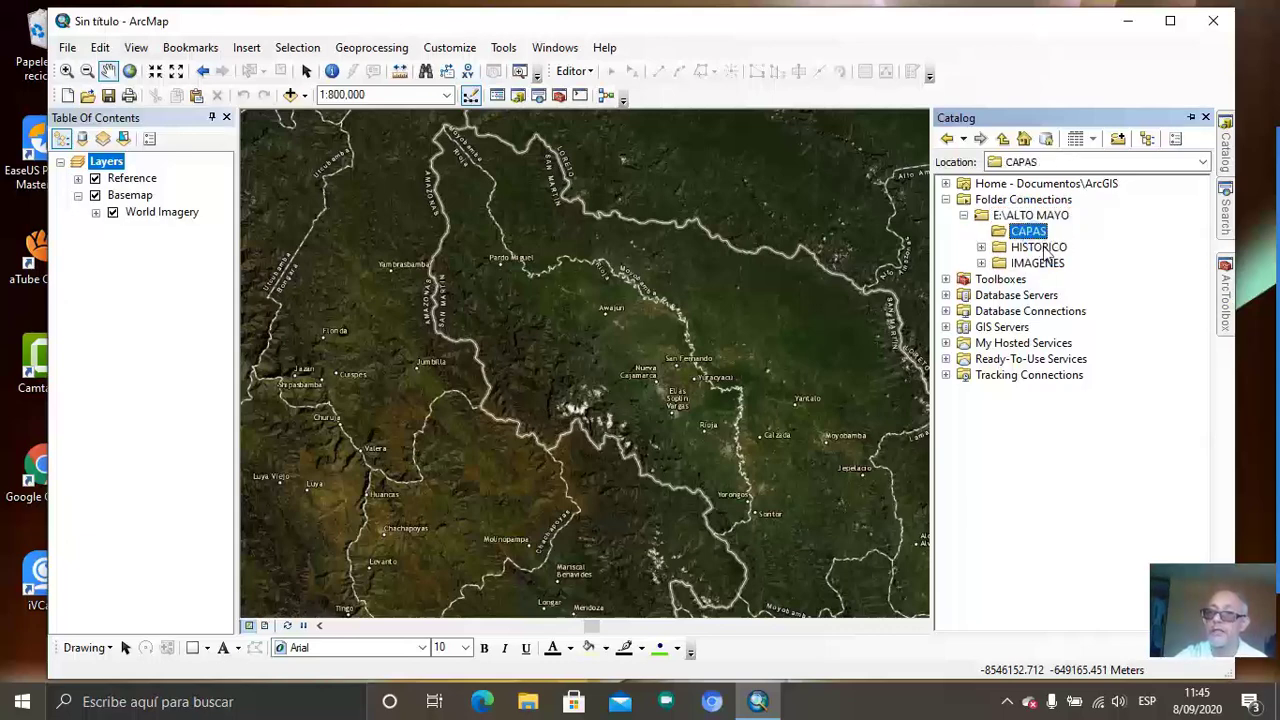
pyautogui.click(1046, 248)
pyautogui.click(1036, 233)
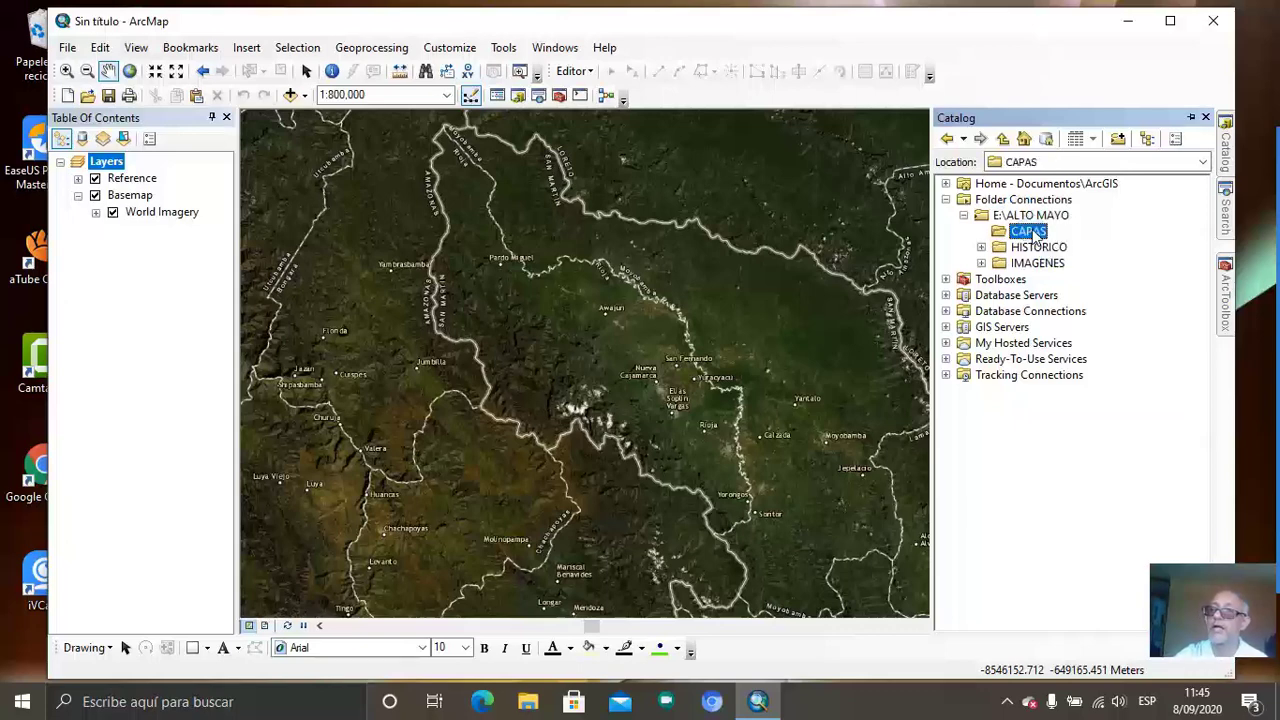
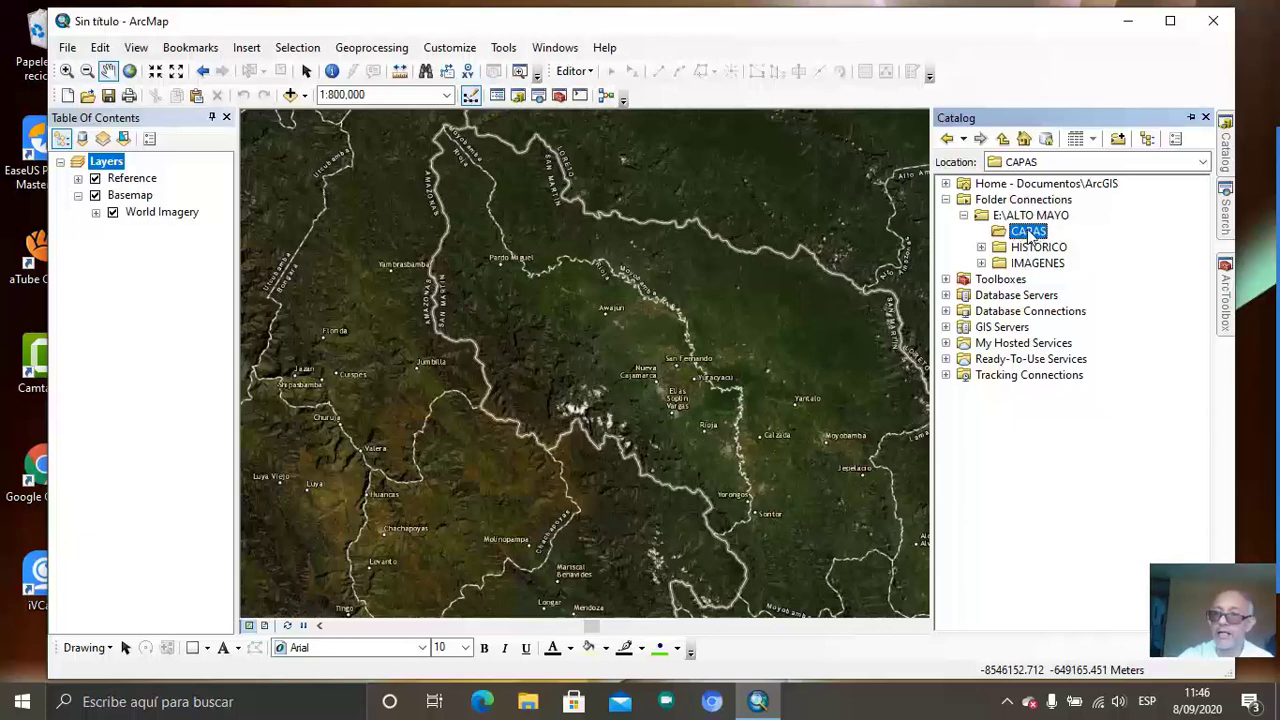
pyautogui.rightClick(1031, 234)
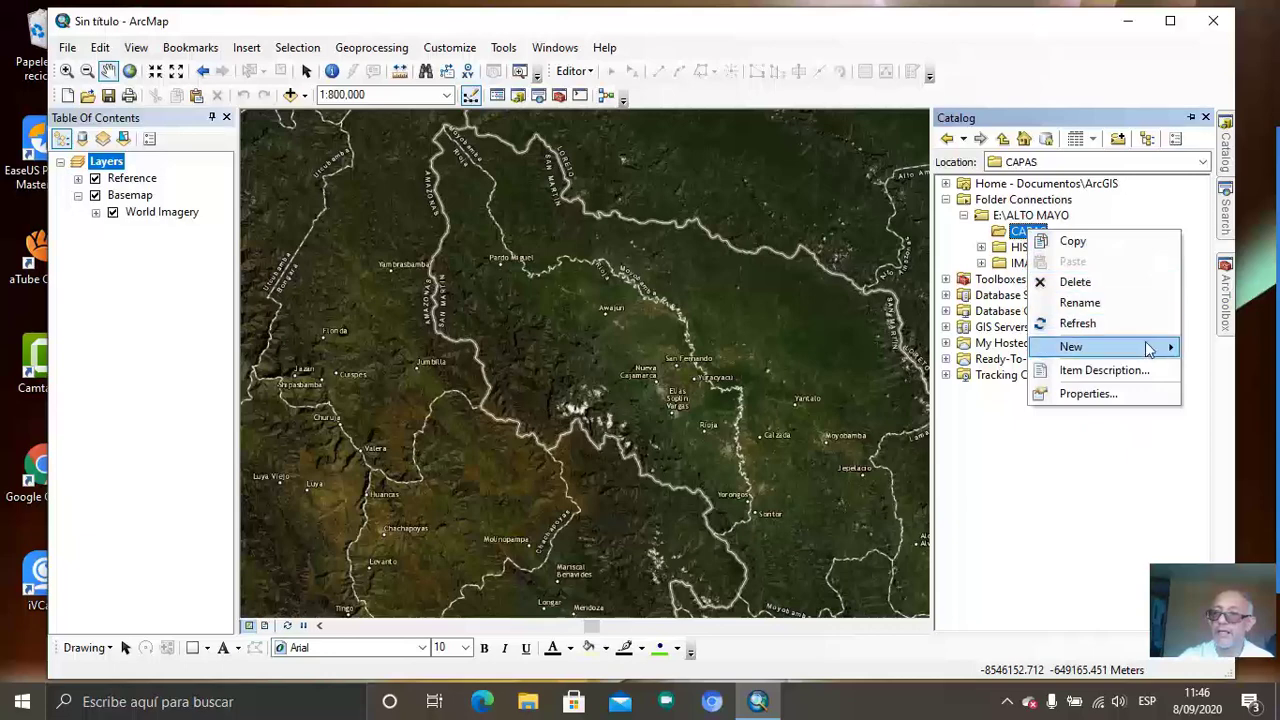
pyautogui.moveTo(1143, 346)
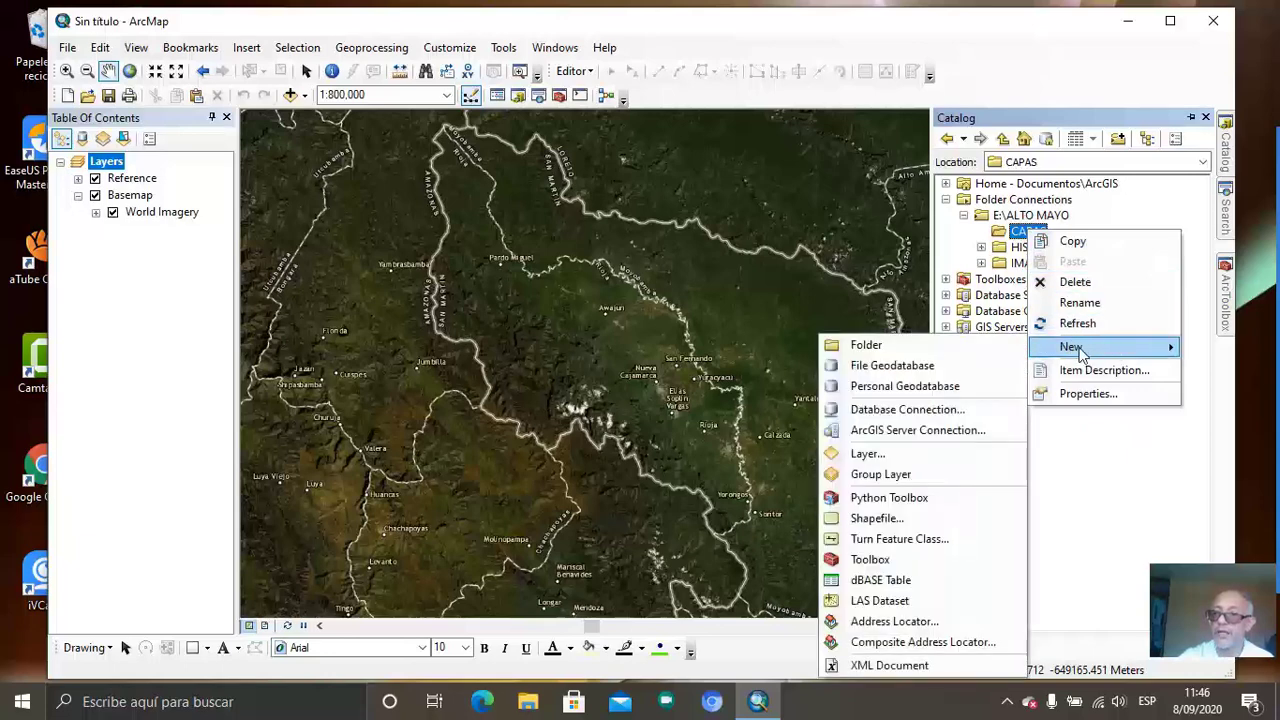
pyautogui.click(1102, 190)
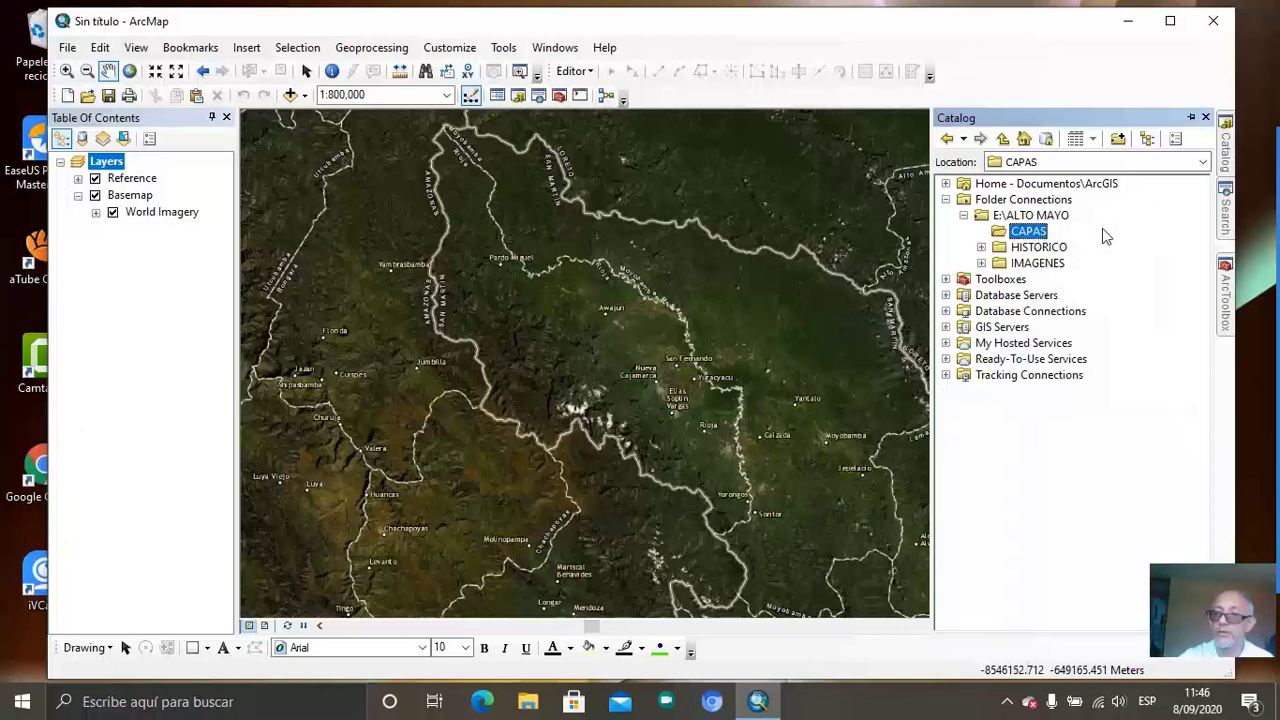
pyautogui.click(1048, 247)
# - Start a new shapefile in the CAPAS folder, naming it CIUDAD with the Point feature type
pyautogui.click(1029, 233)
pyautogui.rightClick(1028, 237)
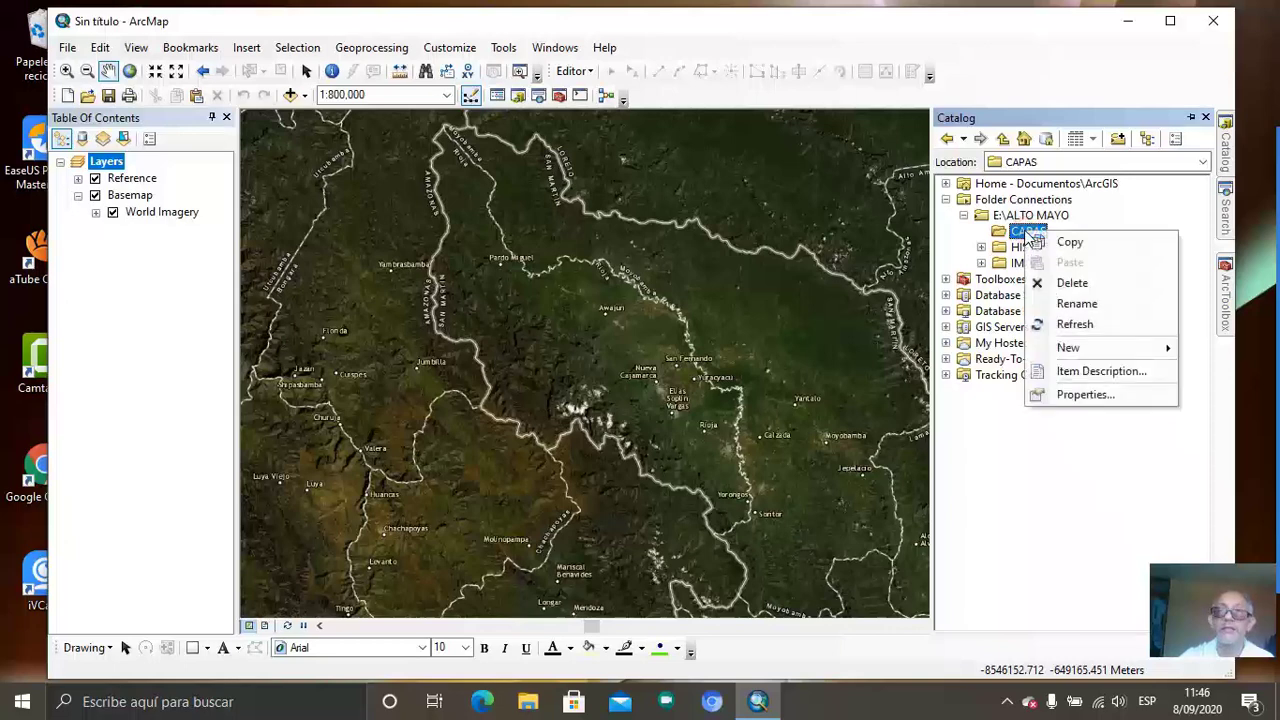
pyautogui.moveTo(1128, 358)
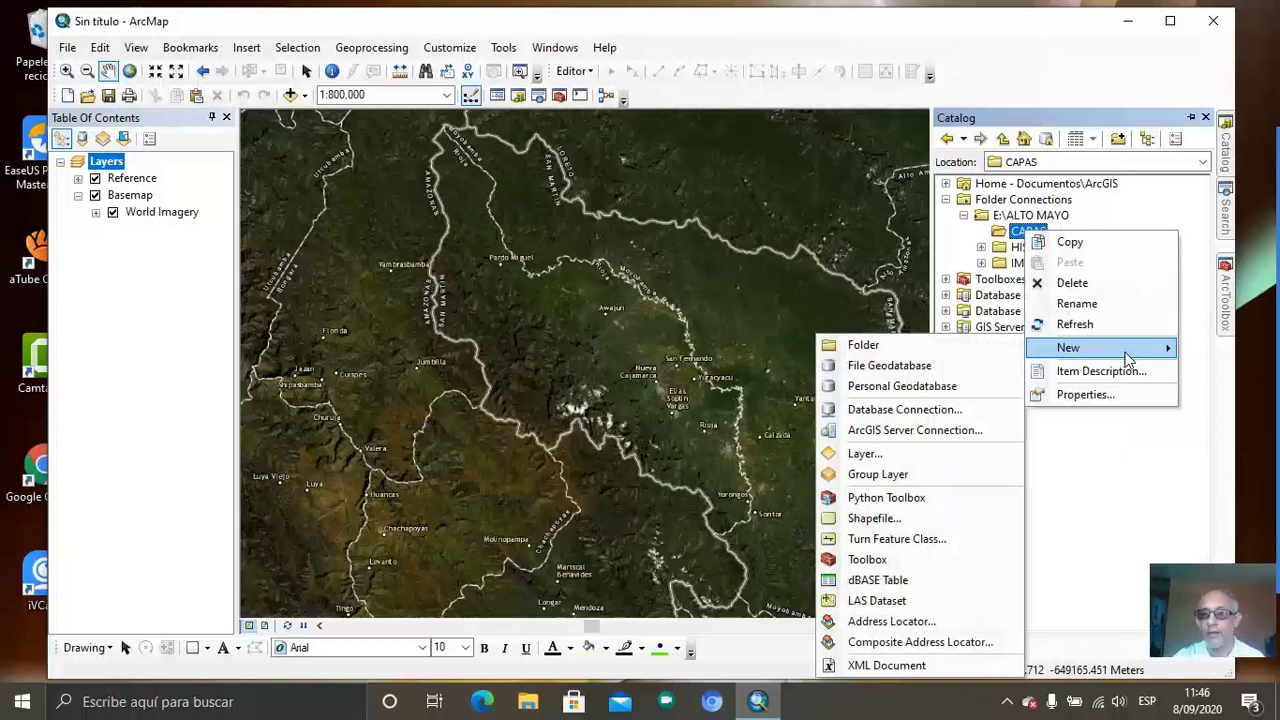
pyautogui.click(876, 530)
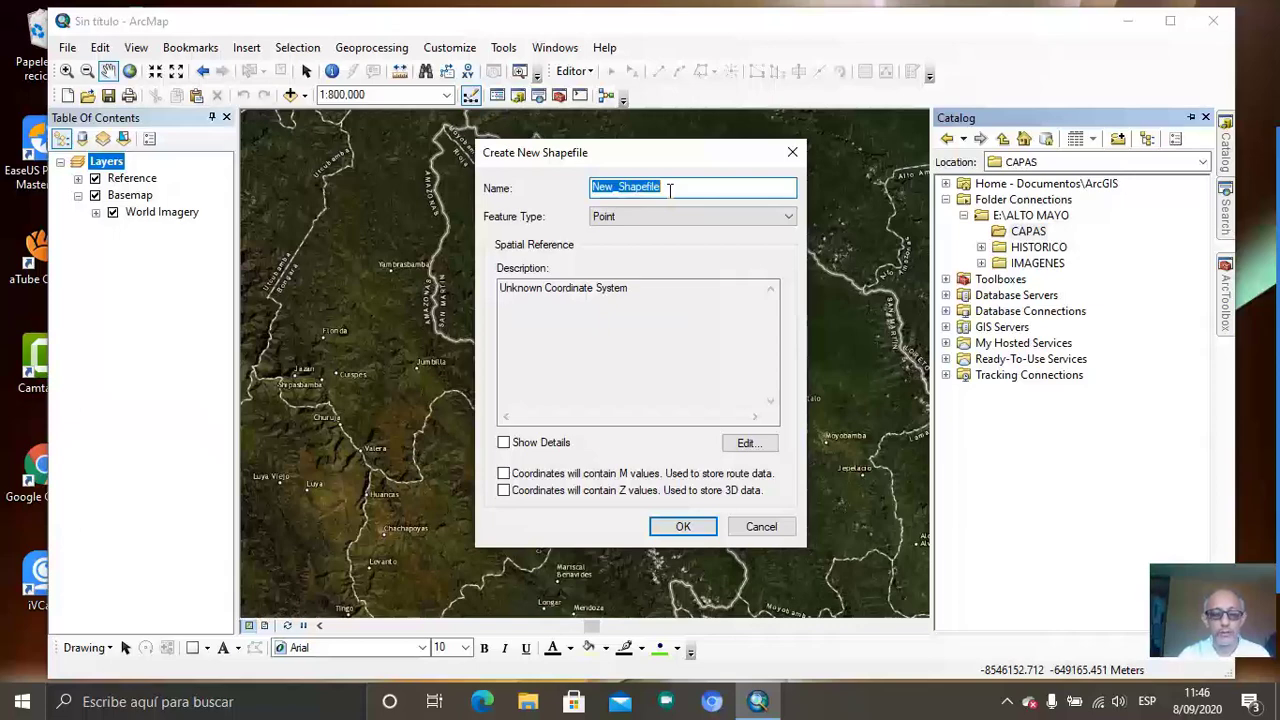
pyautogui.write('cu')
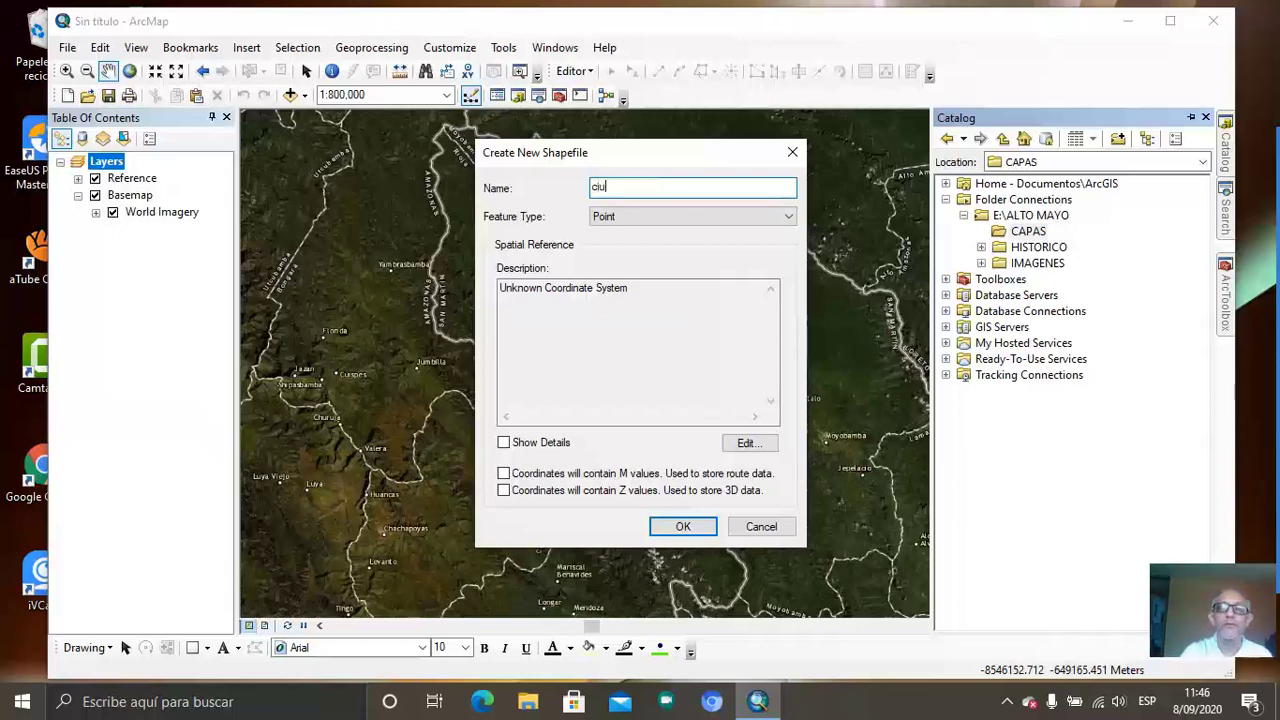
pyautogui.press('BackSpace')
pyautogui.press('BackSpace')
pyautogui.write('CIUDAD')
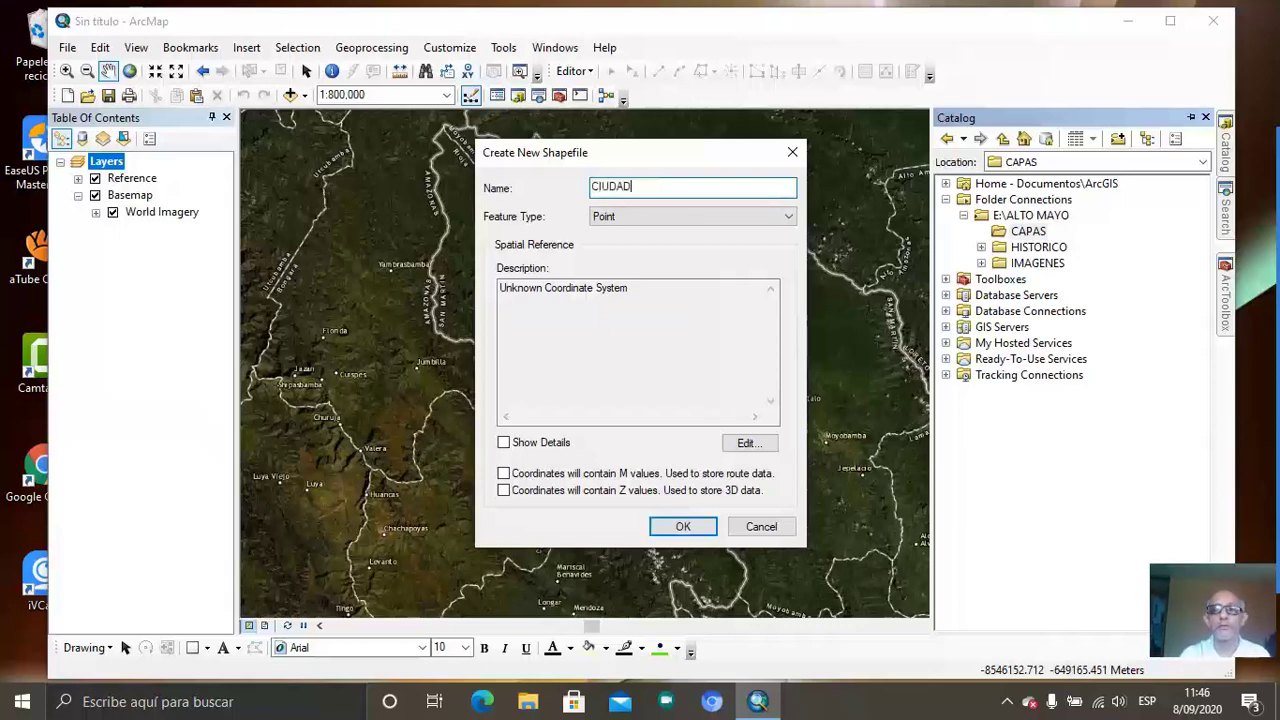
pyautogui.click(654, 220)
pyautogui.click(624, 234)
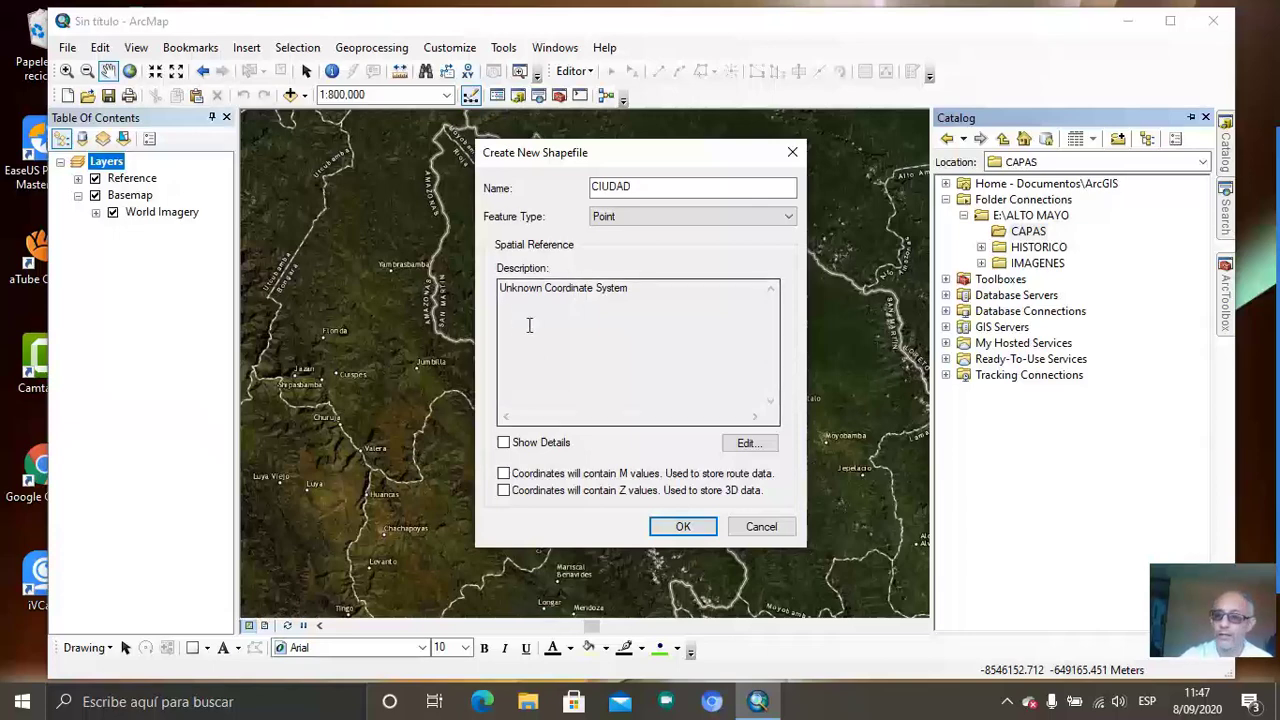
# - Open the coordinate system settings of the CIUDAD shapefile and collapse the Favorites group
pyautogui.click(745, 444)
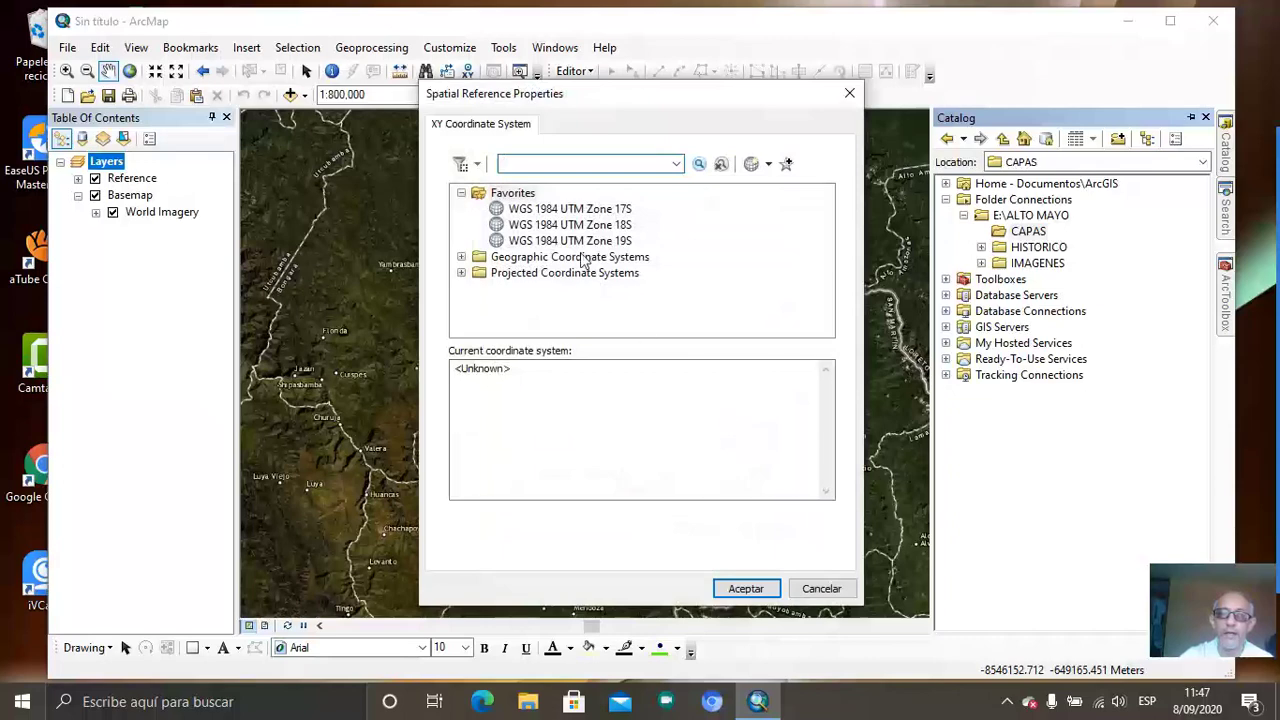
pyautogui.click(461, 192)
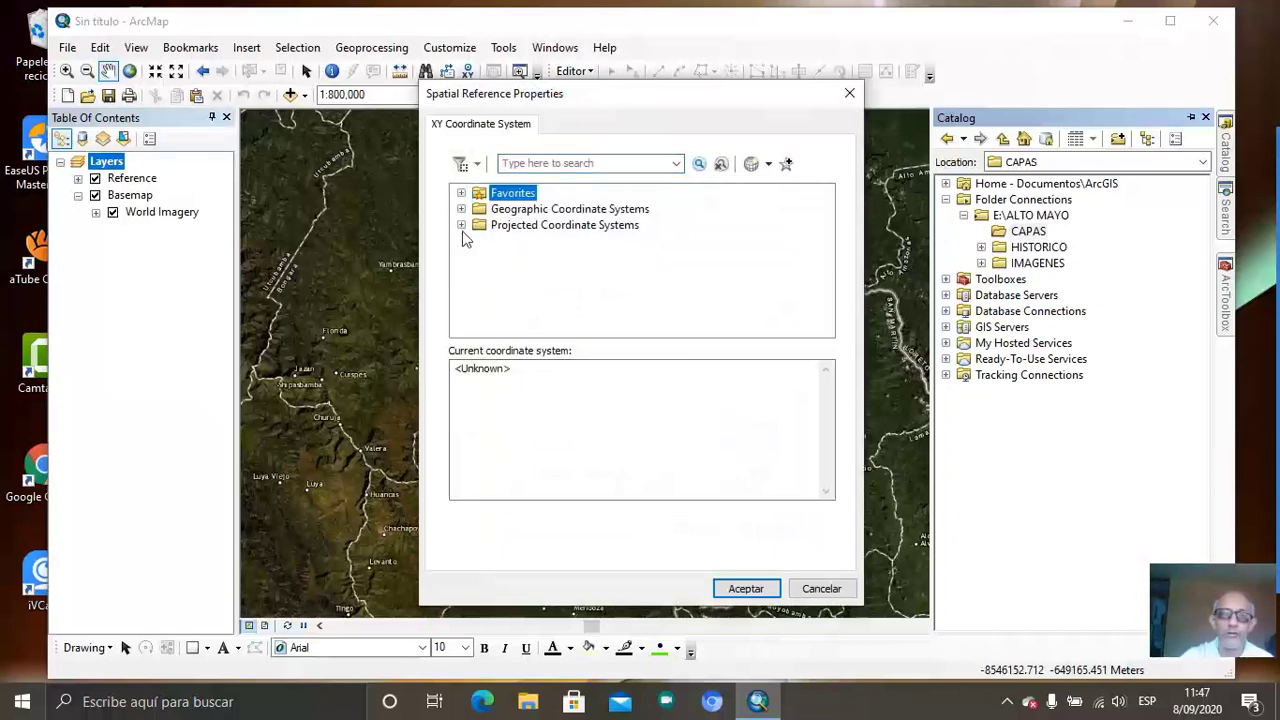
pyautogui.click(528, 212)
pyautogui.click(523, 224)
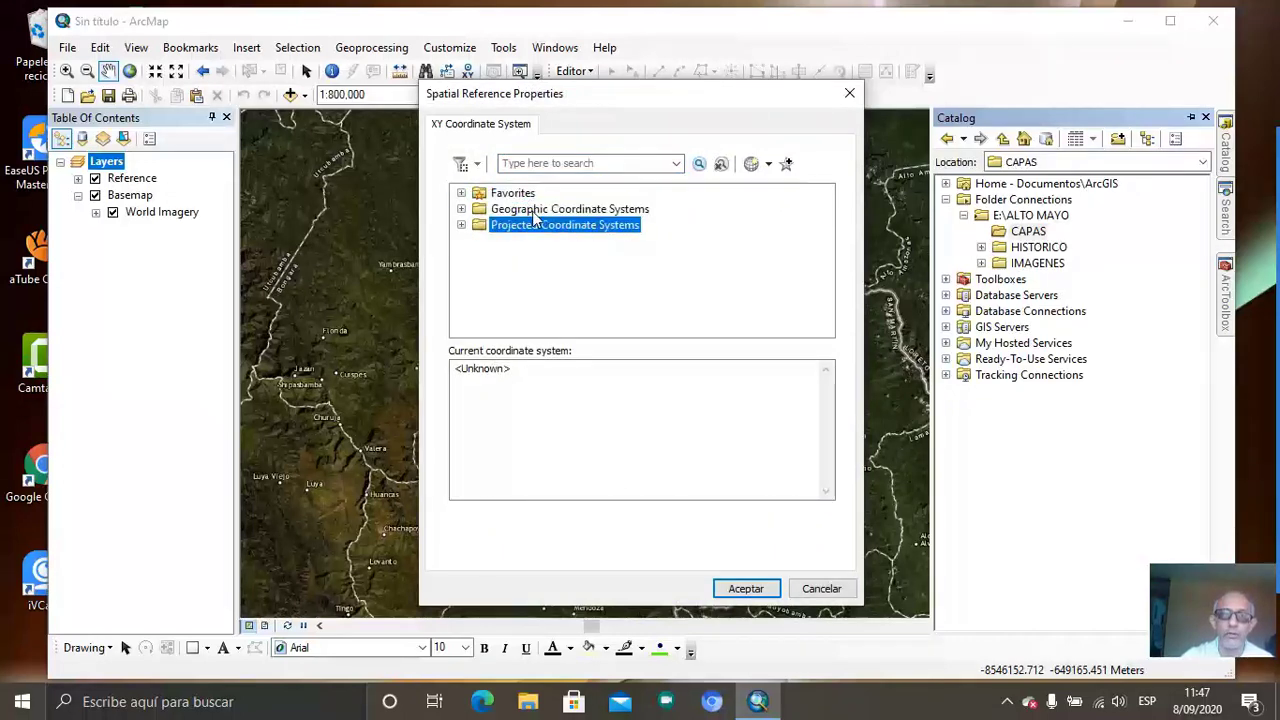
pyautogui.click(532, 215)
pyautogui.click(535, 226)
pyautogui.click(543, 211)
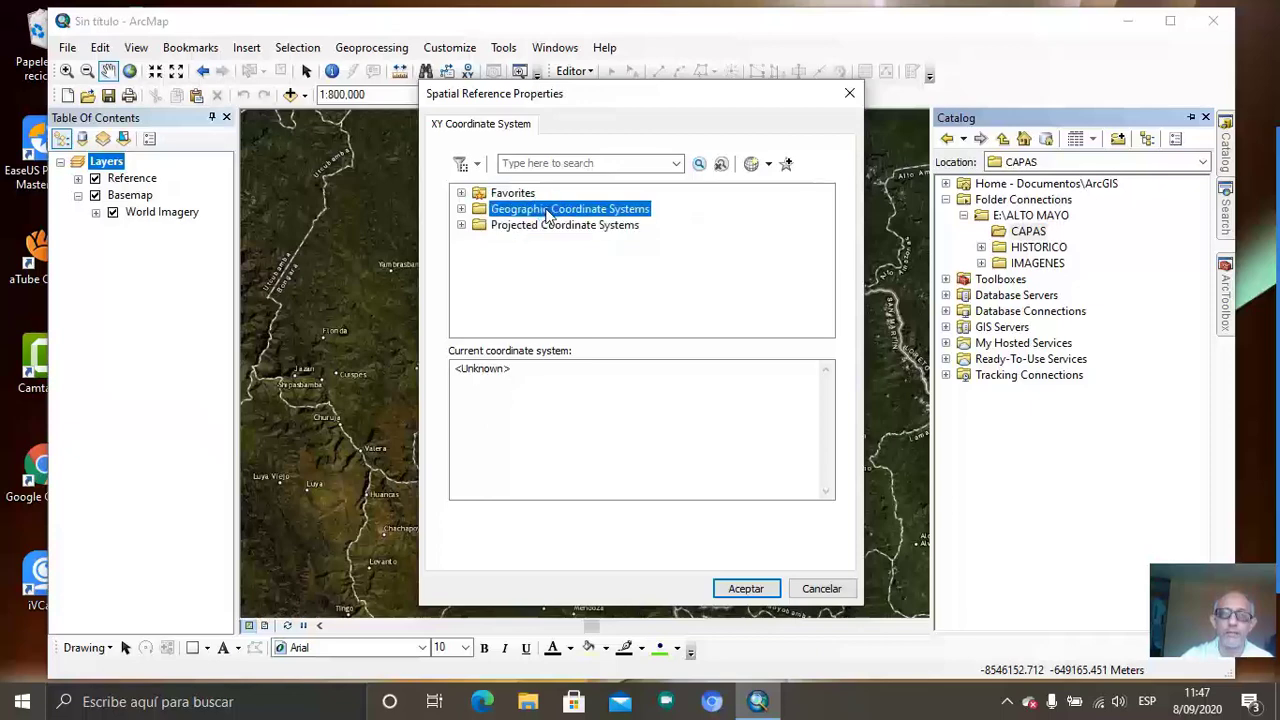
pyautogui.click(588, 225)
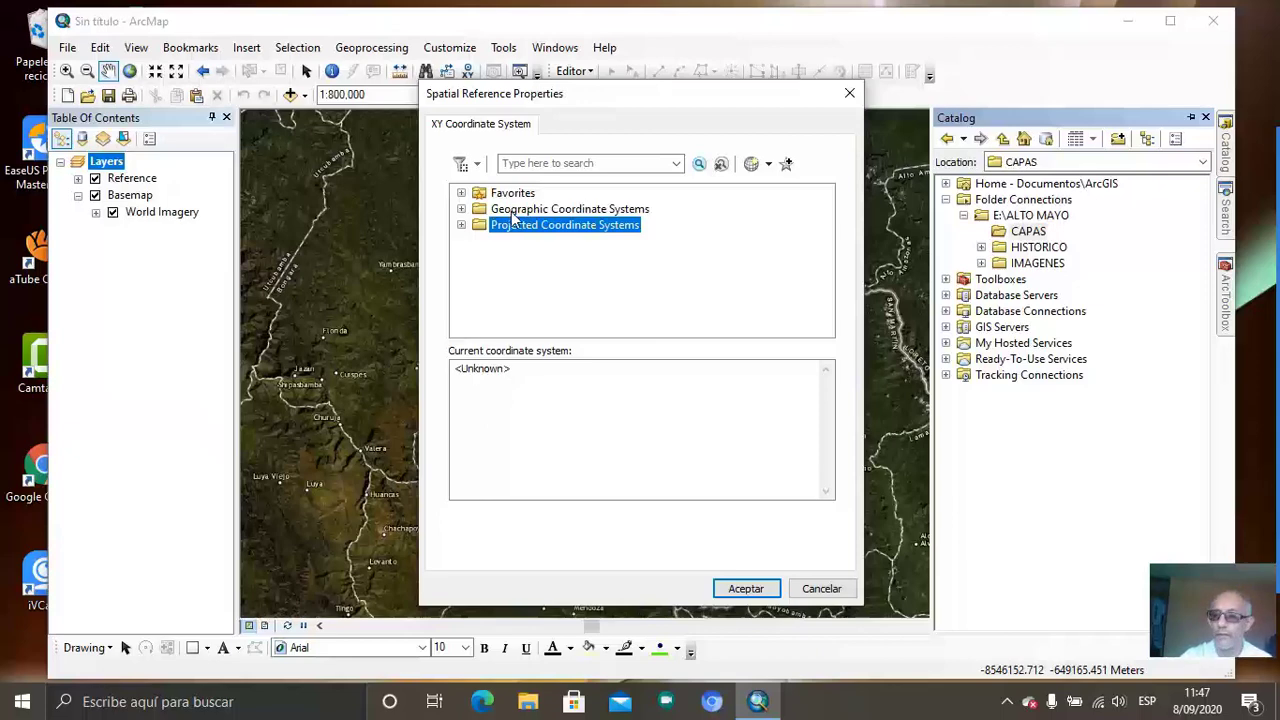
# - Expand the projected coordinate systems down to the WGS 1984 group under UTM
pyautogui.click(461, 225)
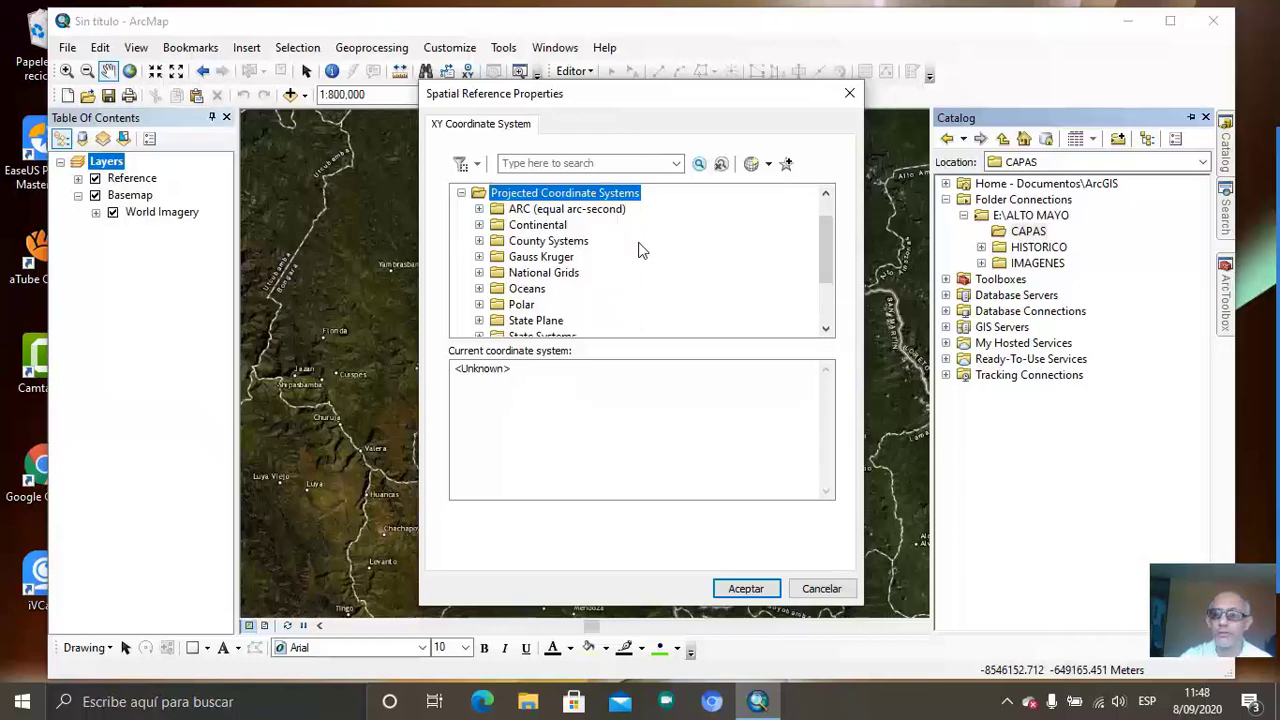
pyautogui.scroll(-2, 641, 250)
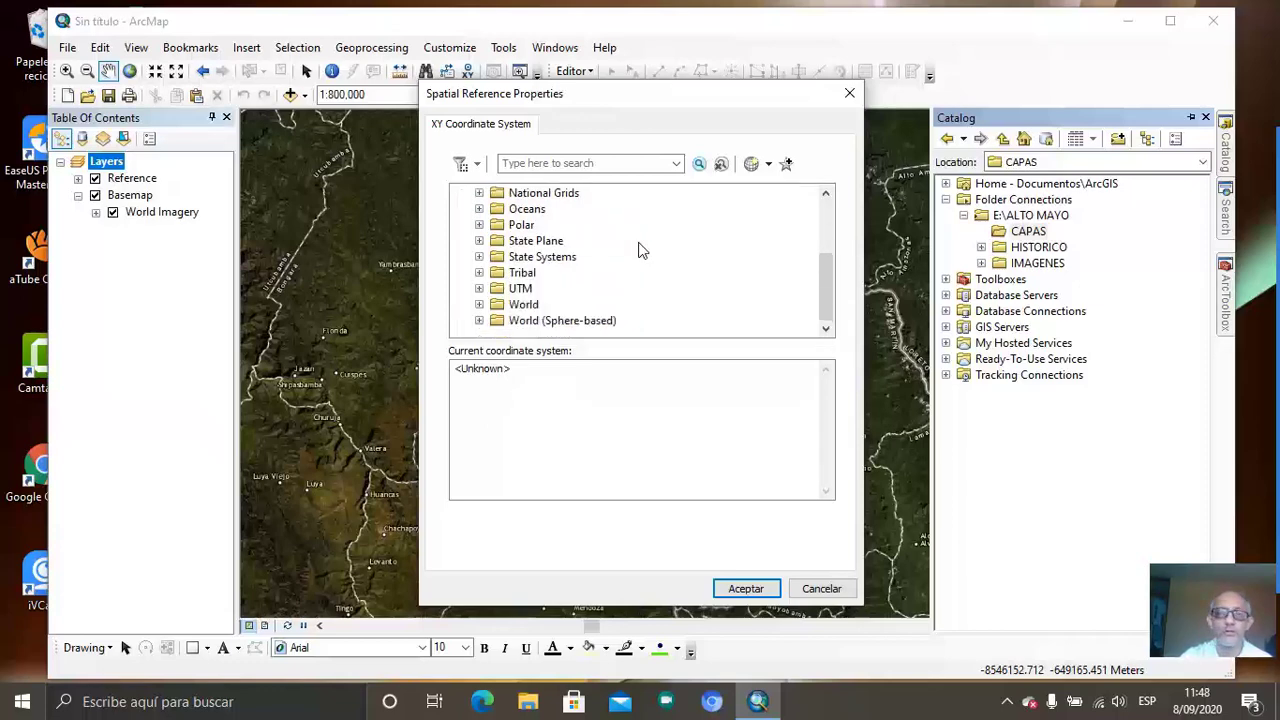
pyautogui.doubleClick(520, 289)
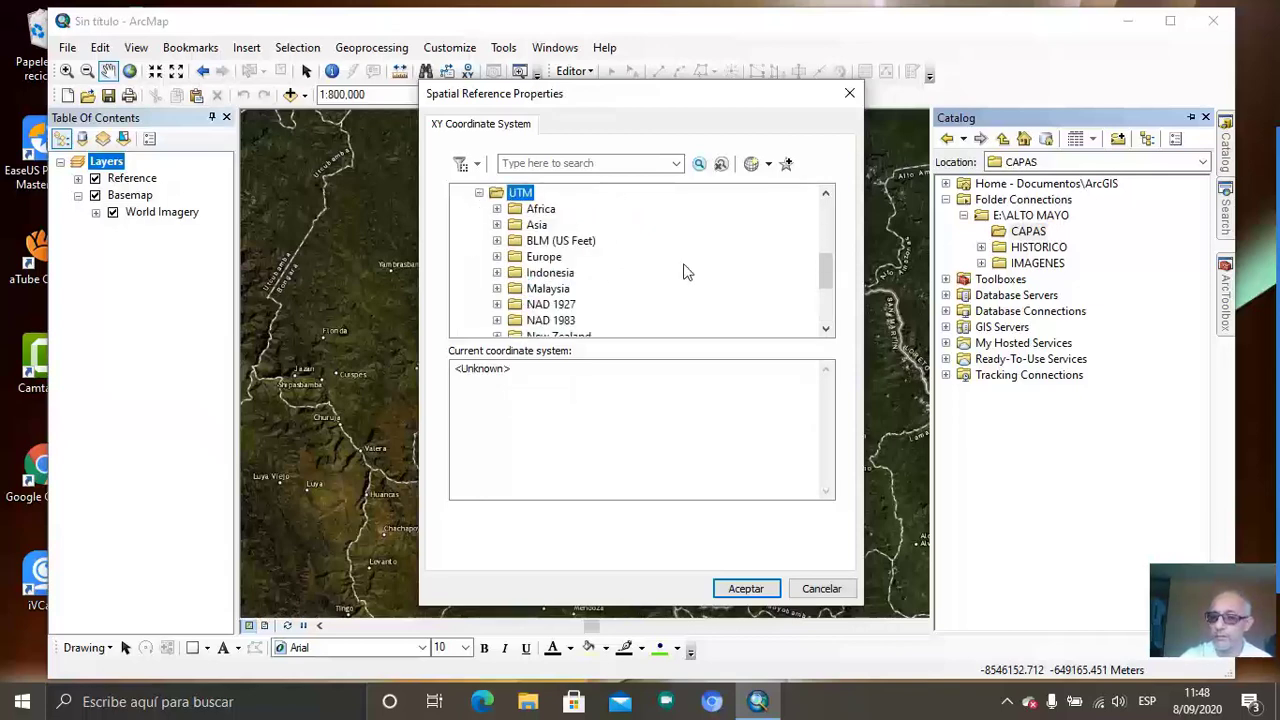
pyautogui.scroll(-3, 685, 272)
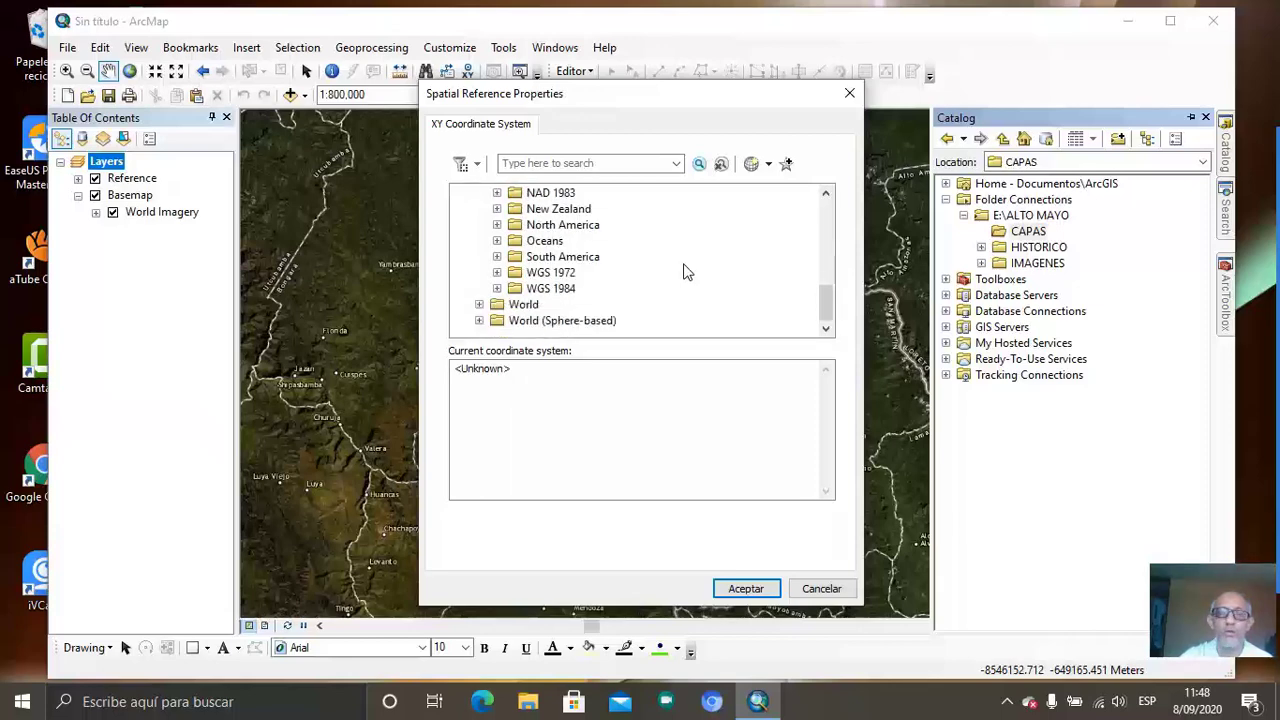
pyautogui.click(572, 292)
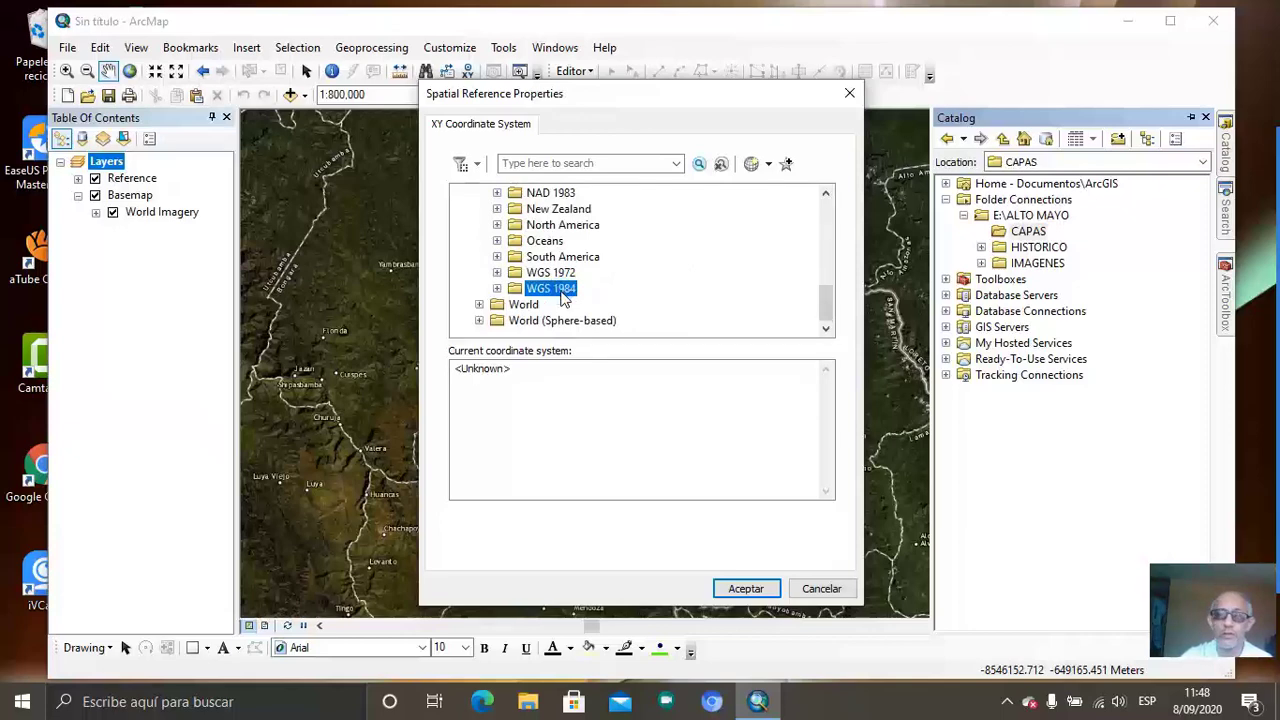
pyautogui.doubleClick(545, 289)
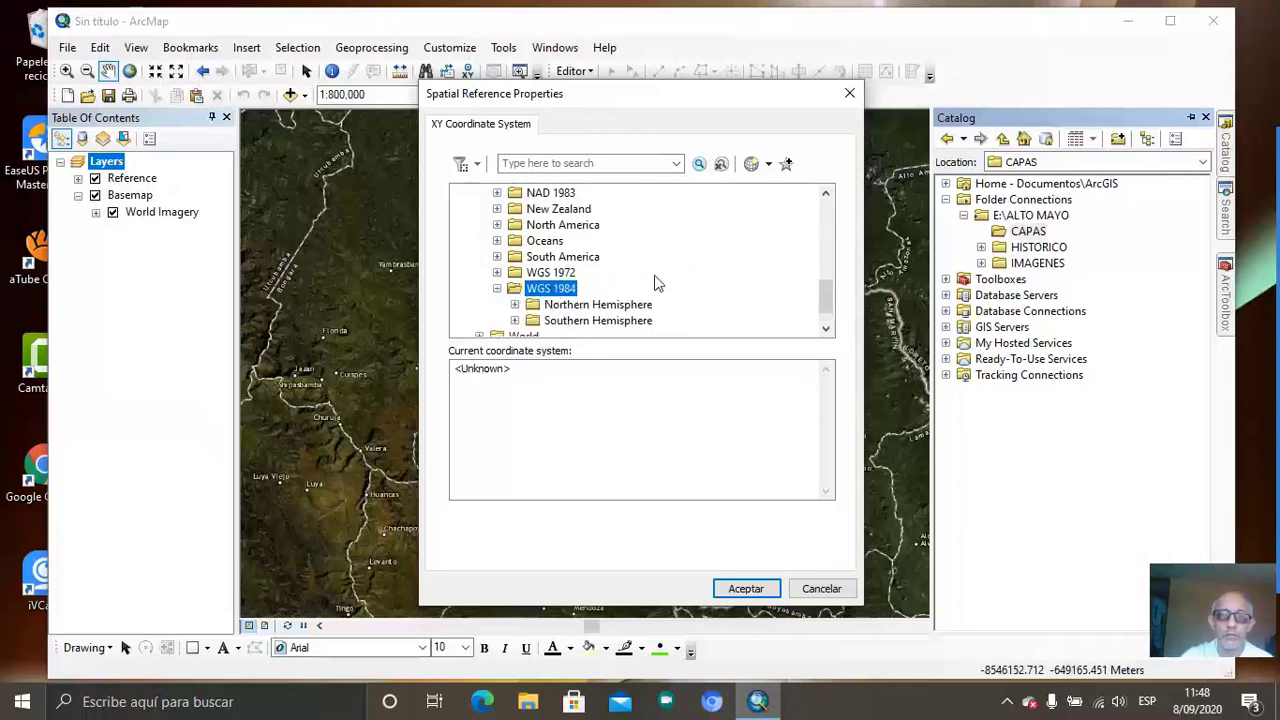
# - Choose WGS 1984 UTM Zone 18S from the Southern Hemisphere group as the coordinate system of the CIUDAD shapefile
pyautogui.scroll(-1, 658, 283)
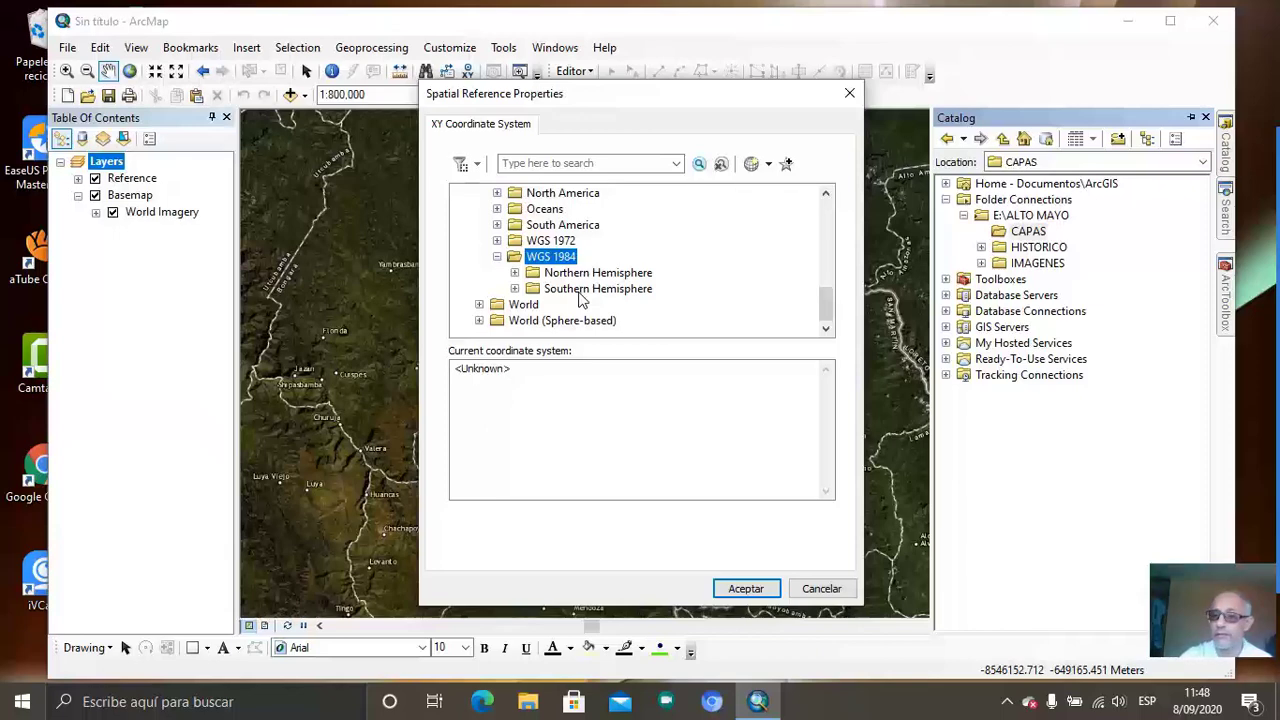
pyautogui.doubleClick(577, 290)
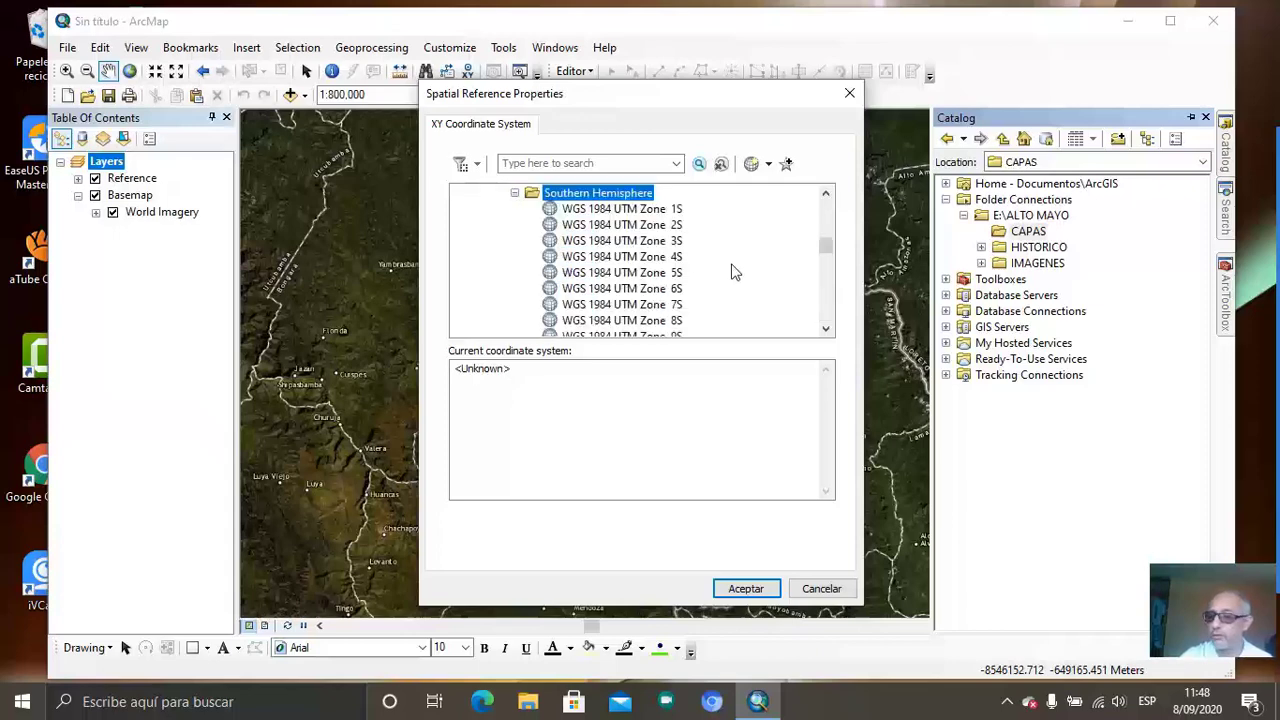
pyautogui.scroll(-3, 731, 271)
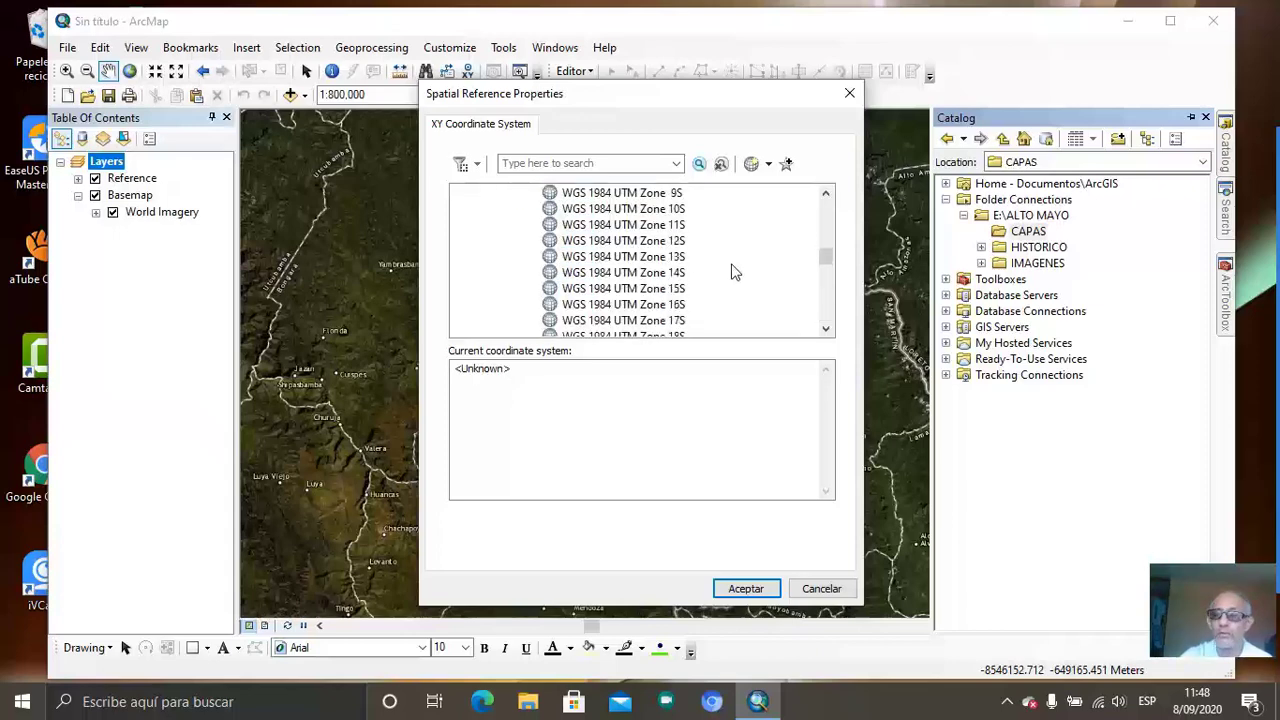
pyautogui.scroll(-2, 731, 271)
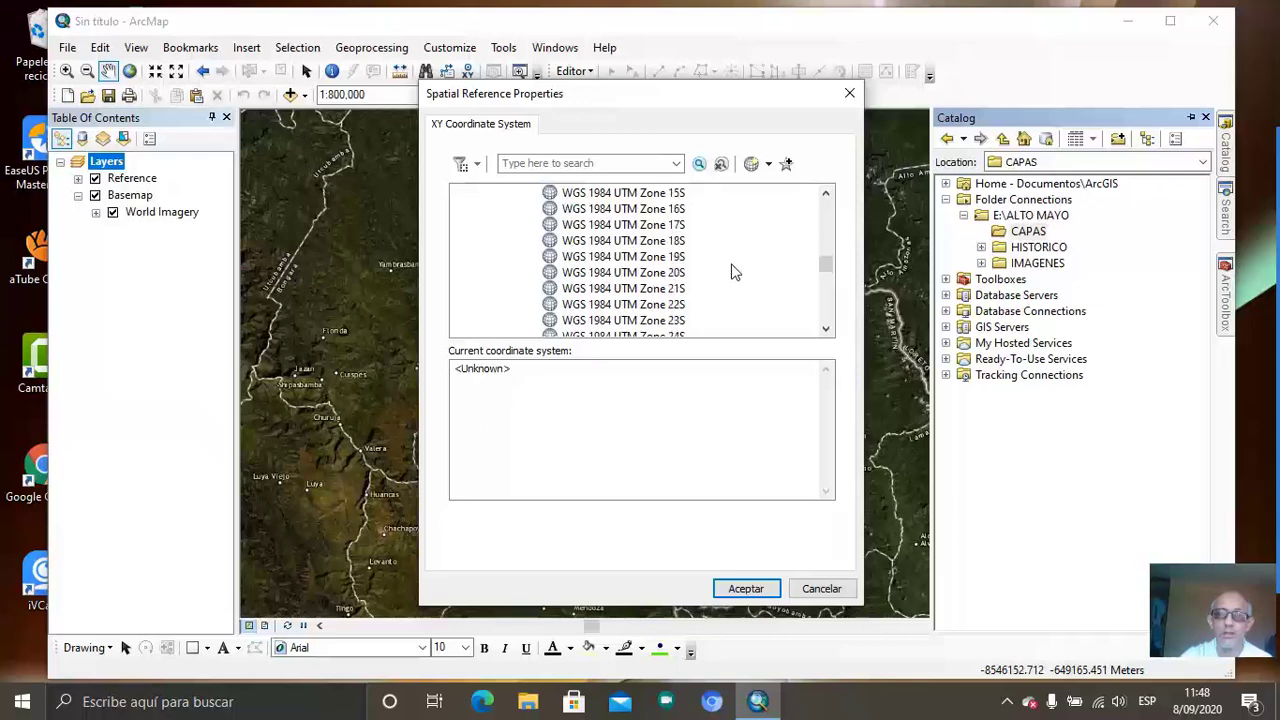
pyautogui.scroll(1, 731, 271)
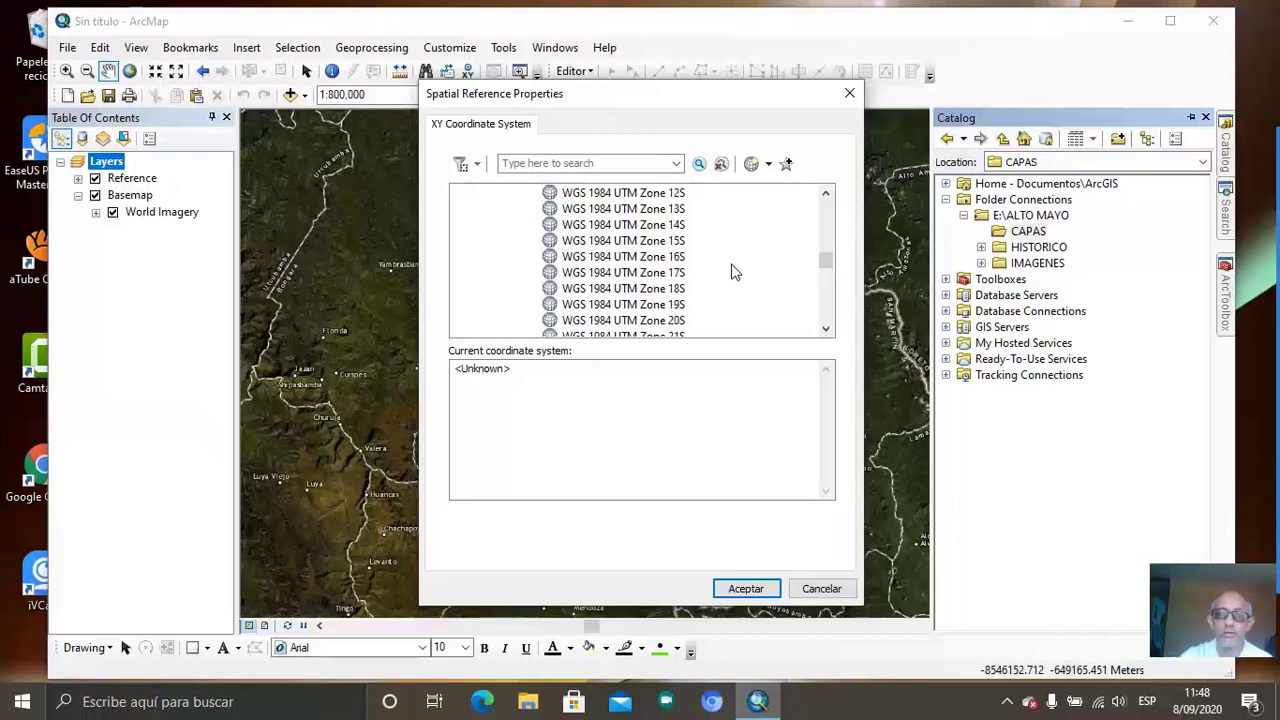
pyautogui.click(680, 291)
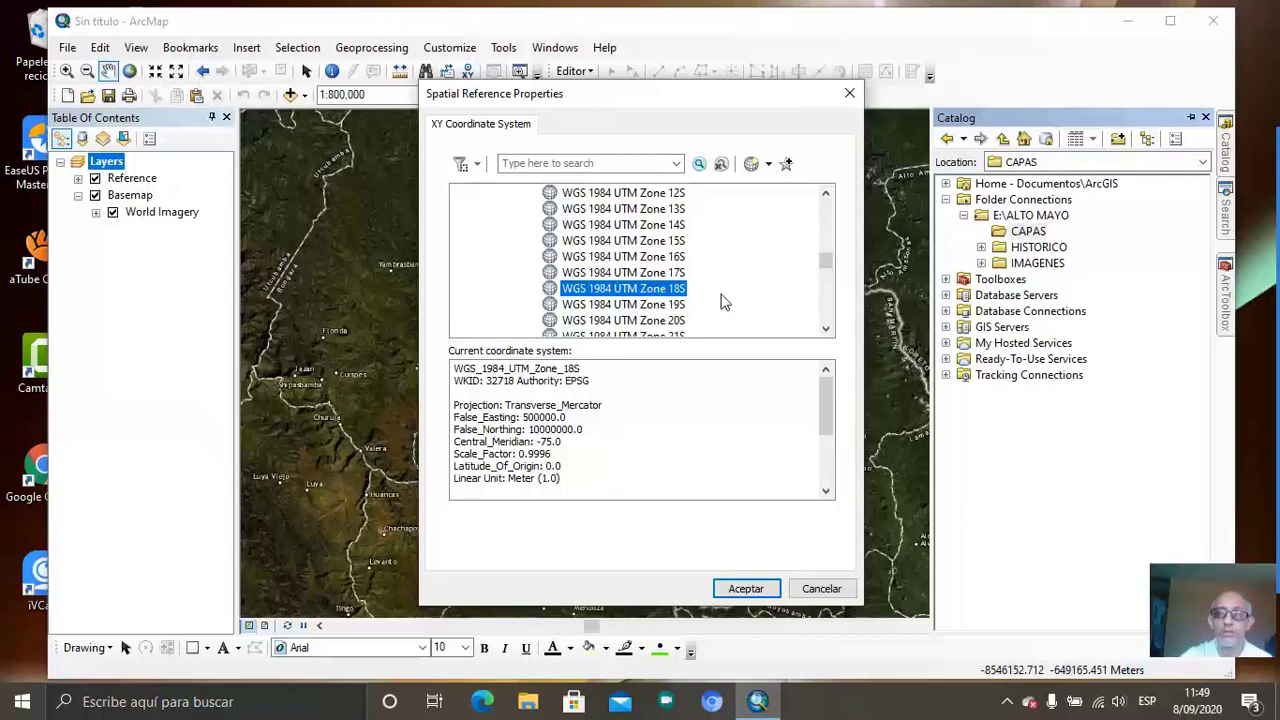
# - Look through the full list of WGS 1984 UTM southern zones and return to Zone 18S
pyautogui.moveTo(829, 257); pyautogui.dragTo(829, 320)
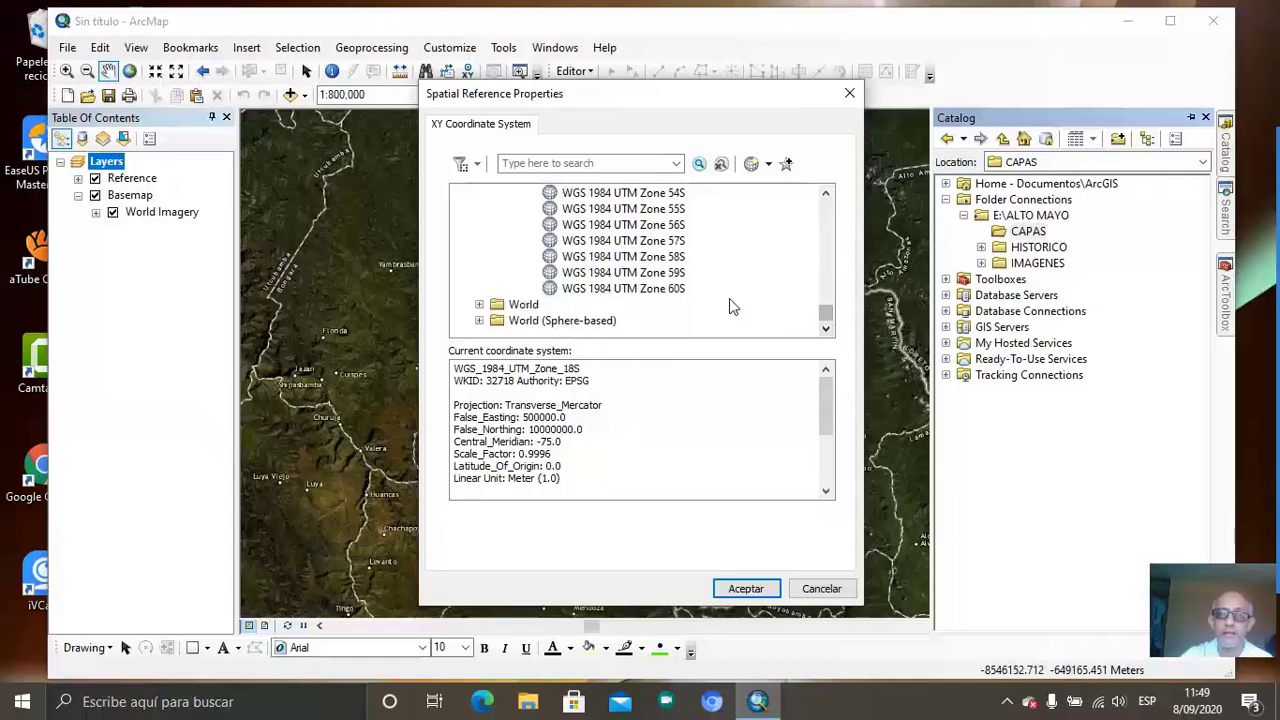
pyautogui.scroll(12, 729, 298)
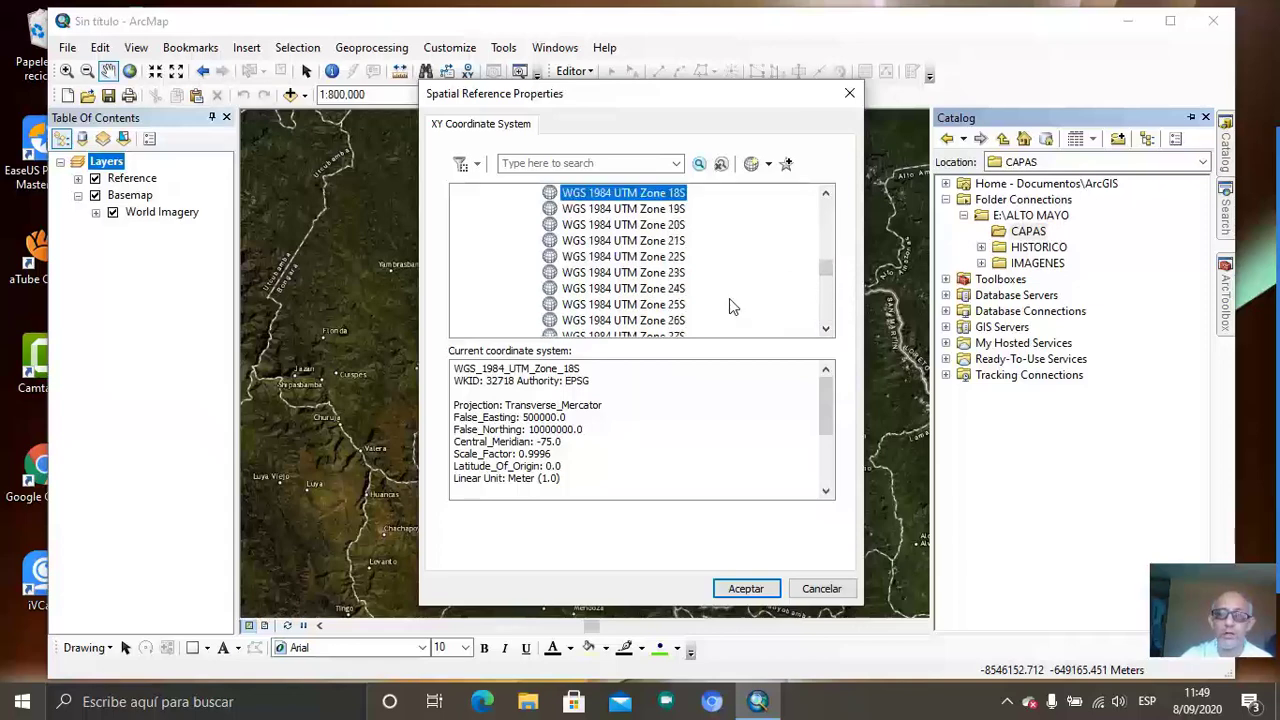
pyautogui.scroll(8, 729, 298)
pyautogui.scroll(-2, 729, 298)
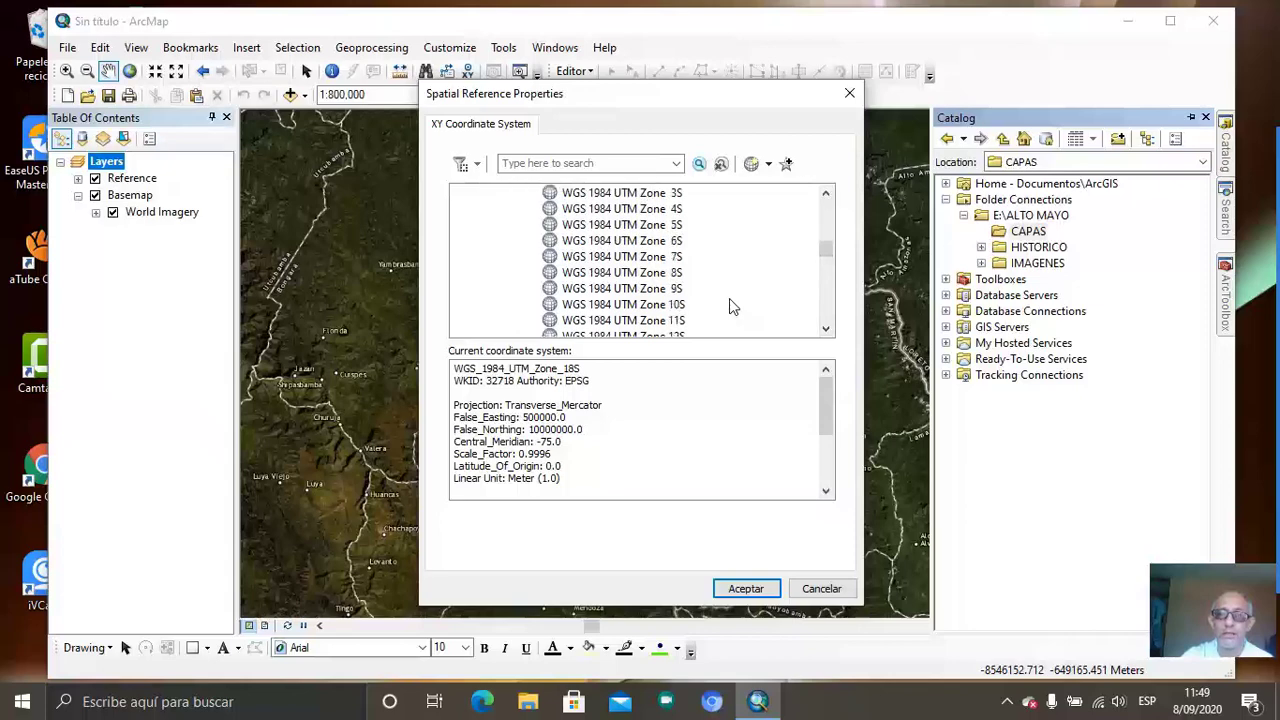
pyautogui.scroll(-5, 729, 298)
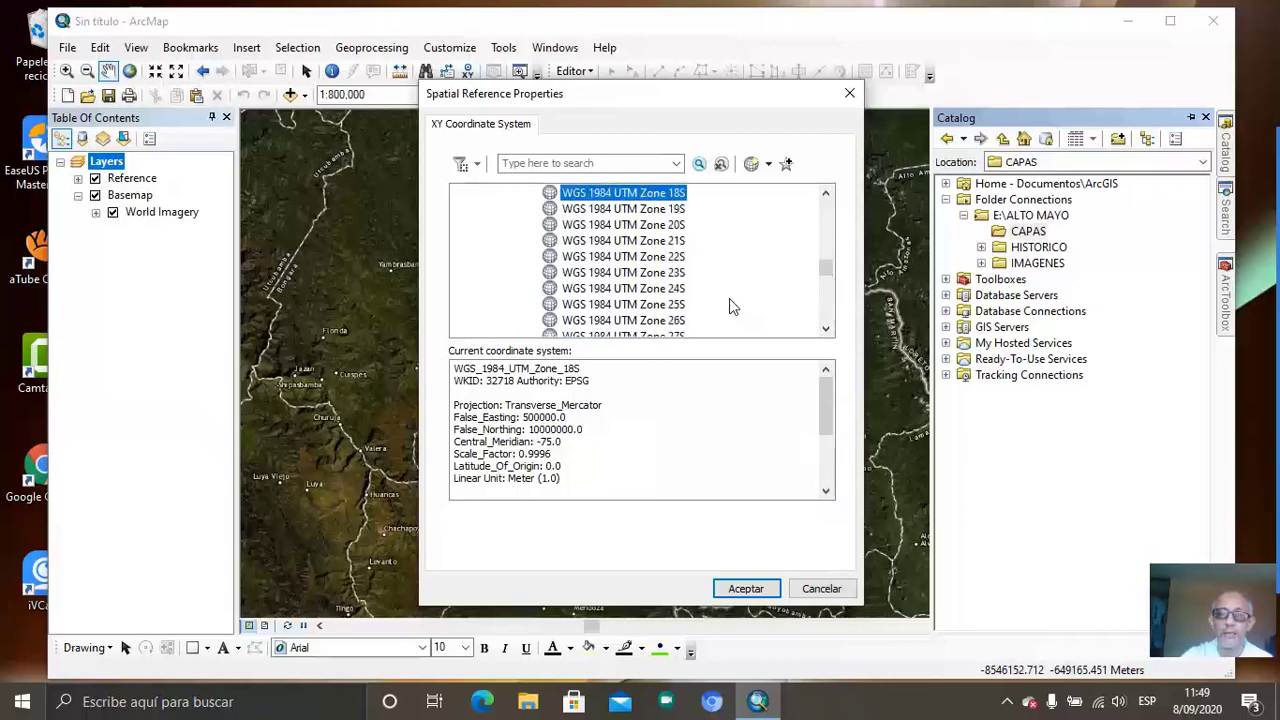
pyautogui.scroll(-9, 729, 298)
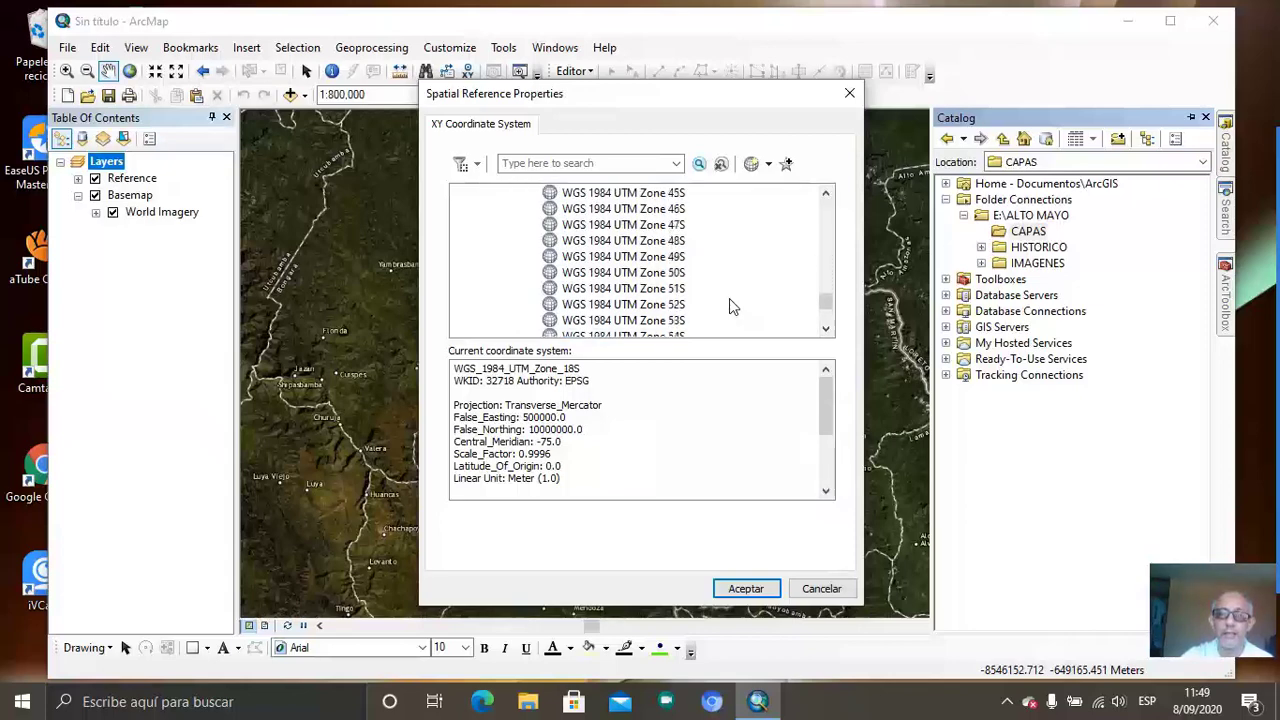
pyautogui.scroll(-3, 729, 306)
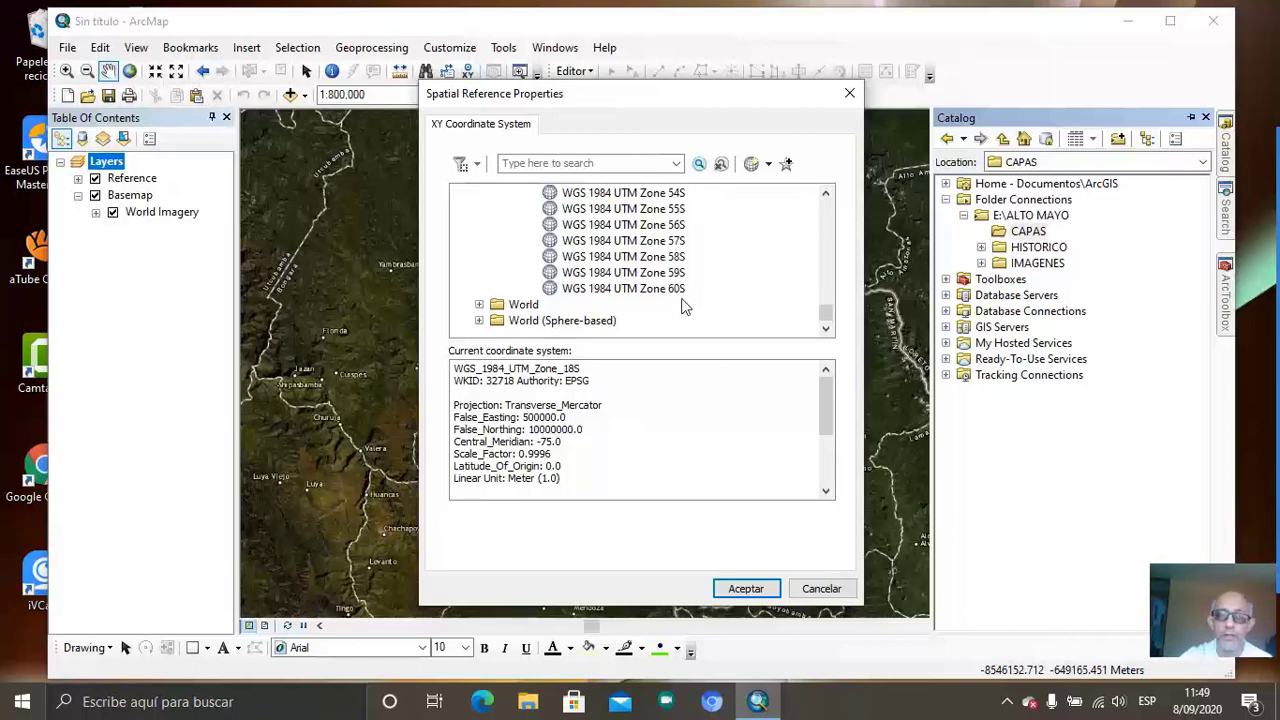
pyautogui.scroll(6, 683, 305)
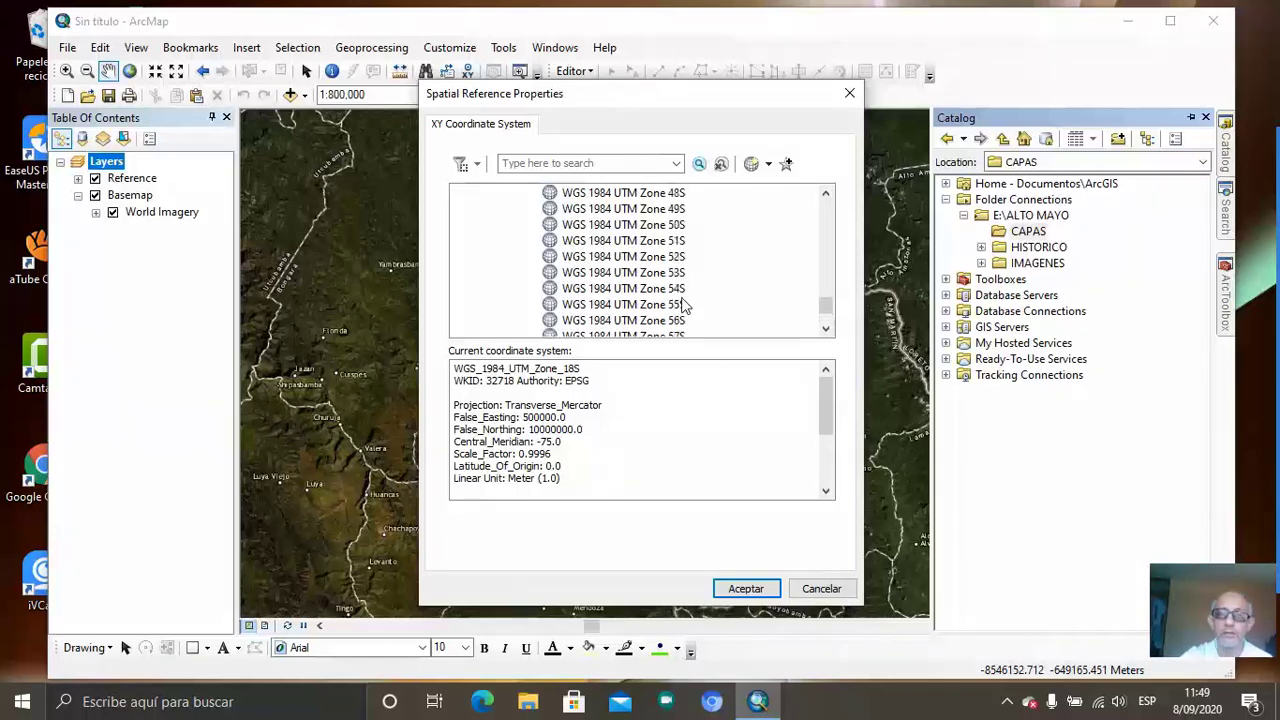
pyautogui.scroll(8, 683, 305)
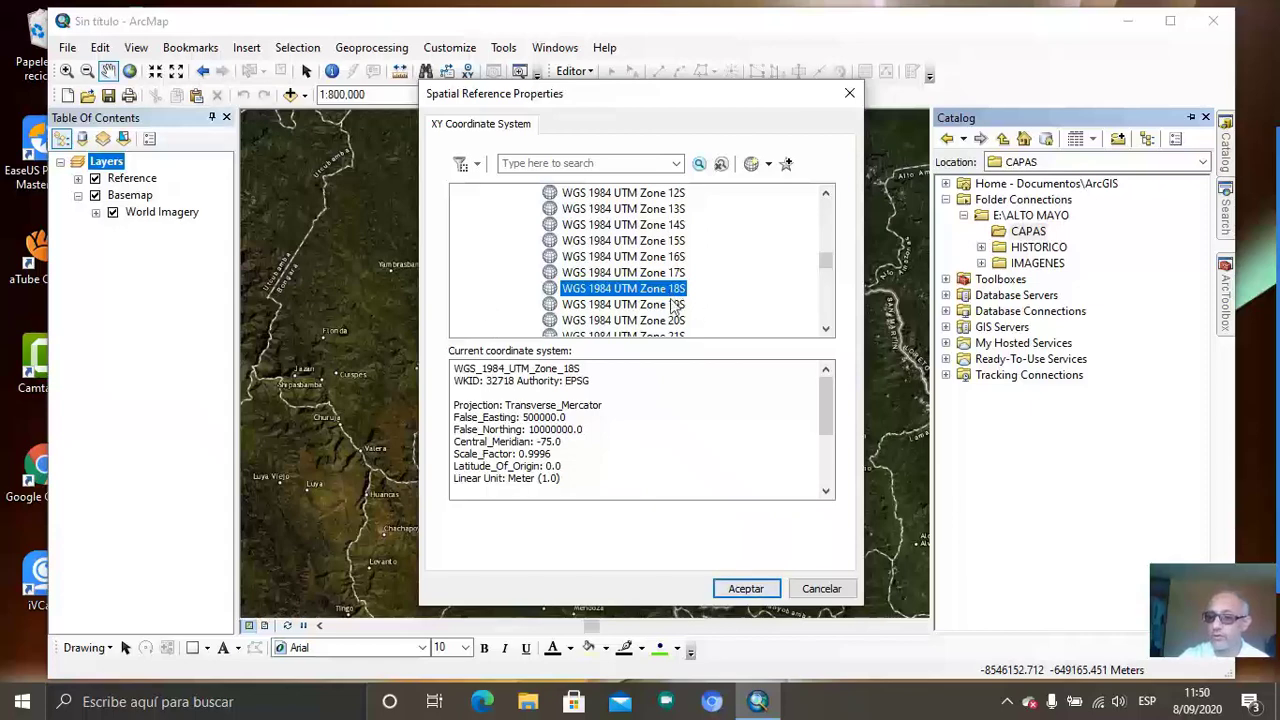
# - Accept the coordinate system, finish creating the CIUDAD point shapefile, and select CIUDAD.shp in the CAPAS folder
pyautogui.click(759, 586)
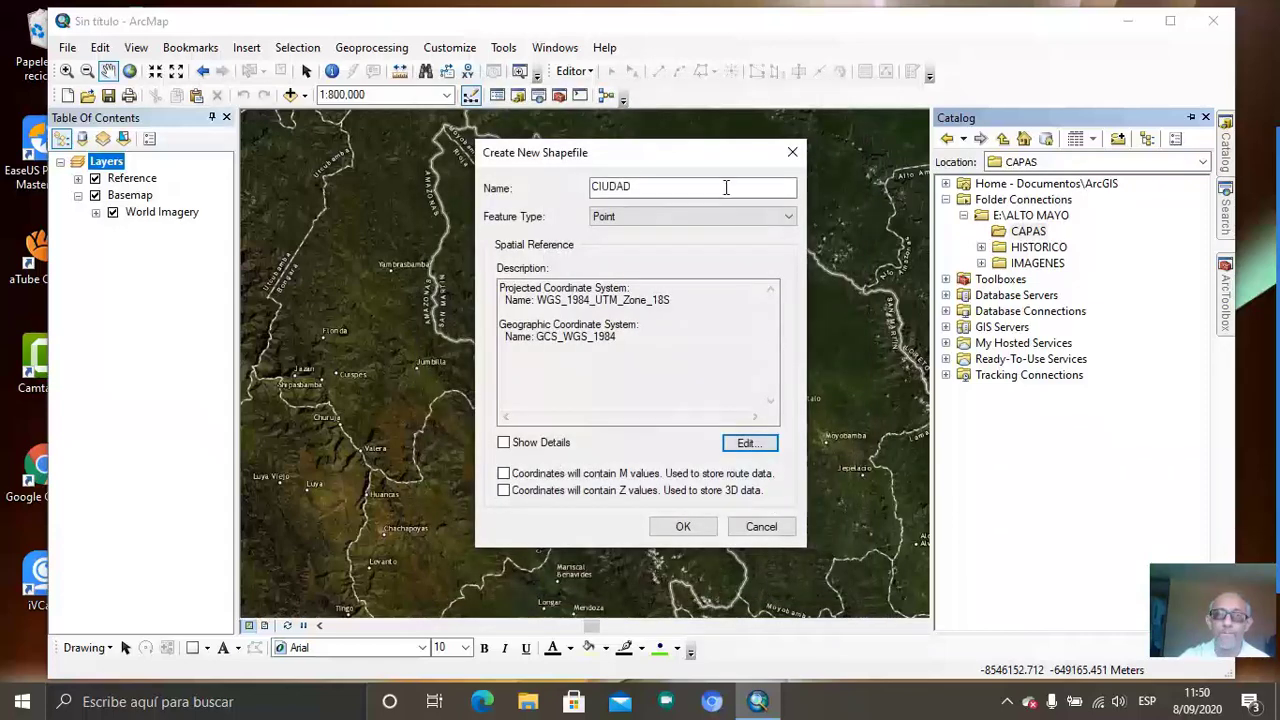
pyautogui.click(688, 527)
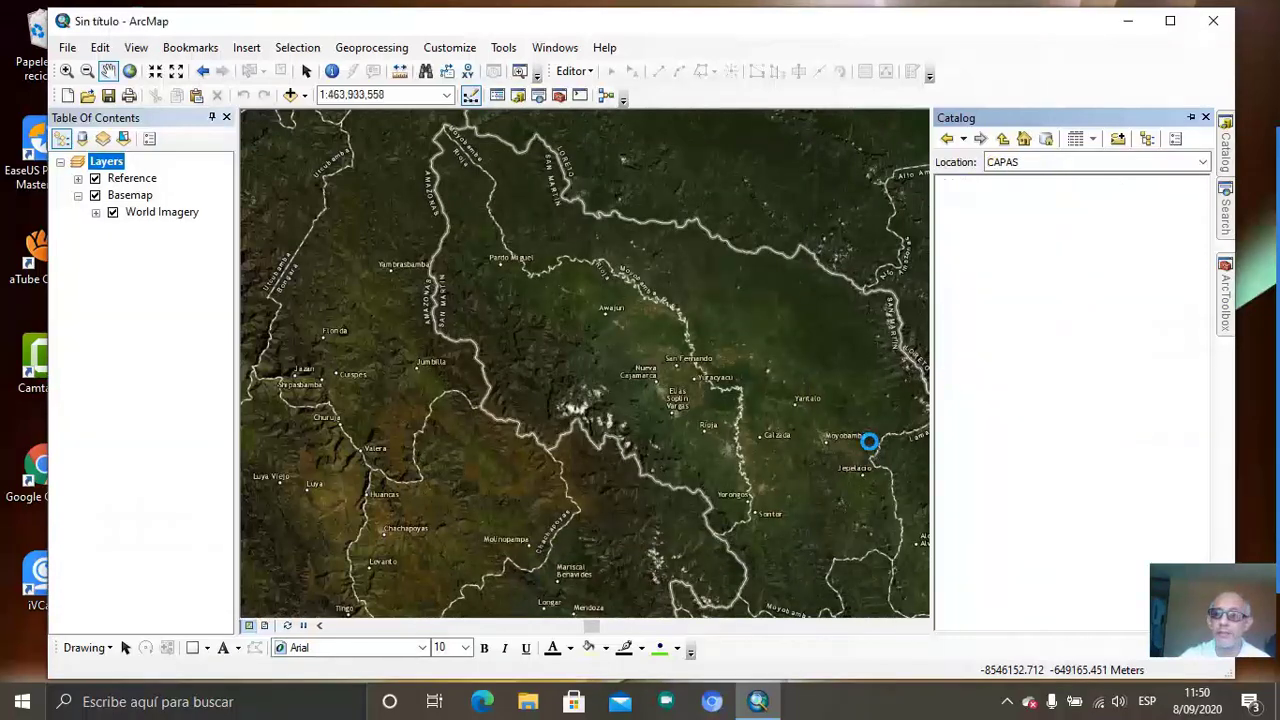
pyautogui.click(1060, 249)
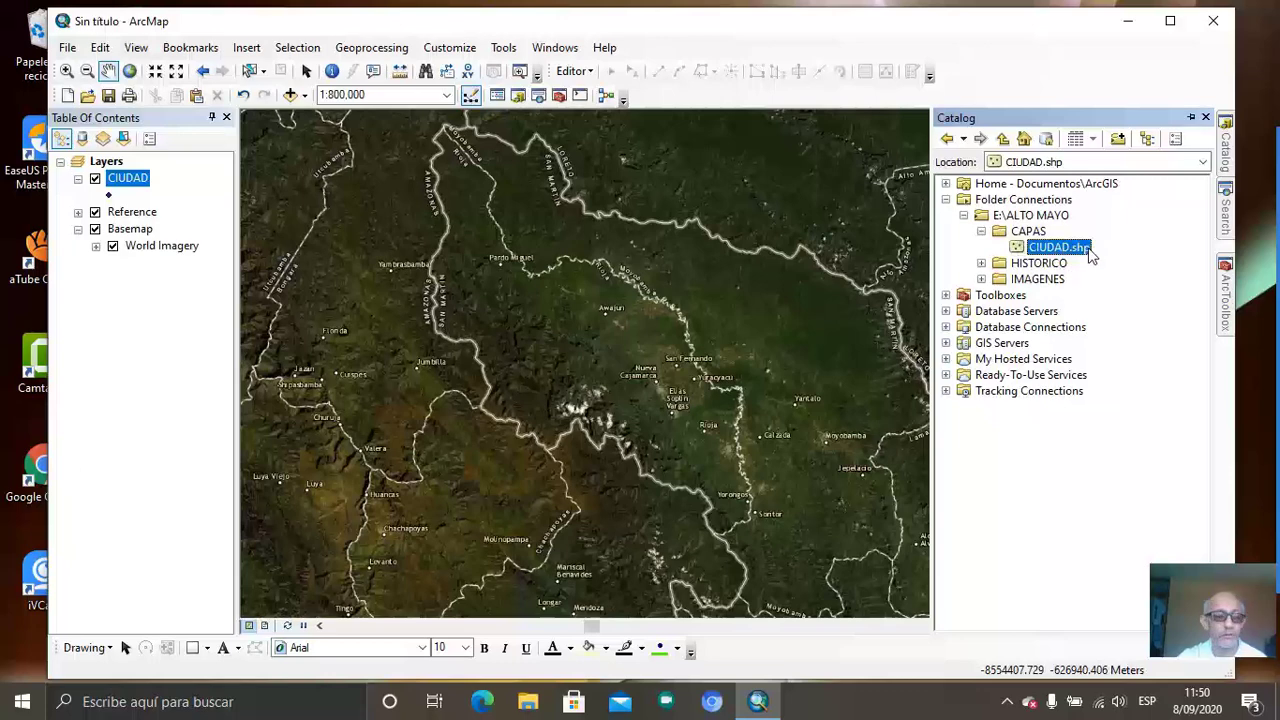
pyautogui.click(1087, 250)
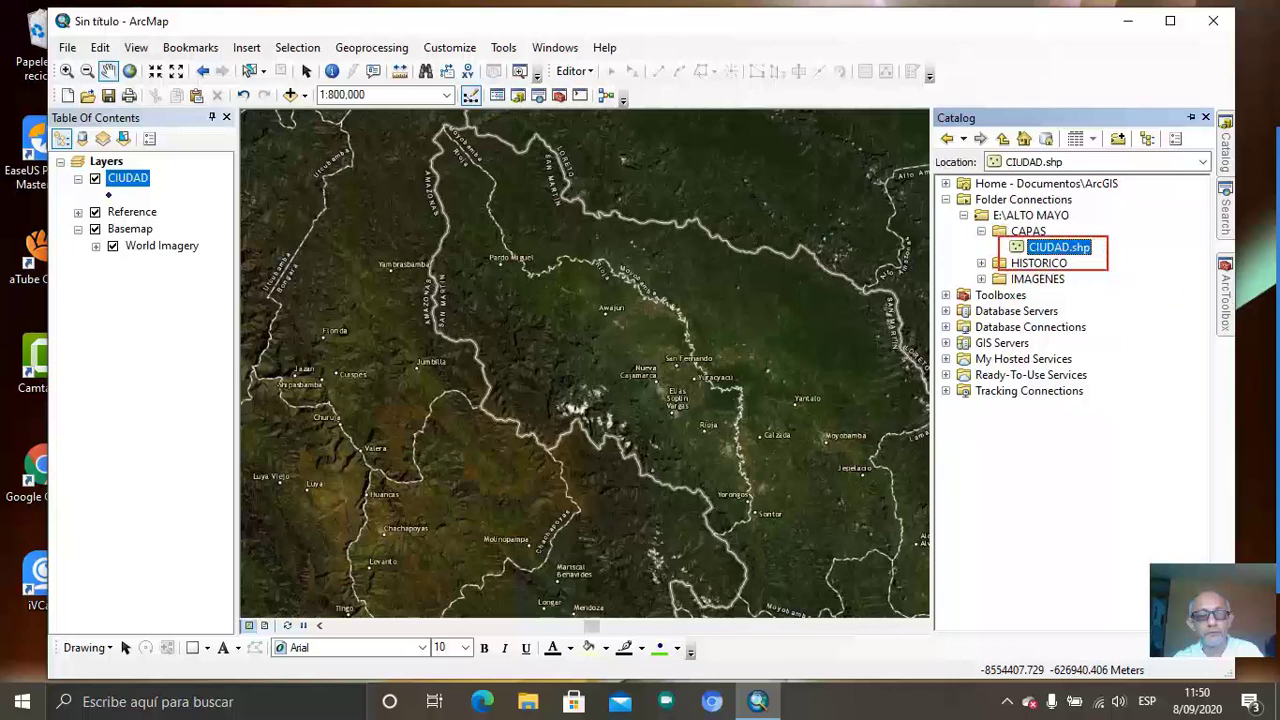
pyautogui.moveTo(66, 171); pyautogui.dragTo(199, 203)
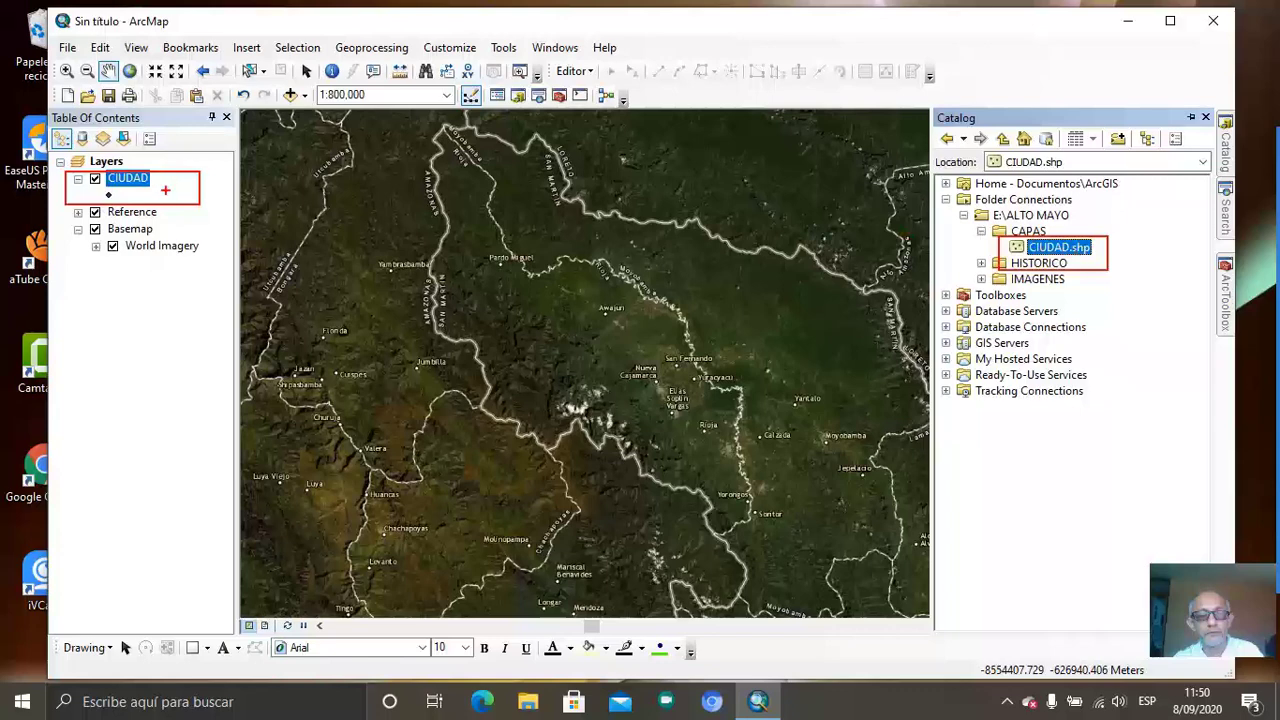
pyautogui.press('Escape')
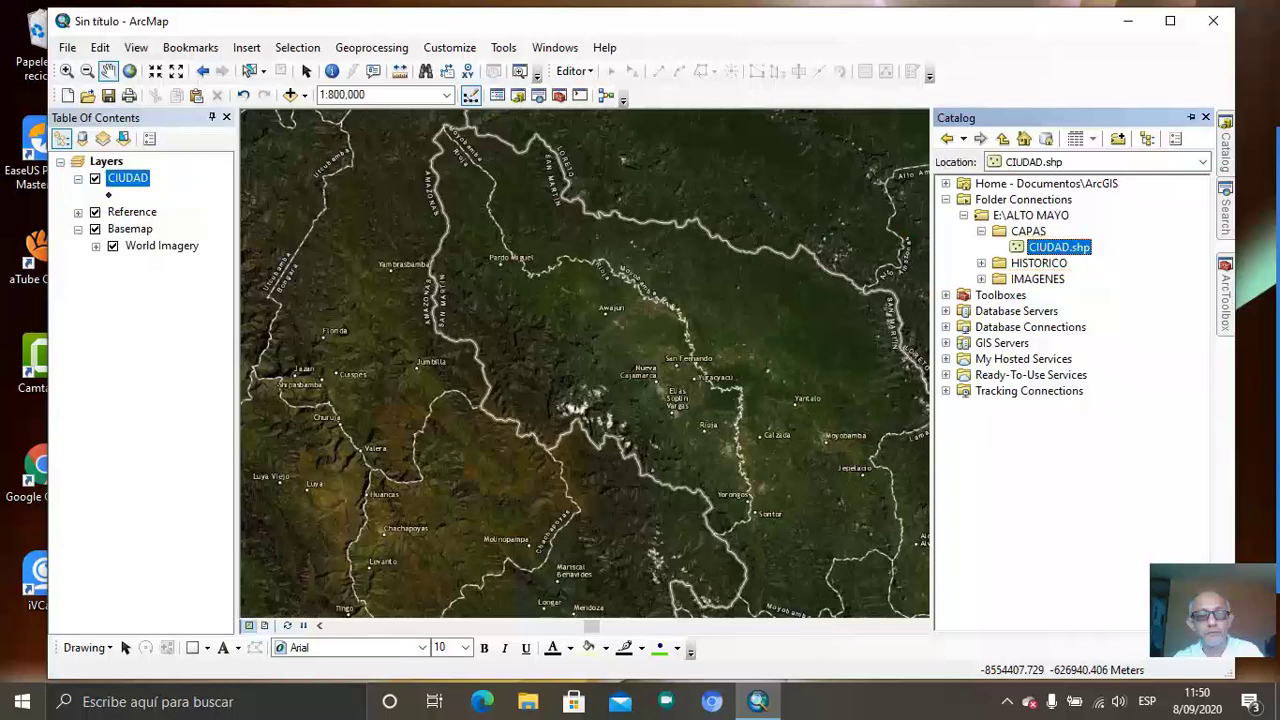
pyautogui.click(925, 228)
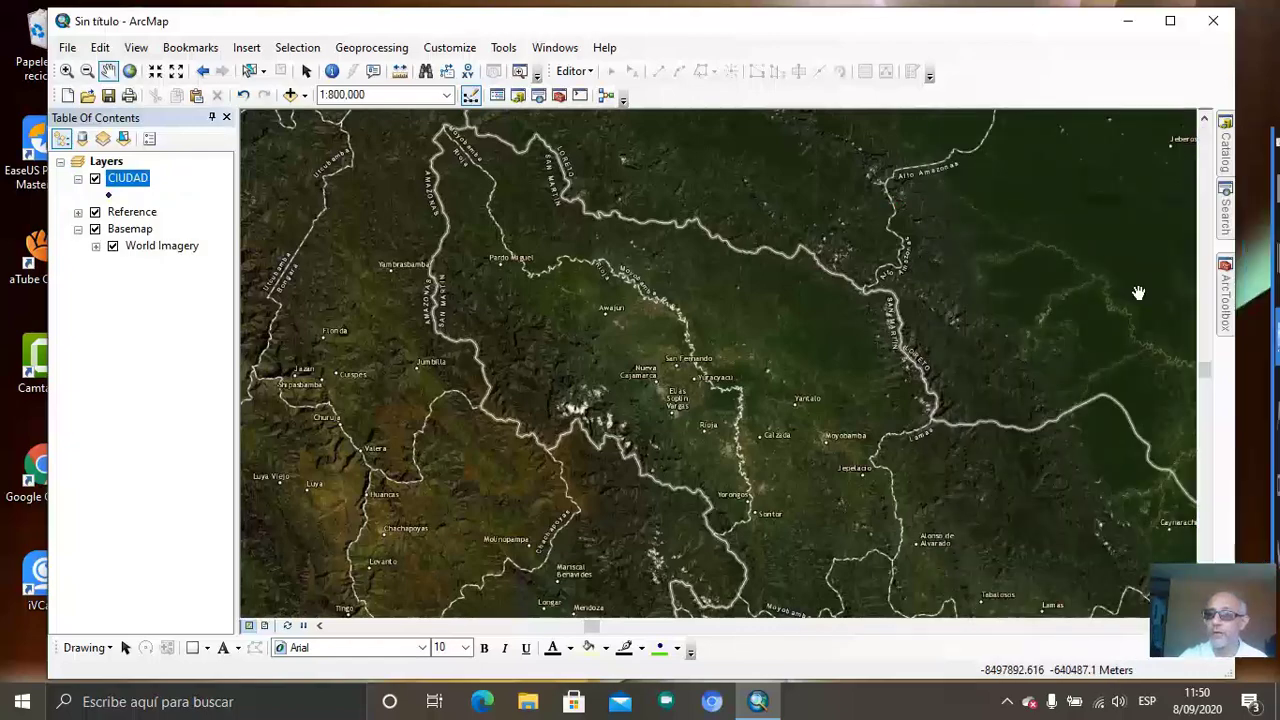
pyautogui.click(1226, 300)
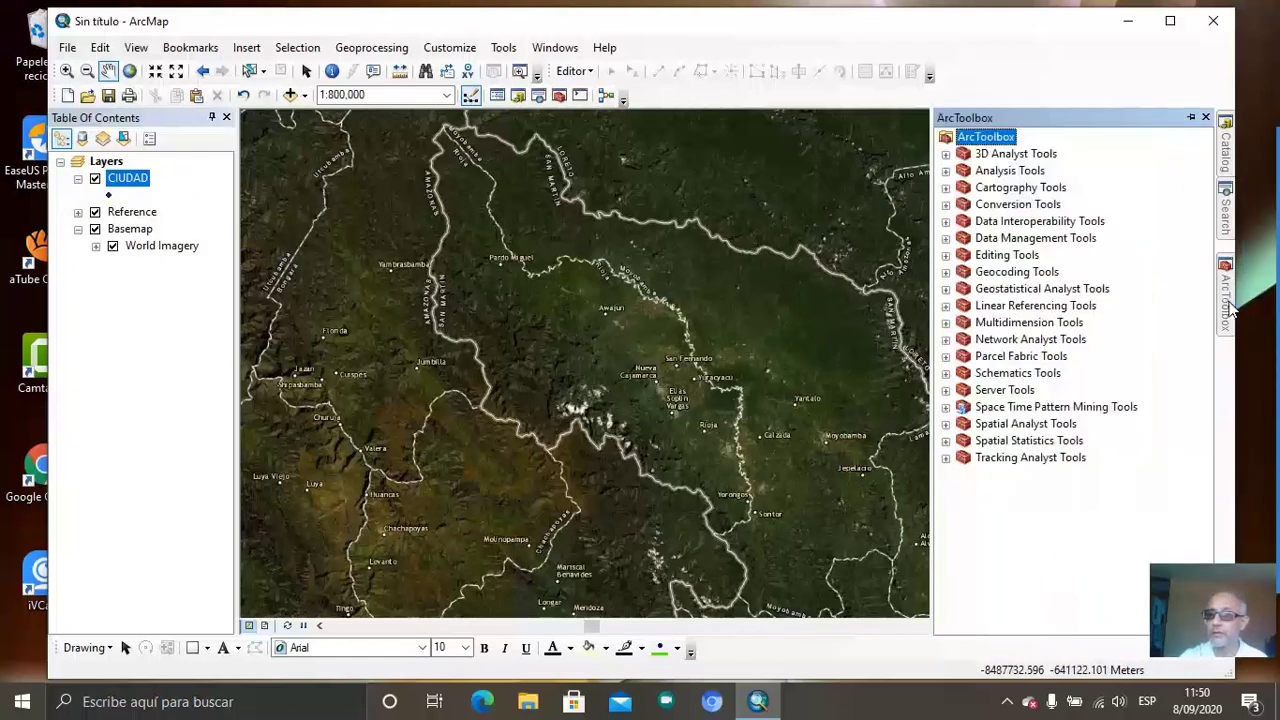
# - Start a new shapefile in the CAPAS folder, naming it CARRETERAS with the Polyline feature type
pyautogui.click(1225, 150)
pyautogui.click(1029, 232)
pyautogui.rightClick(1029, 232)
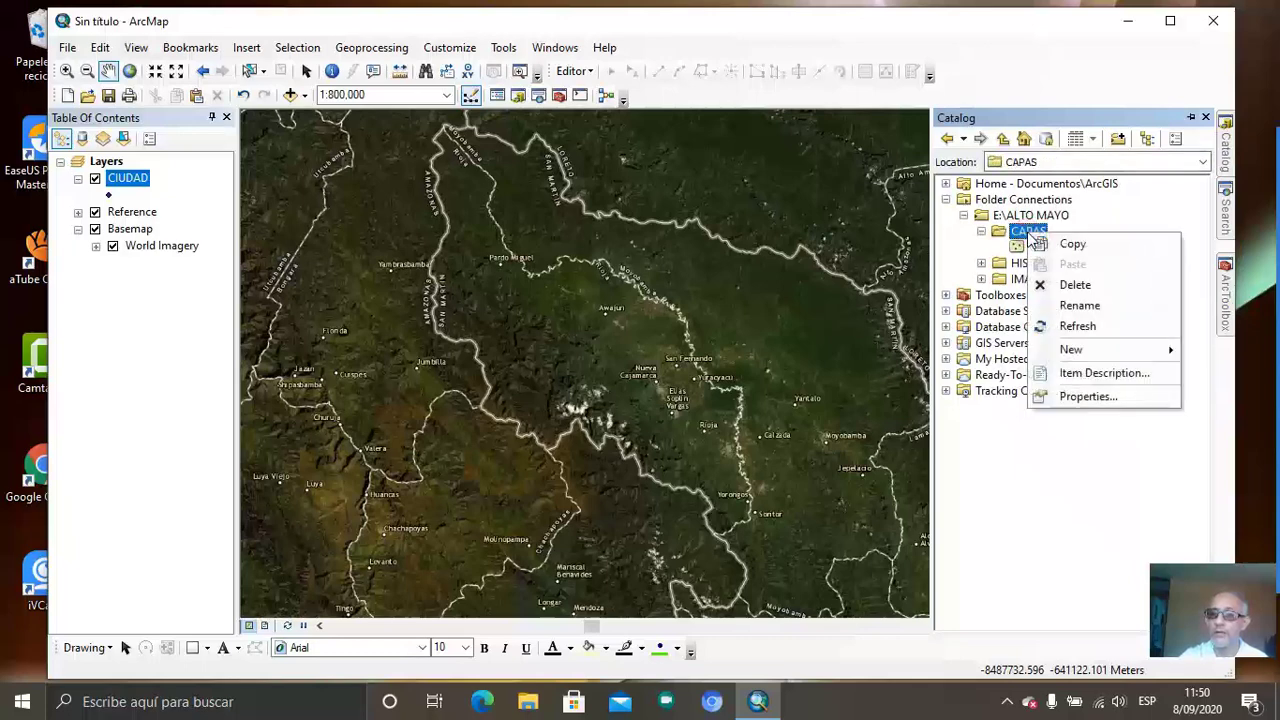
pyautogui.moveTo(1128, 357)
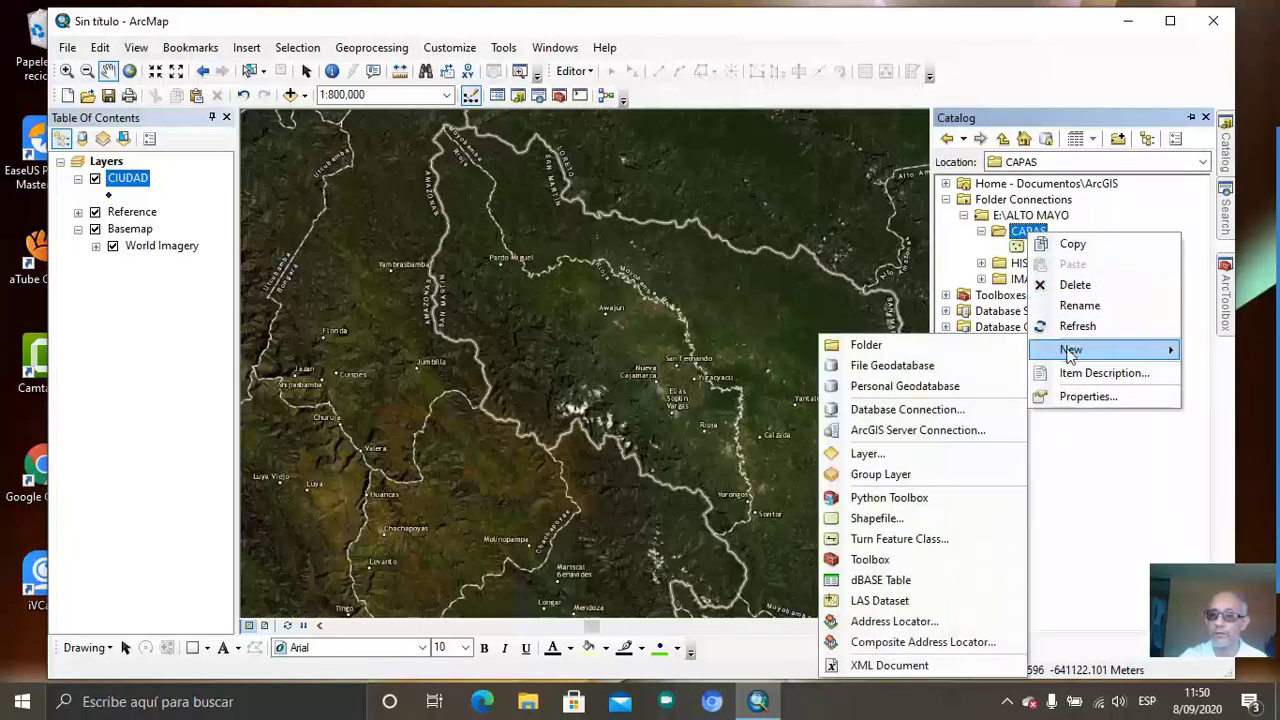
pyautogui.click(878, 518)
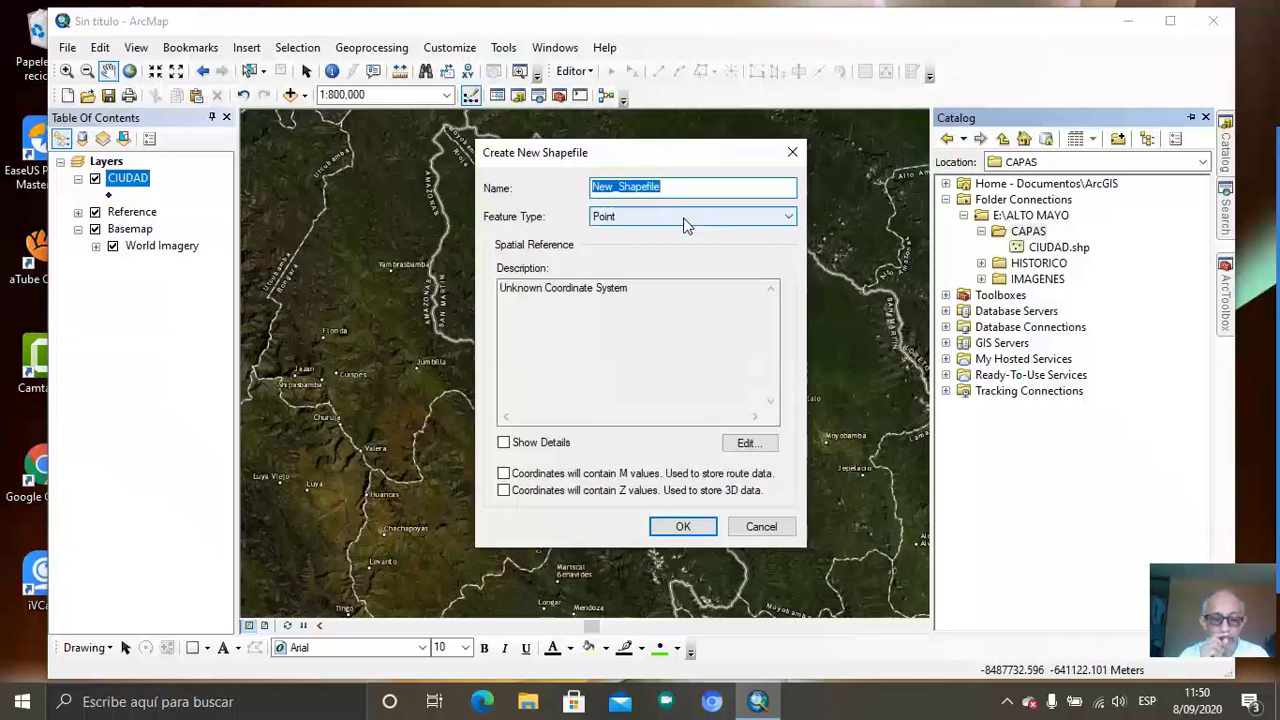
pyautogui.write('CARRETERAS')
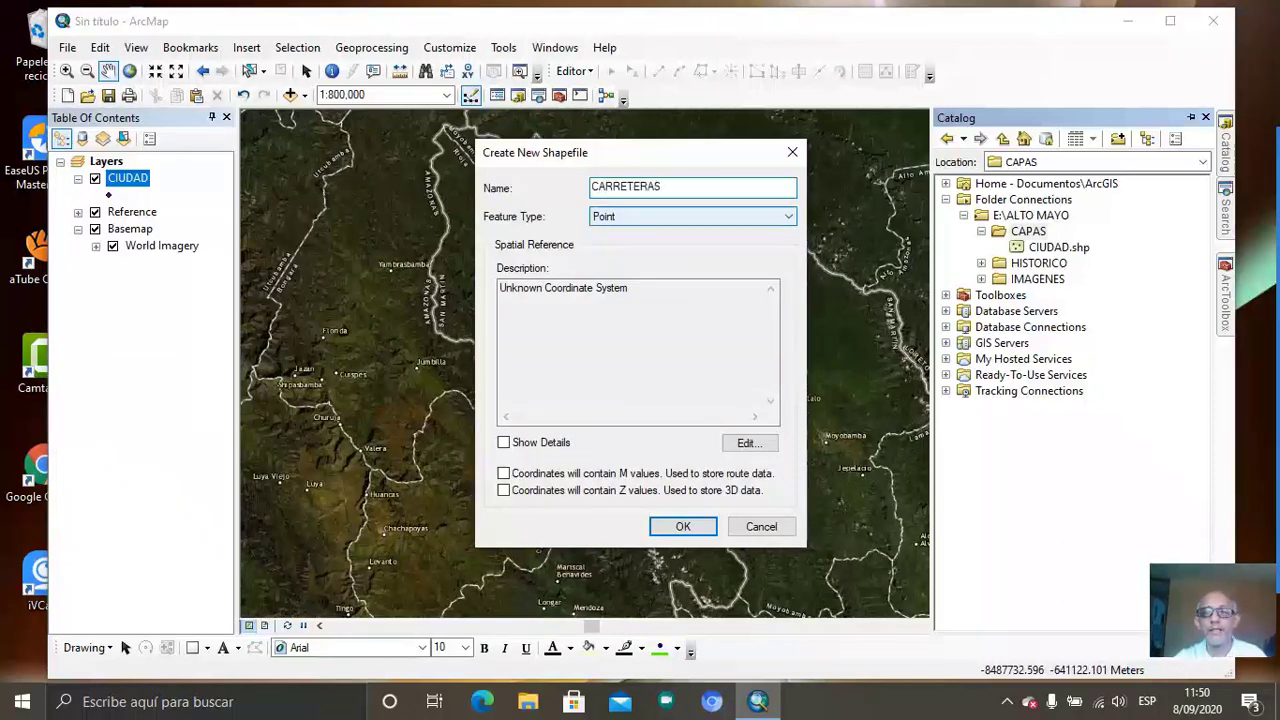
pyautogui.click(643, 214)
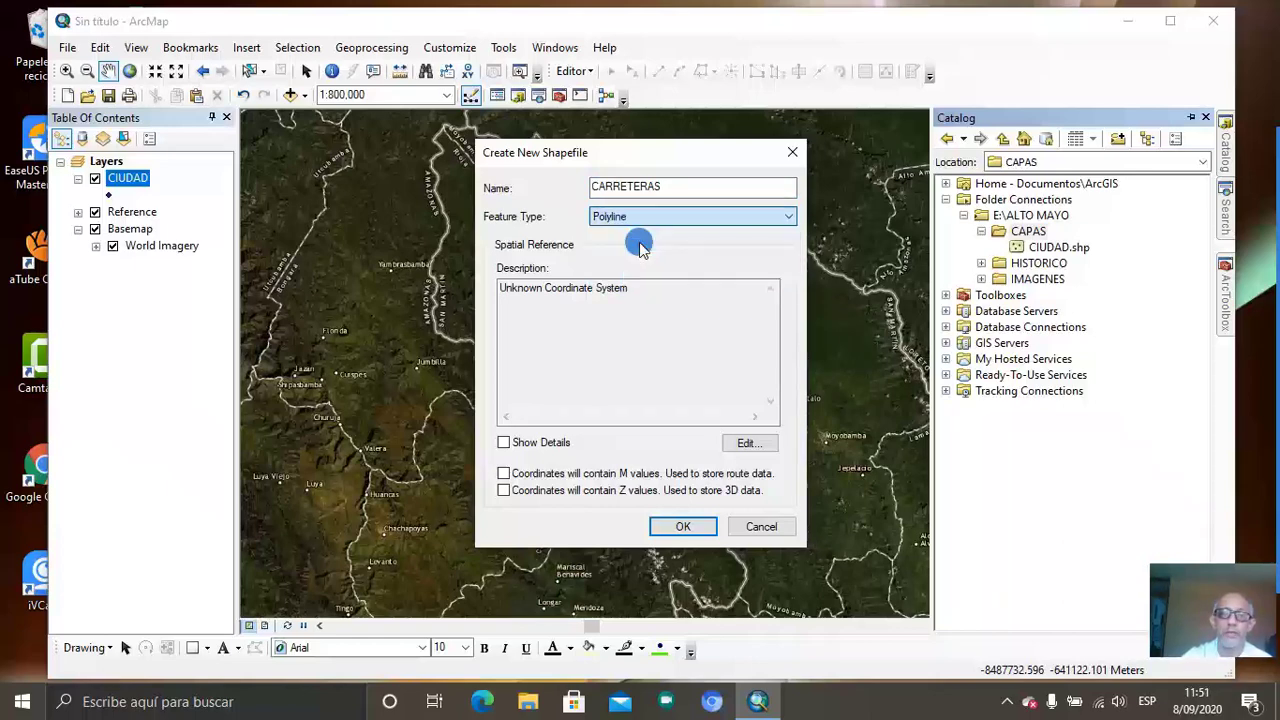
pyautogui.click(643, 248)
# - Assign the favorite WGS 1984 UTM Zone 18S as the coordinate system and create the CARRETERAS polyline shapefile
pyautogui.click(748, 443)
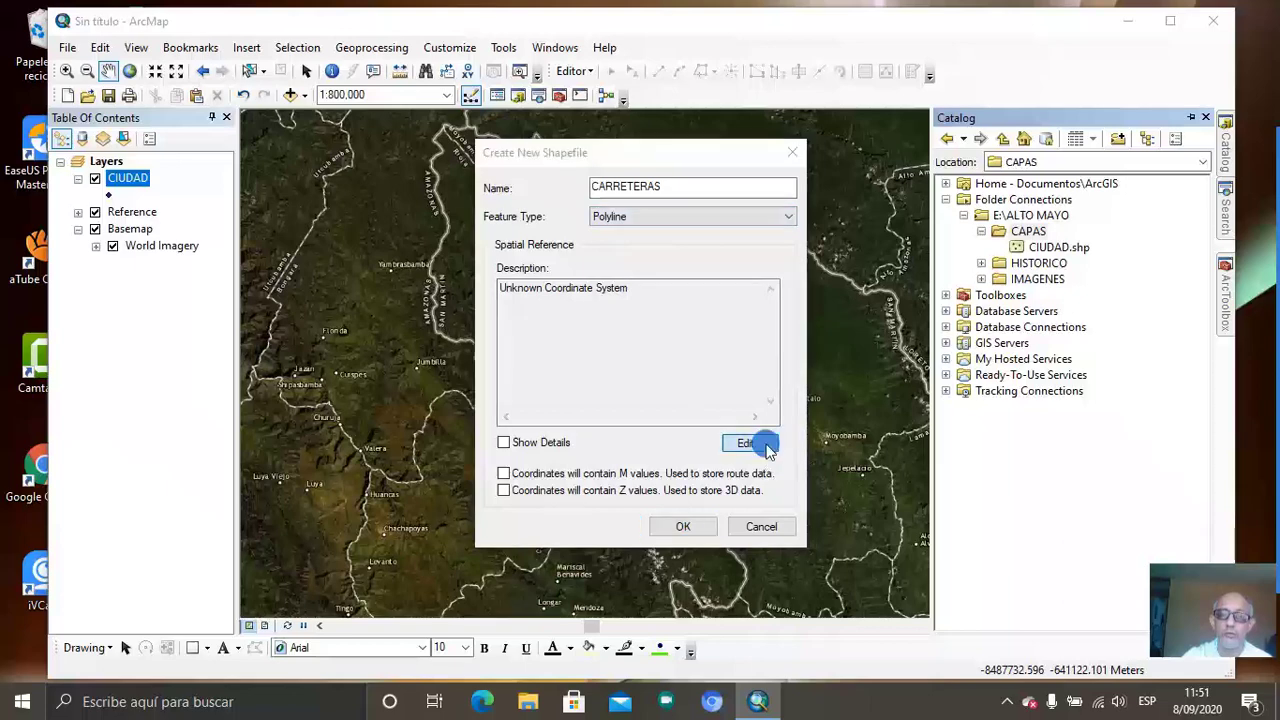
pyautogui.click(610, 228)
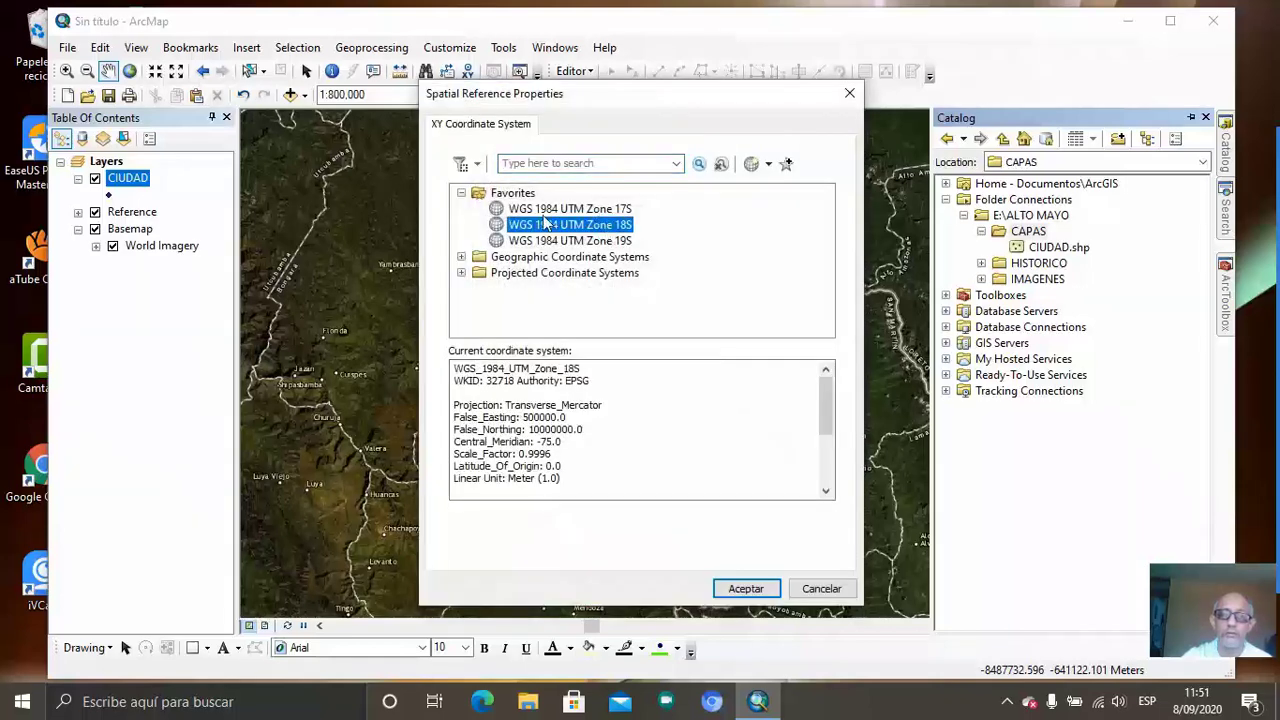
pyautogui.click(747, 589)
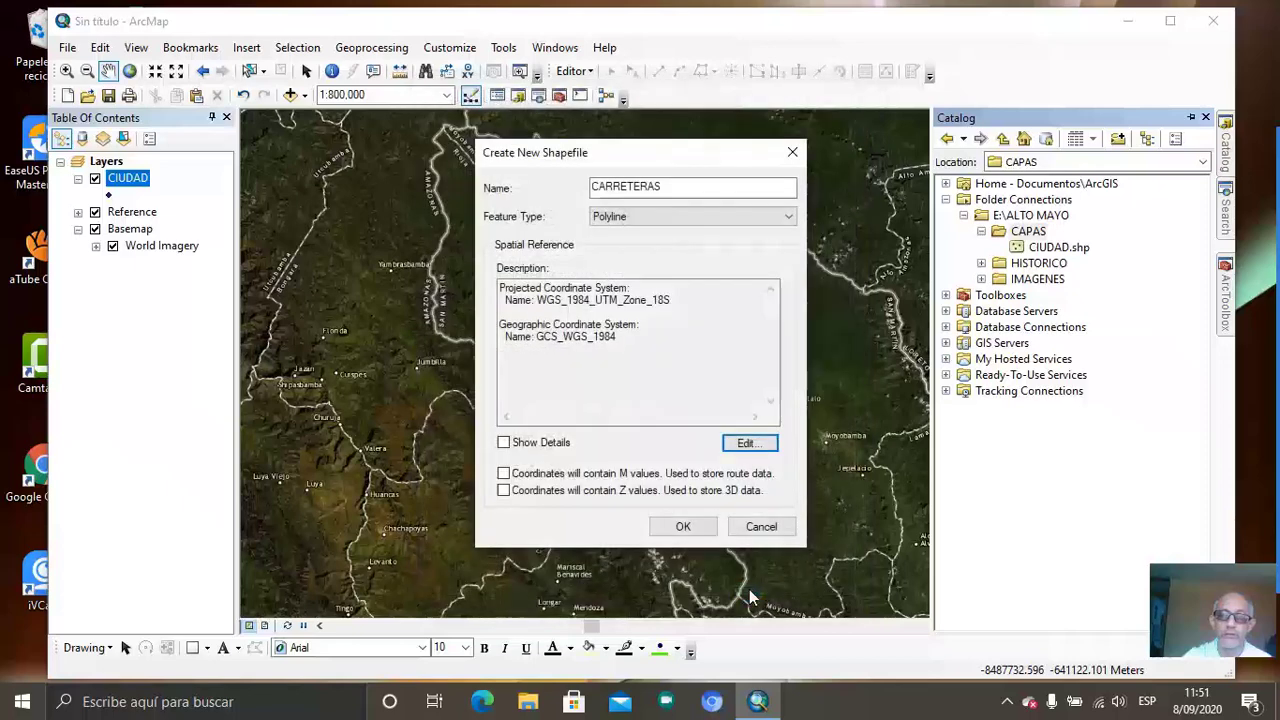
pyautogui.click(686, 527)
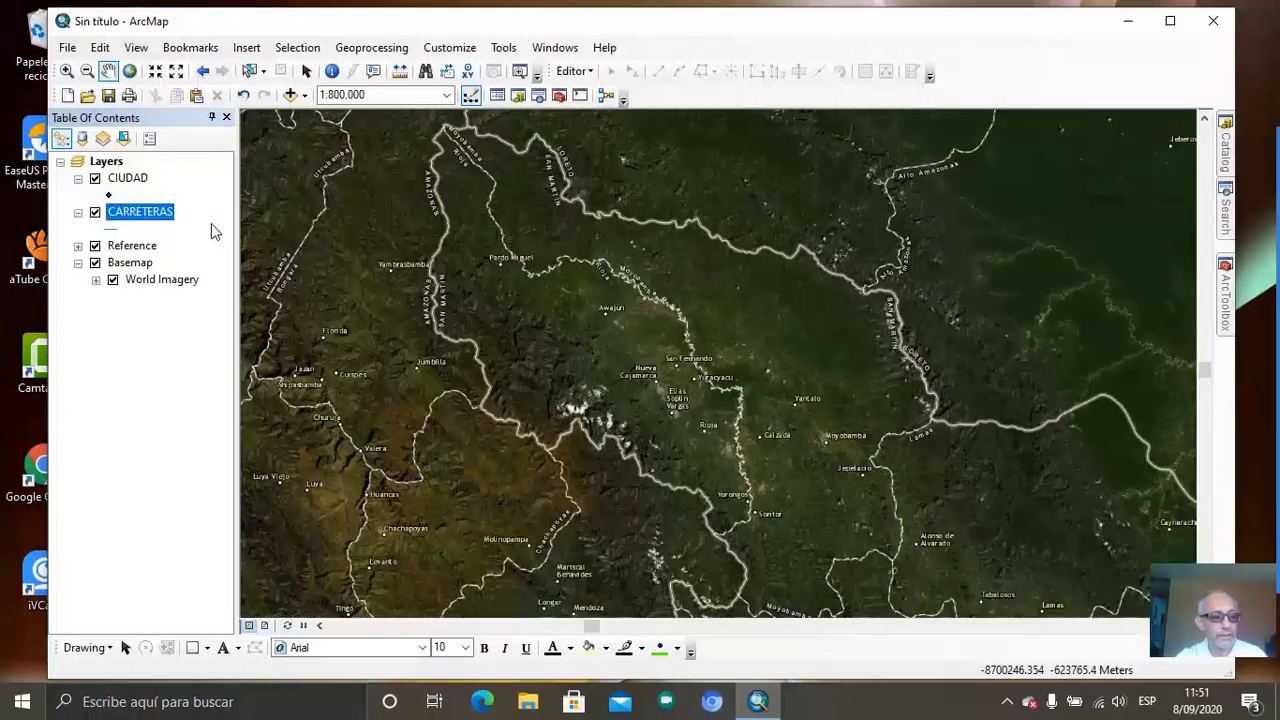
# - Check the CARRETERAS layer in the table of contents and CARRETERAS.shp in the CAPAS folder
pyautogui.click(210, 224)
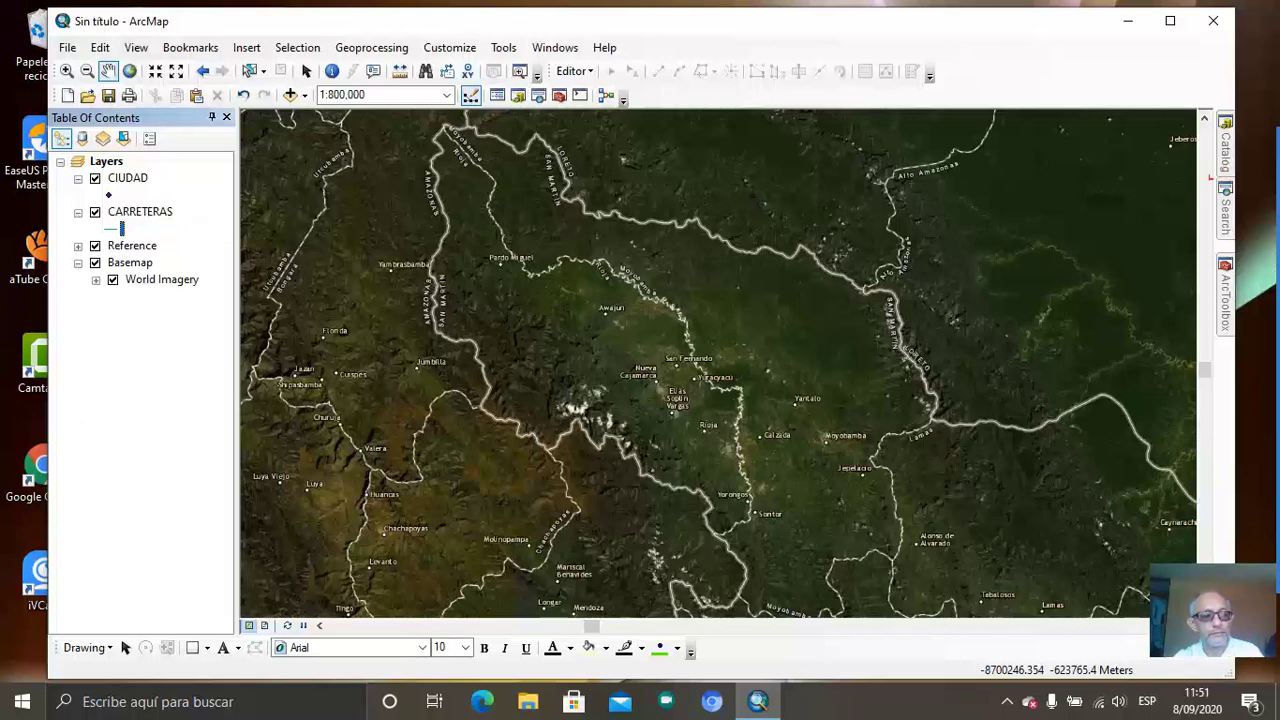
pyautogui.moveTo(60, 208); pyautogui.dragTo(184, 237)
pyautogui.press('Escape')
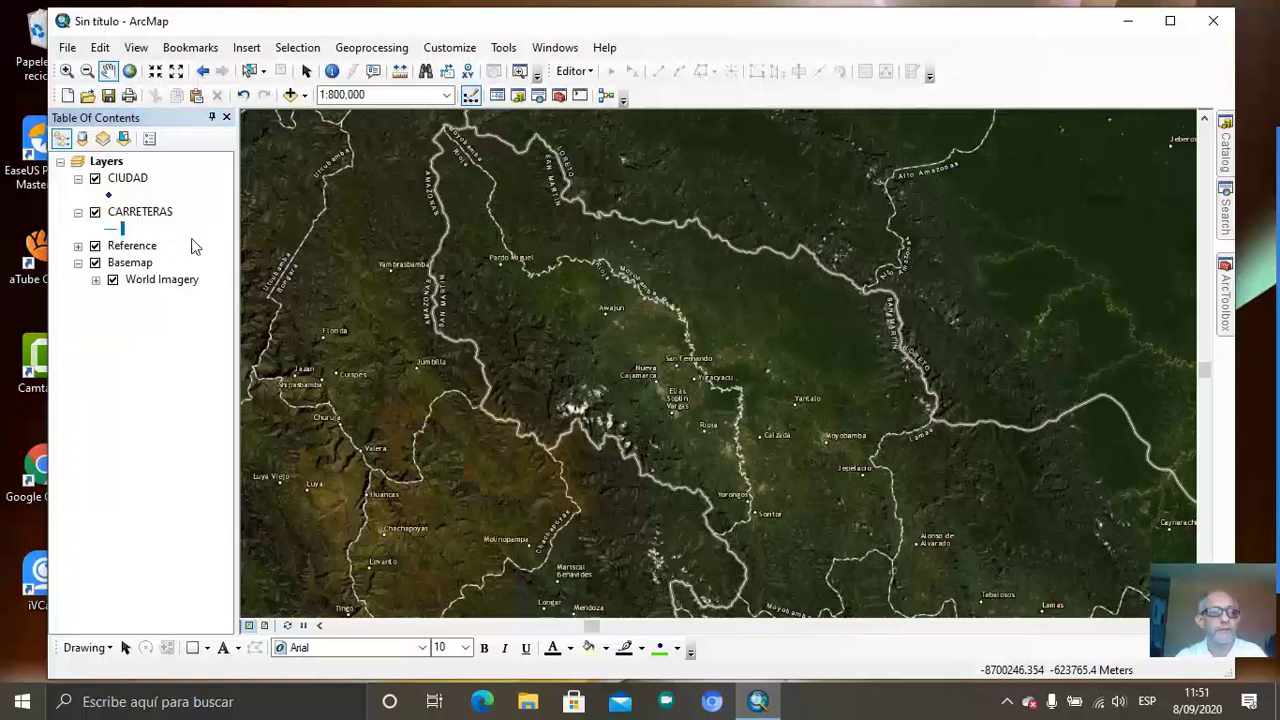
pyautogui.click(1224, 152)
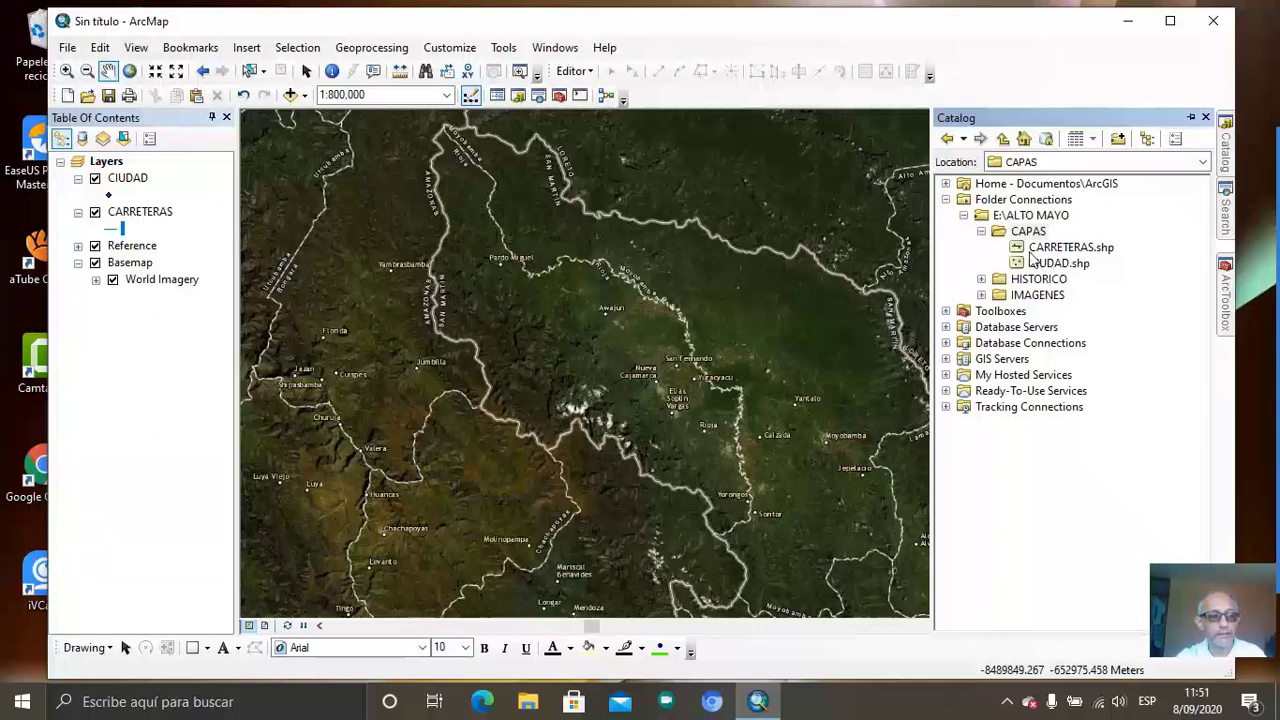
pyautogui.hotkey('ctrl', '2')
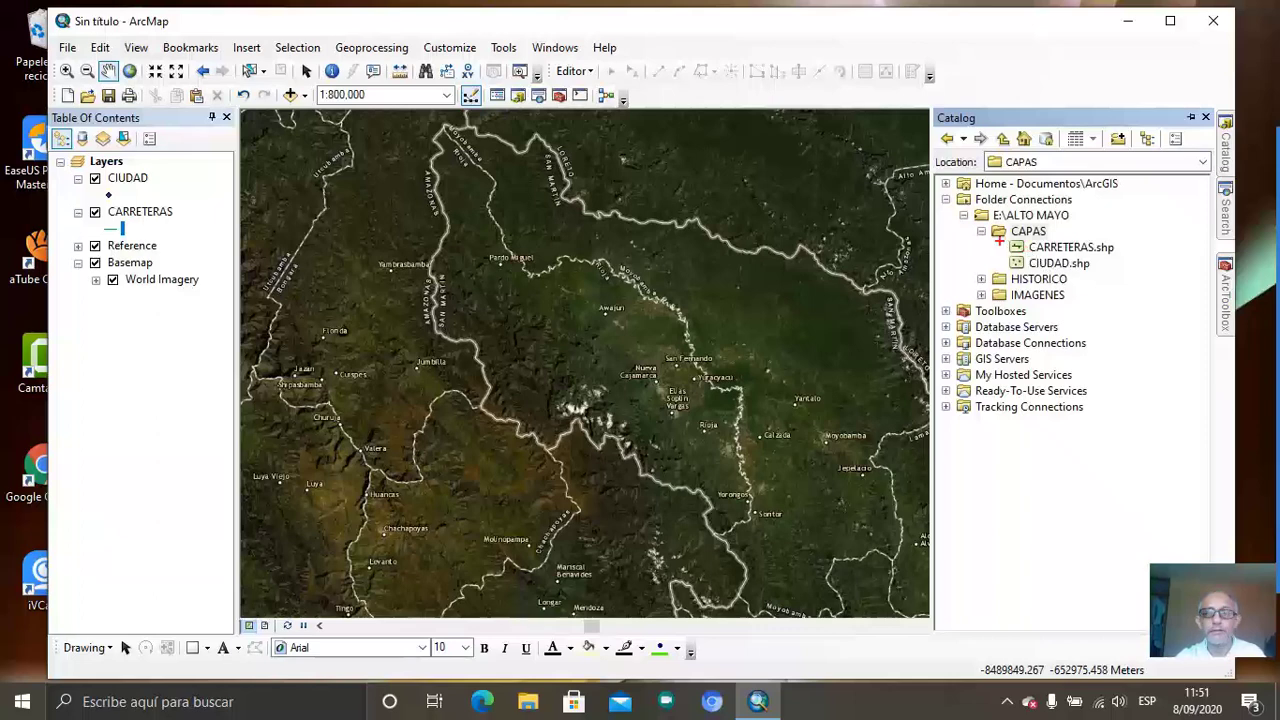
pyautogui.moveTo(998, 240)
pyautogui.mouseDown()
pyautogui.moveTo(1071, 263)
pyautogui.moveTo(1128, 260)
pyautogui.mouseUp()
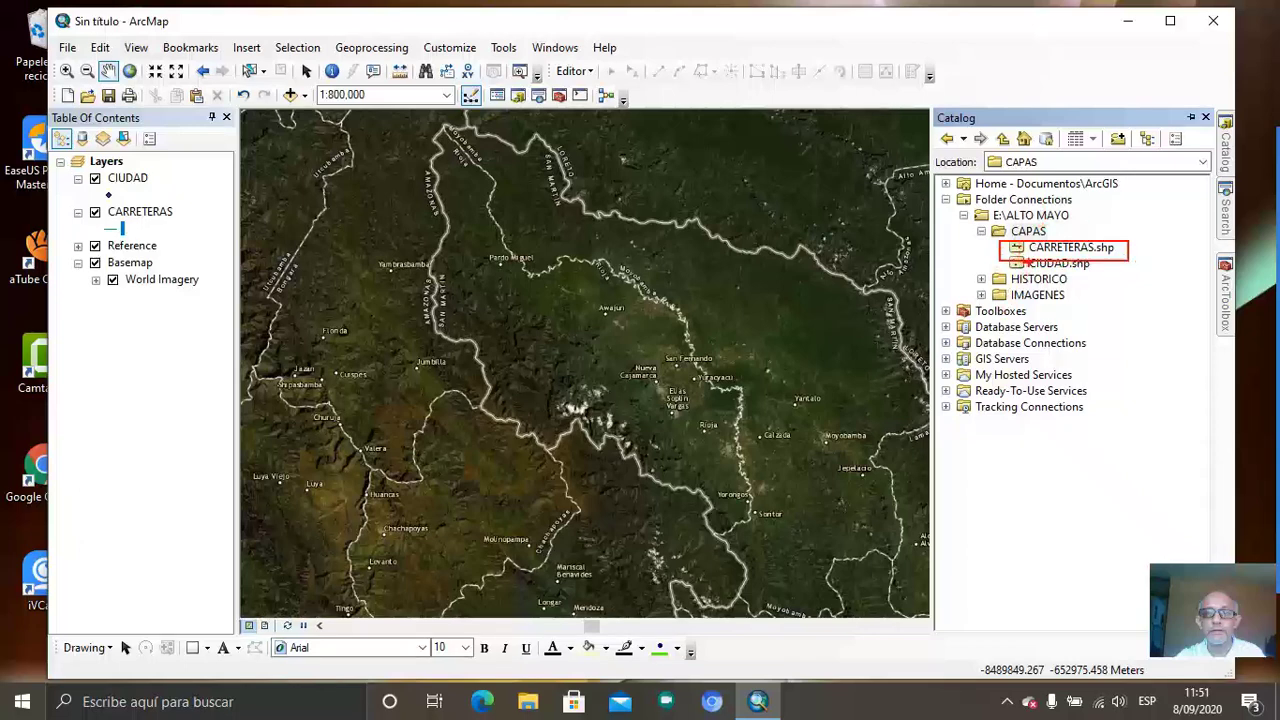
pyautogui.press('Escape')
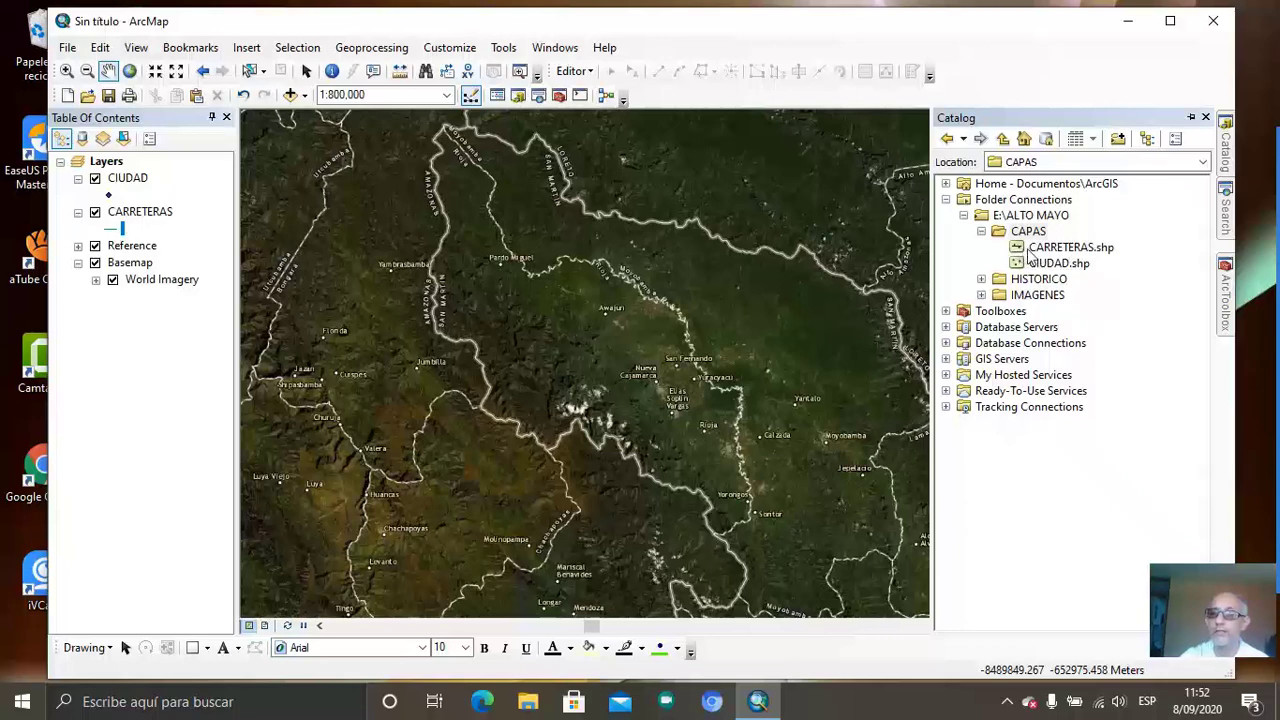
# - Start a new shapefile in the CAPAS folder, naming it RIOS with the Polyline feature type
pyautogui.click(1036, 234)
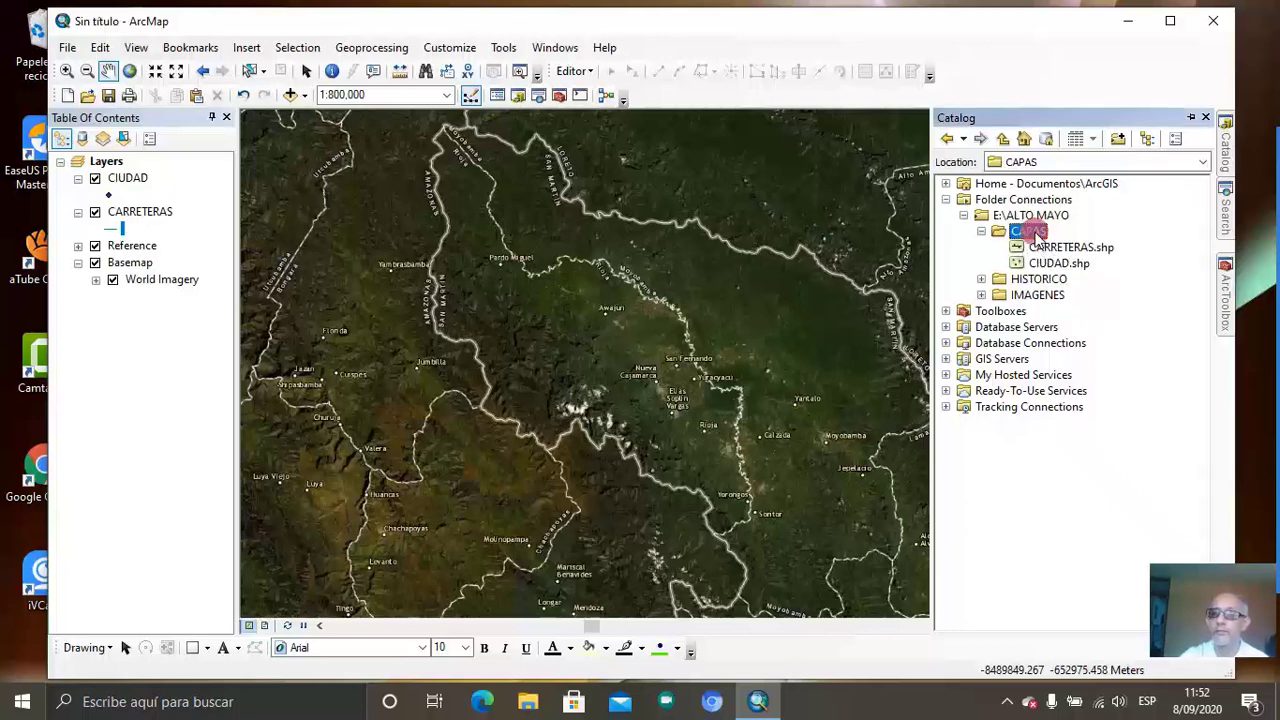
pyautogui.rightClick(1038, 234)
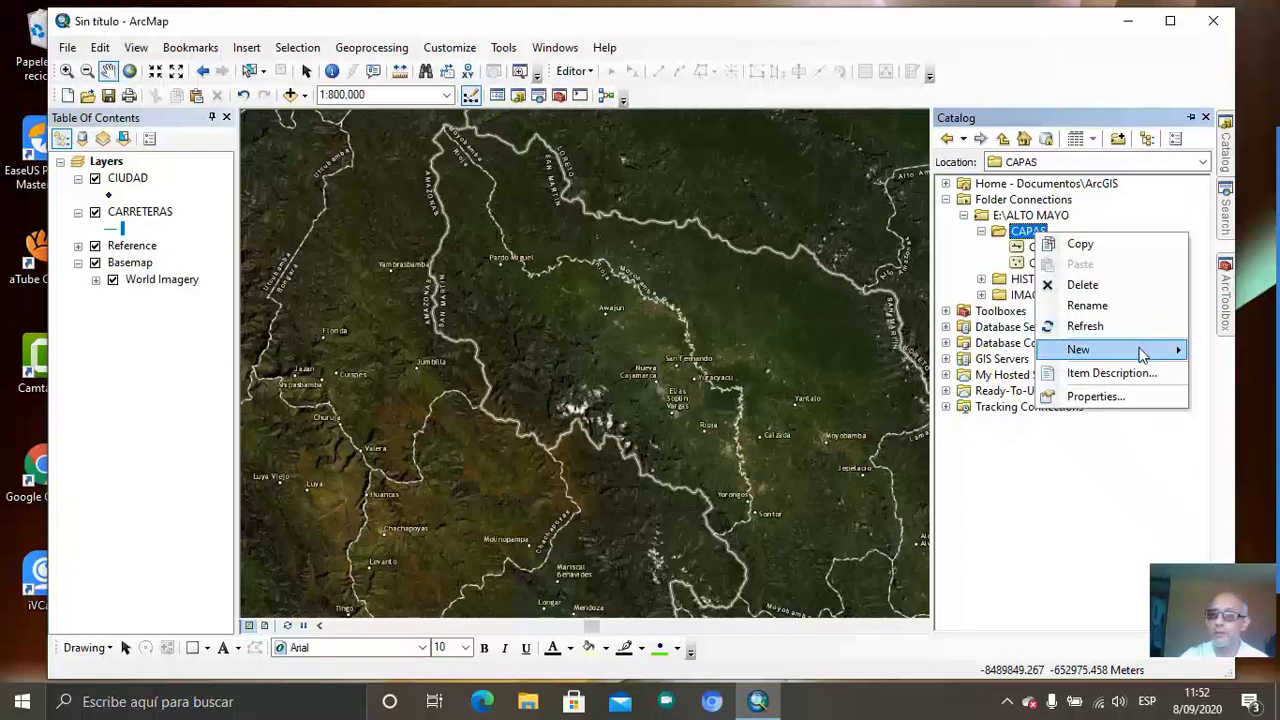
pyautogui.moveTo(1138, 349)
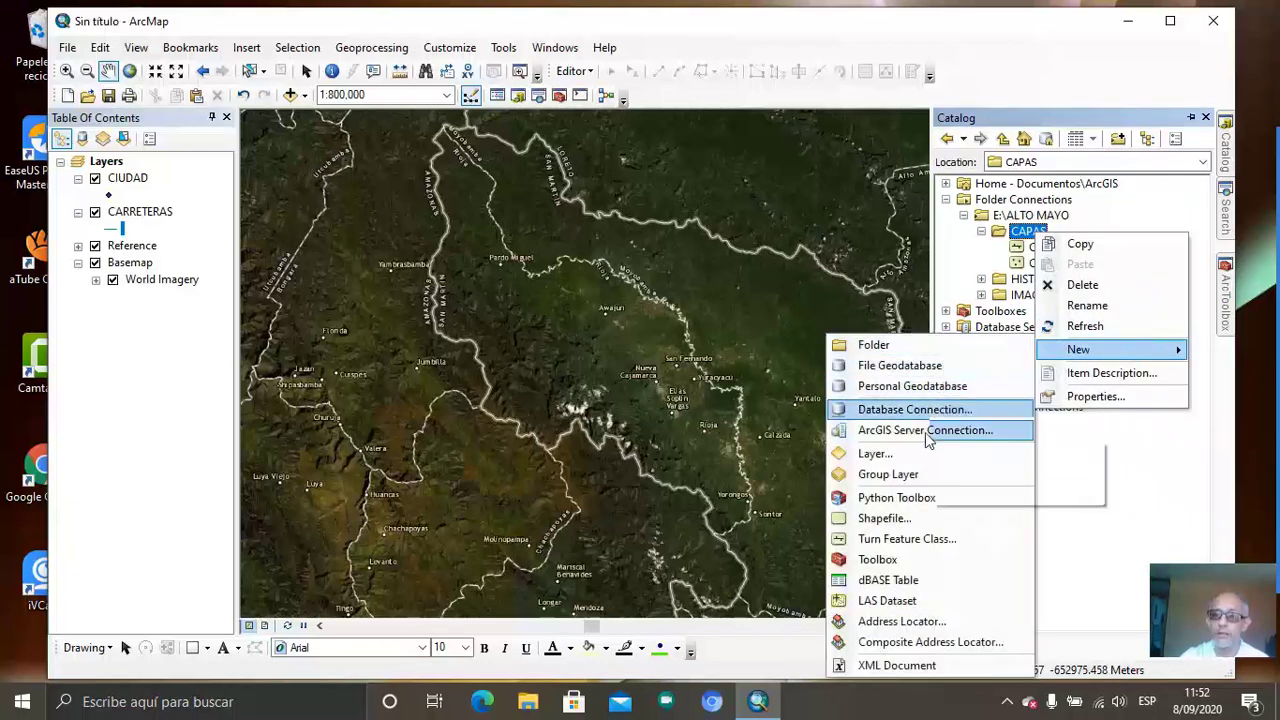
pyautogui.click(893, 518)
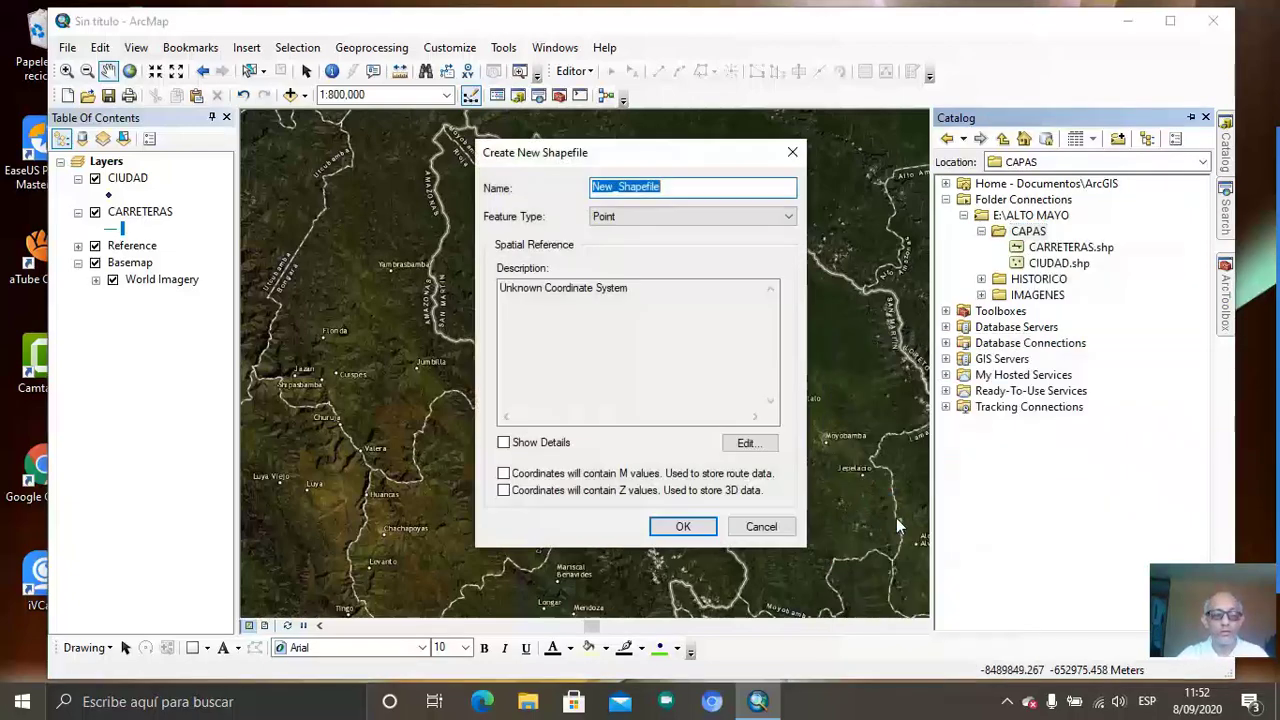
pyautogui.write('RIOS')
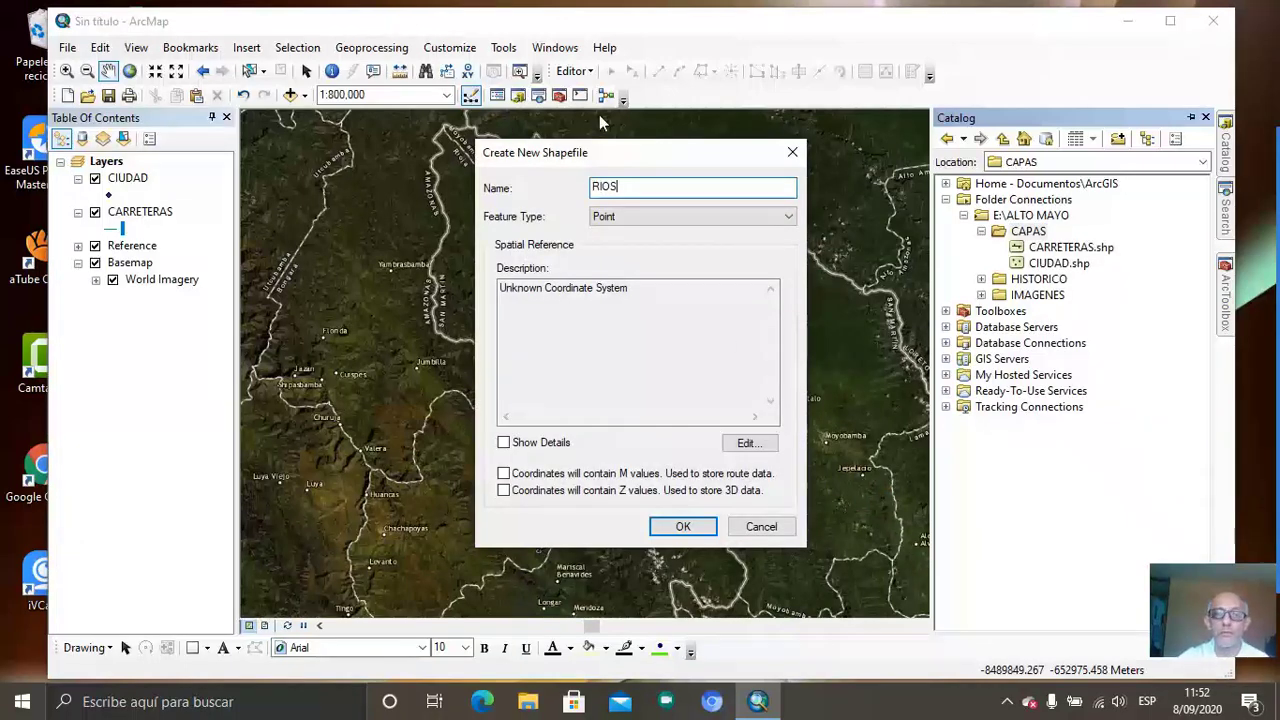
pyautogui.click(628, 212)
pyautogui.click(630, 237)
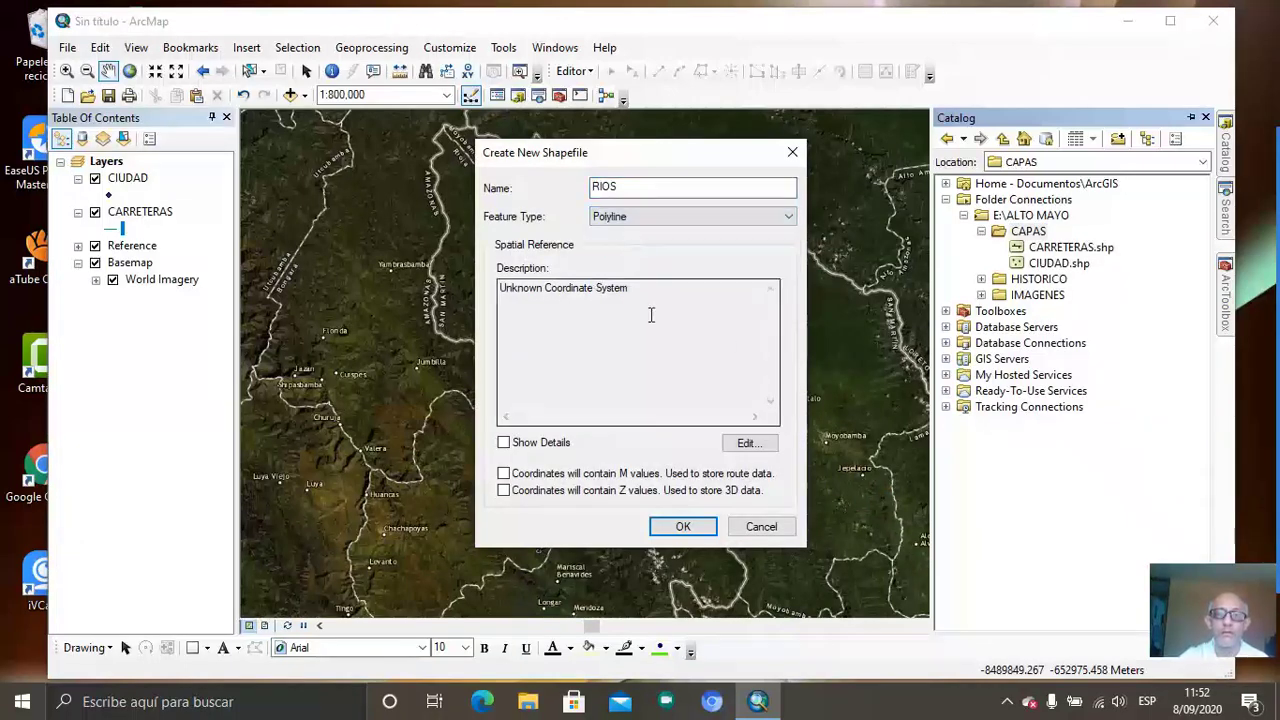
# - Remove WGS 1984 UTM Zones 17S, 18S and 19S from the favorite coordinate systems
pyautogui.click(749, 443)
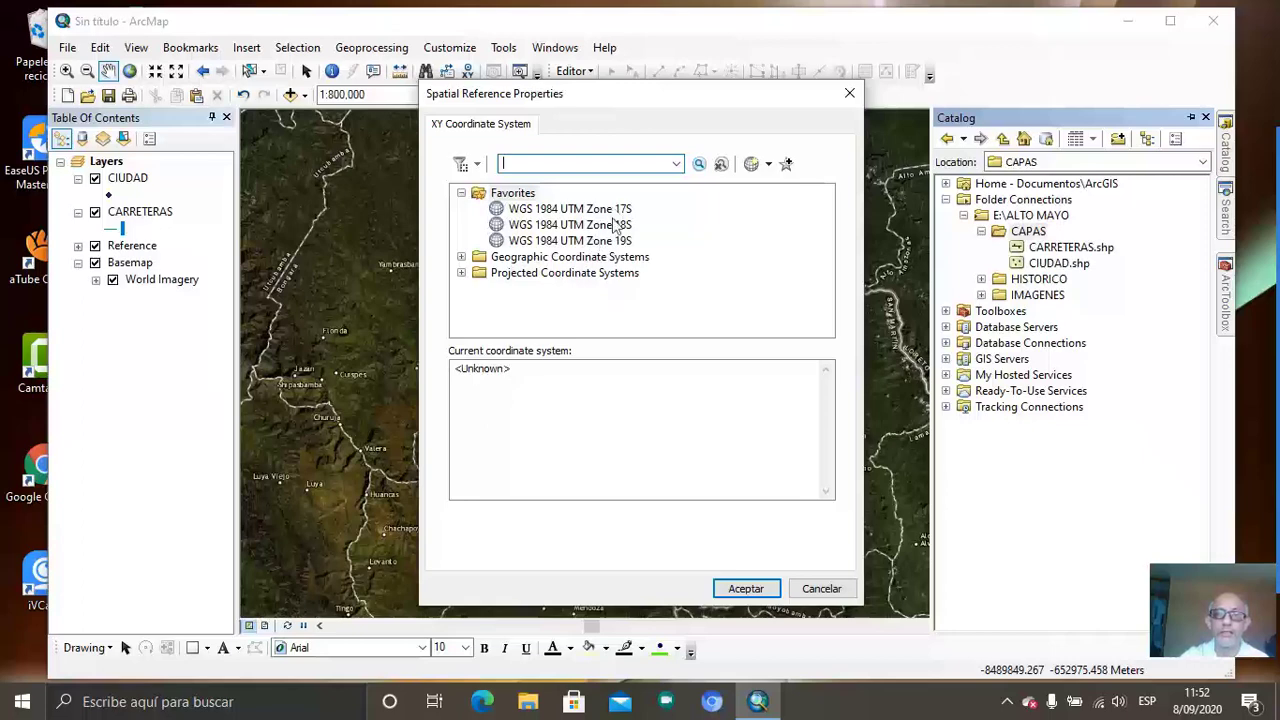
pyautogui.click(600, 212)
pyautogui.rightClick(602, 214)
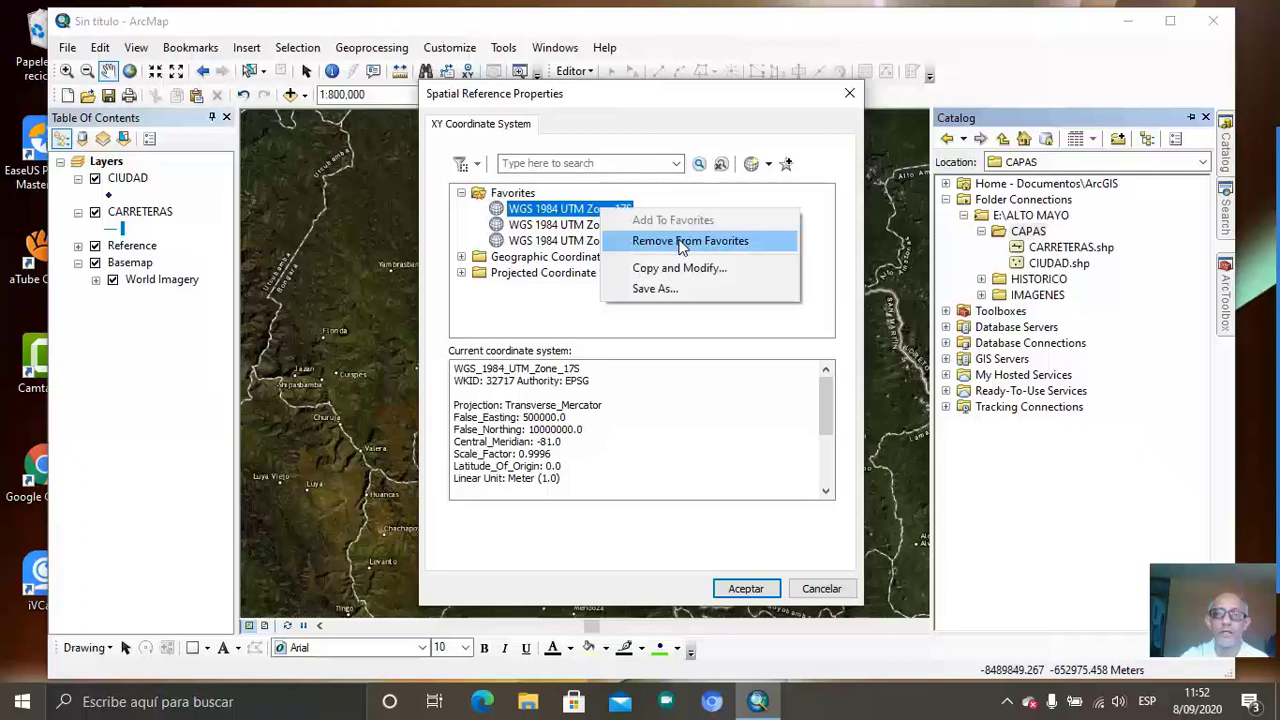
pyautogui.click(680, 245)
pyautogui.rightClick(604, 212)
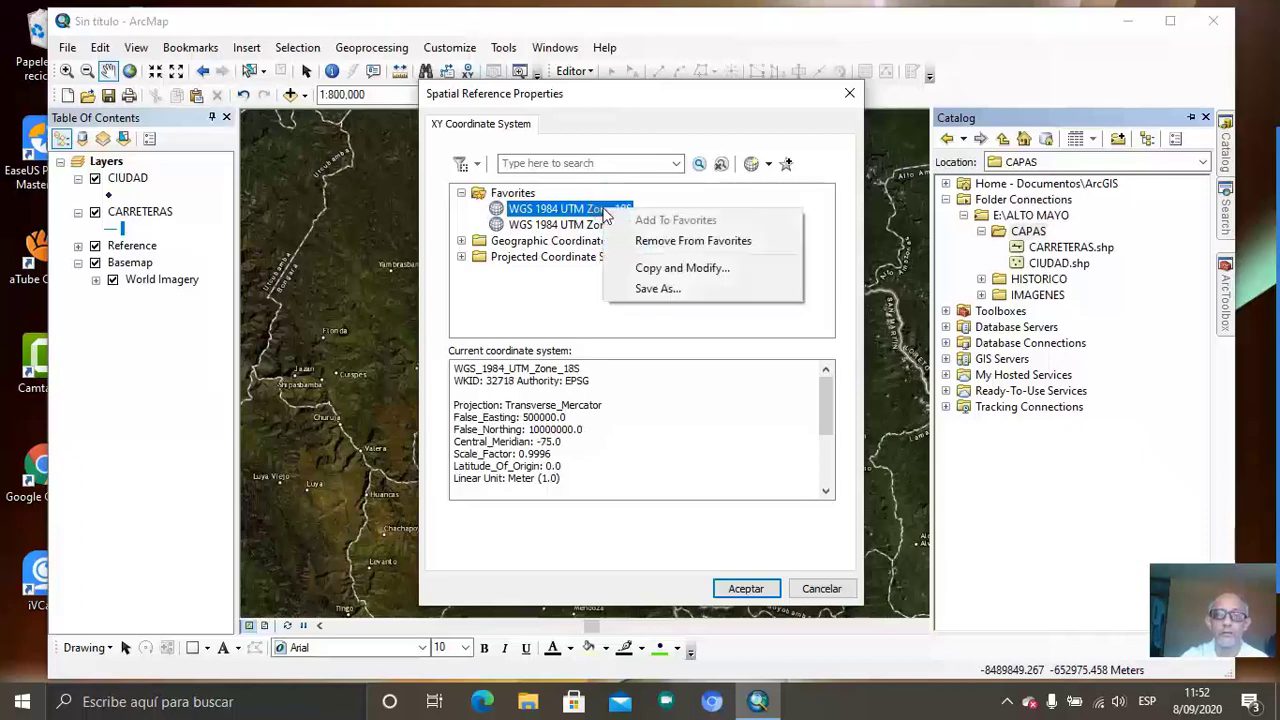
pyautogui.click(680, 245)
pyautogui.rightClick(621, 208)
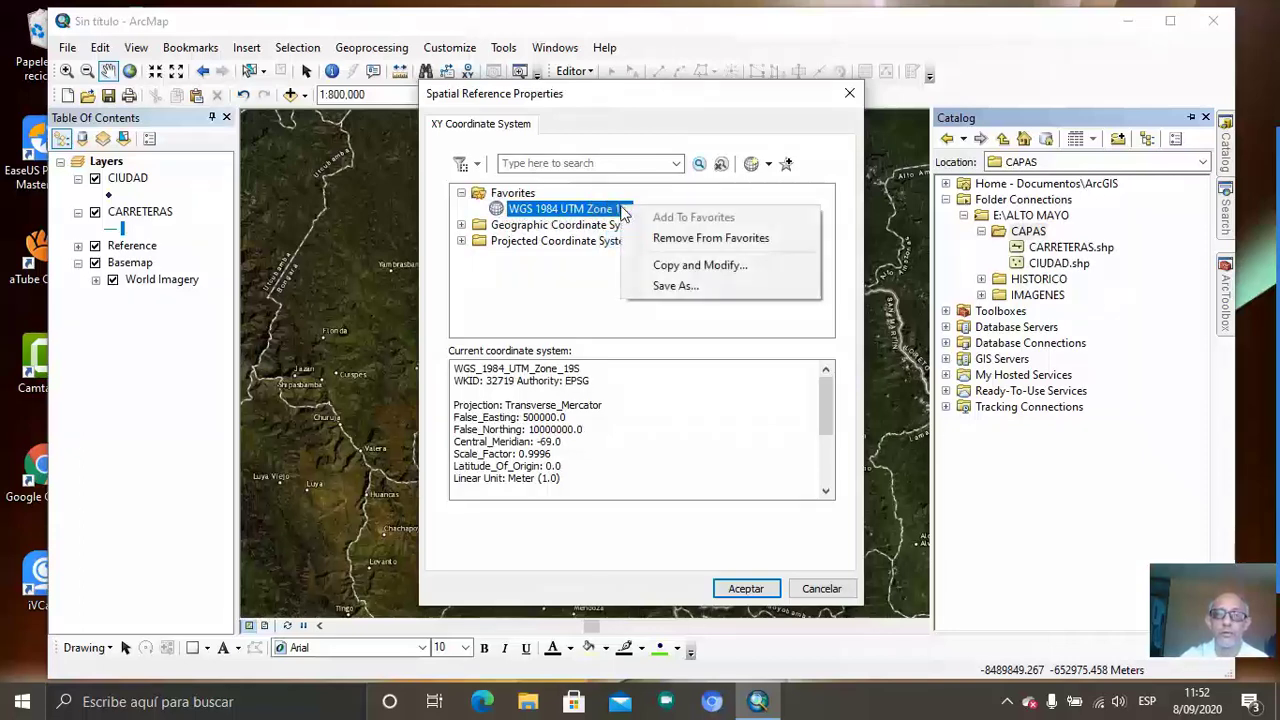
pyautogui.click(733, 240)
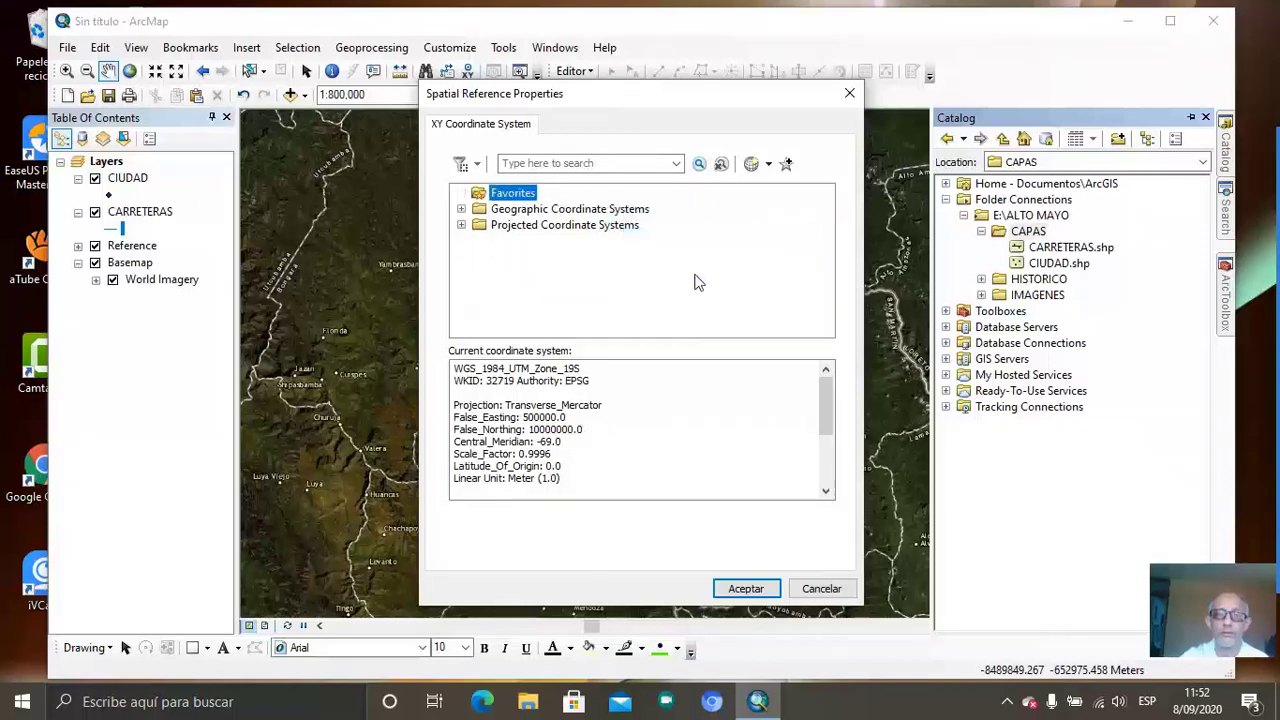
# - Expand the projected UTM coordinate systems down to the WGS 1984 Southern Hemisphere zones around 17S to 19S
pyautogui.click(461, 225)
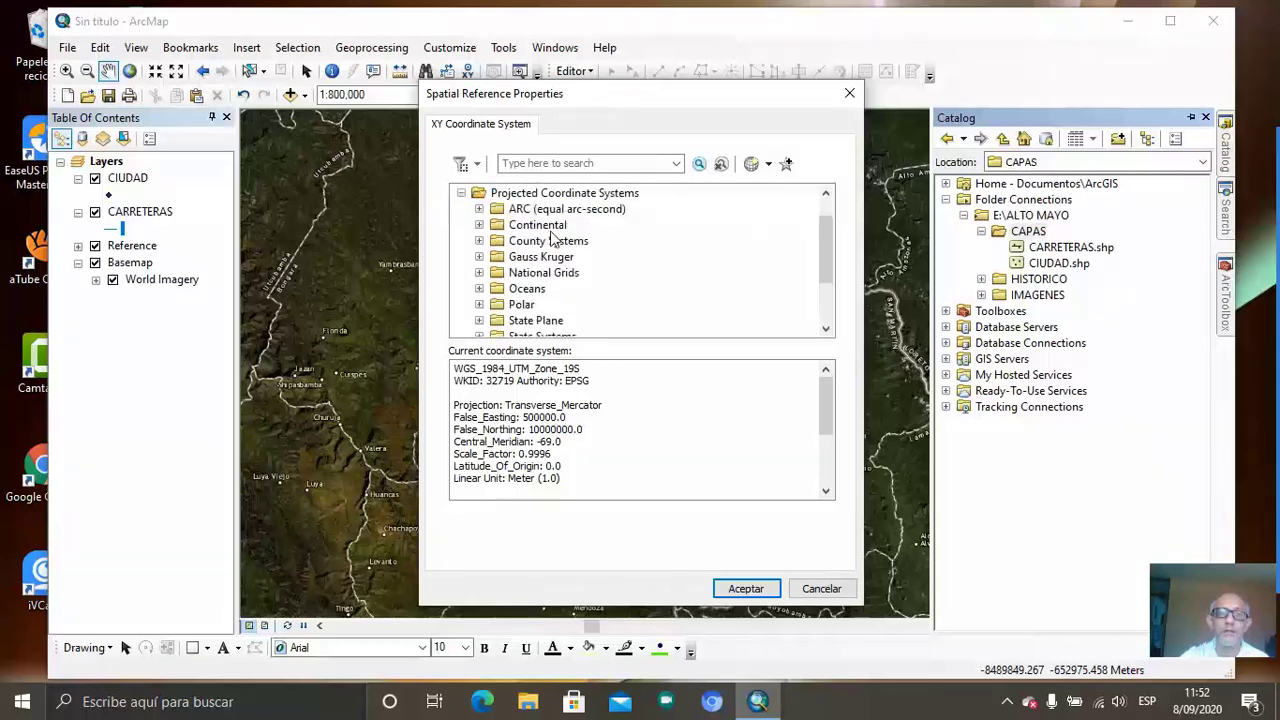
pyautogui.scroll(-2, 679, 240)
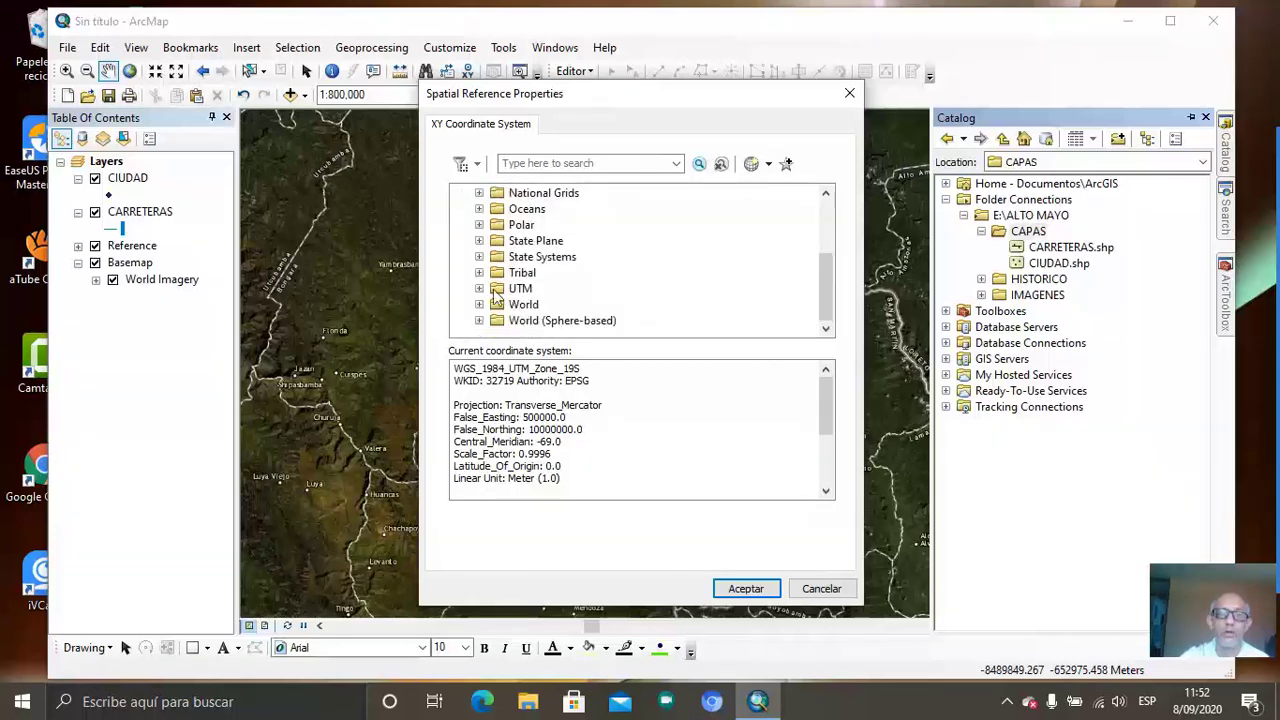
pyautogui.click(480, 289)
pyautogui.scroll(-3, 600, 265)
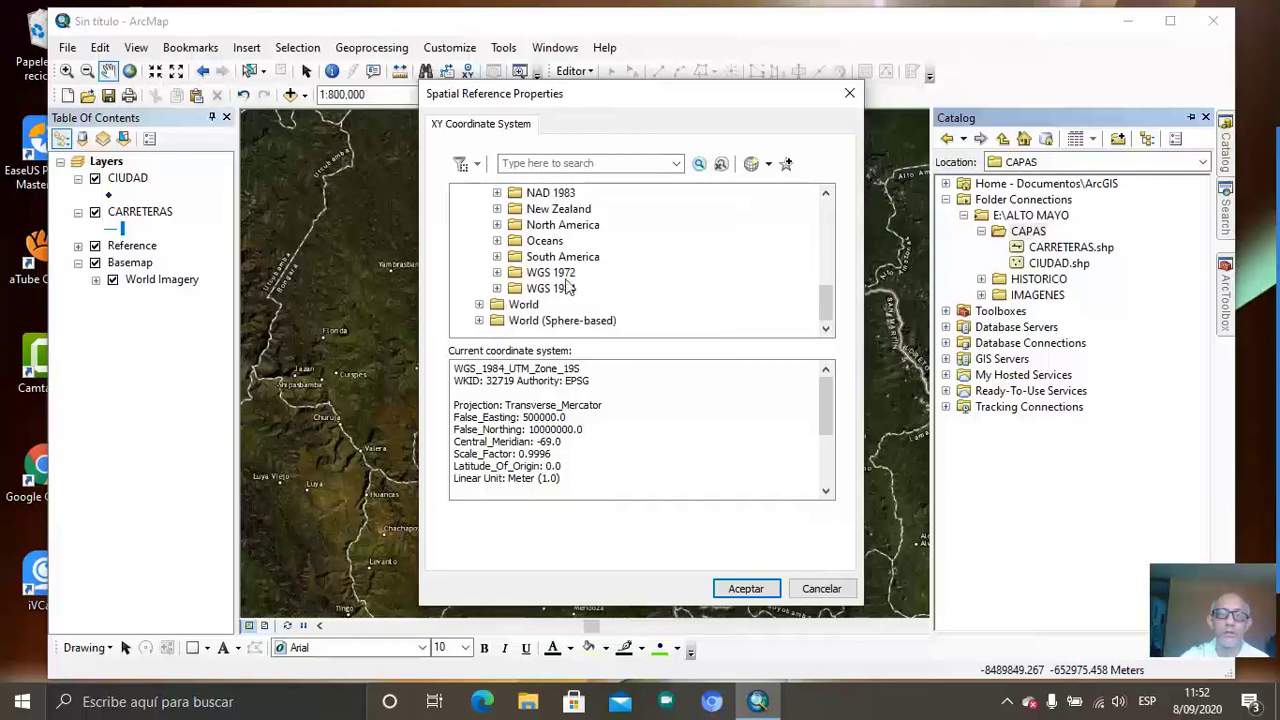
pyautogui.click(540, 288)
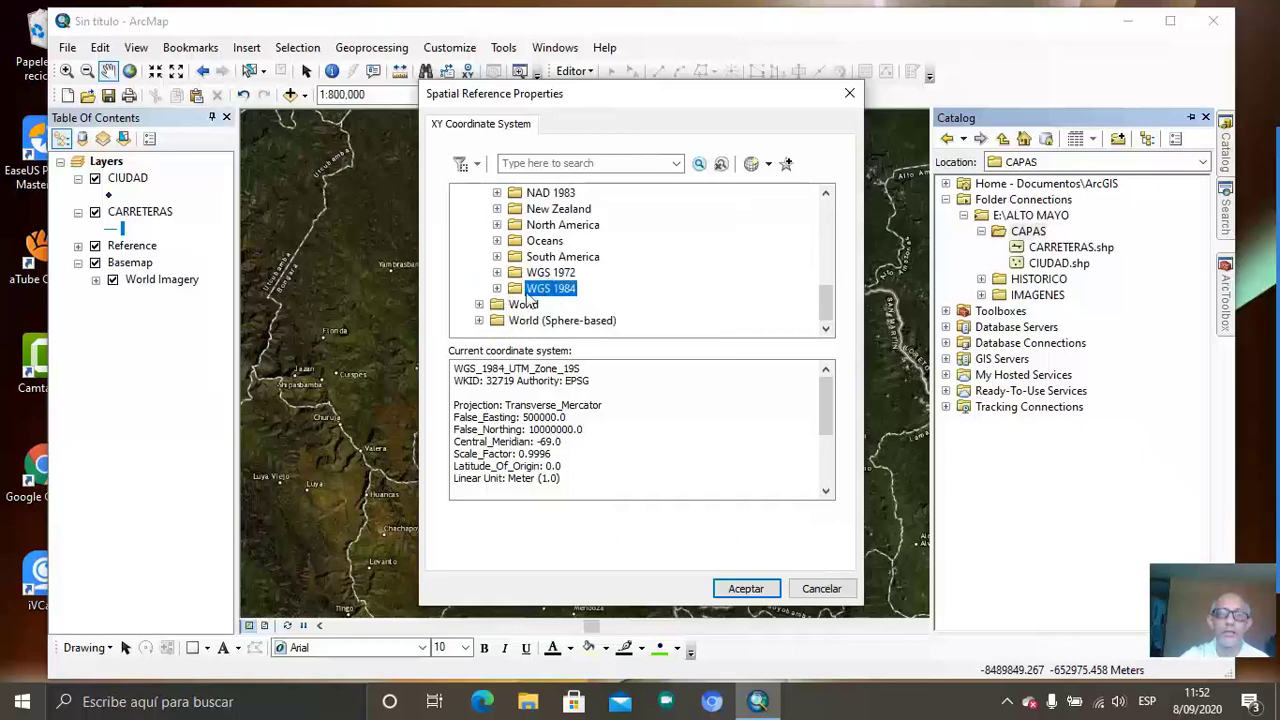
pyautogui.click(497, 288)
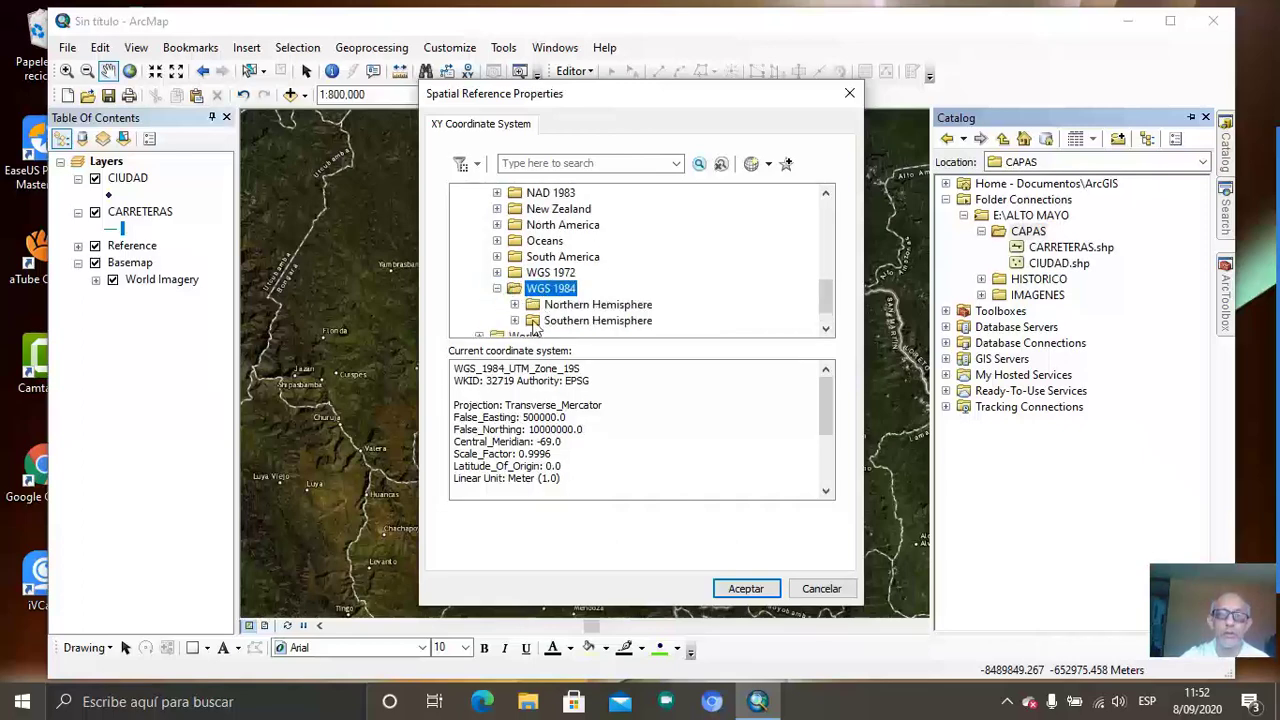
pyautogui.click(514, 320)
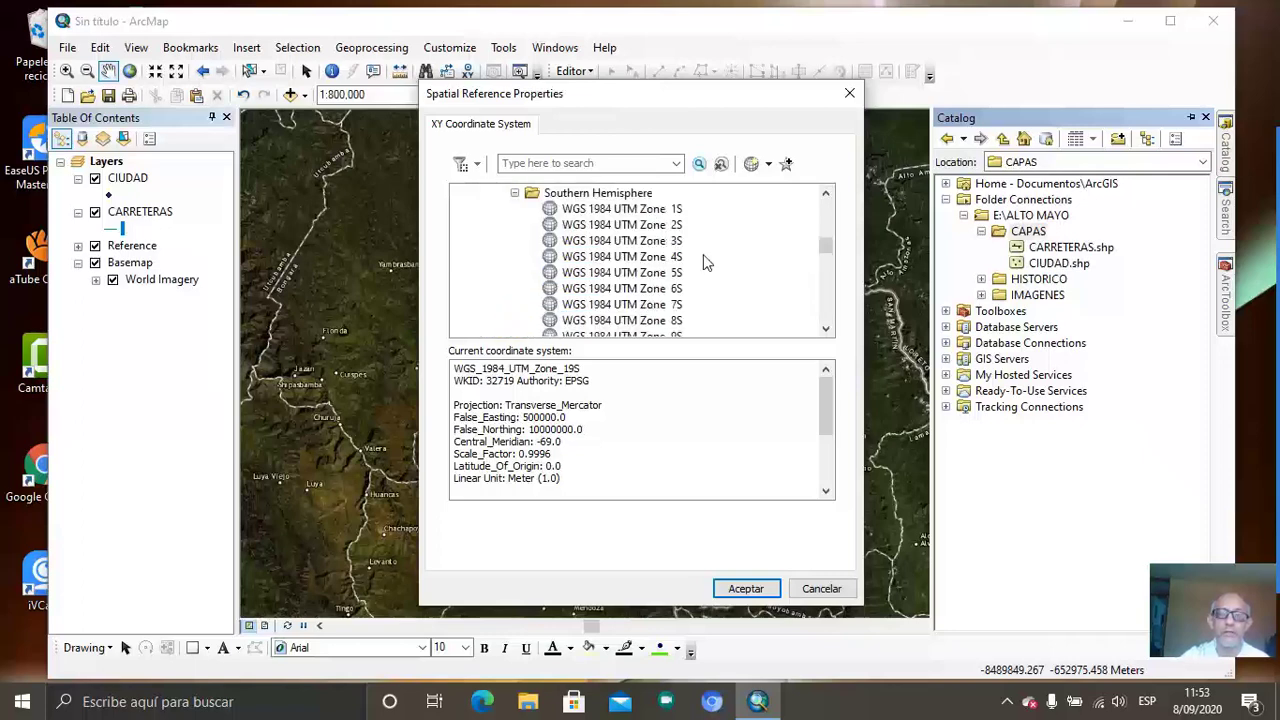
pyautogui.scroll(-4, 704, 262)
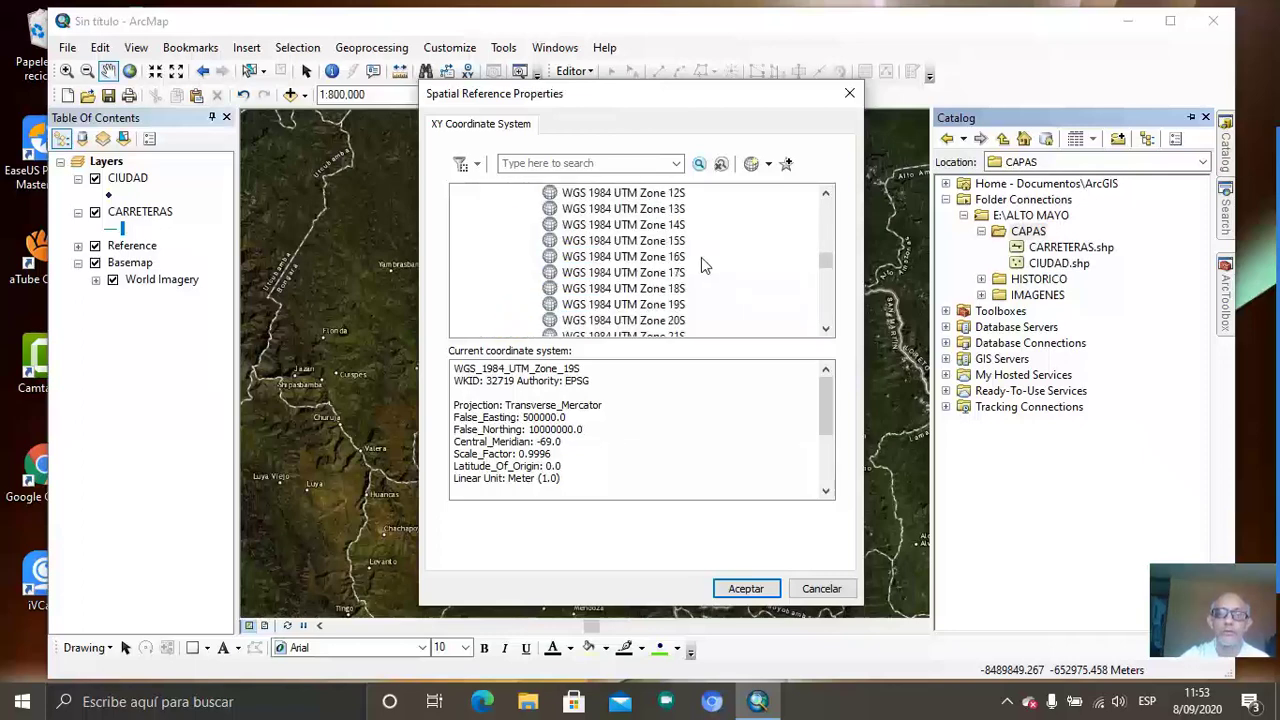
# - Add WGS 1984 UTM Zone 17S from the Southern Hemisphere group to the favorite coordinate systems
pyautogui.click(676, 272)
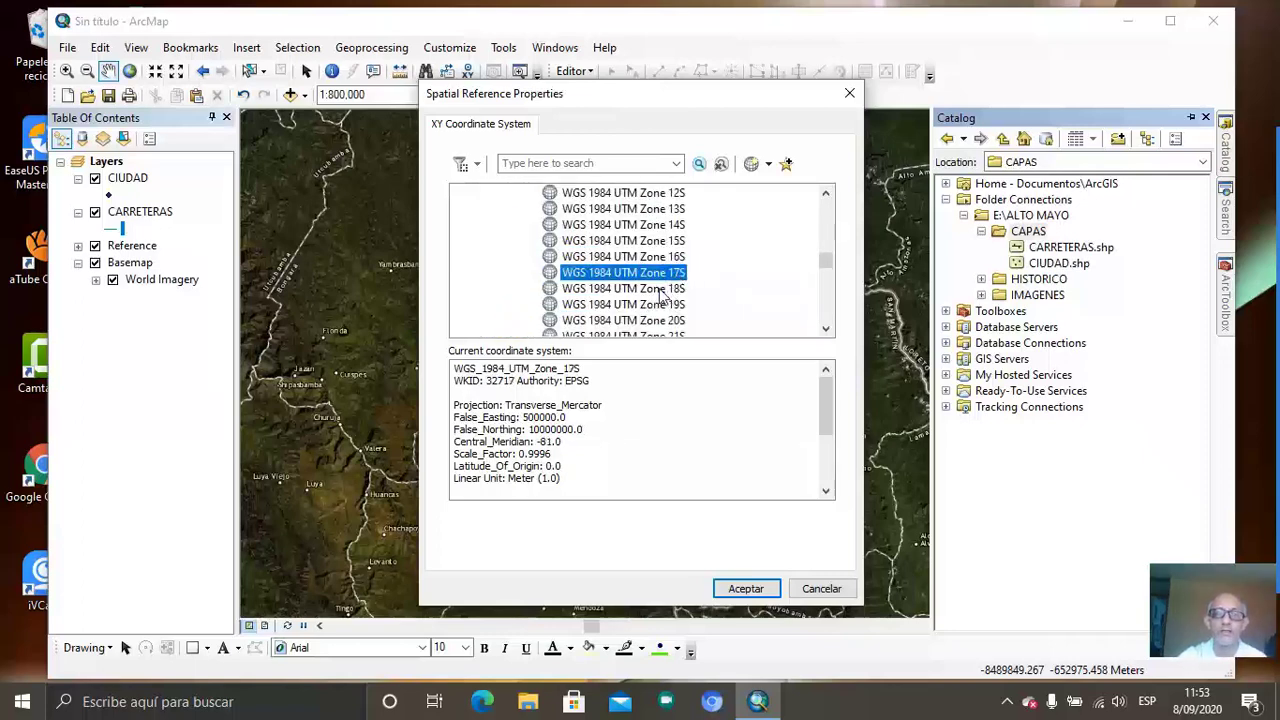
pyautogui.click(674, 290)
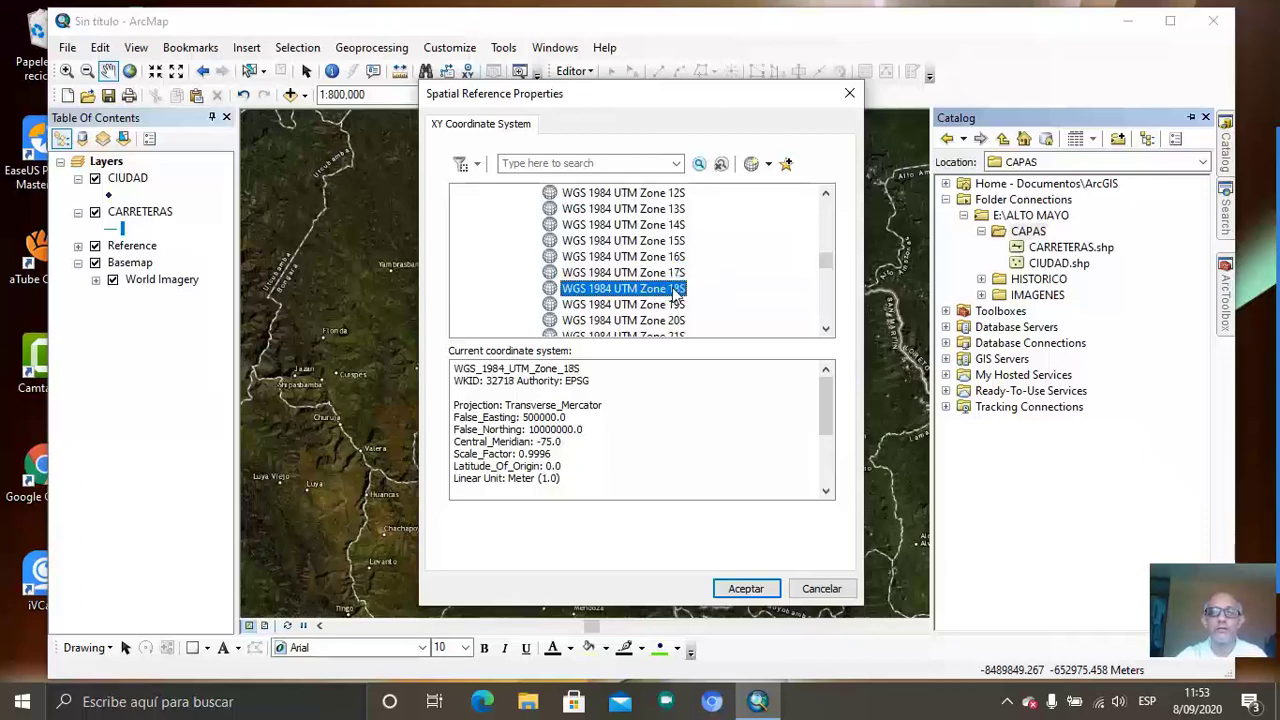
pyautogui.click(673, 305)
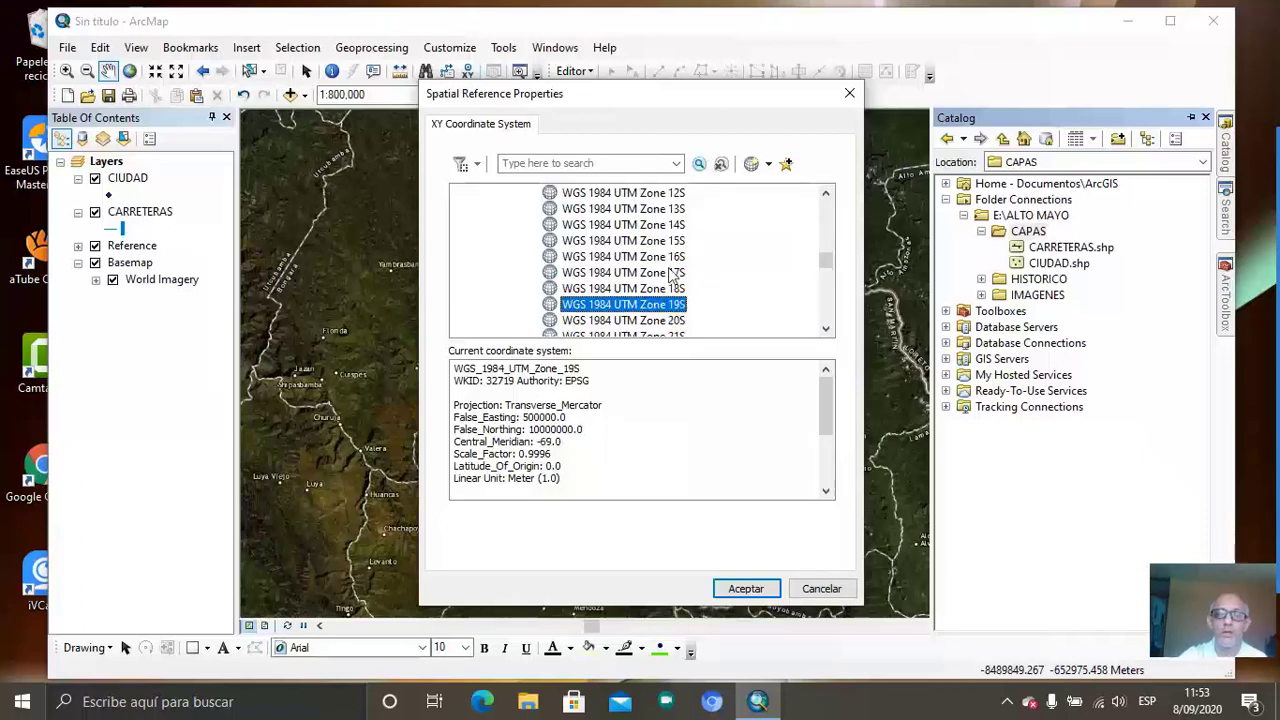
pyautogui.click(674, 274)
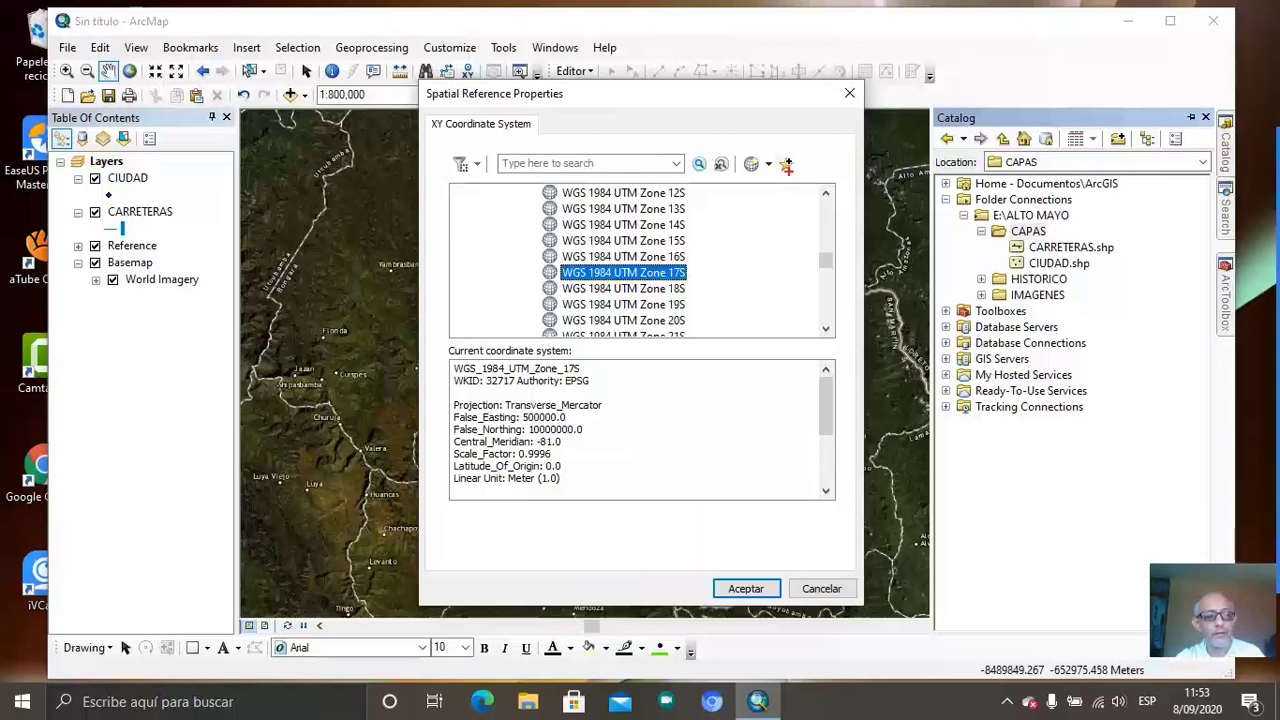
pyautogui.moveTo(772, 151)
pyautogui.mouseDown()
pyautogui.moveTo(800, 187)
pyautogui.moveTo(817, 179)
pyautogui.mouseUp()
pyautogui.press('Escape')
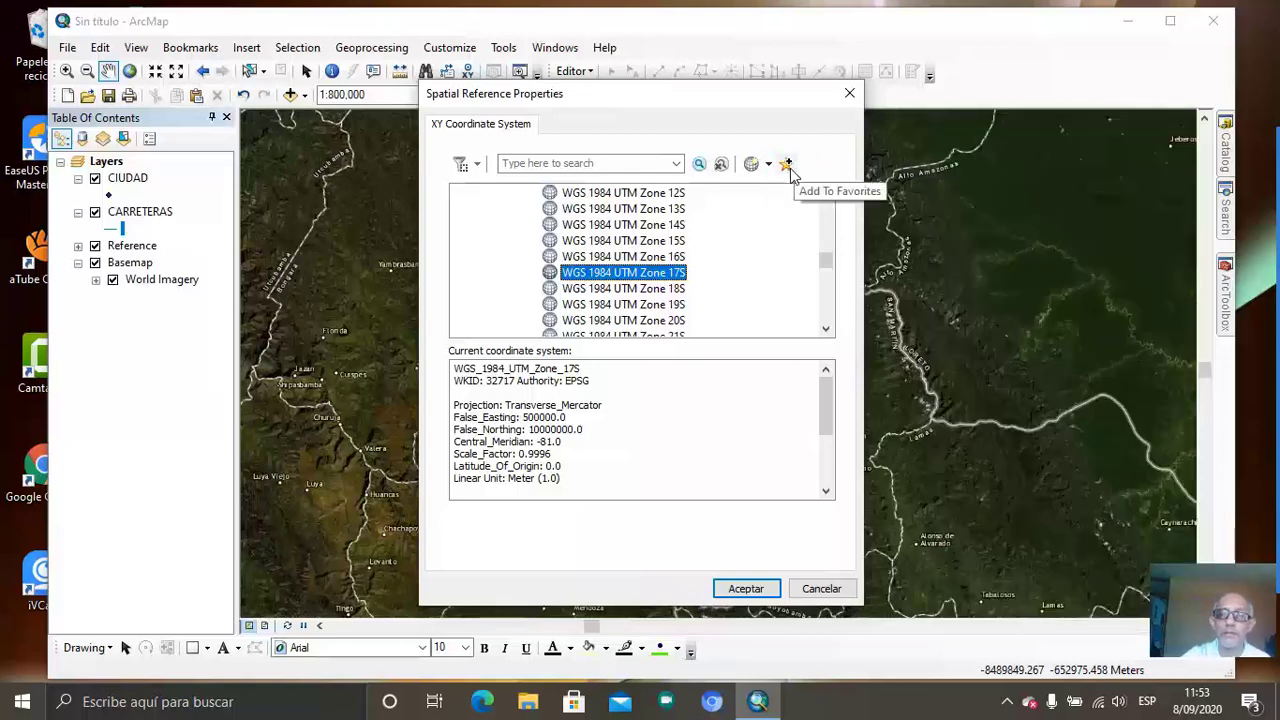
pyautogui.click(787, 165)
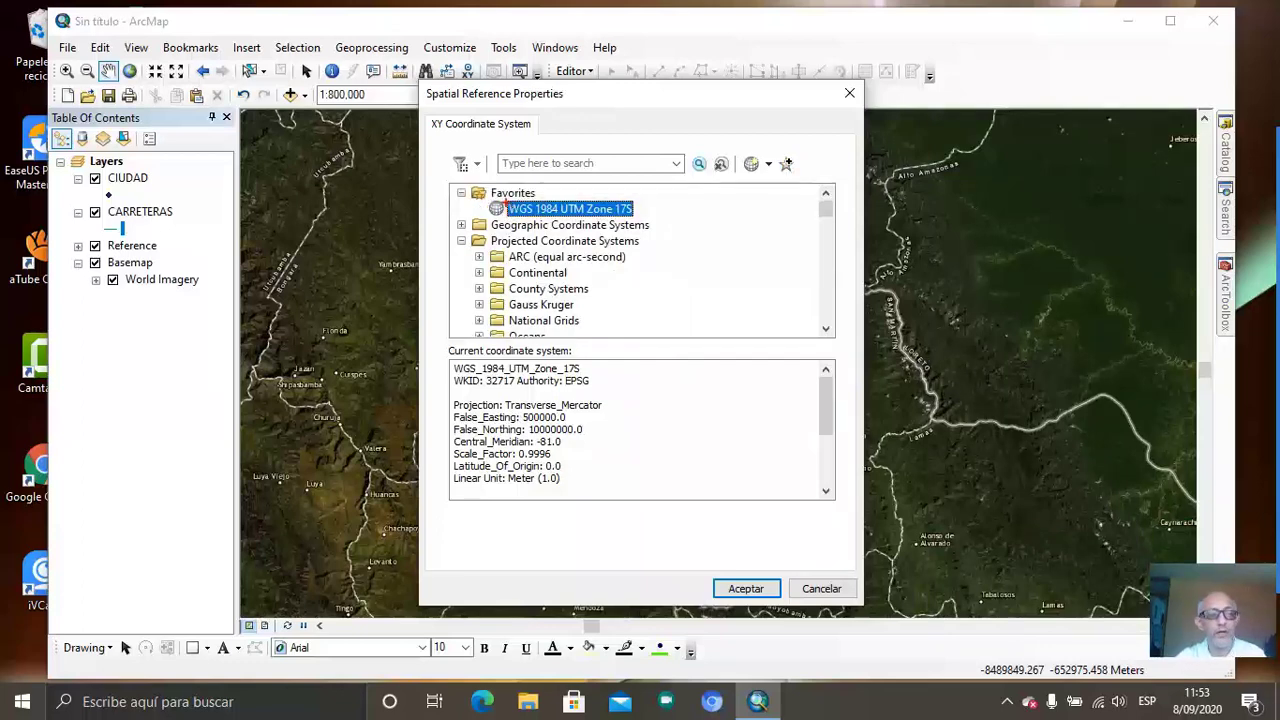
pyautogui.moveTo(461, 190)
pyautogui.mouseDown()
pyautogui.moveTo(472, 222)
pyautogui.moveTo(686, 222)
pyautogui.mouseUp()
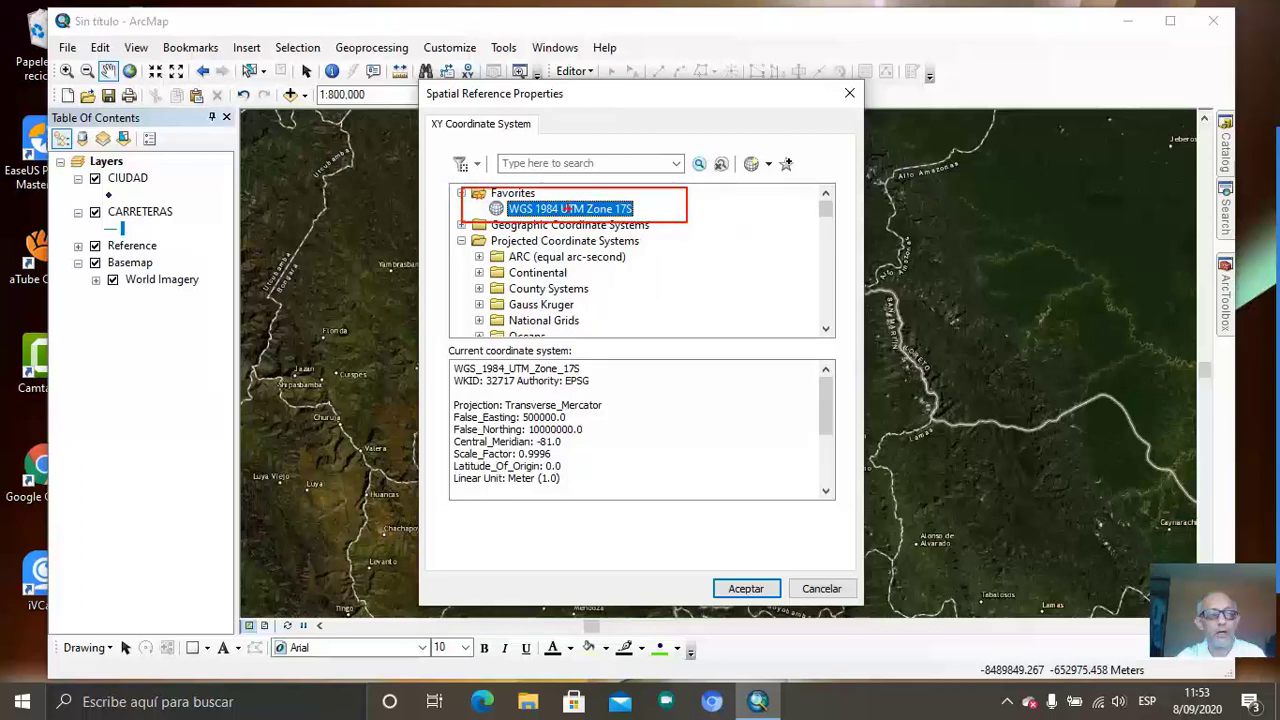
# - Add WGS 1984 UTM Zone 18S from the Southern Hemisphere group to the favorite coordinate systems
pyautogui.scroll(-3, 620, 288)
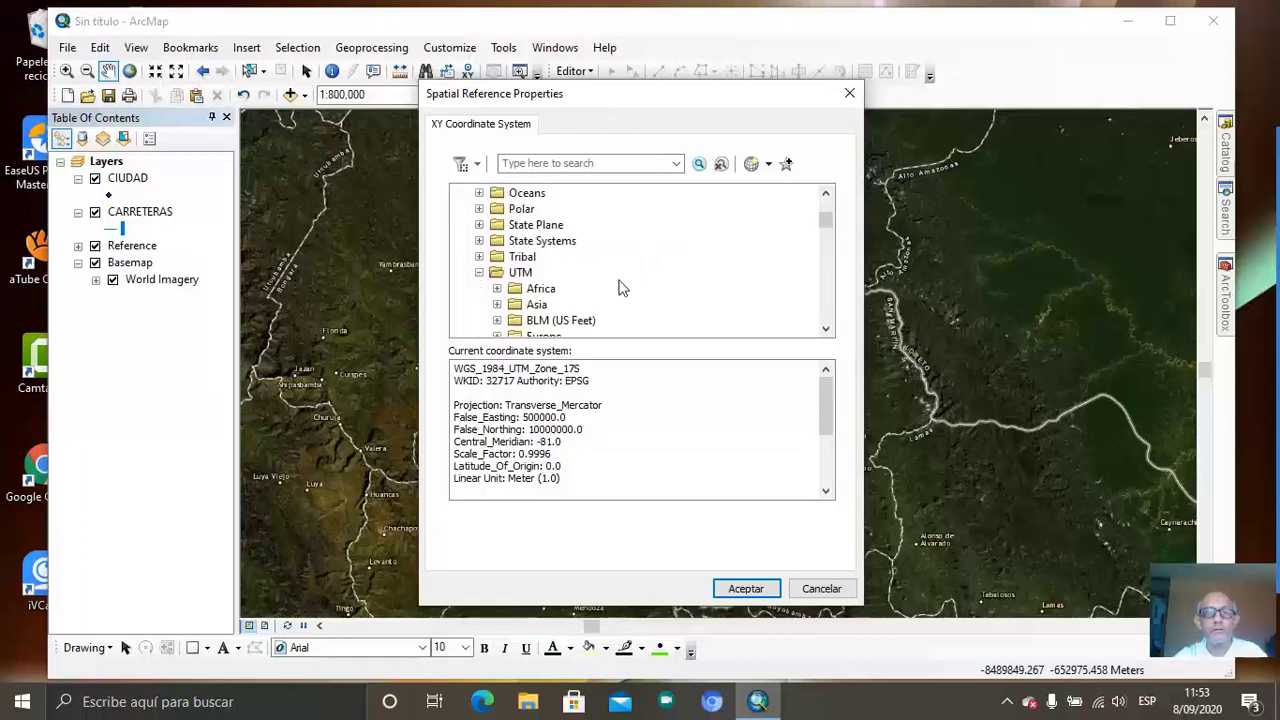
pyautogui.scroll(-10, 620, 288)
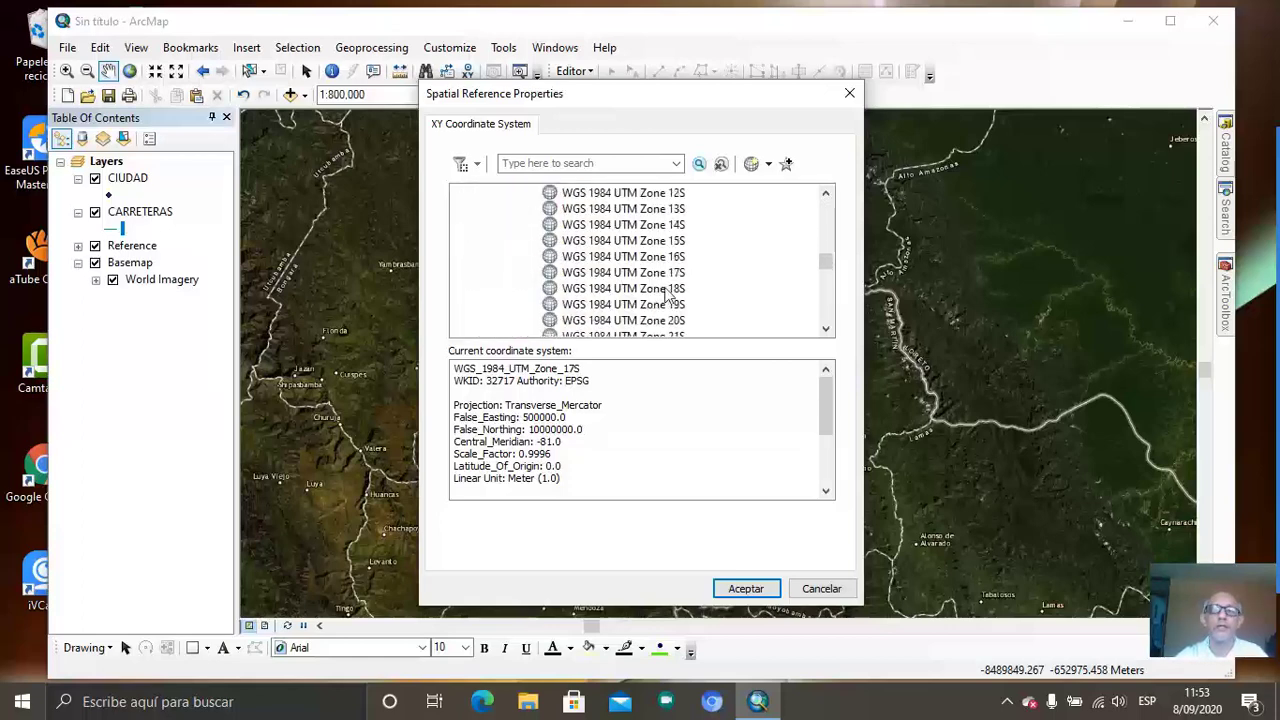
pyautogui.click(668, 289)
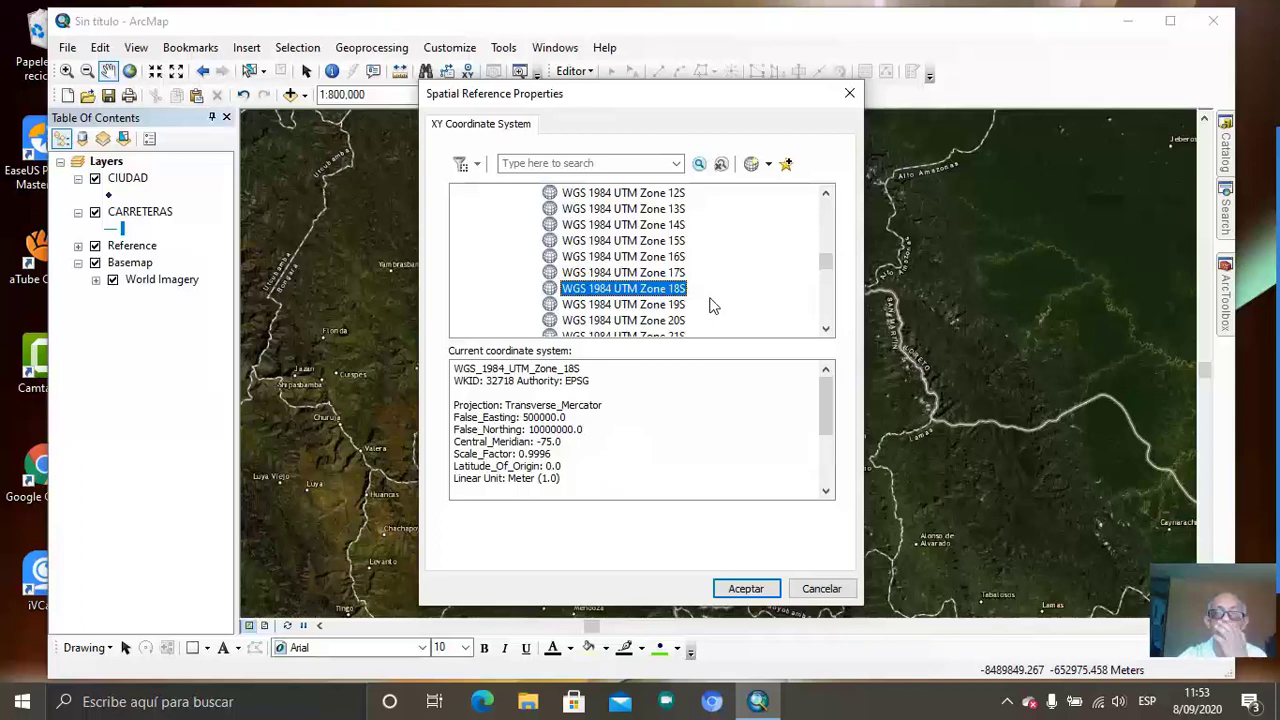
pyautogui.click(786, 163)
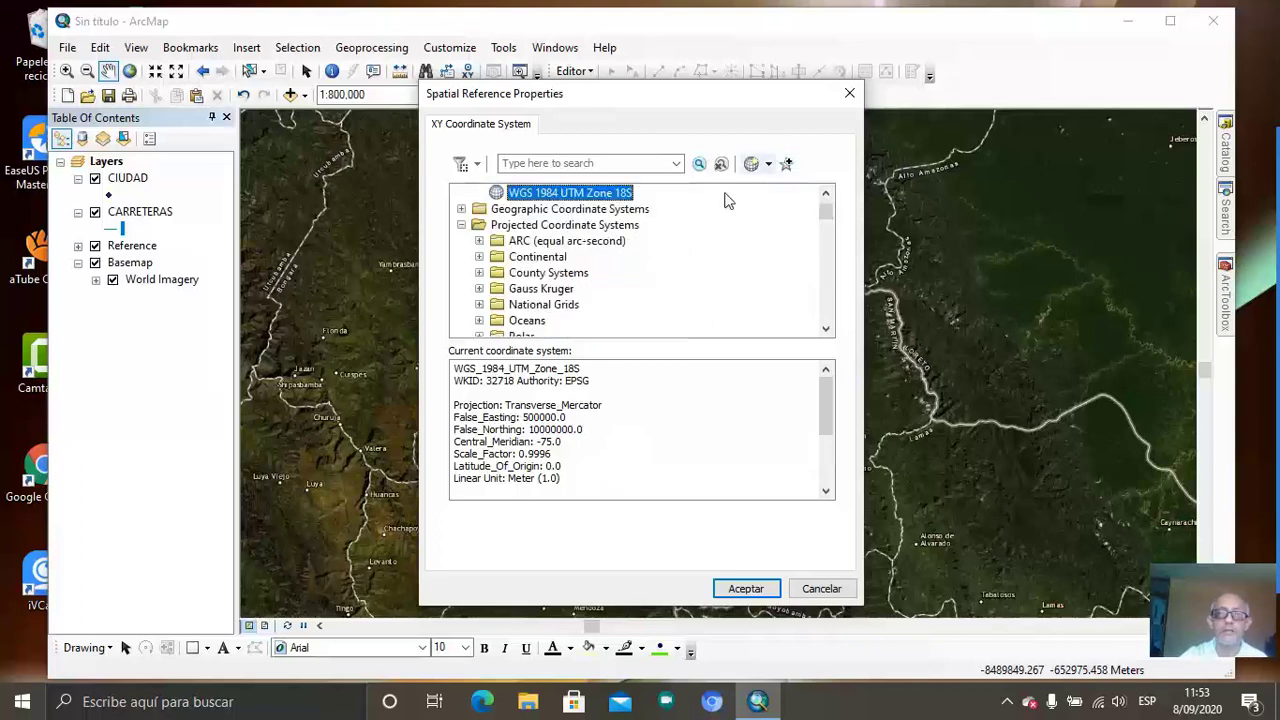
pyautogui.scroll(1, 668, 268)
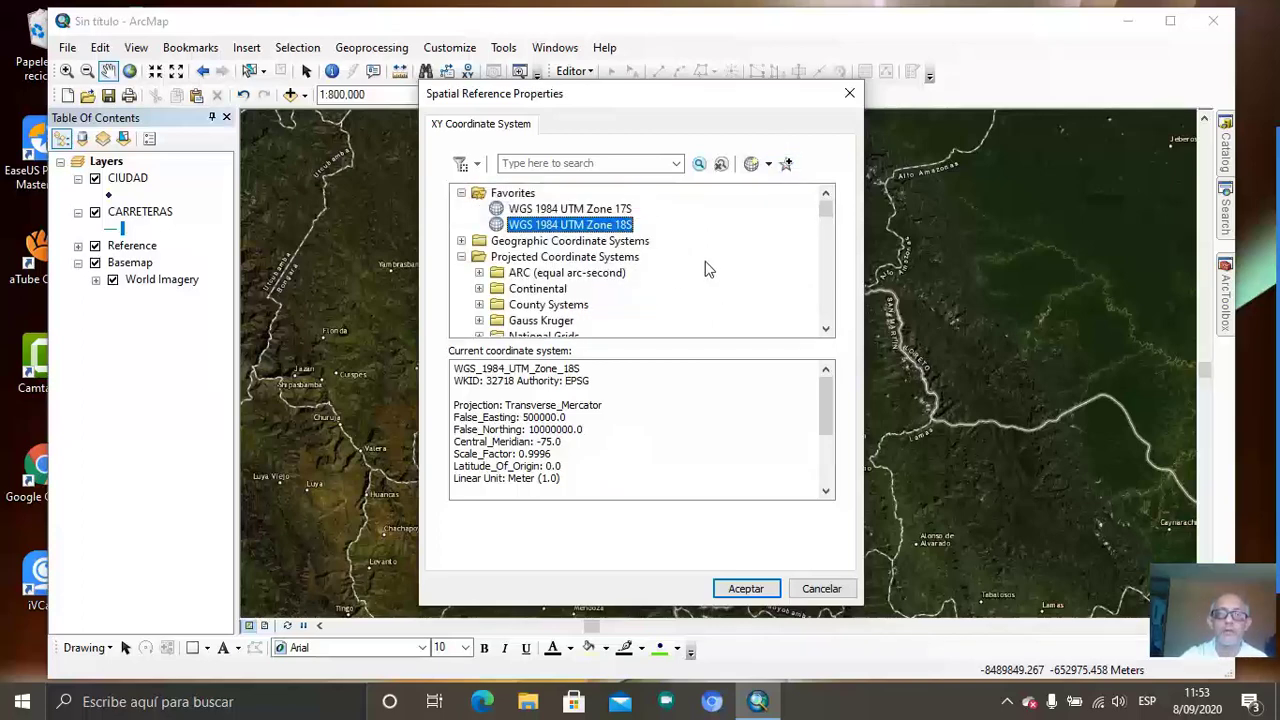
# - Add WGS 1984 UTM Zone 19S from the Southern Hemisphere group to the favorite coordinate systems
pyautogui.scroll(-15, 705, 268)
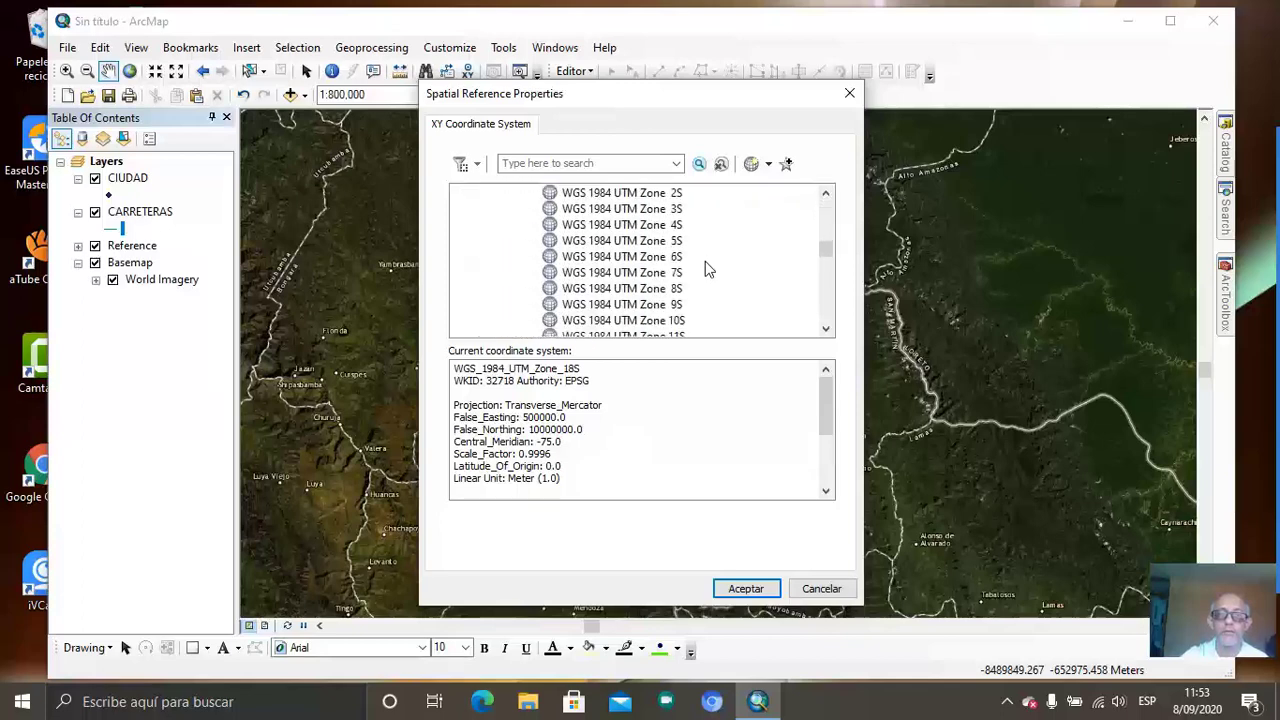
pyautogui.scroll(-5, 705, 261)
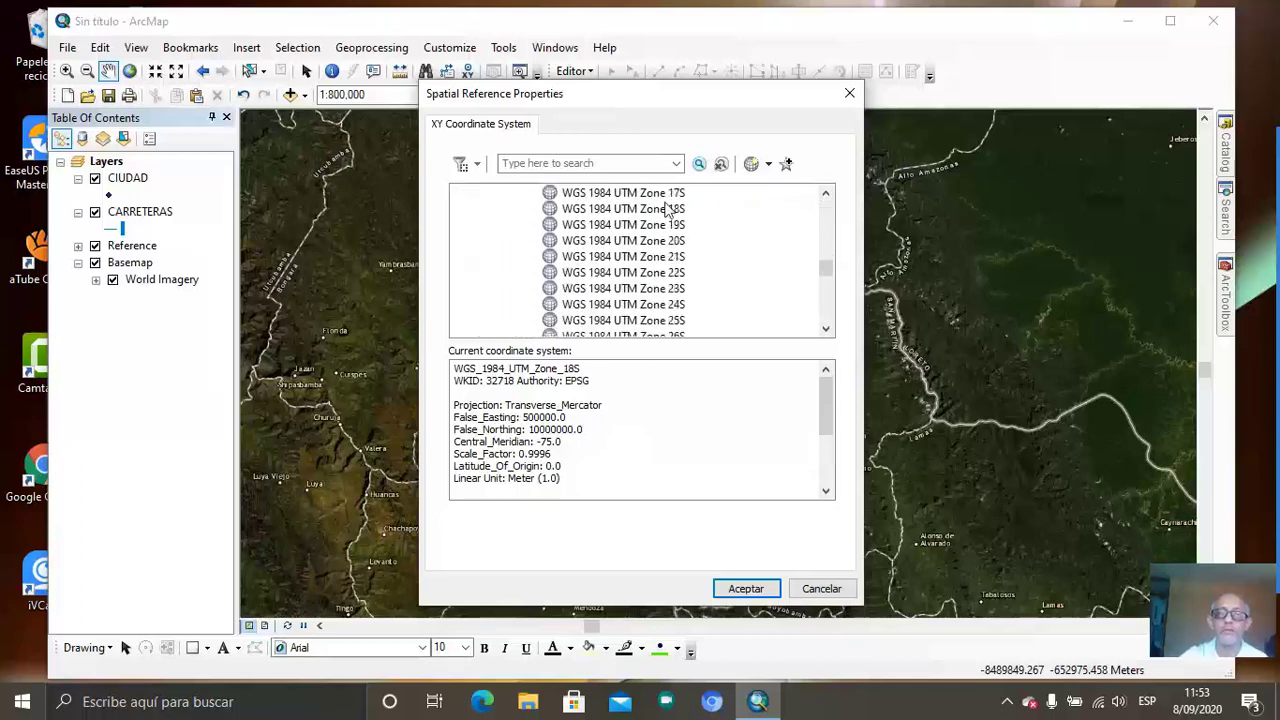
pyautogui.click(650, 225)
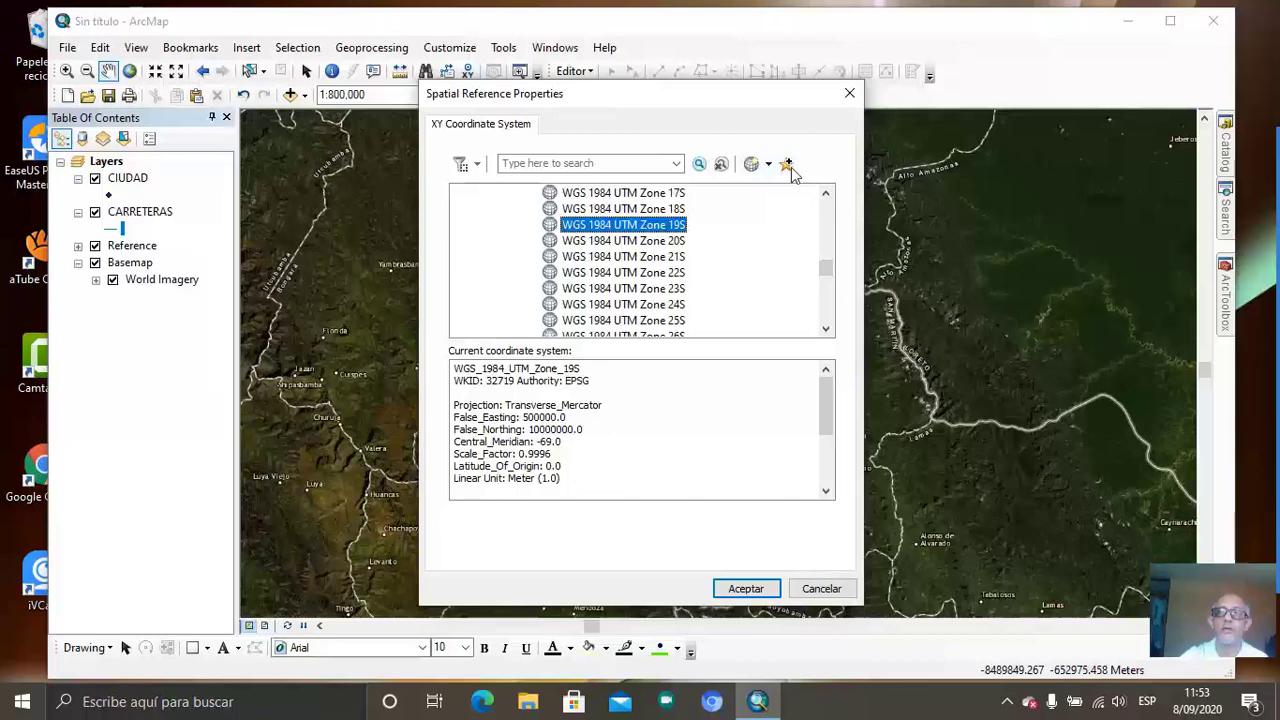
pyautogui.click(787, 165)
pyautogui.scroll(1, 770, 247)
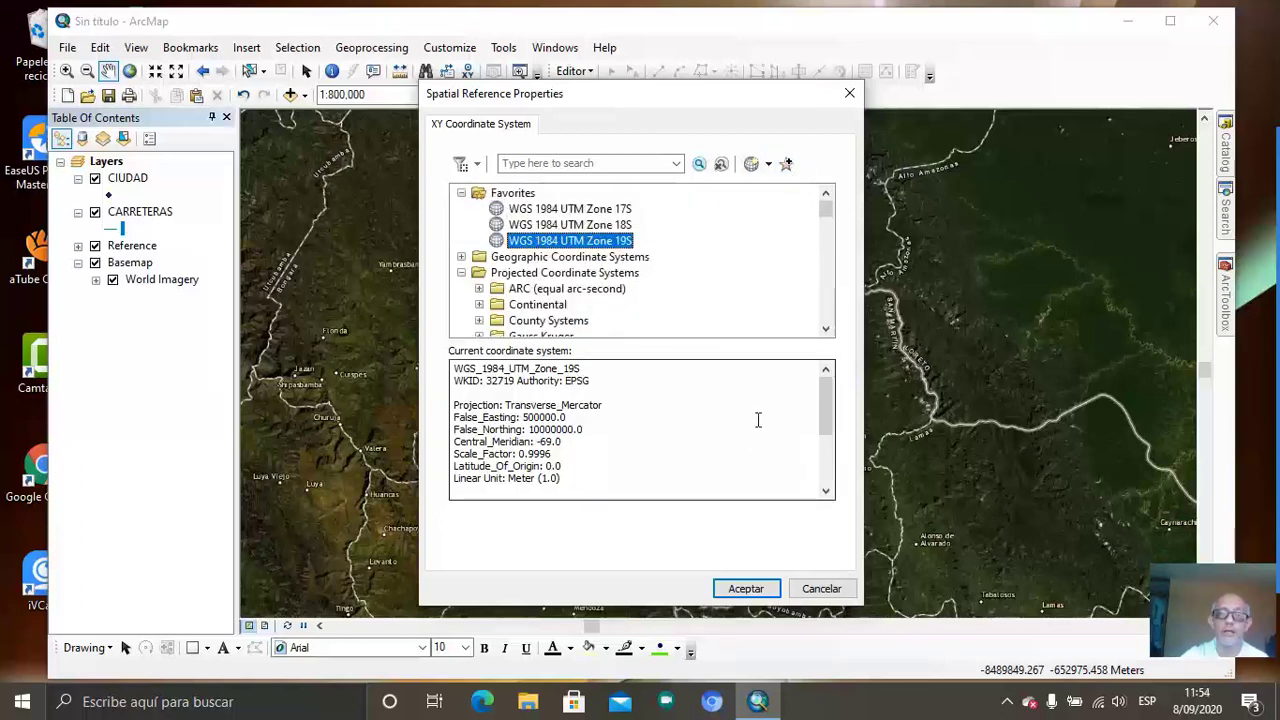
# - Assign the favorite WGS 1984 UTM Zone 18S to the RIOS shapefile and create it
pyautogui.click(597, 226)
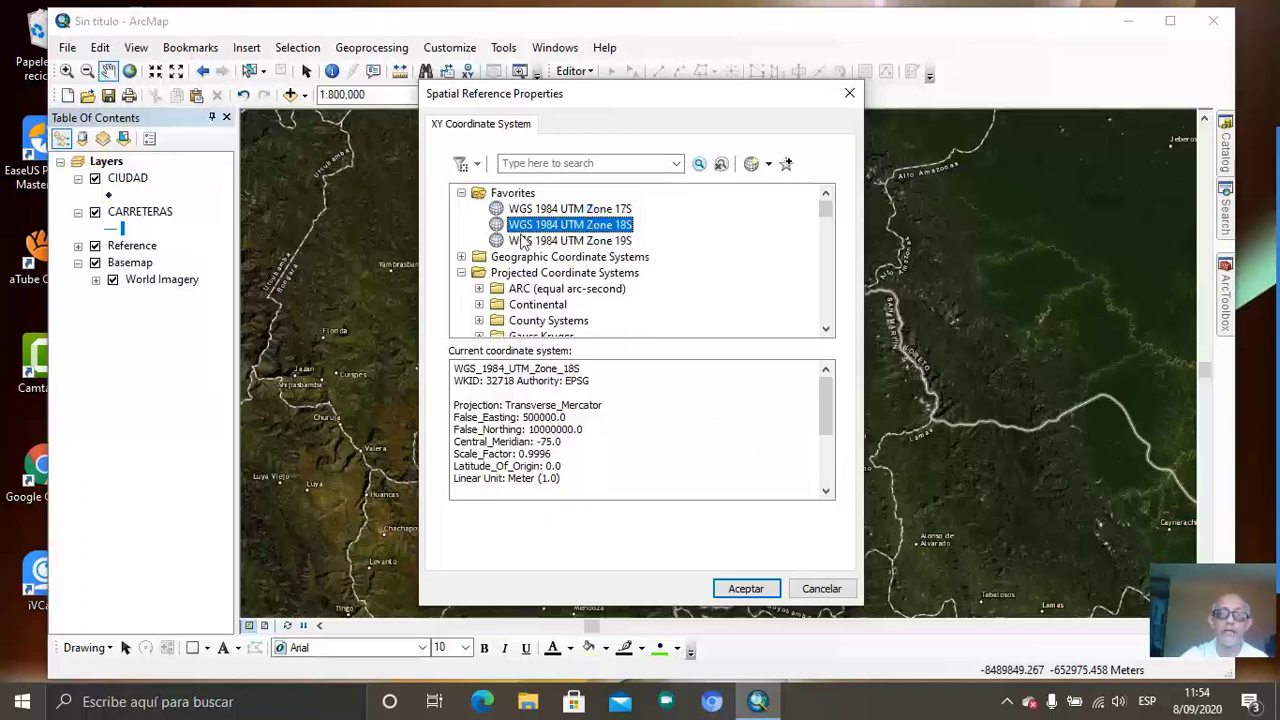
pyautogui.click(461, 273)
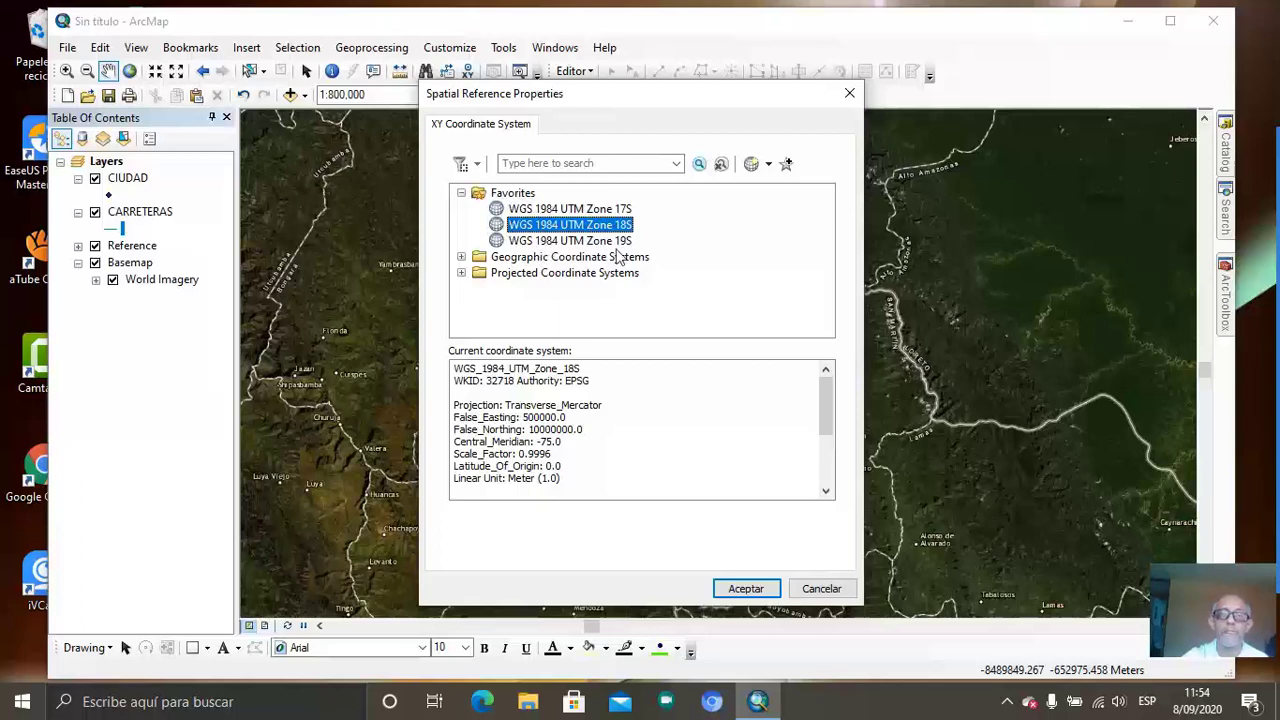
pyautogui.click(743, 590)
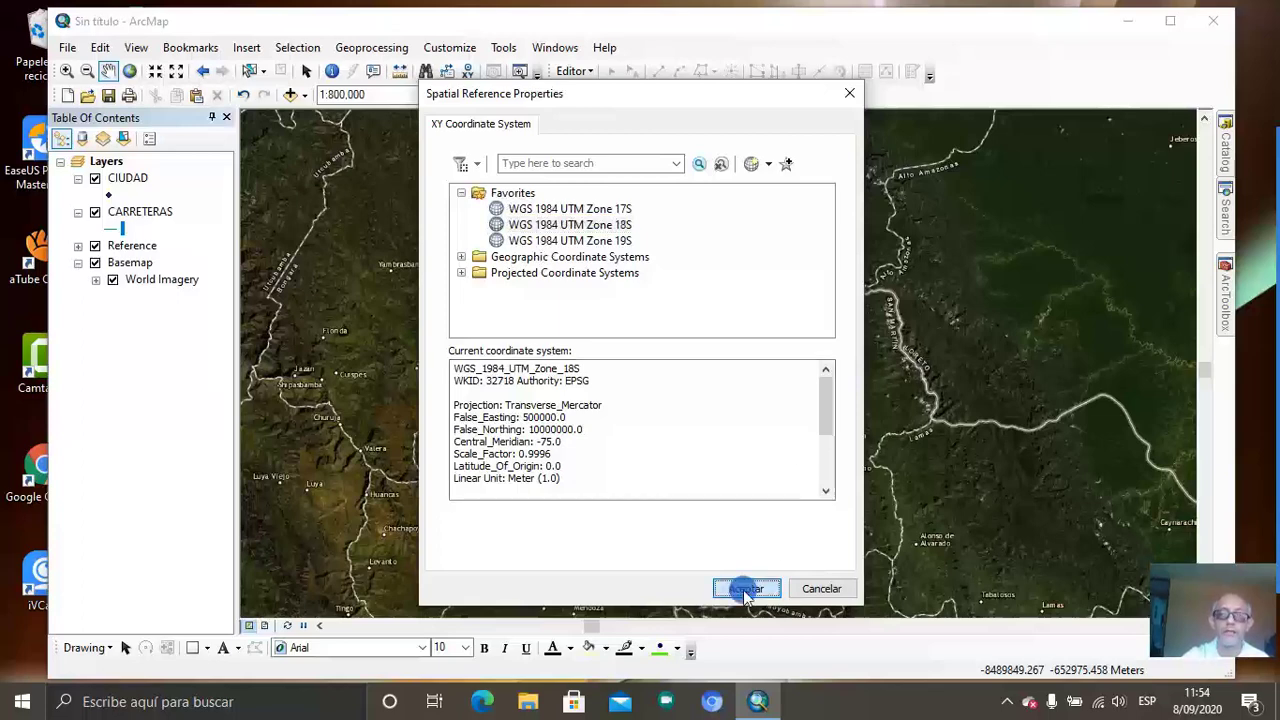
pyautogui.click(703, 526)
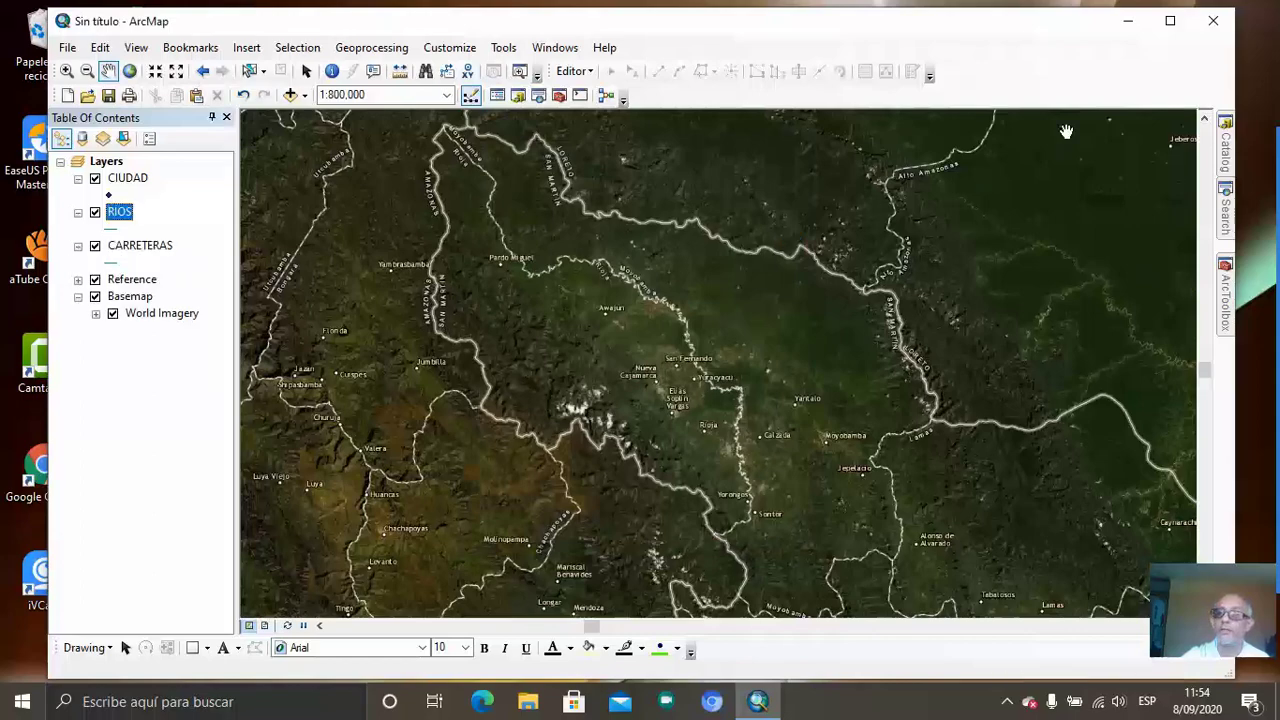
# - Start a new shapefile in the CAPAS folder, naming it CASCOS URBANOS with the Polygon feature type
pyautogui.click(1222, 158)
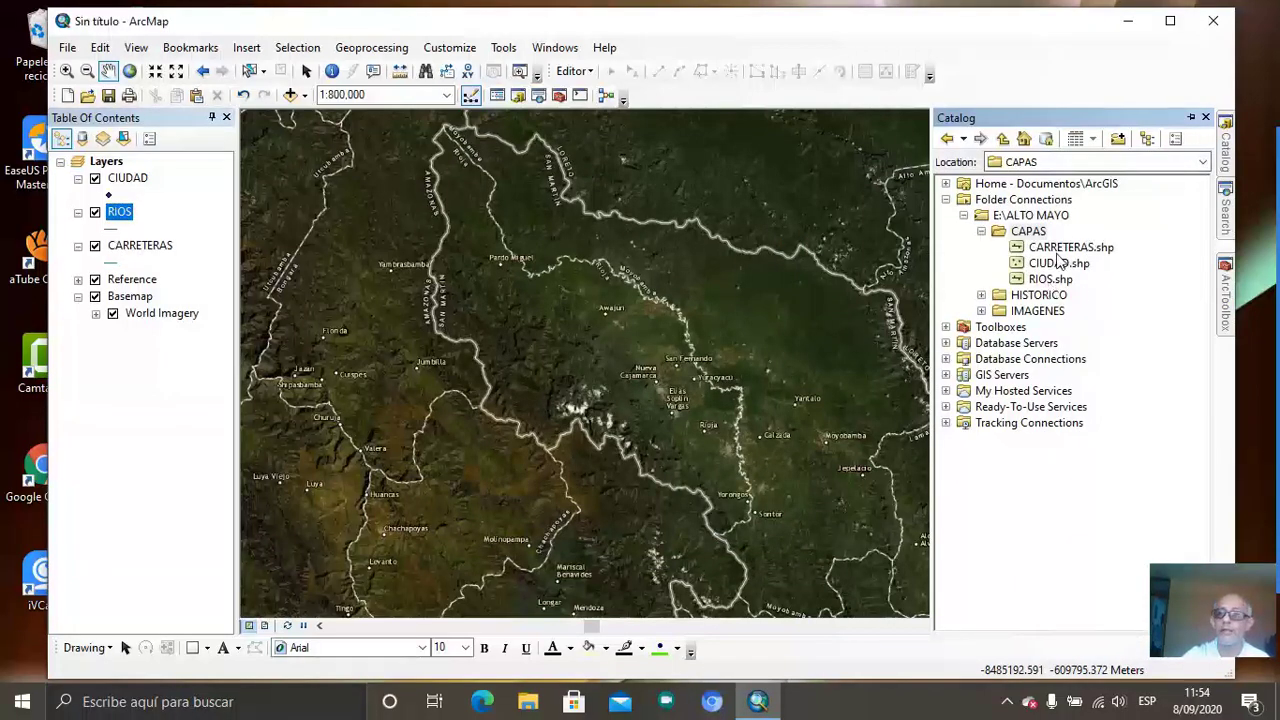
pyautogui.rightClick(1027, 233)
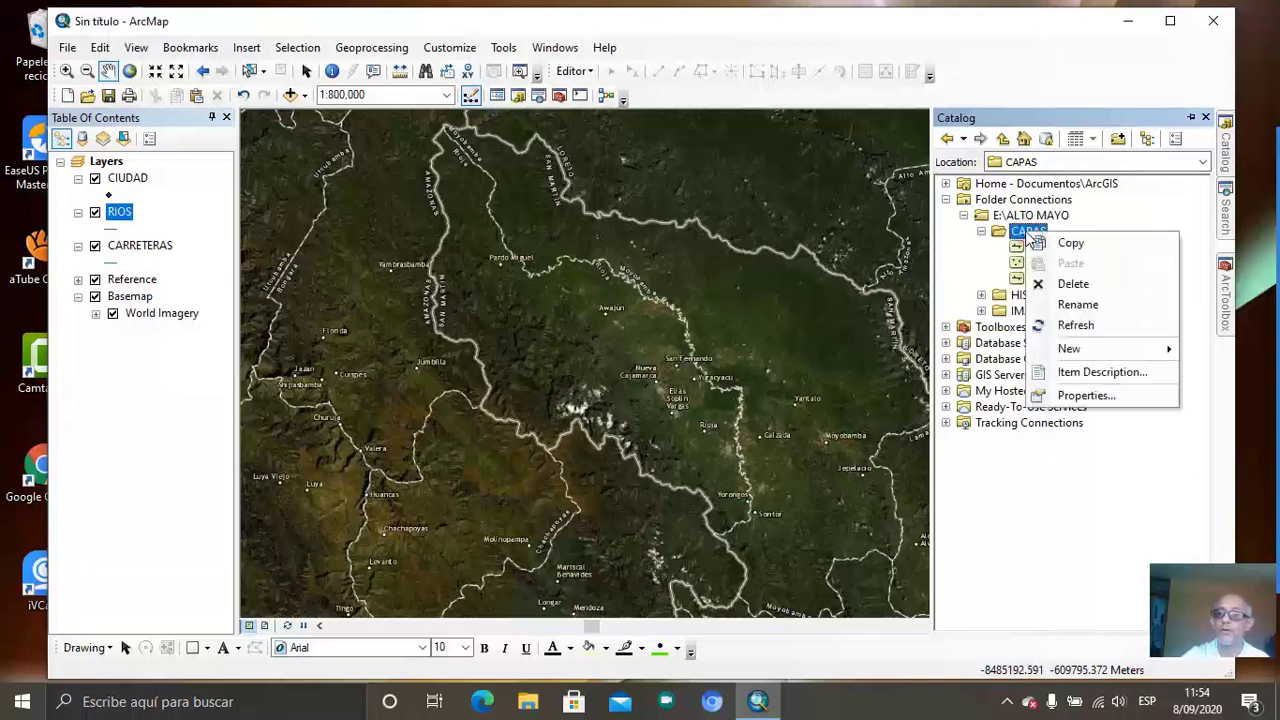
pyautogui.moveTo(1094, 352)
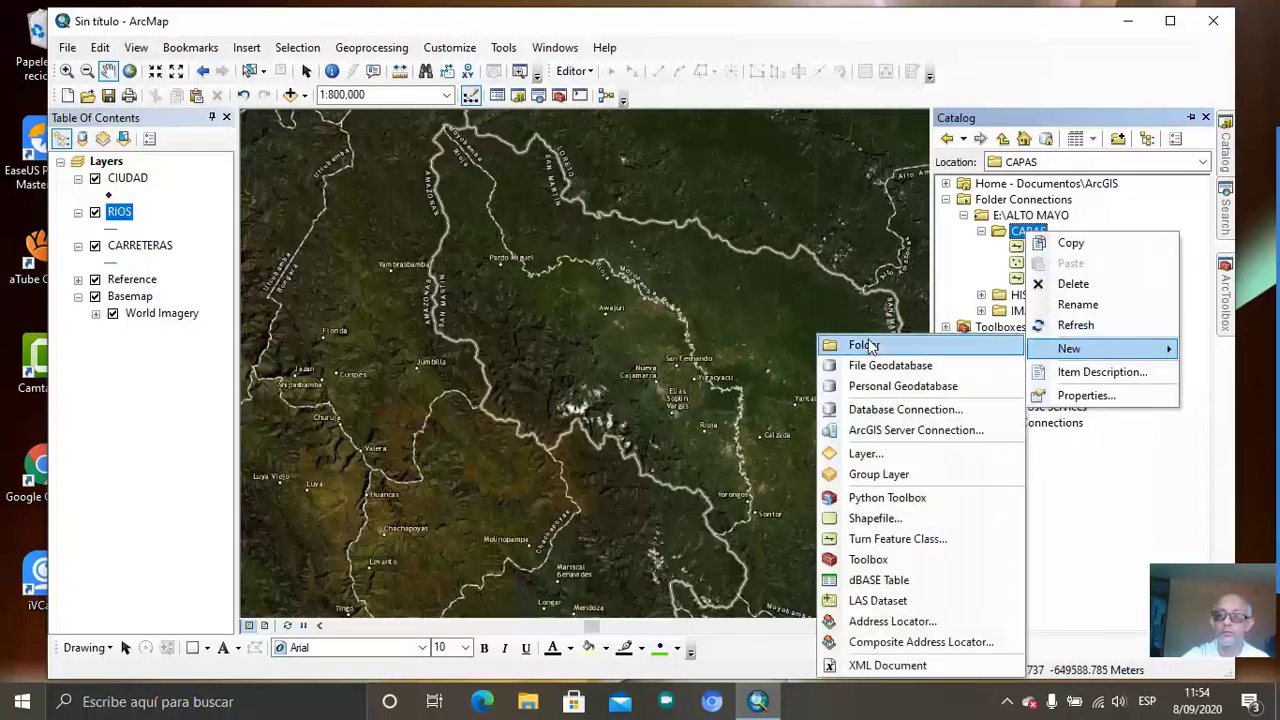
pyautogui.click(912, 517)
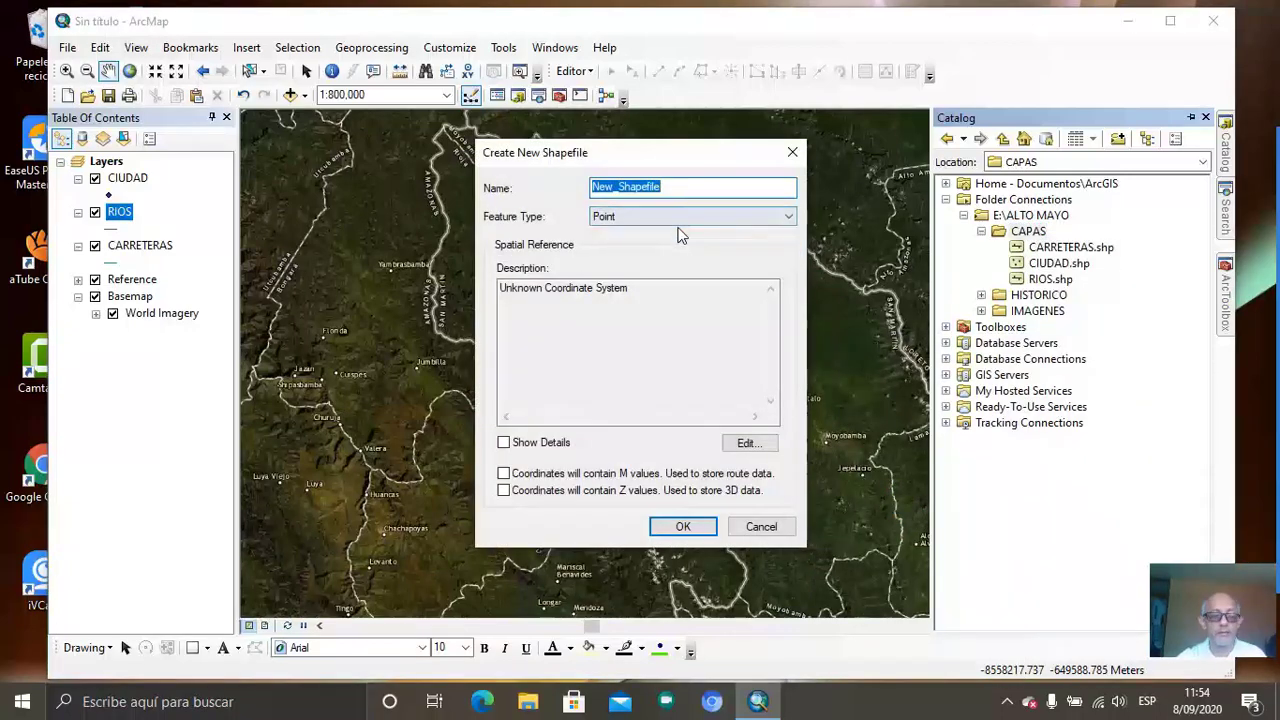
pyautogui.write('CAS')
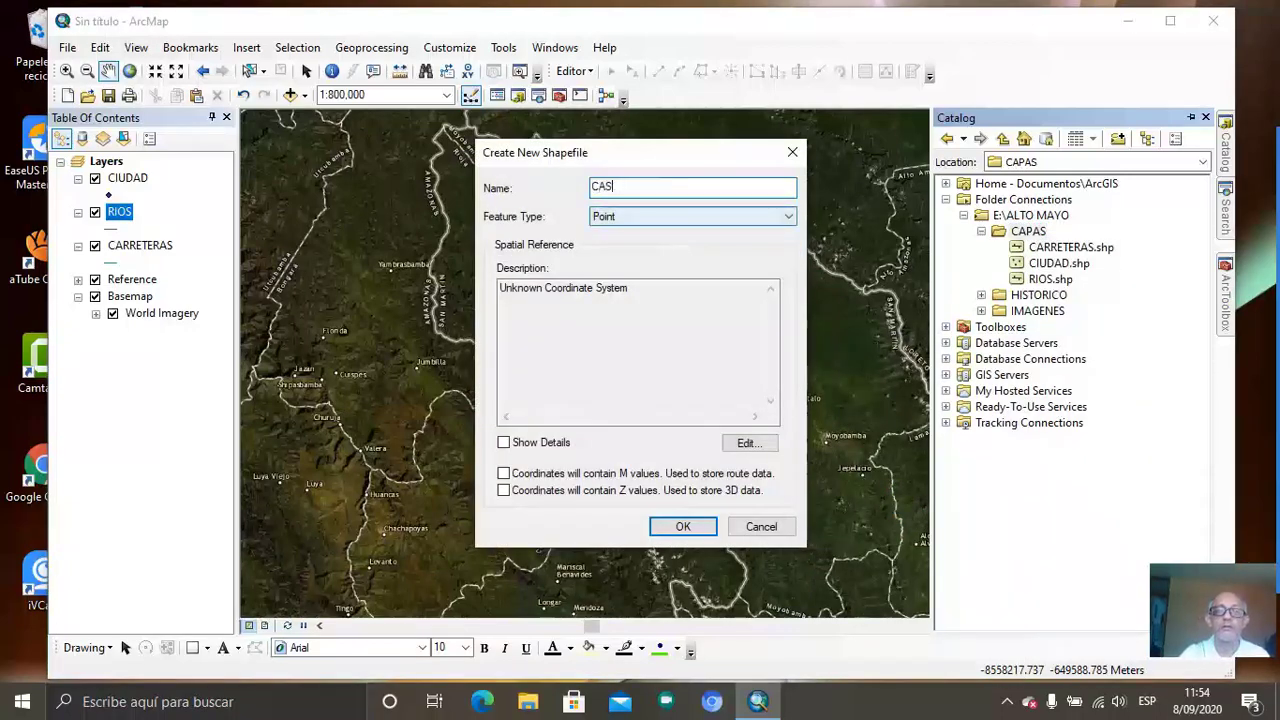
pyautogui.write('COS ')
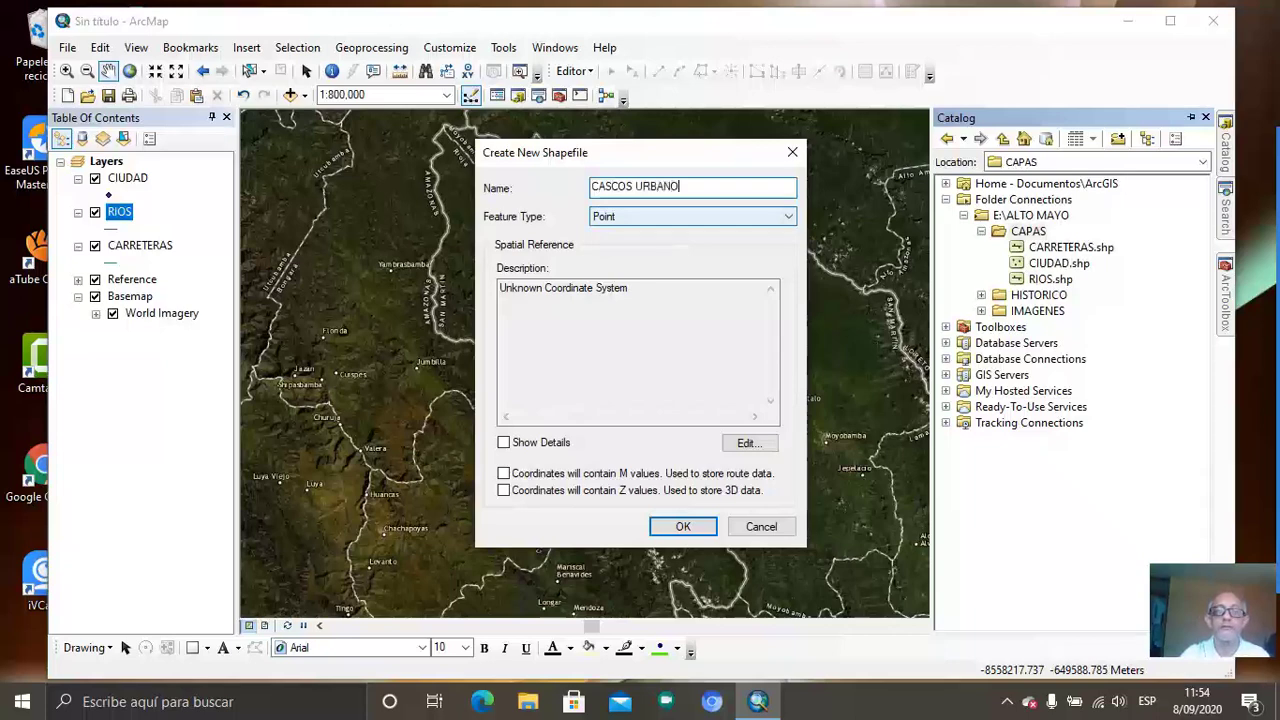
pyautogui.write('URBANOS')
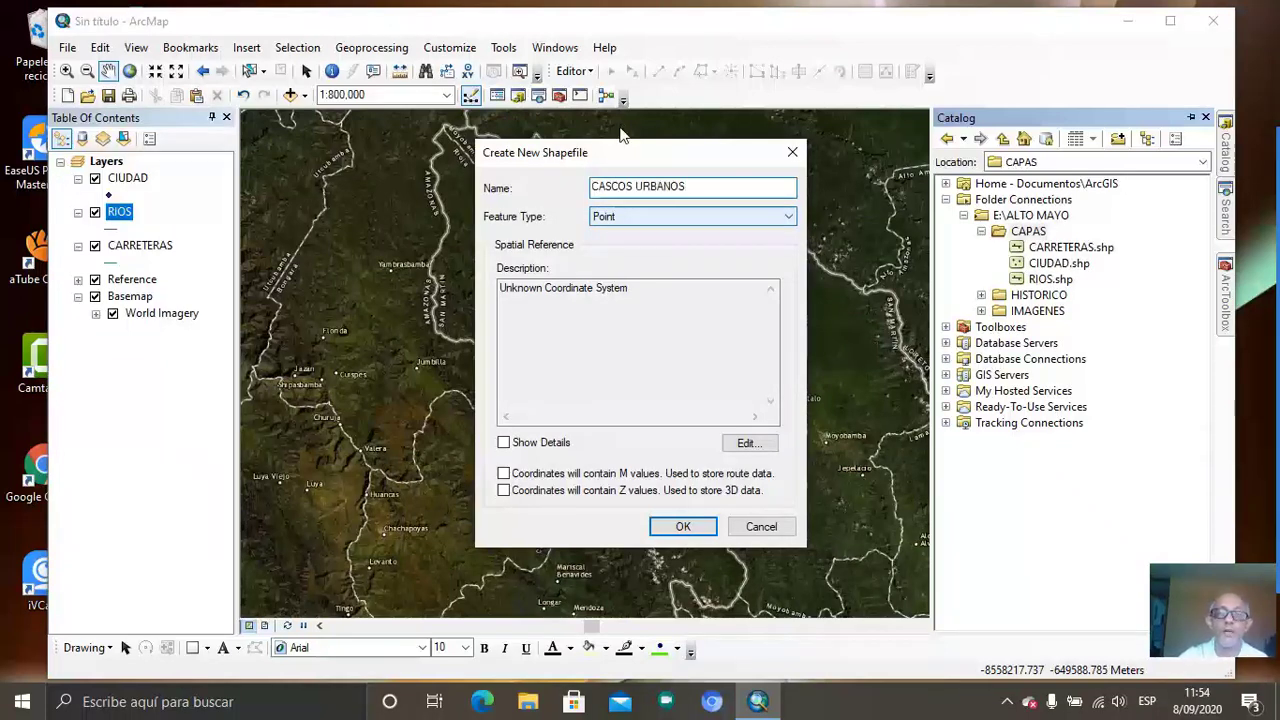
pyautogui.click(645, 215)
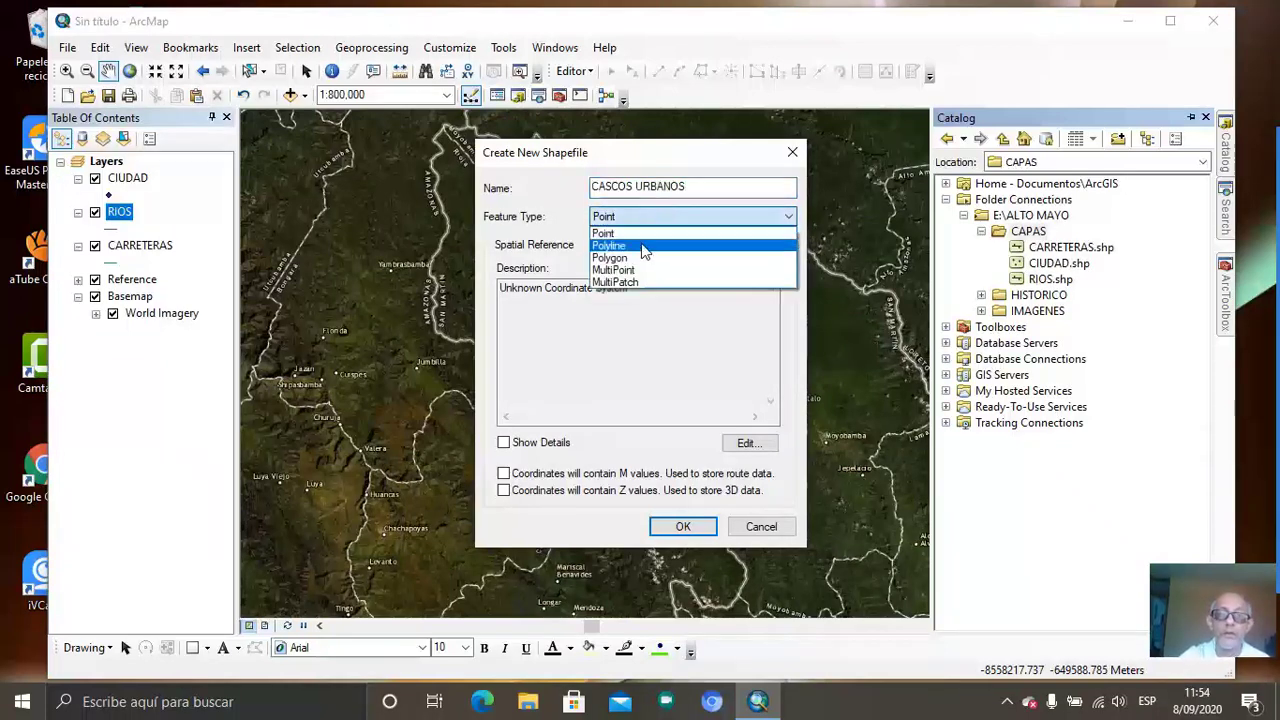
pyautogui.click(632, 258)
# - Assign the favorite WGS 1984 UTM Zone 18S to the CASCOS URBANOS shapefile and create it
pyautogui.click(745, 444)
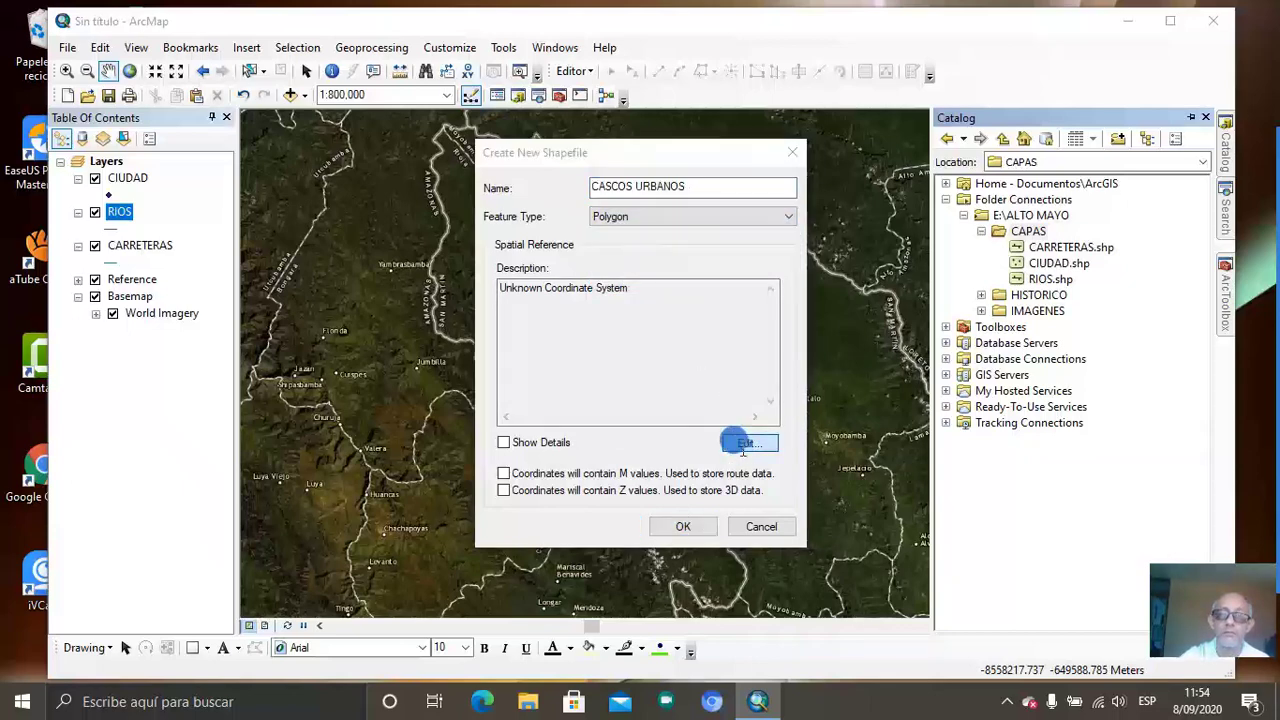
pyautogui.click(550, 226)
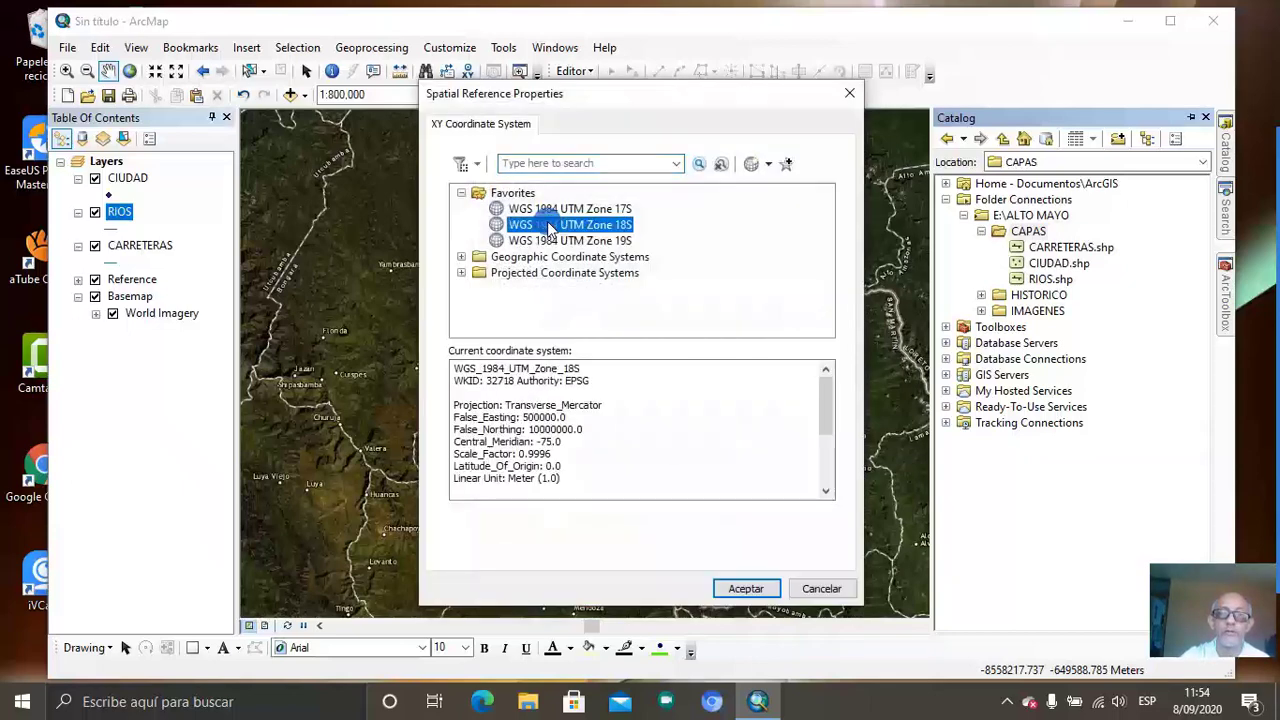
pyautogui.click(752, 590)
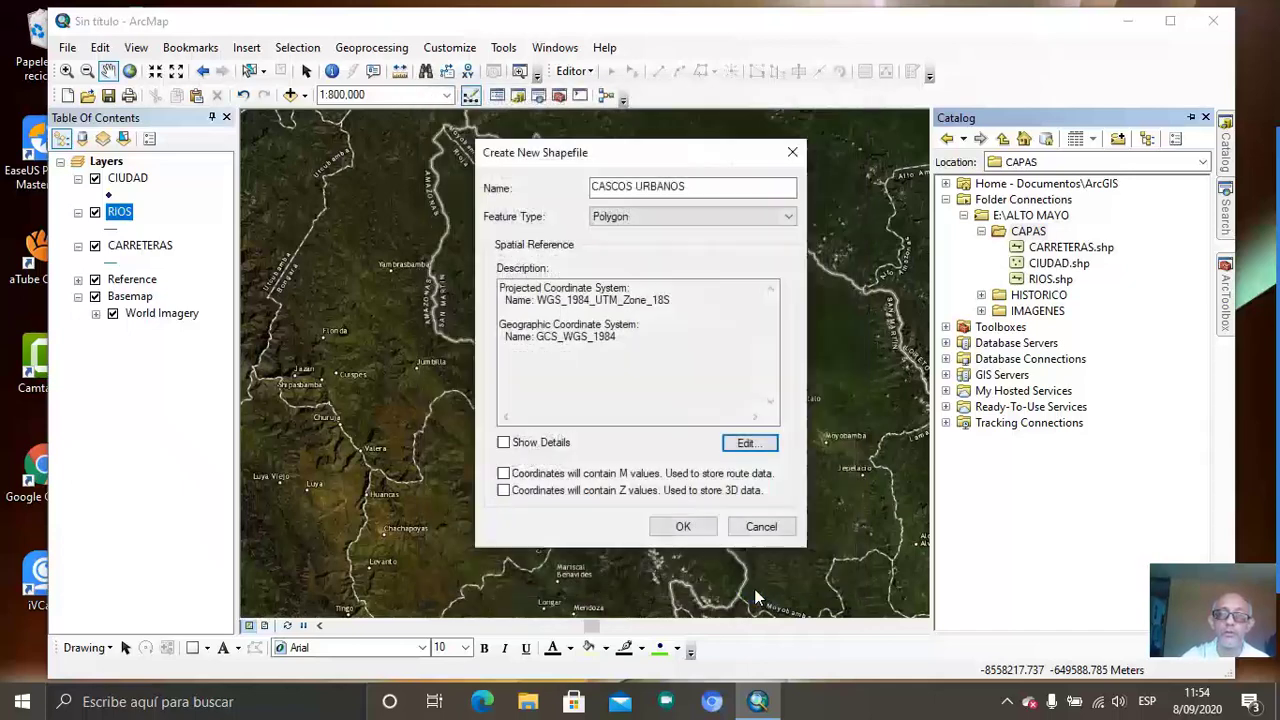
pyautogui.click(683, 524)
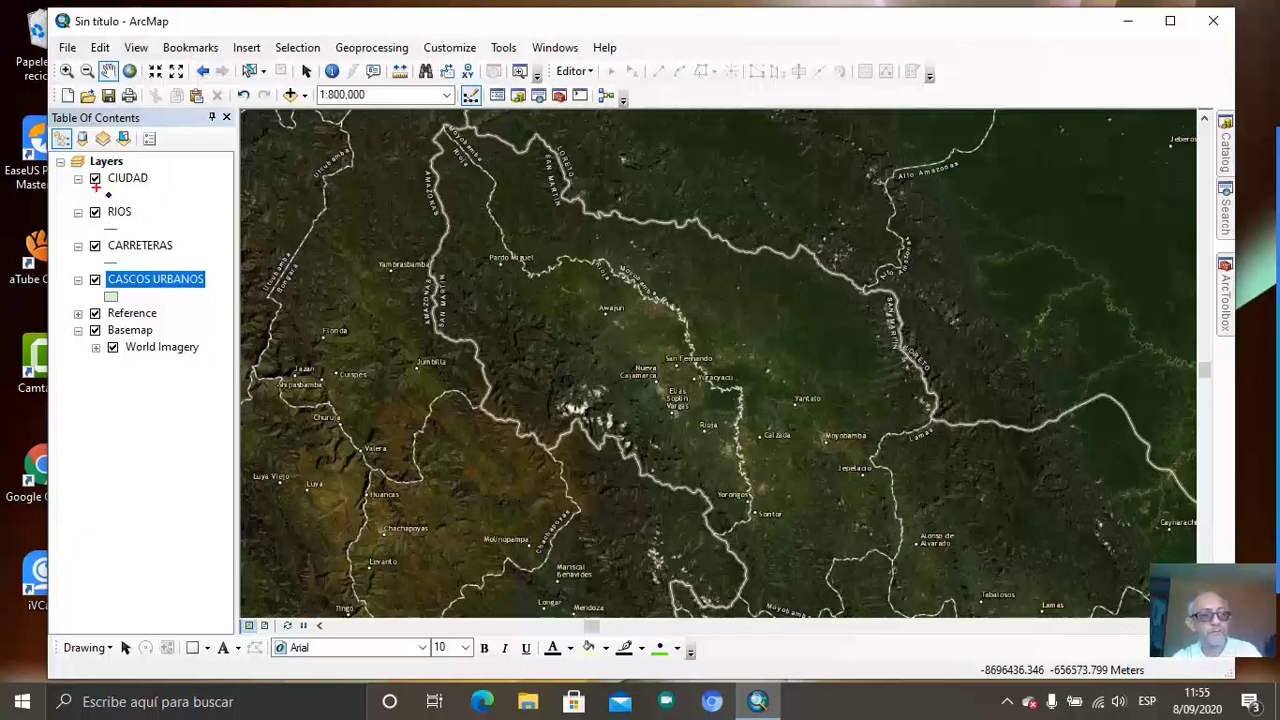
pyautogui.moveTo(96, 187); pyautogui.dragTo(187, 300)
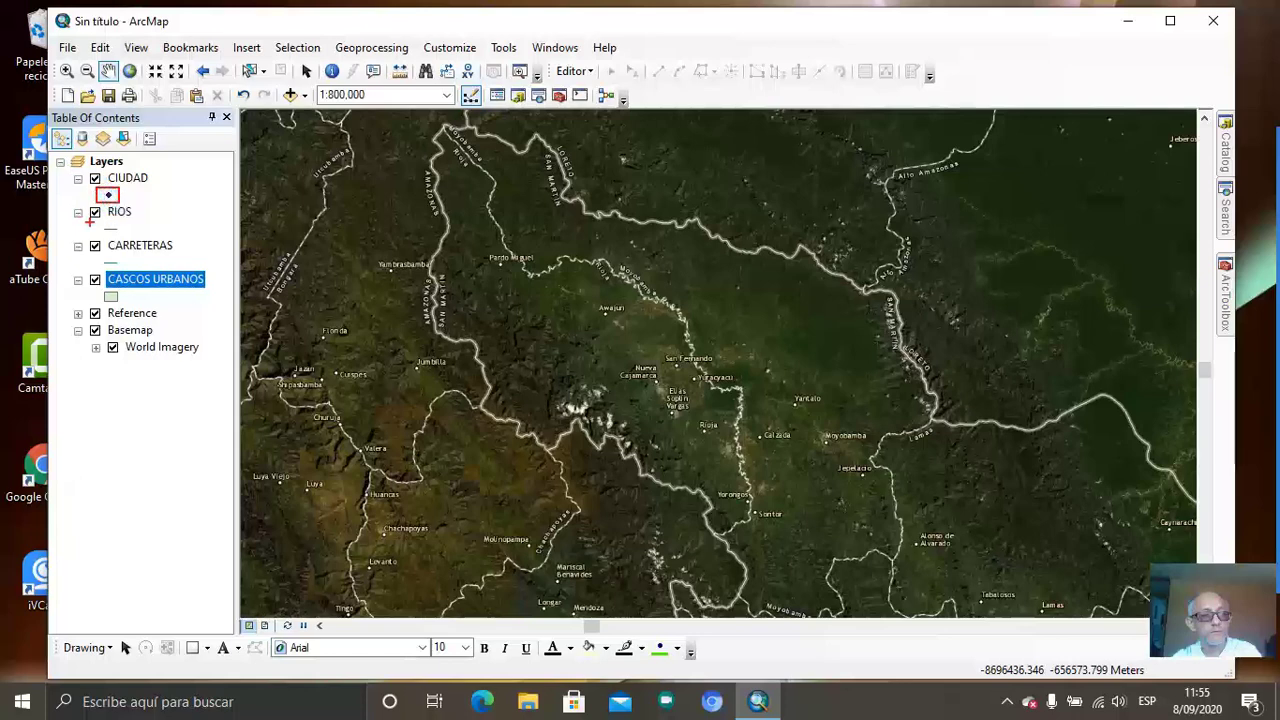
pyautogui.moveTo(89, 222)
pyautogui.mouseDown()
pyautogui.moveTo(128, 242)
pyautogui.moveTo(115, 267)
pyautogui.moveTo(150, 270)
pyautogui.moveTo(96, 294)
pyautogui.moveTo(142, 306)
pyautogui.mouseUp()
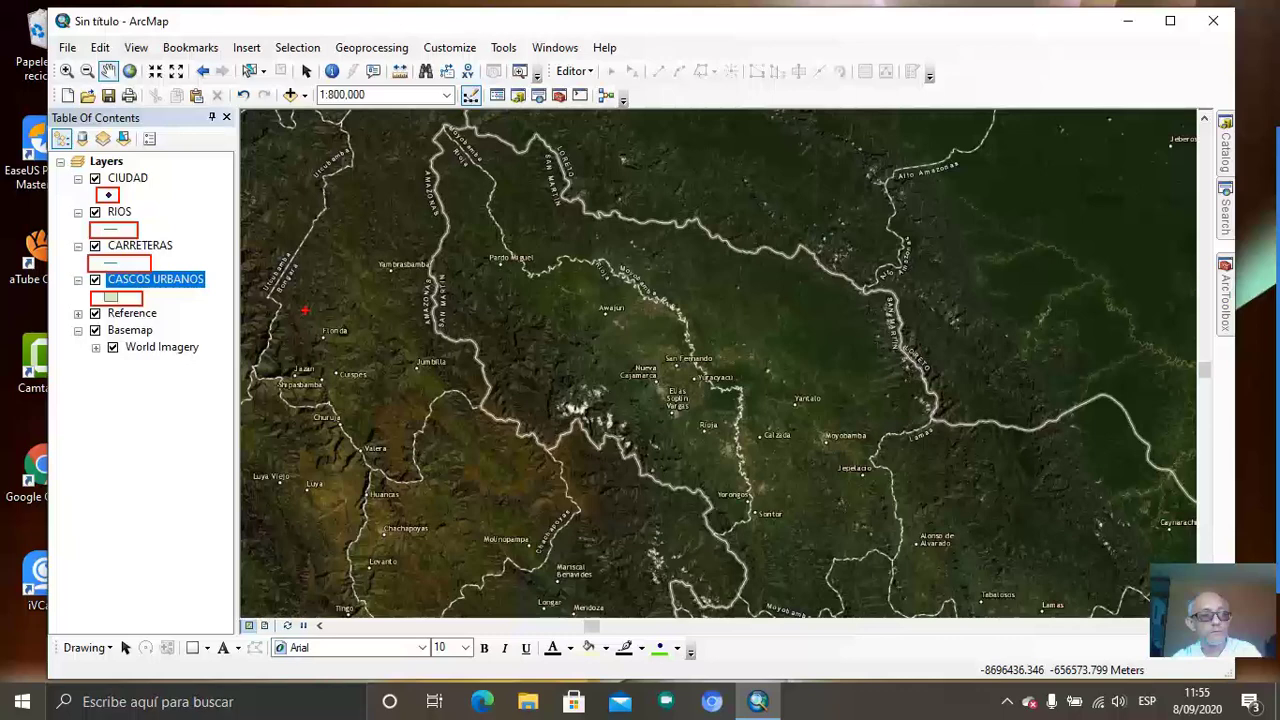
pyautogui.press('e')
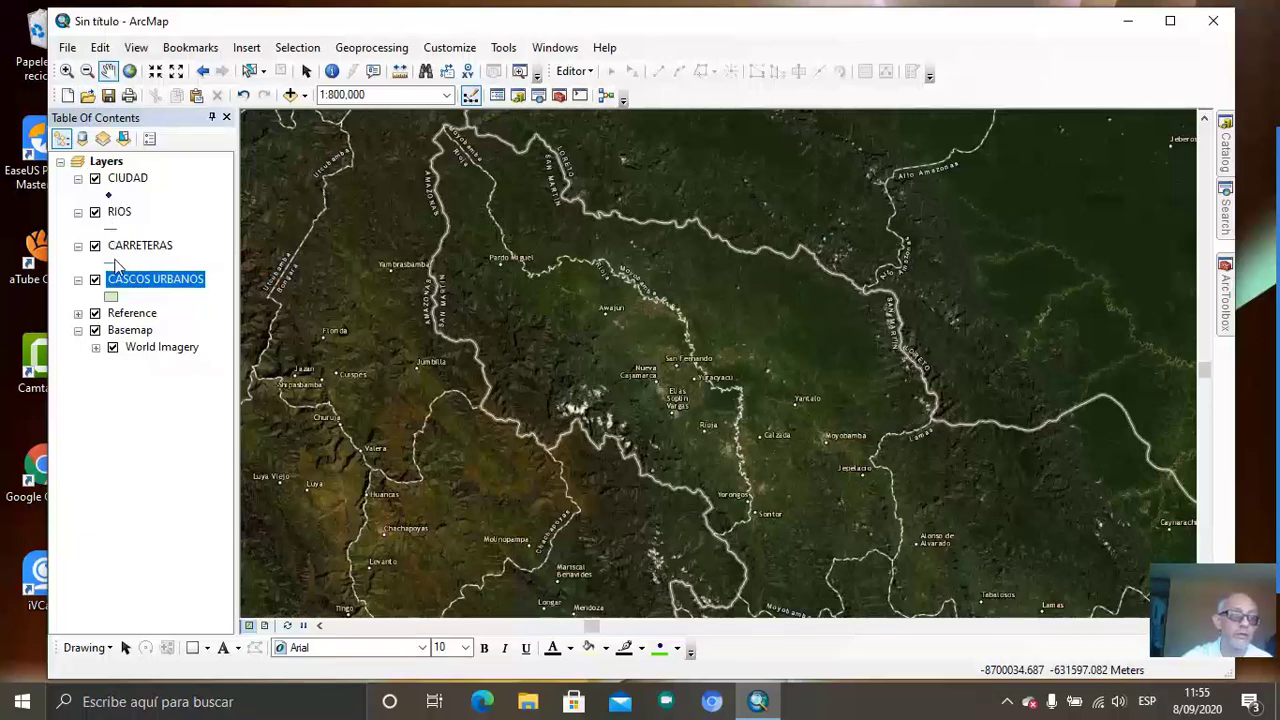
pyautogui.hotkey('ctrl', '2')
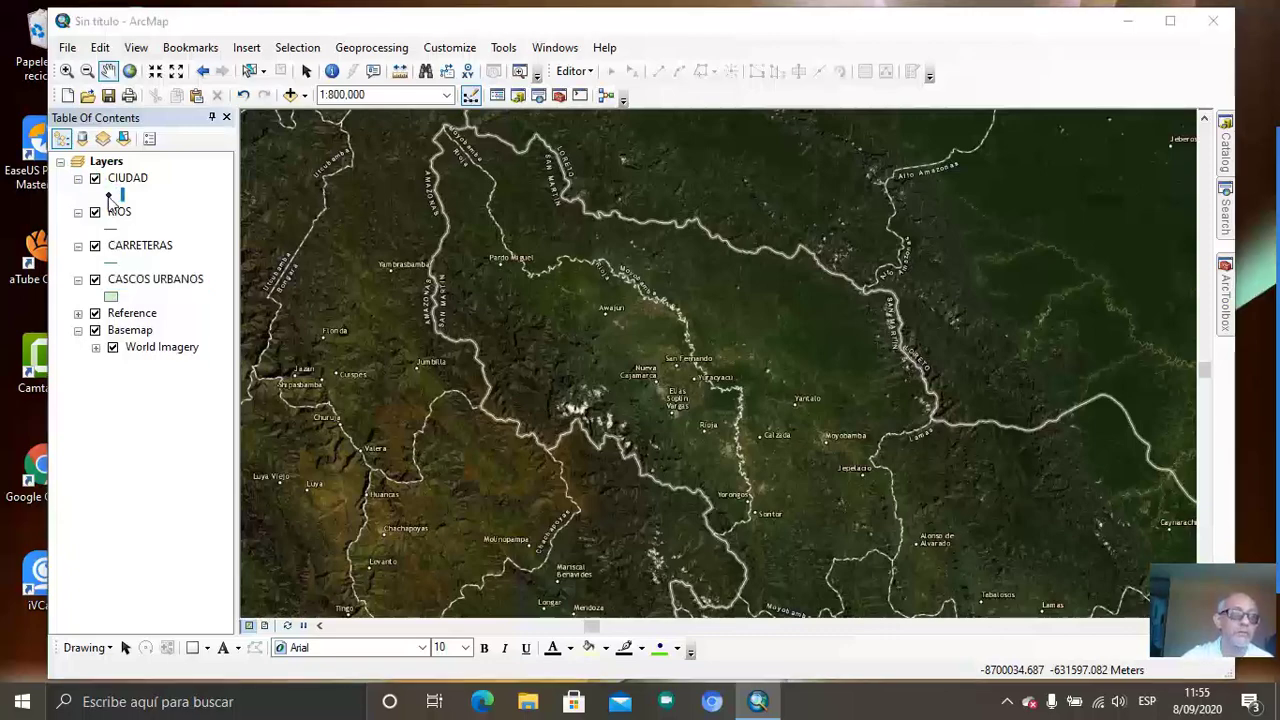
# - Open the CIUDAD layer's point symbol for editing and add the 3D Buildings style to the available symbol styles
pyautogui.click(110, 195)
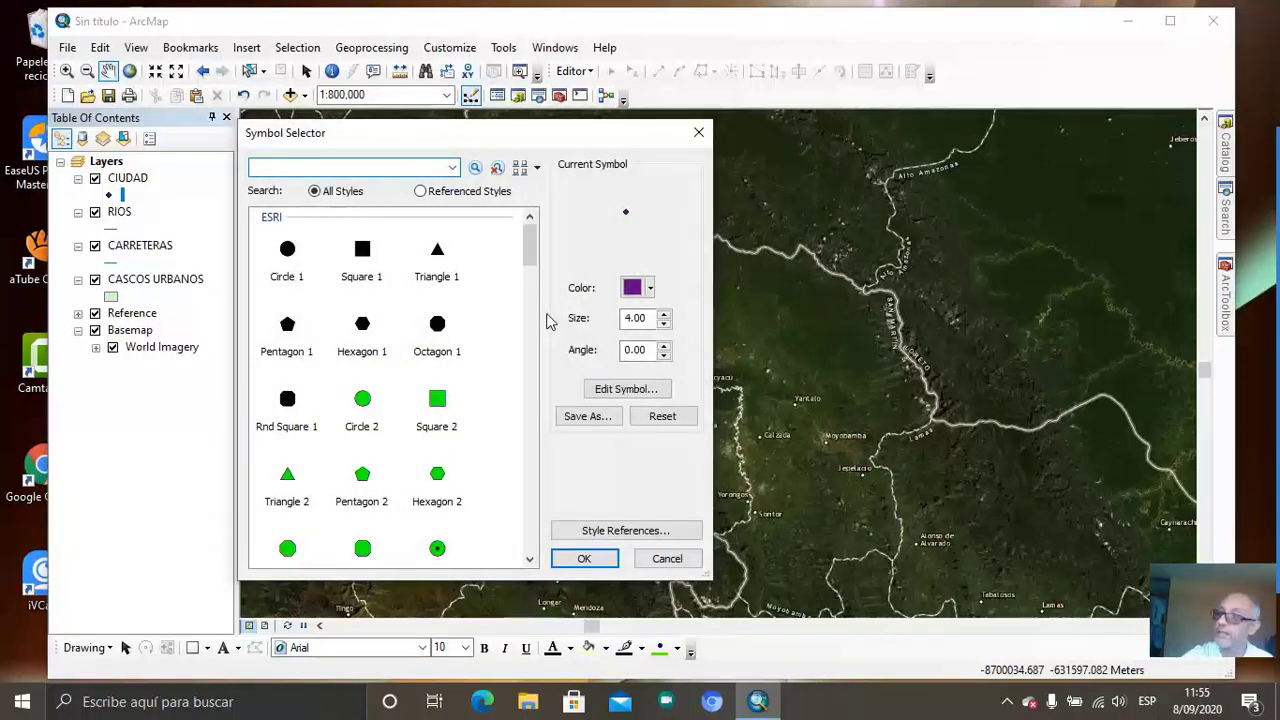
pyautogui.moveTo(529, 249); pyautogui.dragTo(518, 333)
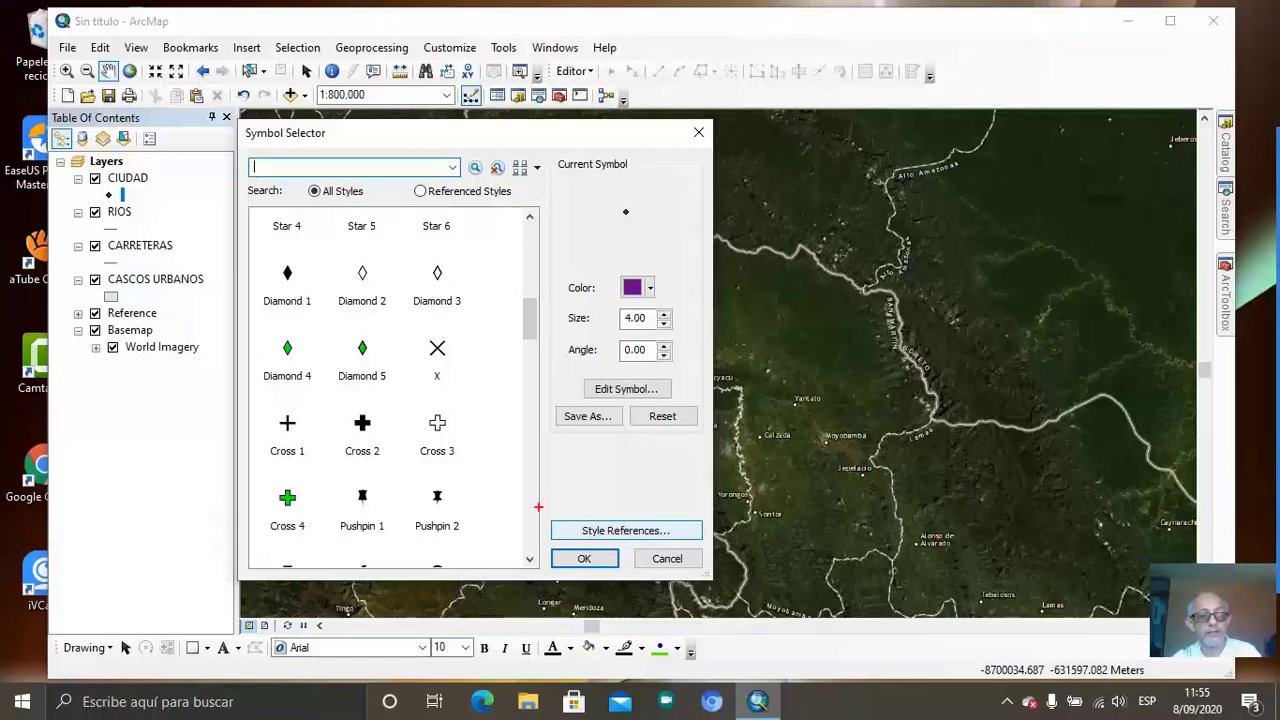
pyautogui.moveTo(539, 506)
pyautogui.mouseDown()
pyautogui.moveTo(609, 543)
pyautogui.moveTo(709, 546)
pyautogui.mouseUp()
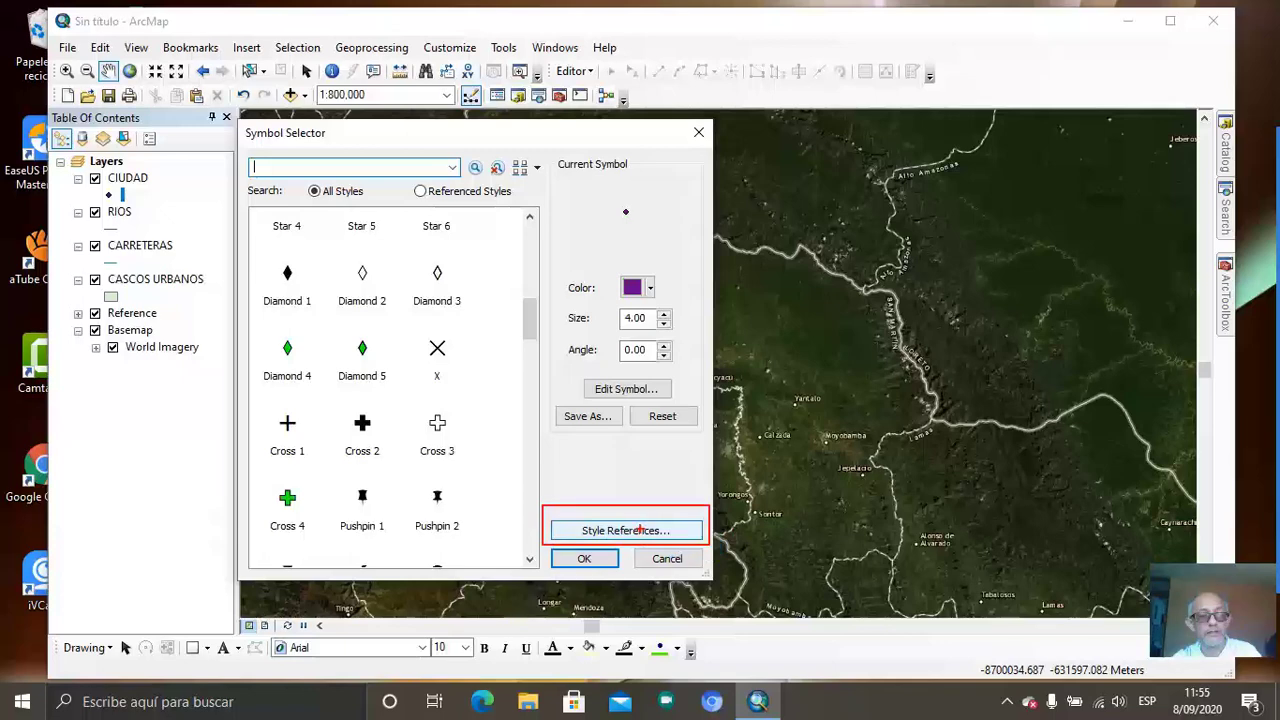
pyautogui.press('e')
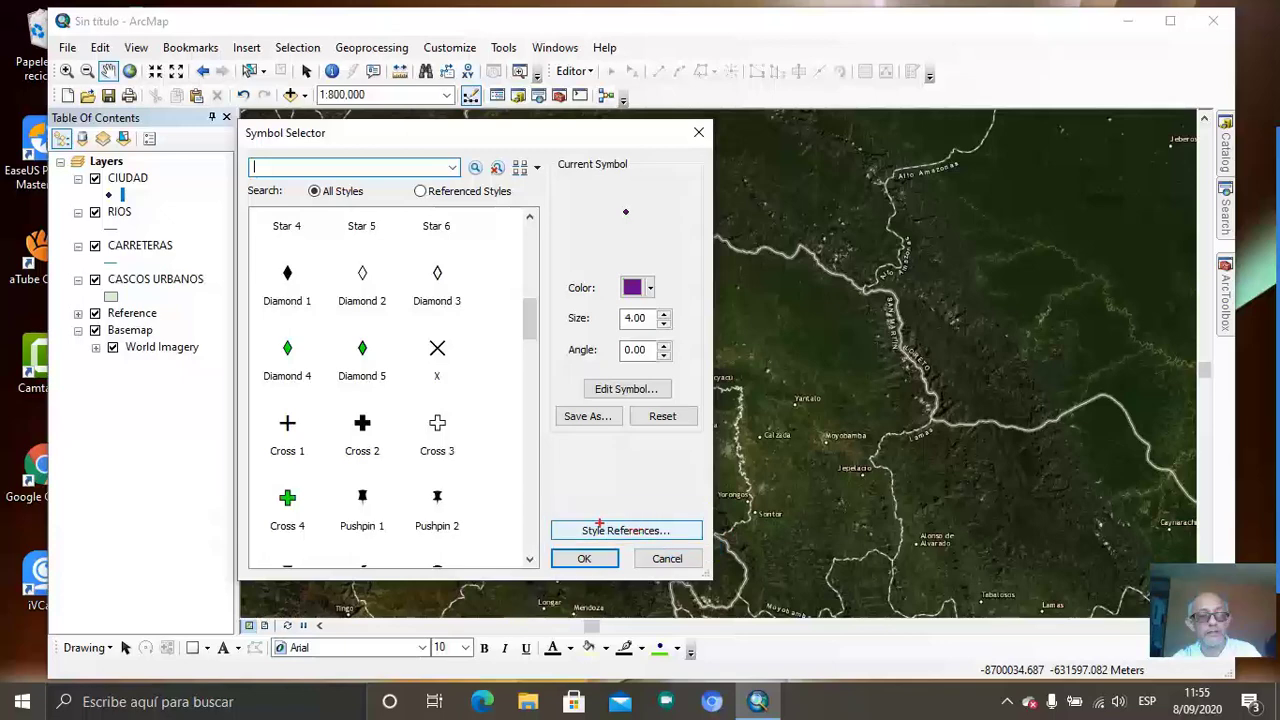
pyautogui.click(604, 530)
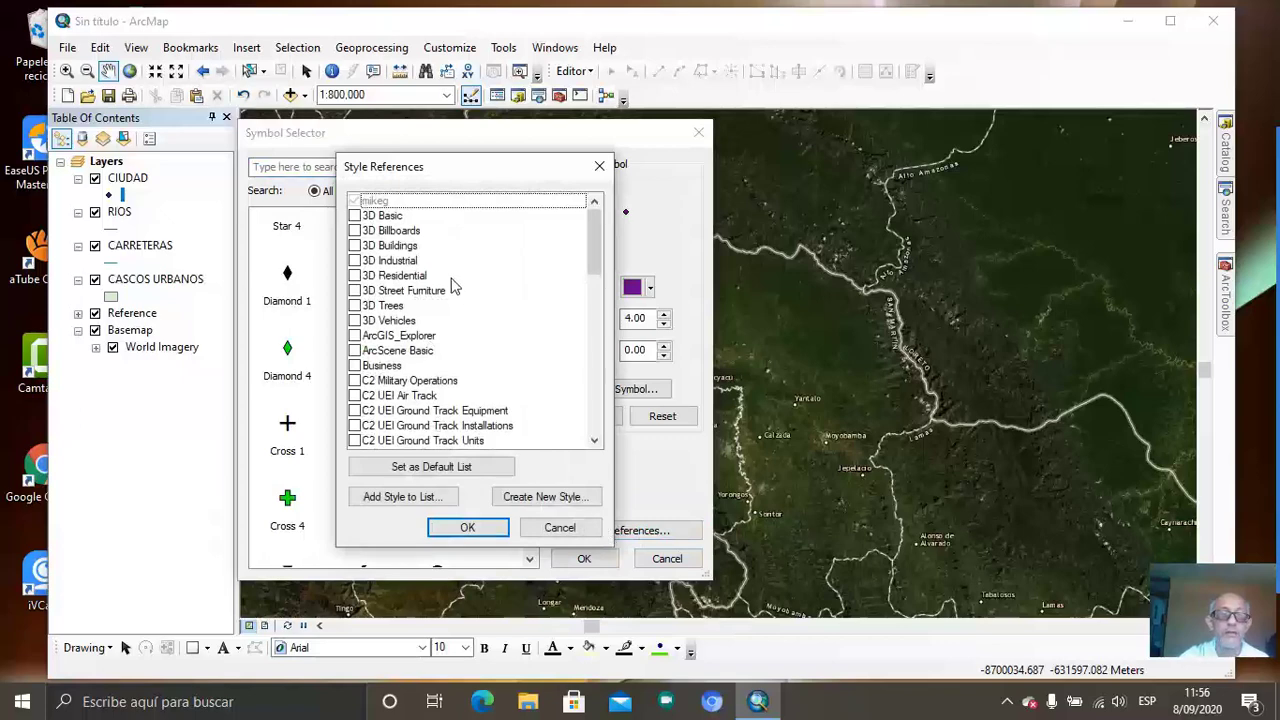
pyautogui.scroll(-8, 455, 287)
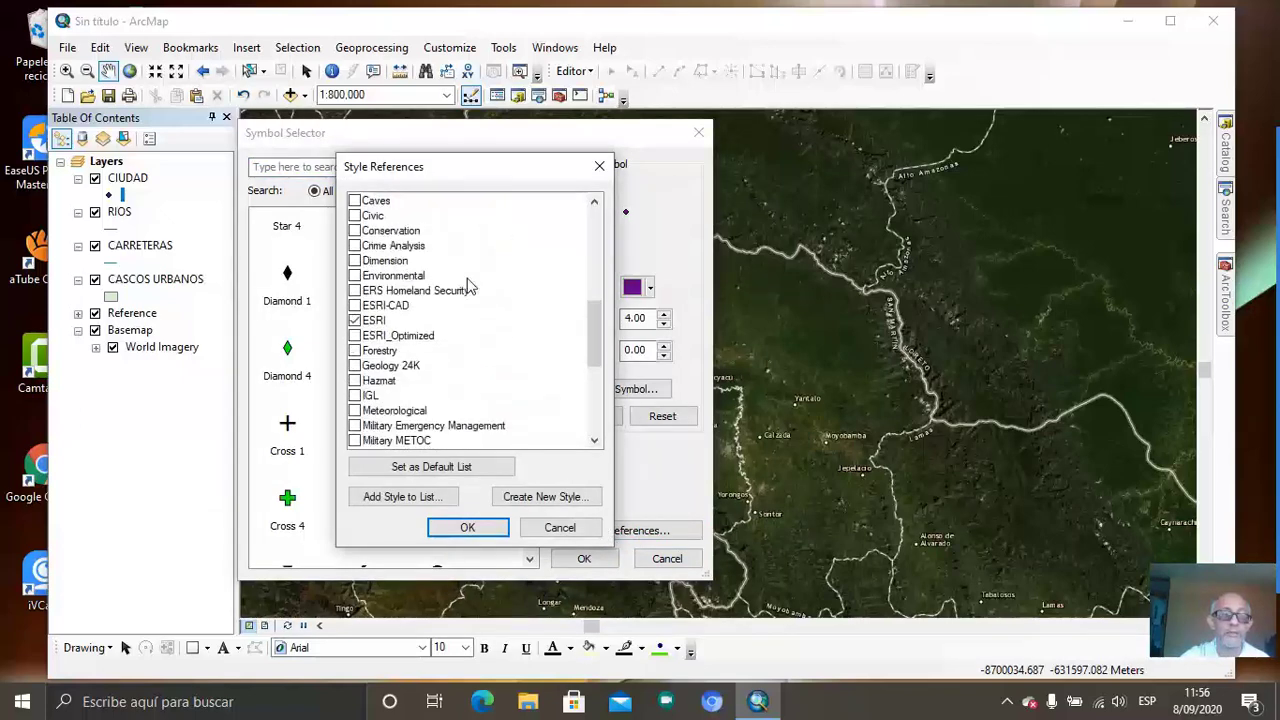
pyautogui.scroll(8, 470, 287)
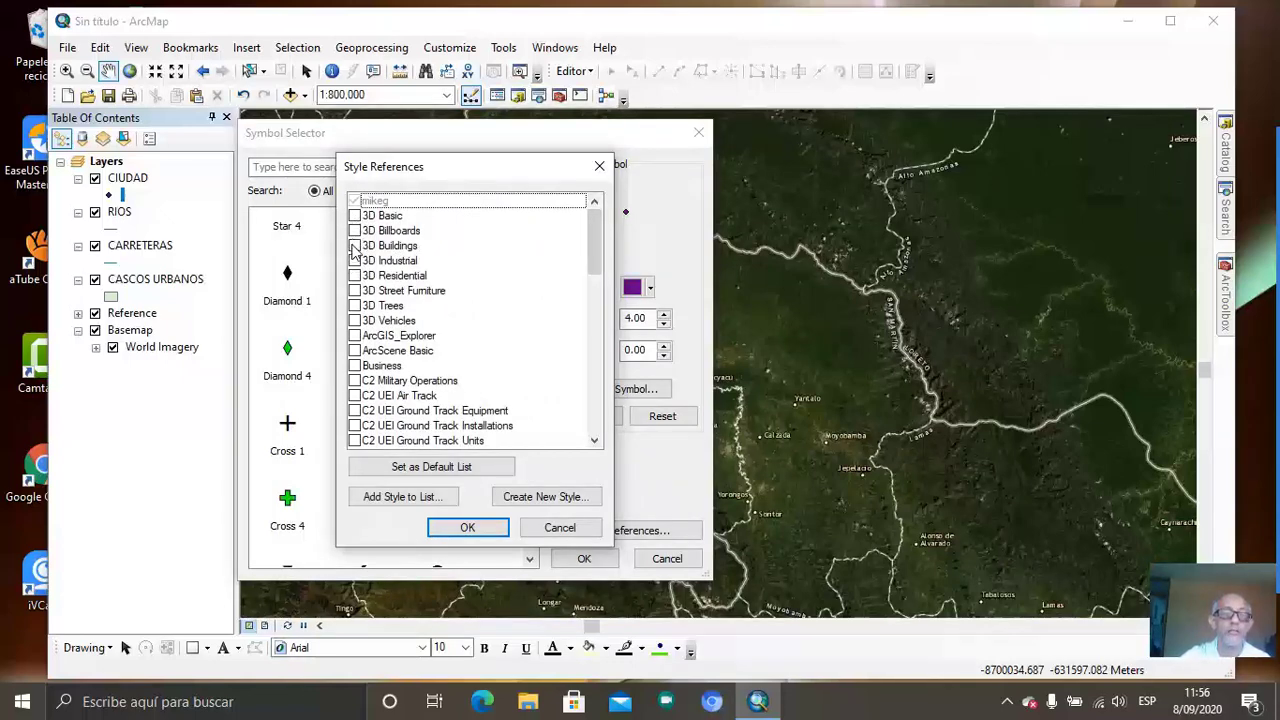
pyautogui.click(354, 246)
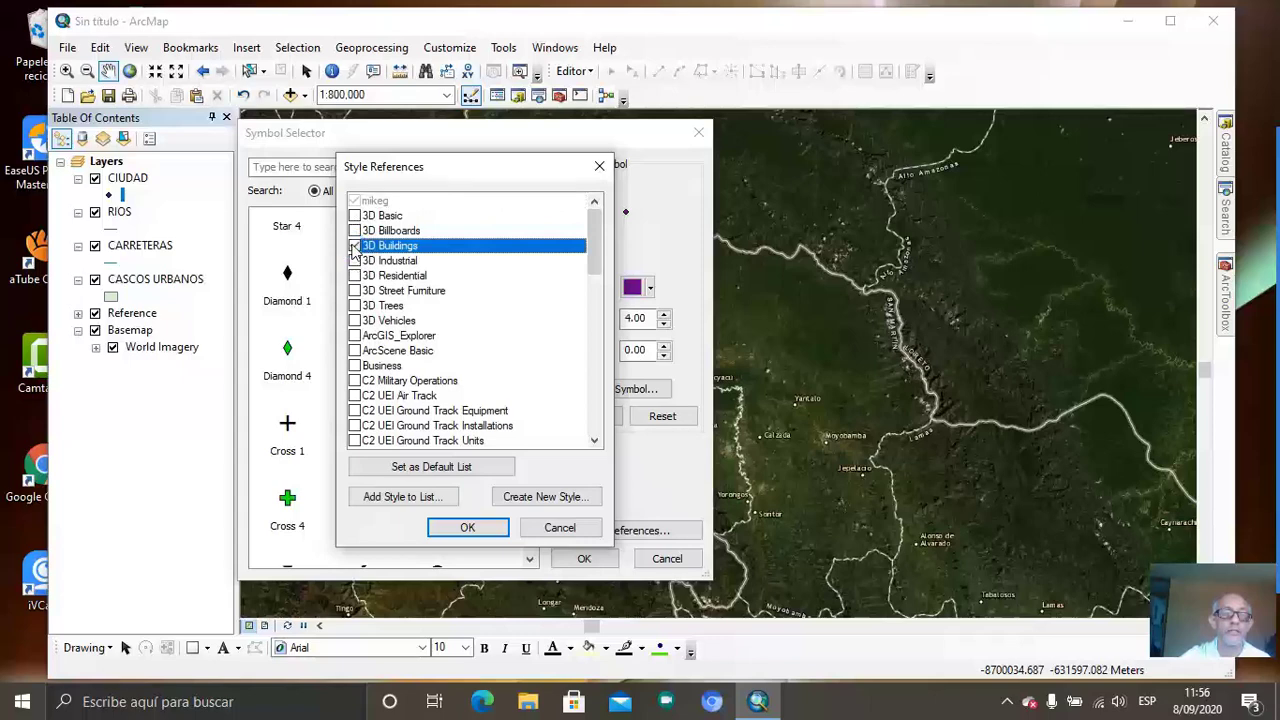
pyautogui.click(470, 530)
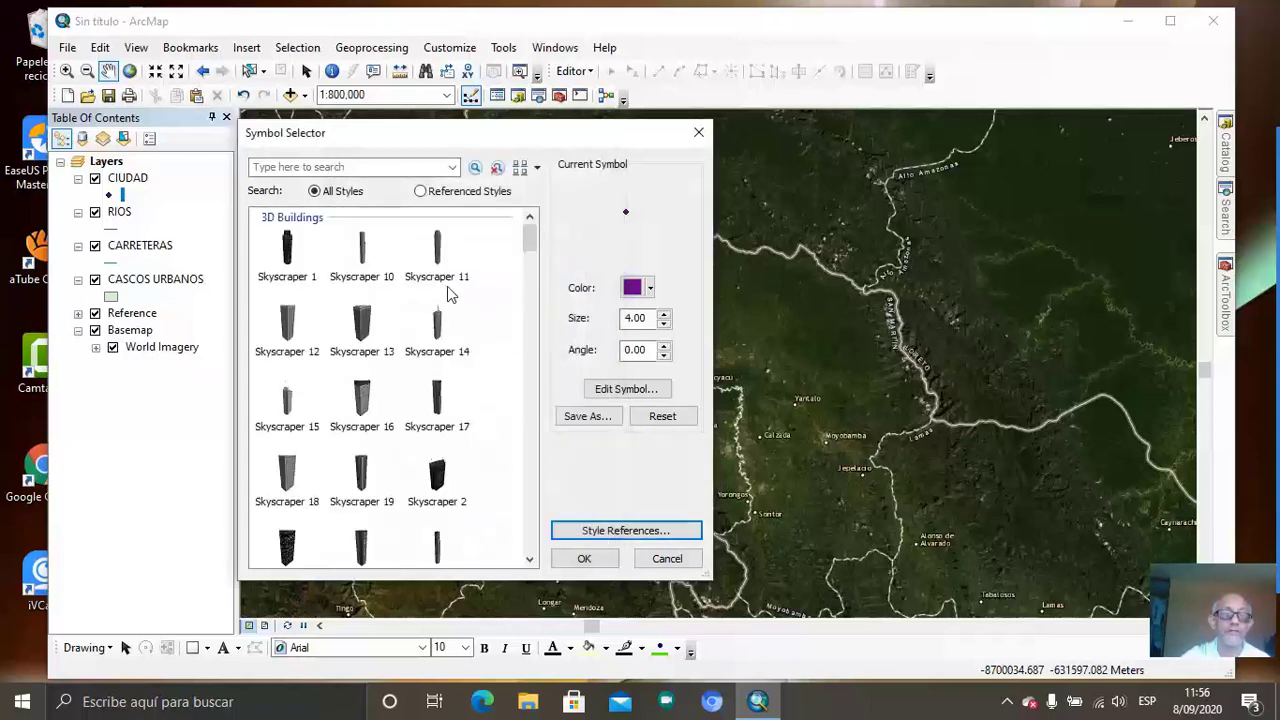
# - Choose the Corner Store 2 symbol from the 3D Buildings style and apply it to the CIUDAD layer
pyautogui.scroll(-10, 483, 288)
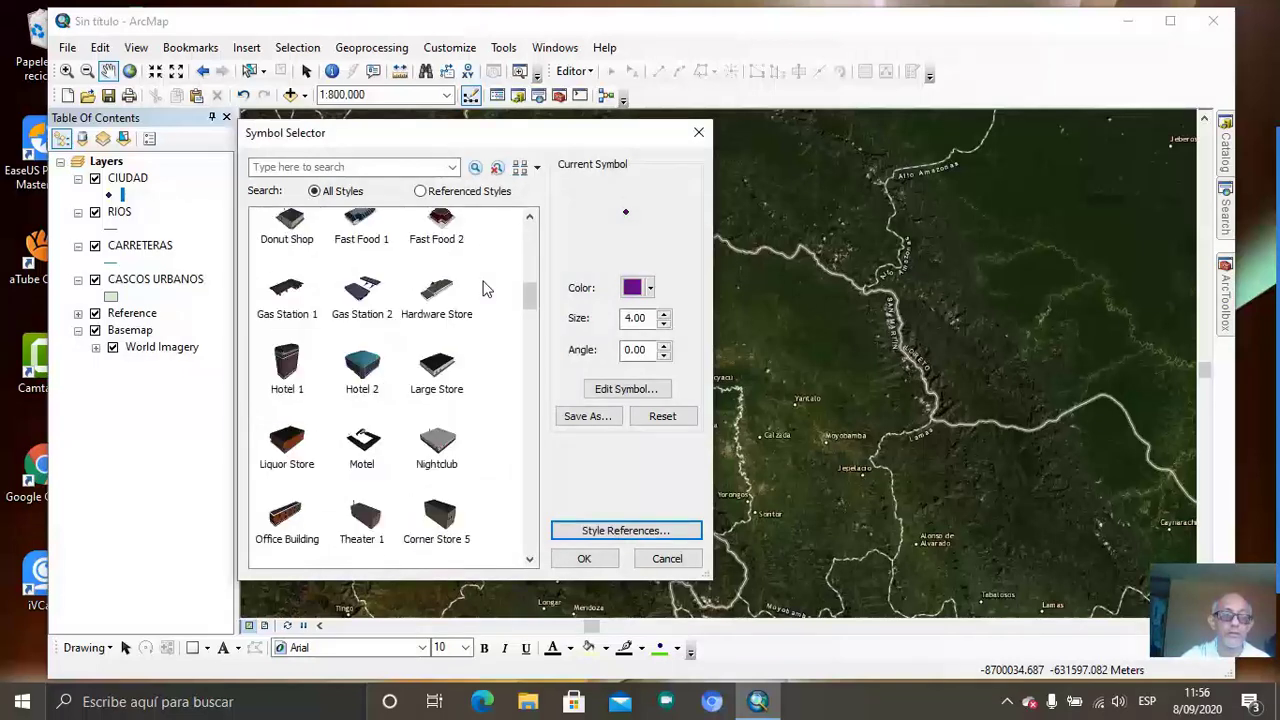
pyautogui.scroll(-5, 483, 288)
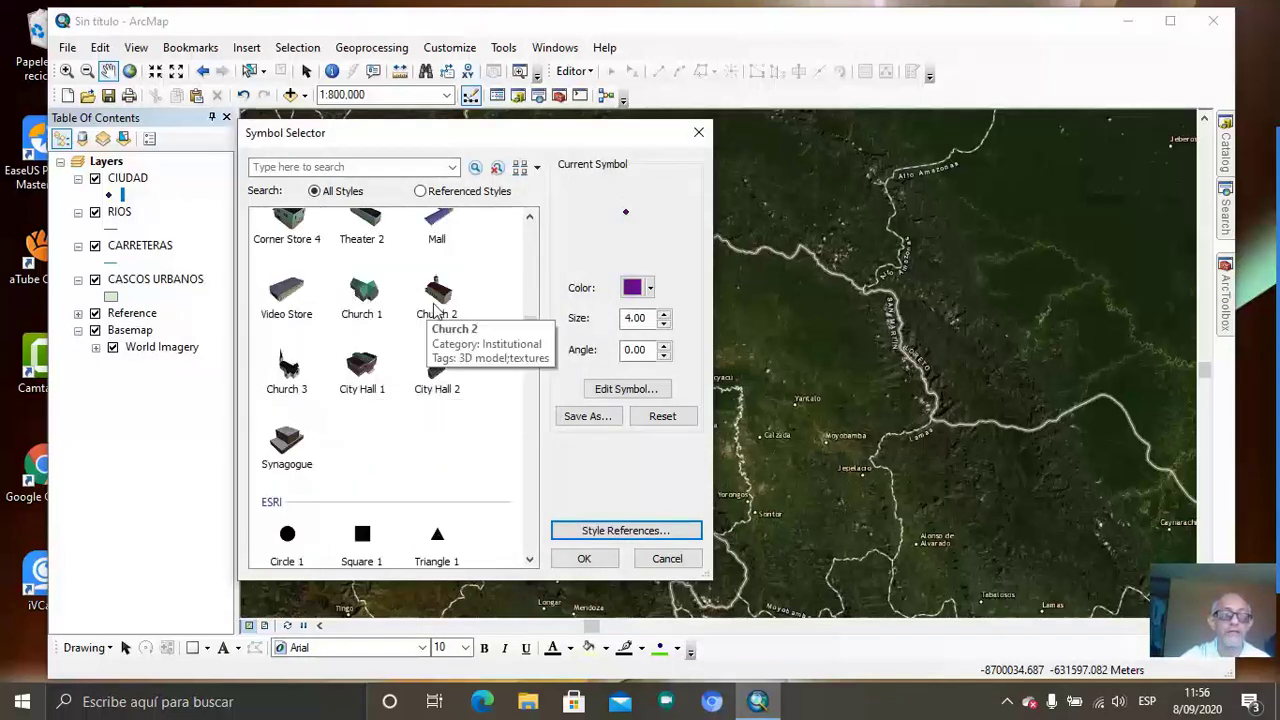
pyautogui.scroll(2, 506, 337)
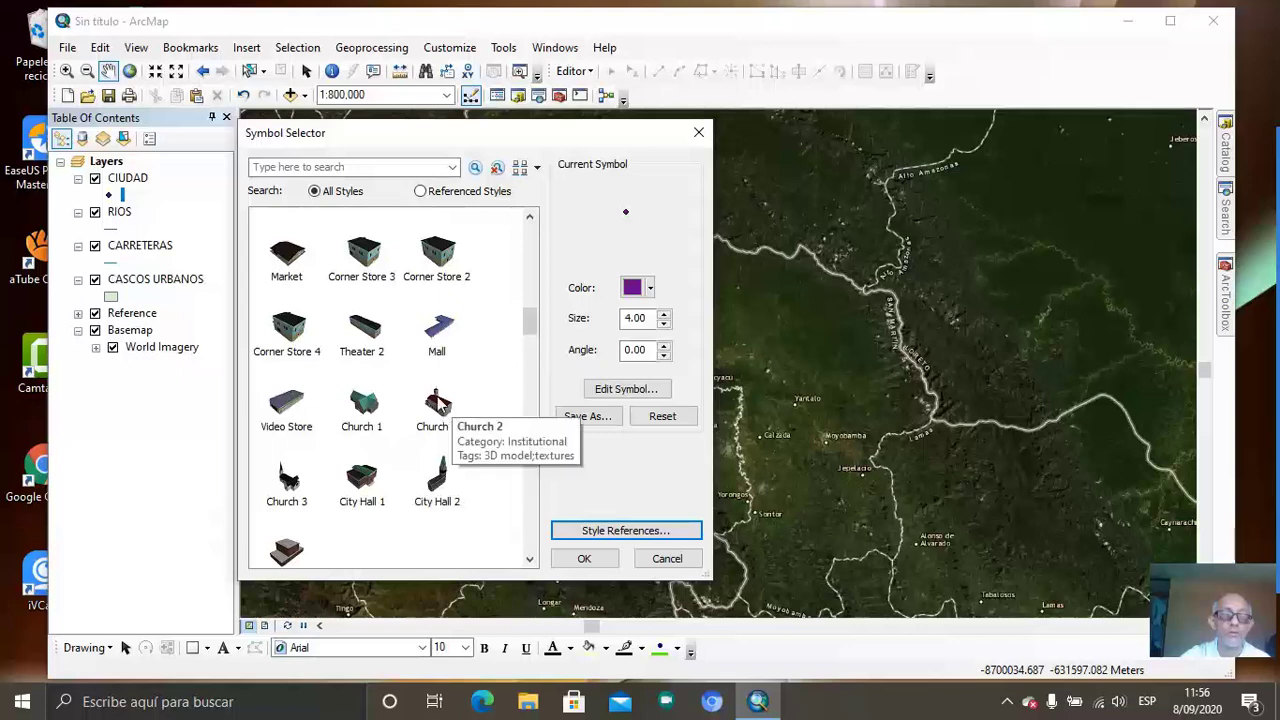
pyautogui.scroll(4, 370, 314)
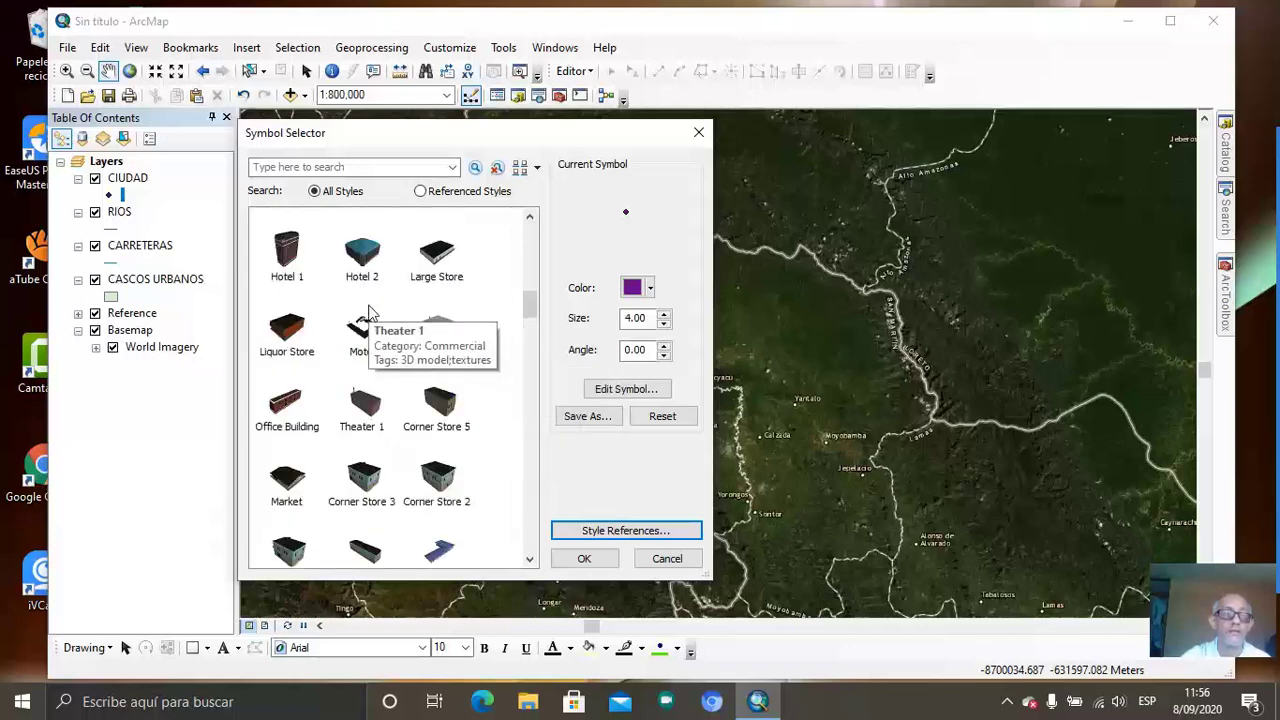
pyautogui.scroll(-2, 365, 395)
pyautogui.click(458, 373)
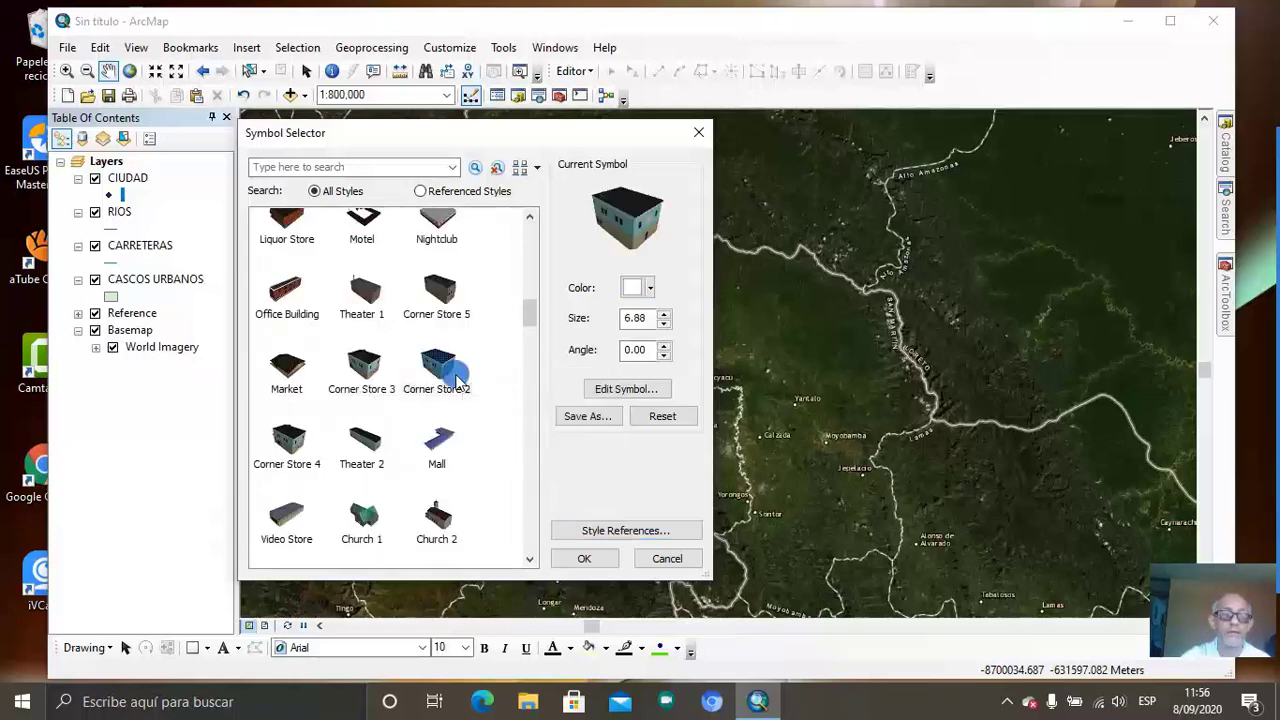
pyautogui.click(584, 556)
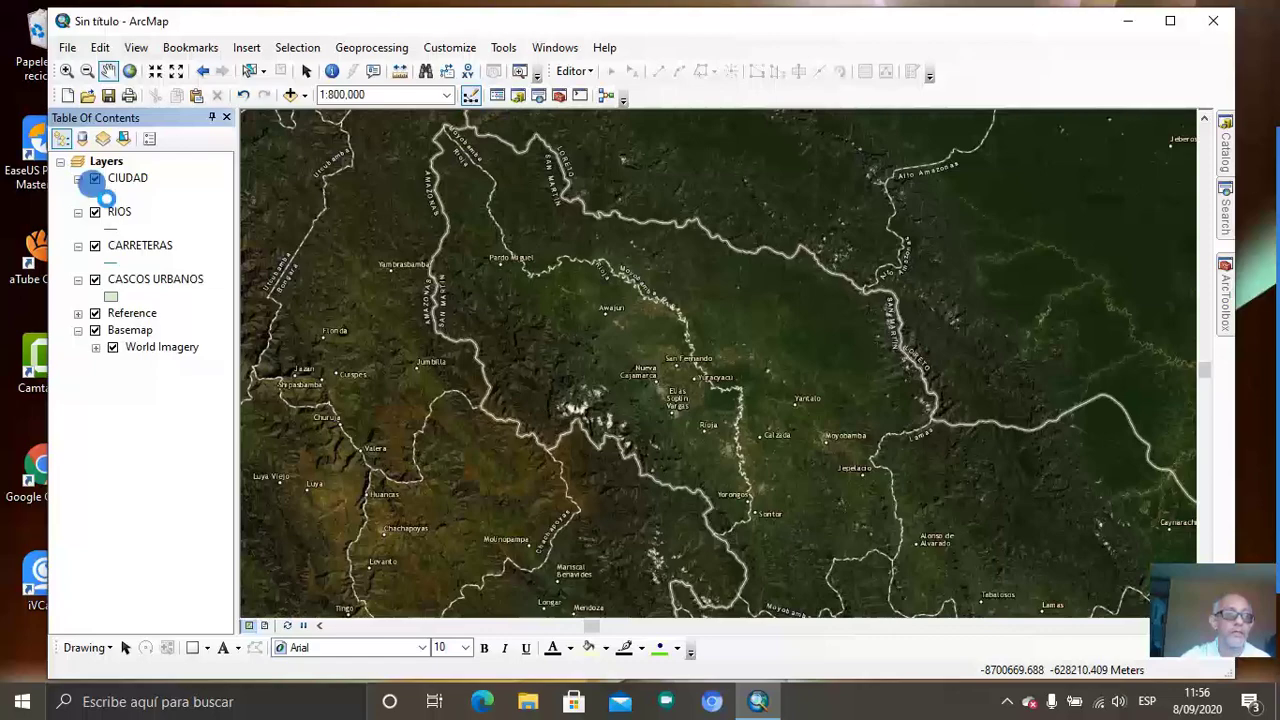
# - Reopen the CIUDAD layer's building symbol, try a red color on it, and settle on green
pyautogui.click(110, 196)
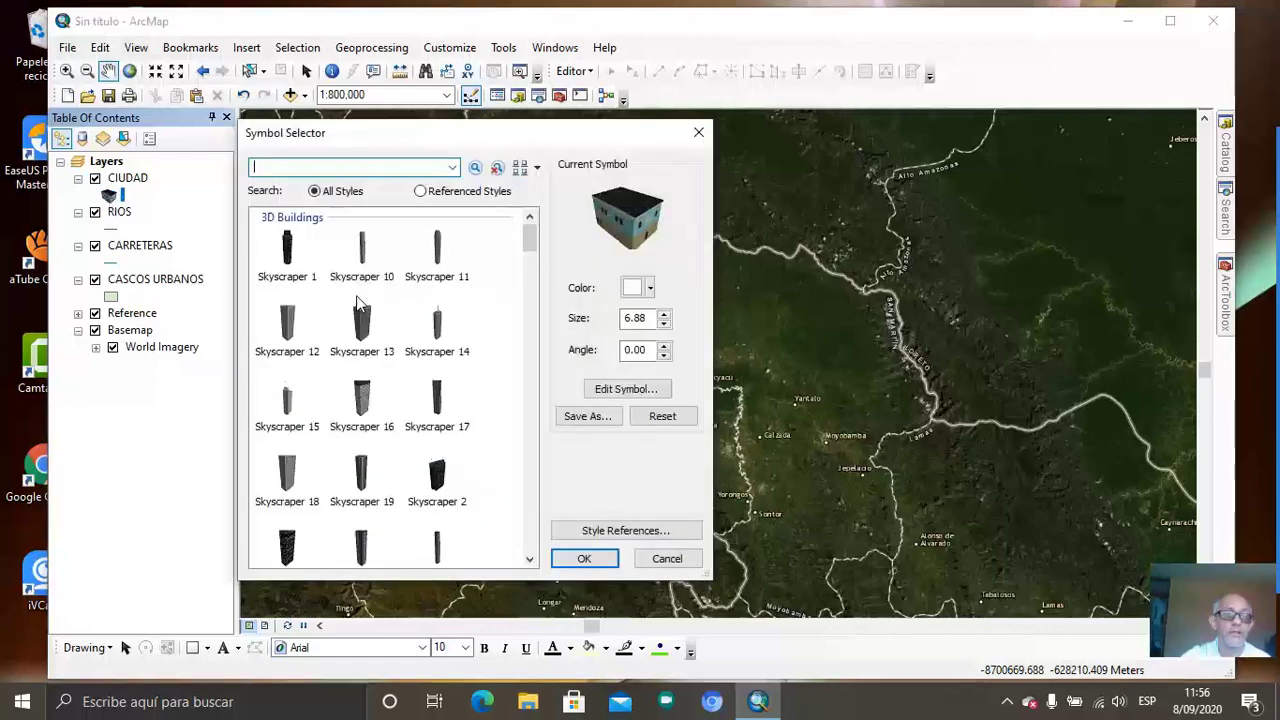
pyautogui.click(650, 288)
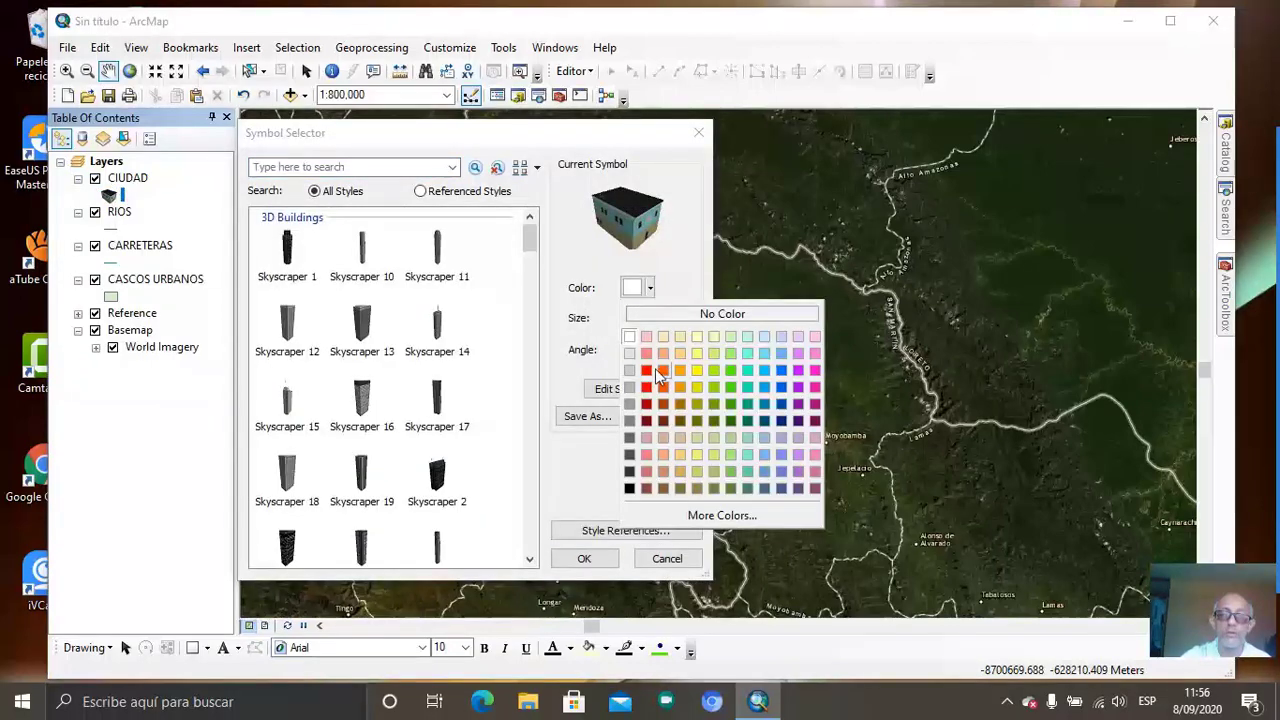
pyautogui.click(648, 378)
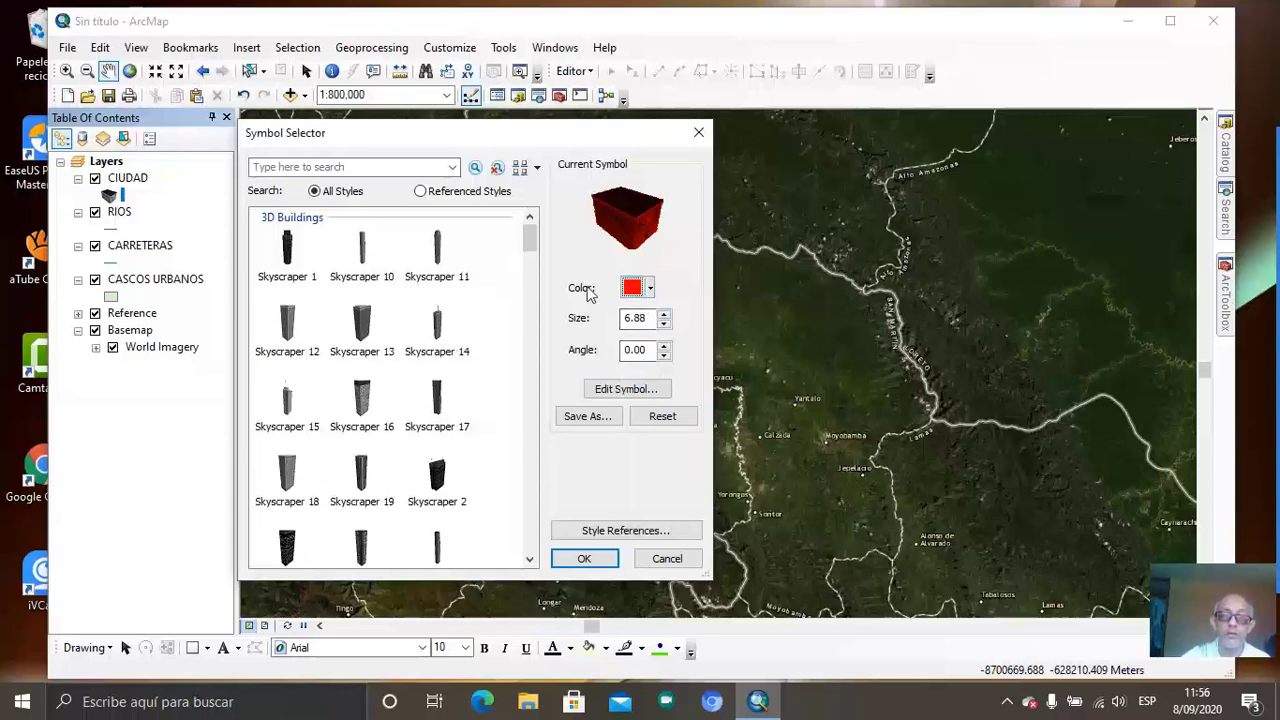
pyautogui.click(640, 291)
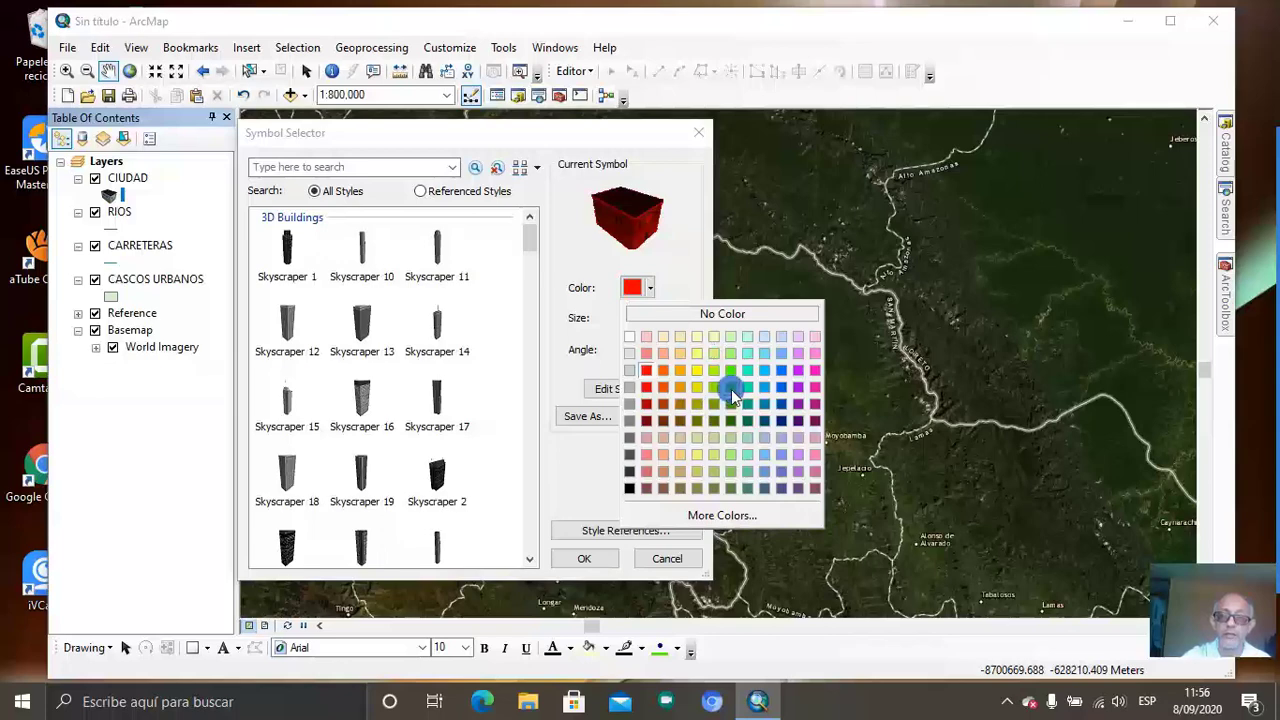
pyautogui.click(731, 387)
# - Set the CIUDAD building symbol's size to 25 and its angle to 15, and apply the changes
pyautogui.click(664, 314)
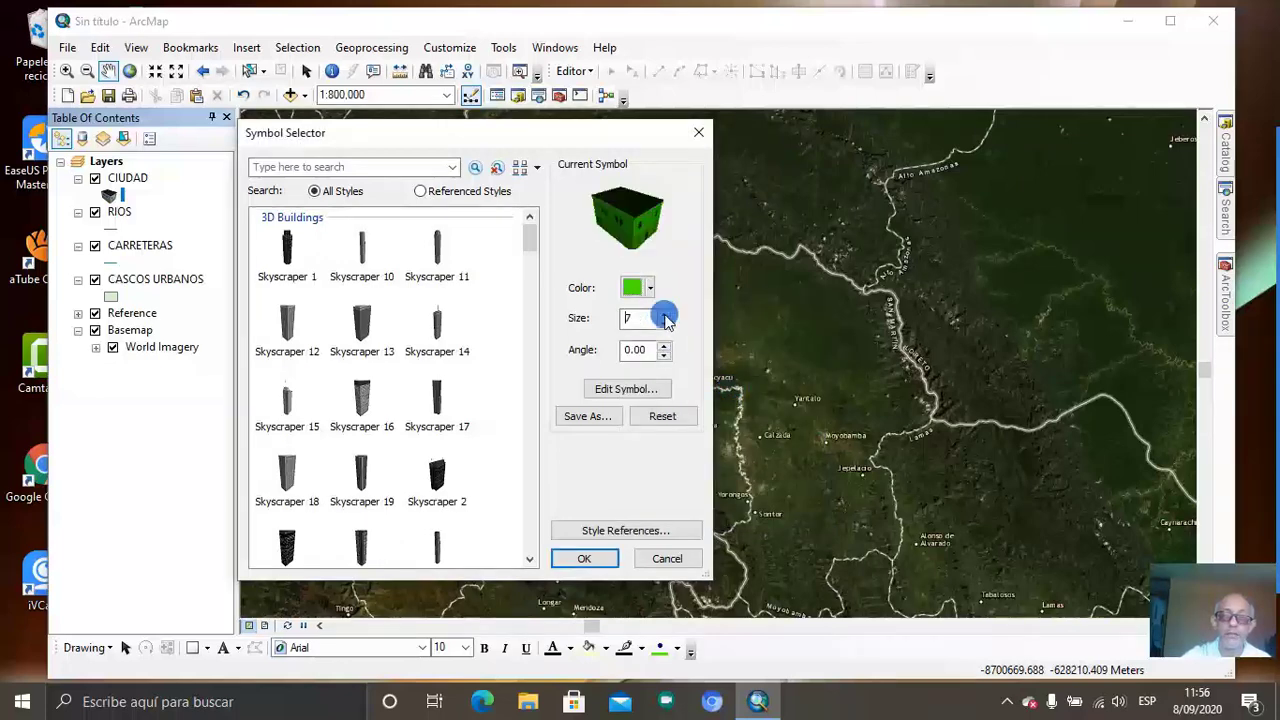
pyautogui.click(664, 314)
pyautogui.click(664, 314)
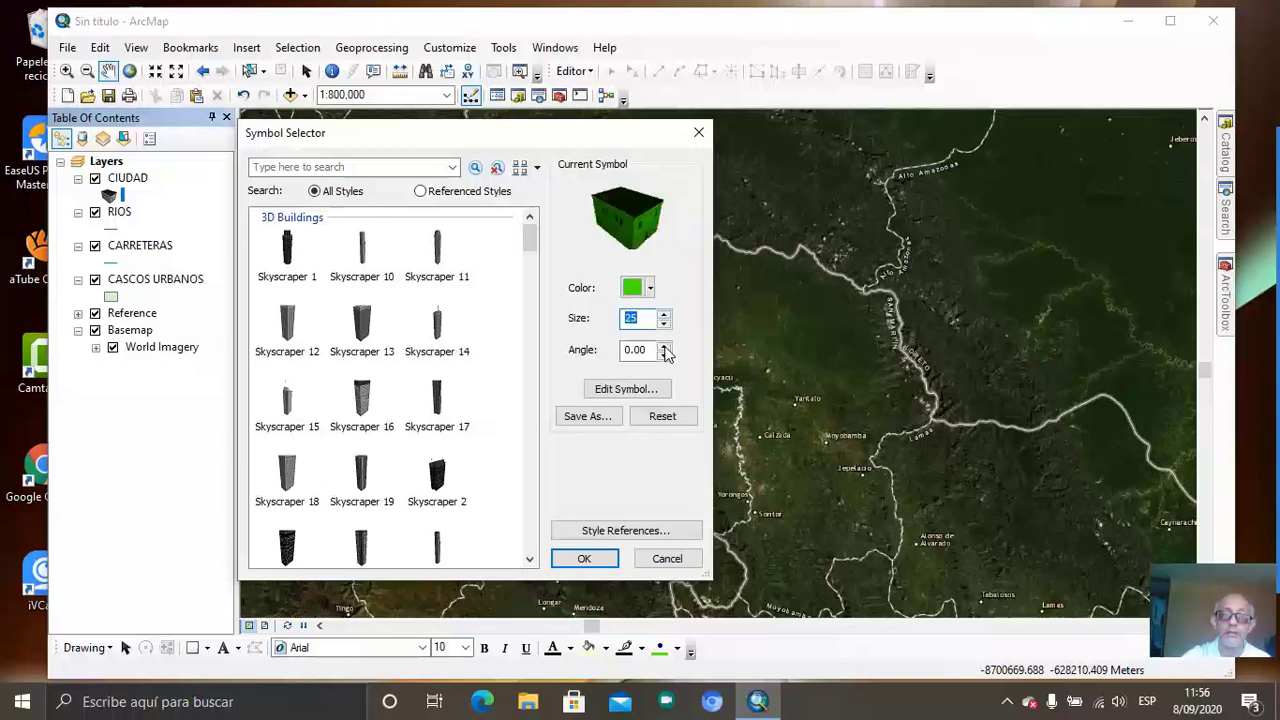
pyautogui.click(664, 346)
pyautogui.click(664, 346)
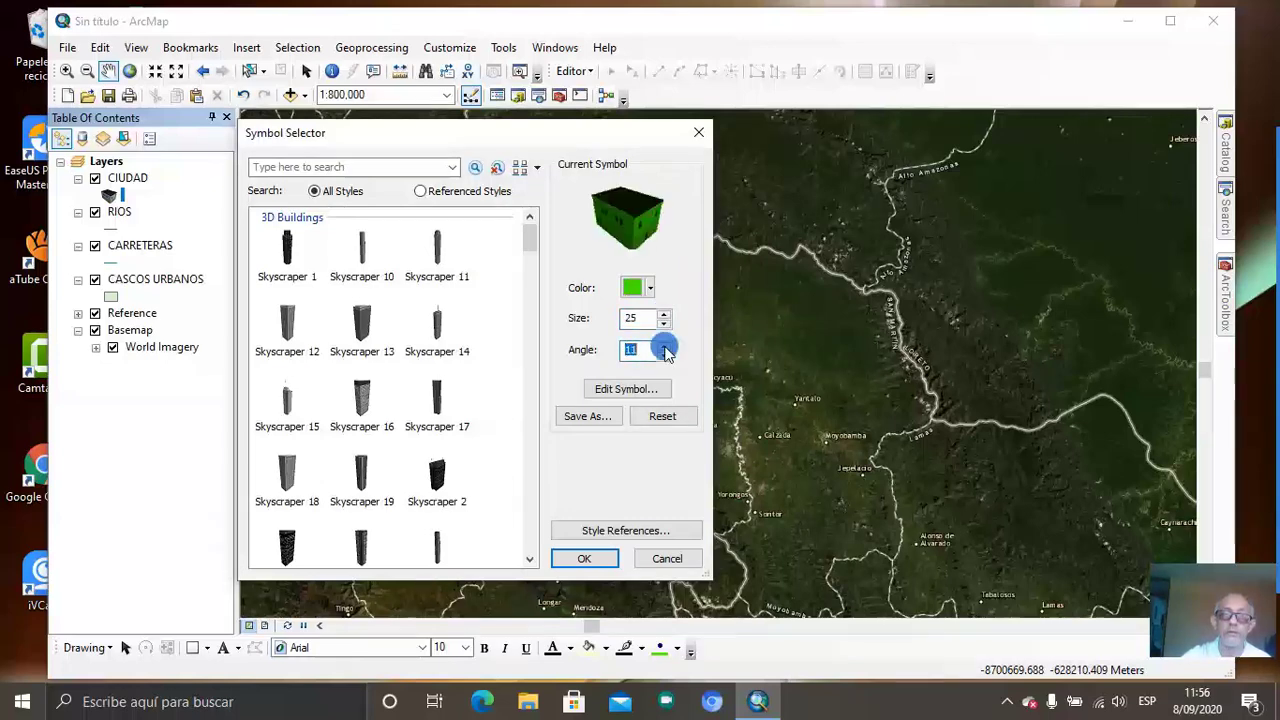
pyautogui.click(664, 346)
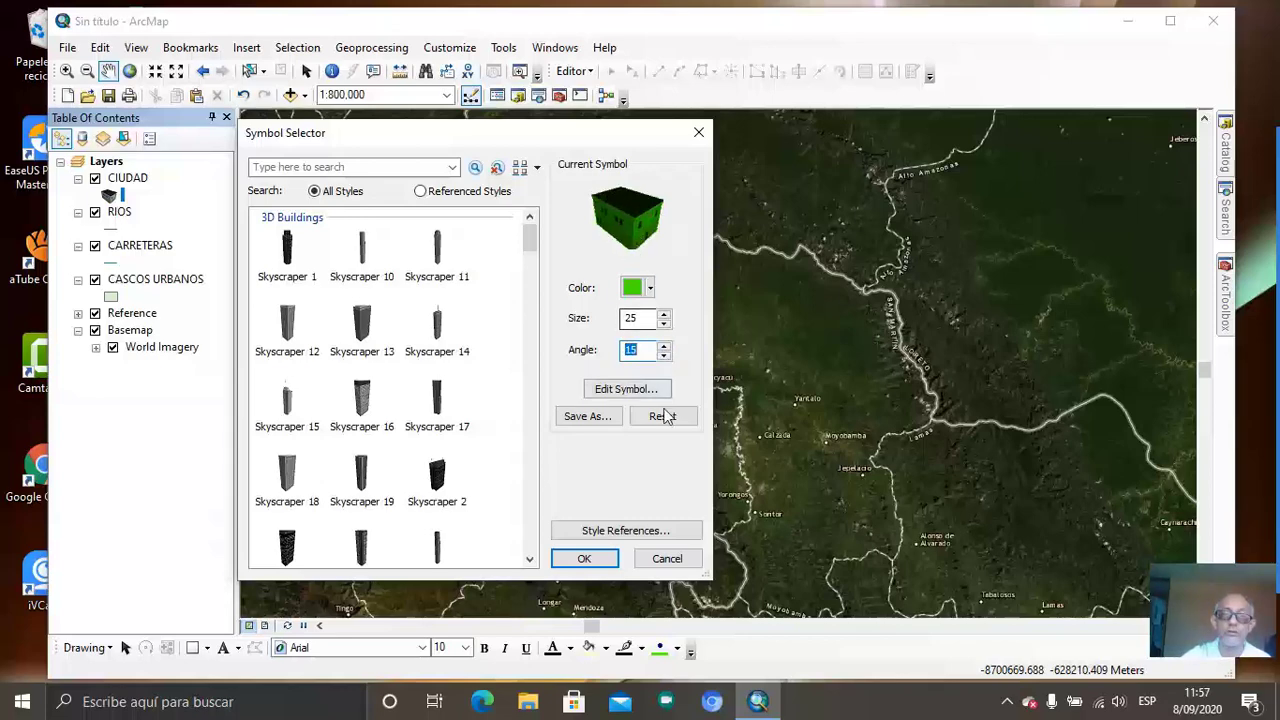
pyautogui.click(585, 557)
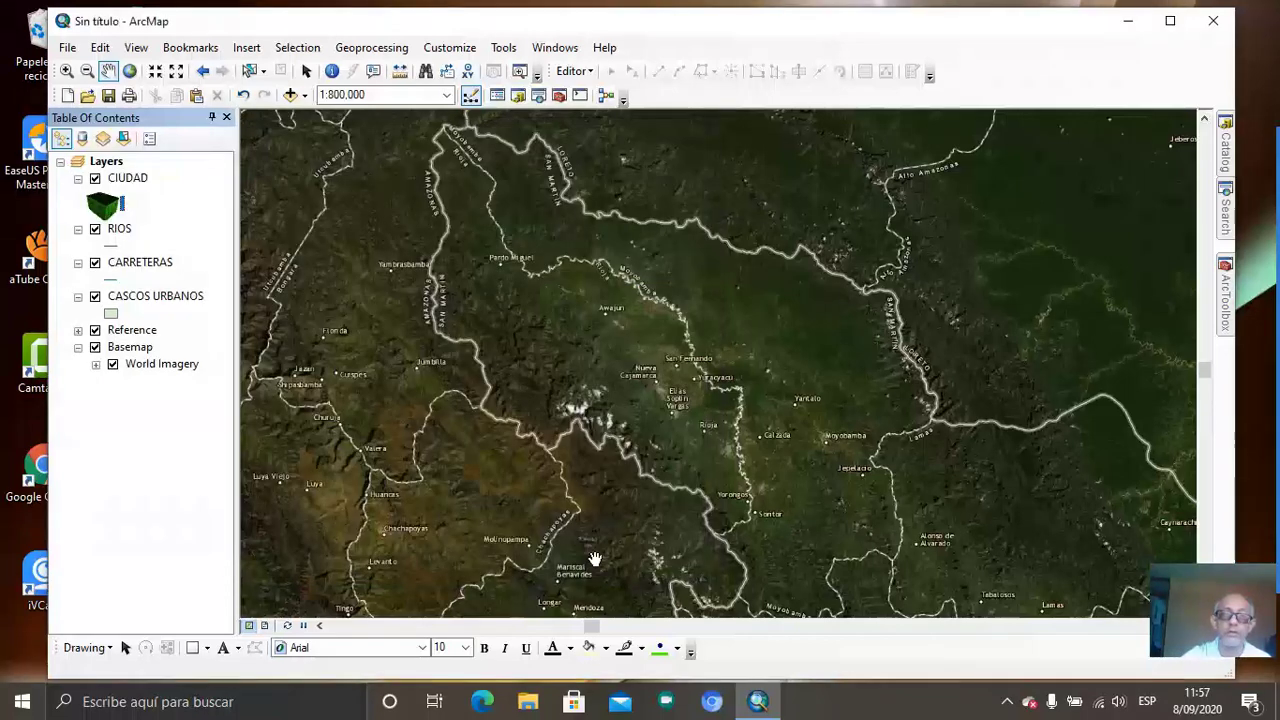
# - Reopen the CIUDAD layer's symbol, replace it with the ESRI Star 5 marker and color it orange
pyautogui.click(103, 205)
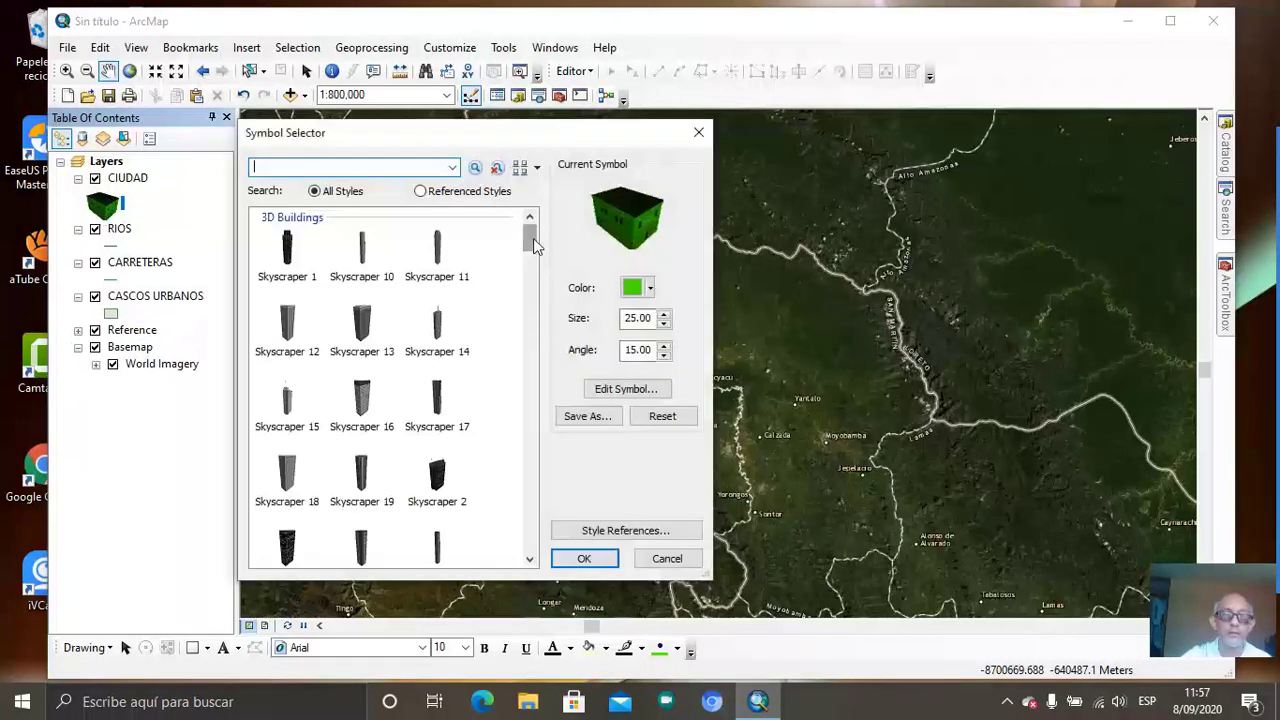
pyautogui.moveTo(530, 238); pyautogui.dragTo(530, 380)
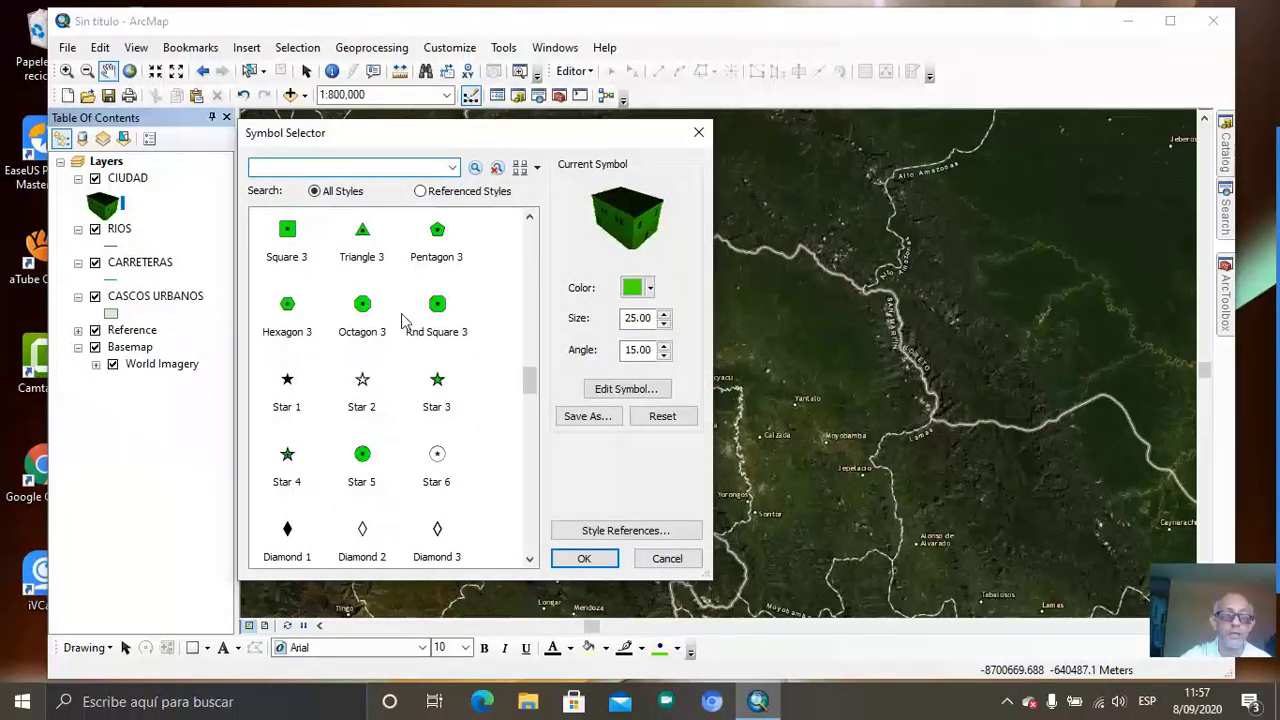
pyautogui.scroll(-2, 410, 338)
pyautogui.scroll(-2, 410, 335)
pyautogui.scroll(2, 390, 342)
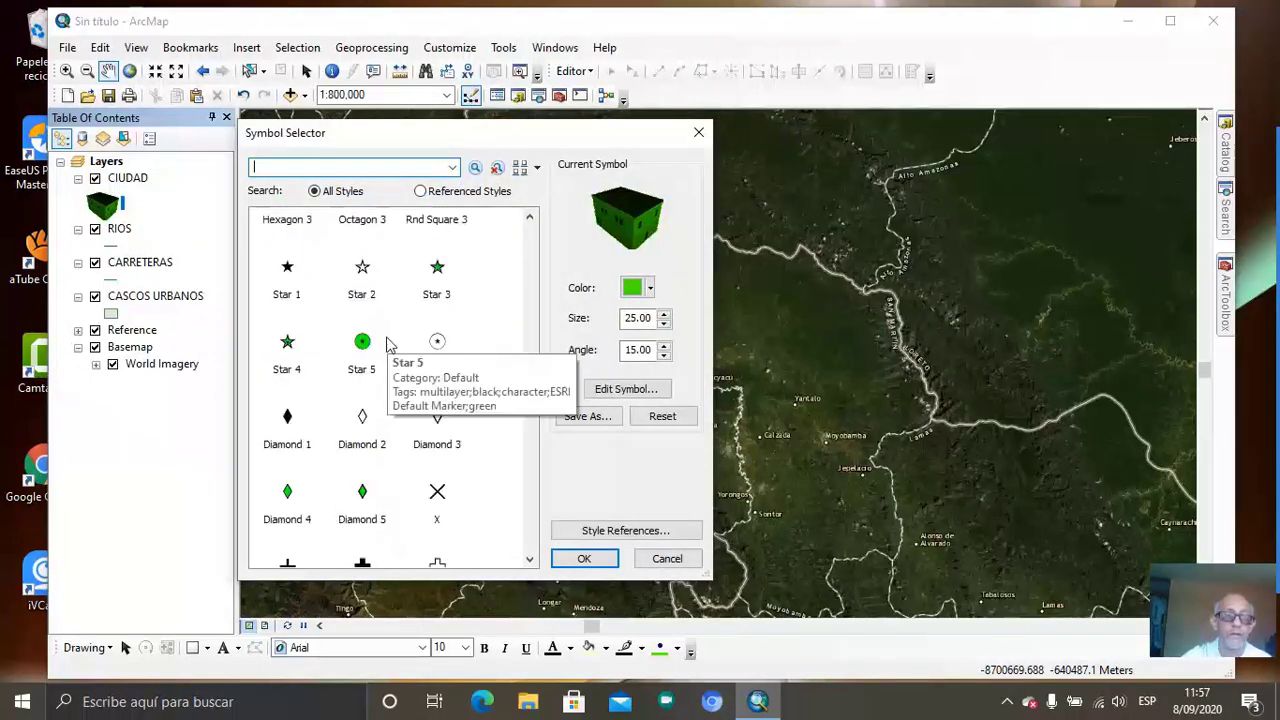
pyautogui.click(370, 344)
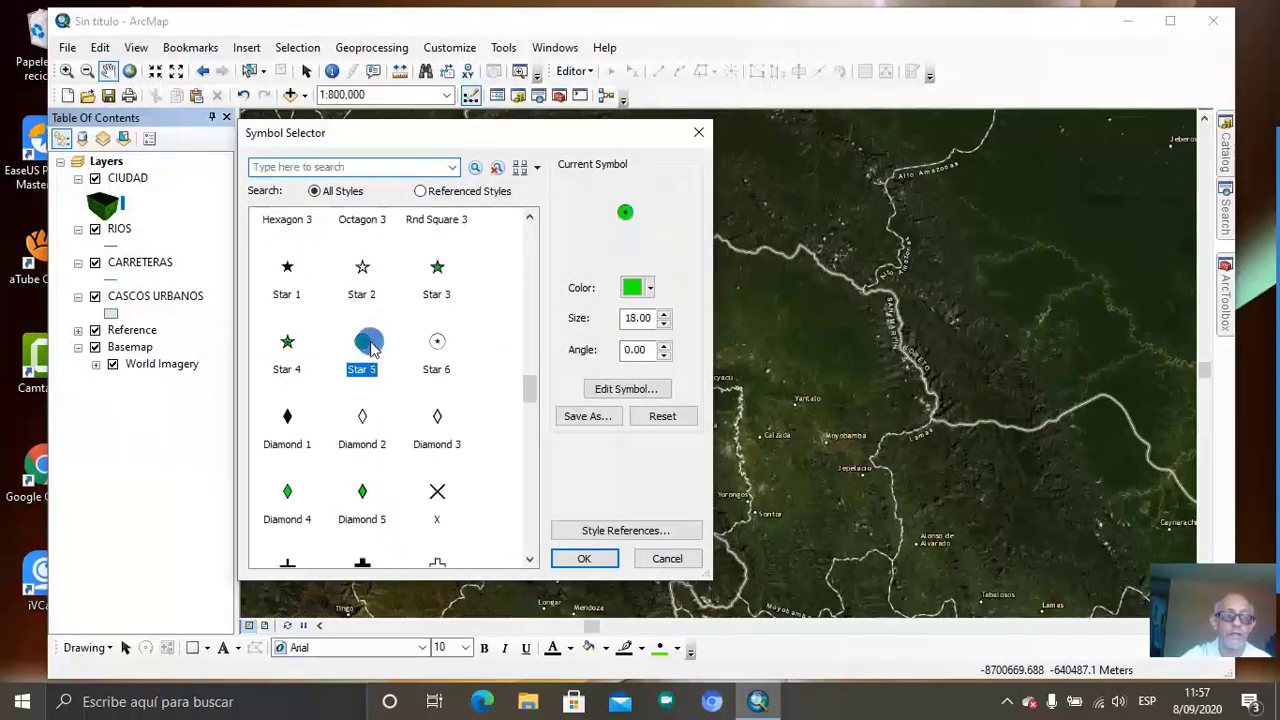
pyautogui.click(640, 288)
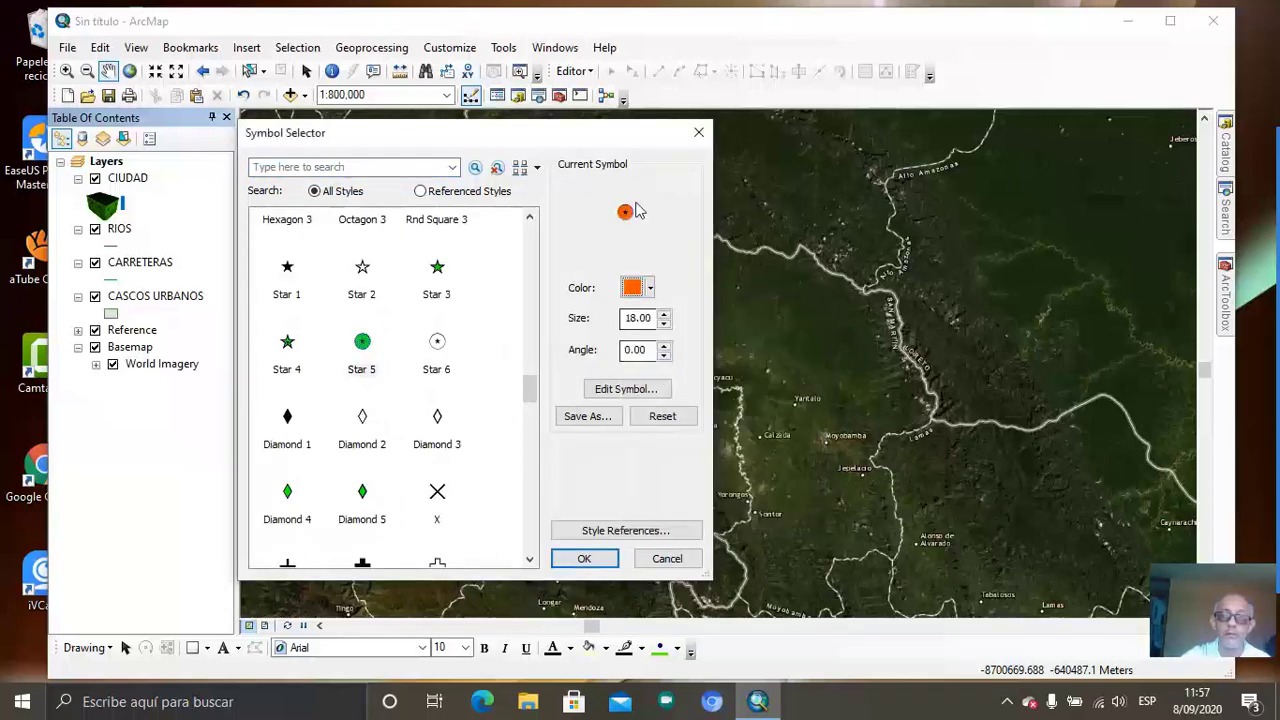
# - Set the Star 5 marker's size to 30 and its angle to -26
pyautogui.click(664, 323)
pyautogui.click(664, 323)
pyautogui.click(664, 324)
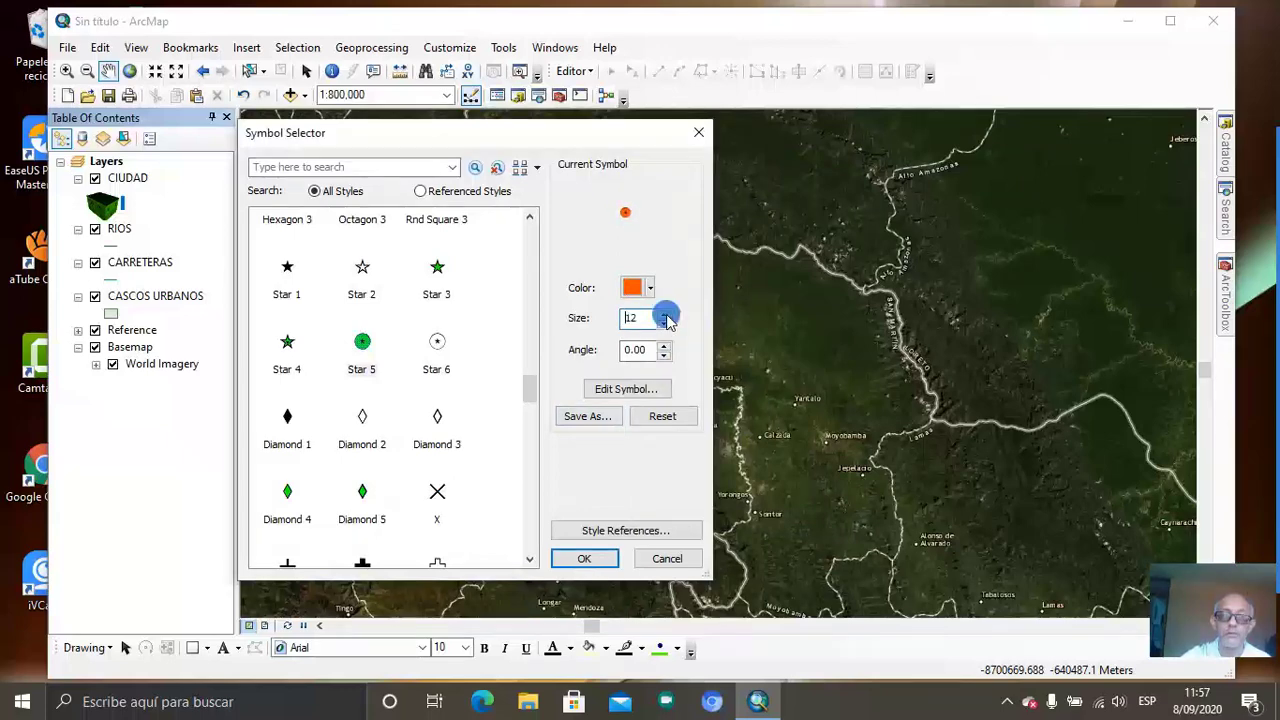
pyautogui.write('20')
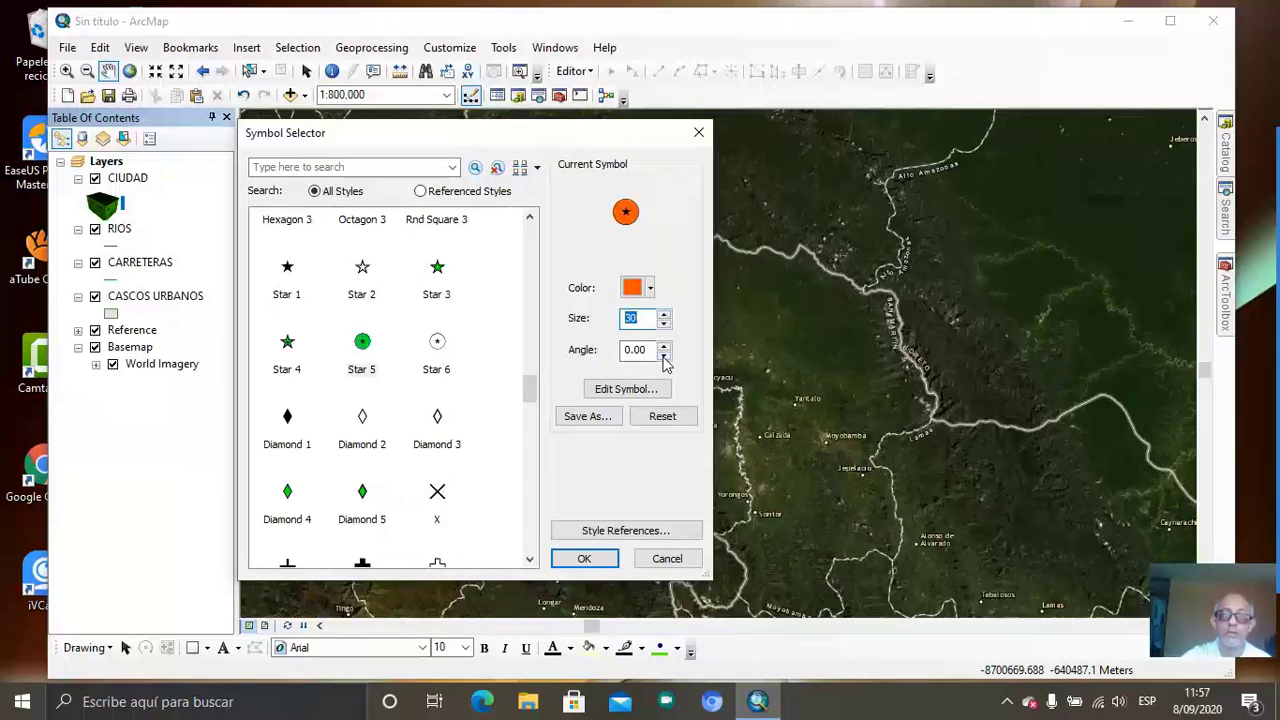
pyautogui.click(664, 353)
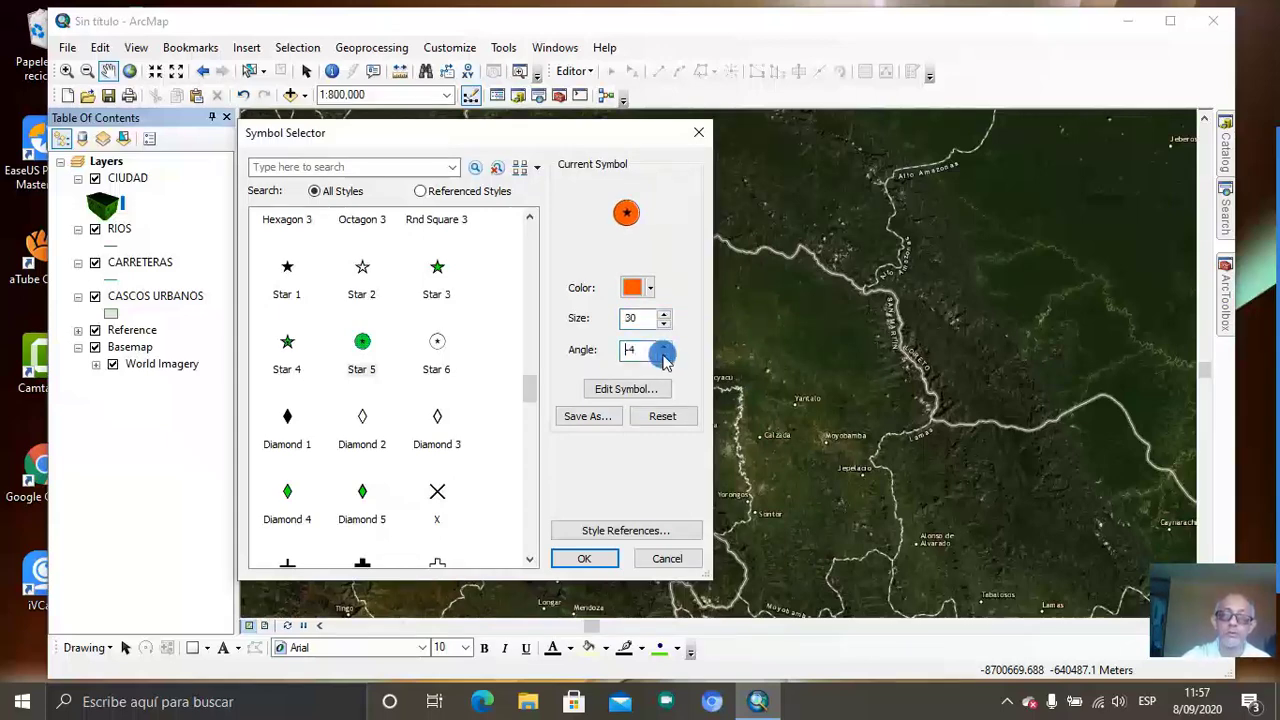
pyautogui.moveTo(663, 357); pyautogui.dragTo(665, 358)
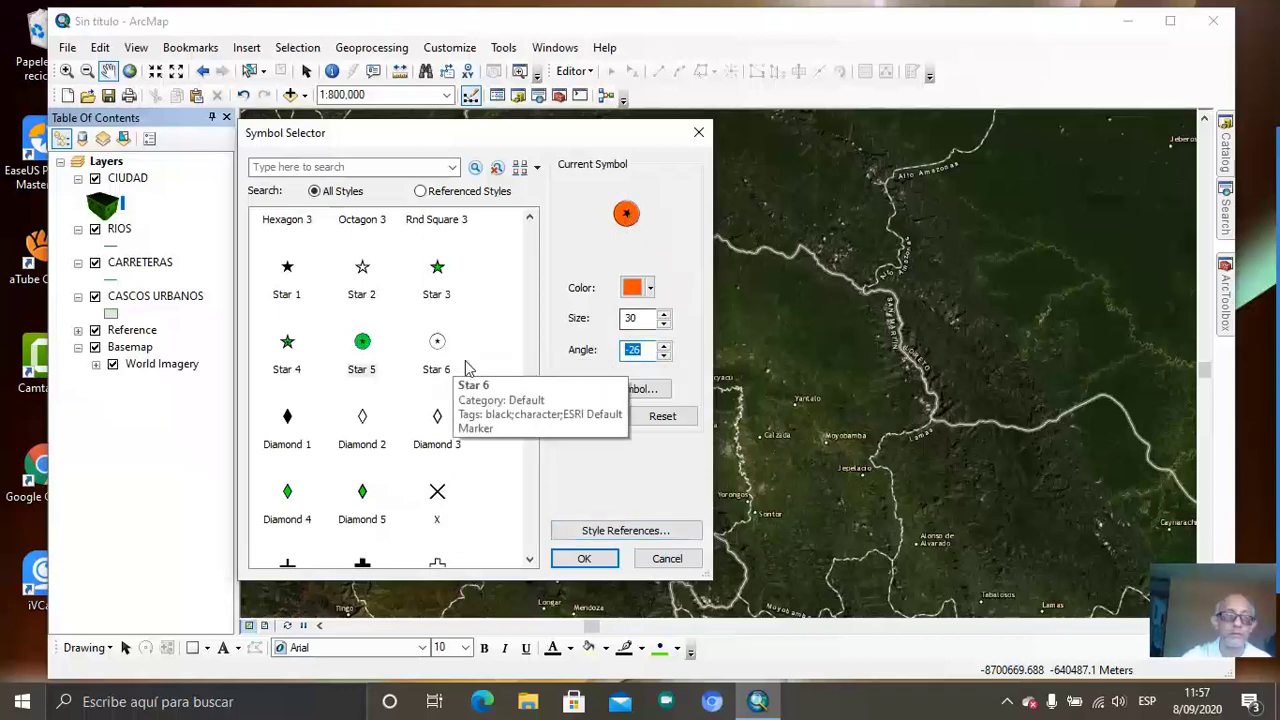
# - Replace the CIUDAD layer's marker with the ESRI Pushpin 3 symbol and color it red
pyautogui.scroll(-3, 490, 347)
pyautogui.scroll(-5, 490, 347)
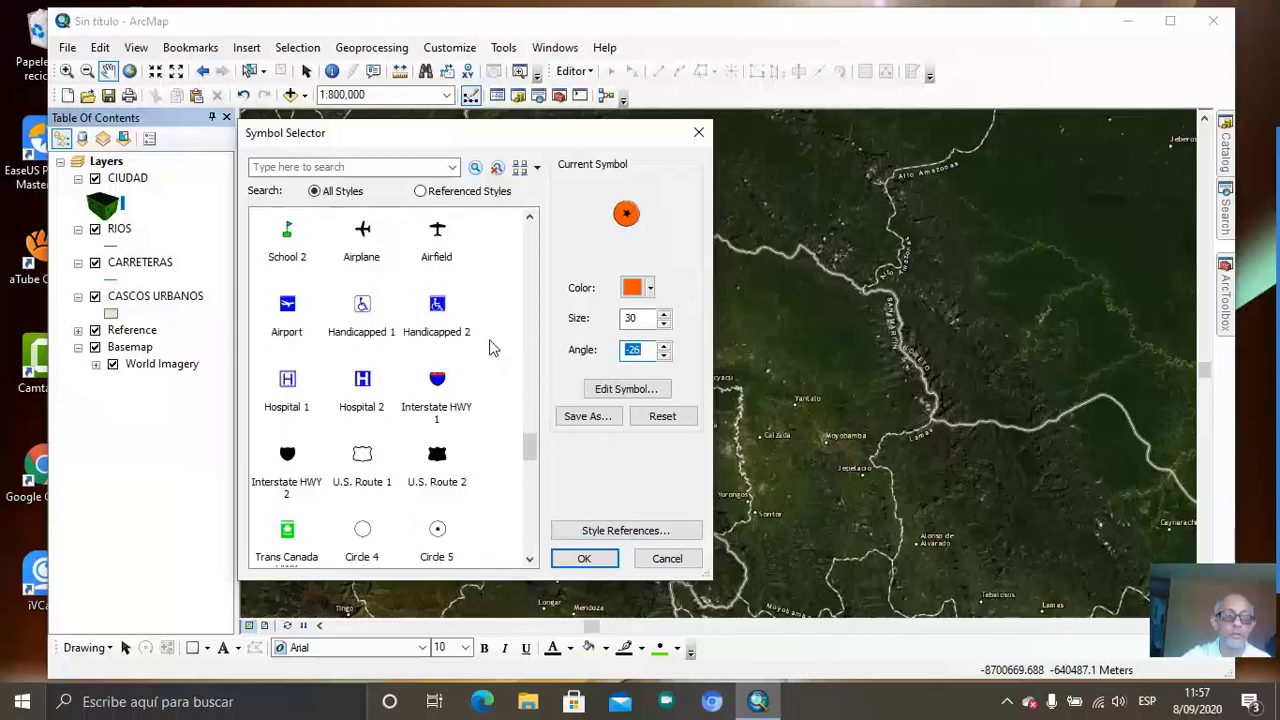
pyautogui.scroll(-15, 490, 347)
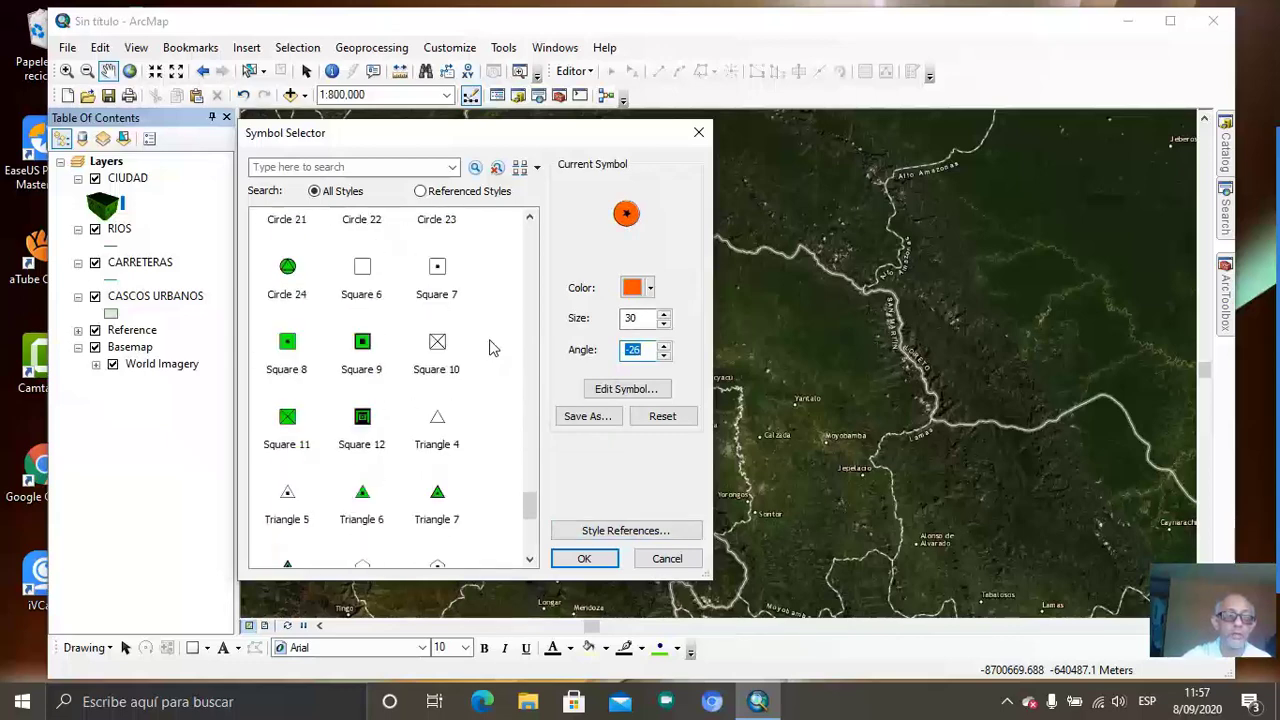
pyautogui.scroll(-1, 490, 347)
pyautogui.scroll(18, 490, 347)
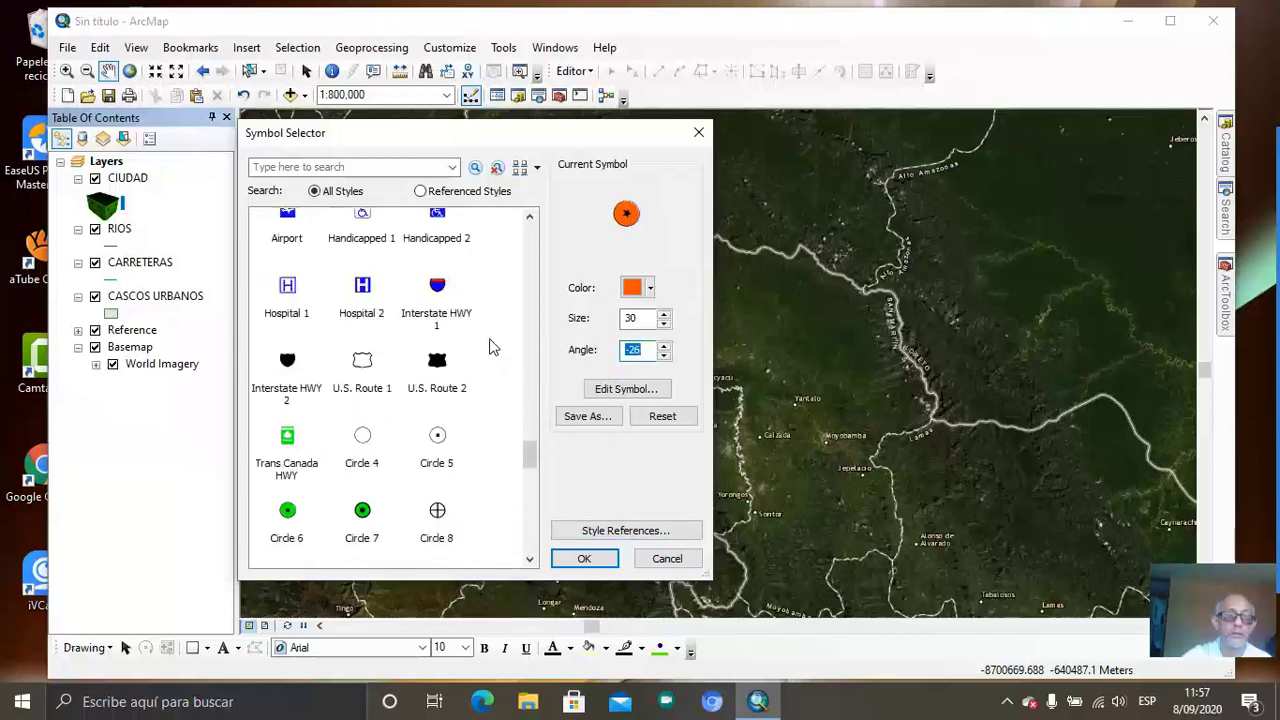
pyautogui.scroll(3, 490, 347)
pyautogui.scroll(-2, 490, 347)
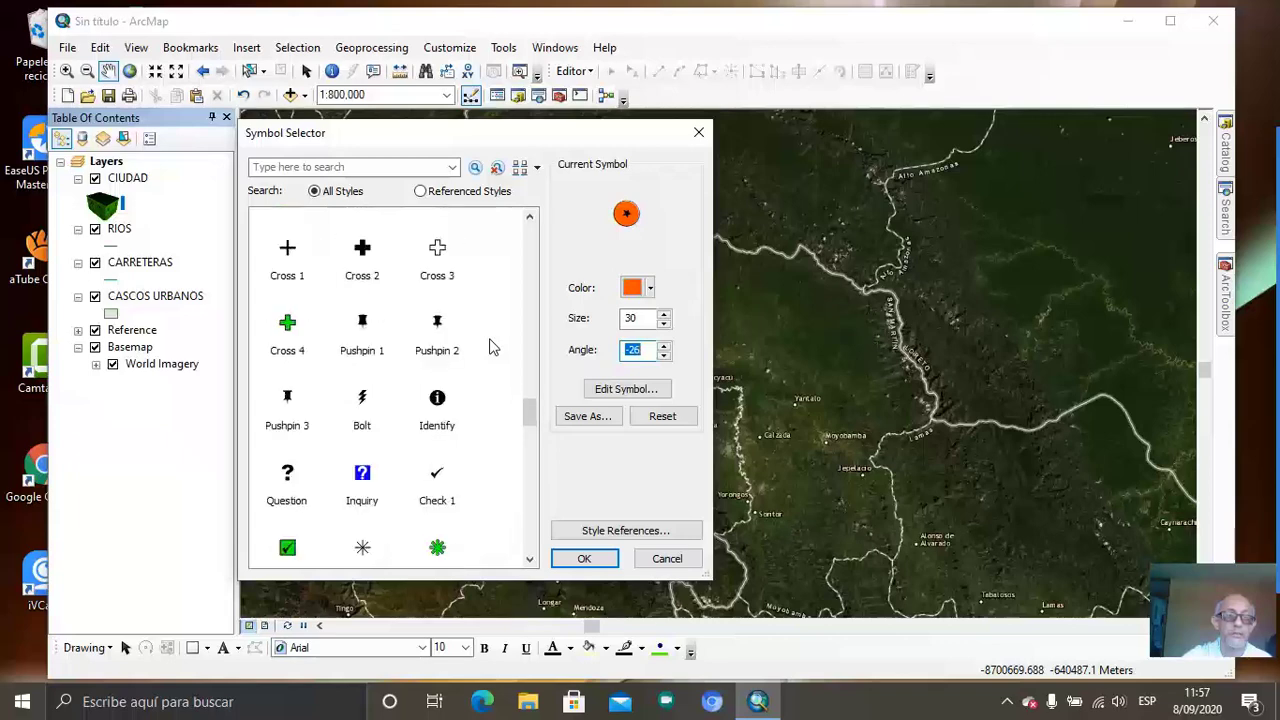
pyautogui.click(287, 398)
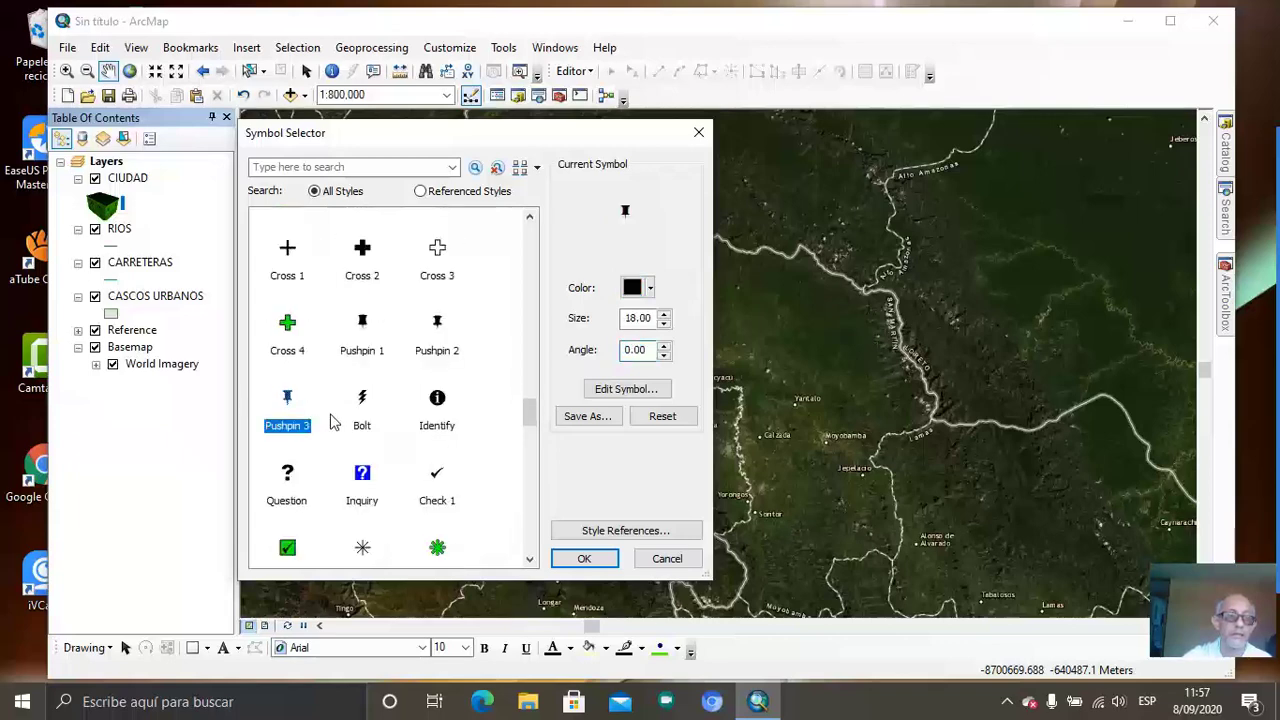
pyautogui.click(636, 288)
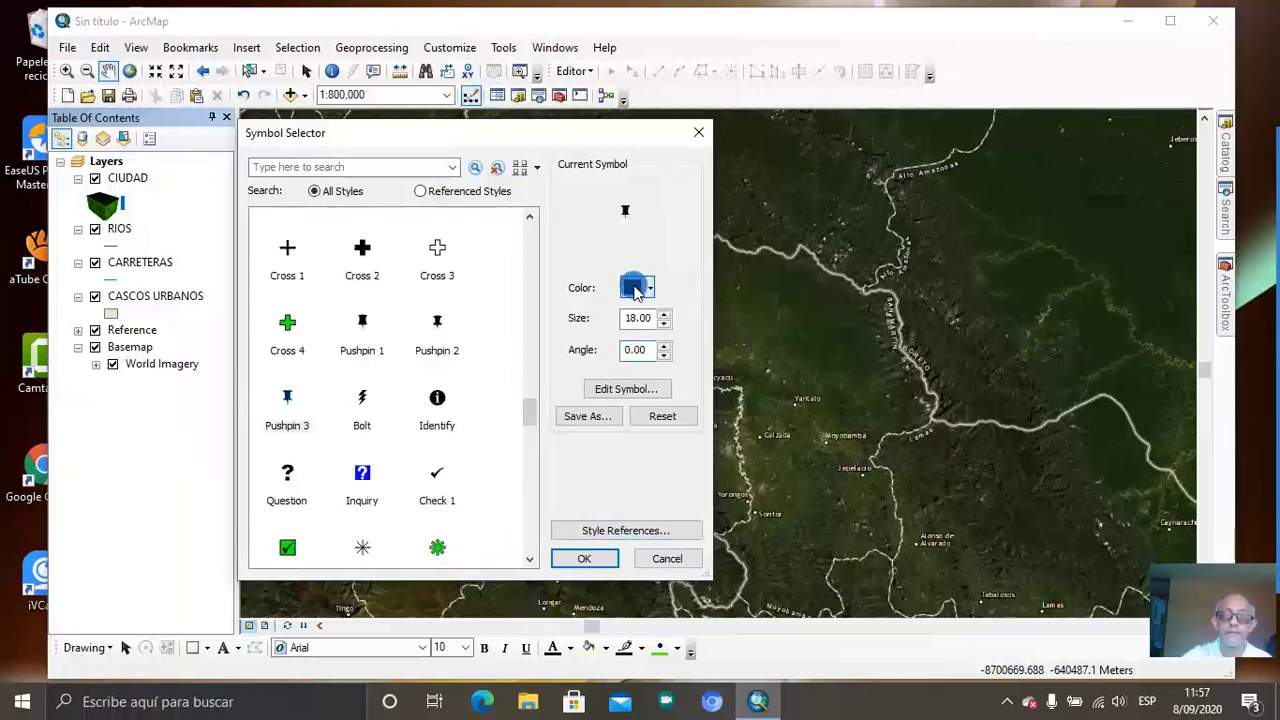
pyautogui.click(646, 370)
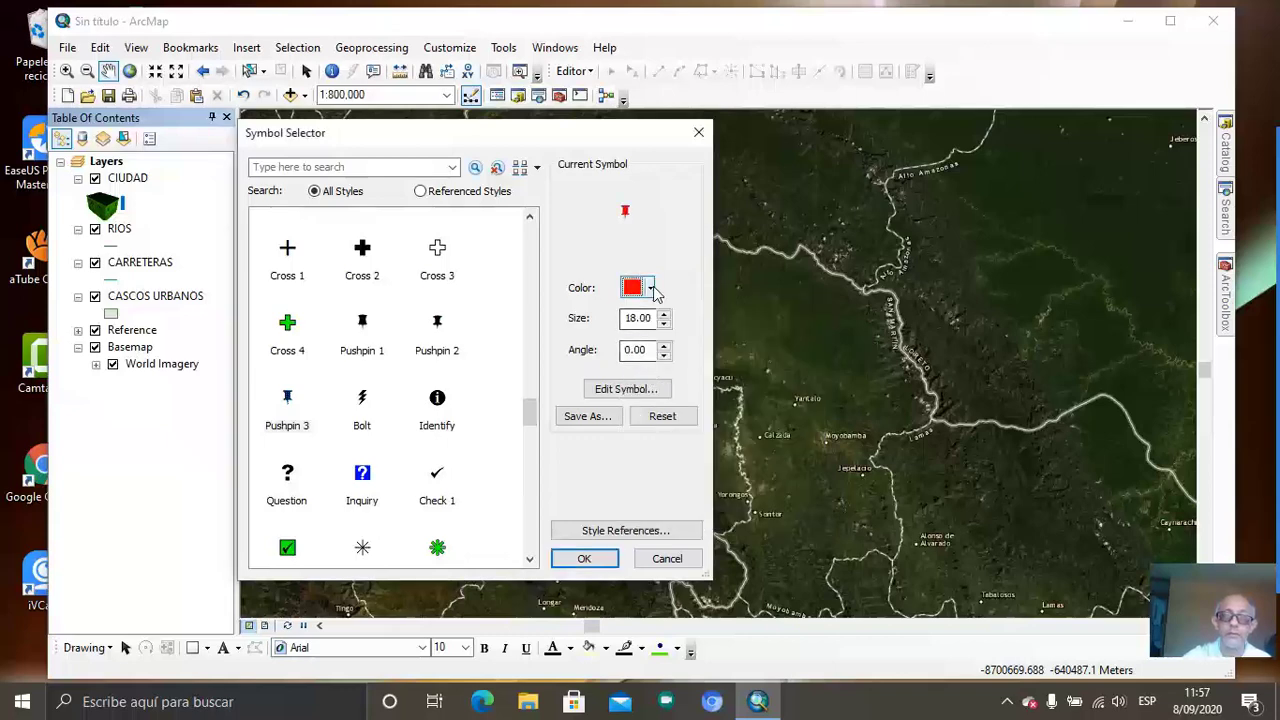
# - Tilt the pushpin marker by raising its angle past 15, and apply the symbol to the CIUDAD layer
pyautogui.click(664, 352)
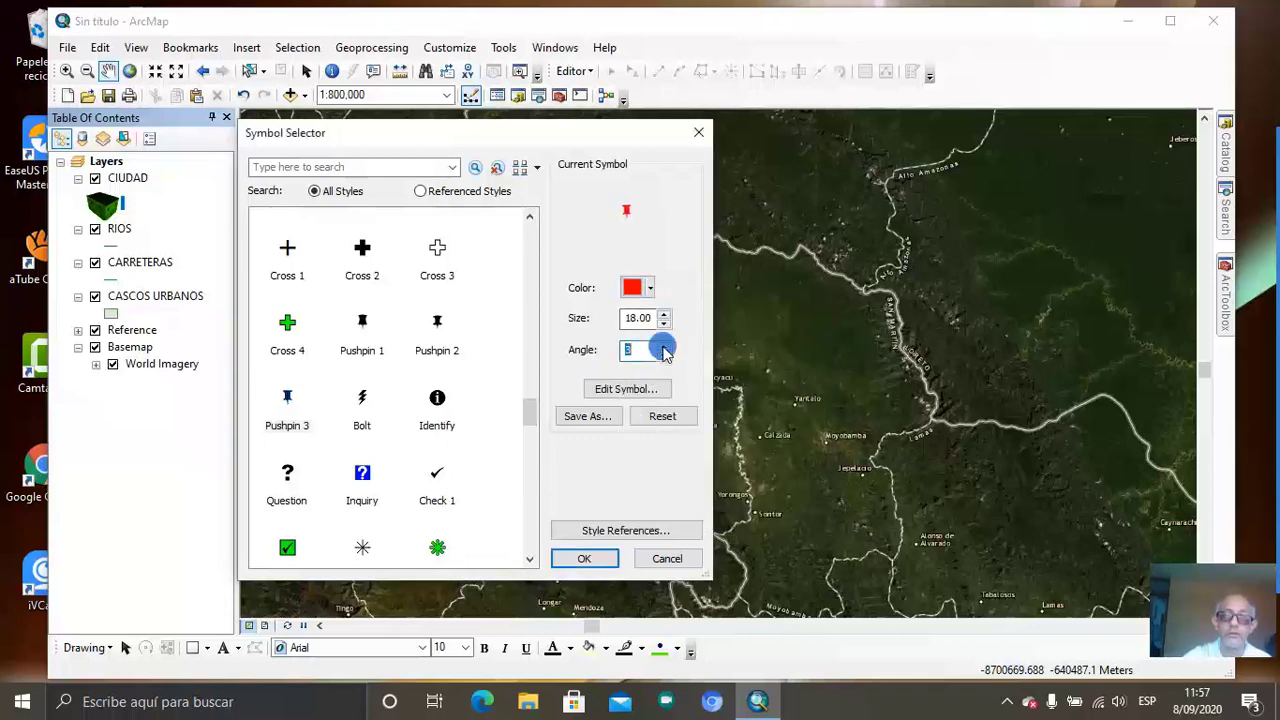
pyautogui.click(664, 352)
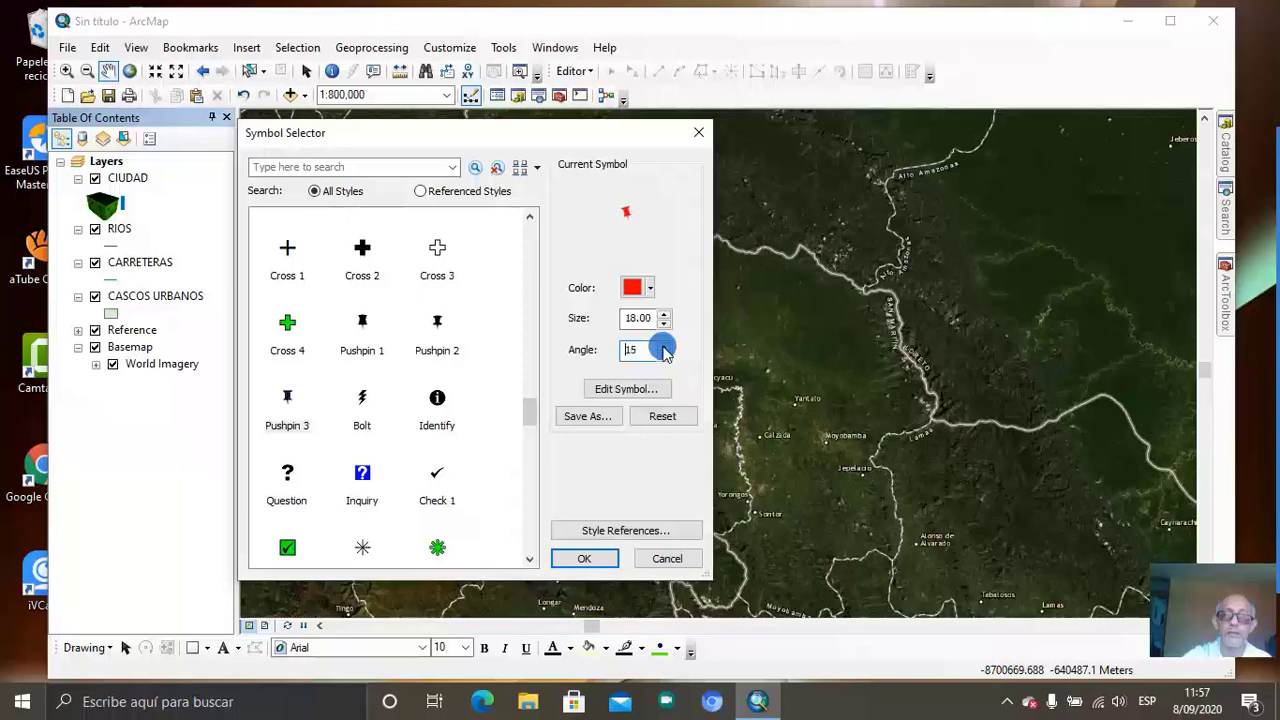
pyautogui.click(664, 352)
pyautogui.click(664, 352)
pyautogui.click(664, 352)
pyautogui.click(600, 558)
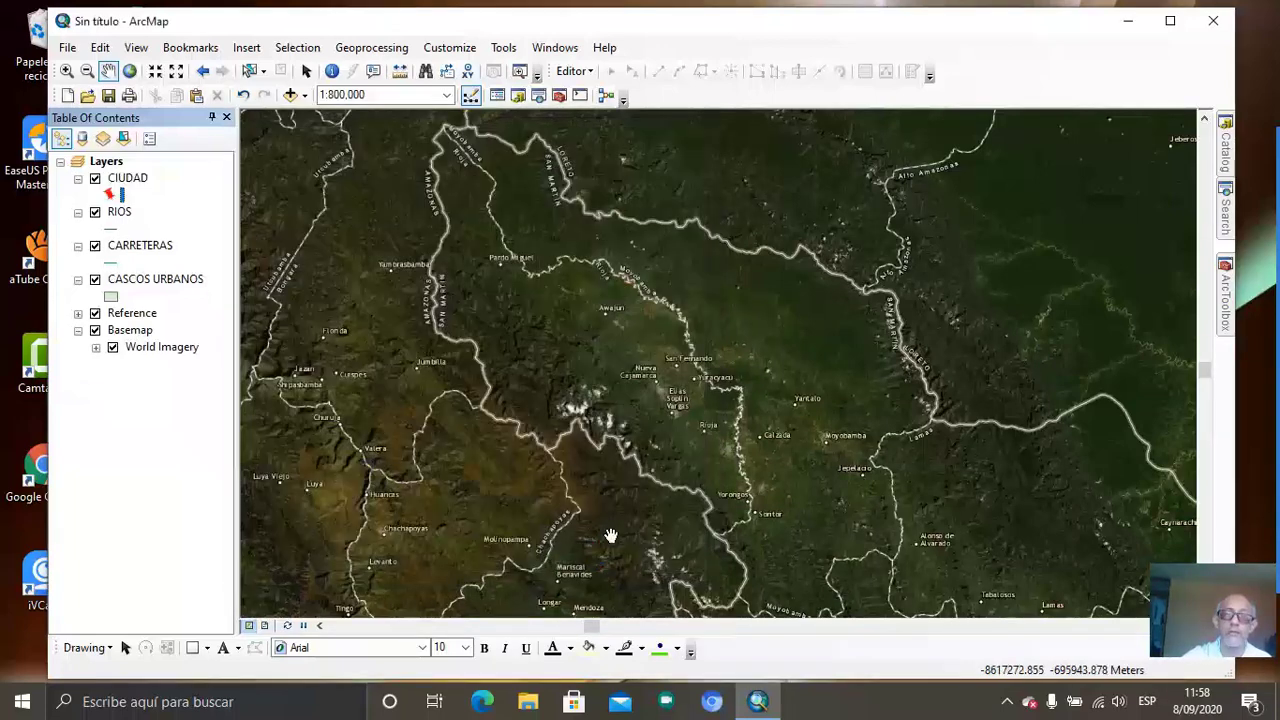
# - Change the RIOS layer's line symbol to the ESRI Highway style, color it blue, and apply it
pyautogui.click(111, 232)
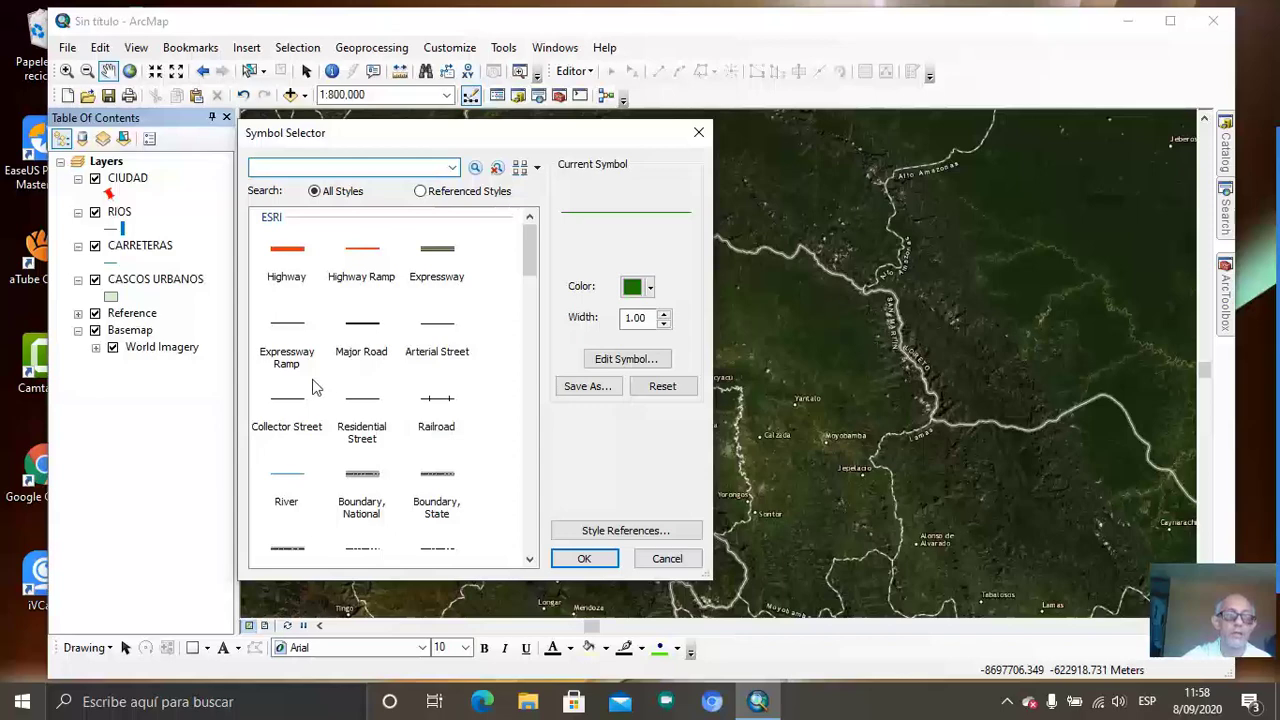
pyautogui.click(287, 247)
pyautogui.click(634, 288)
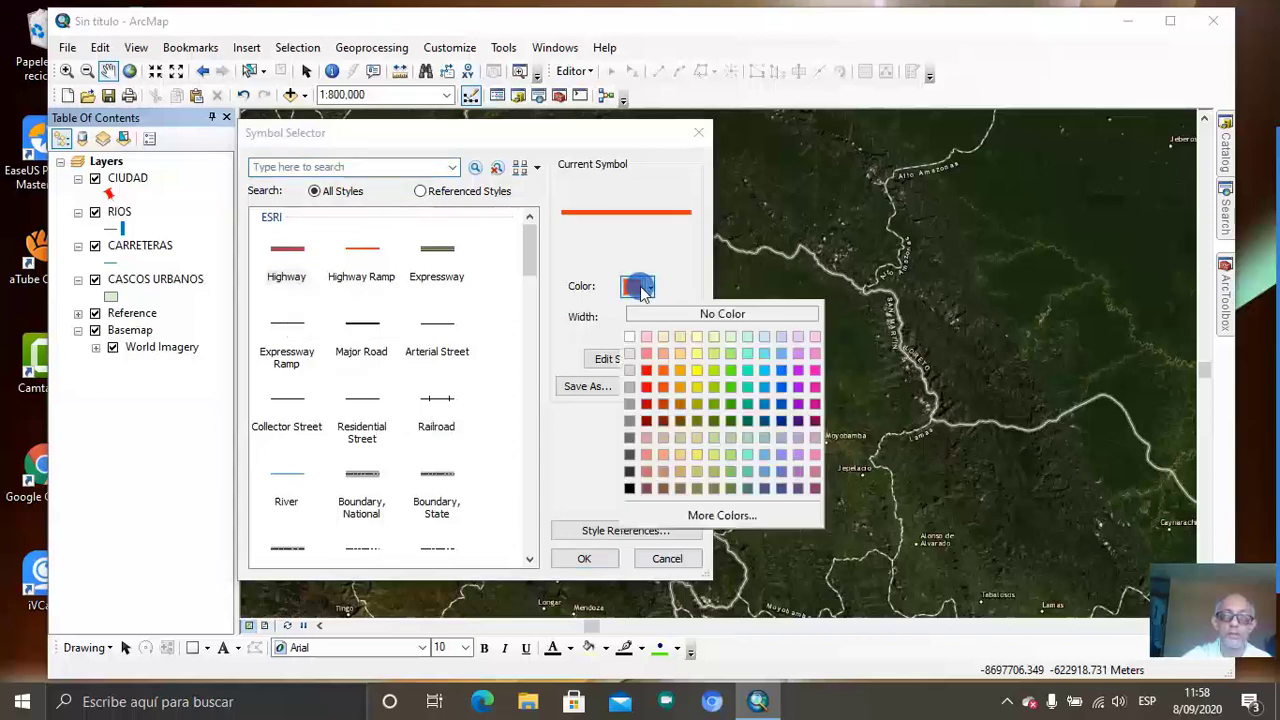
pyautogui.click(766, 404)
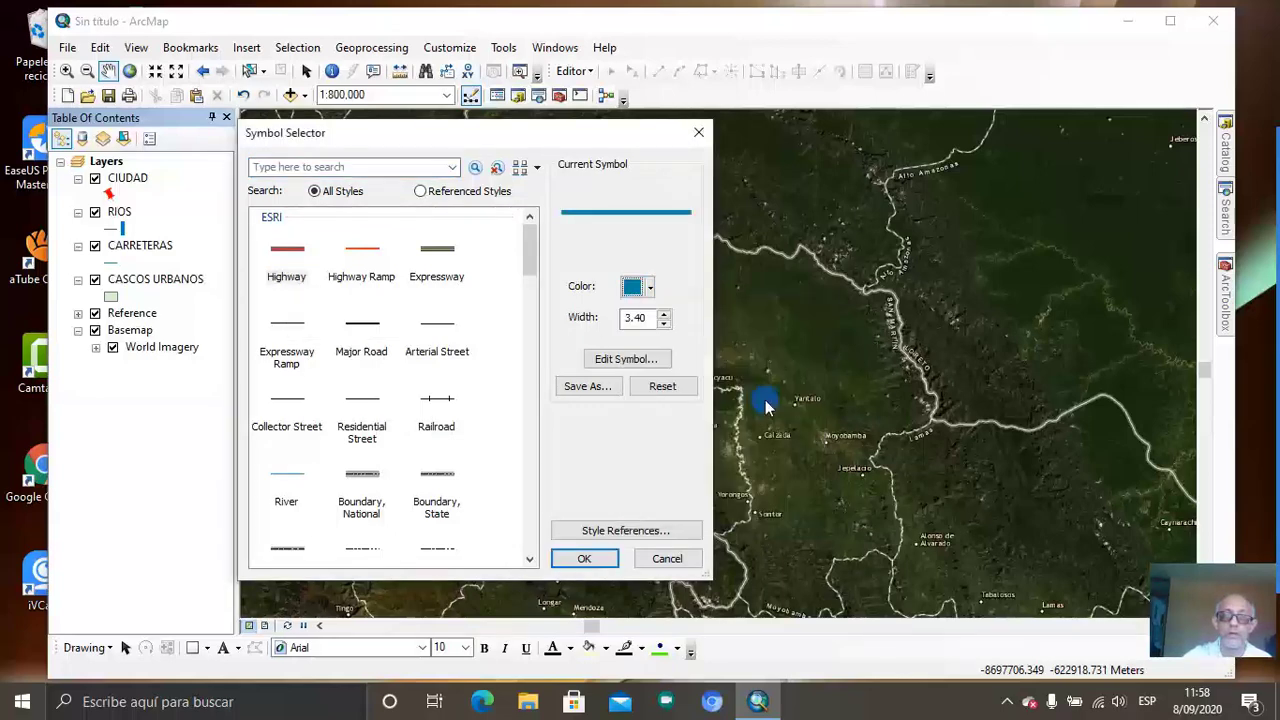
pyautogui.click(590, 560)
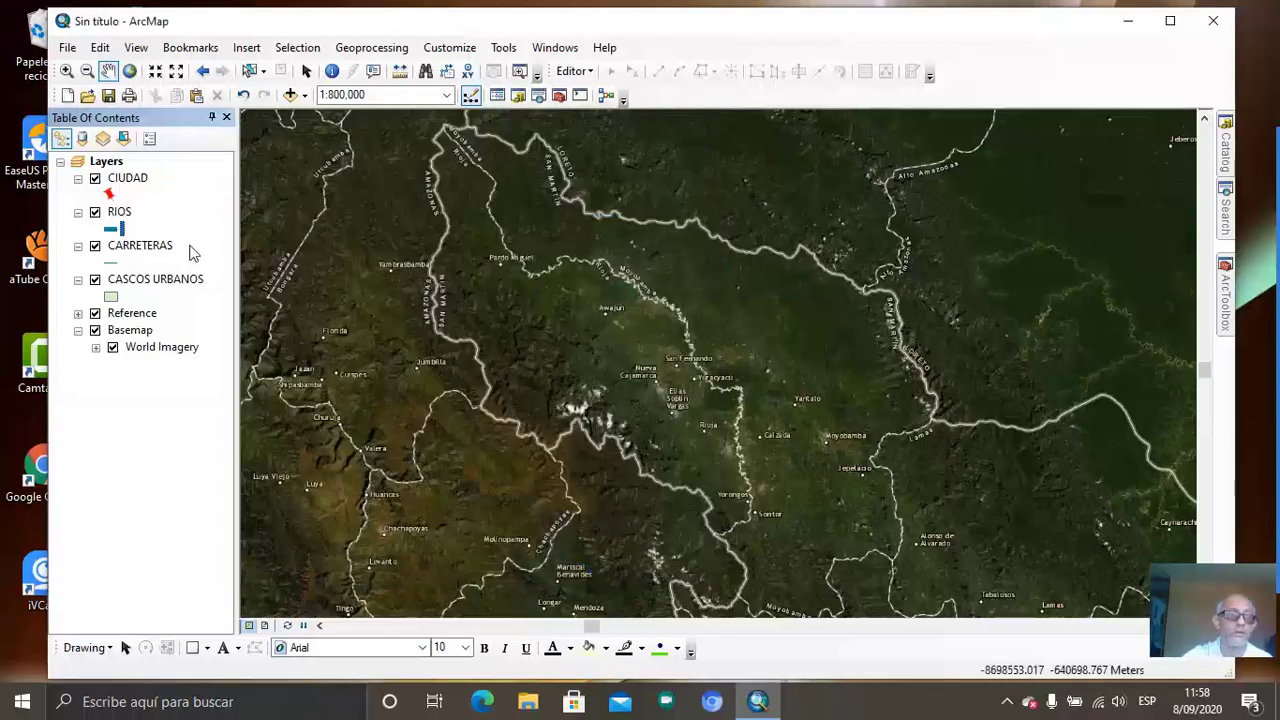
# - Change the CARRETERAS layer's line symbol to the ESRI Freeway style, color it dark red, and apply it
pyautogui.click(116, 262)
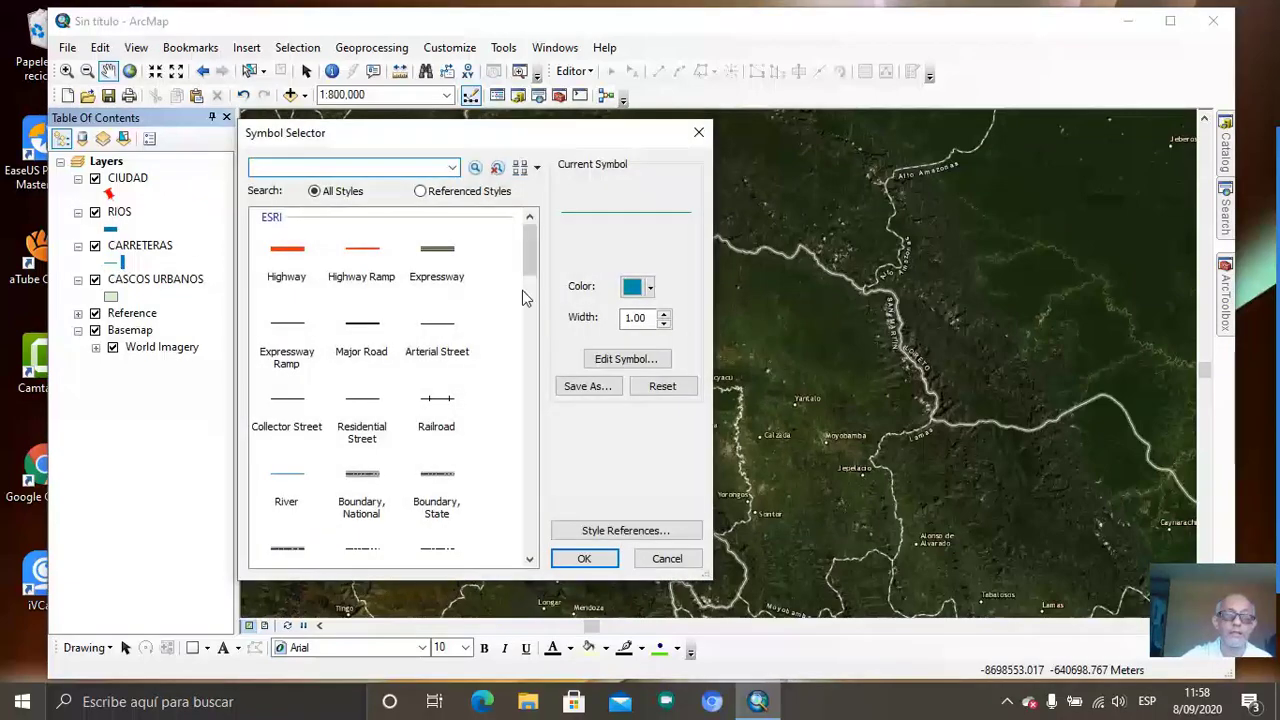
pyautogui.scroll(-2, 478, 368)
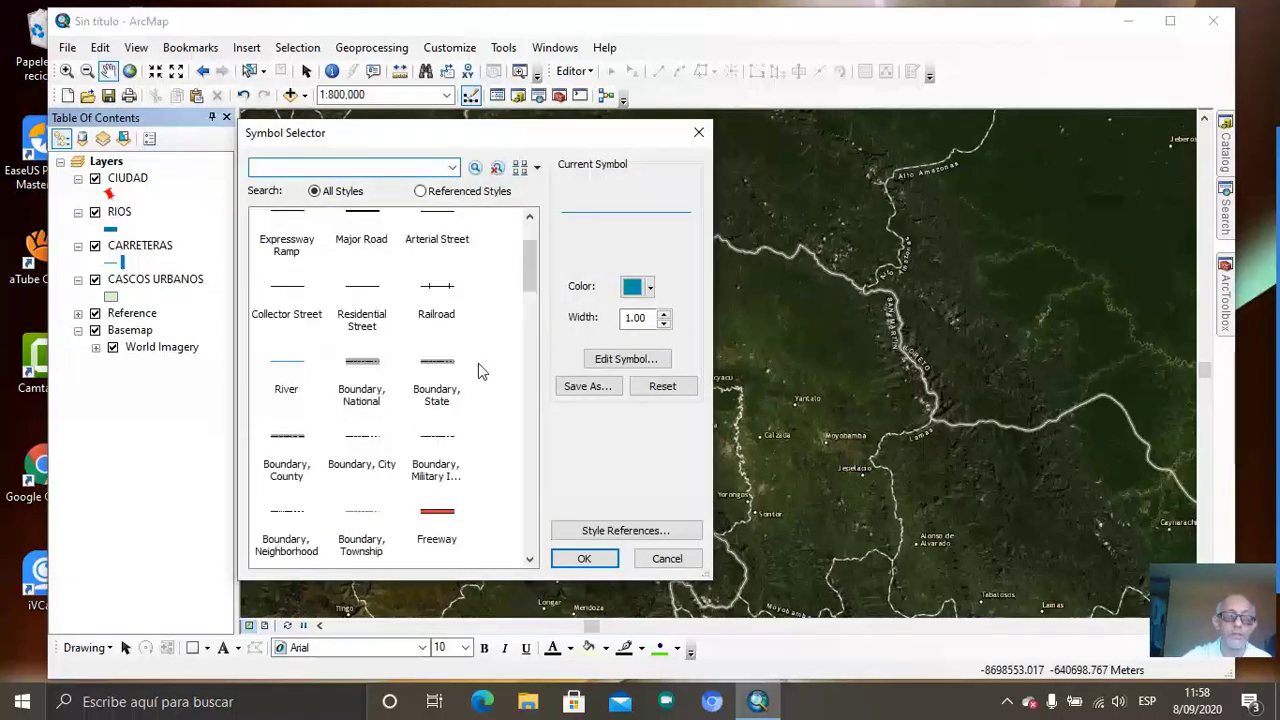
pyautogui.click(440, 515)
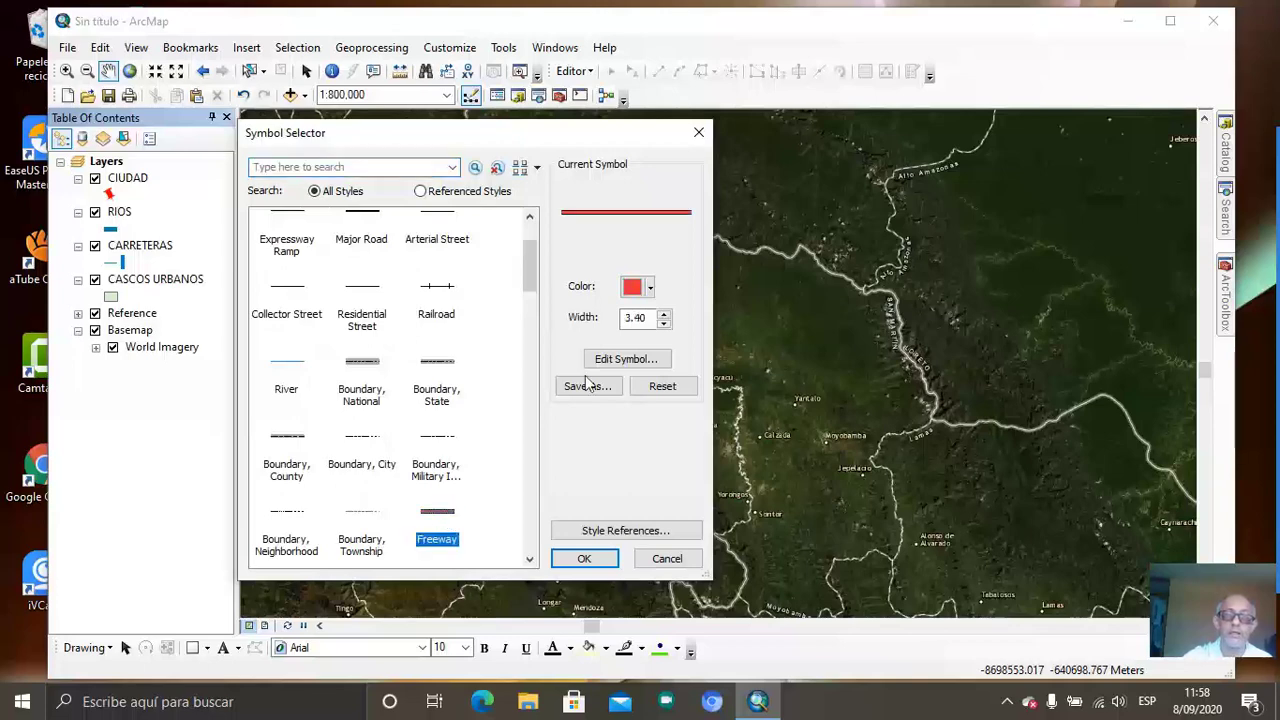
pyautogui.click(640, 288)
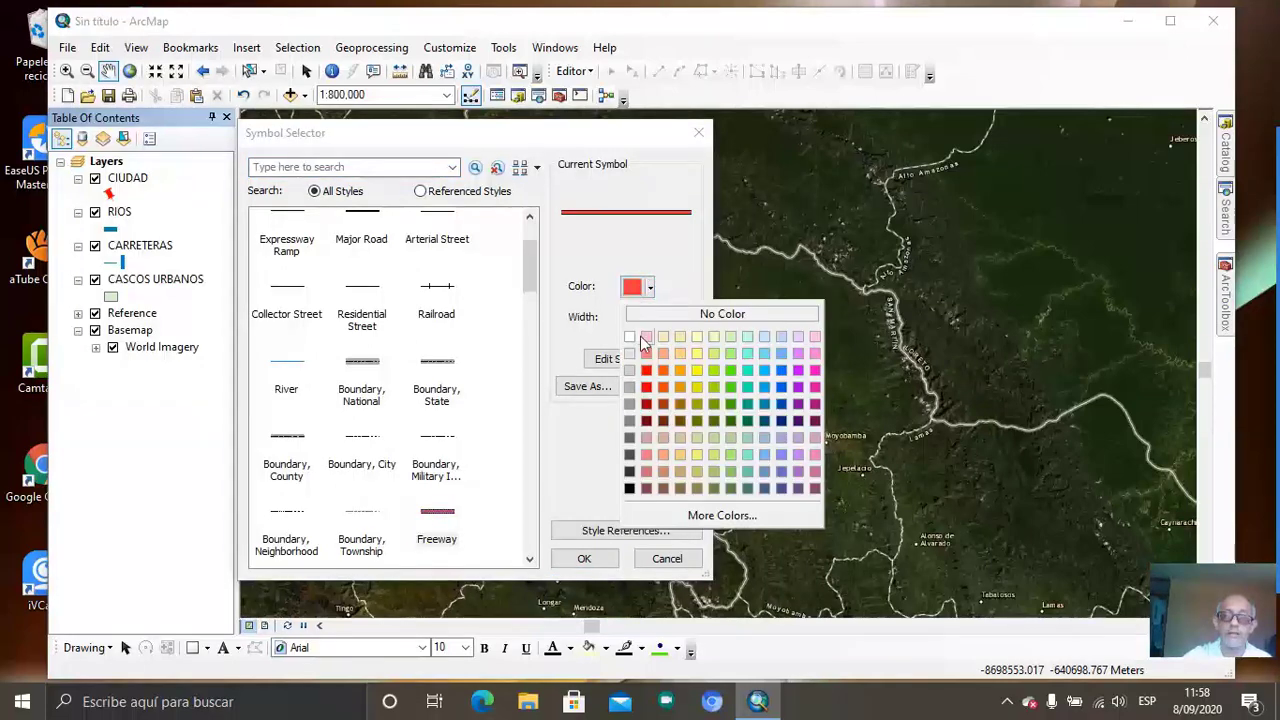
pyautogui.click(646, 404)
pyautogui.click(584, 558)
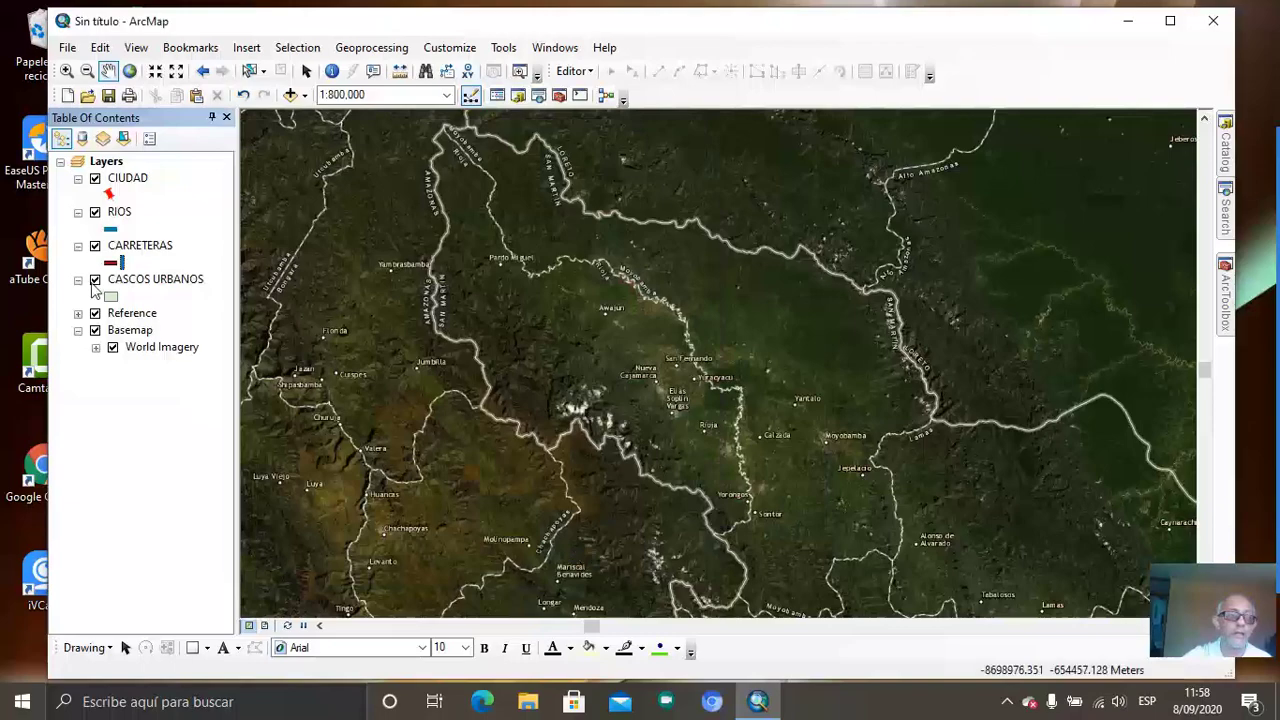
# - Change the CASCOS URBANOS layer's polygon symbol to the ESRI Orange fill and apply it
pyautogui.click(113, 297)
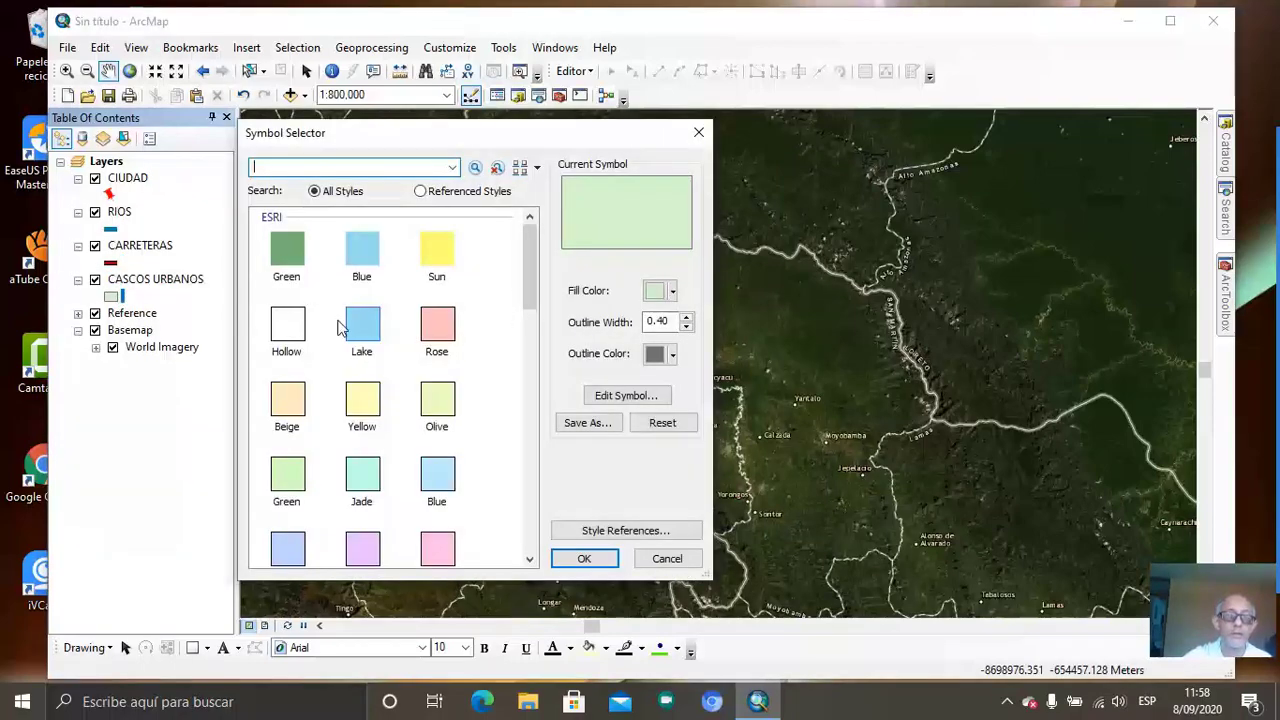
pyautogui.scroll(-1, 452, 270)
pyautogui.scroll(-1, 450, 275)
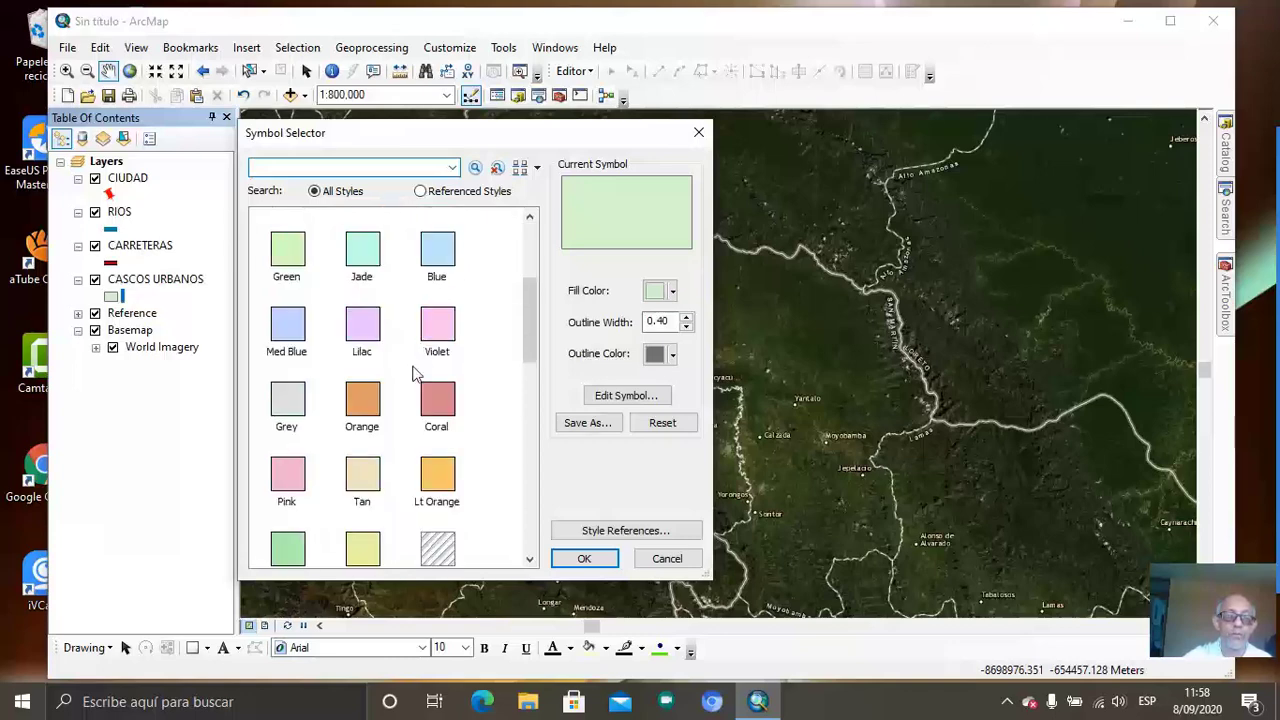
pyautogui.click(372, 410)
pyautogui.click(584, 558)
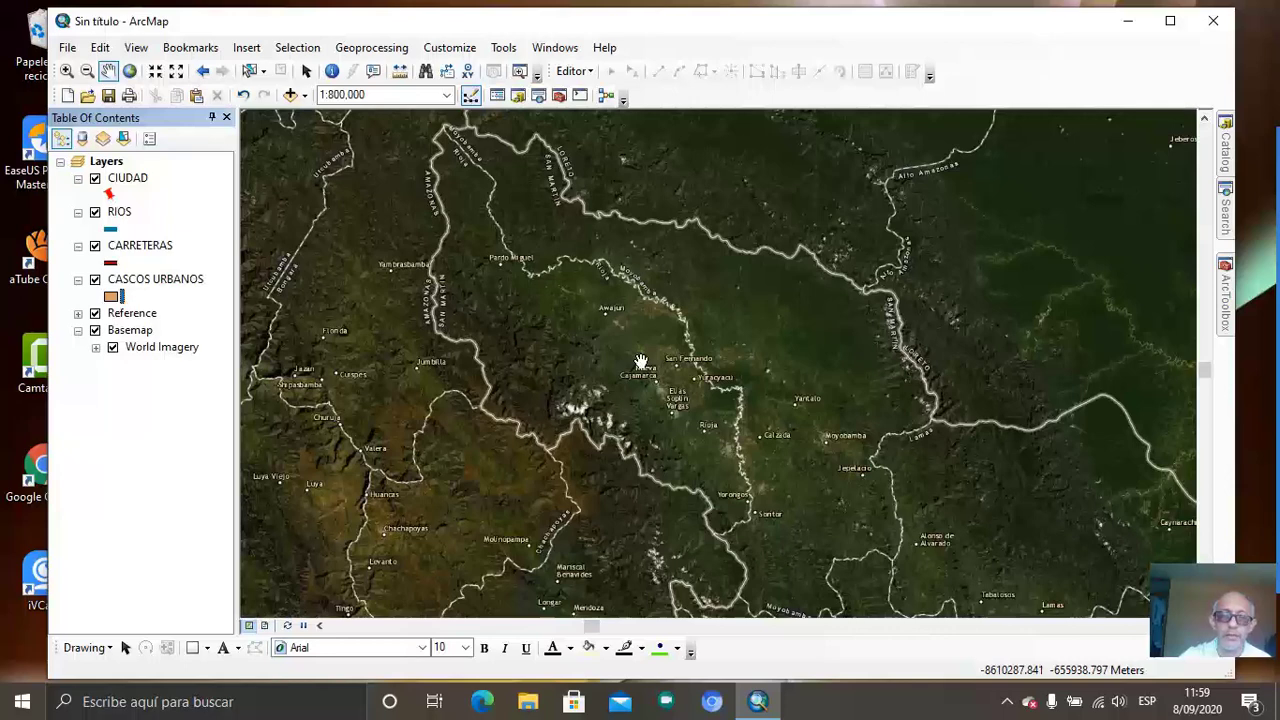
pyautogui.click(1007, 701)
pyautogui.click(1007, 701)
pyautogui.moveTo(1272, 215)
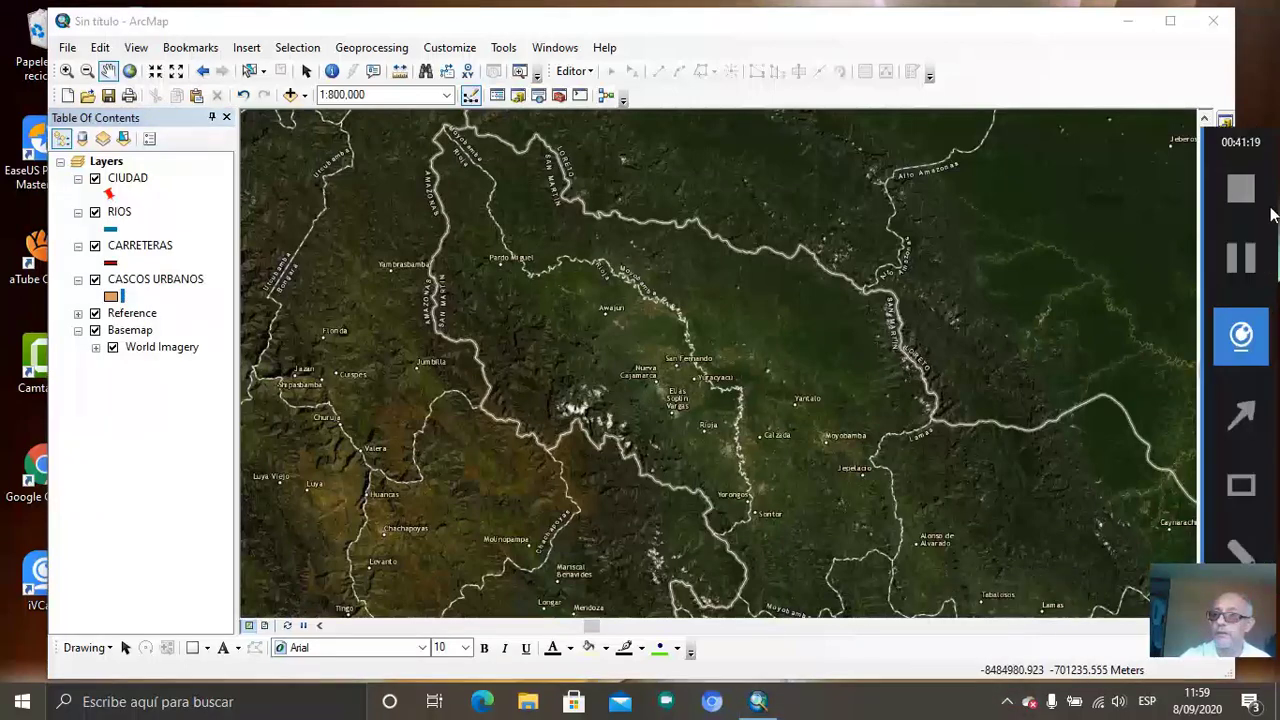